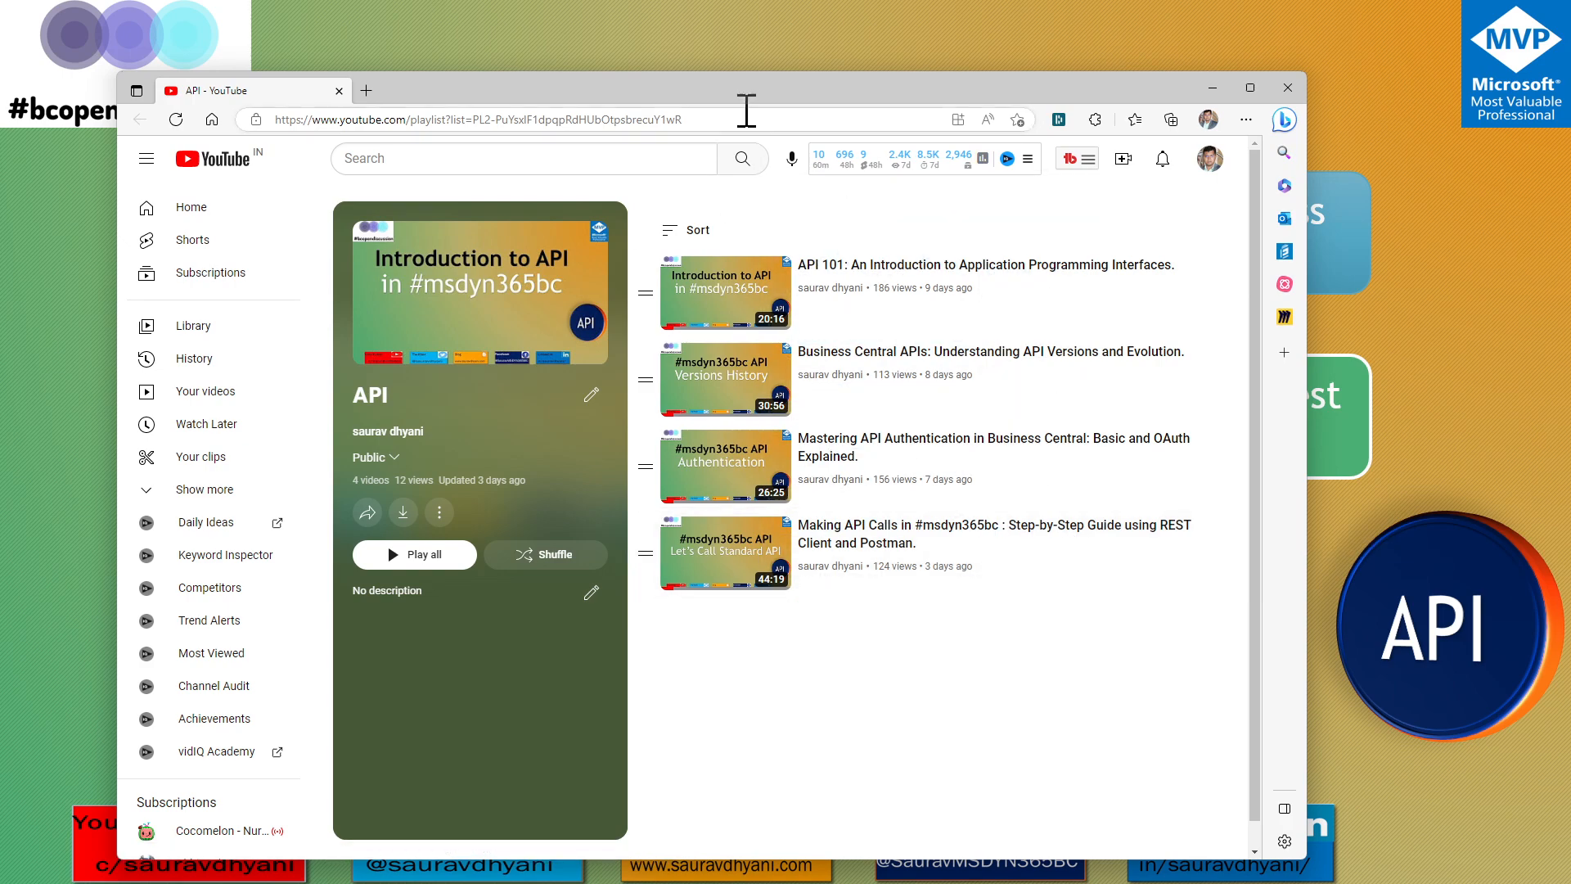
# Close the browser tab showing the API video playlist
pyautogui.click(338, 91)
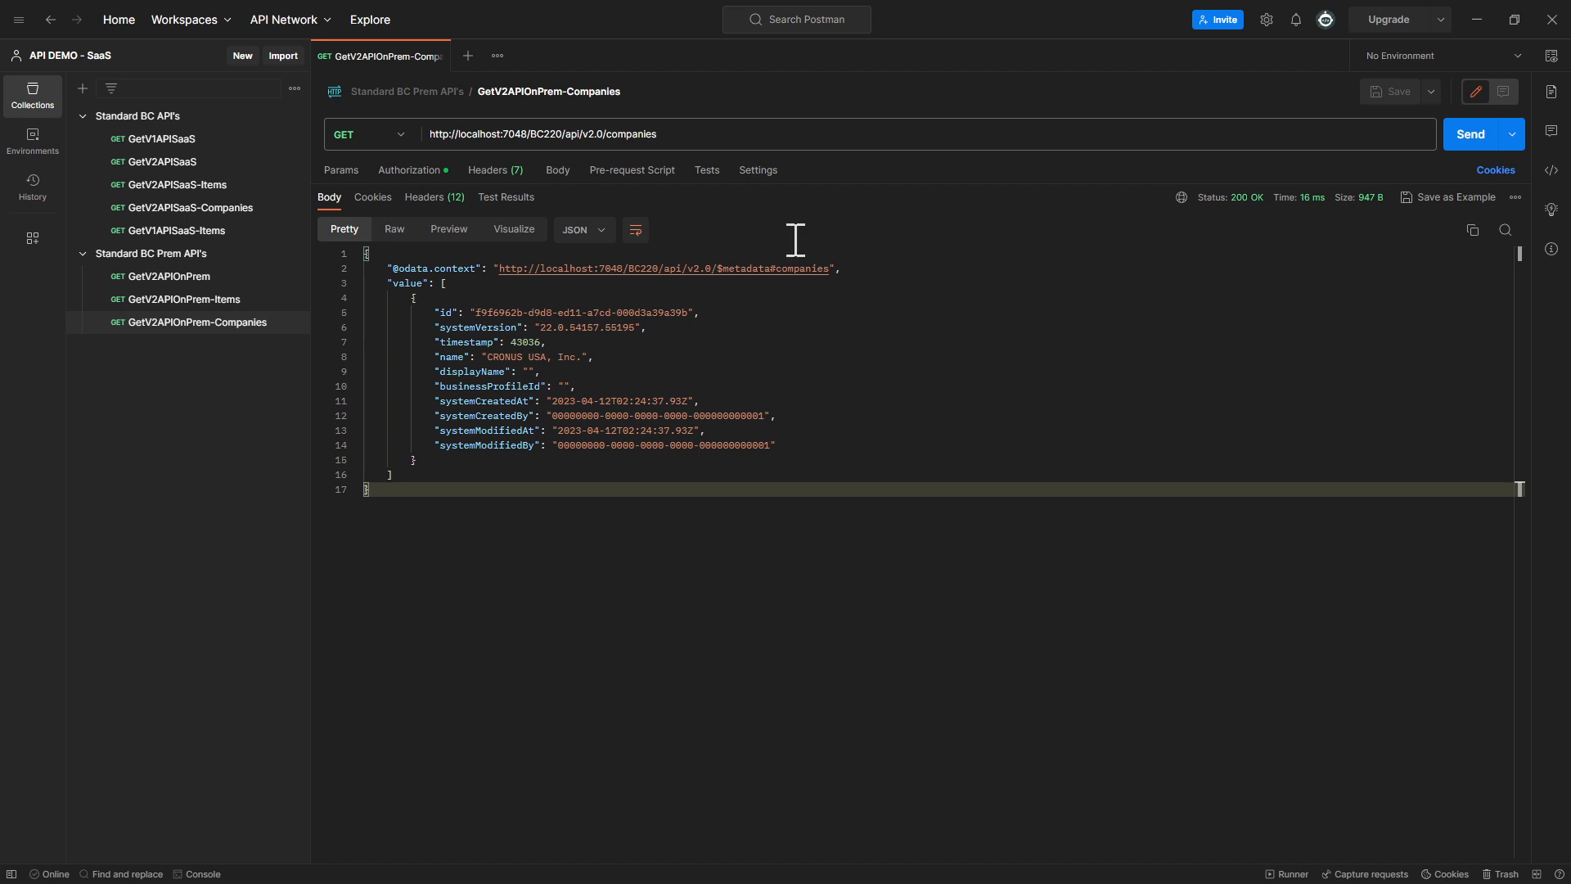
pyautogui.moveTo(495, 134); pyautogui.dragTo(744, 131)
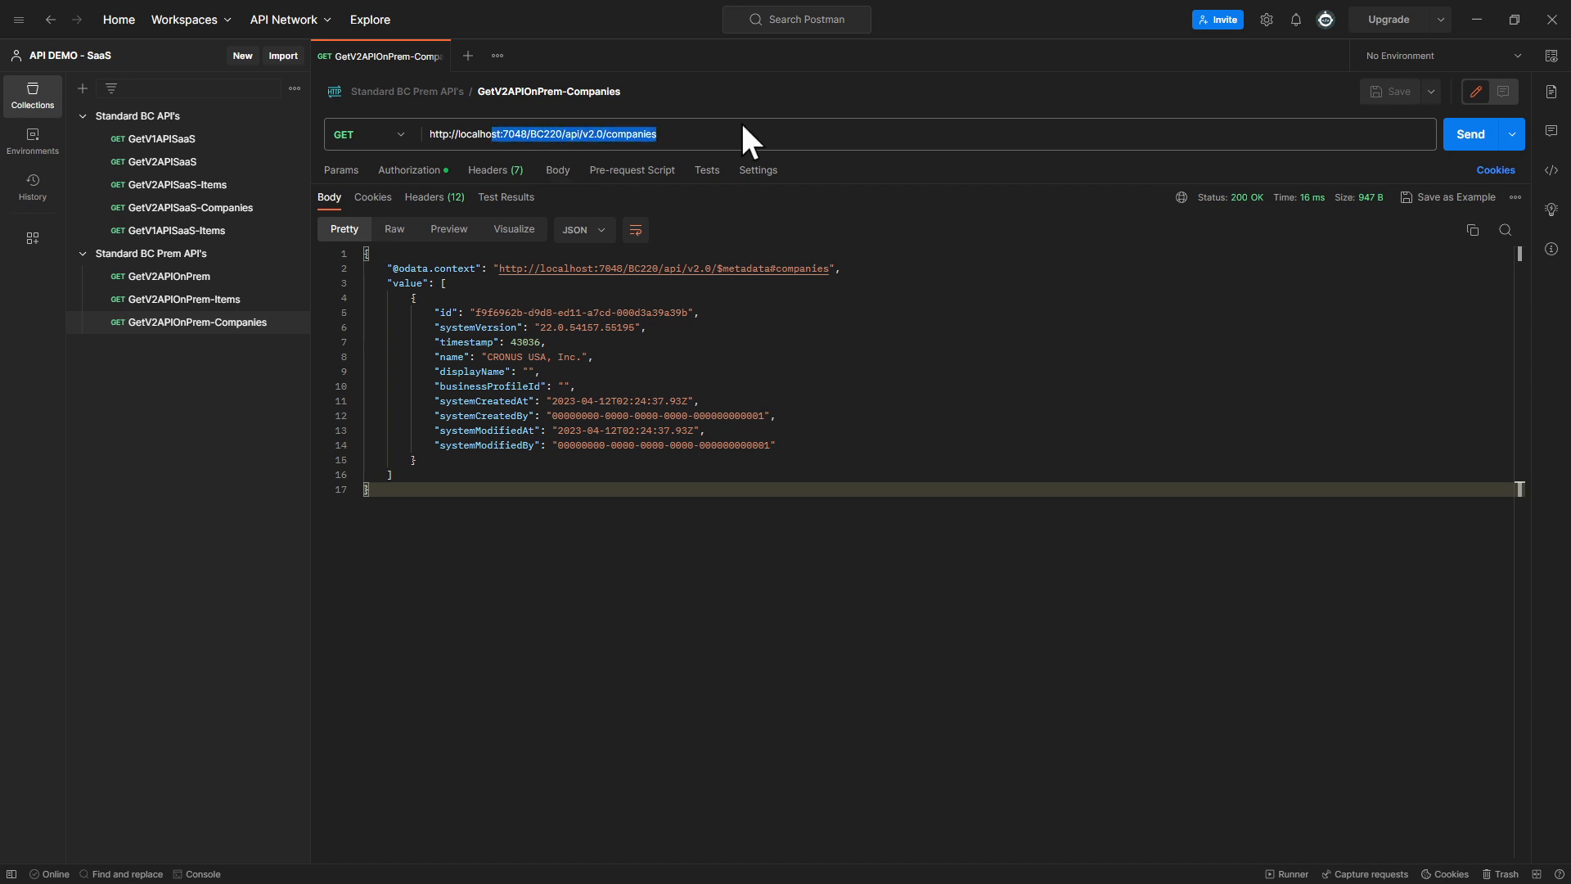
pyautogui.click(795, 606)
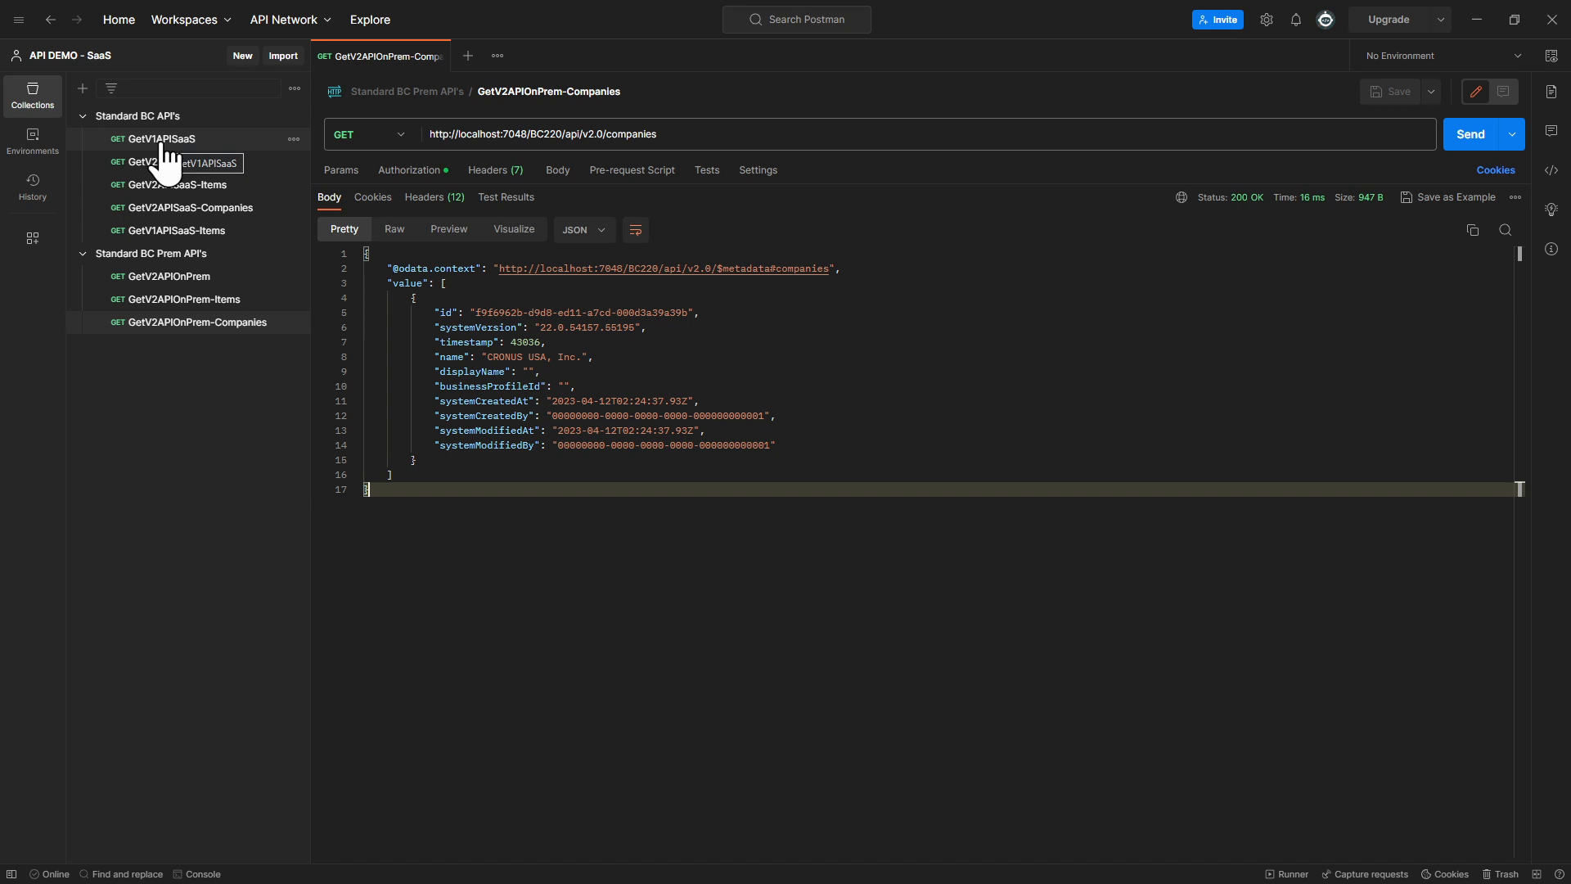
pyautogui.click(469, 56)
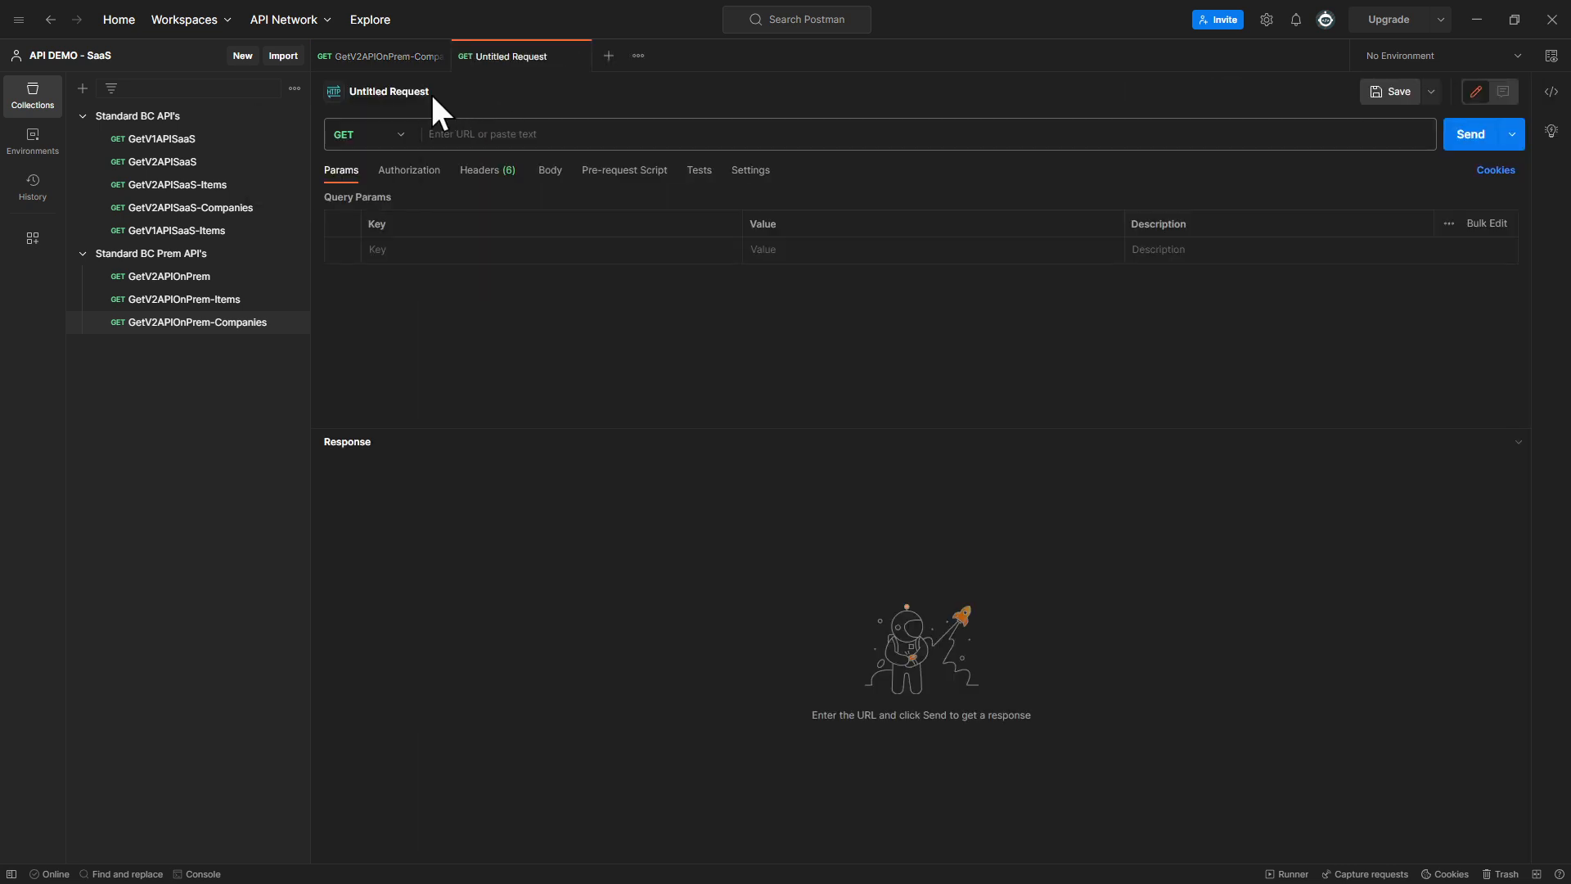
pyautogui.click(441, 129)
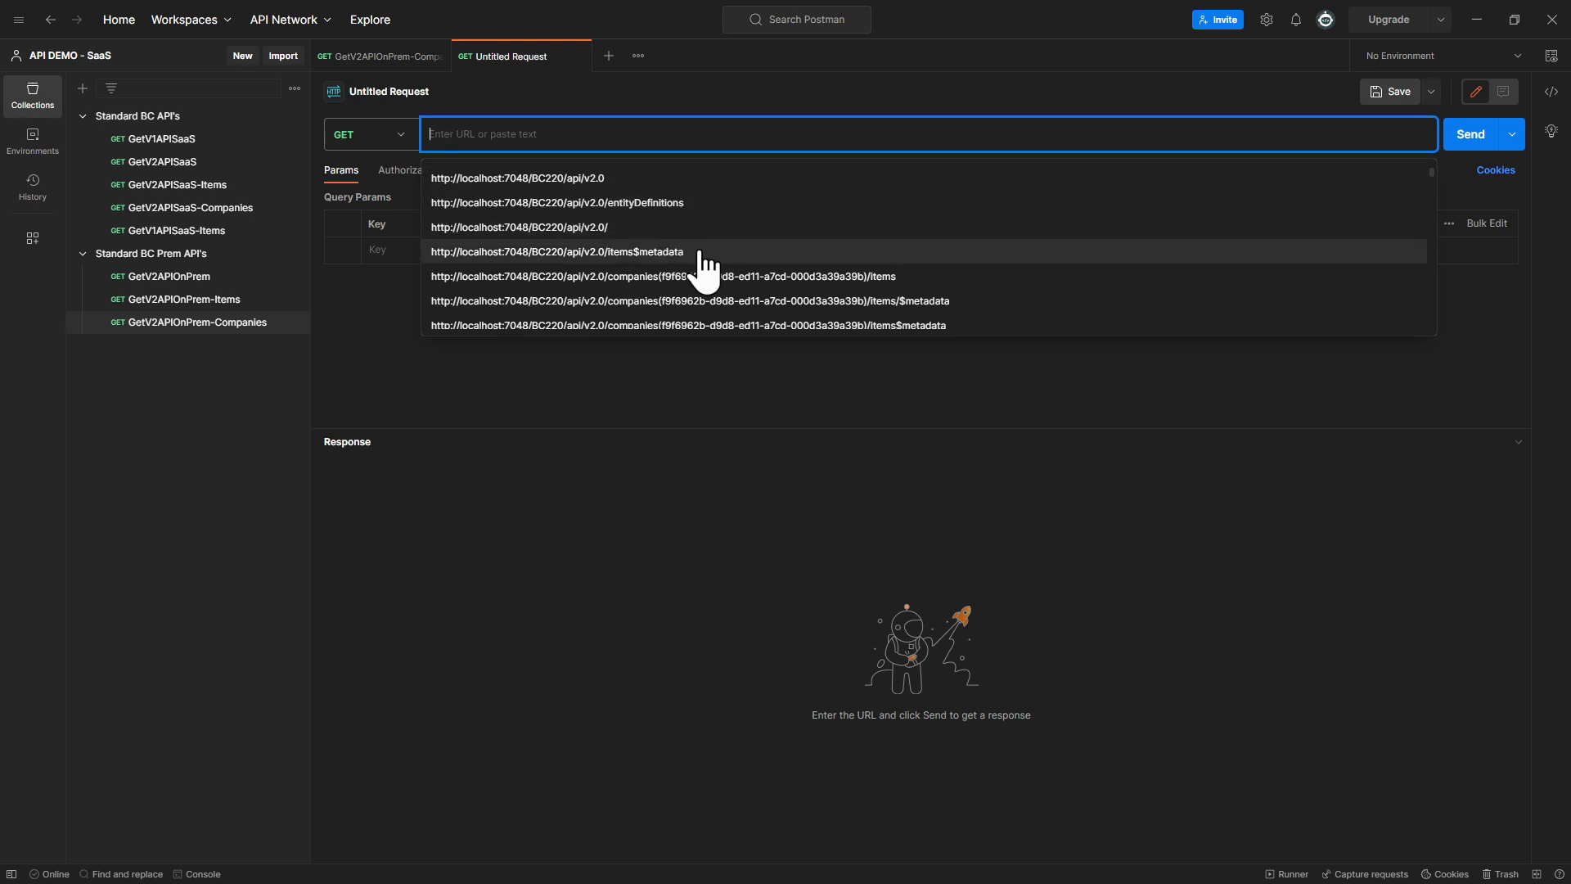
pyautogui.click(636, 226)
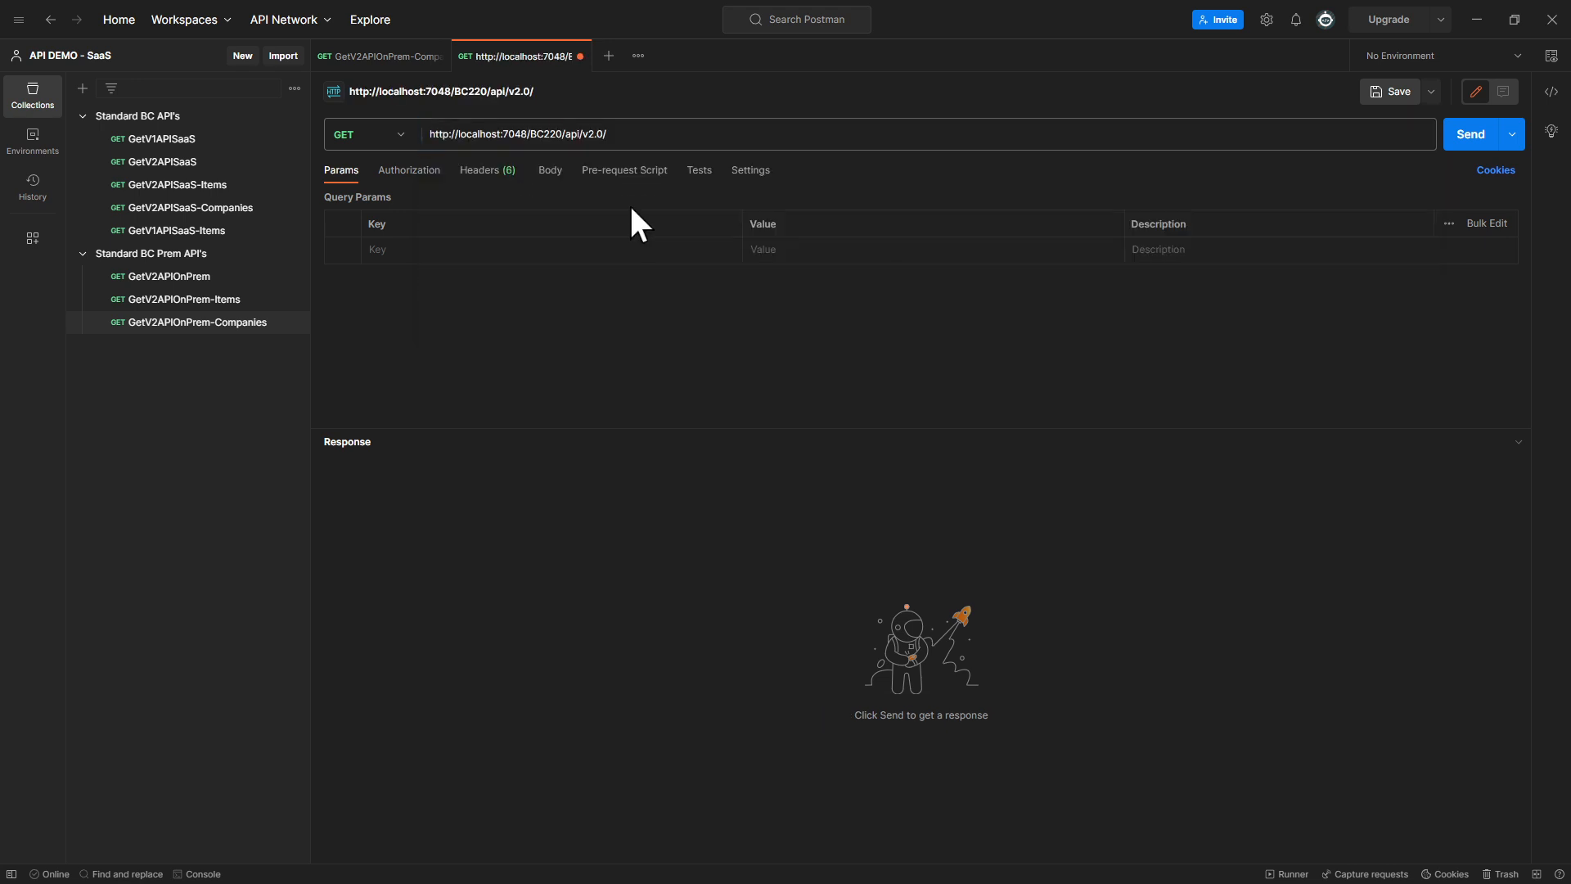
pyautogui.click(640, 133)
# Extend the request URL with companies(company ID)/customers, using the ID copied from the GetV2APIOnPrem-Companies response
pyautogui.click(375, 56)
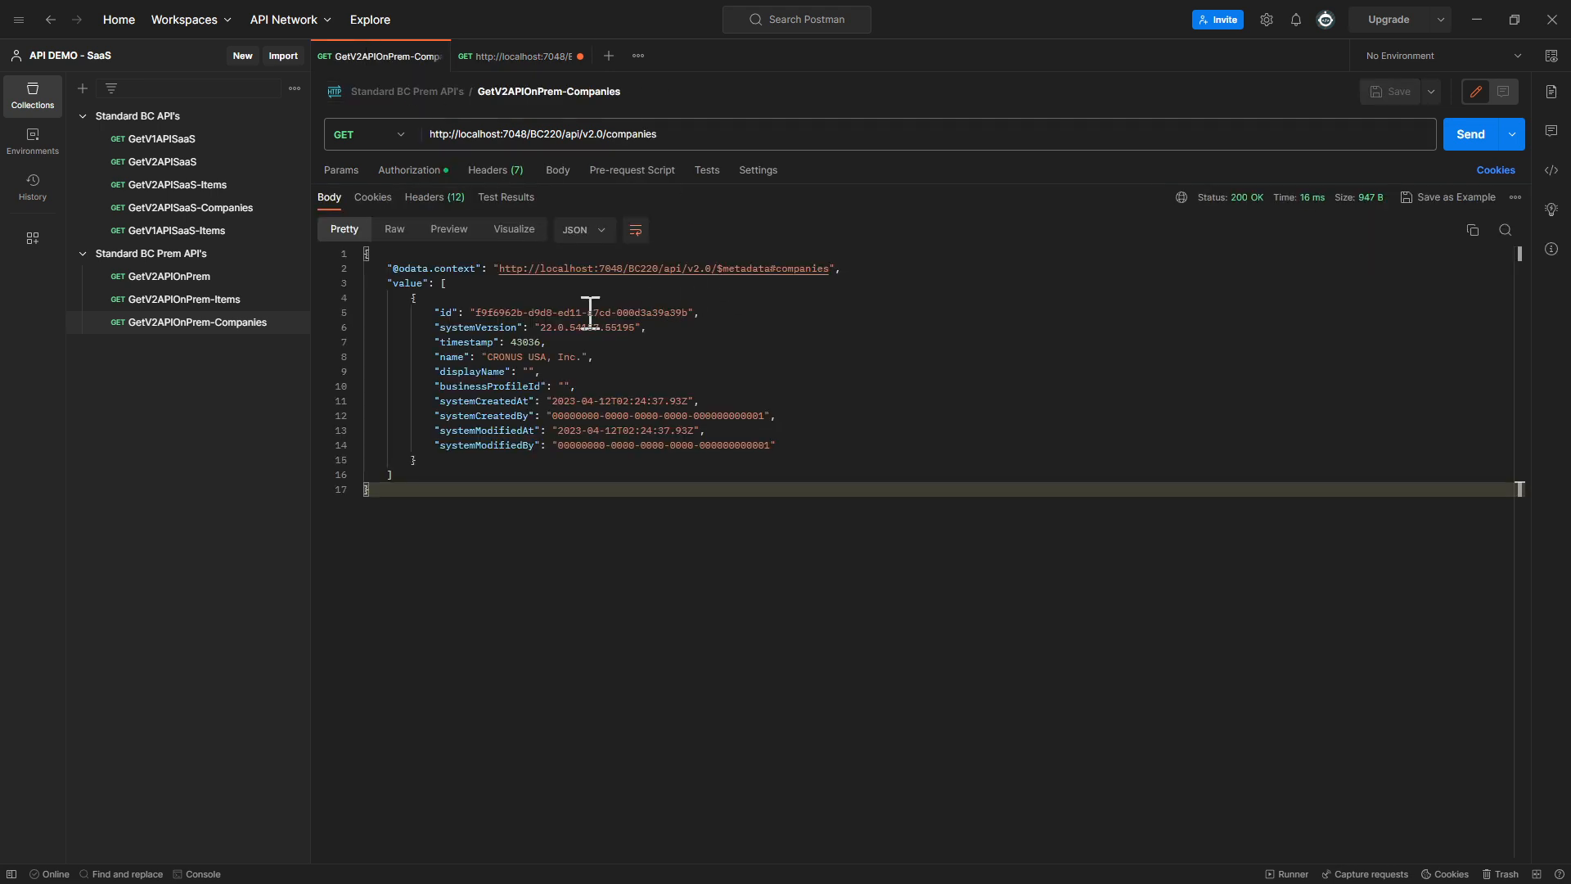
pyautogui.moveTo(476, 313); pyautogui.dragTo(692, 312)
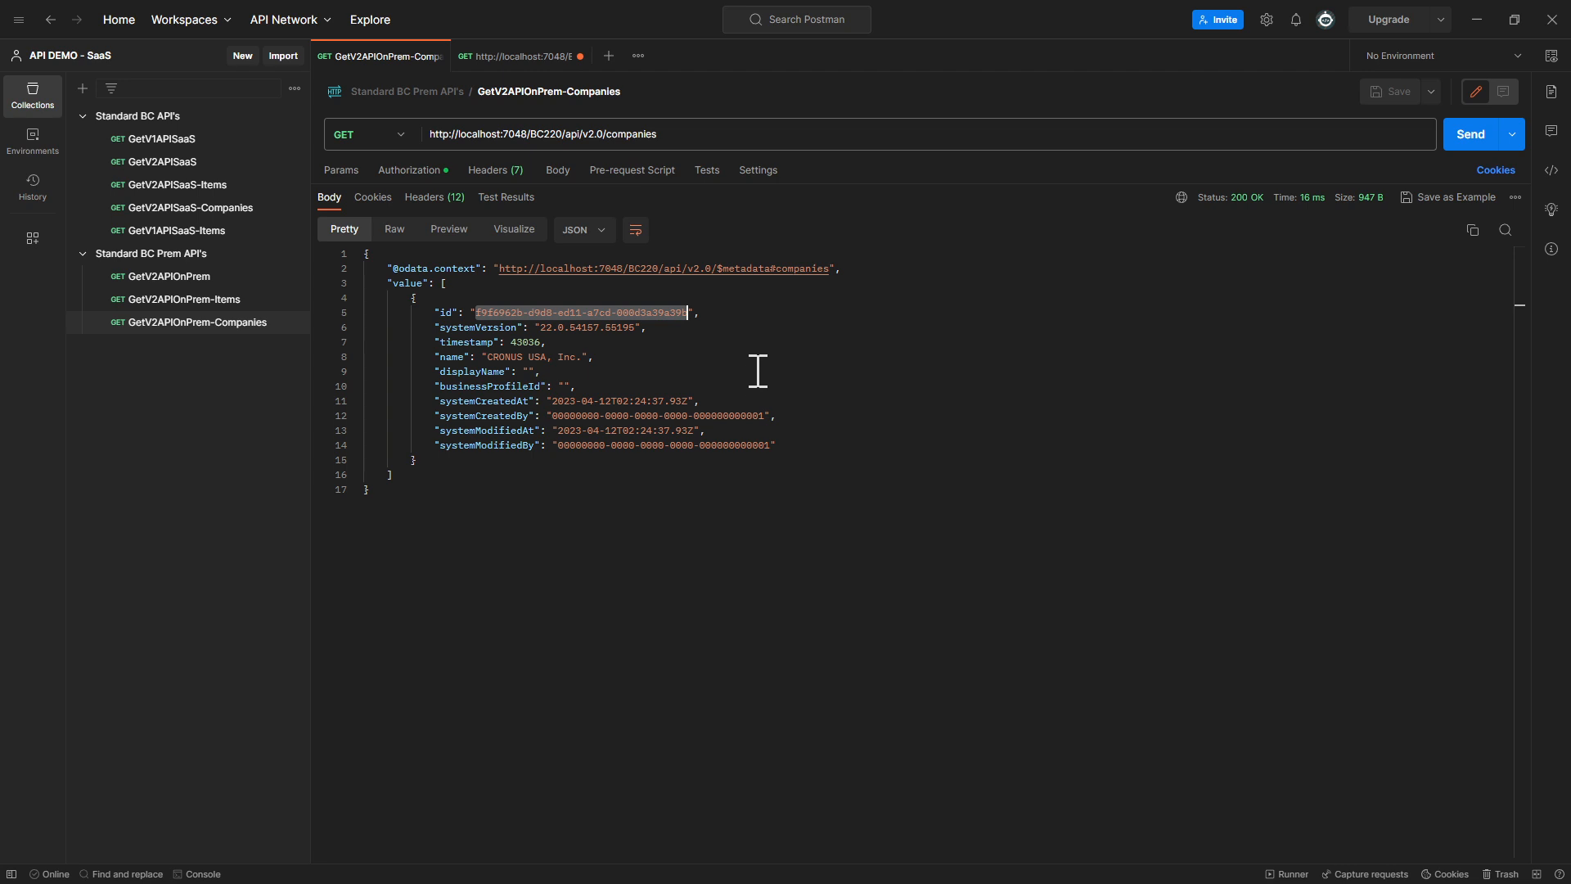
pyautogui.click(516, 56)
pyautogui.click(678, 136)
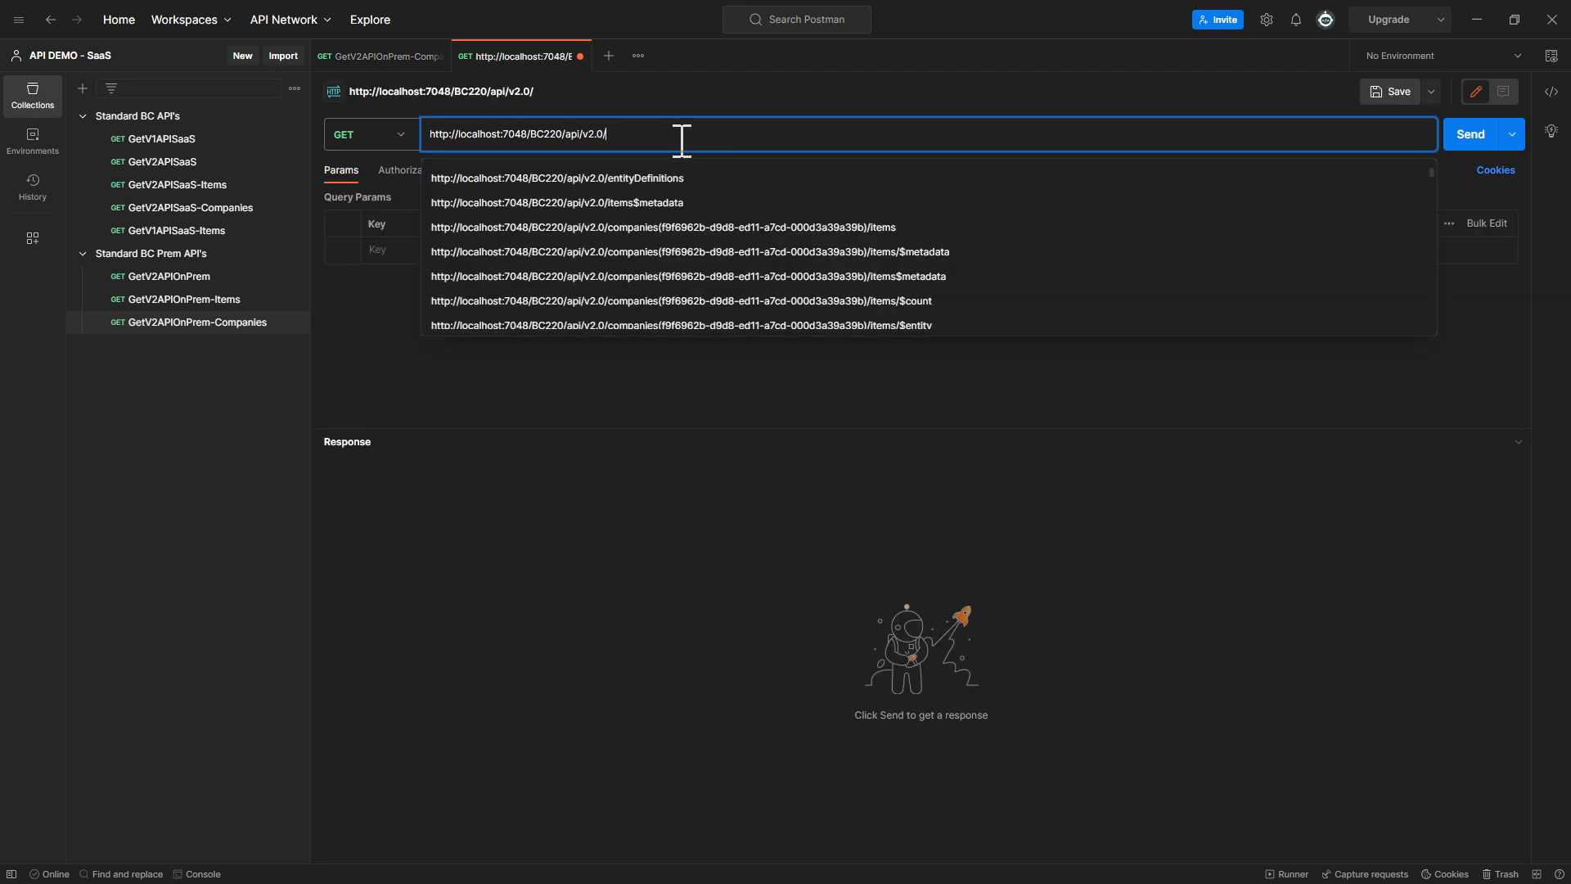
pyautogui.write('compan')
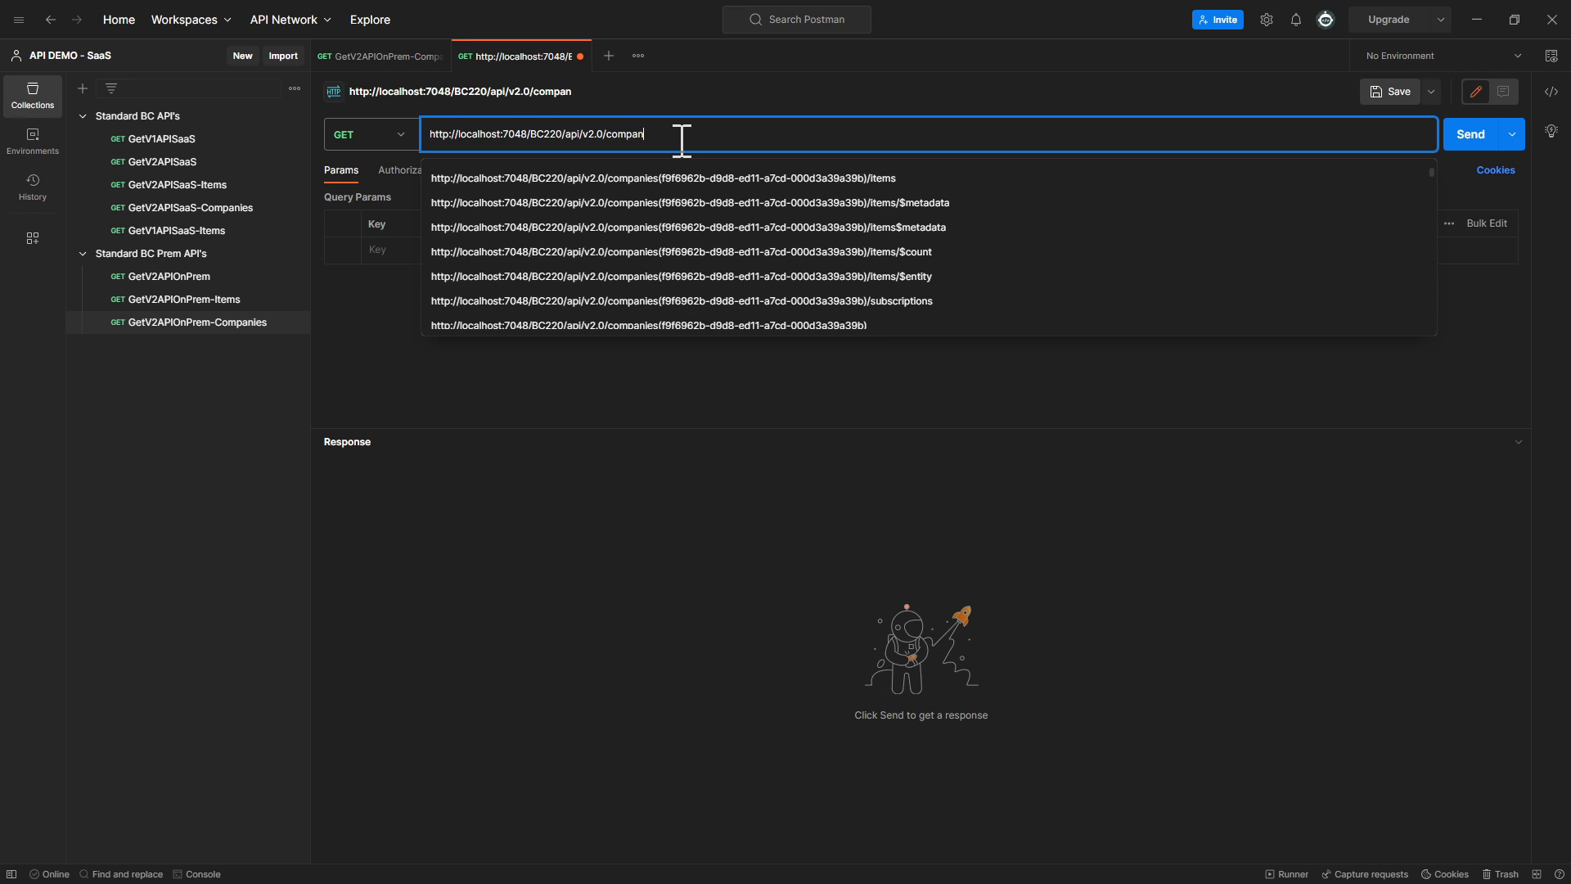
pyautogui.write('ies(')
pyautogui.write('f9f6962b-d9d8-ed11-a7cd-000d3a39a39b)')
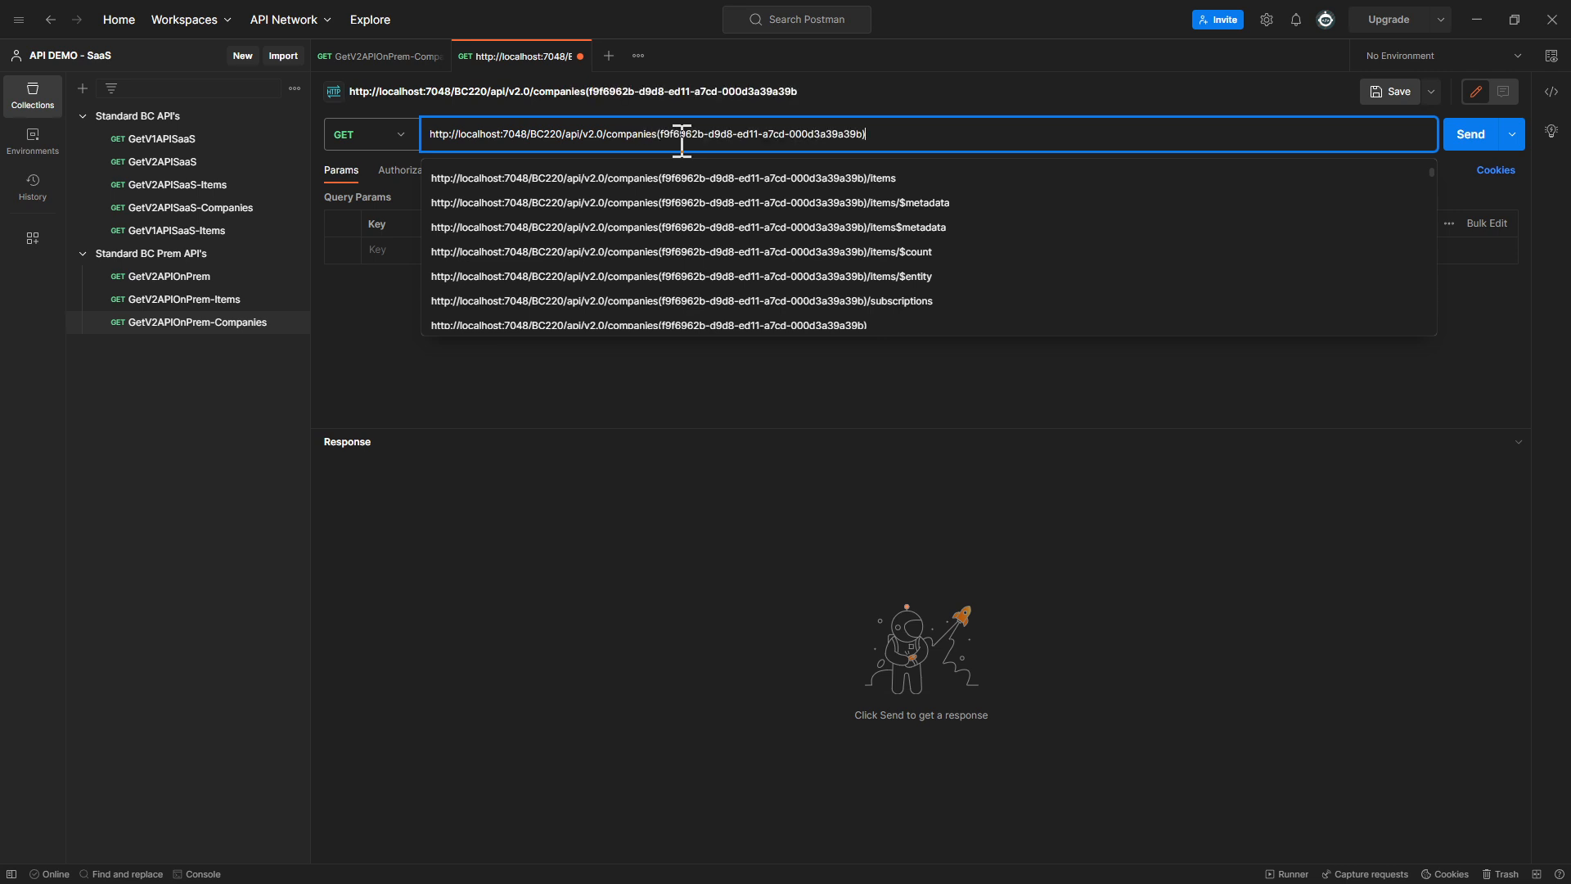
pyautogui.write('/customers')
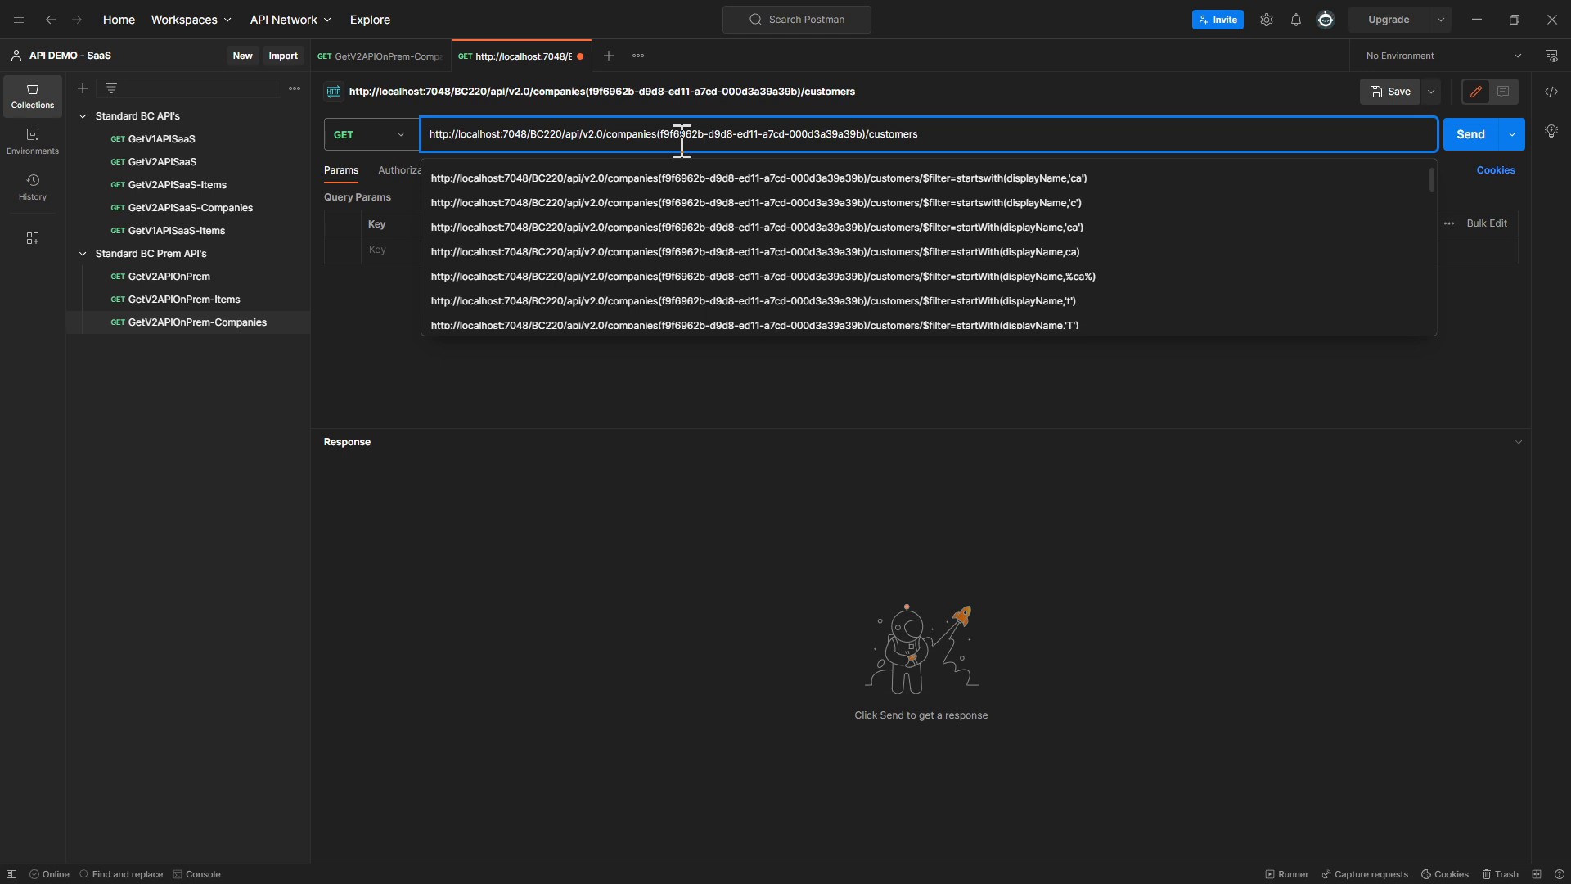
# Send the customers request without authorization set, enlarge the response area and check the explanation of the returned status
pyautogui.press('Return')
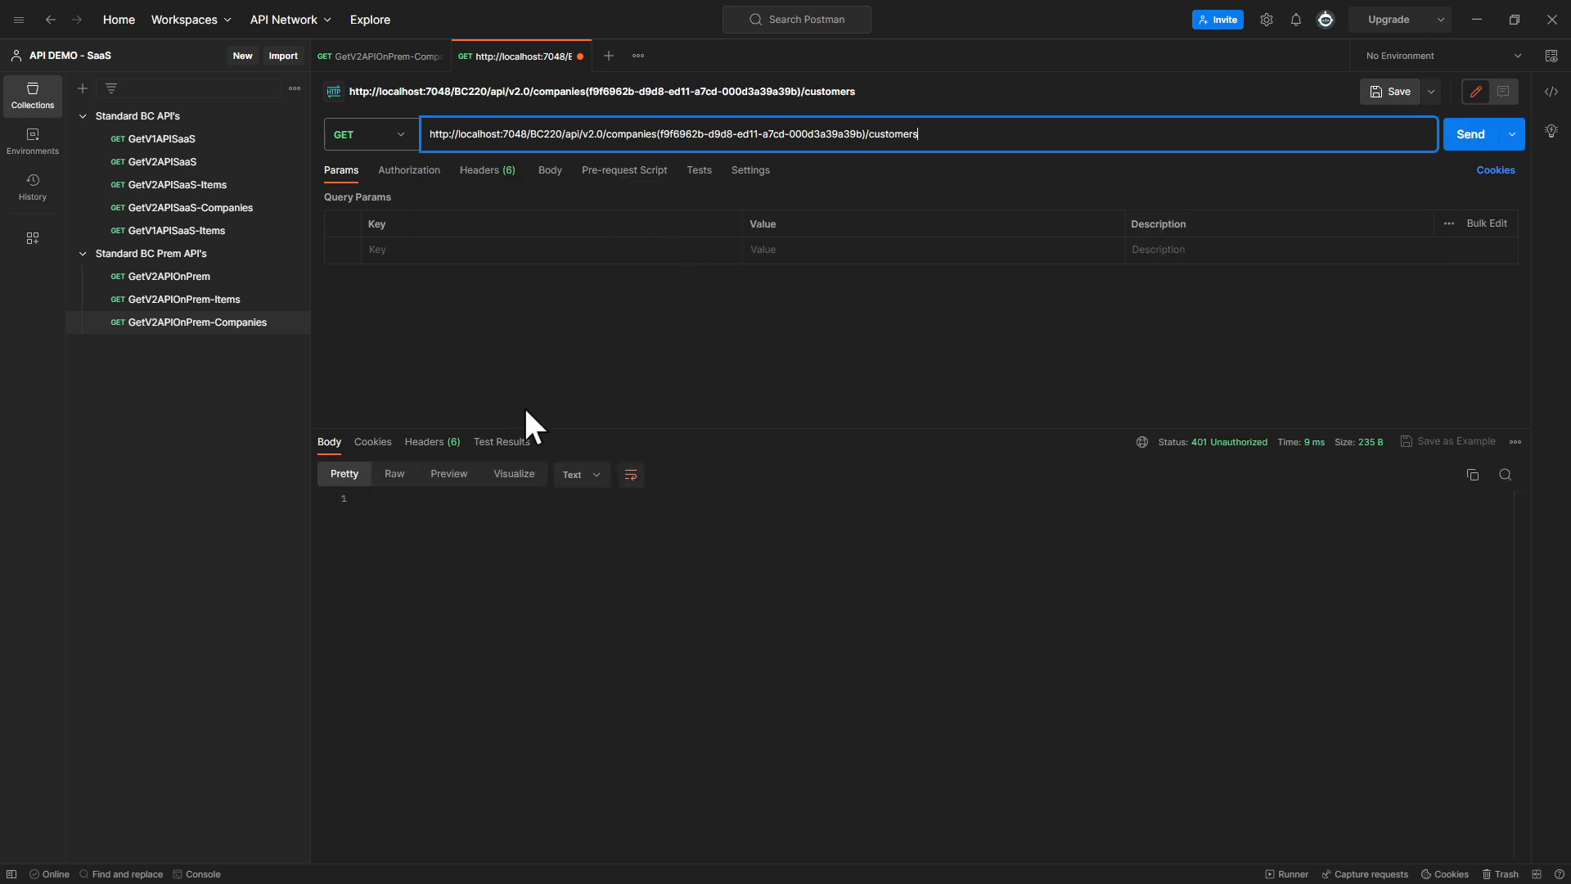
pyautogui.moveTo(529, 427); pyautogui.dragTo(519, 256)
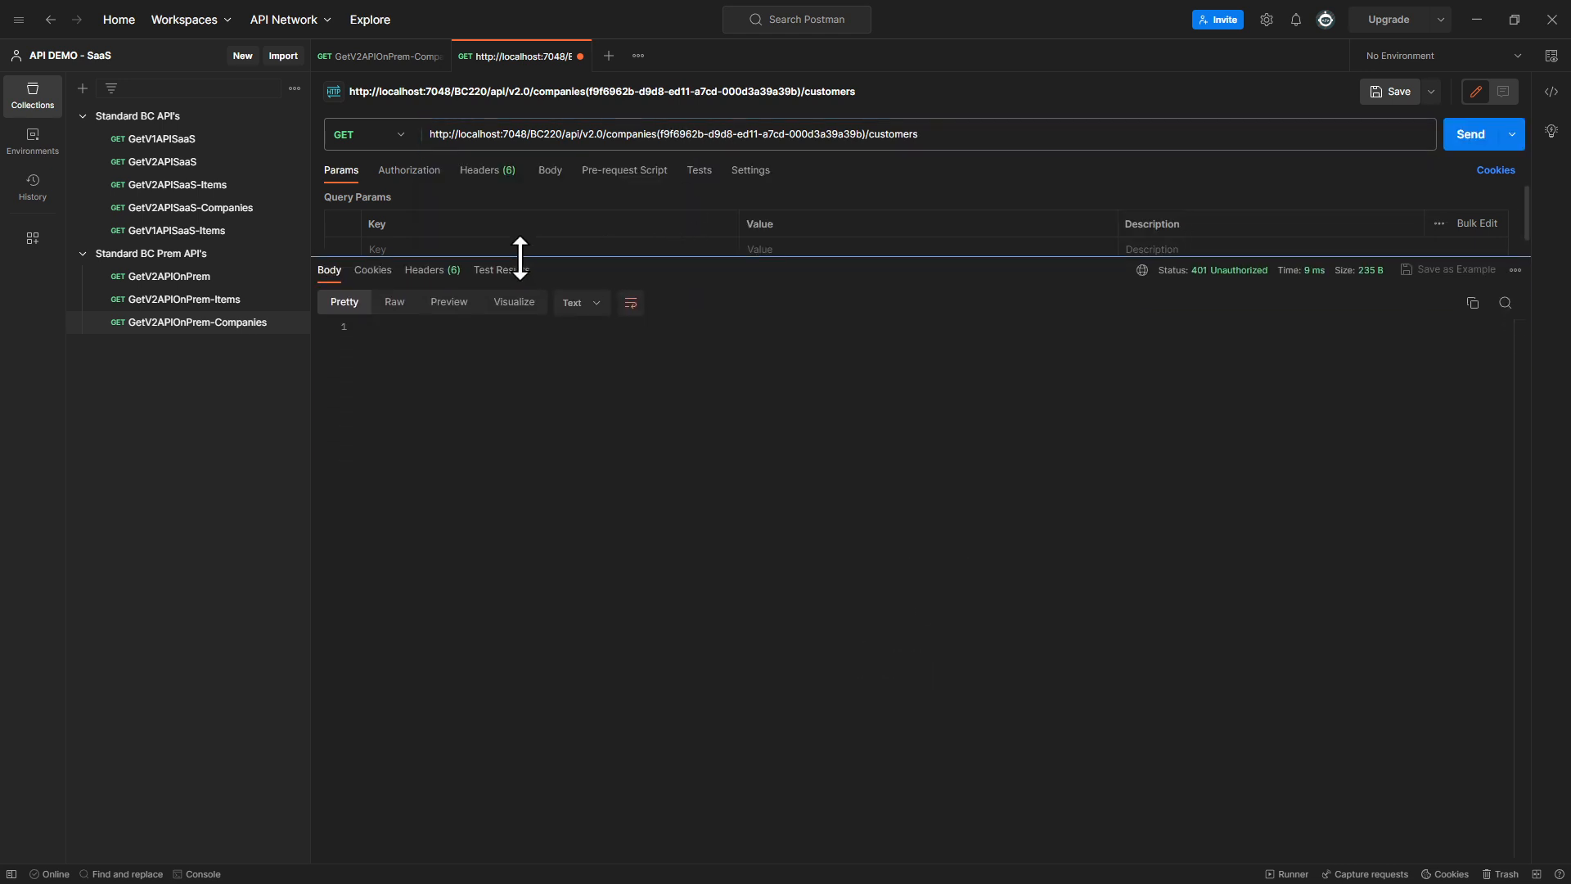
pyautogui.click(1502, 160)
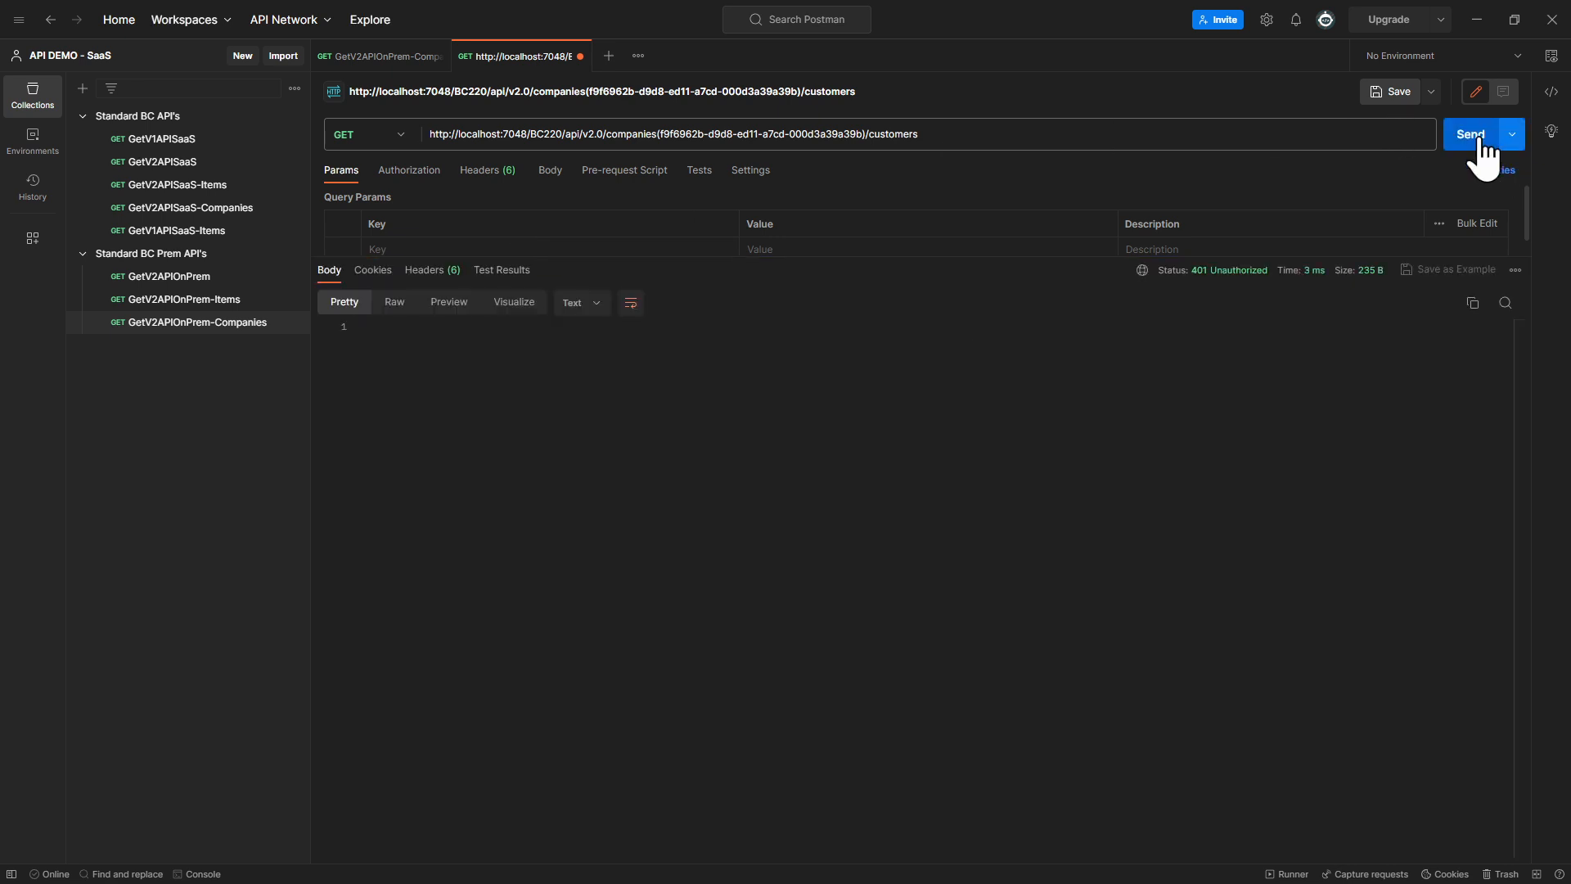
pyautogui.click(1481, 152)
pyautogui.click(1480, 150)
pyautogui.moveTo(1236, 280)
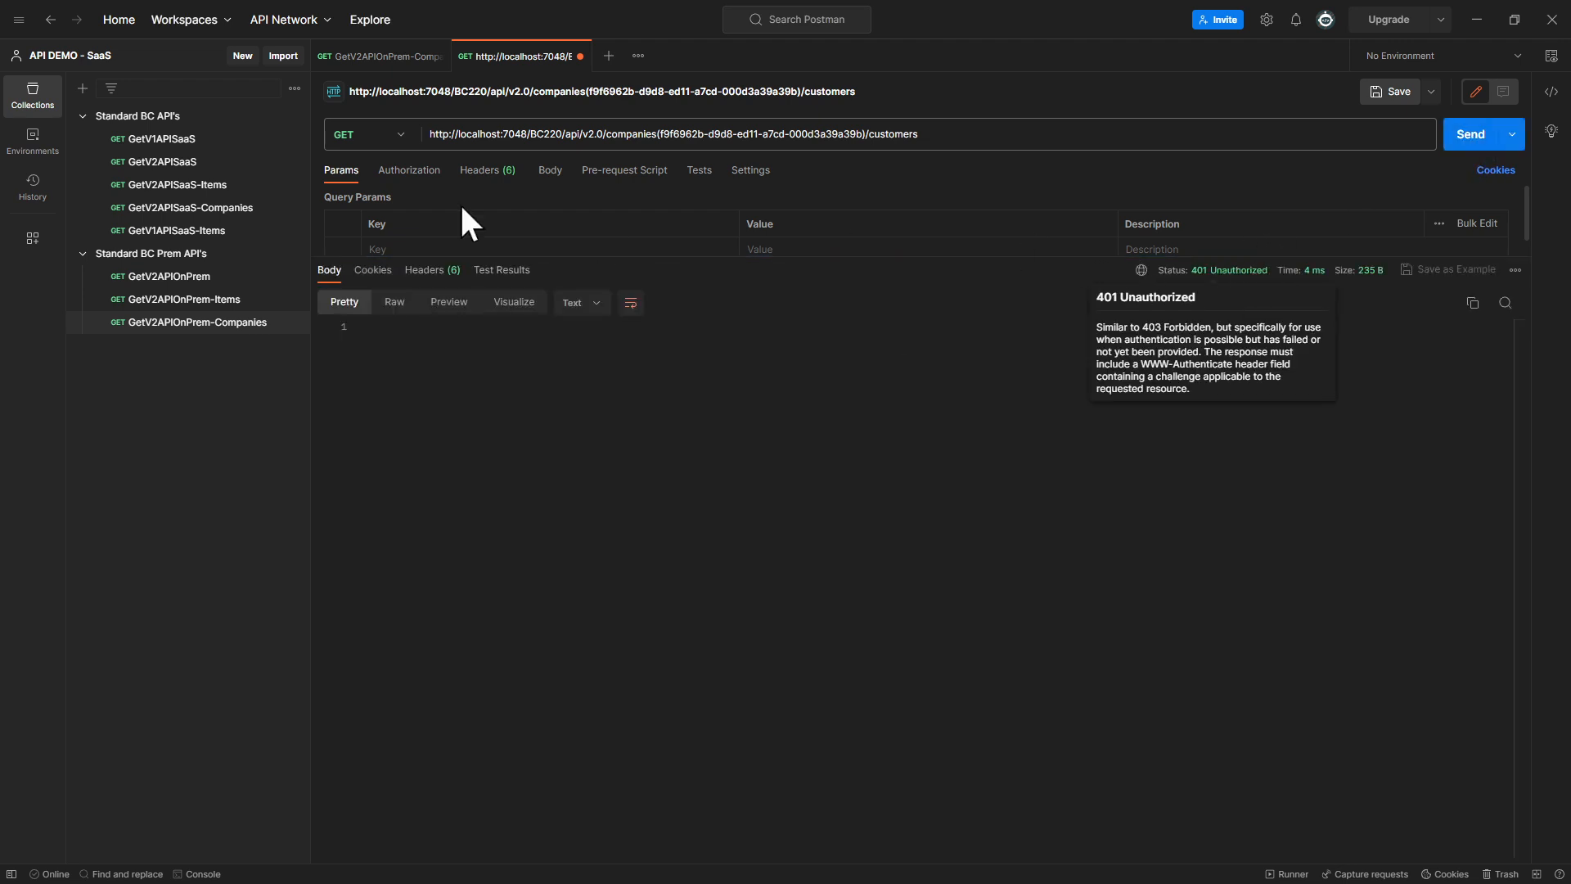
# Set the customers request's authorization type to Basic Auth and send the request again
pyautogui.click(435, 174)
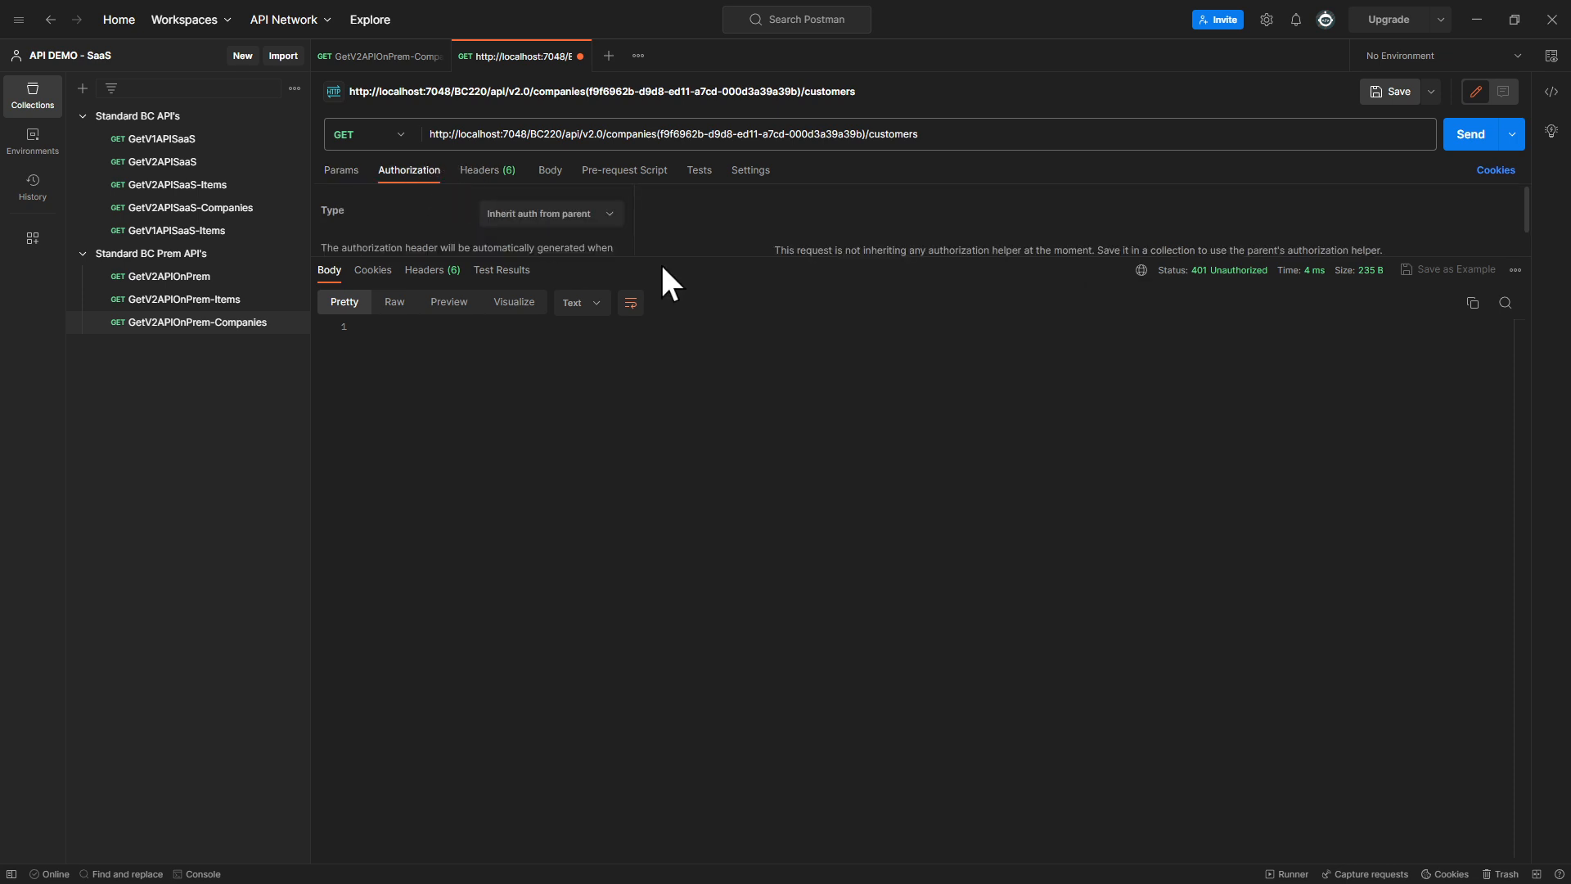
pyautogui.moveTo(670, 256); pyautogui.dragTo(690, 427)
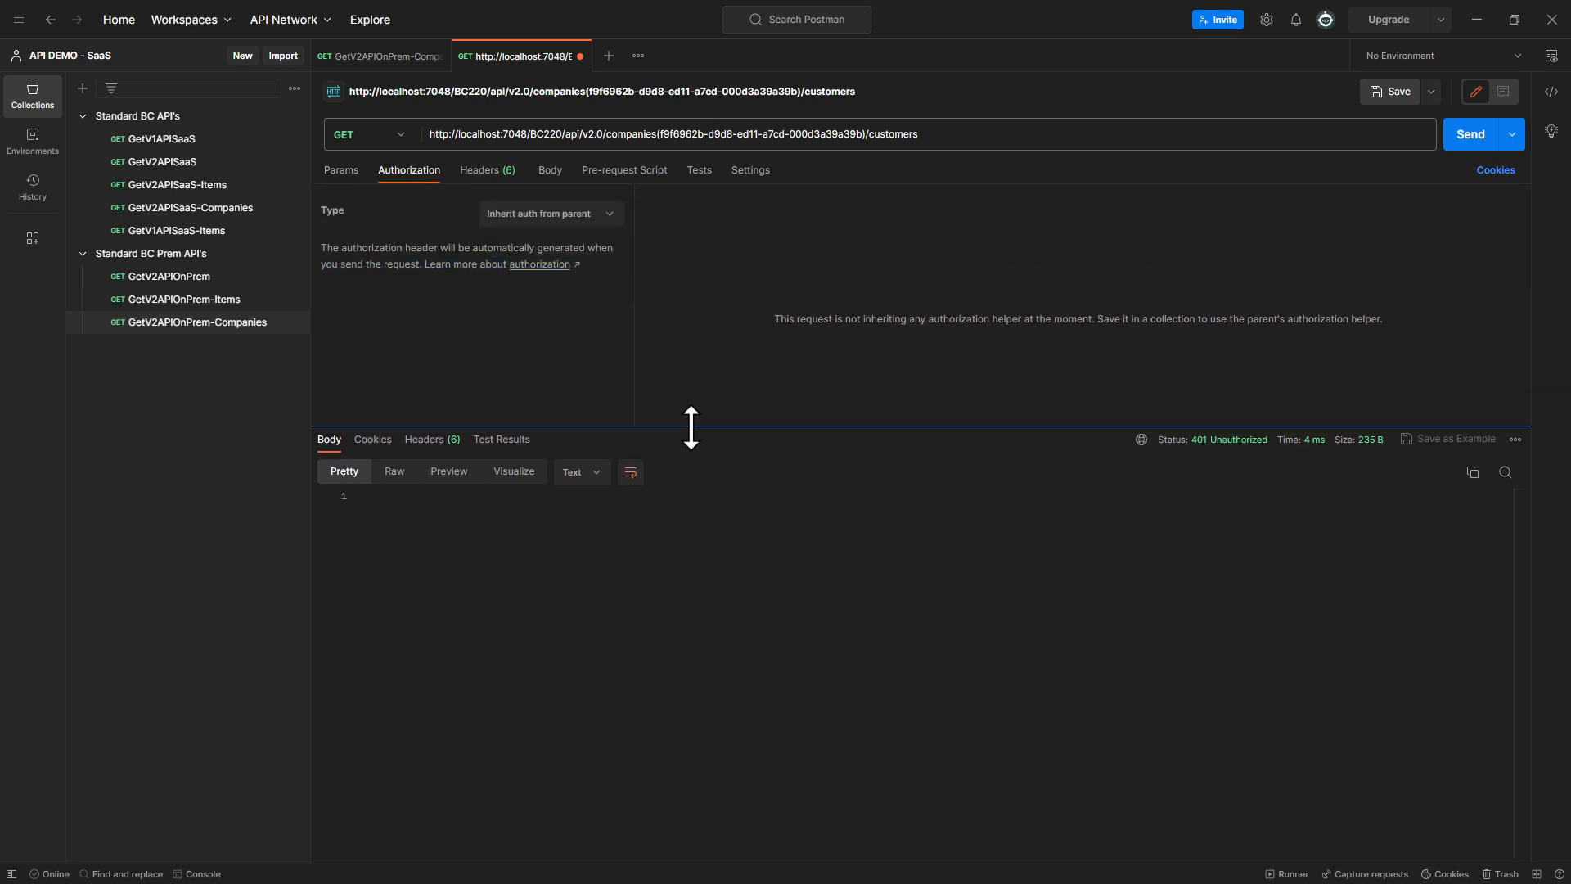
pyautogui.click(492, 170)
pyautogui.click(413, 172)
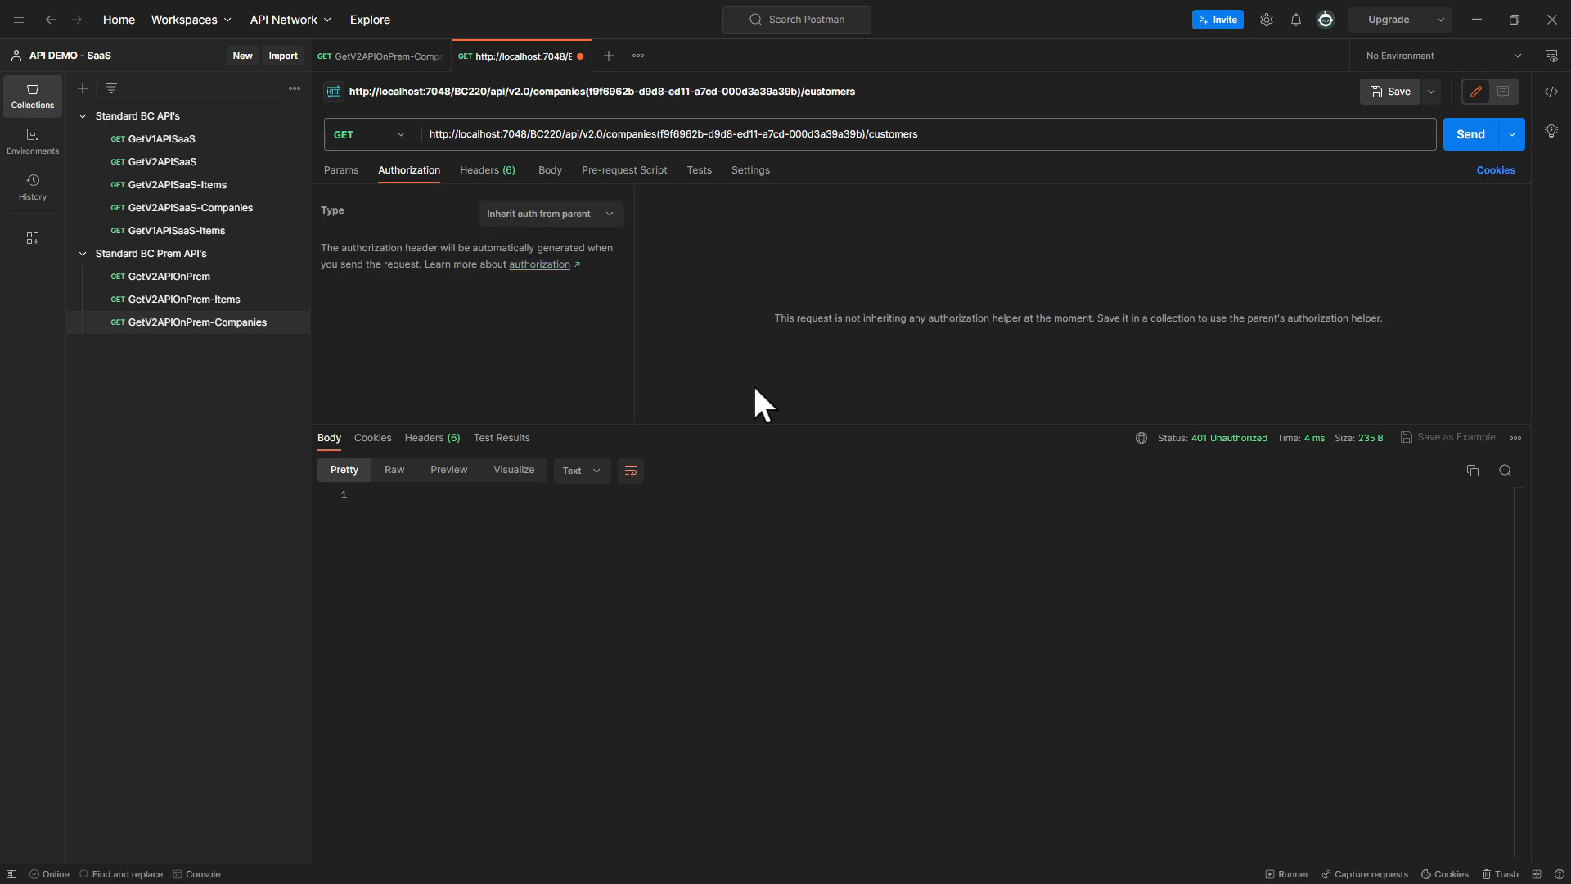
pyautogui.moveTo(788, 425); pyautogui.dragTo(711, 243)
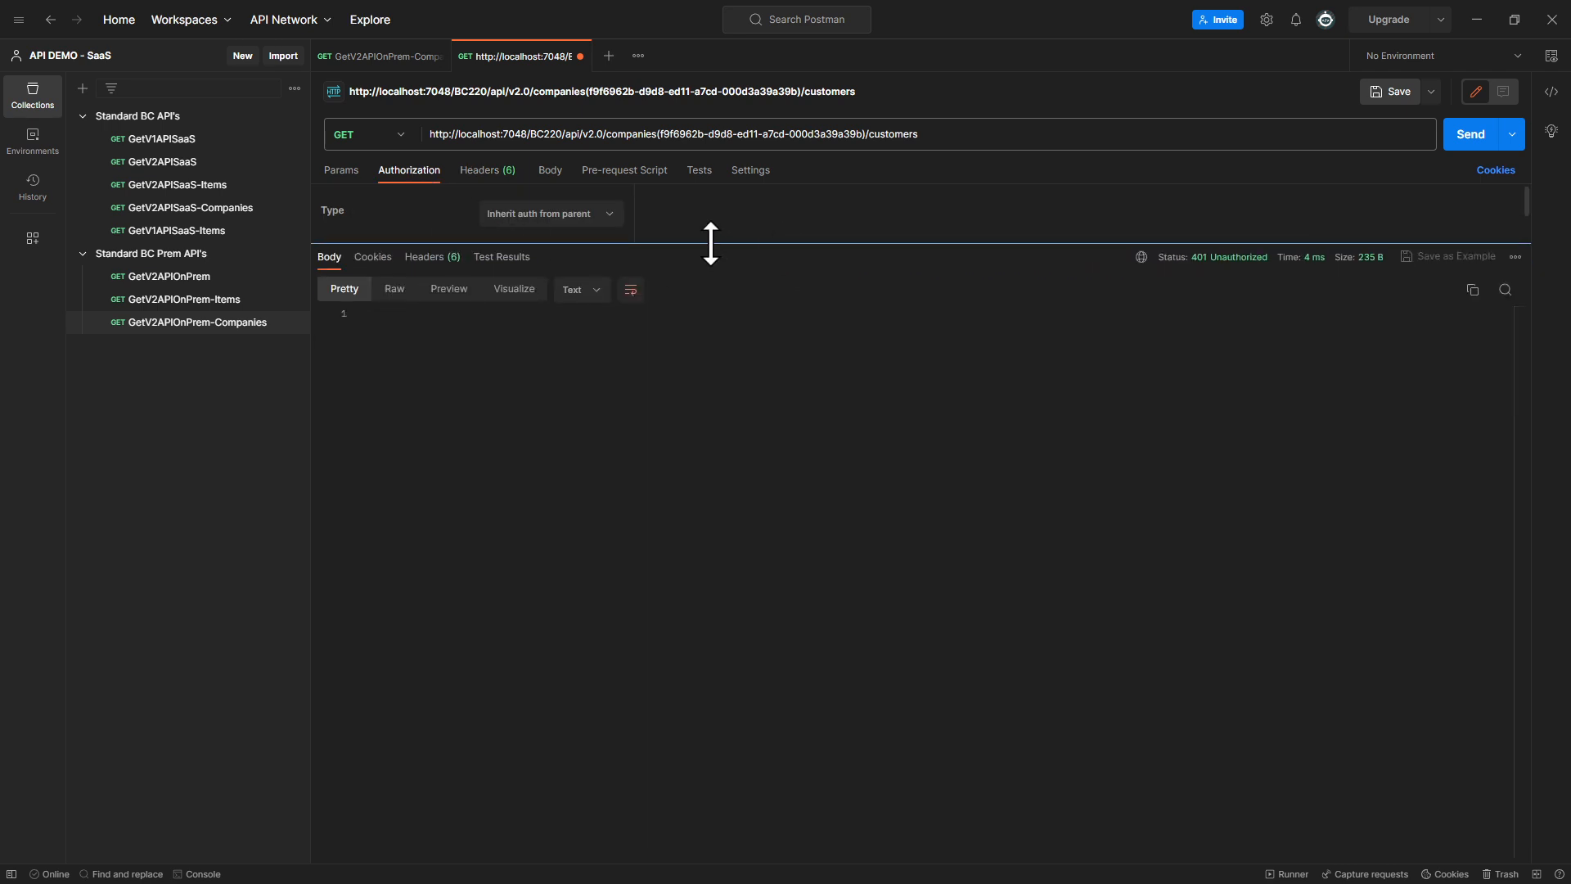
pyautogui.click(601, 214)
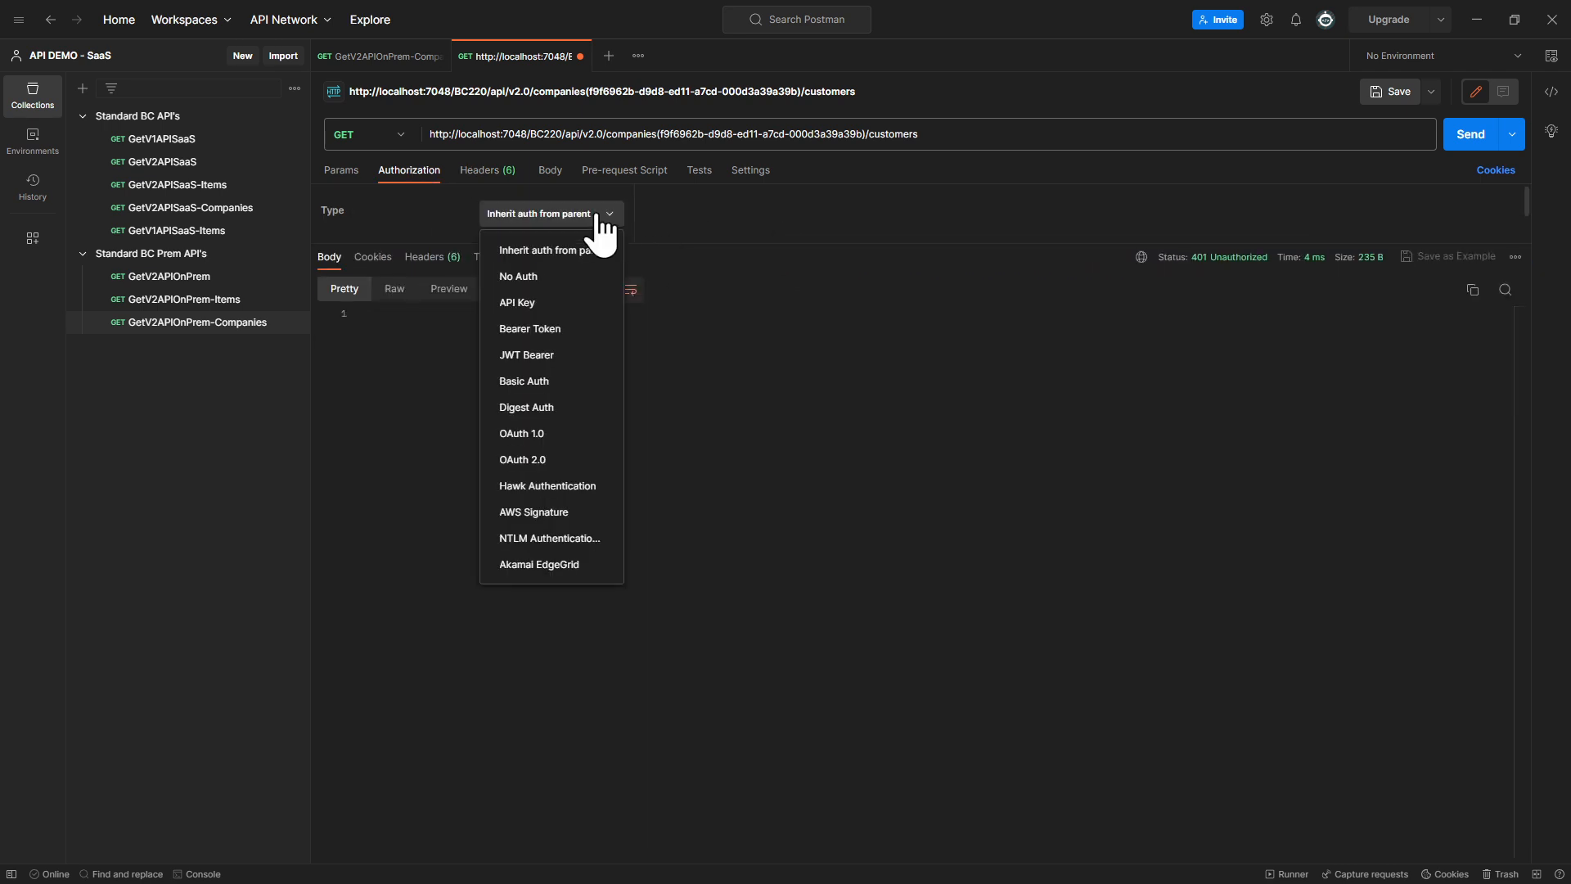
pyautogui.click(538, 382)
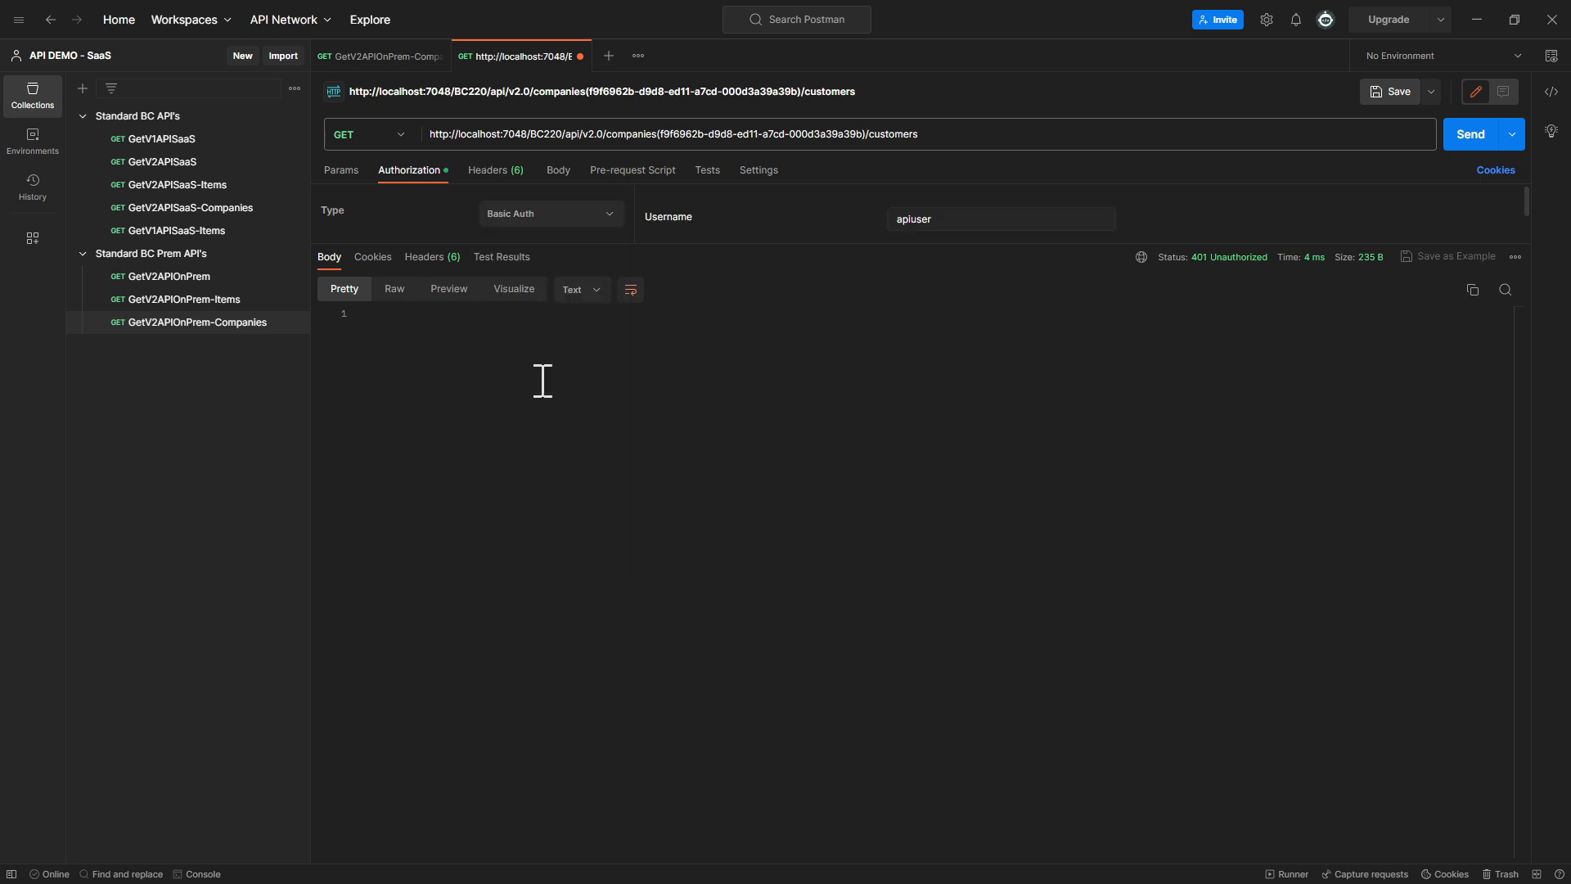
pyautogui.click(1462, 141)
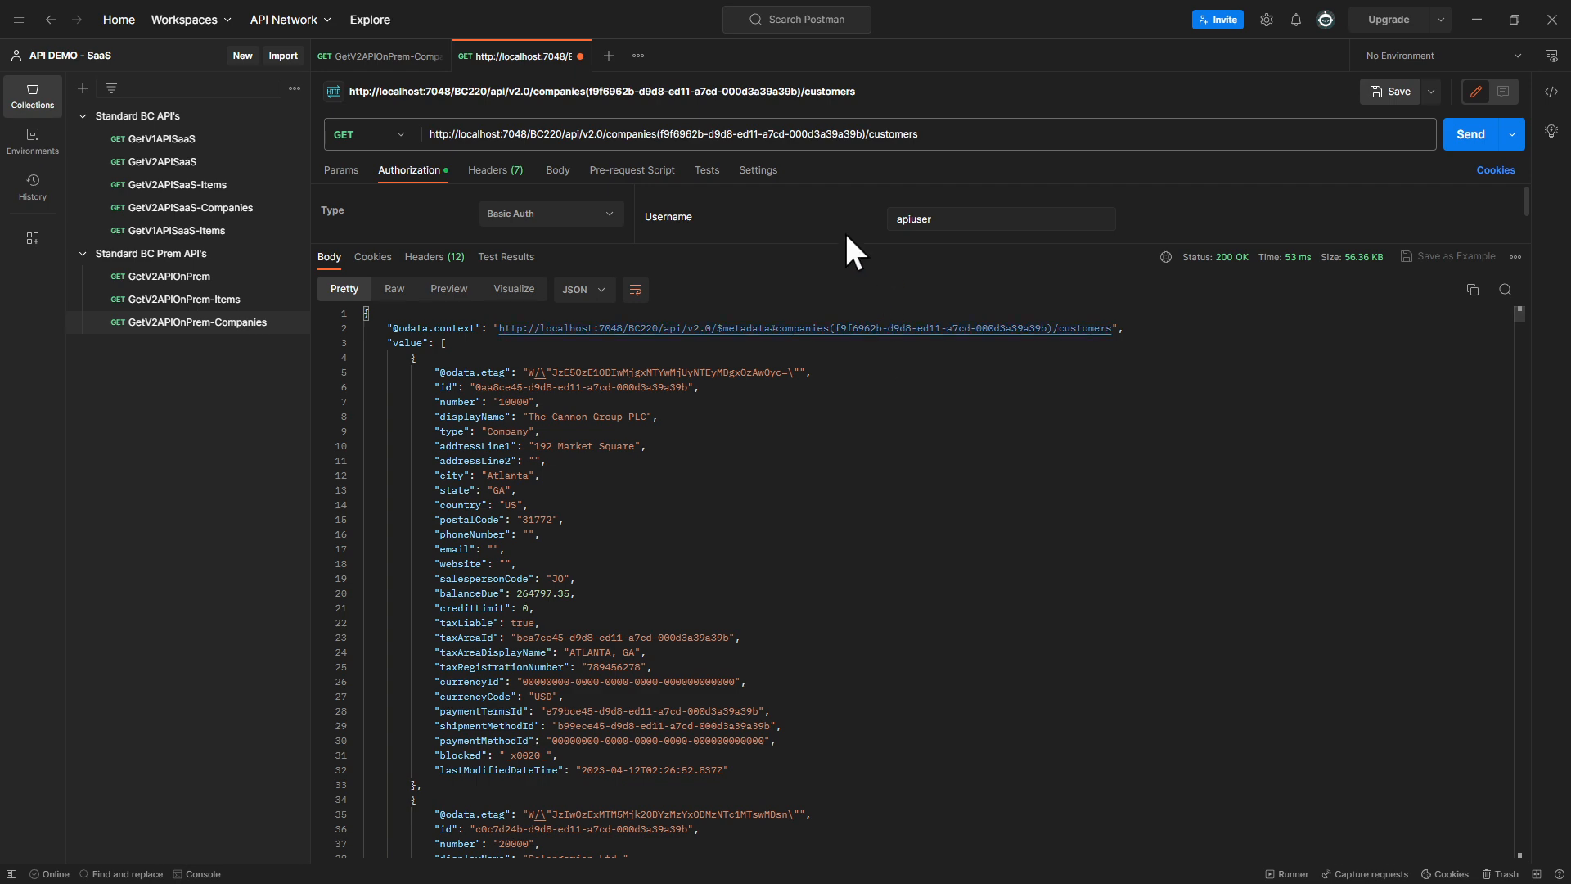
# Examine the returned customer records in the enlarged response, collapsing the first four and expanding the first one again
pyautogui.moveTo(840, 241); pyautogui.dragTo(832, 149)
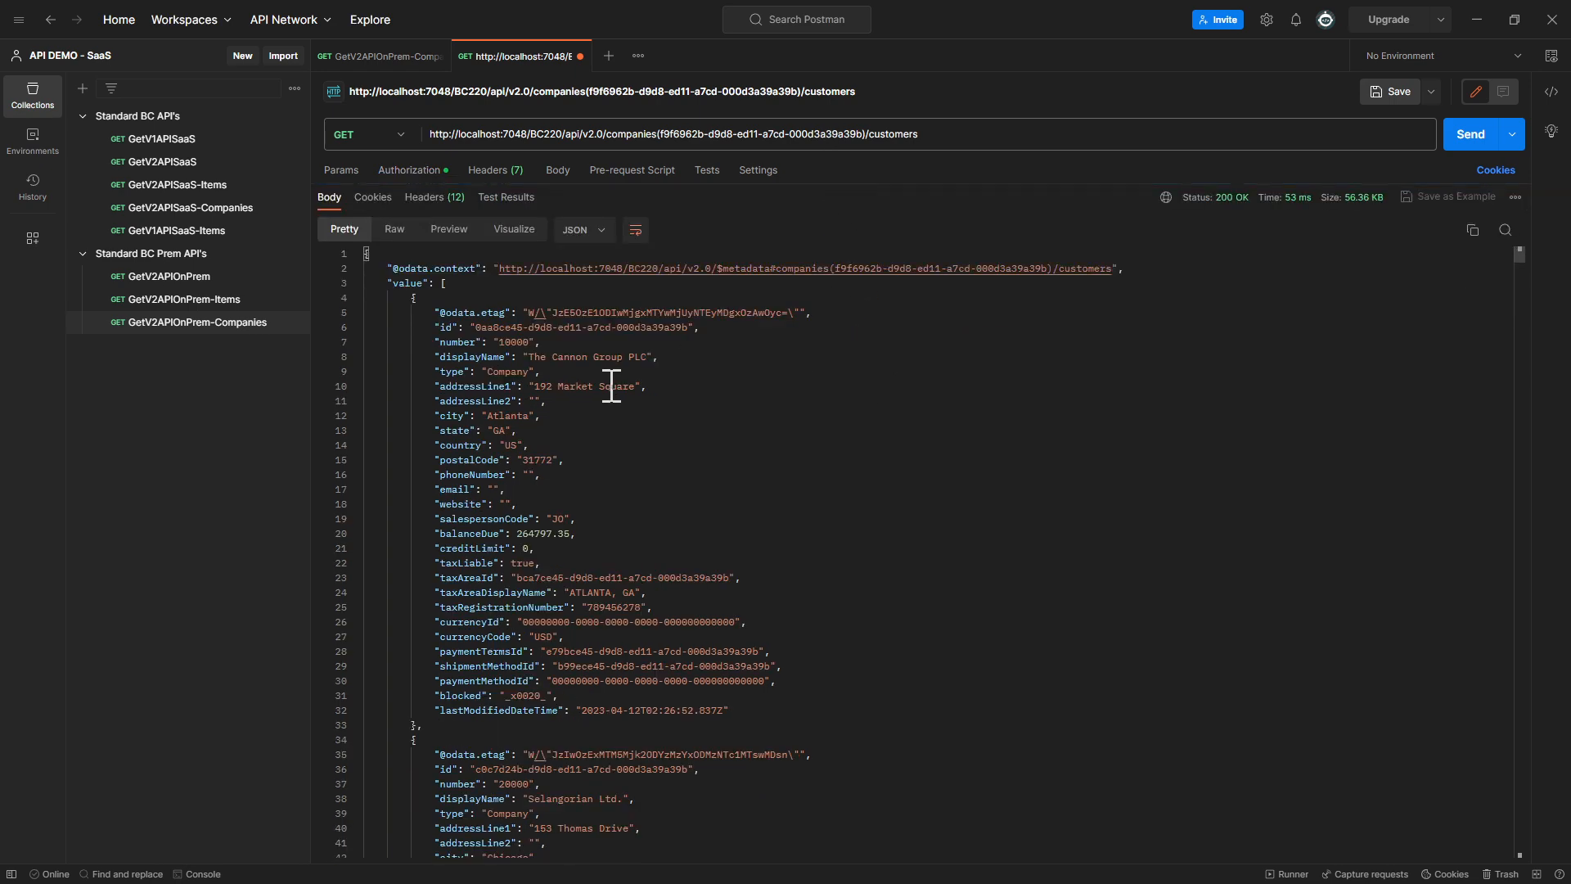
pyautogui.scroll(-15, 612, 386)
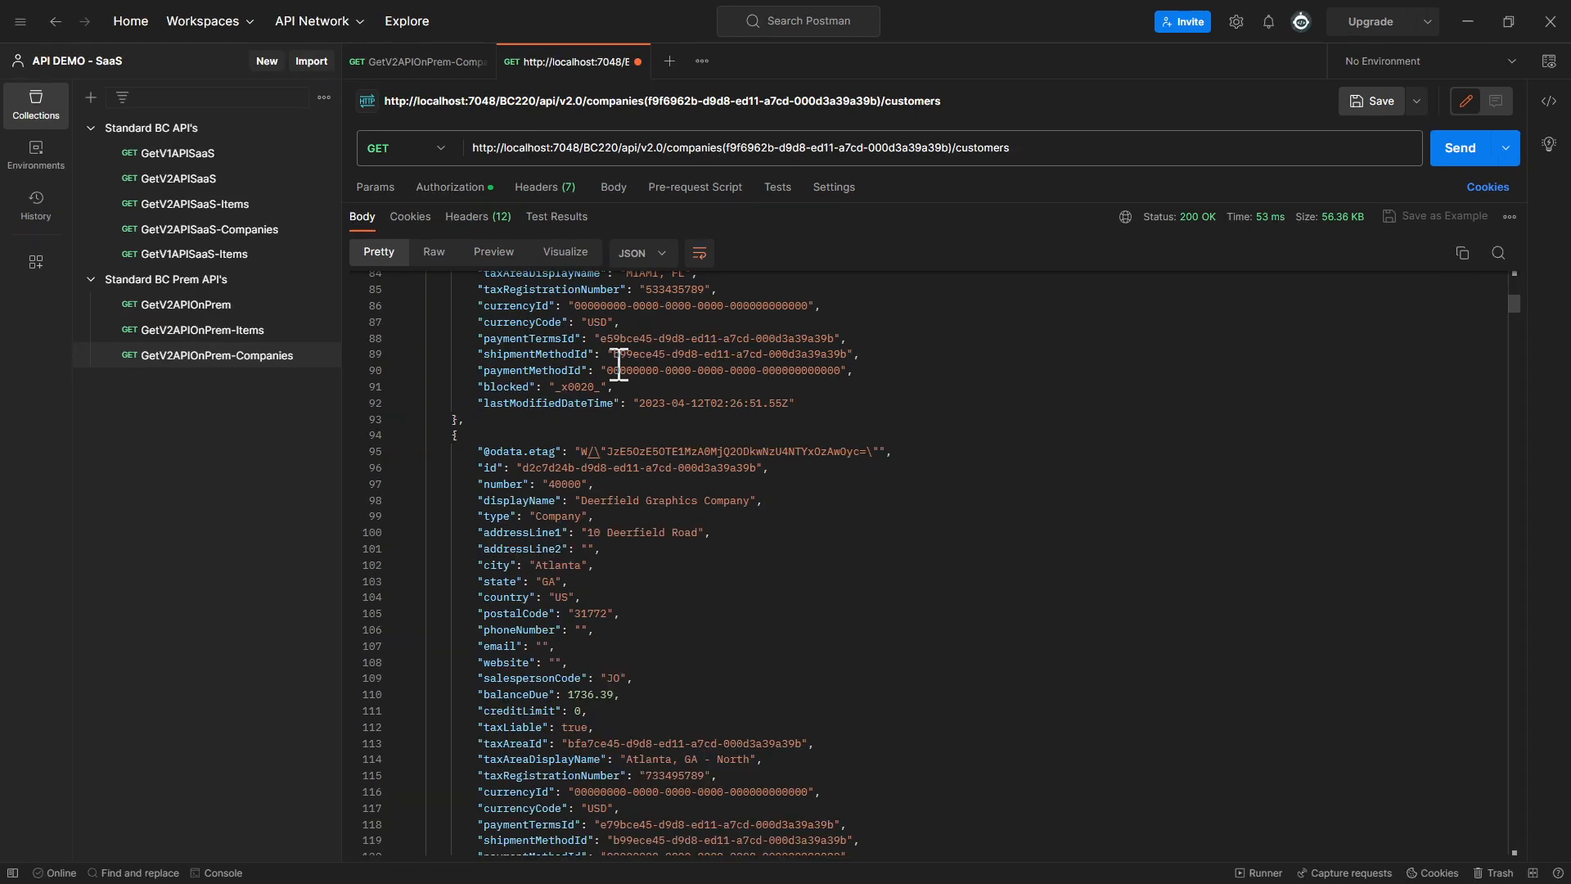
pyautogui.scroll(15, 930, 492)
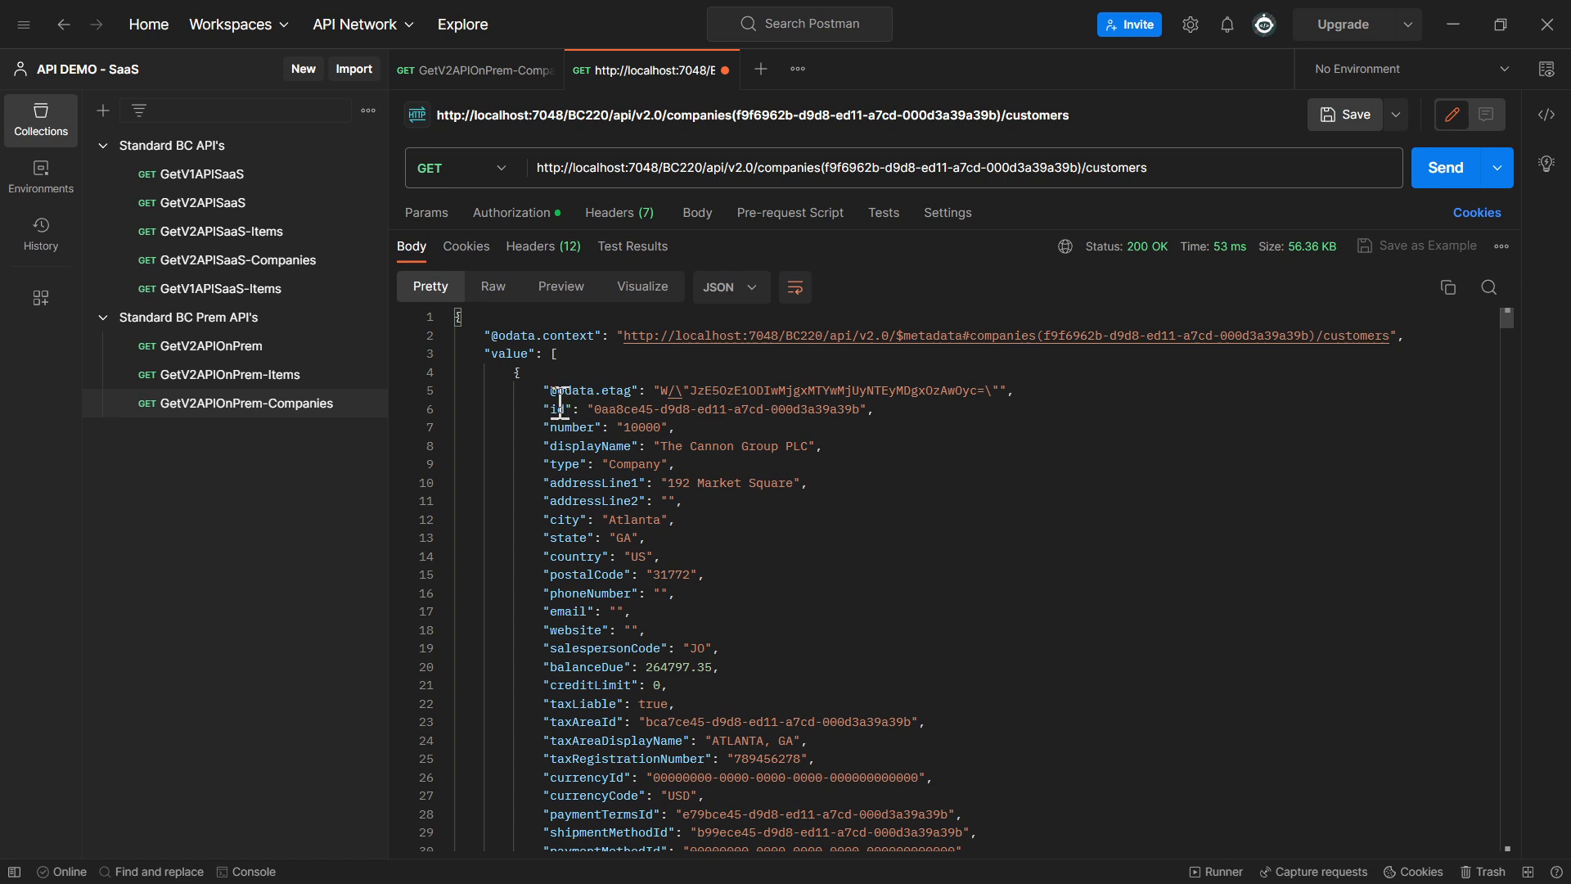
pyautogui.click(446, 372)
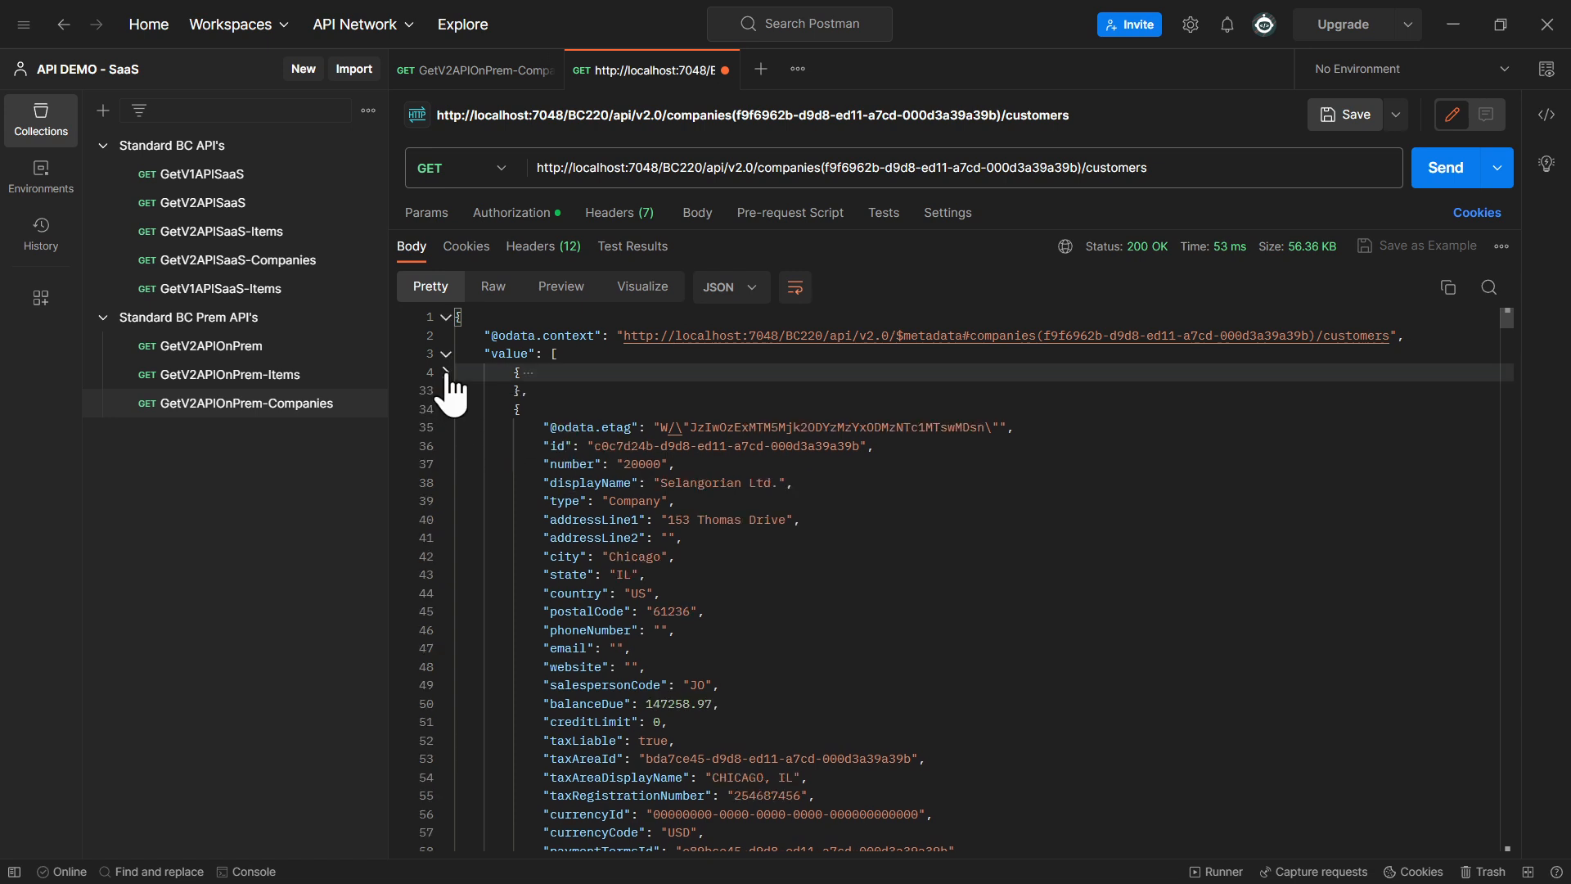
pyautogui.click(446, 409)
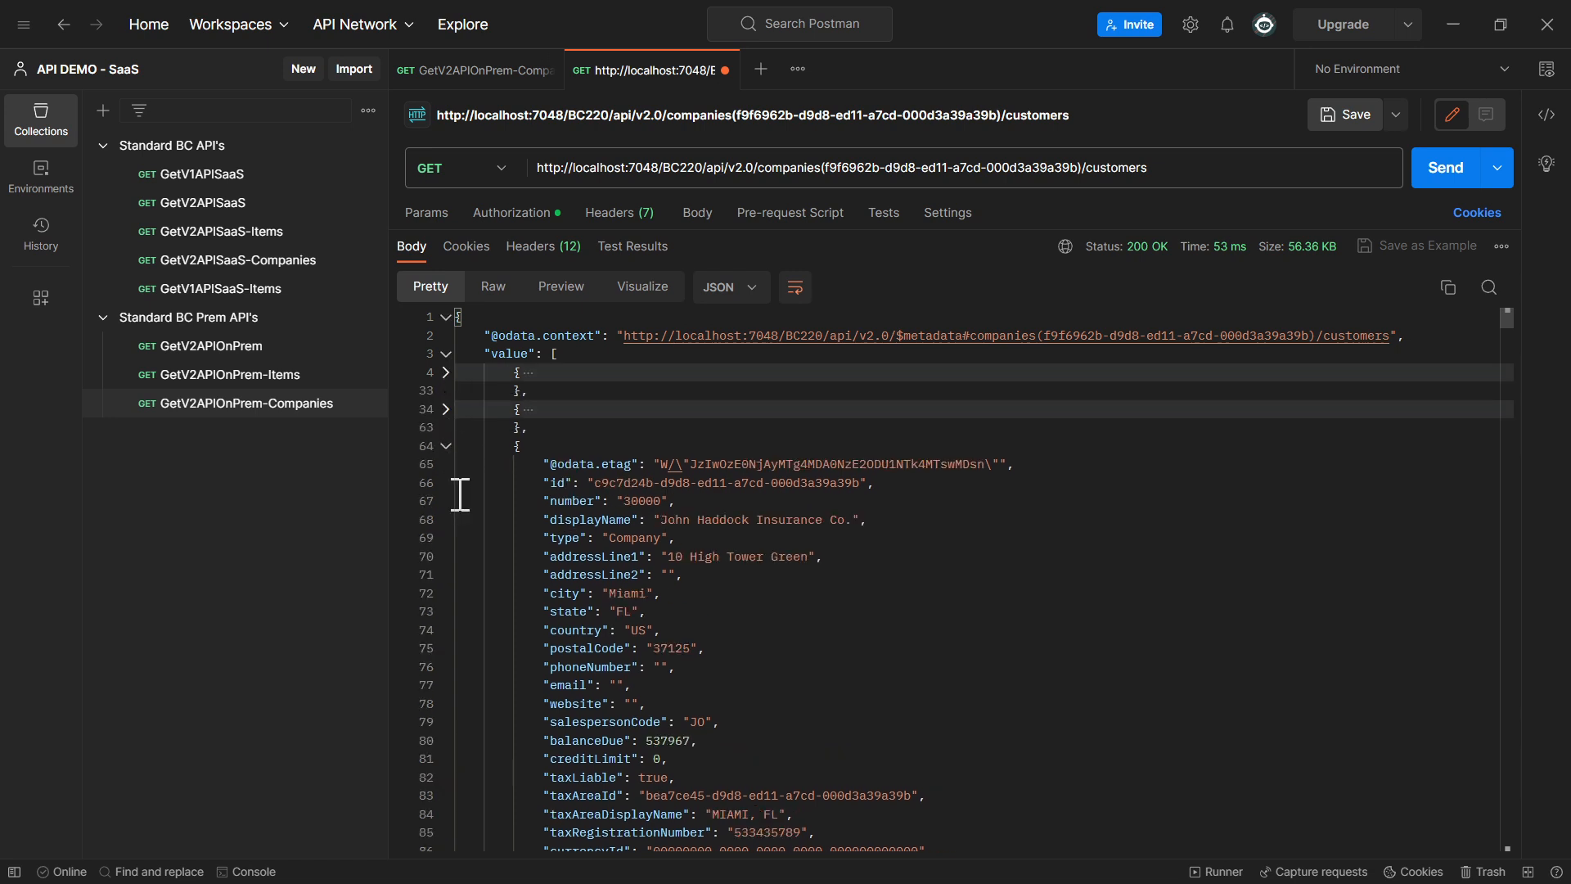
pyautogui.click(446, 446)
pyautogui.click(446, 483)
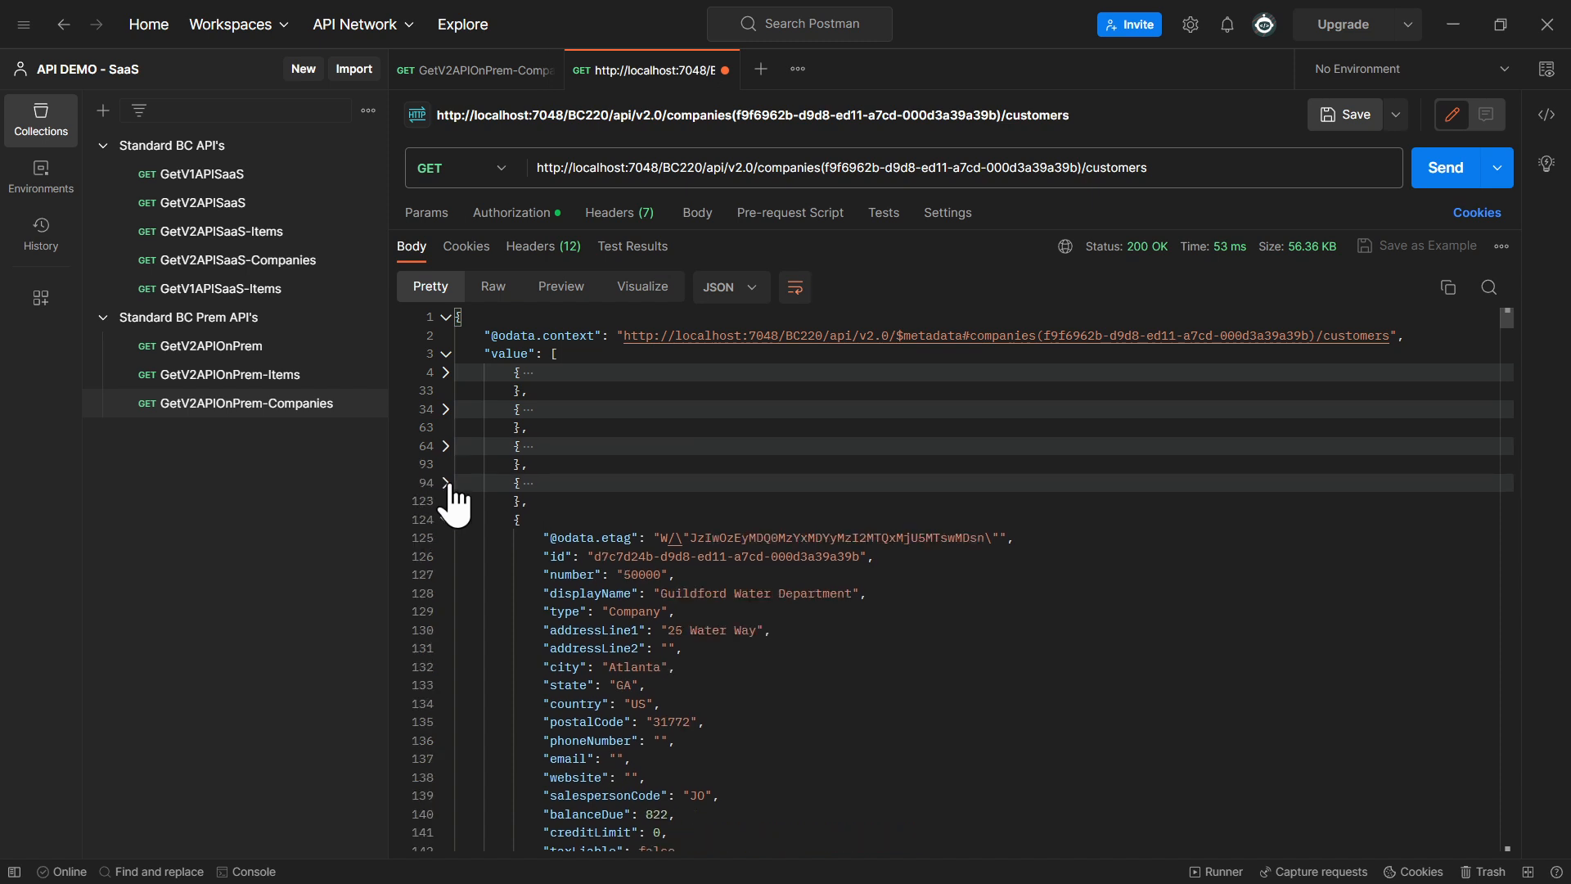
pyautogui.click(446, 373)
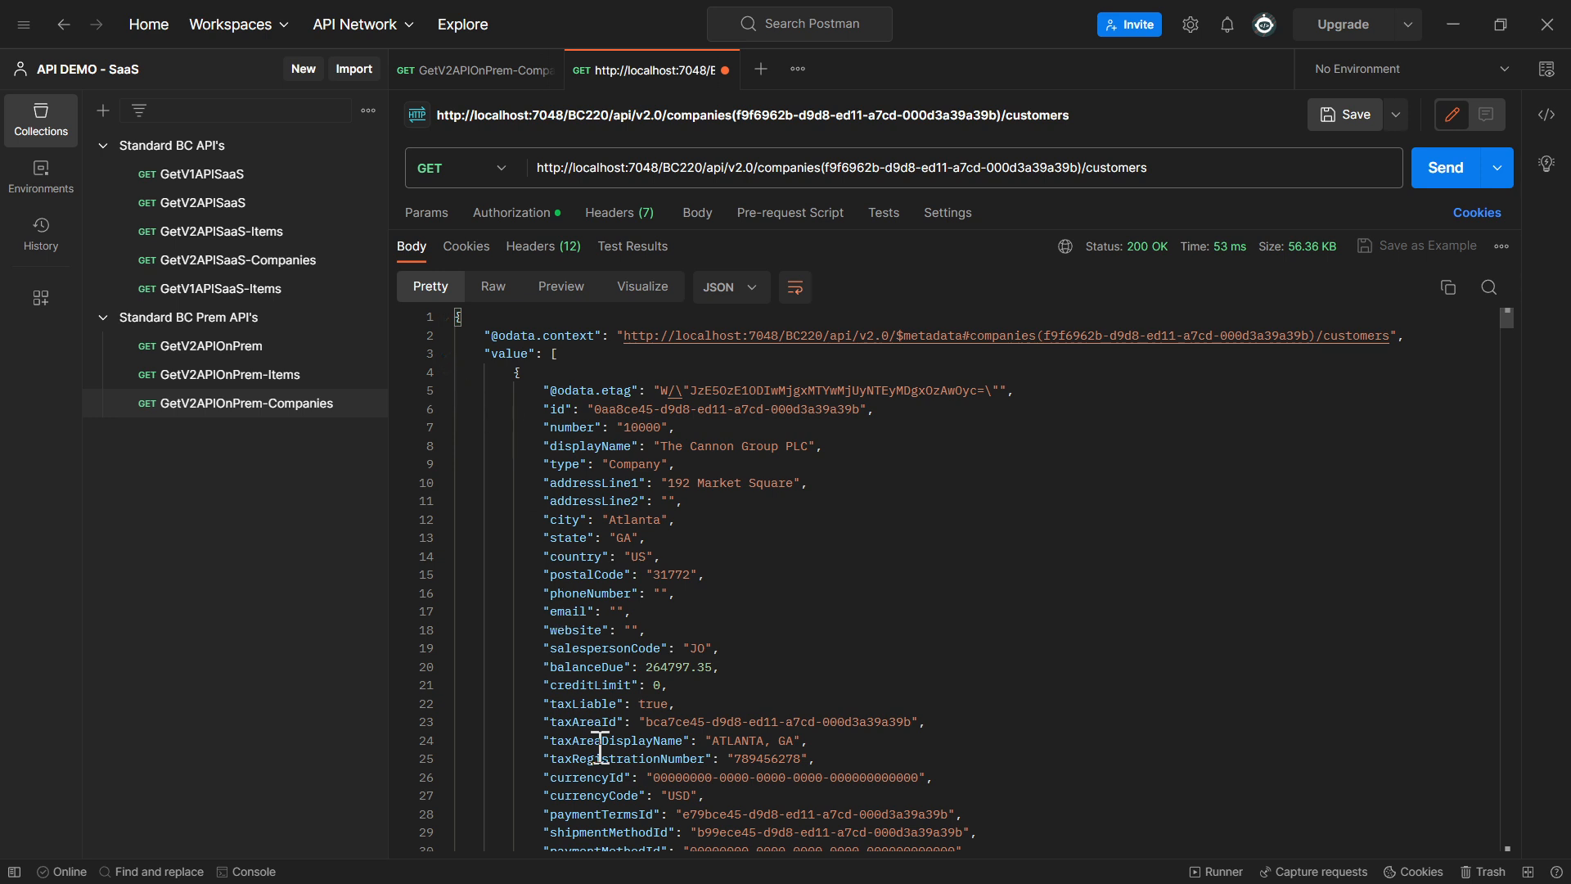
# Append /?filter=country eq 'US' to the customers request URL, copying the country field name from the response
pyautogui.doubleClick(587, 557)
pyautogui.hotkey('ctrl', 'c')
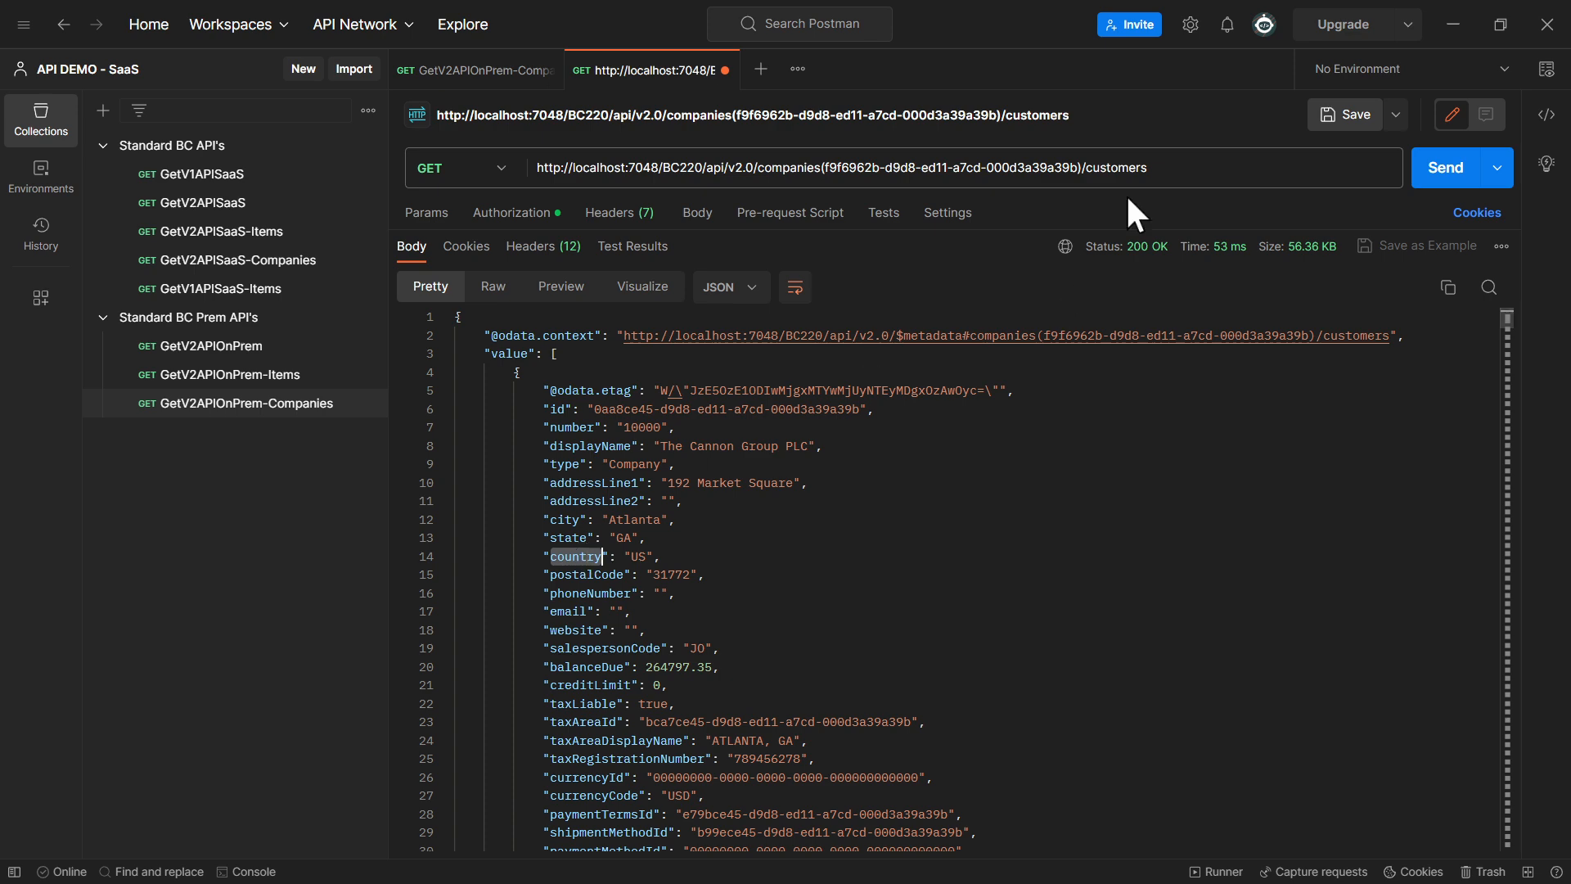
pyautogui.click(1188, 165)
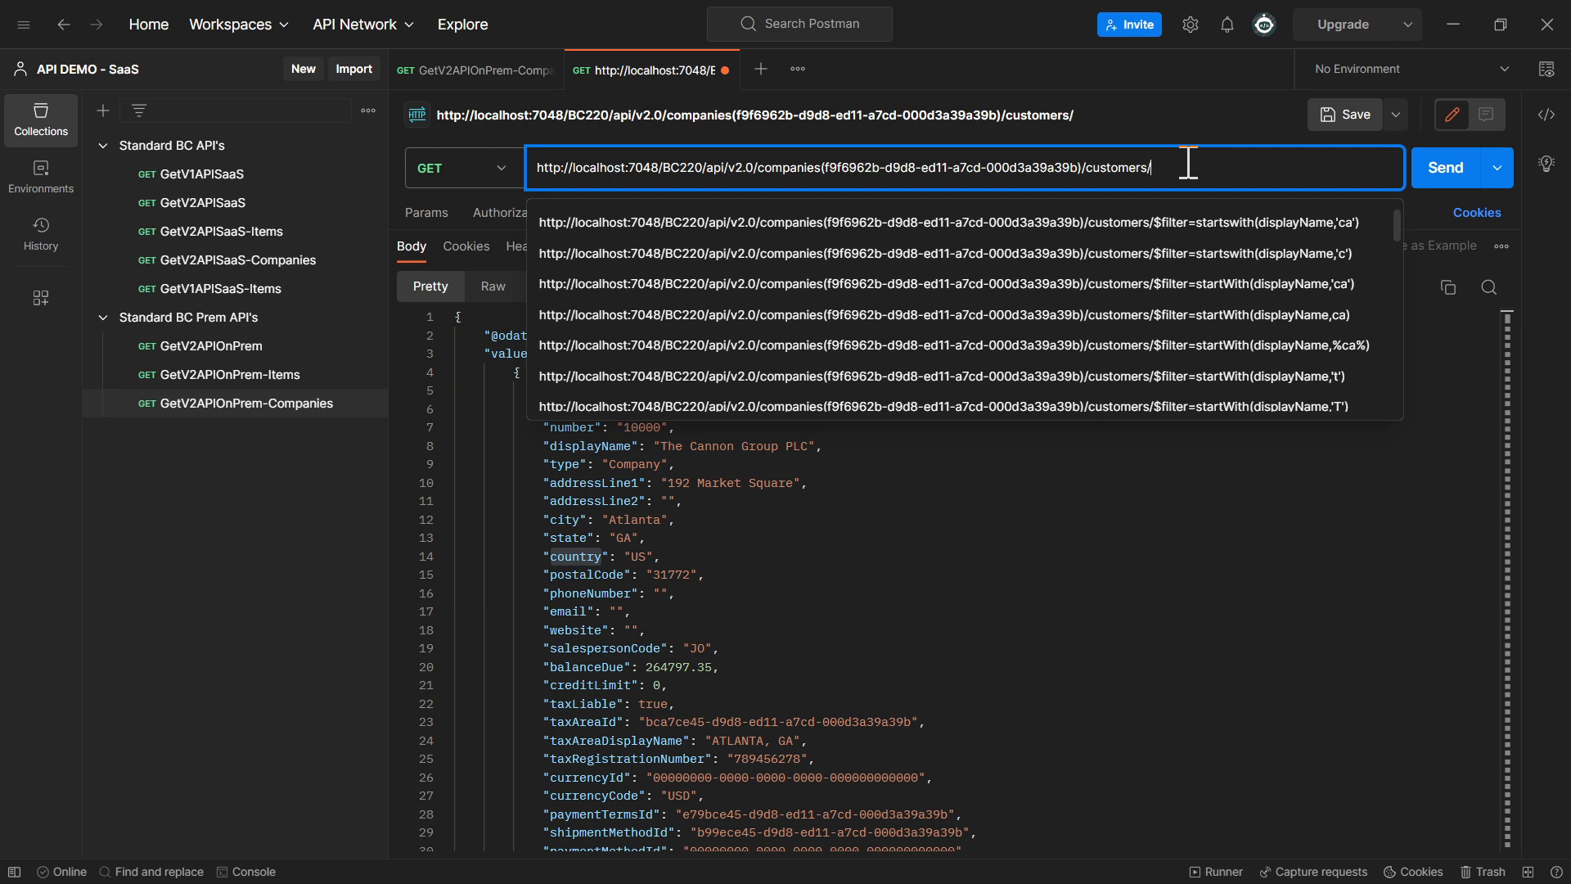
pyautogui.write('?')
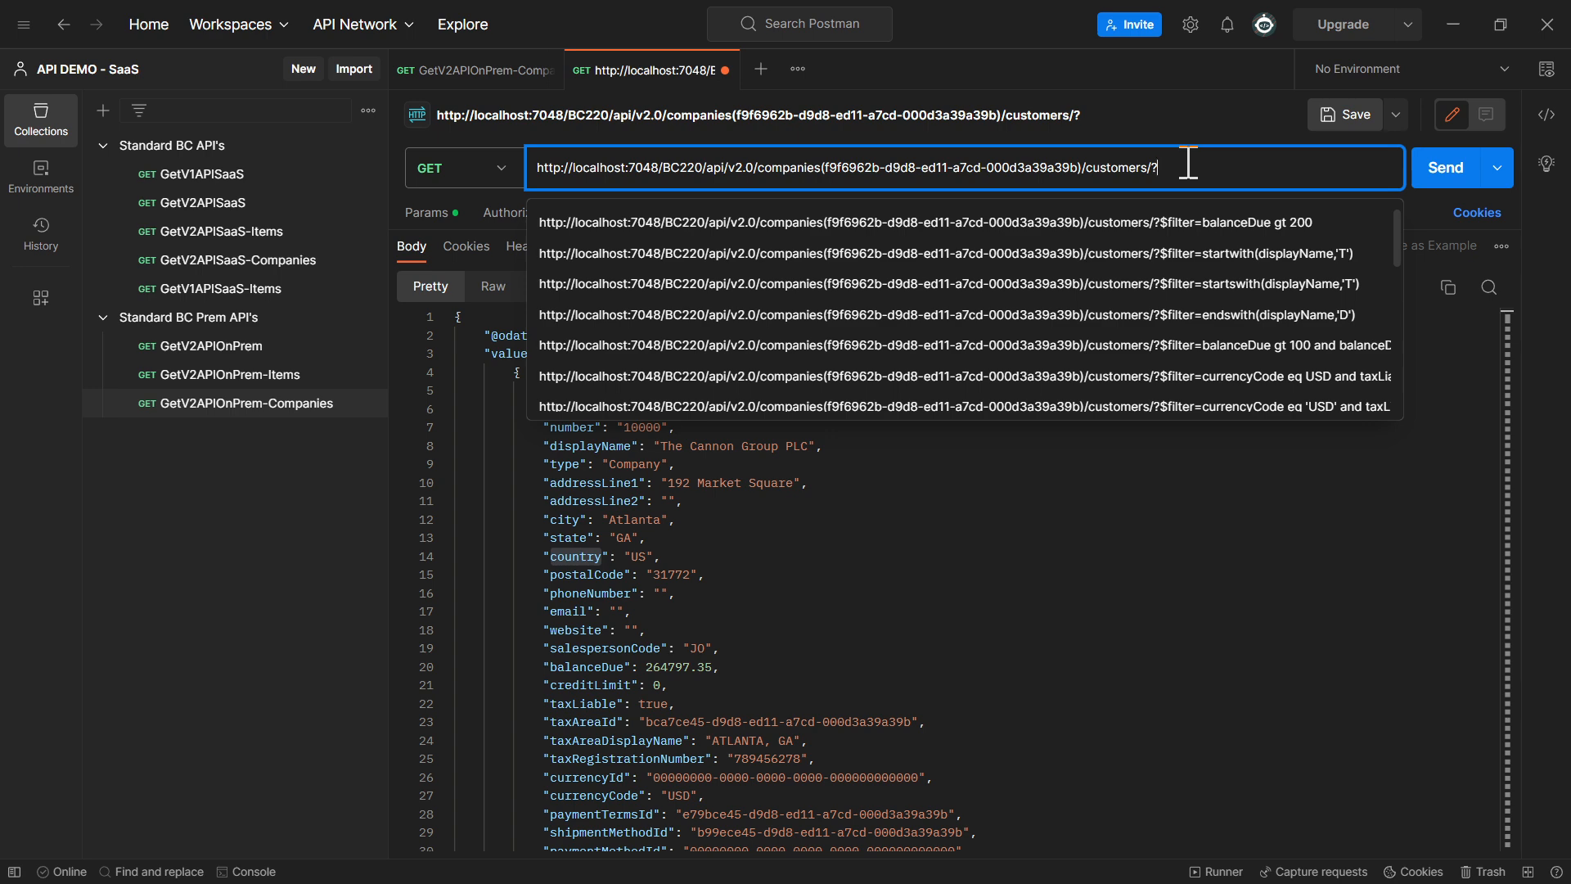
pyautogui.write('filter')
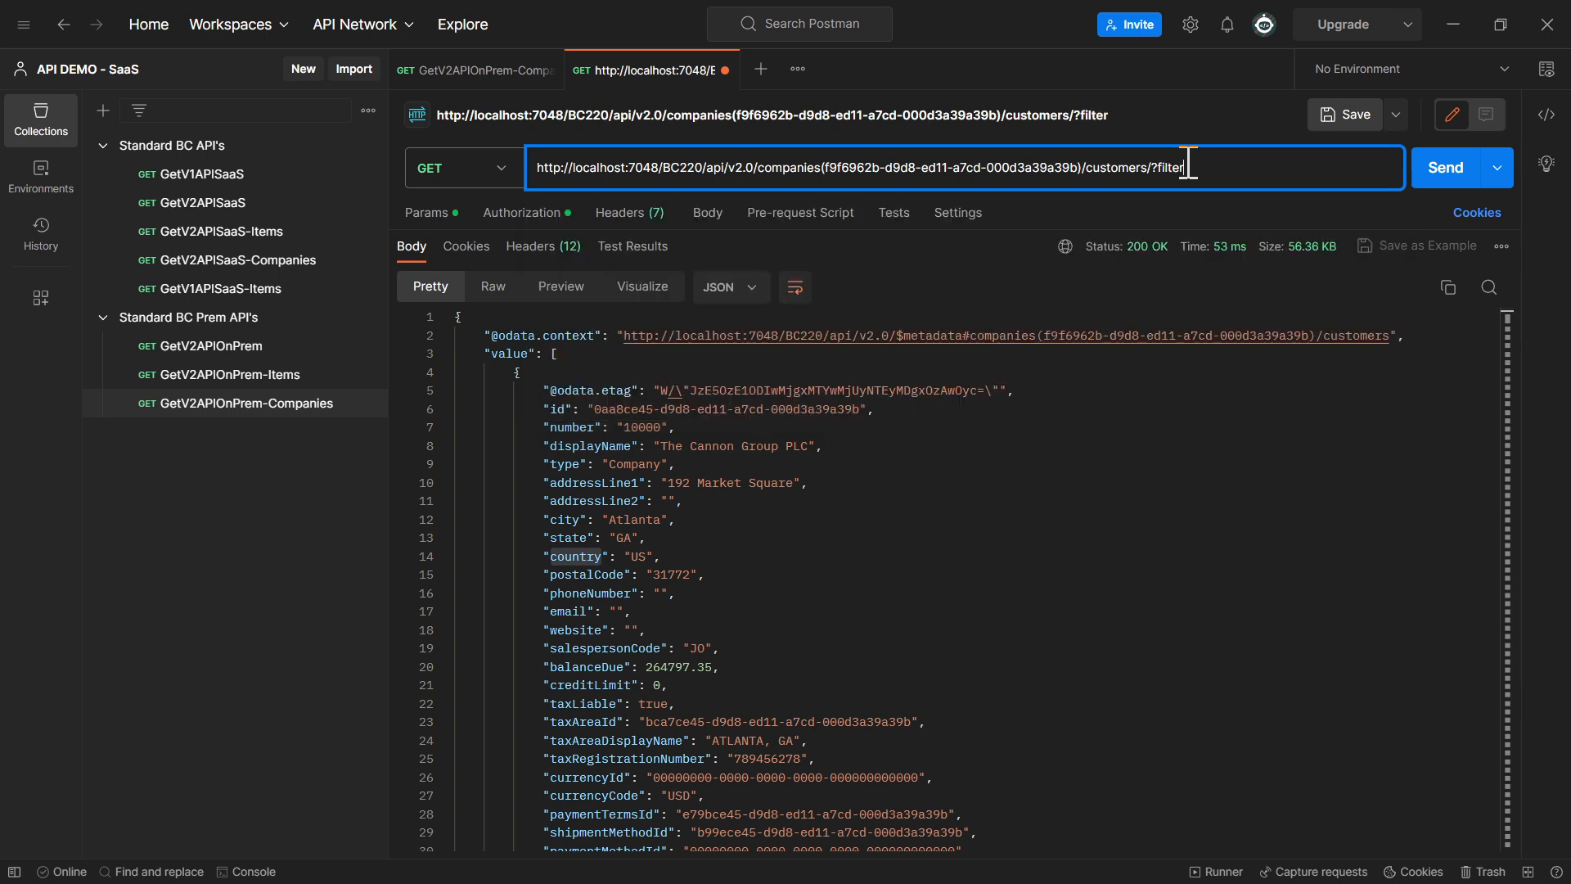
pyautogui.write('=')
pyautogui.hotkey('ctrl', 'v')
pyautogui.write('eq')
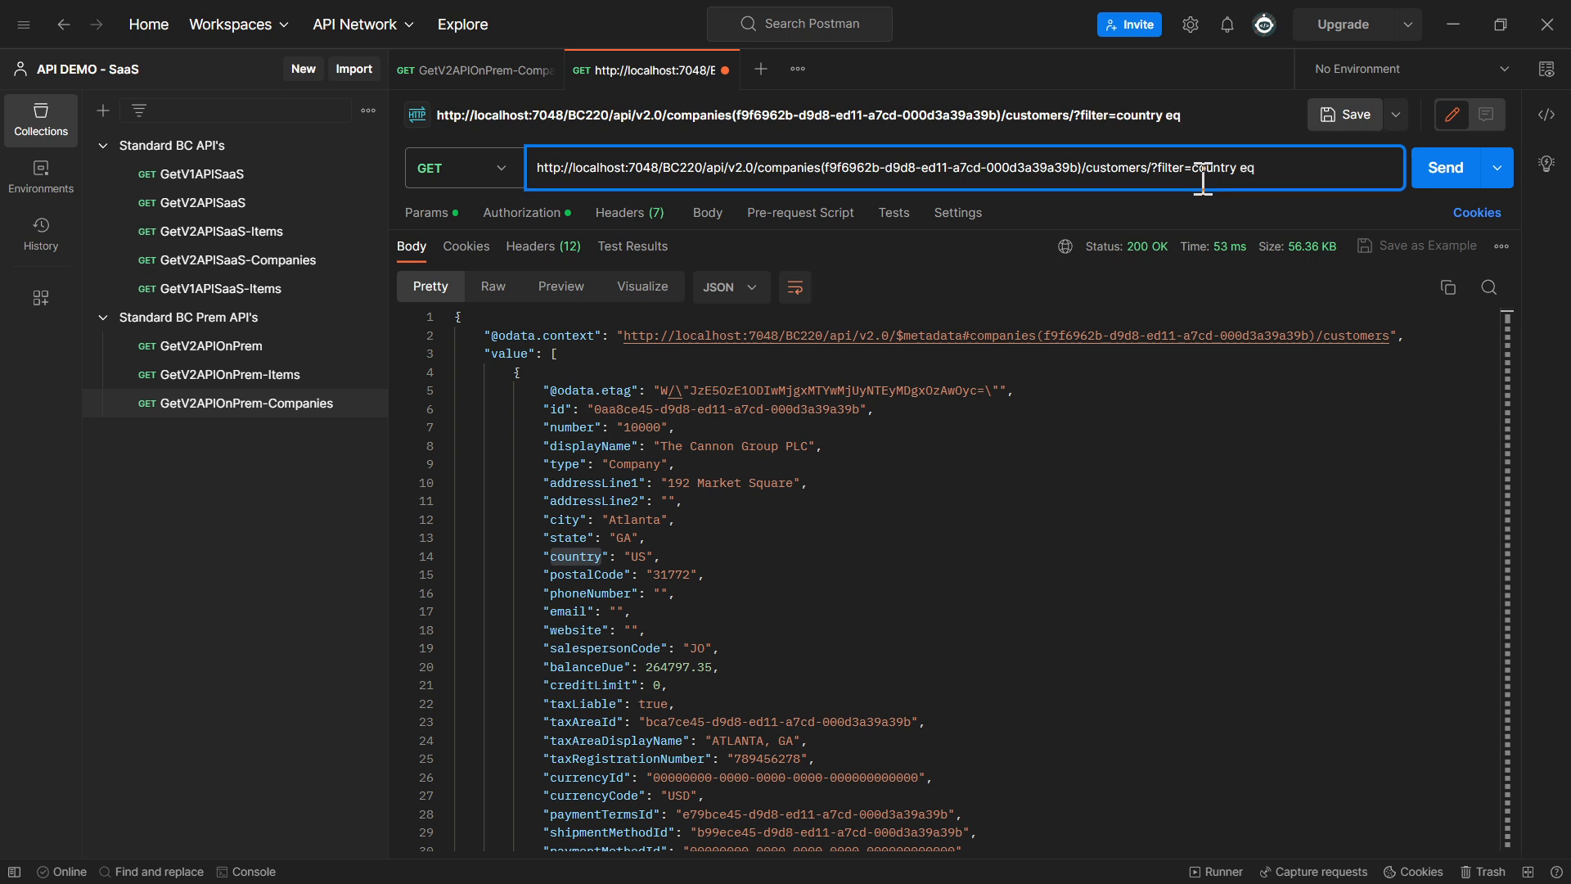
pyautogui.write(" 'US")
# Collapse the first and the fifth through eighth customer records in the response, looking for a record with a country other than US
pyautogui.click(447, 372)
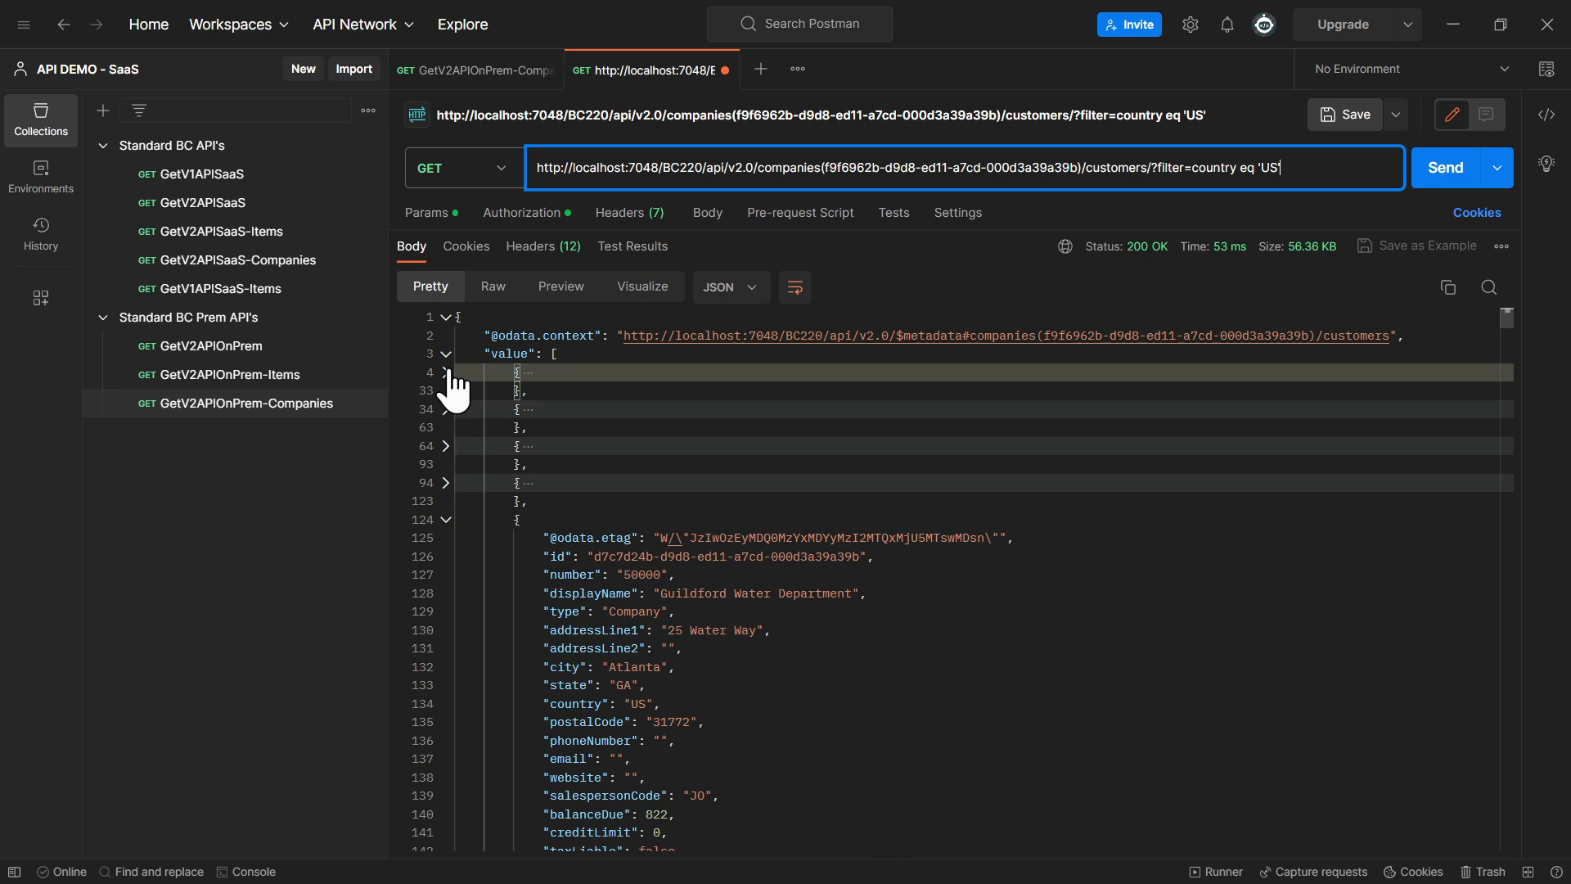
pyautogui.click(446, 519)
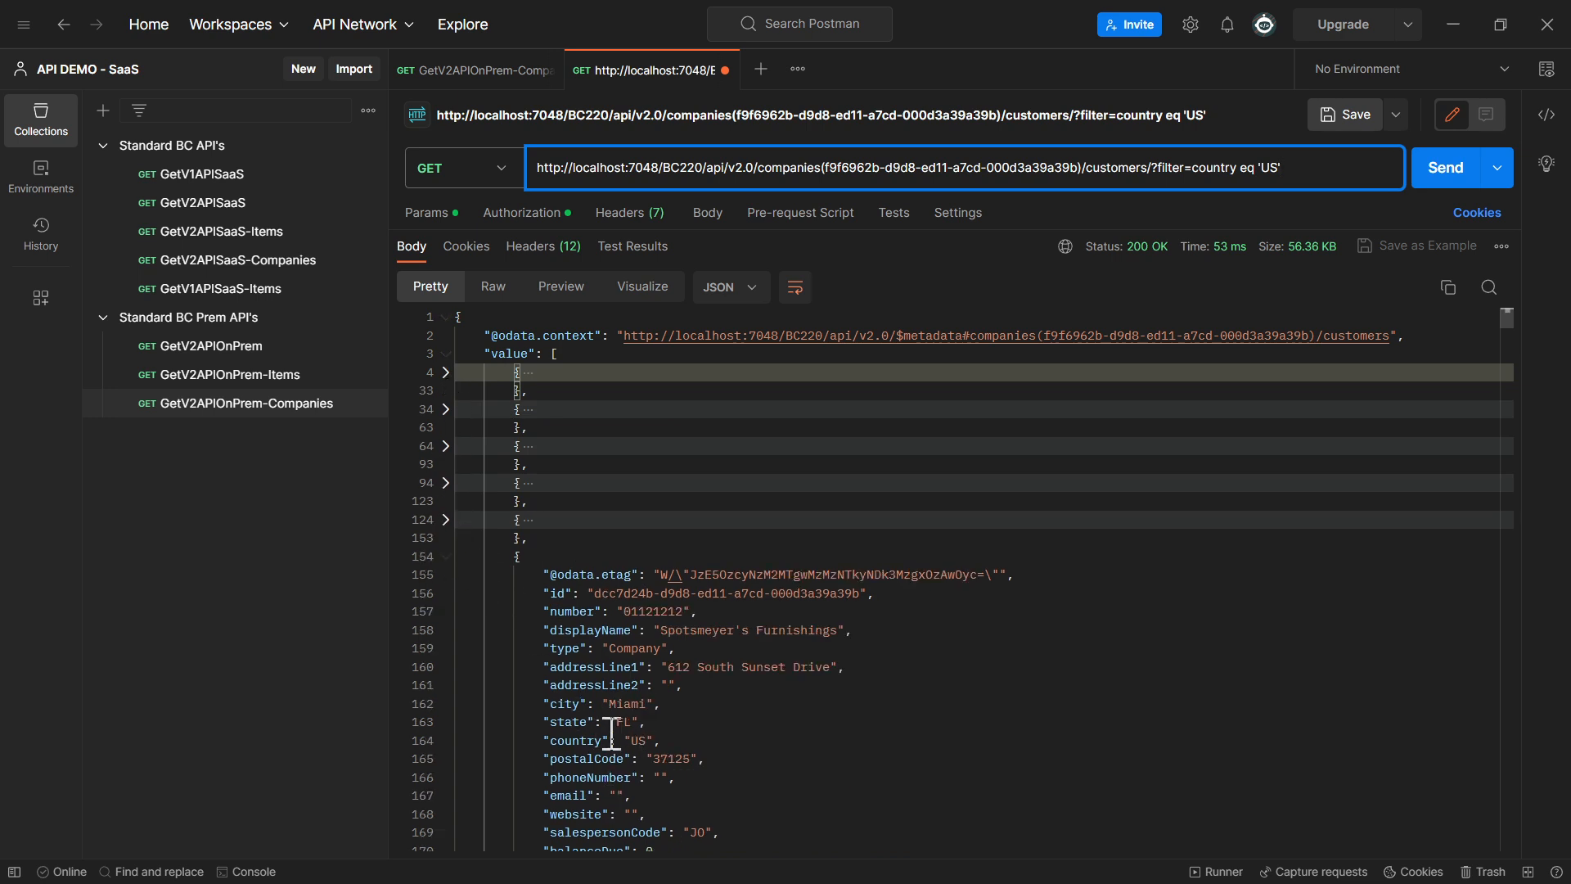
pyautogui.doubleClick(624, 721)
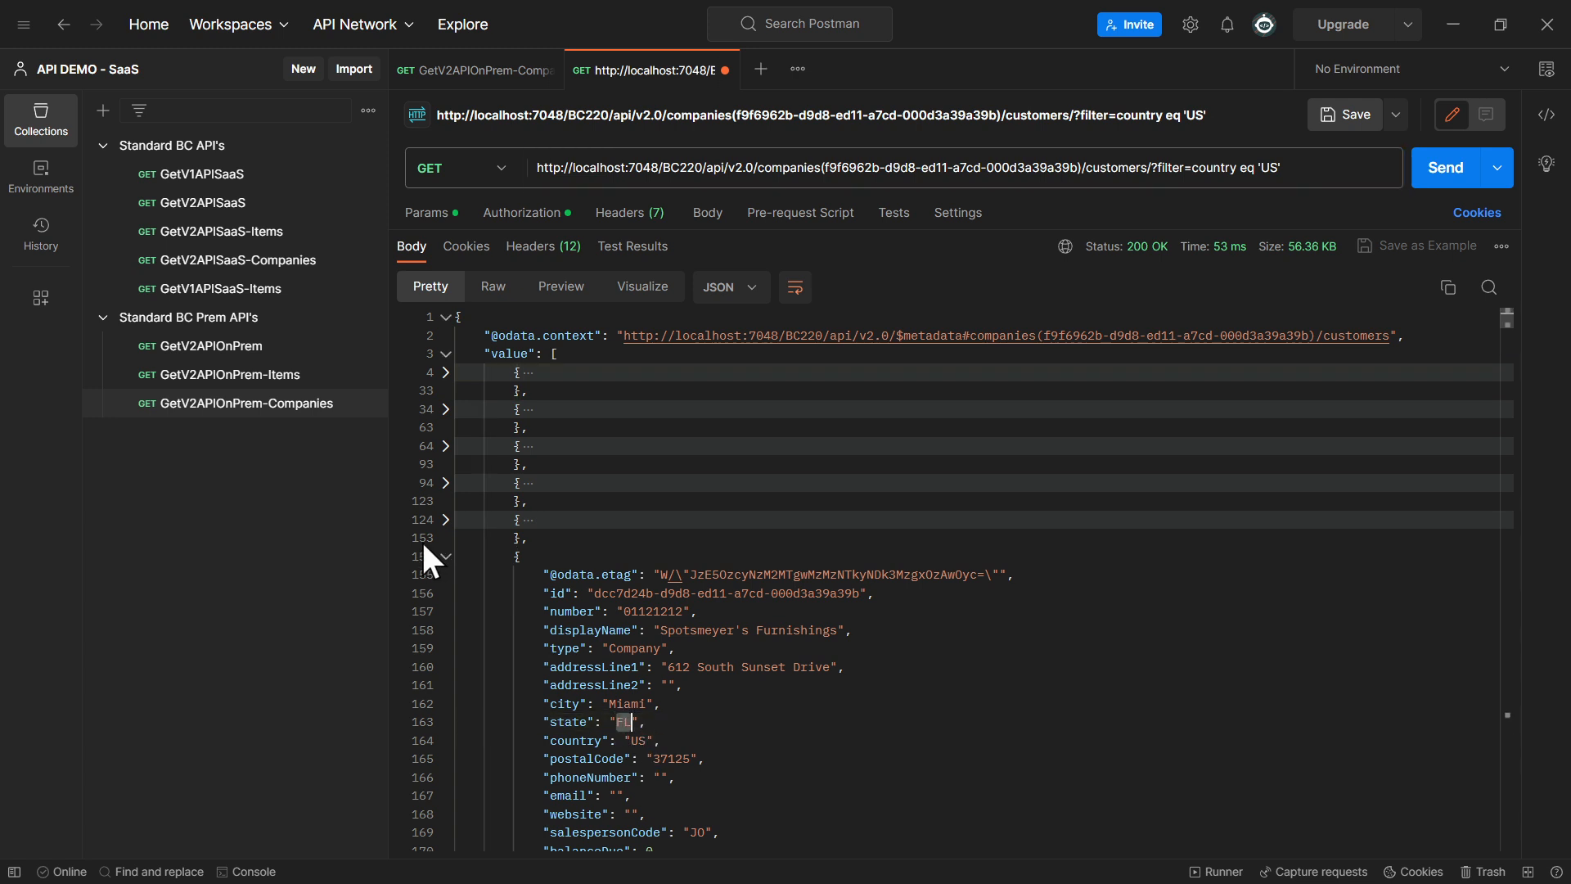
pyautogui.click(446, 557)
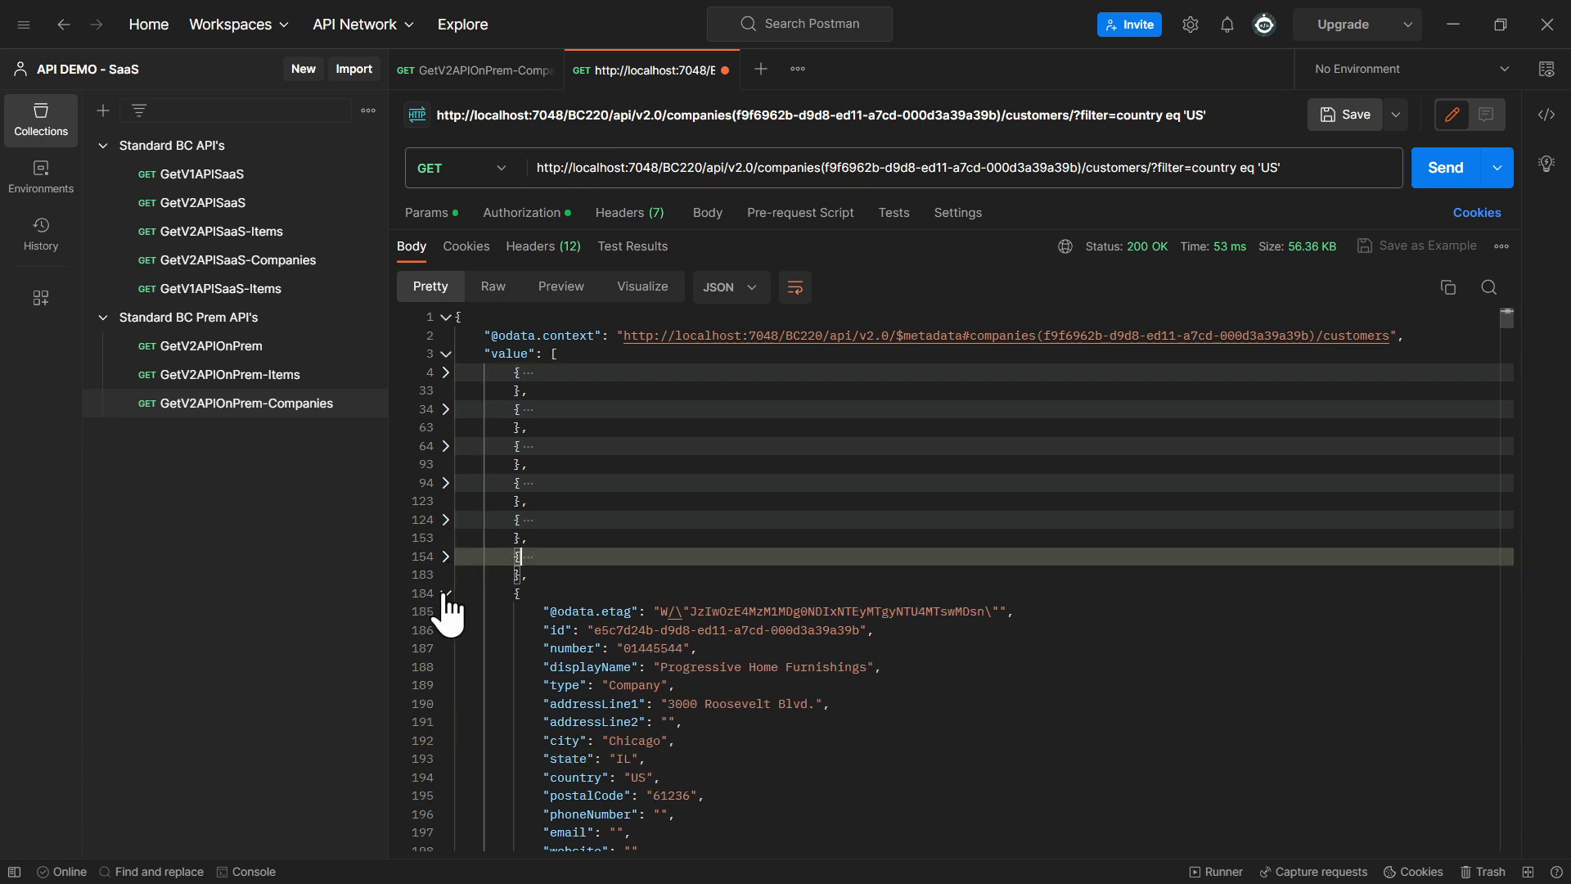
pyautogui.click(446, 594)
pyautogui.click(446, 630)
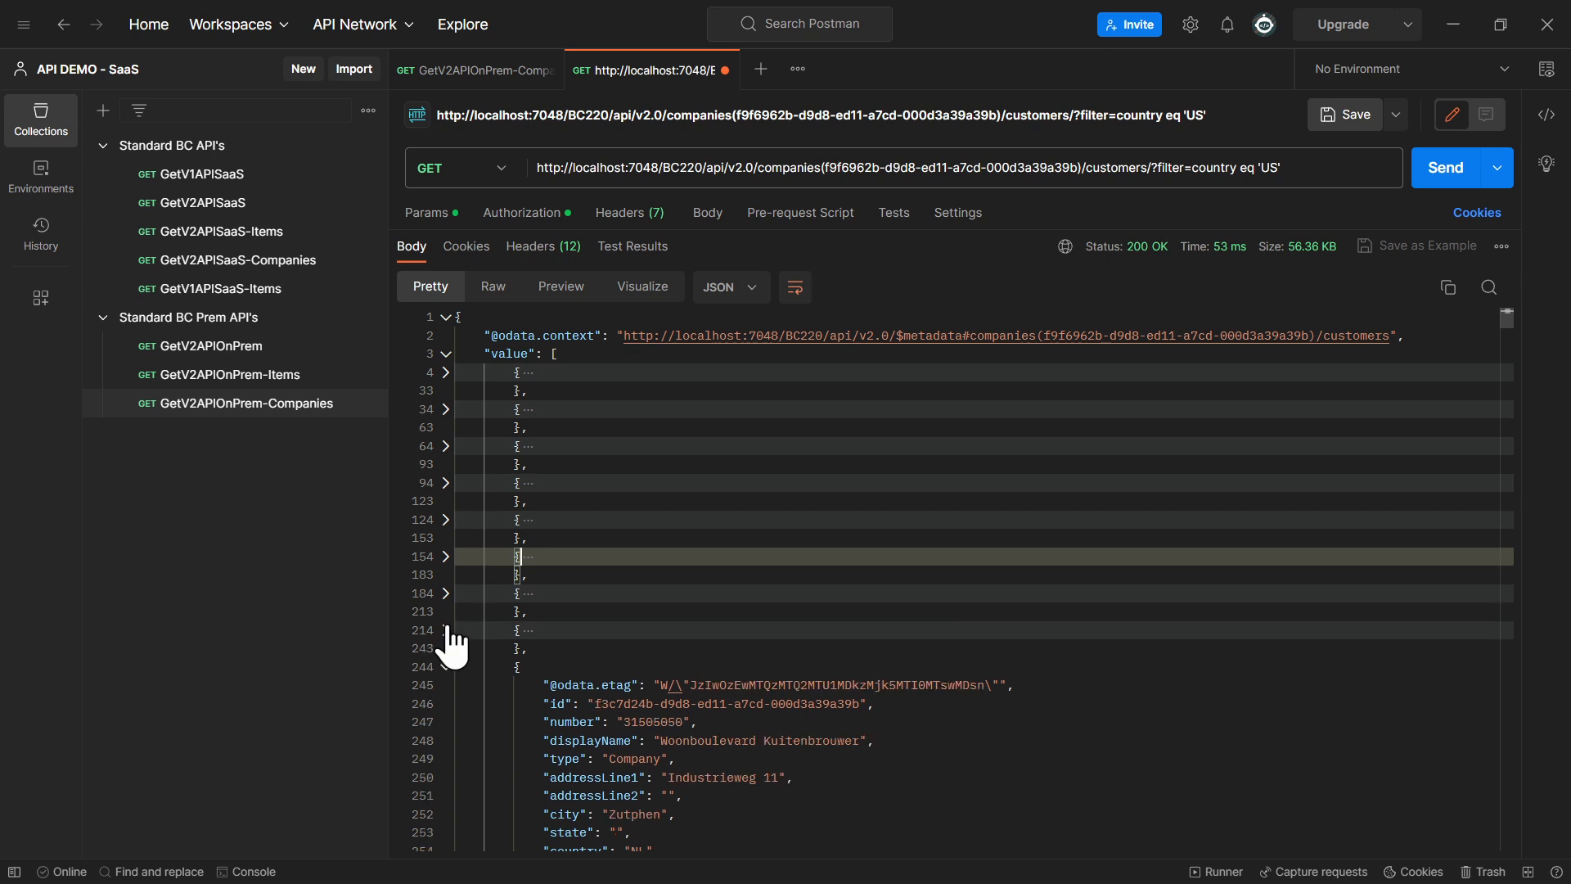
pyautogui.scroll(-1, 447, 630)
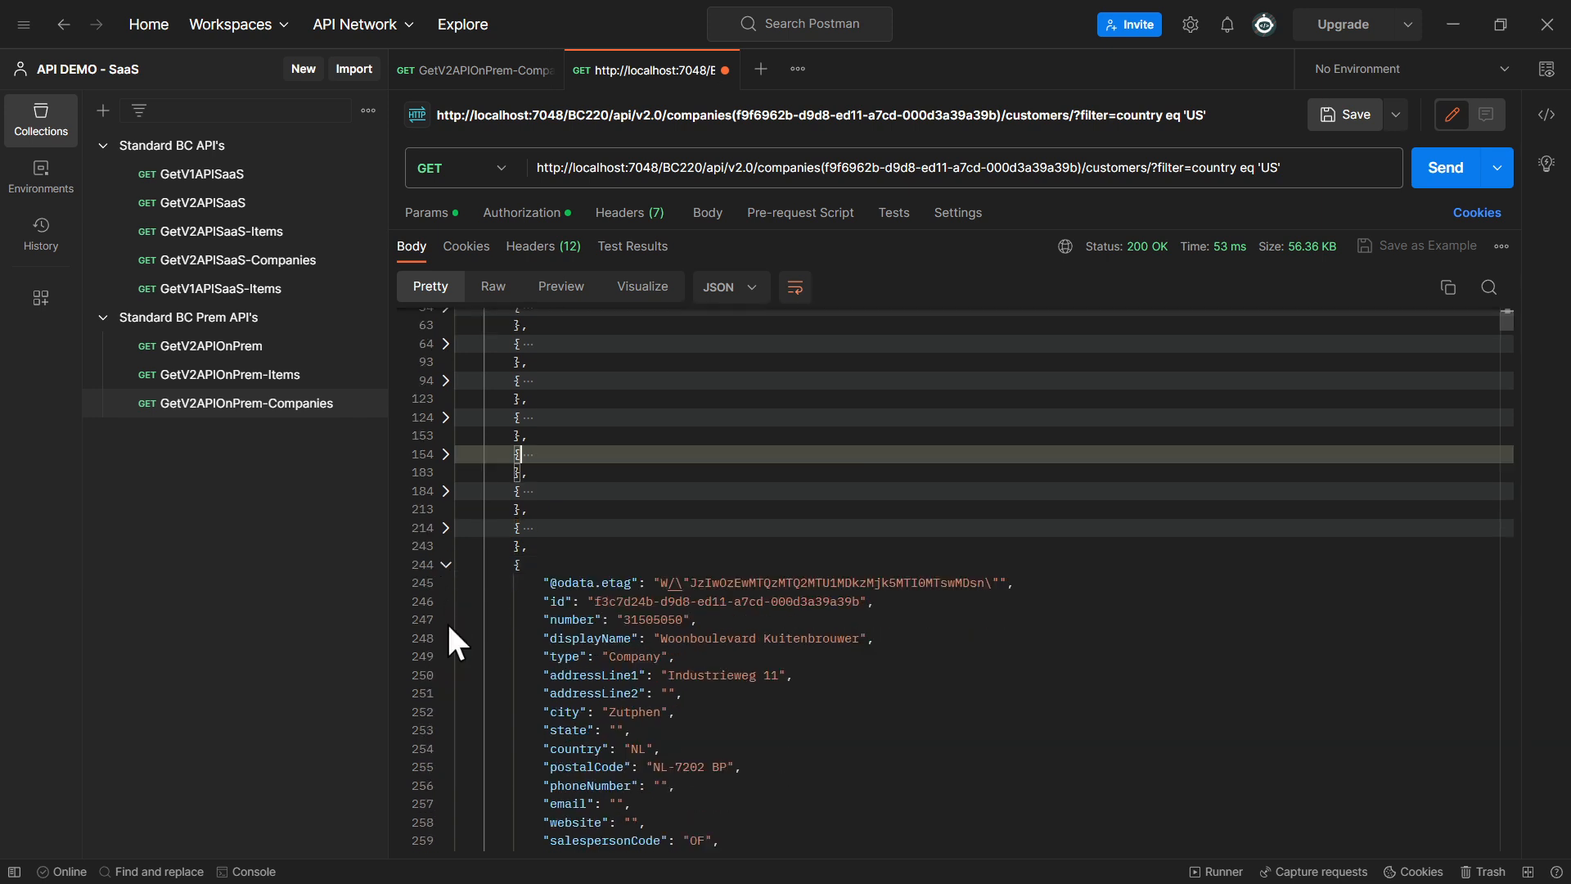
# Change the URL filter's country value to 'NL' copied from the ninth record, send the request and expand the first returned customer
pyautogui.doubleClick(639, 749)
pyautogui.hotkey('ctrl', 'c')
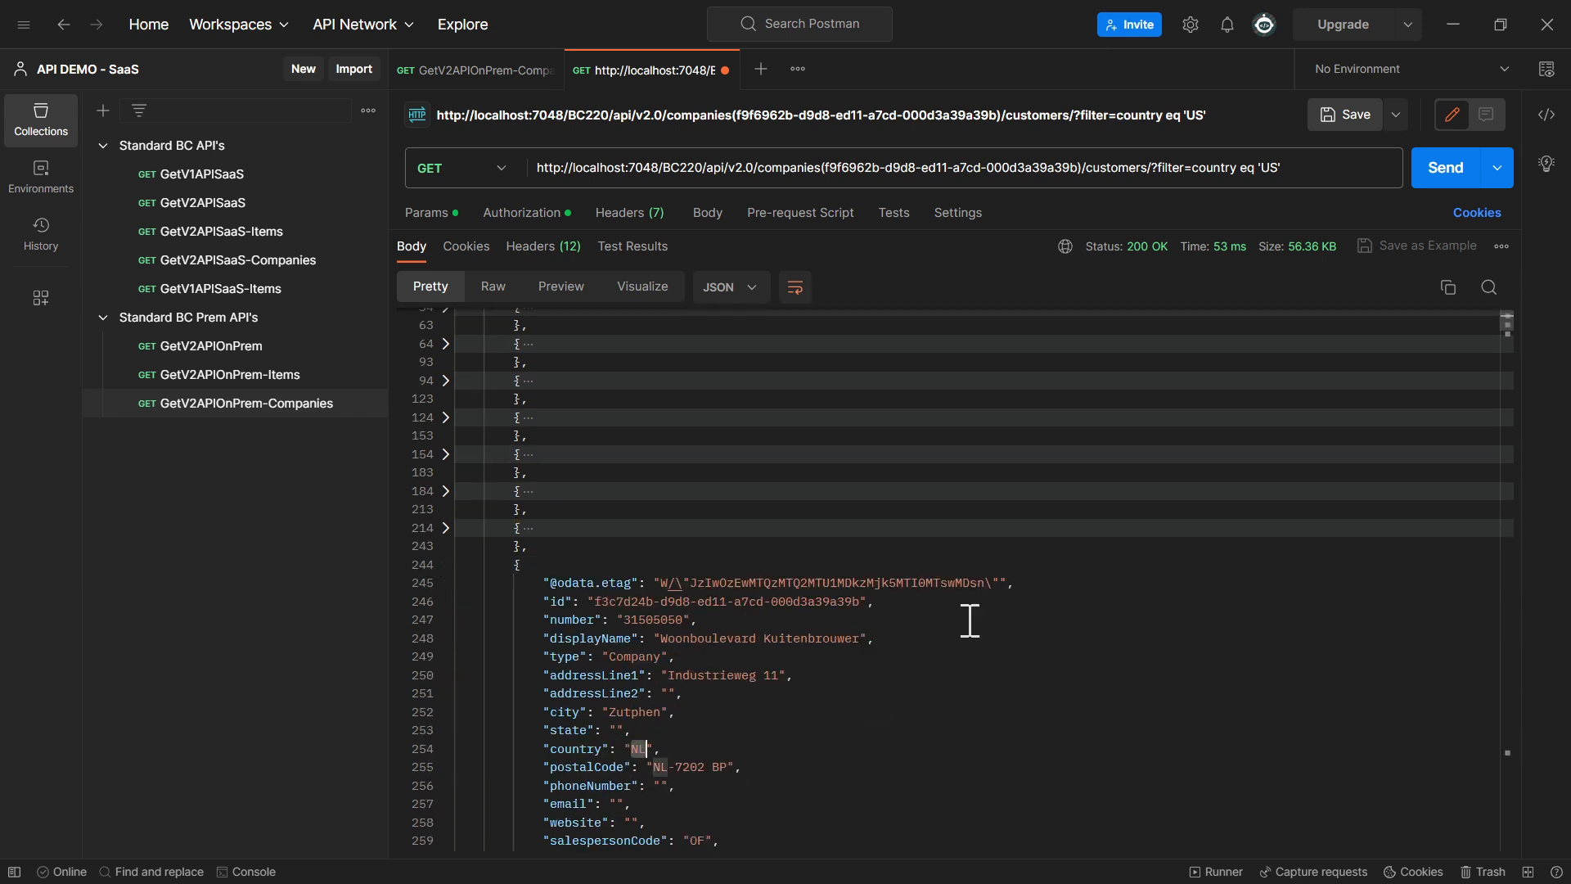
pyautogui.doubleClick(1269, 167)
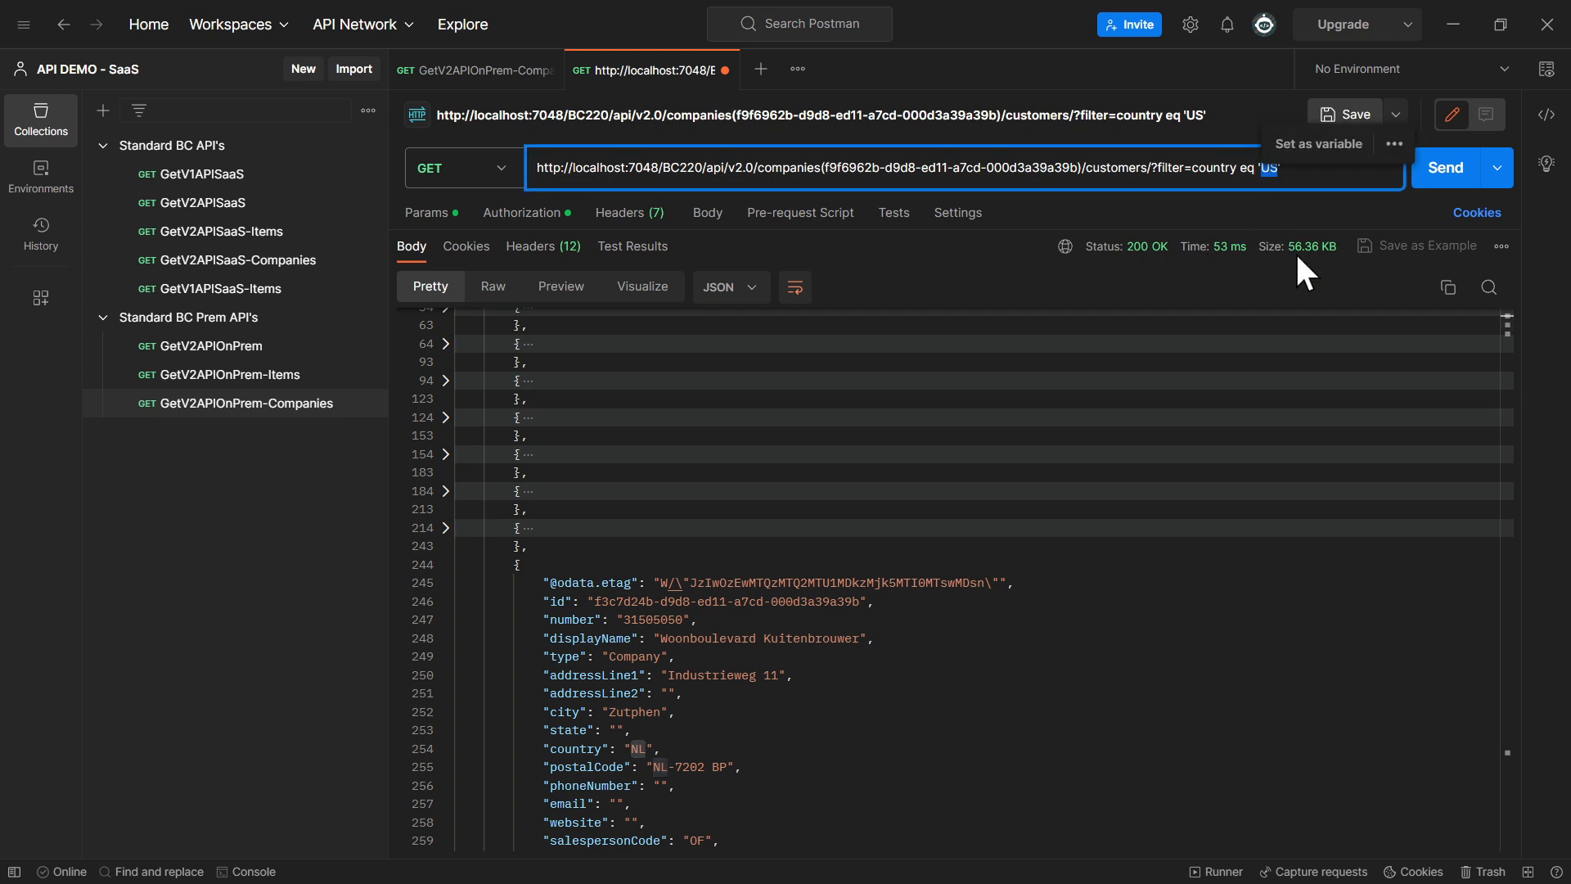
pyautogui.moveTo(1297, 254)
pyautogui.hotkey('ctrl', 'v')
pyautogui.click(1432, 169)
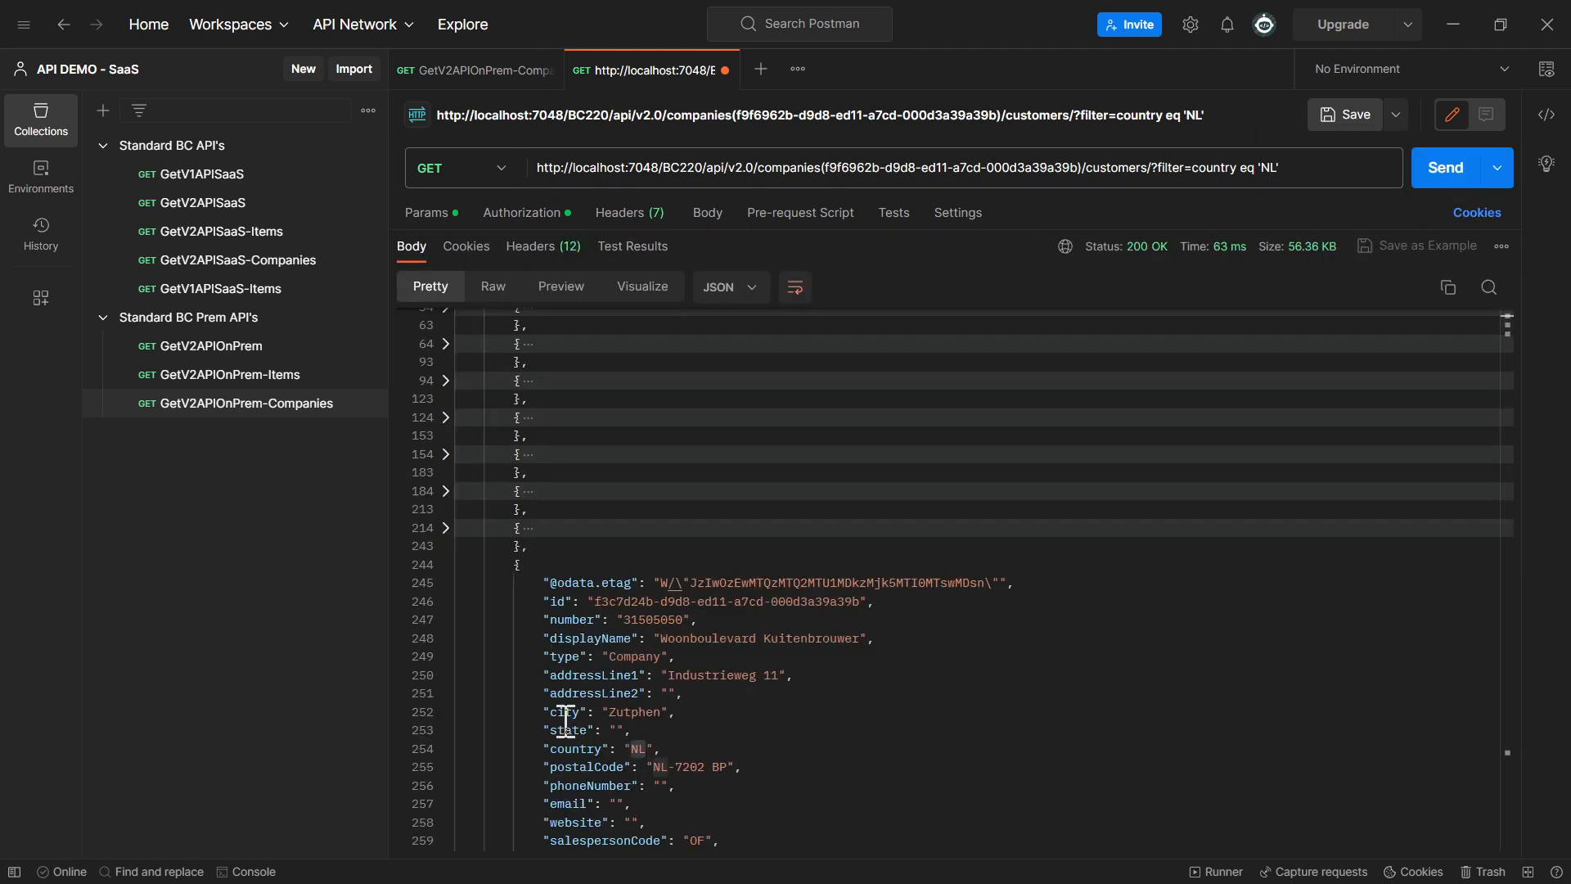
pyautogui.scroll(3, 554, 540)
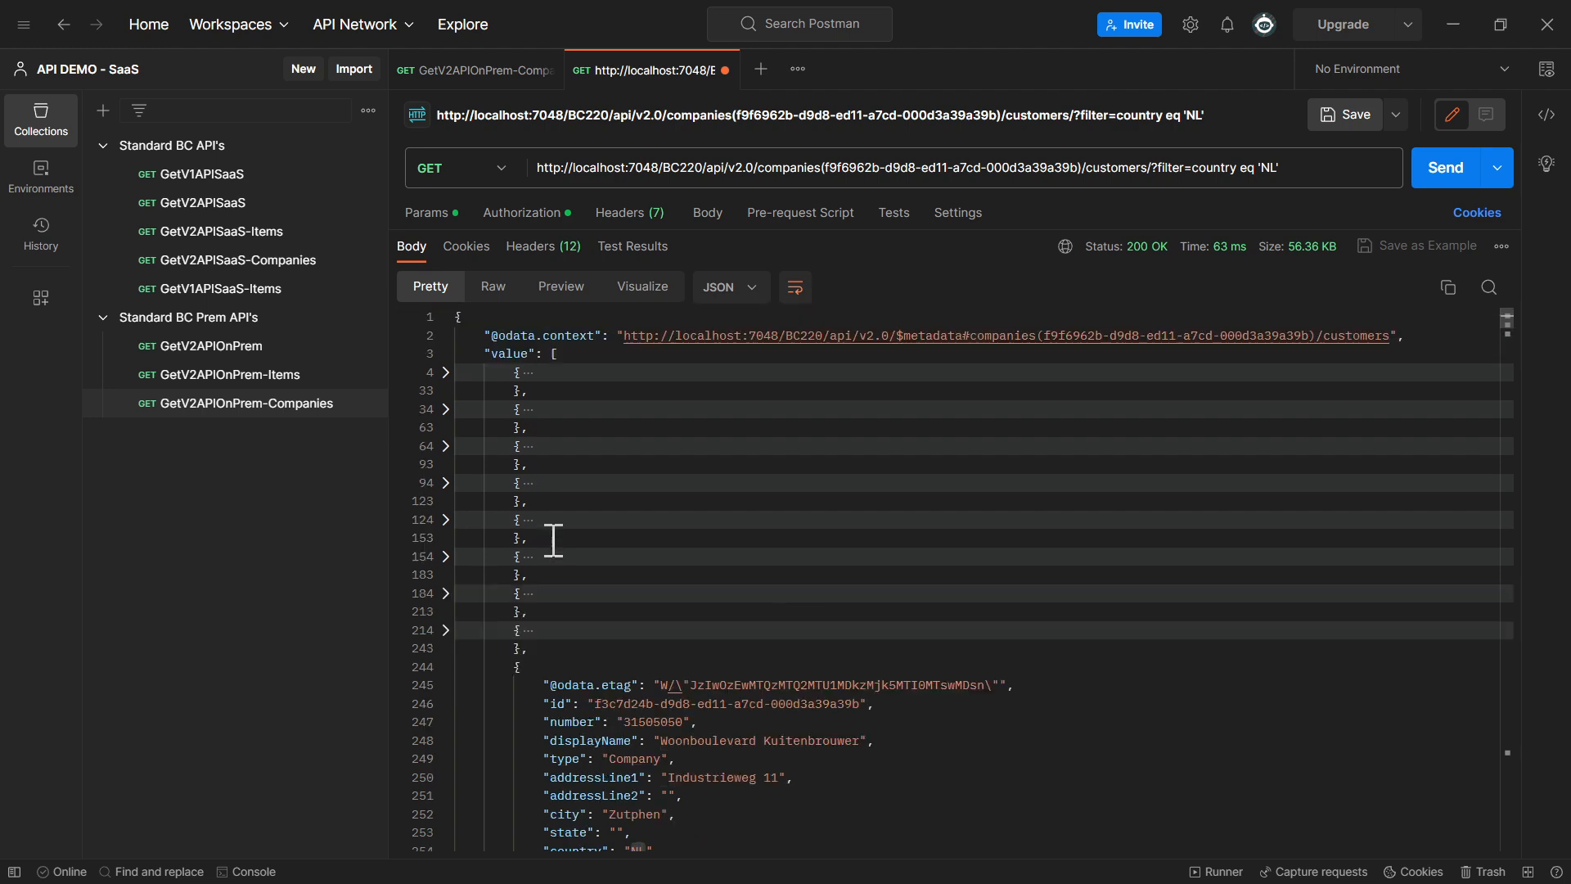
pyautogui.click(446, 373)
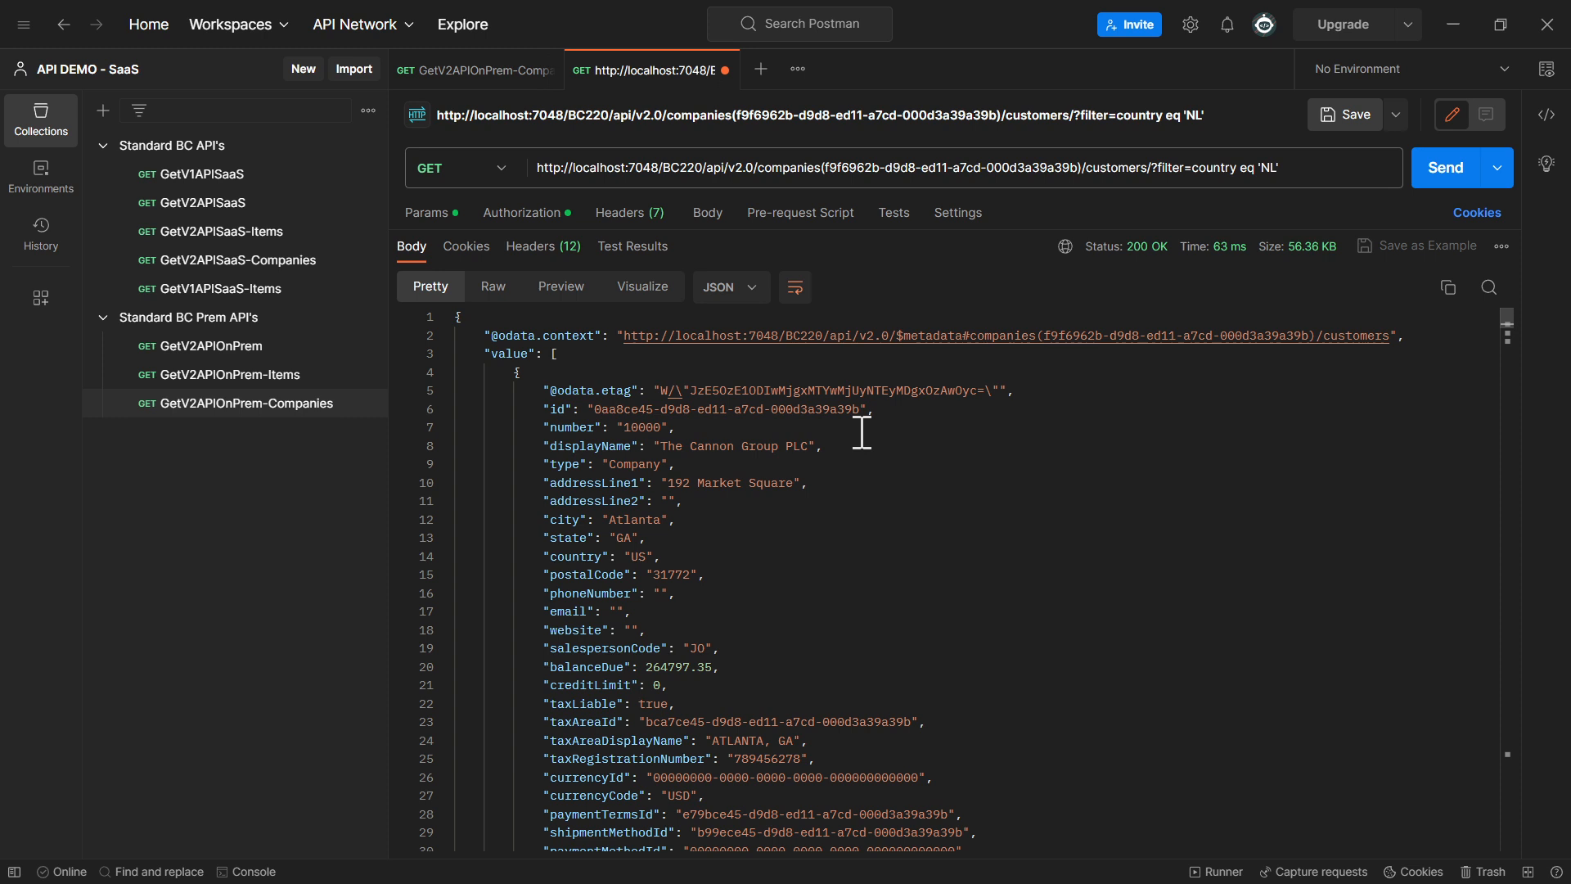
# Correct the URL's query option to ?$filter=country eq 'NL' by adding the missing dollar sign, and send the request
pyautogui.click(1166, 168)
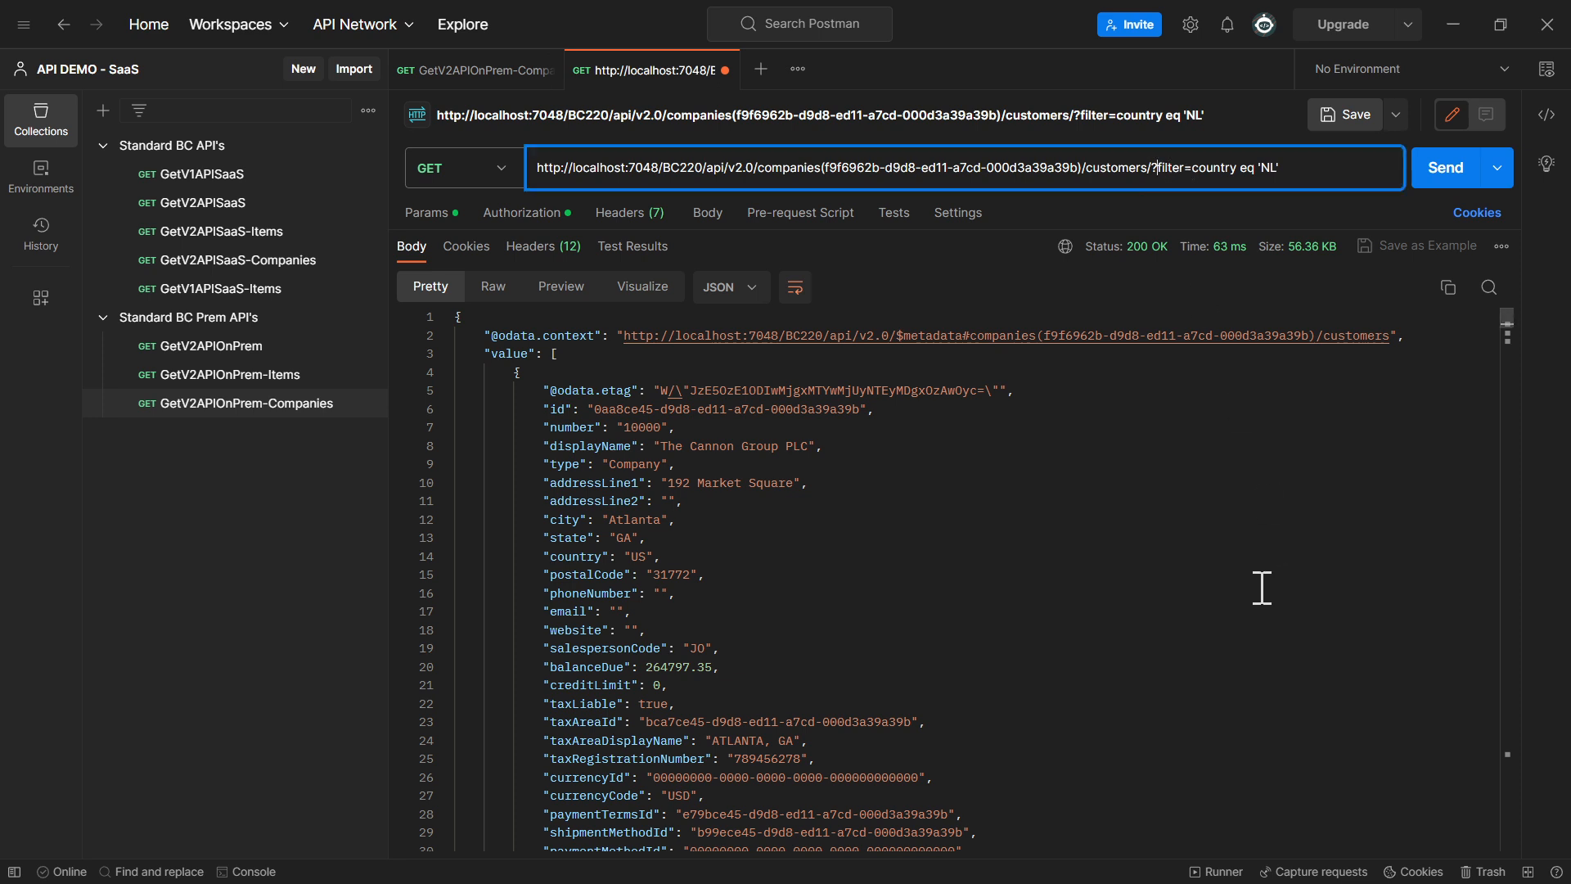
pyautogui.write('$')
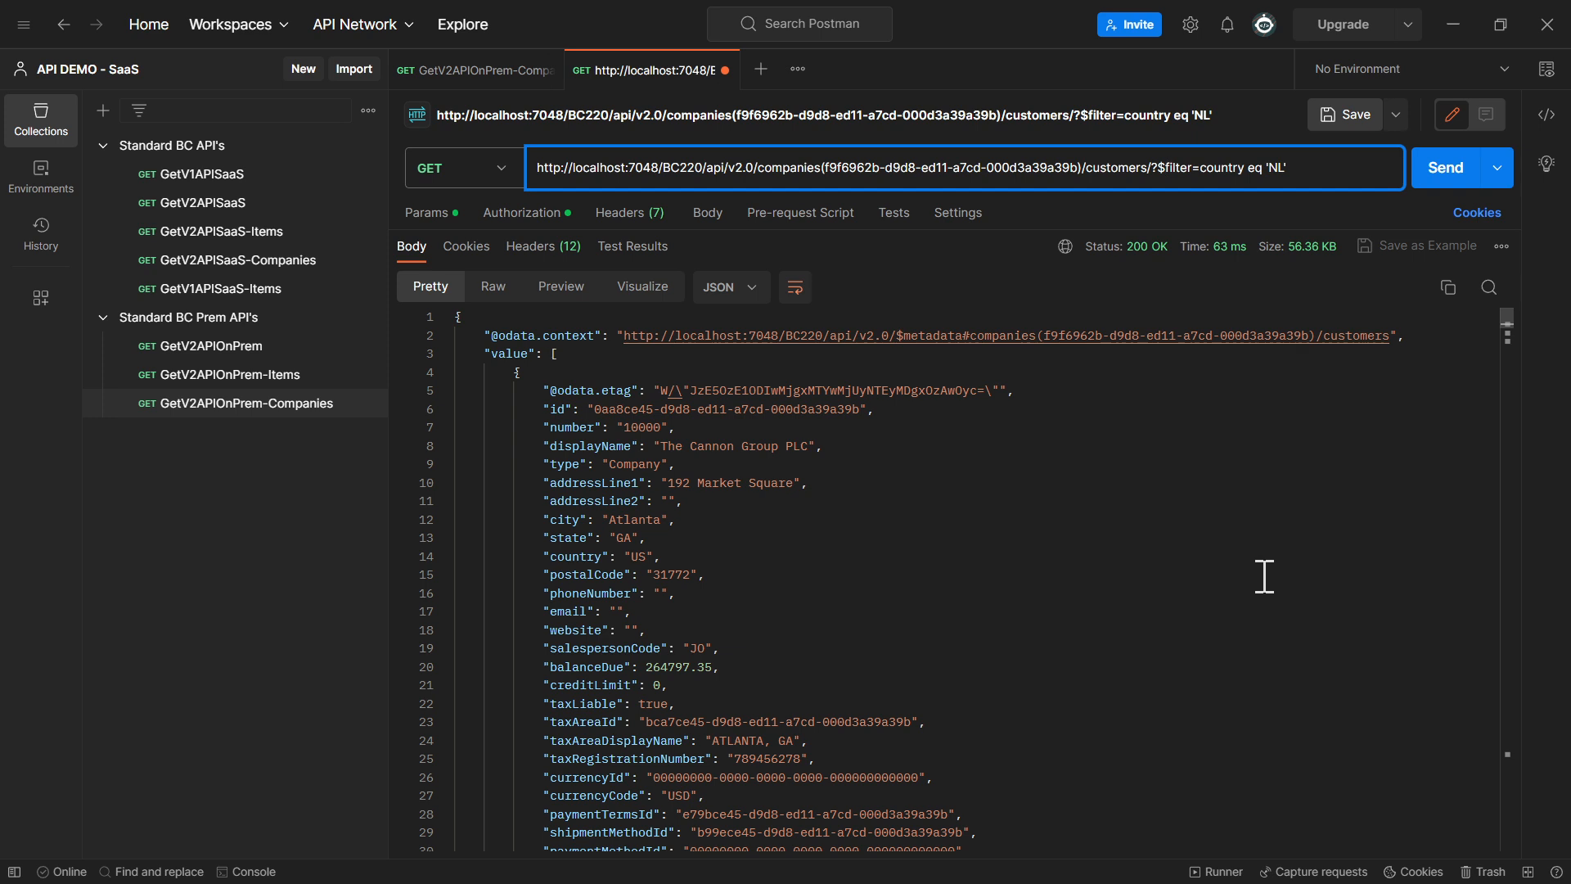
pyautogui.moveTo(1149, 174); pyautogui.dragTo(1192, 174)
pyautogui.click(1161, 174)
pyautogui.doubleClick(1217, 174)
pyautogui.click(1273, 163)
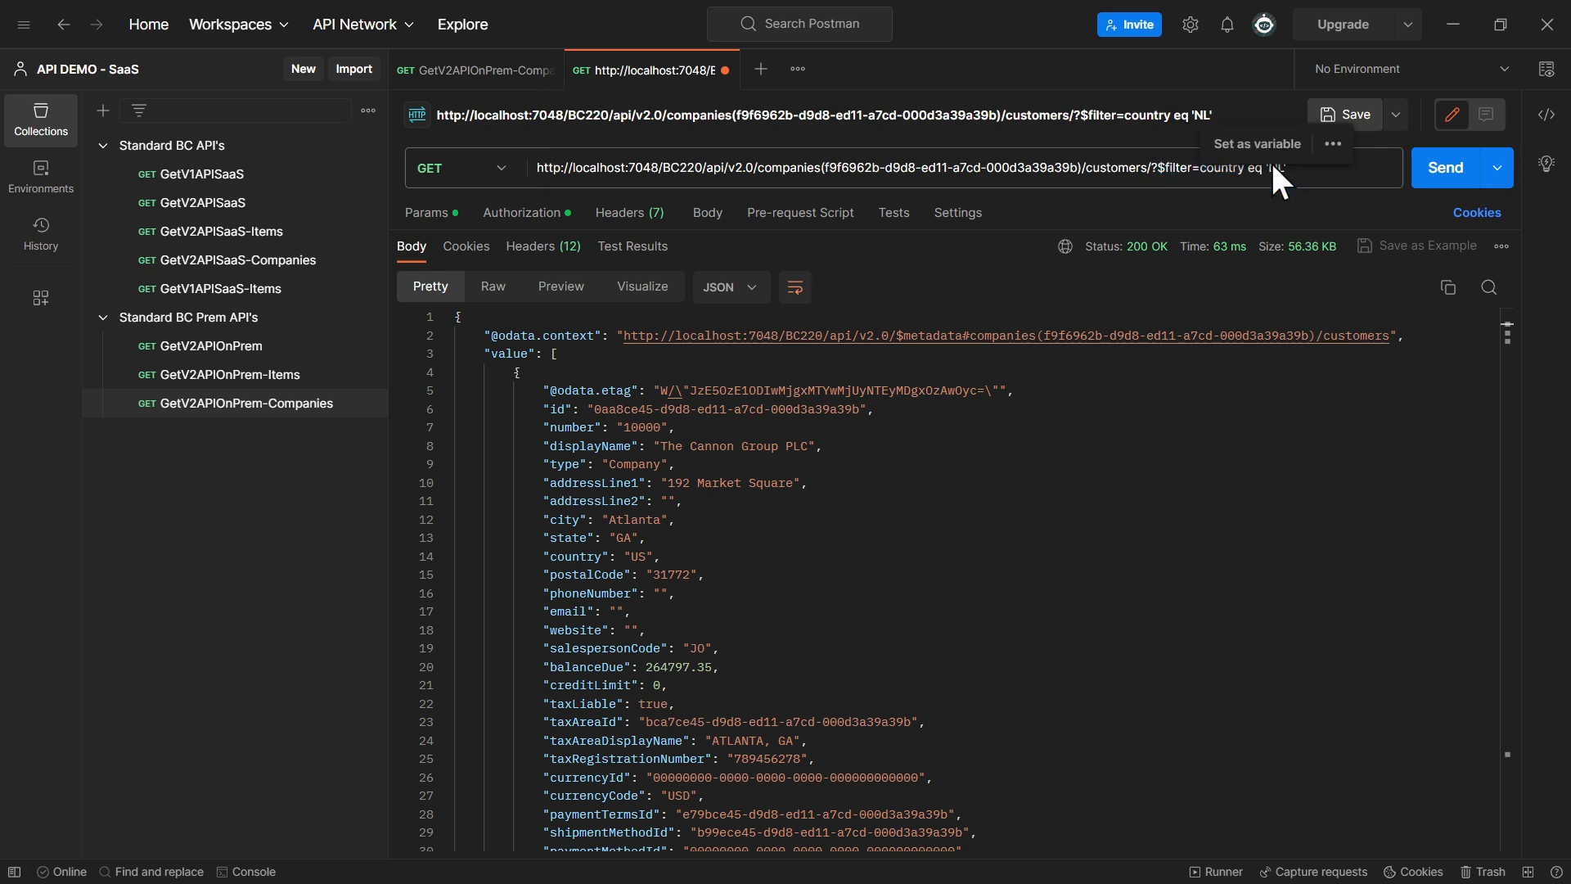
pyautogui.click(1445, 170)
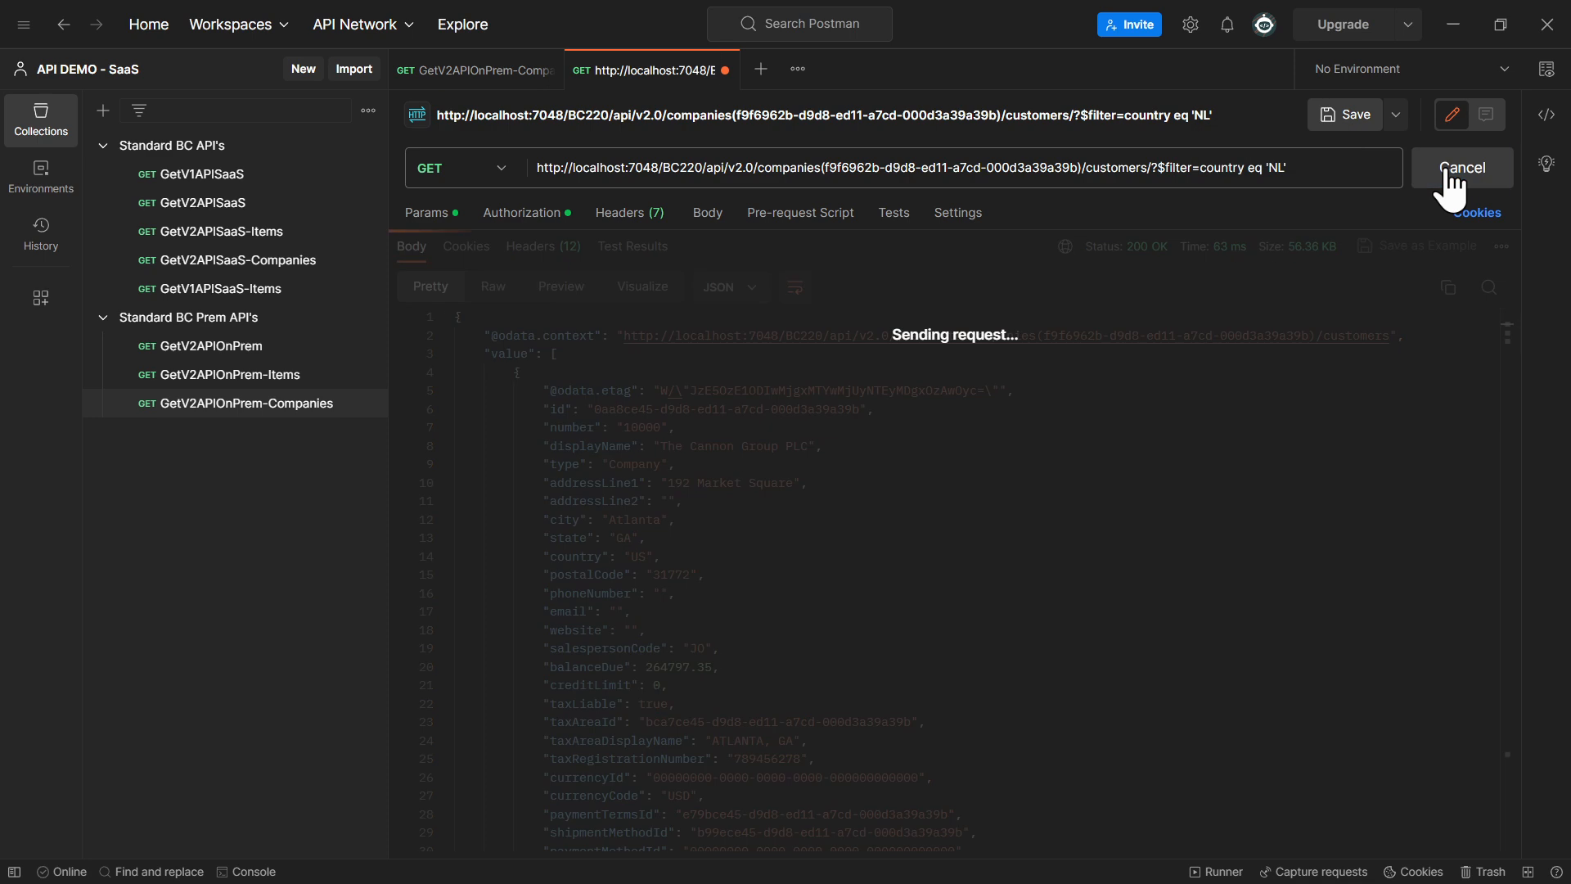
# Check the country of the filtered customers in the response, collapsing all three records
pyautogui.moveTo(556, 558); pyautogui.dragTo(737, 559)
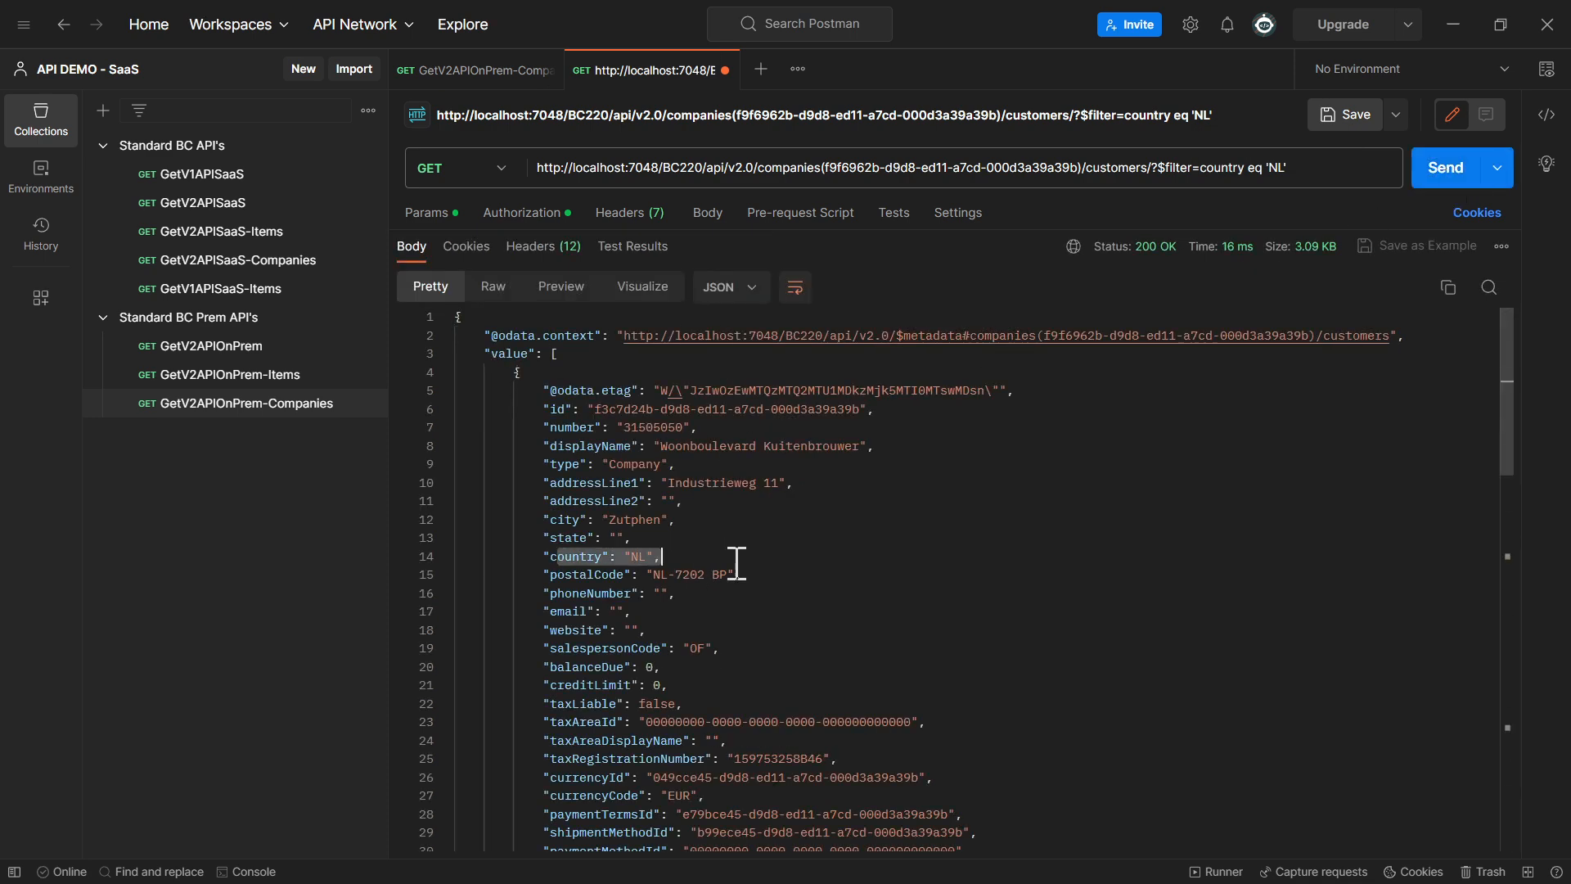
pyautogui.click(445, 373)
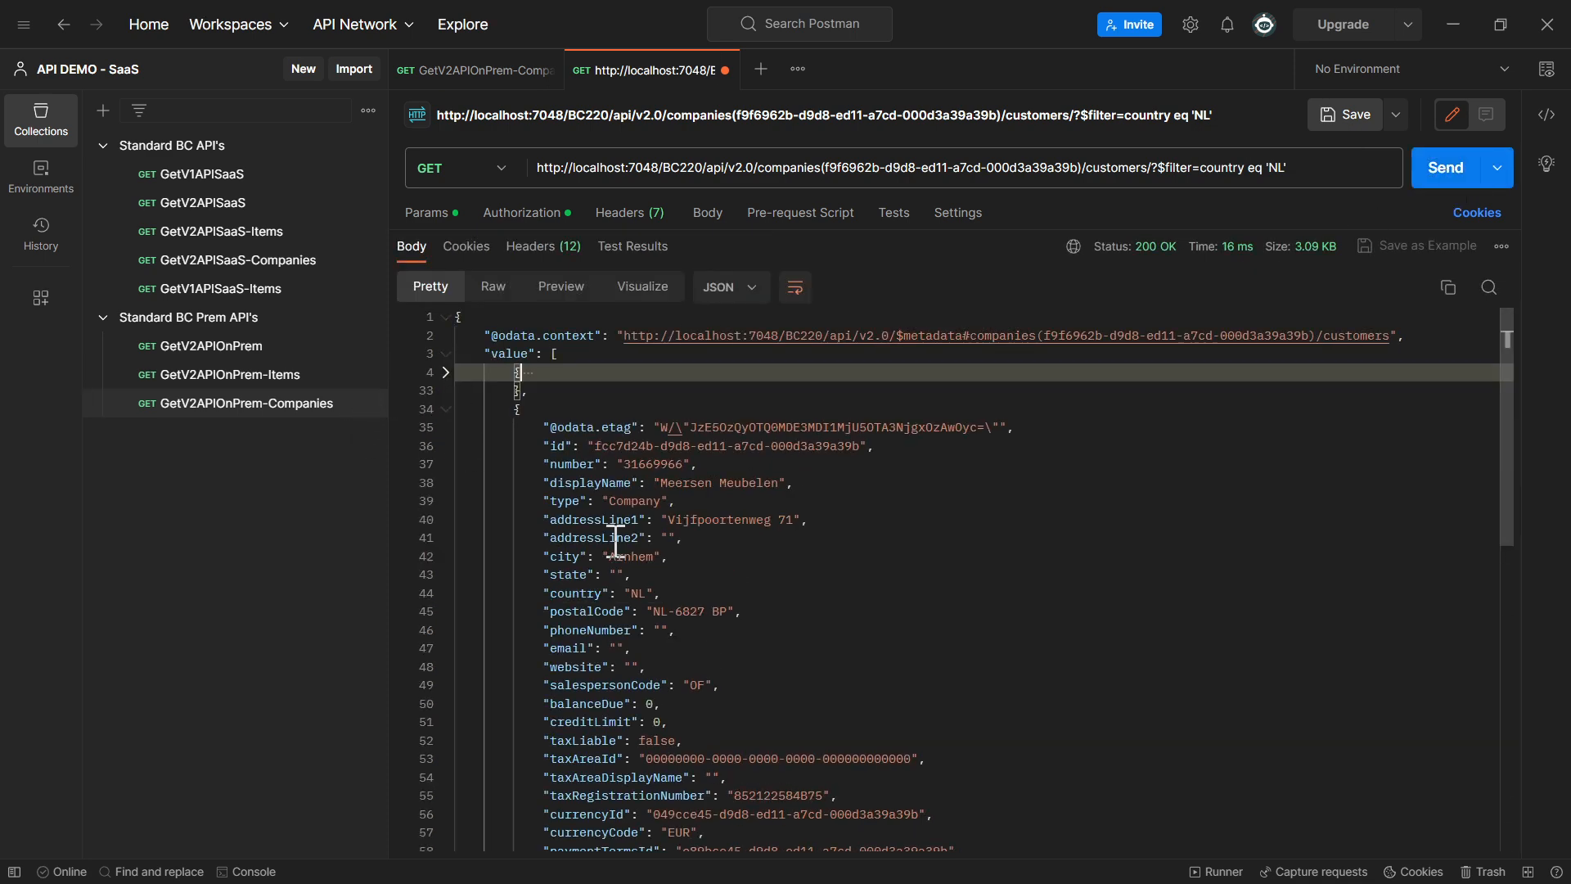
pyautogui.doubleClick(632, 593)
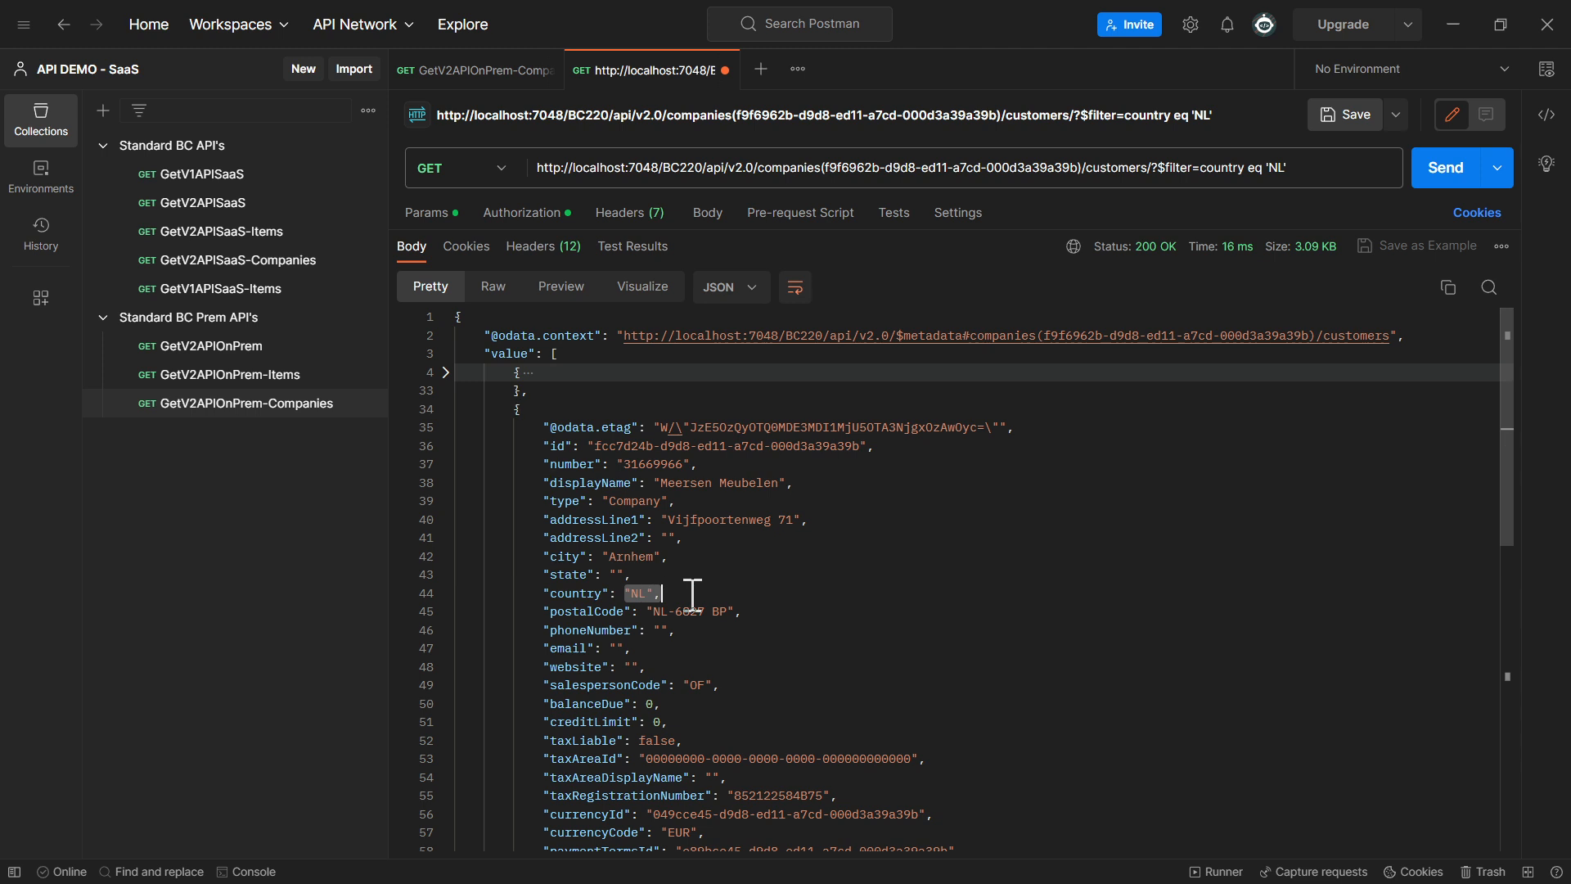
pyautogui.click(445, 409)
pyautogui.click(445, 446)
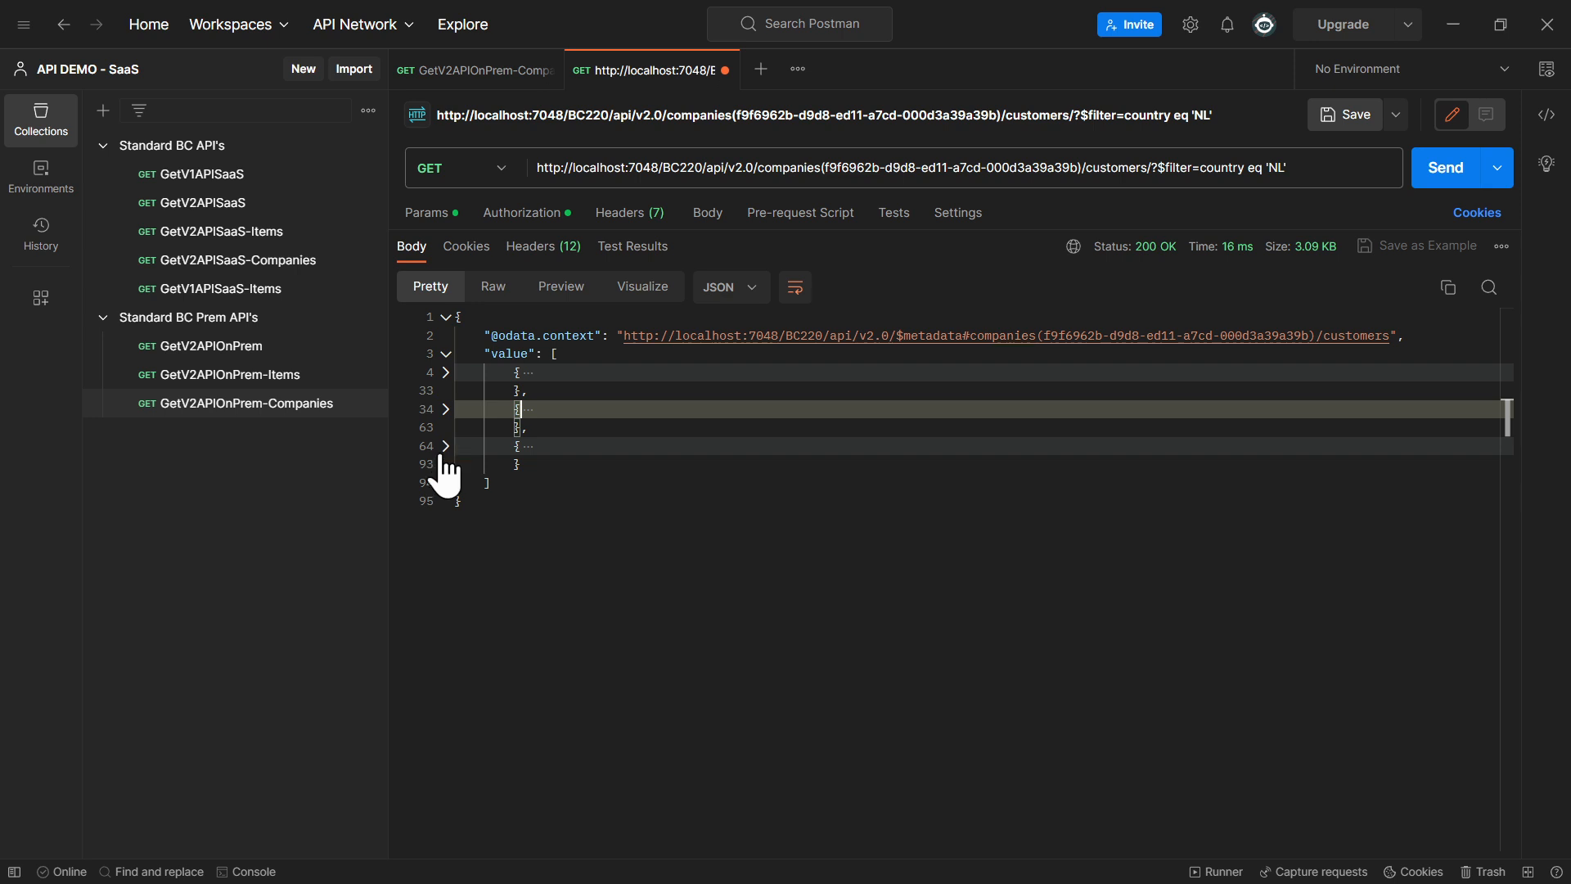
# Change the filter operator to ne so the URL filters on country ne 'NL', and send the request
pyautogui.doubleClick(1257, 175)
pyautogui.doubleClick(1258, 175)
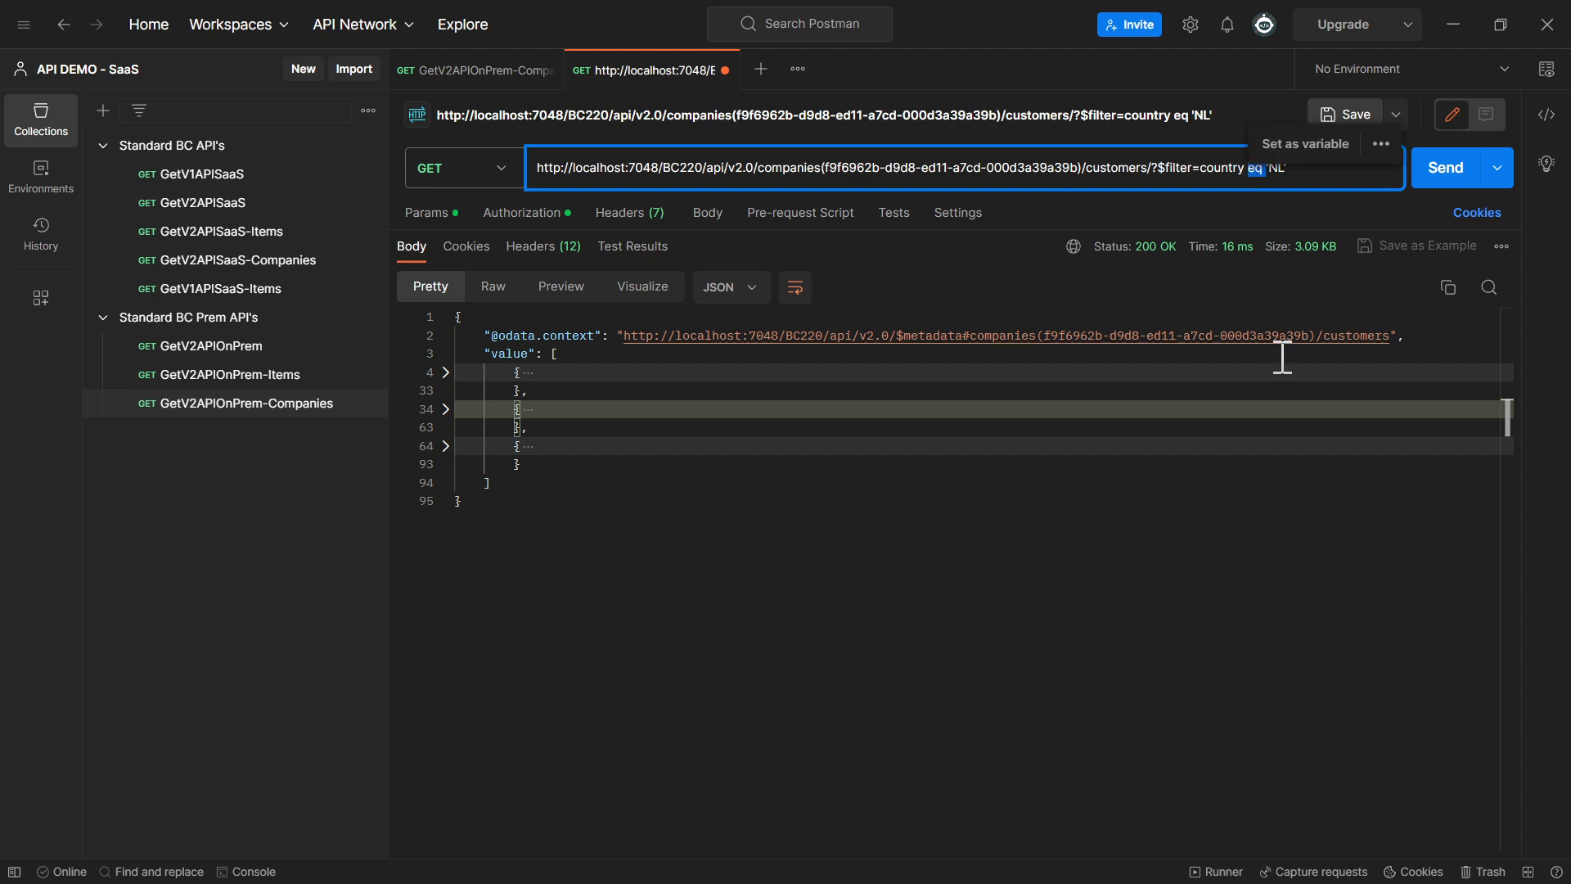
pyautogui.write('ne')
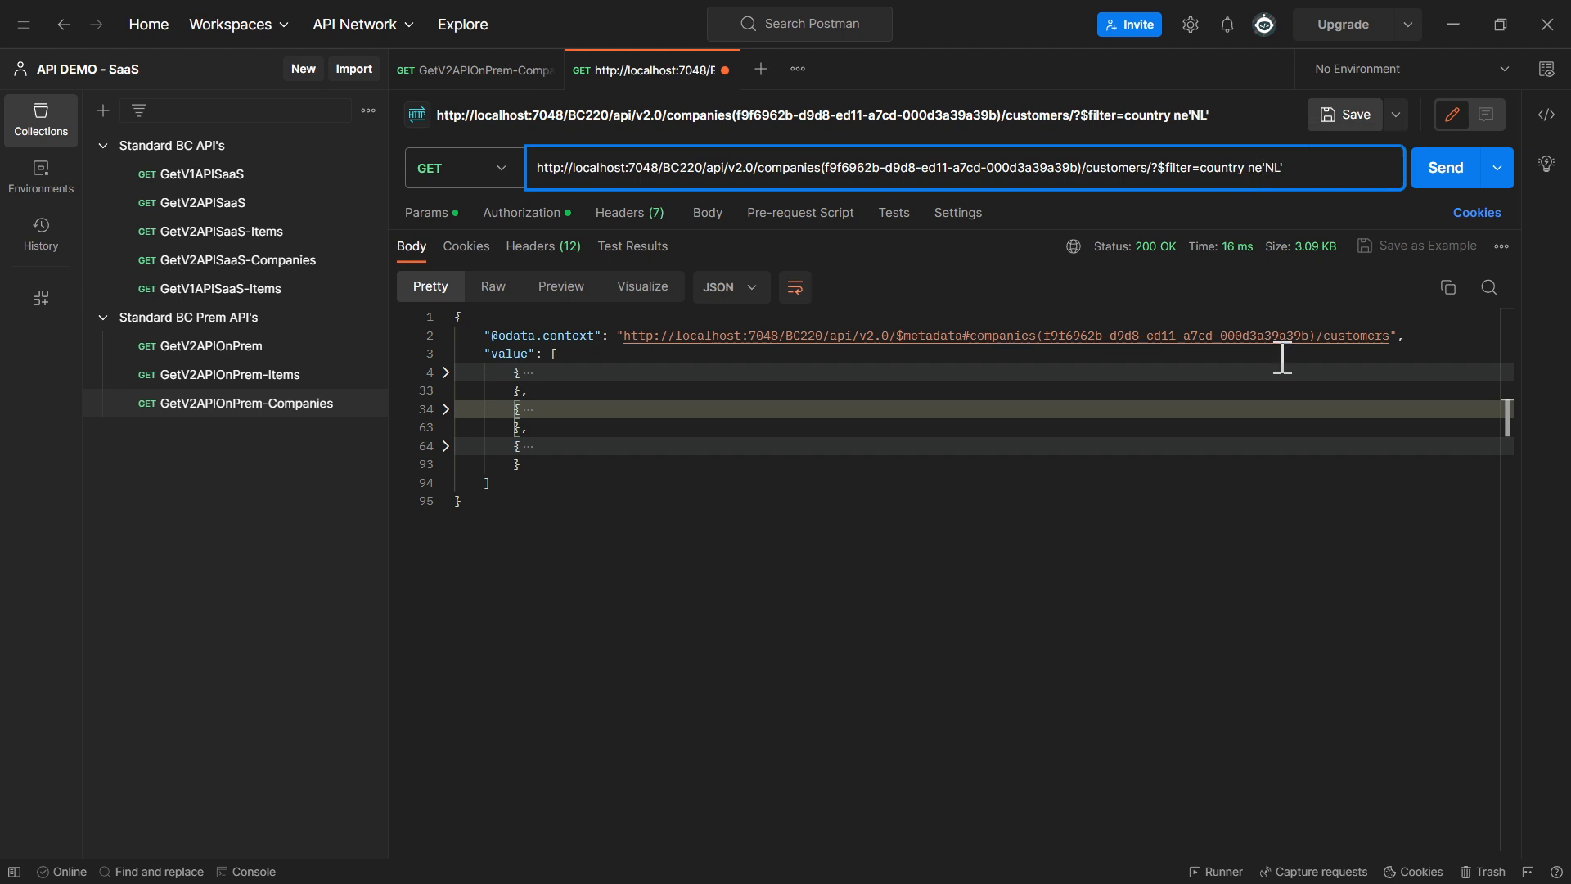
pyautogui.click(1446, 172)
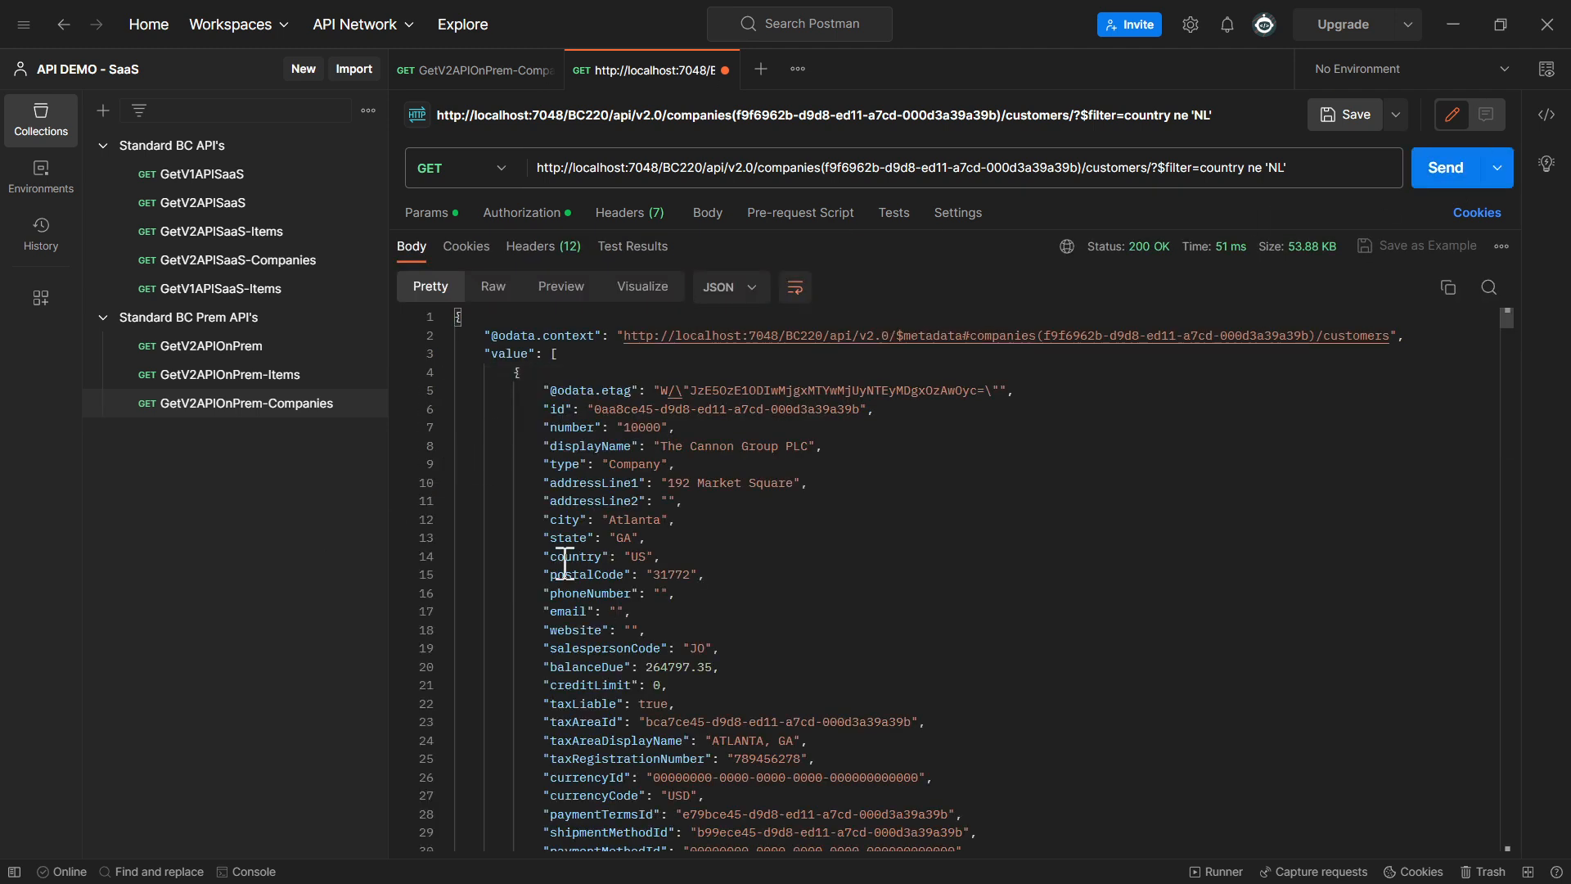
# Check the country values of the customers returned by the ne filter, collapsing the first two records
pyautogui.moveTo(553, 557); pyautogui.dragTo(663, 556)
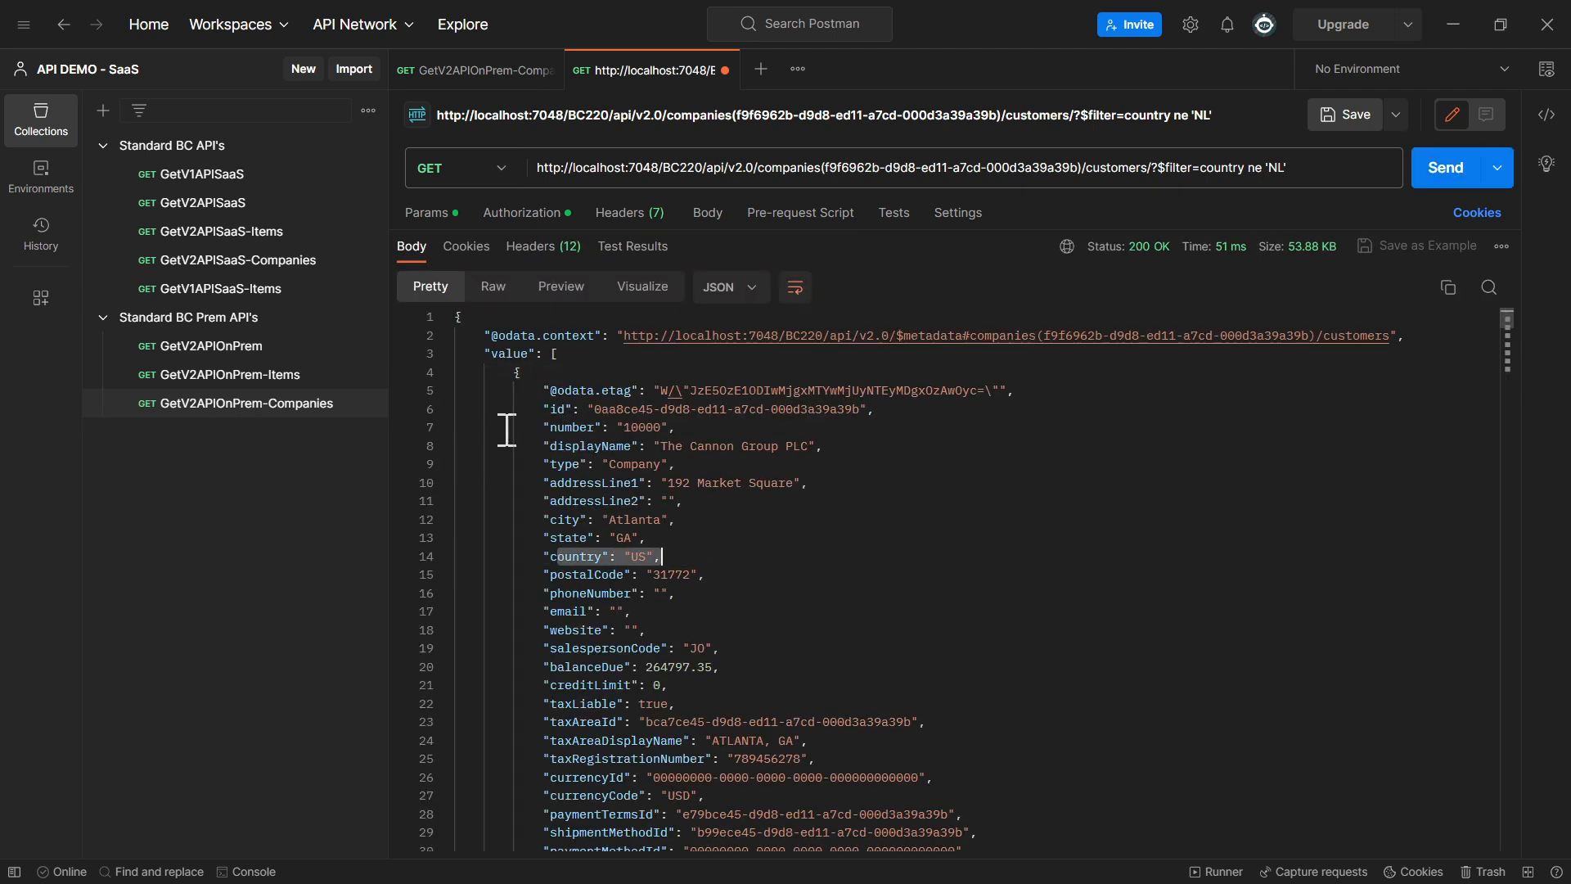
pyautogui.click(446, 373)
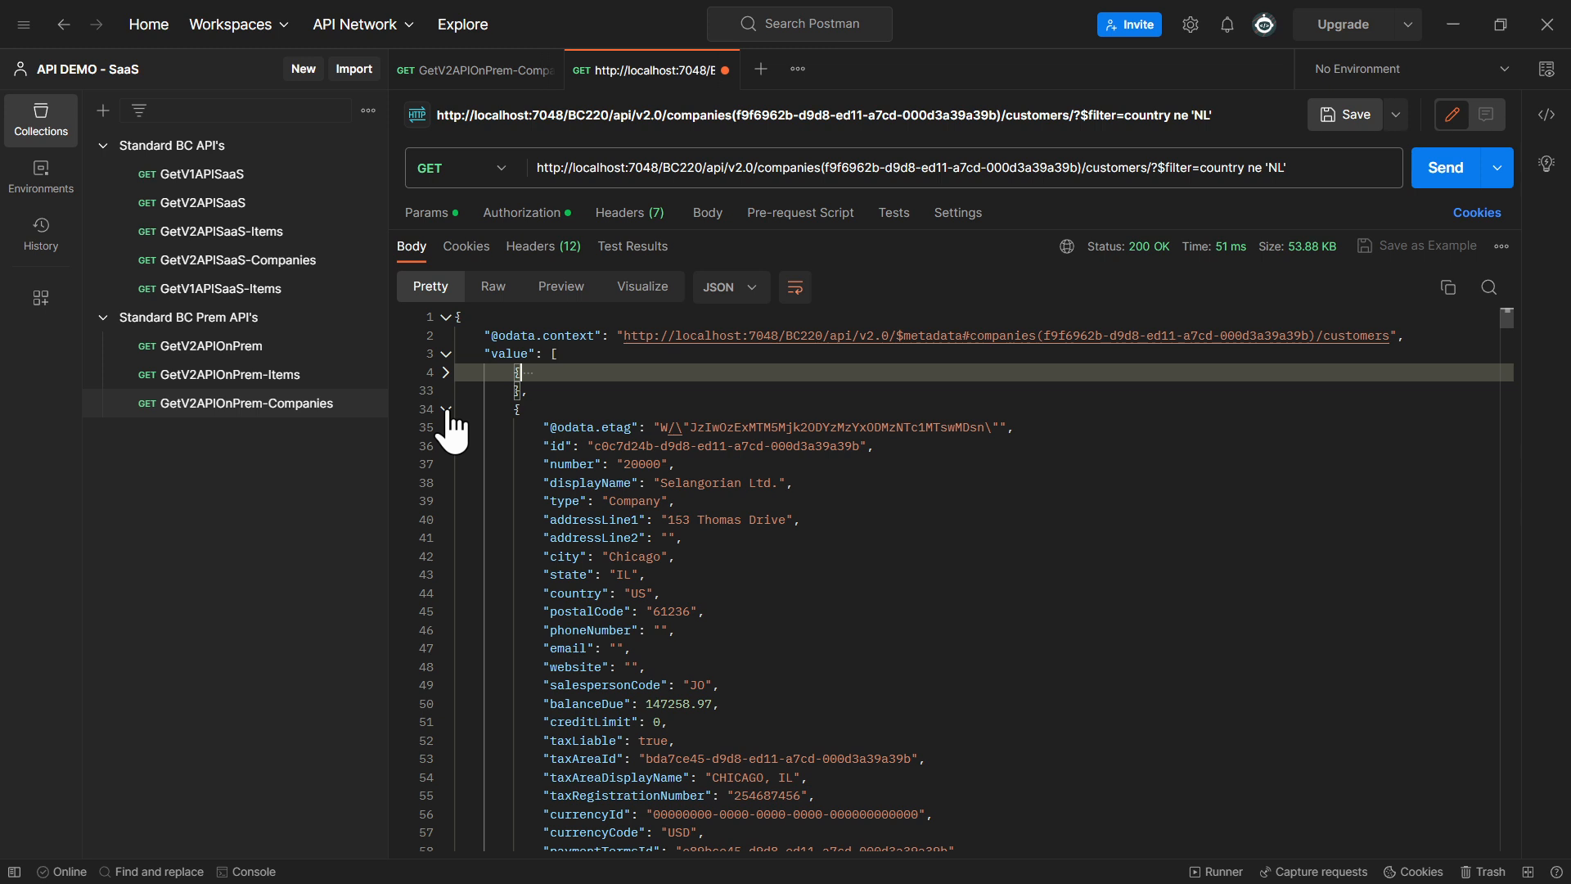
pyautogui.click(446, 409)
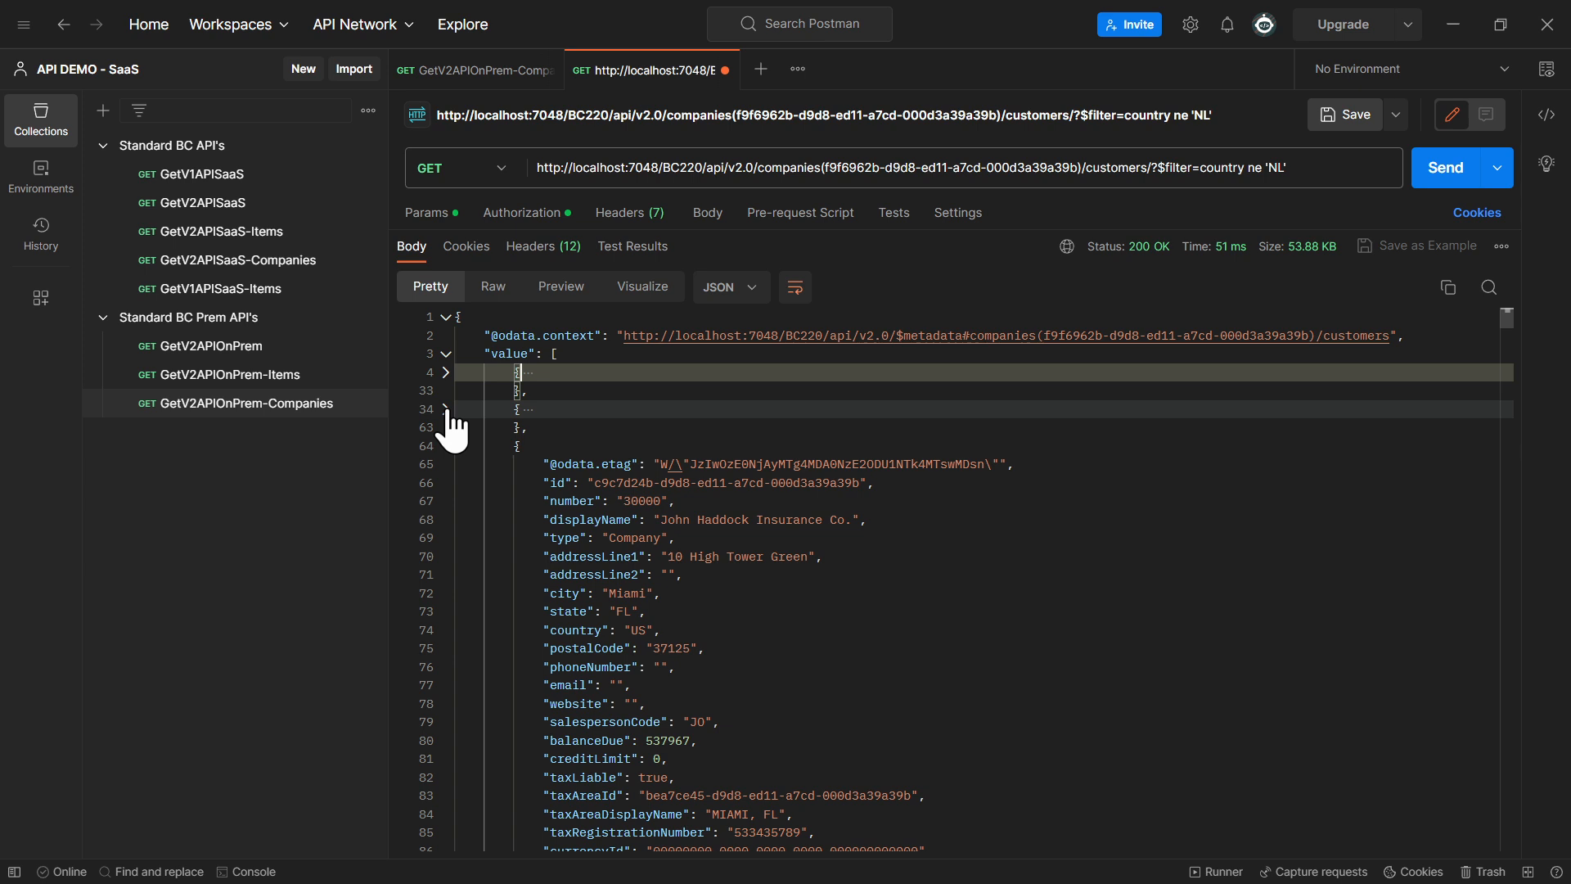
# Replace the customers entity in the request URL with itemLedgerEntries
pyautogui.doubleClick(1114, 167)
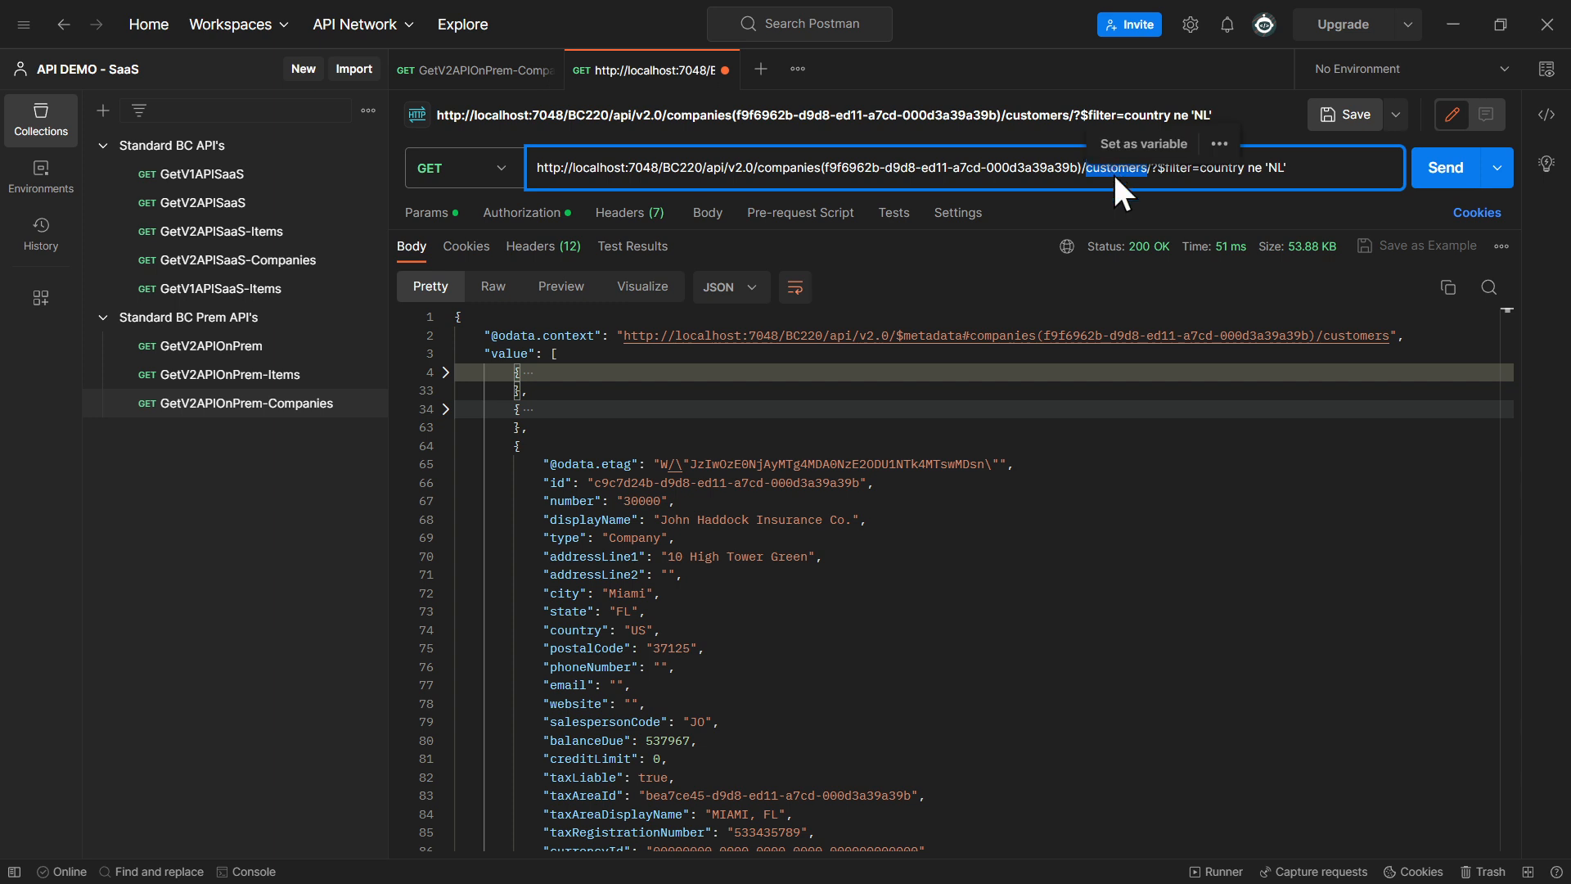
pyautogui.write('item')
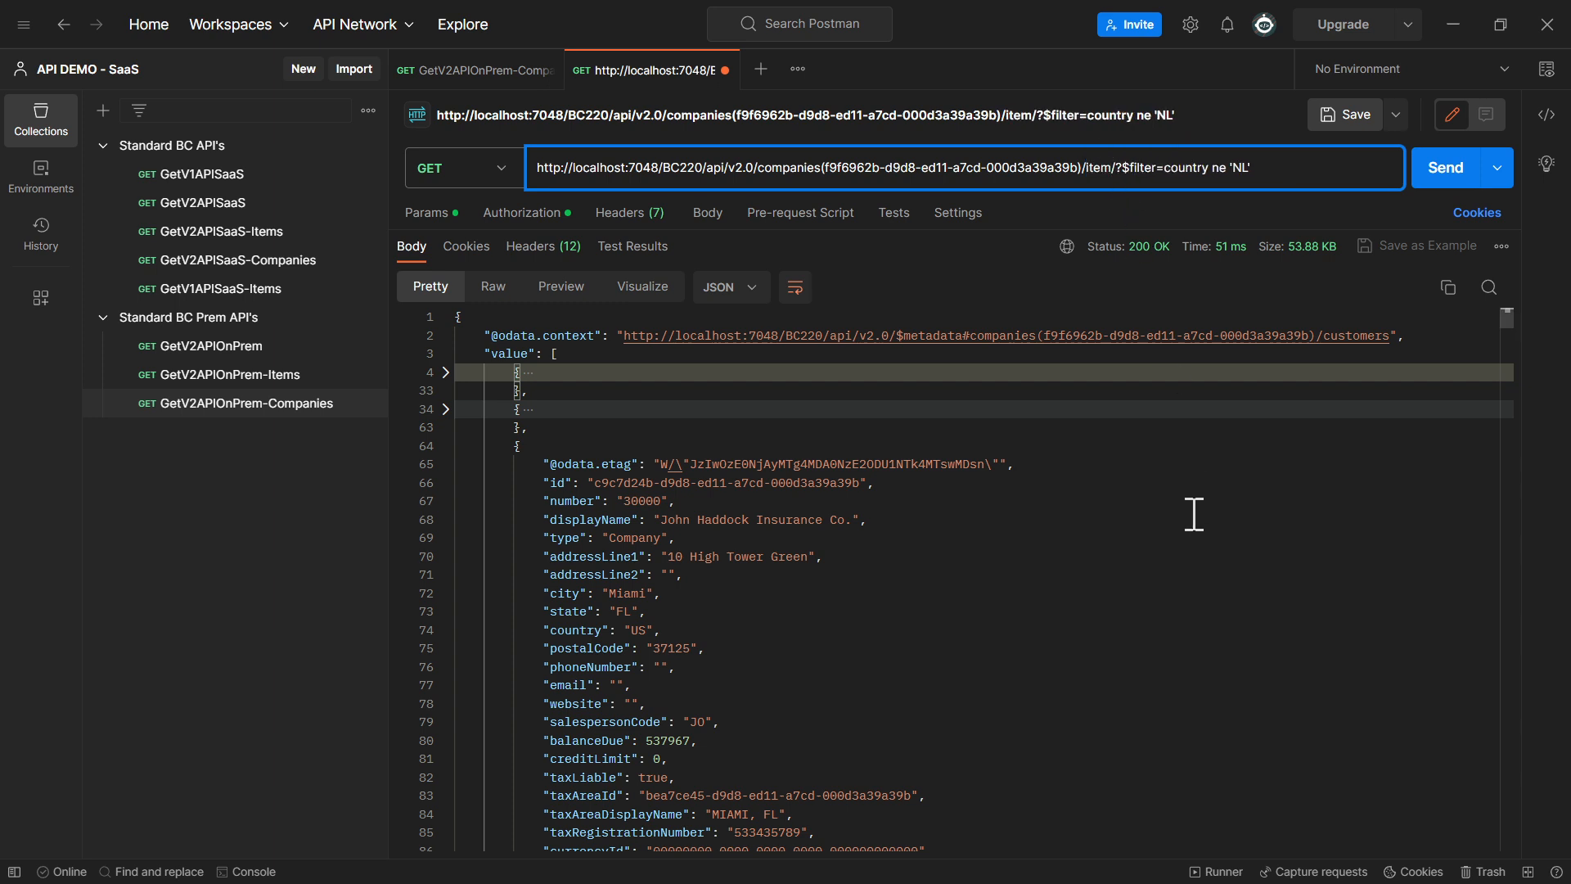
pyautogui.write('ledg')
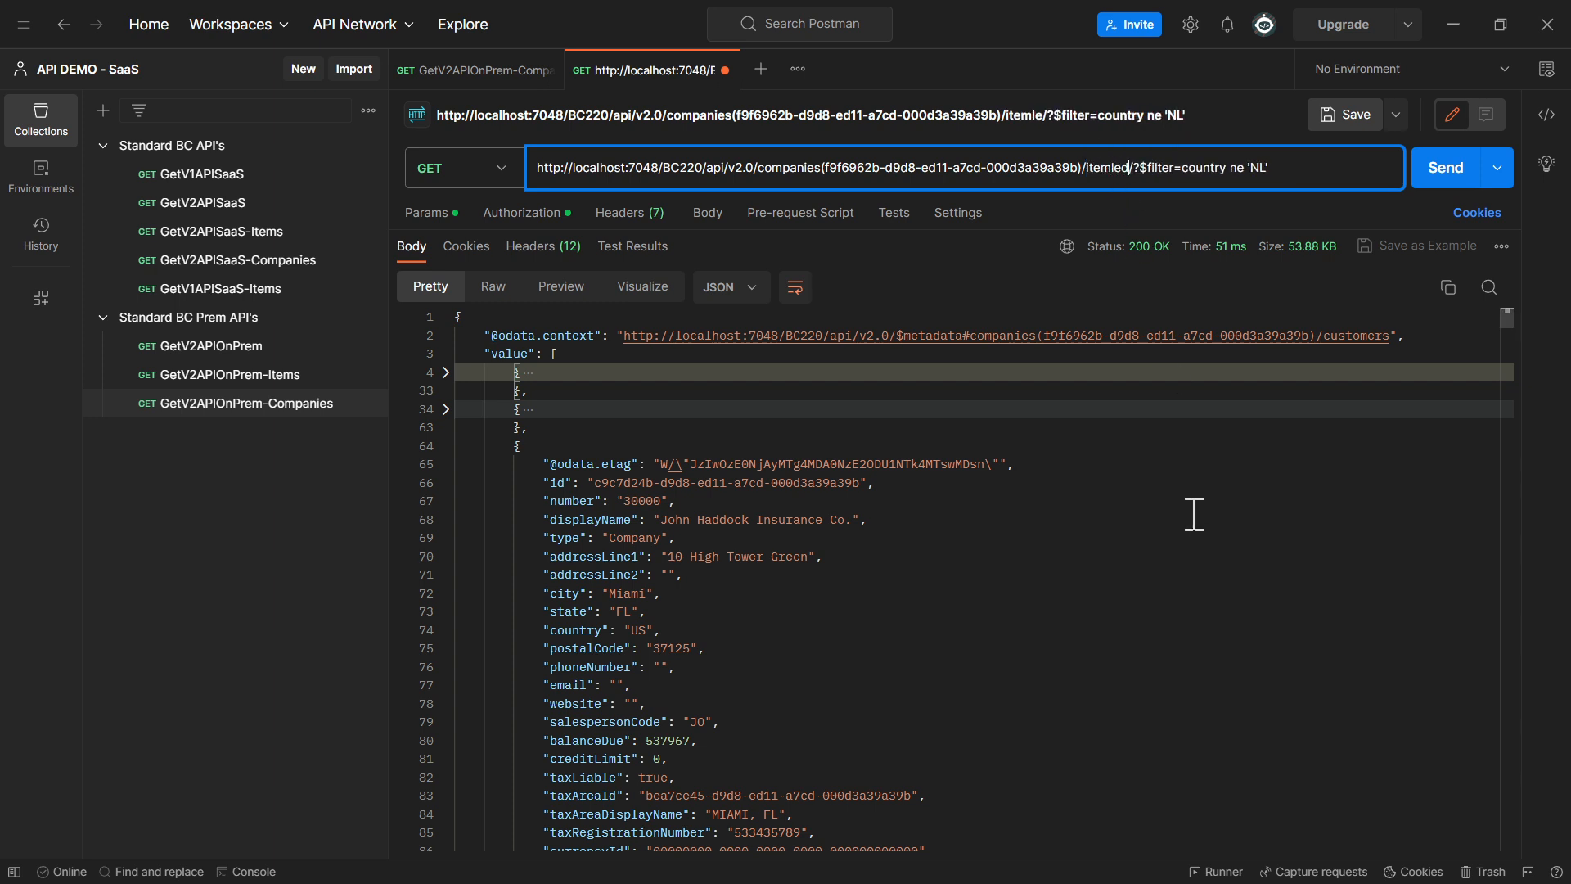
pyautogui.press('BackSpace')
pyautogui.press('BackSpace')
pyautogui.press('BackSpace')
pyautogui.press('BackSpace')
pyautogui.write('LedgerEntr')
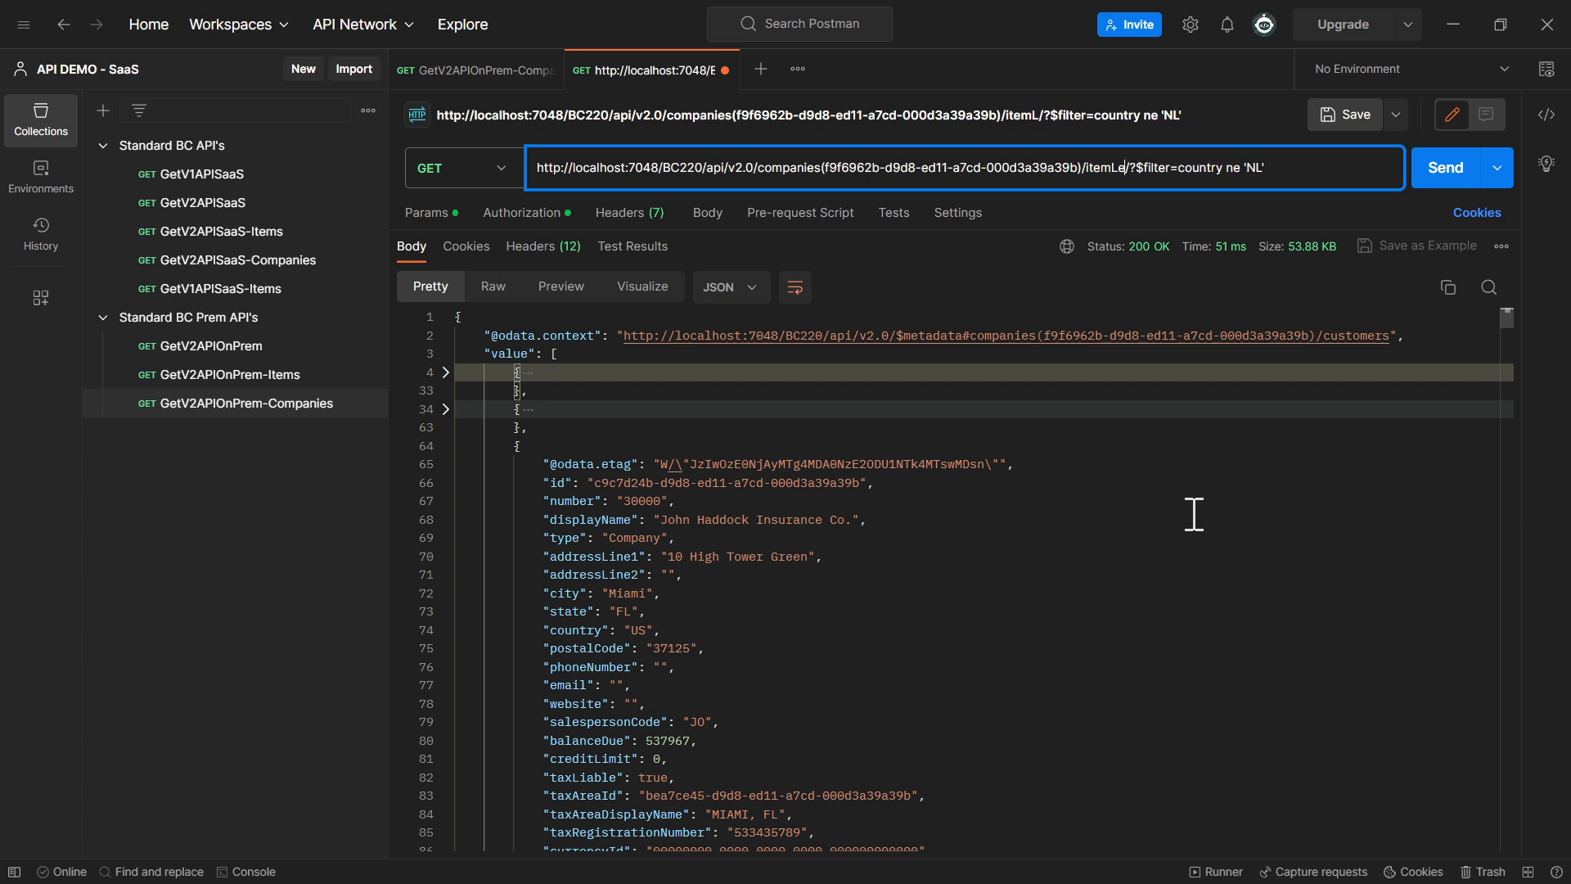
pyautogui.write('ies')
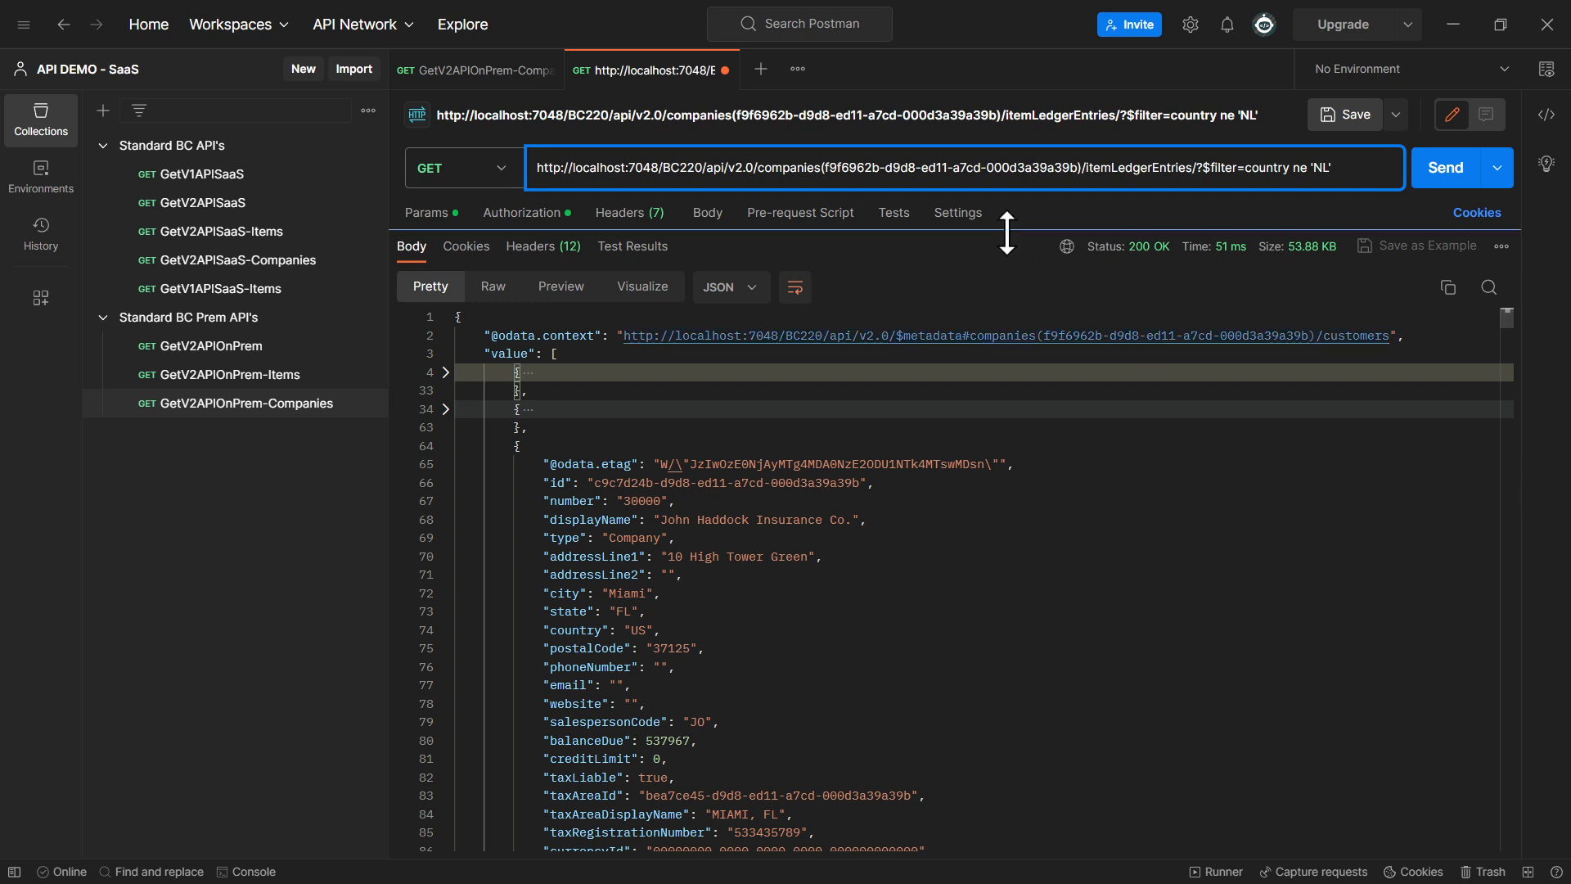
# Remove the country filter from the itemLedgerEntries URL, send the request and review the fields of the first returned entry
pyautogui.moveTo(1198, 168); pyautogui.dragTo(1338, 165)
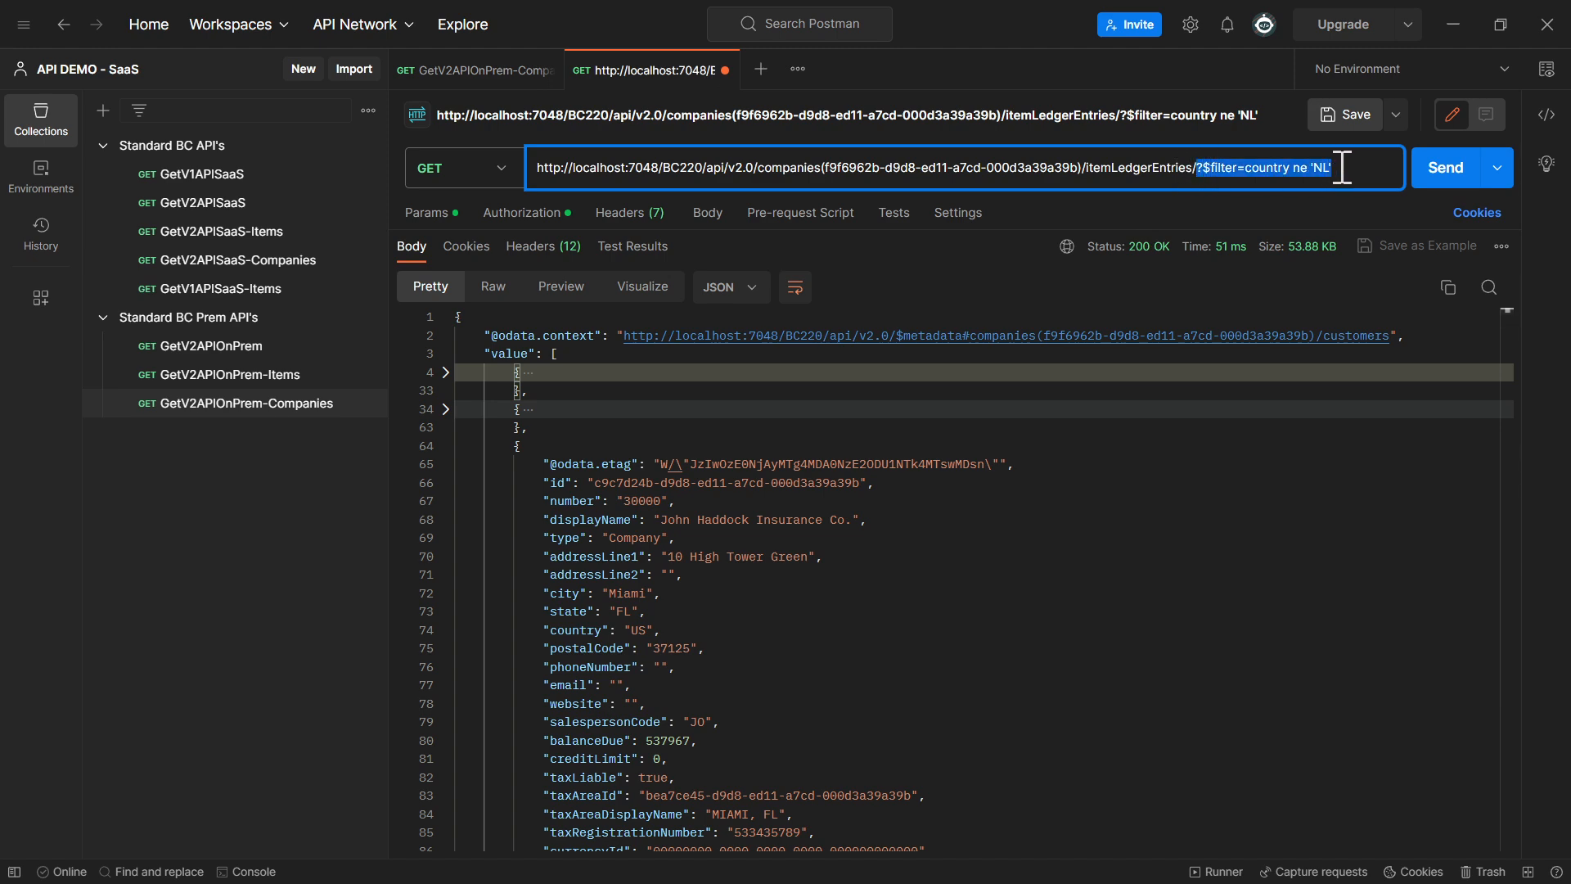
pyautogui.press('BackSpace')
pyautogui.click(1450, 180)
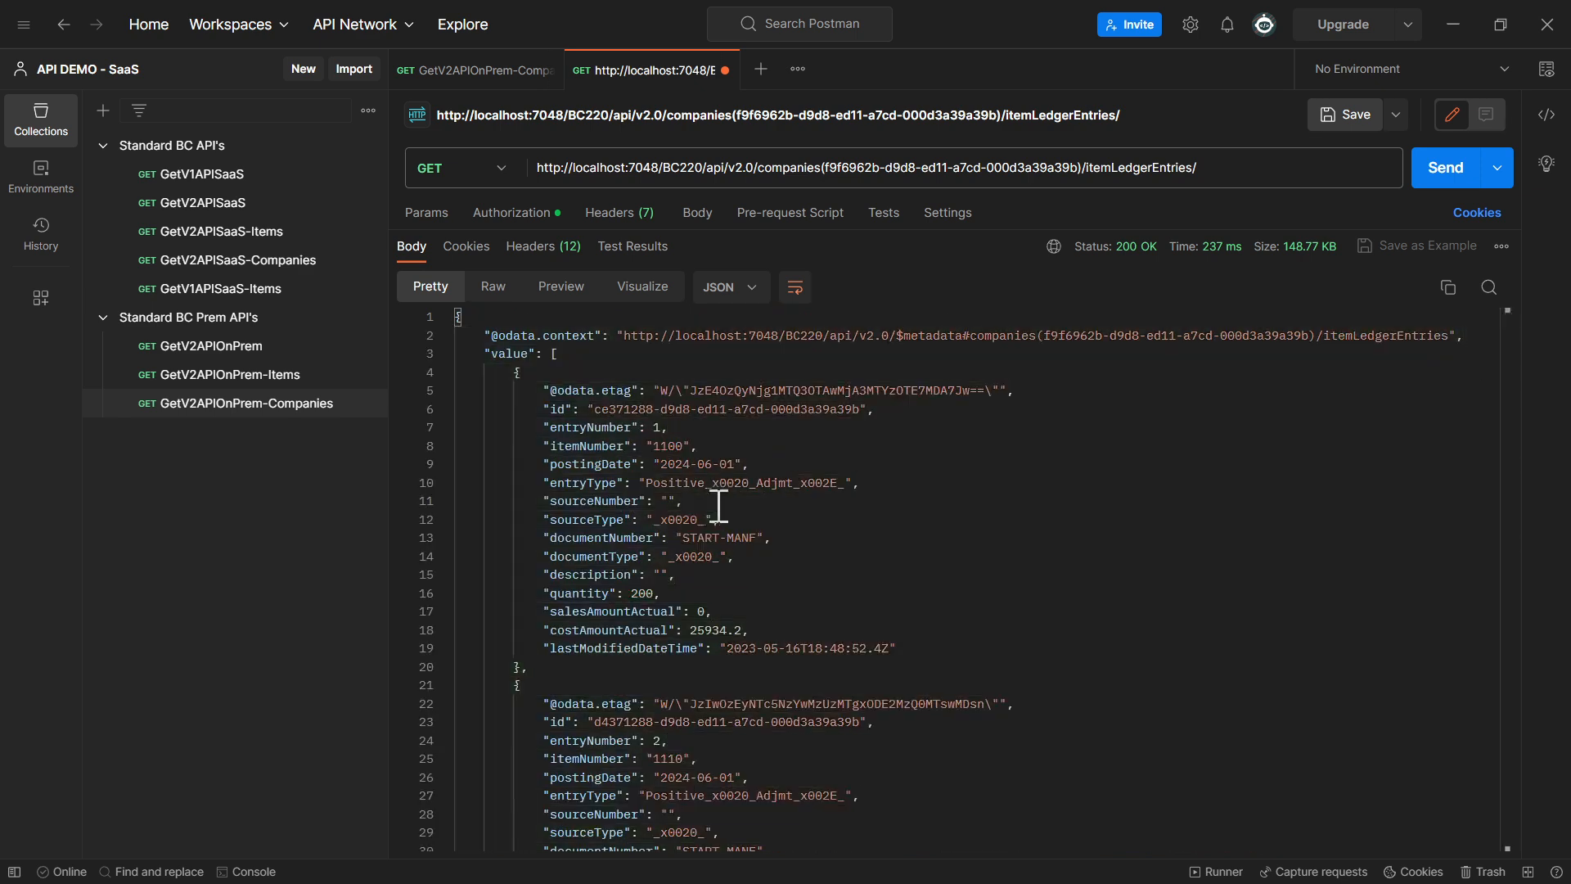
pyautogui.moveTo(561, 391); pyautogui.dragTo(872, 650)
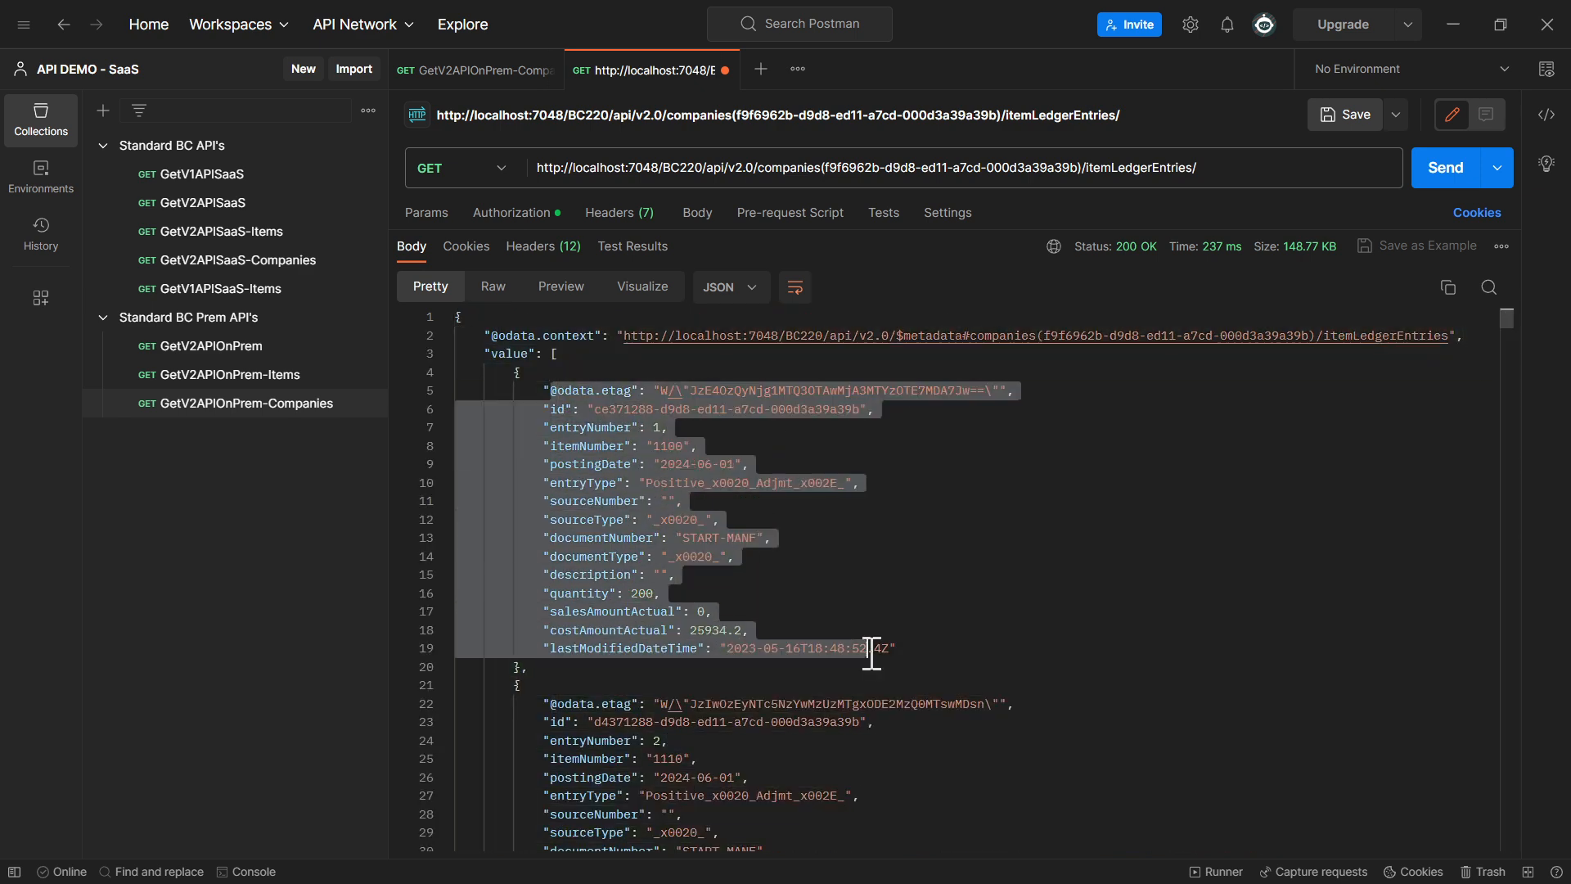
pyautogui.click(906, 592)
# Append the query option ?$filter= to the end of the itemLedgerEntries request URL
pyautogui.click(1223, 169)
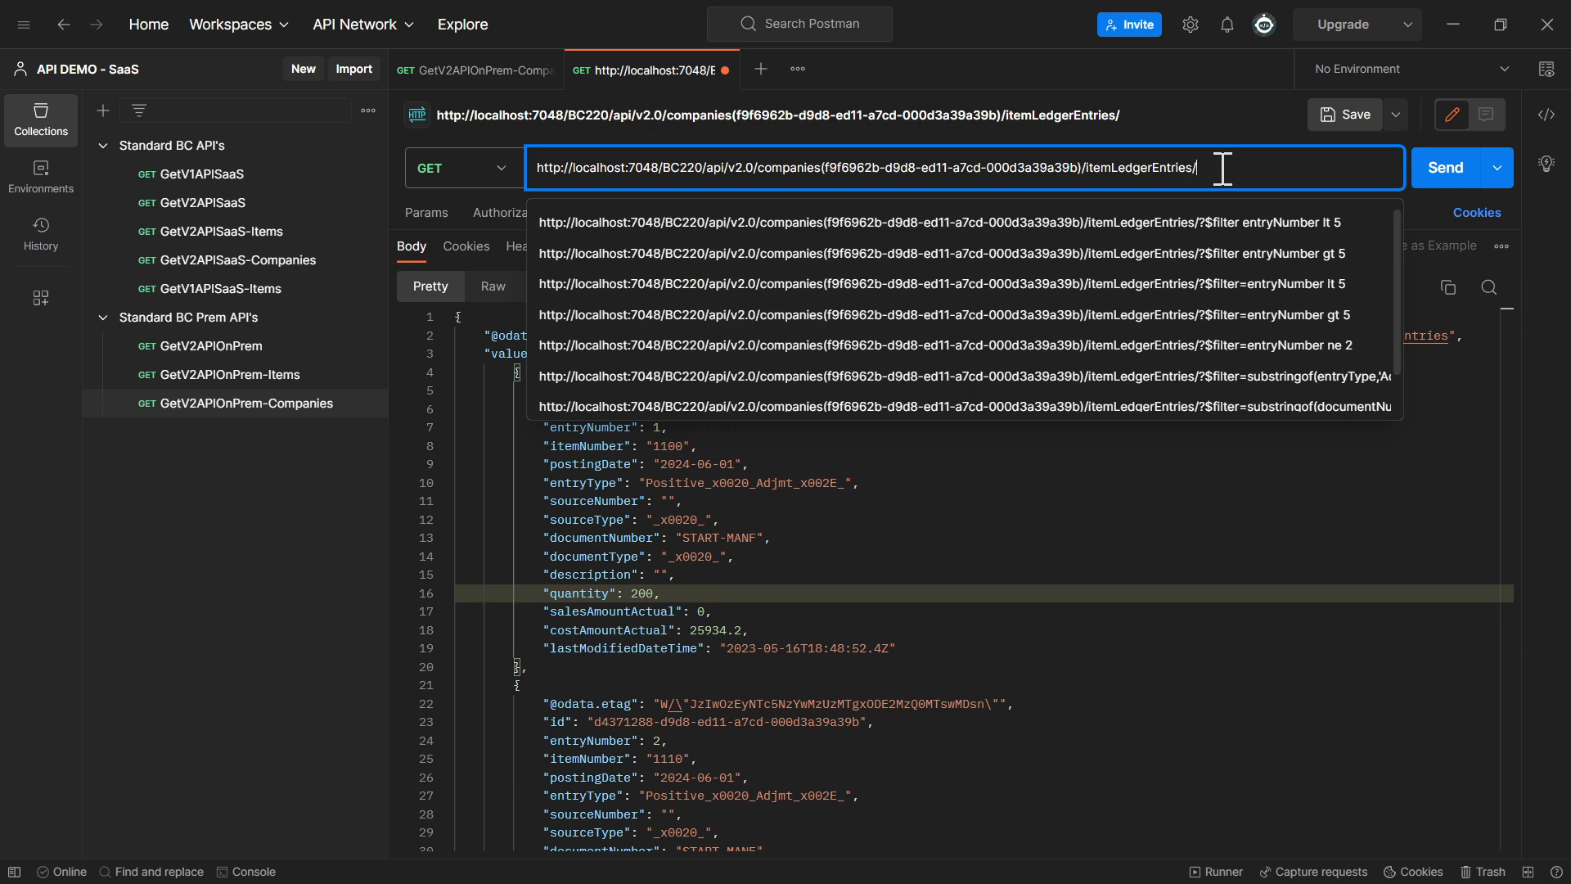
pyautogui.press('Escape')
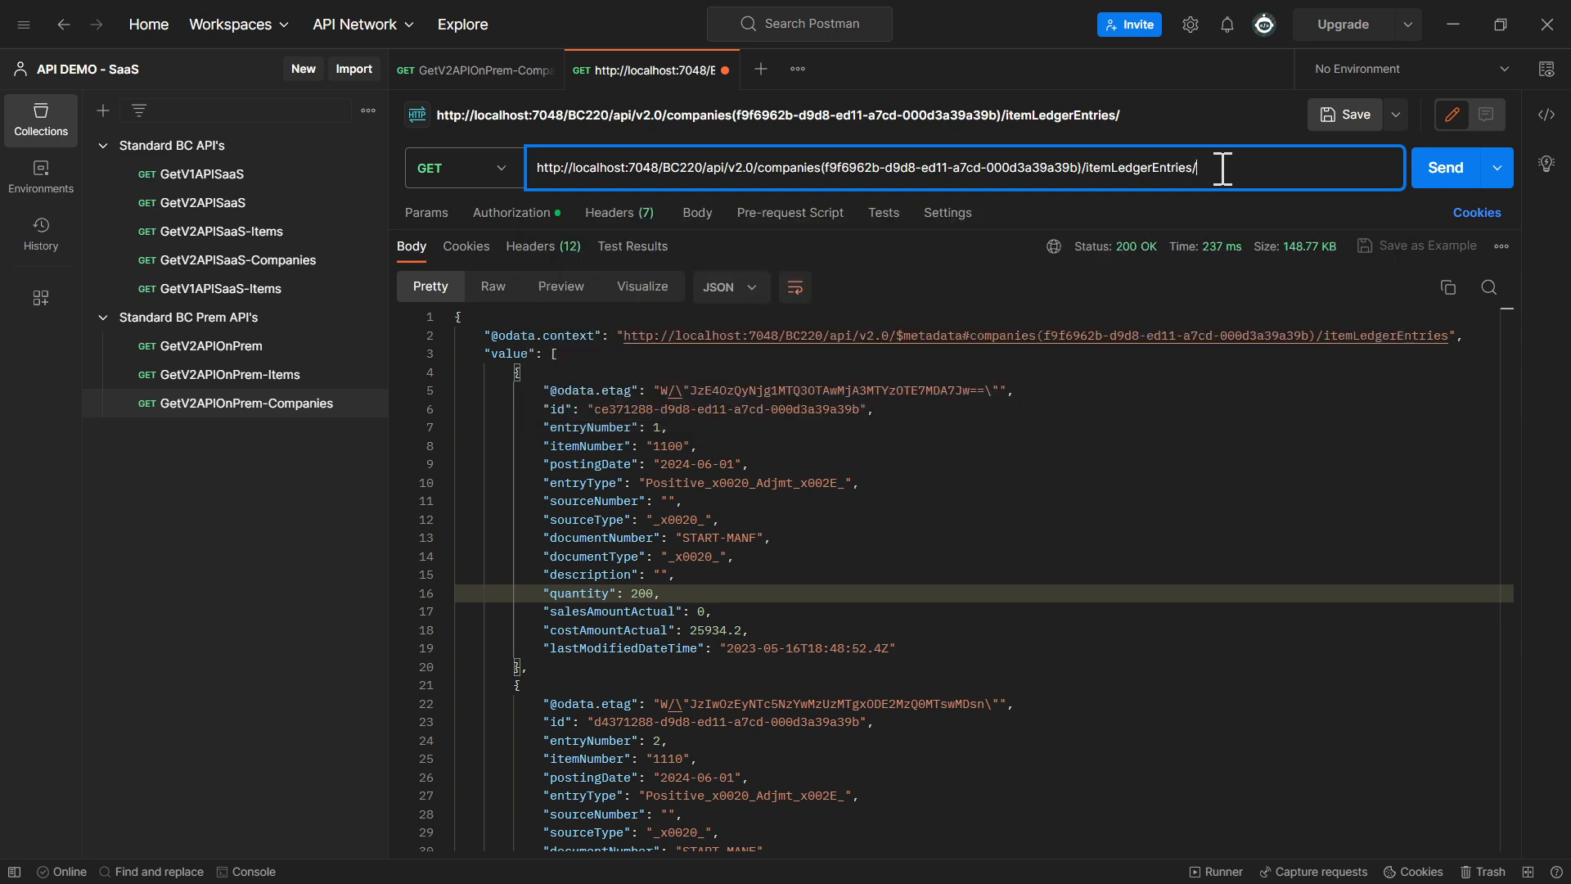
pyautogui.write('?$filter')
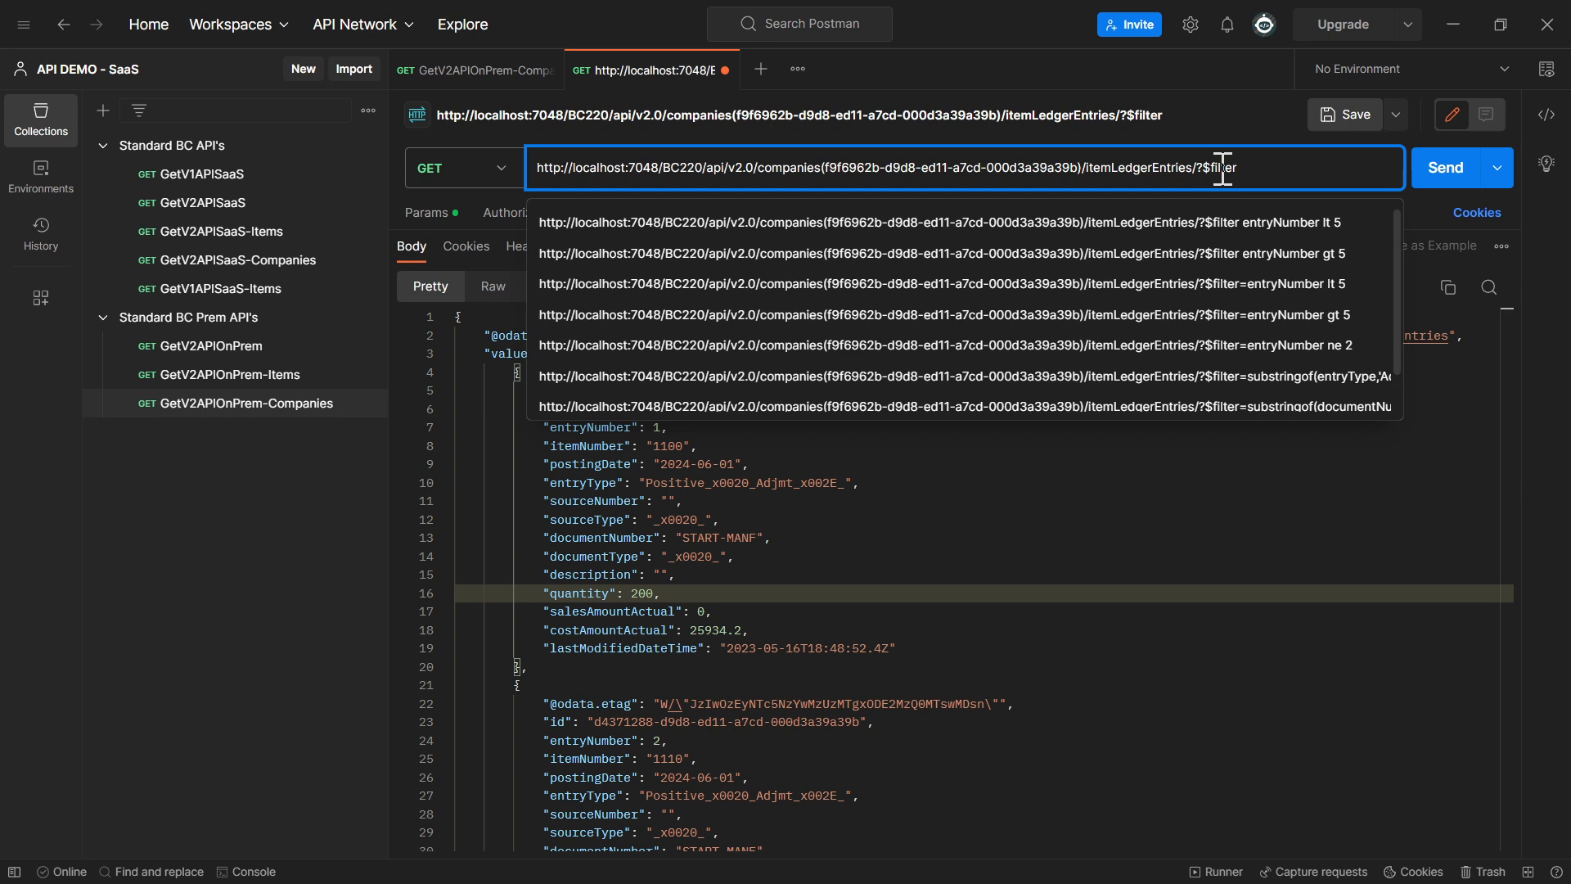
pyautogui.write('=')
# Complete the filter expression as entryNumber gt 5, send the request and check the first returned entry's number
pyautogui.doubleClick(619, 427)
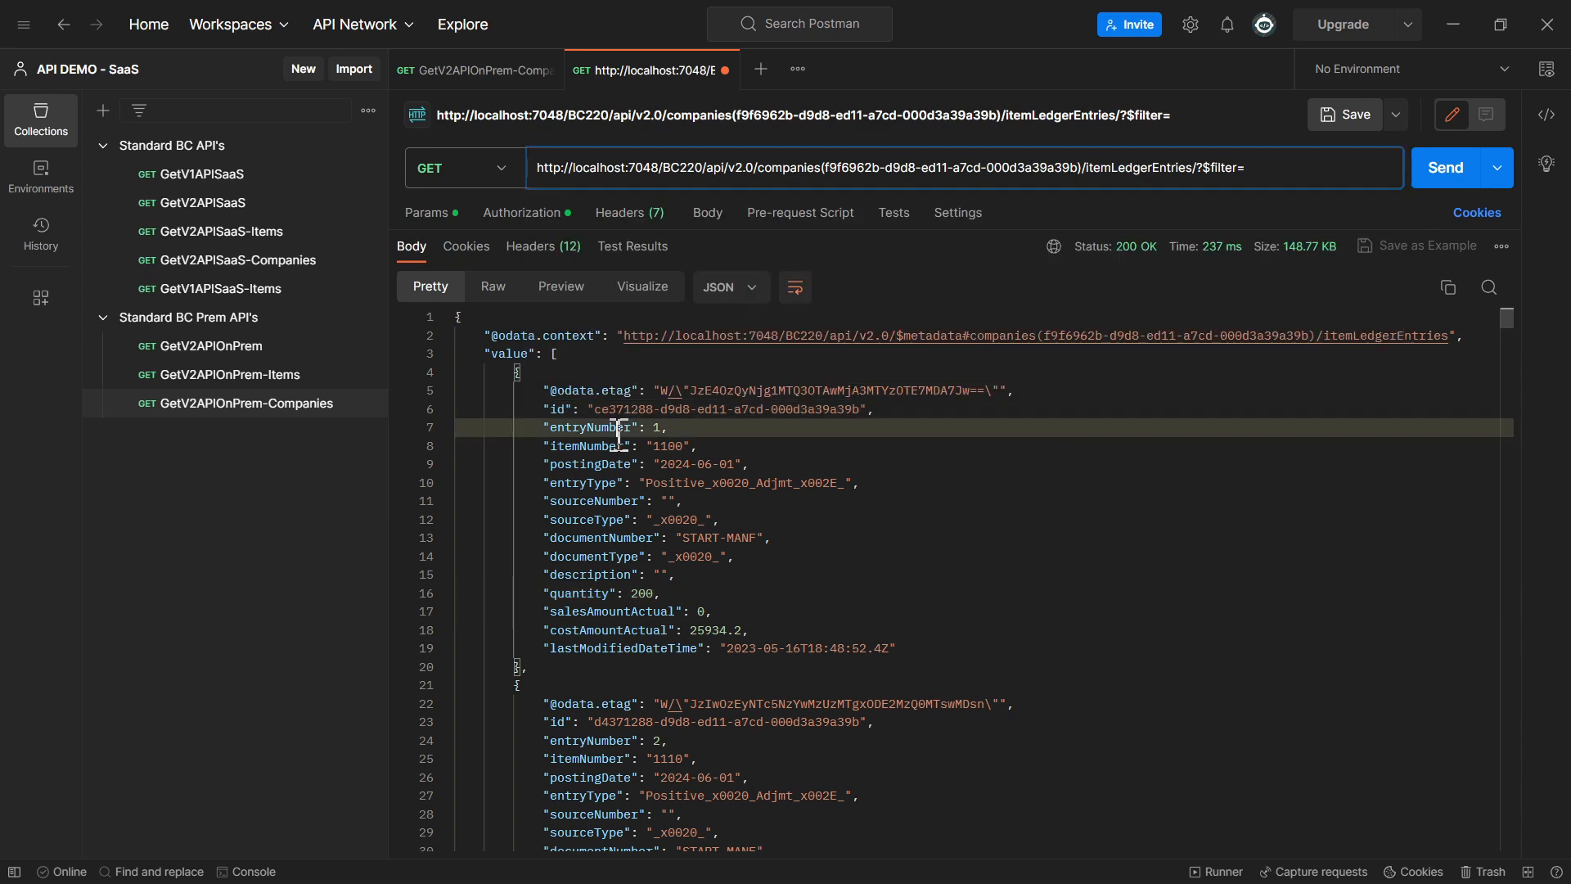
pyautogui.hotkey('ctrl', 'c')
pyautogui.click(1306, 167)
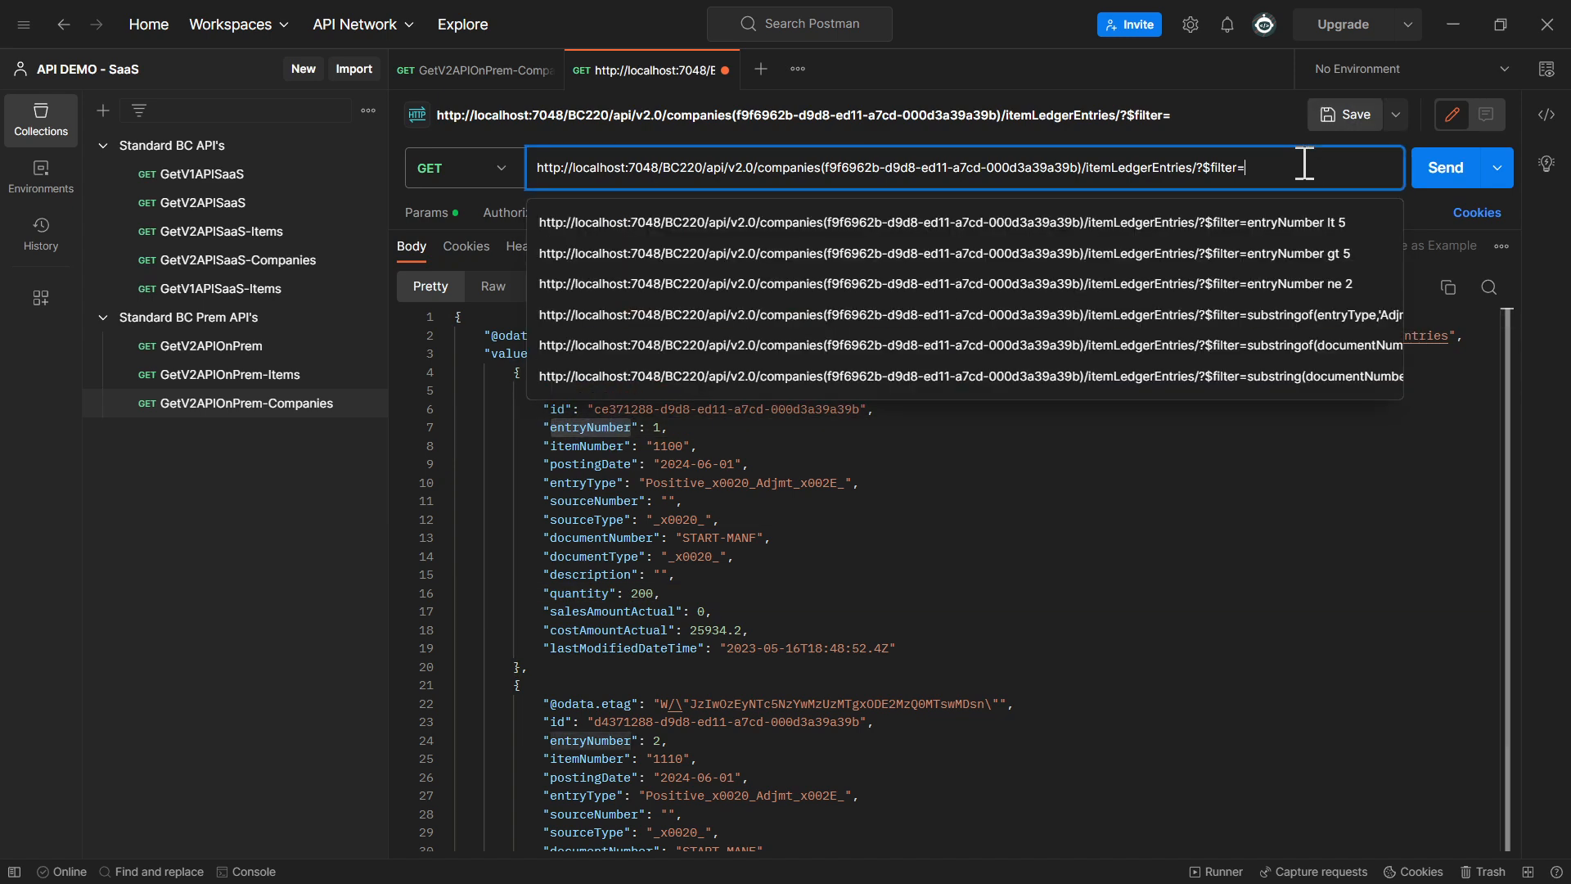
pyautogui.hotkey('ctrl', 'v')
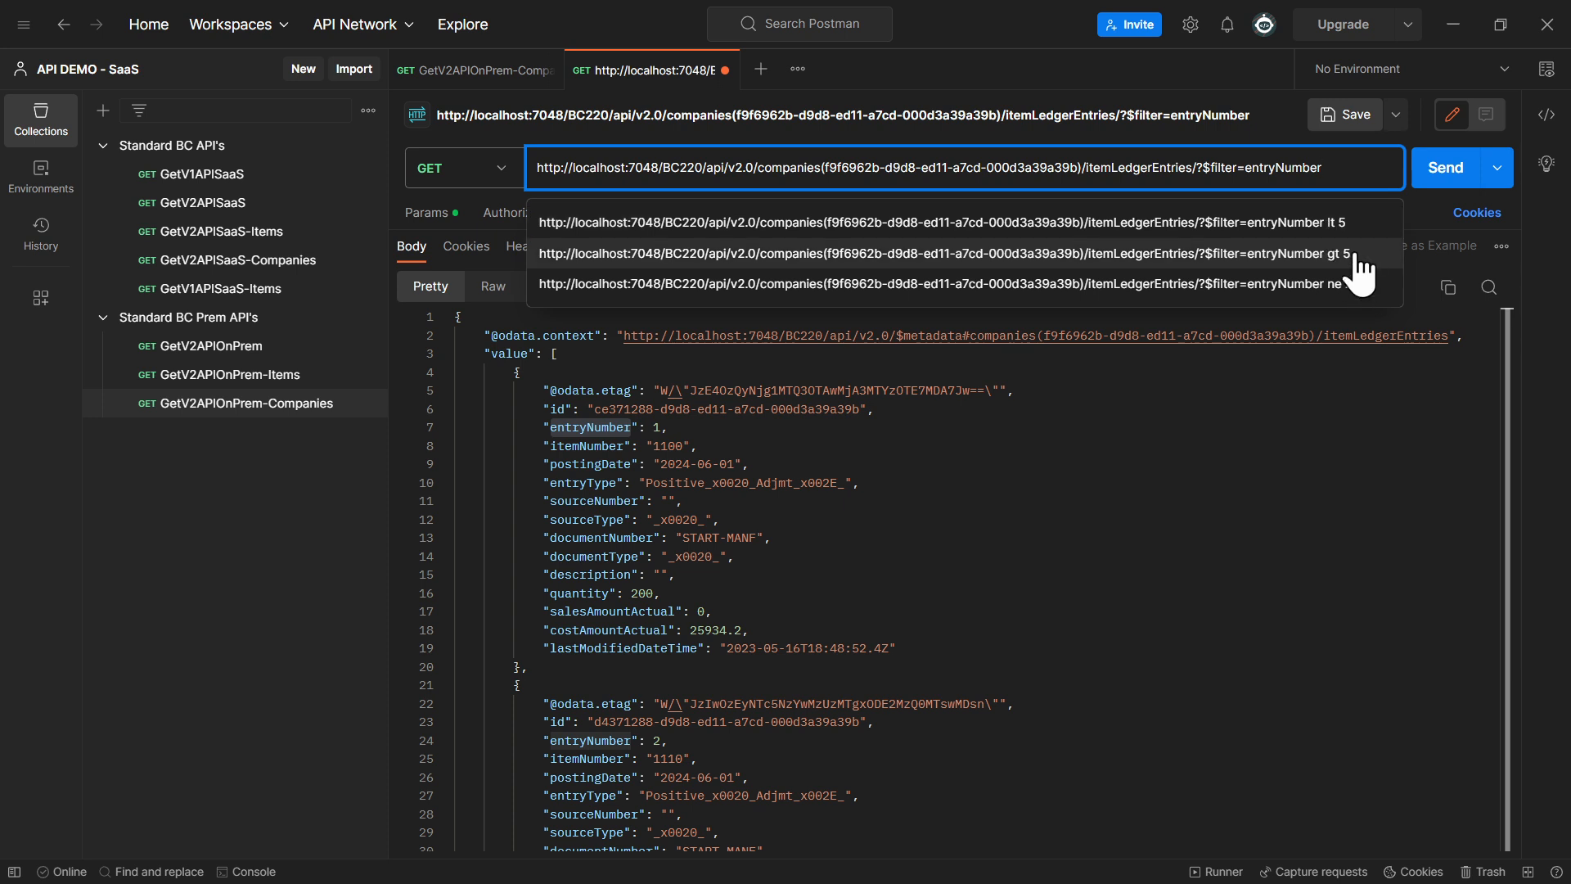
pyautogui.click(1334, 253)
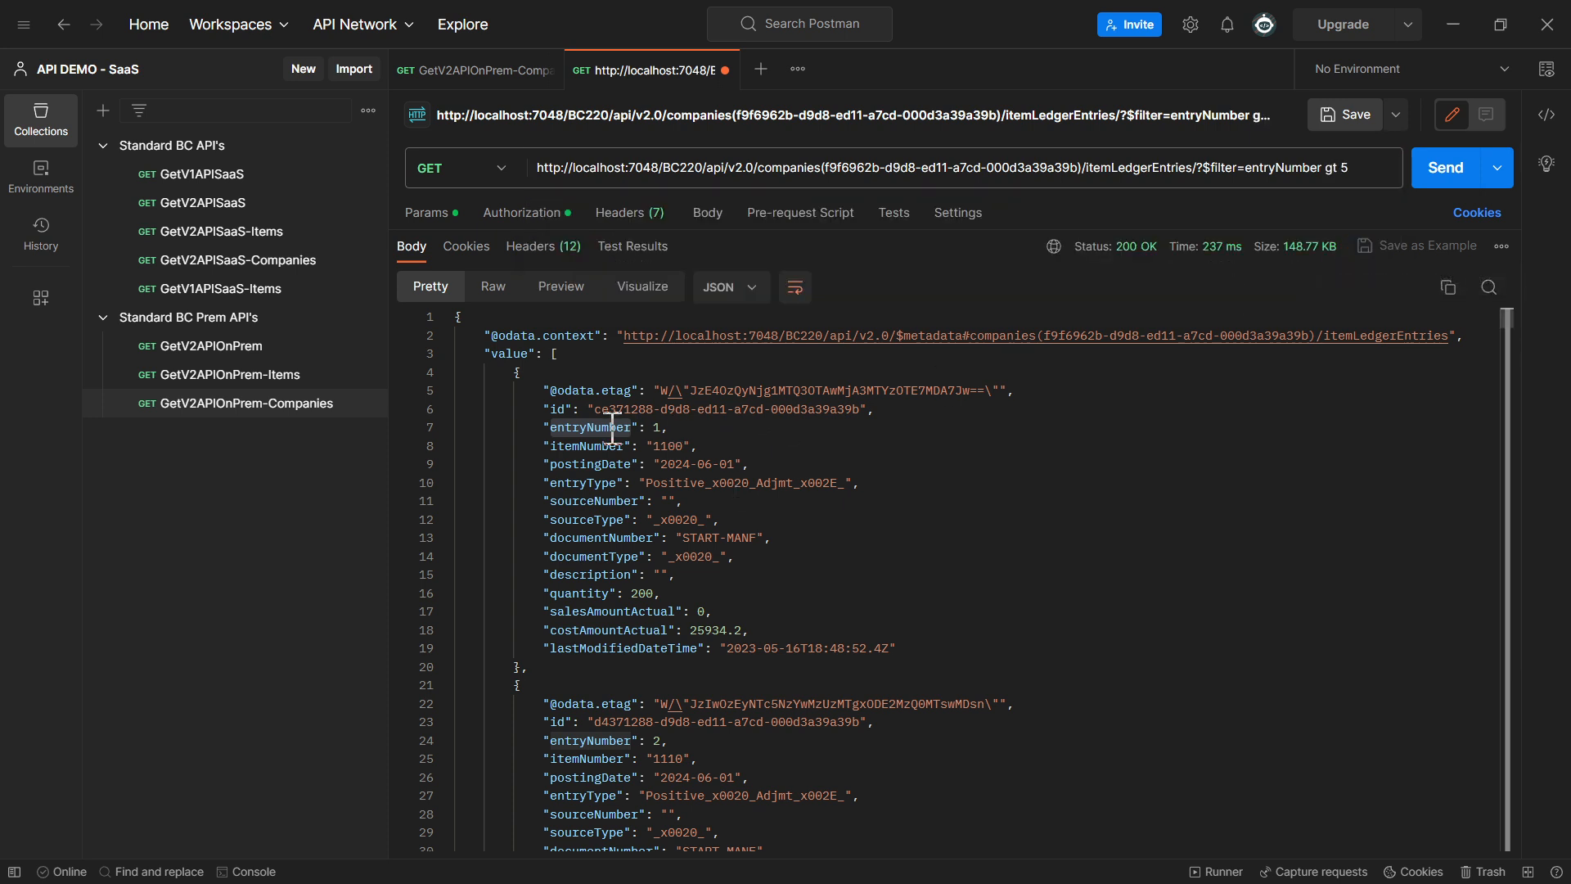
pyautogui.click(1416, 180)
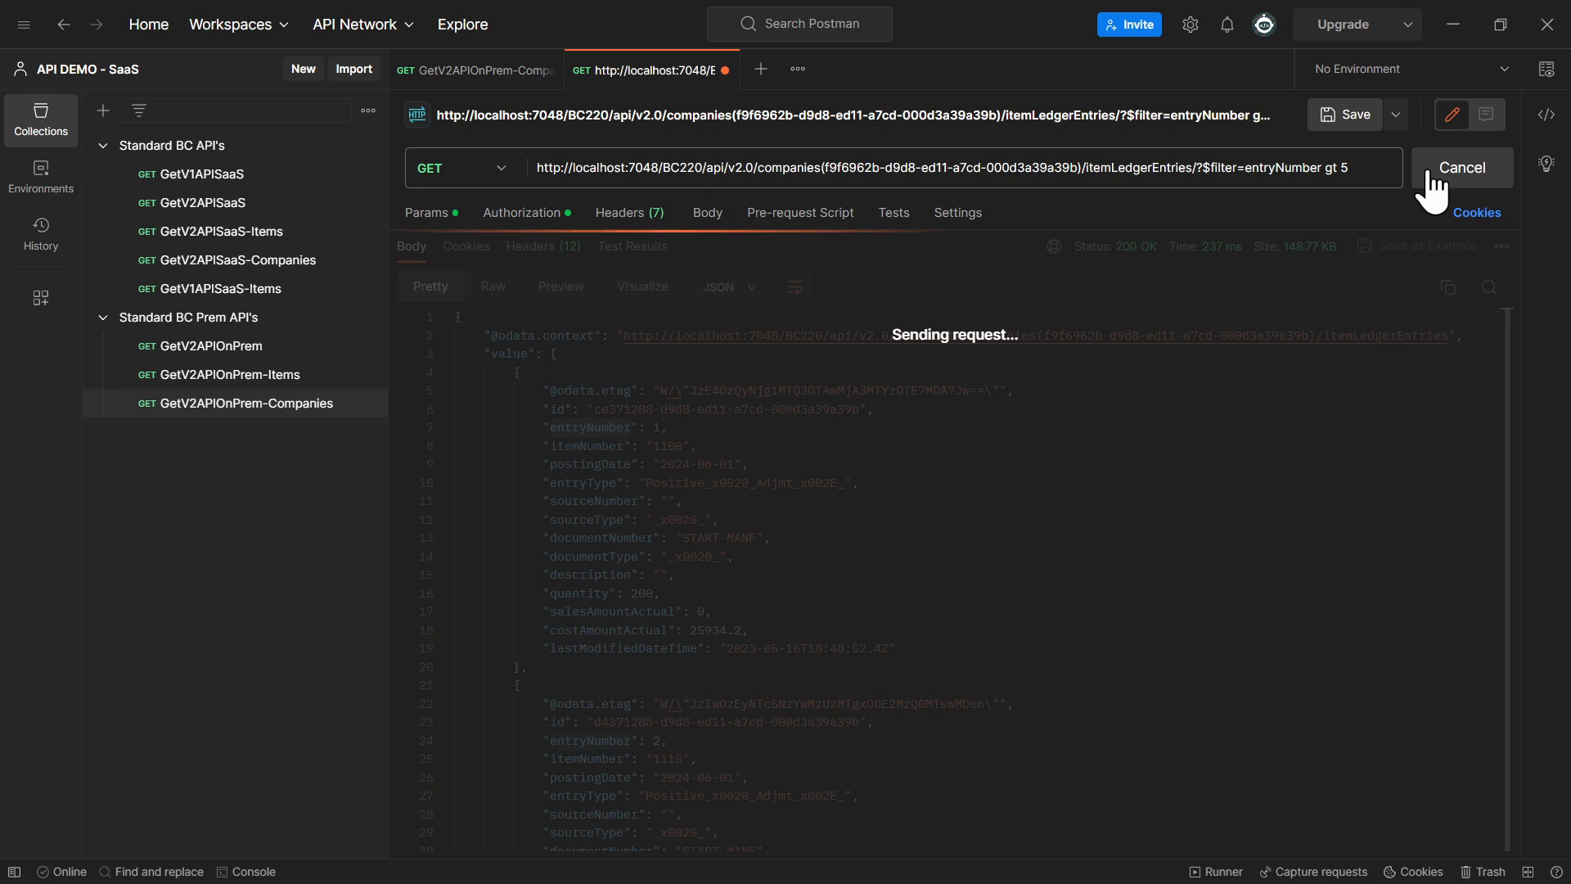
pyautogui.moveTo(649, 429); pyautogui.dragTo(653, 430)
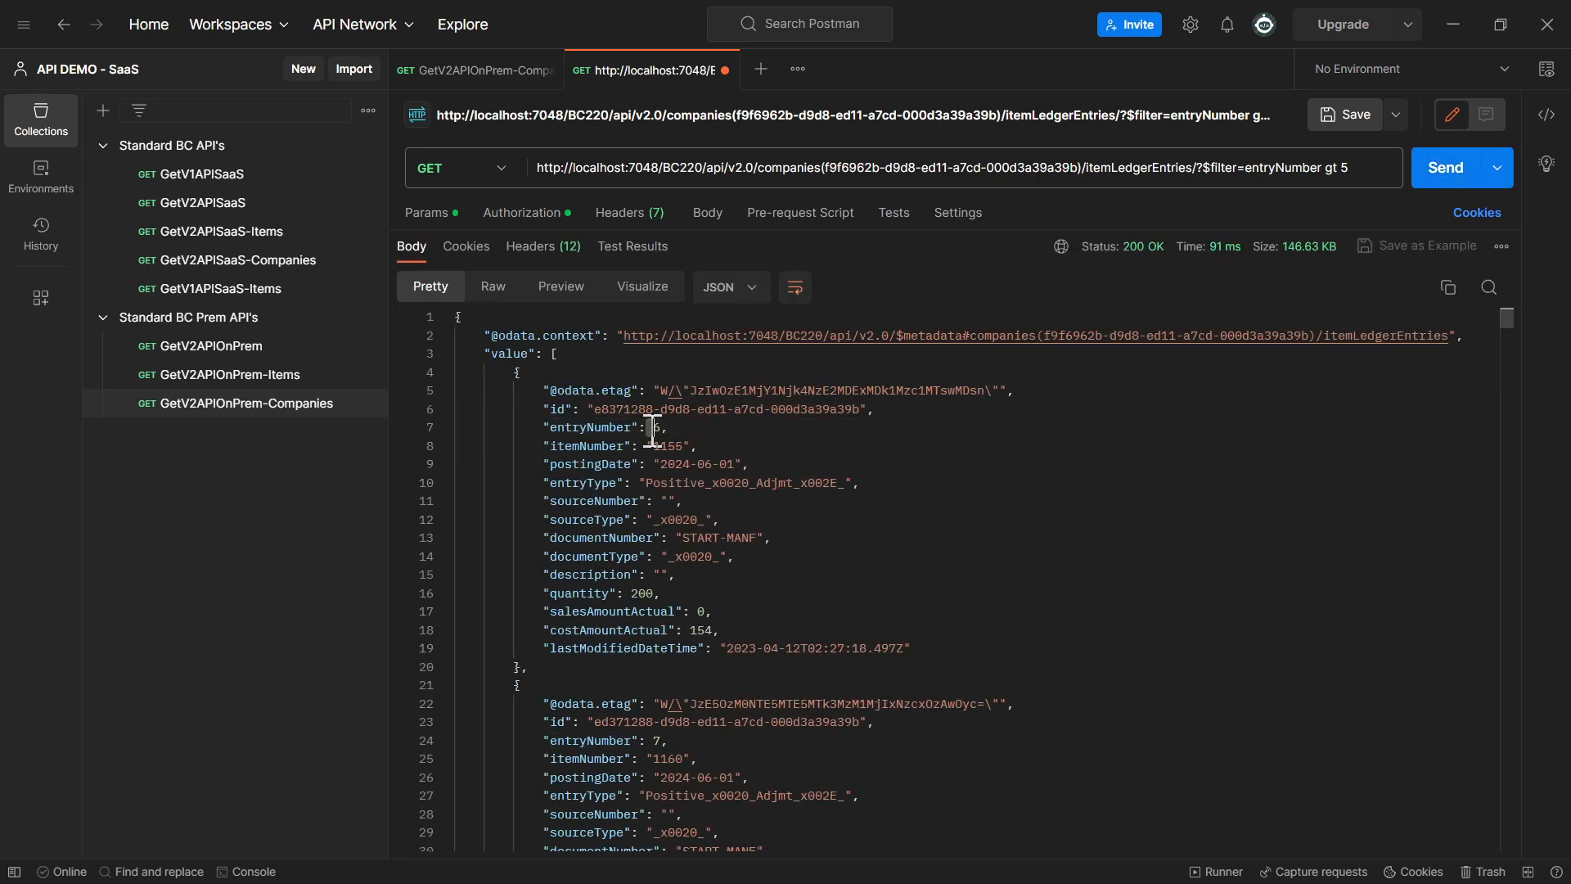
# Change the filter to entryNumber lt 5, send the request and collapse the first three returned entries to check the entry numbers
pyautogui.doubleClick(1333, 168)
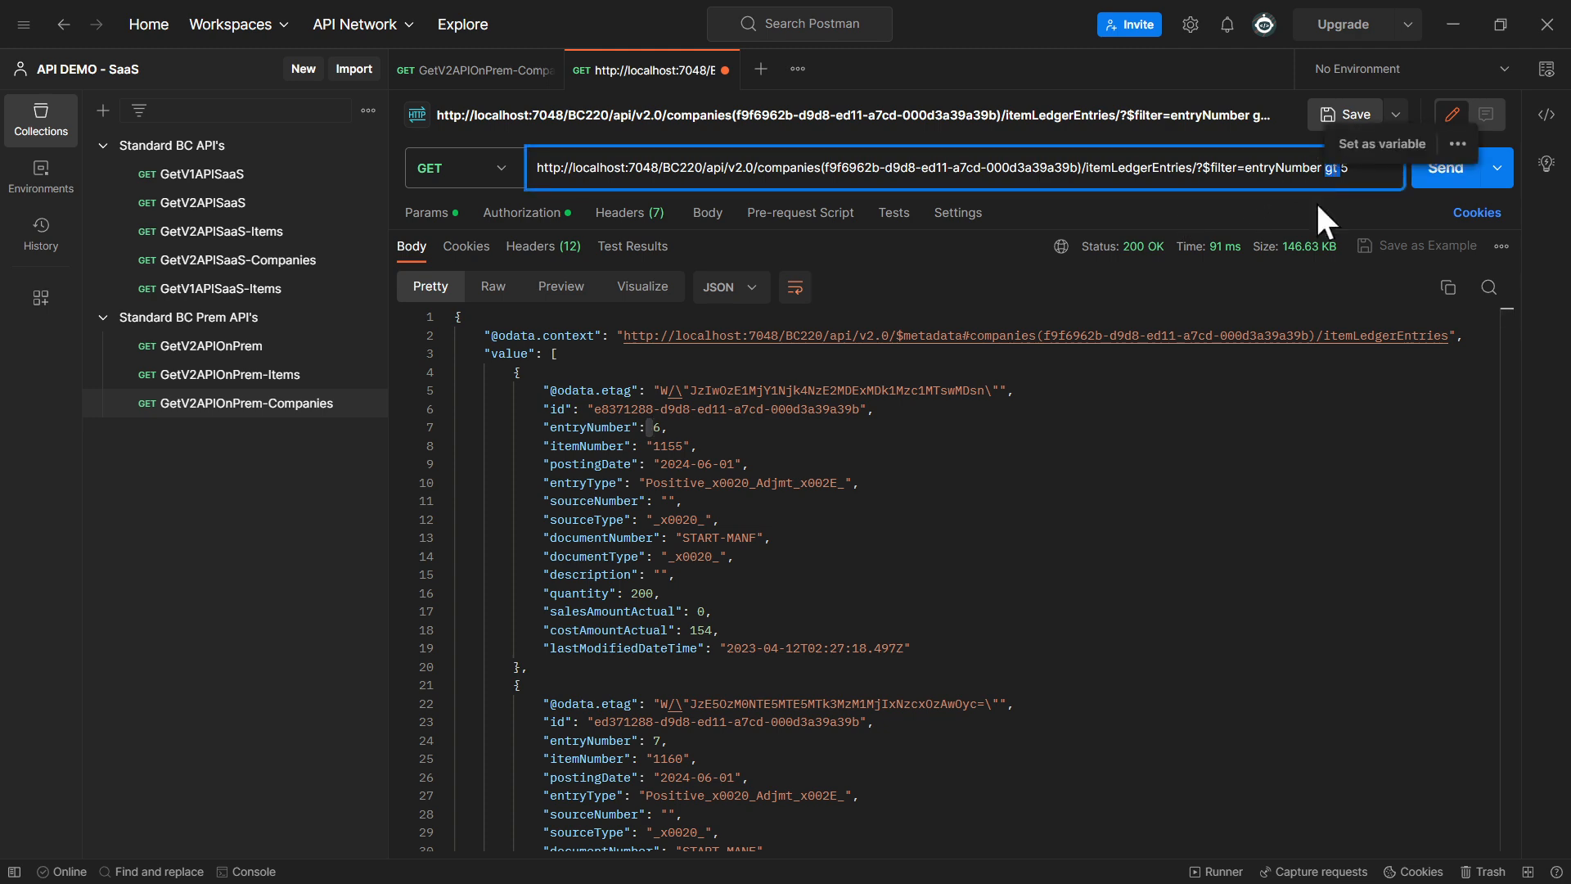
pyautogui.write('lt')
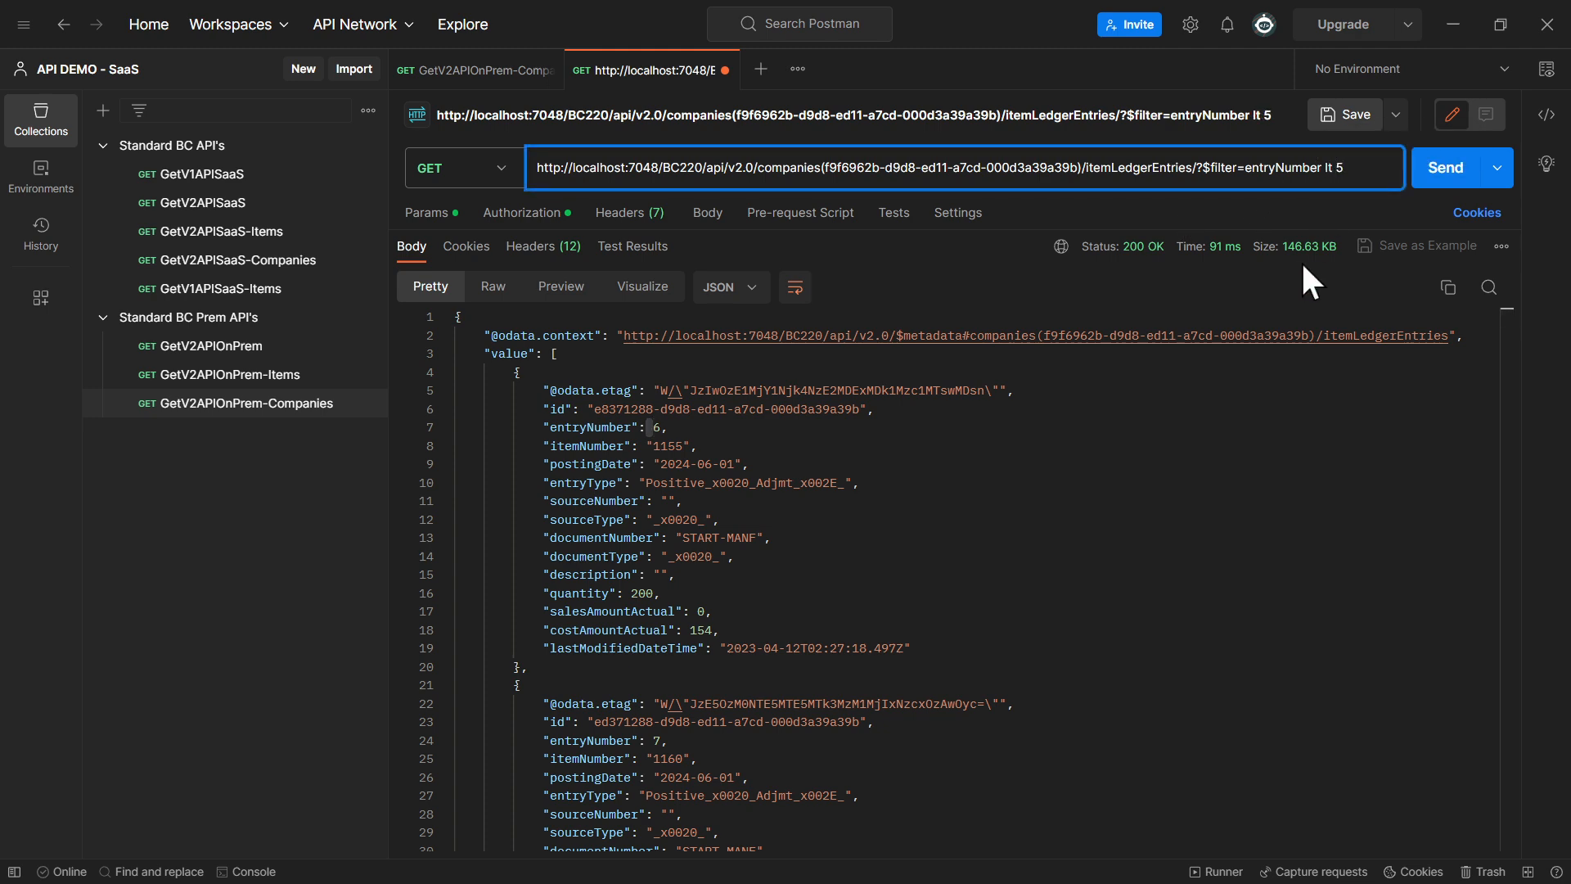
pyautogui.click(1438, 168)
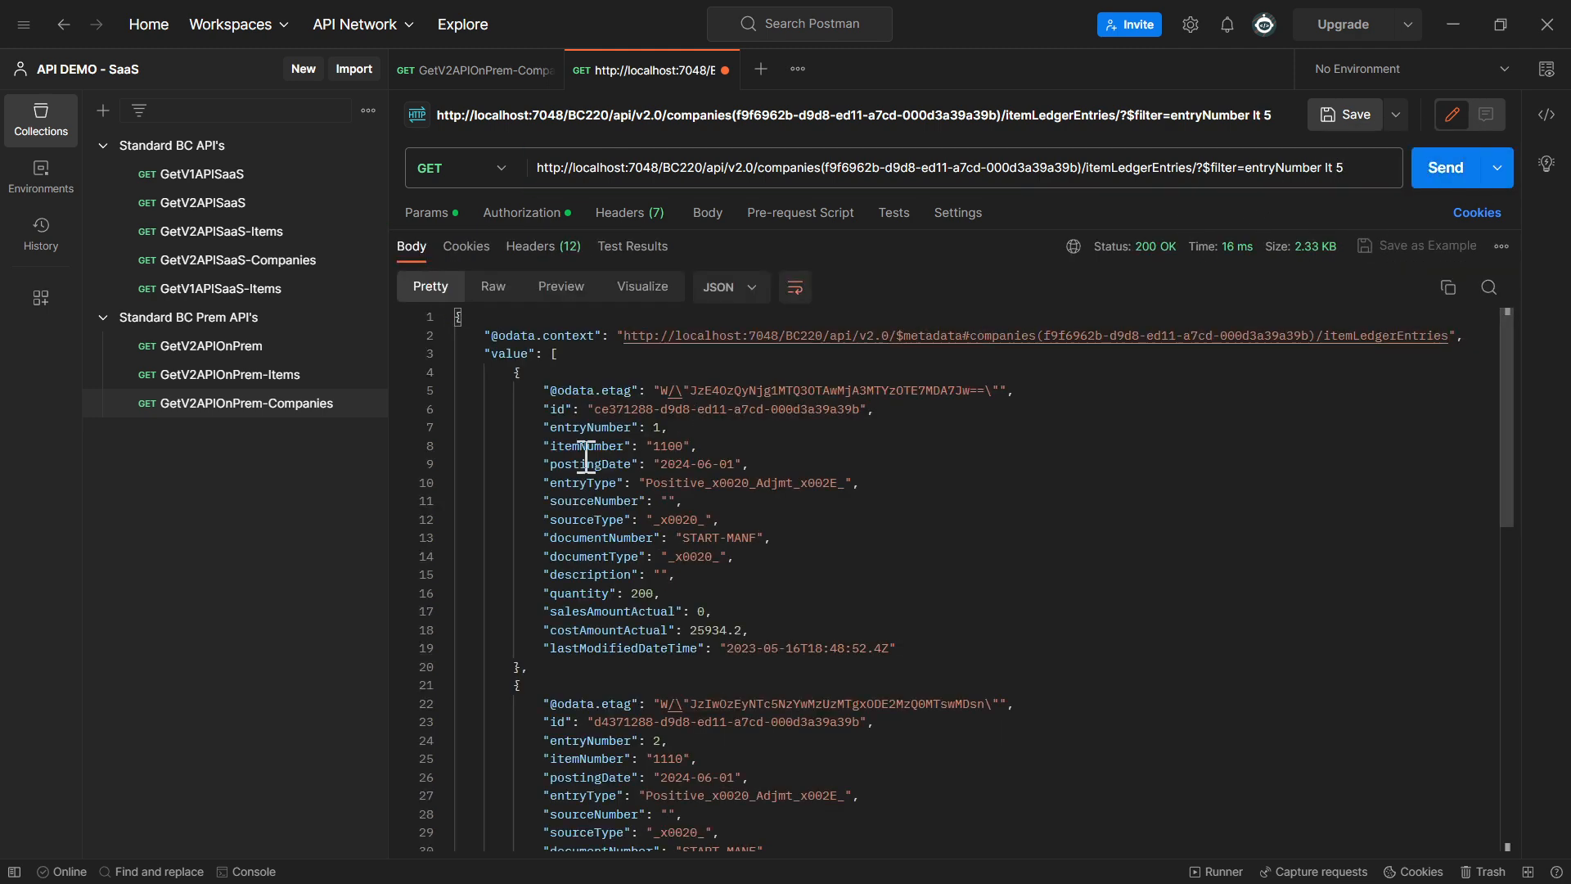
pyautogui.click(446, 372)
pyautogui.click(446, 409)
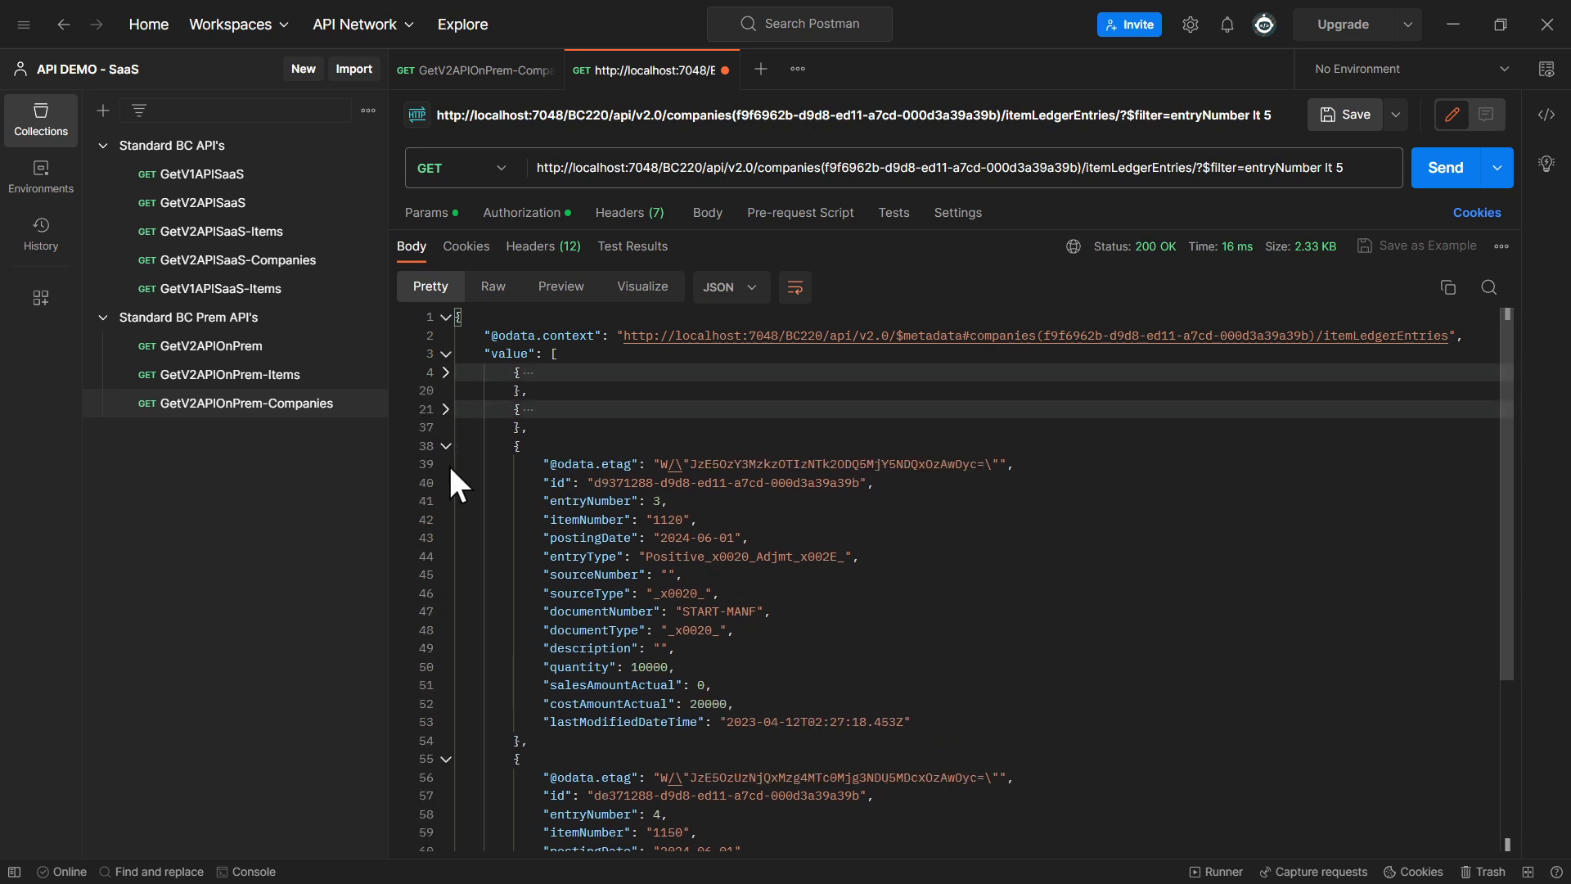
pyautogui.click(446, 446)
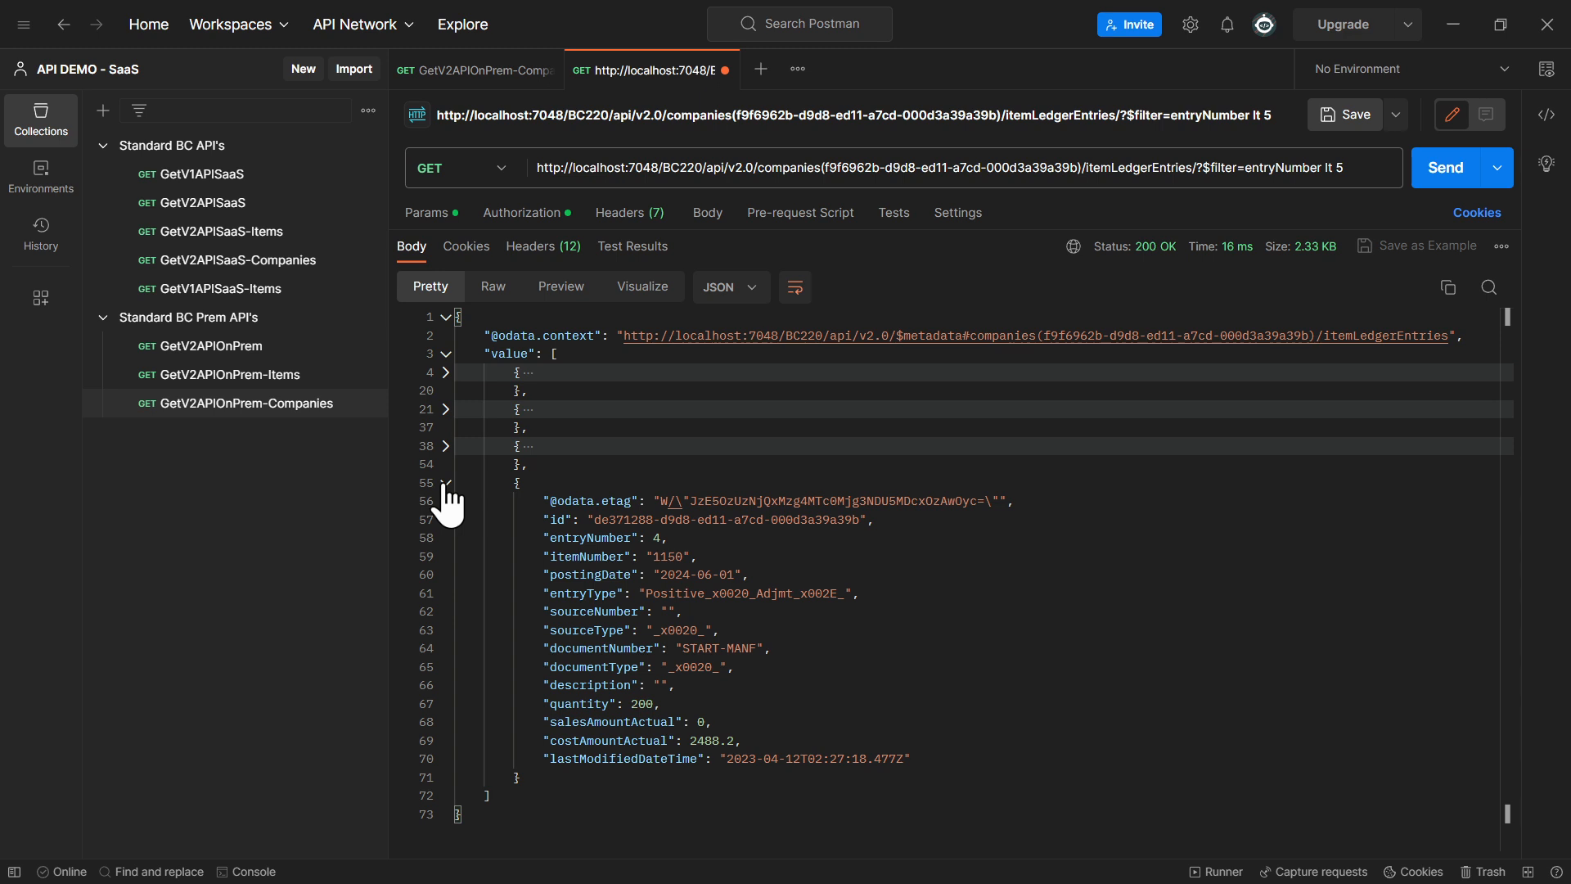
# Change the filter operator to ge so the URL reads entryNumber ge 5, send the request and review the returned entry numbers
pyautogui.doubleClick(1330, 168)
pyautogui.write('ge')
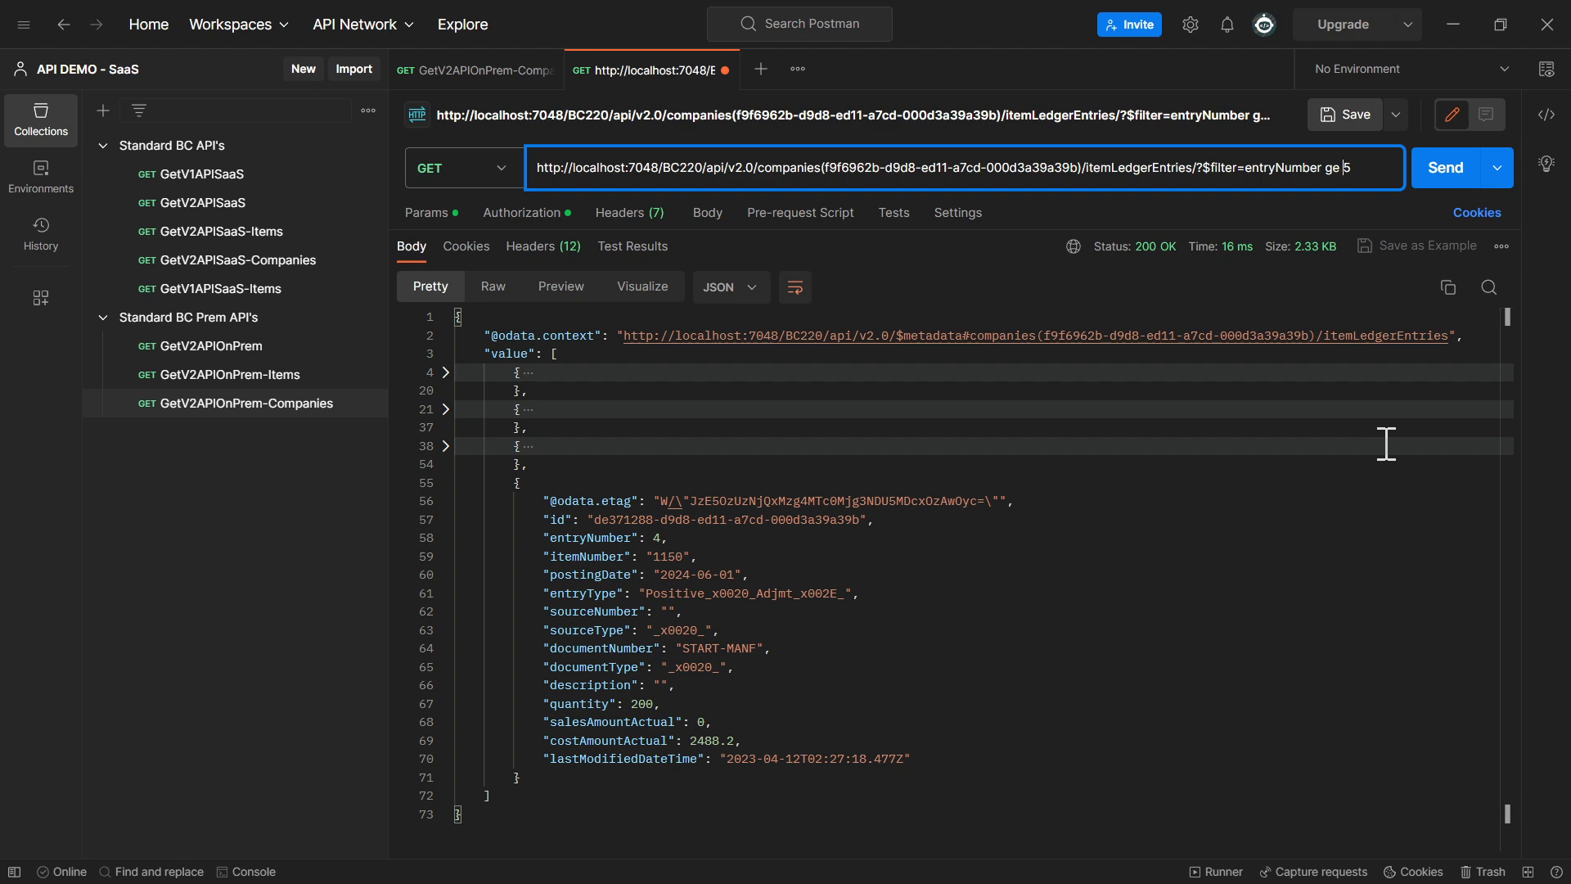
pyautogui.click(1447, 182)
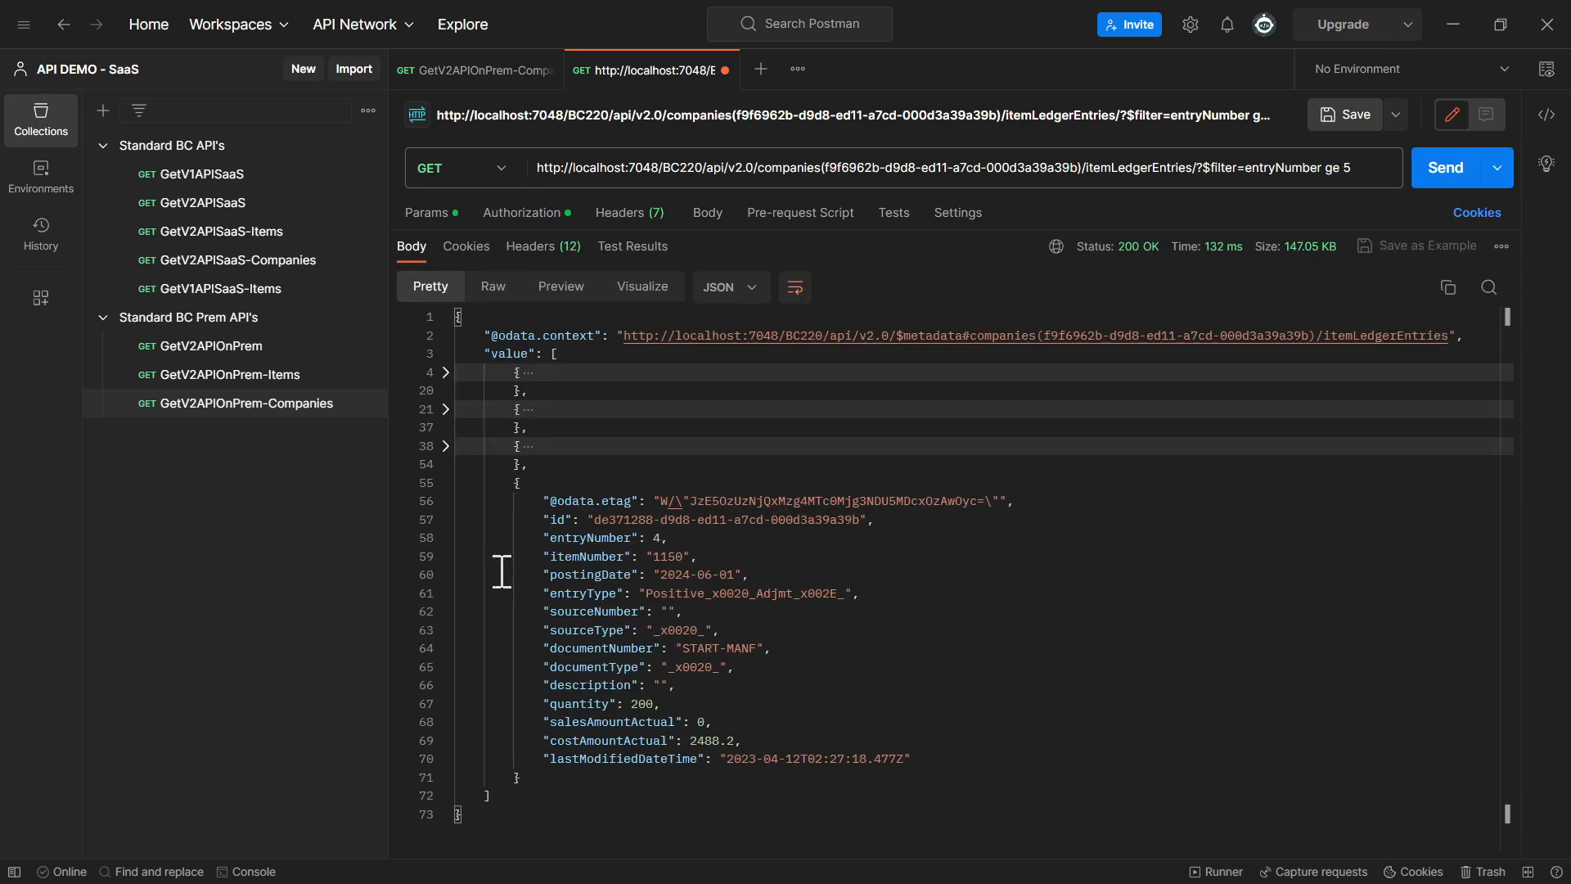
pyautogui.scroll(-3, 504, 571)
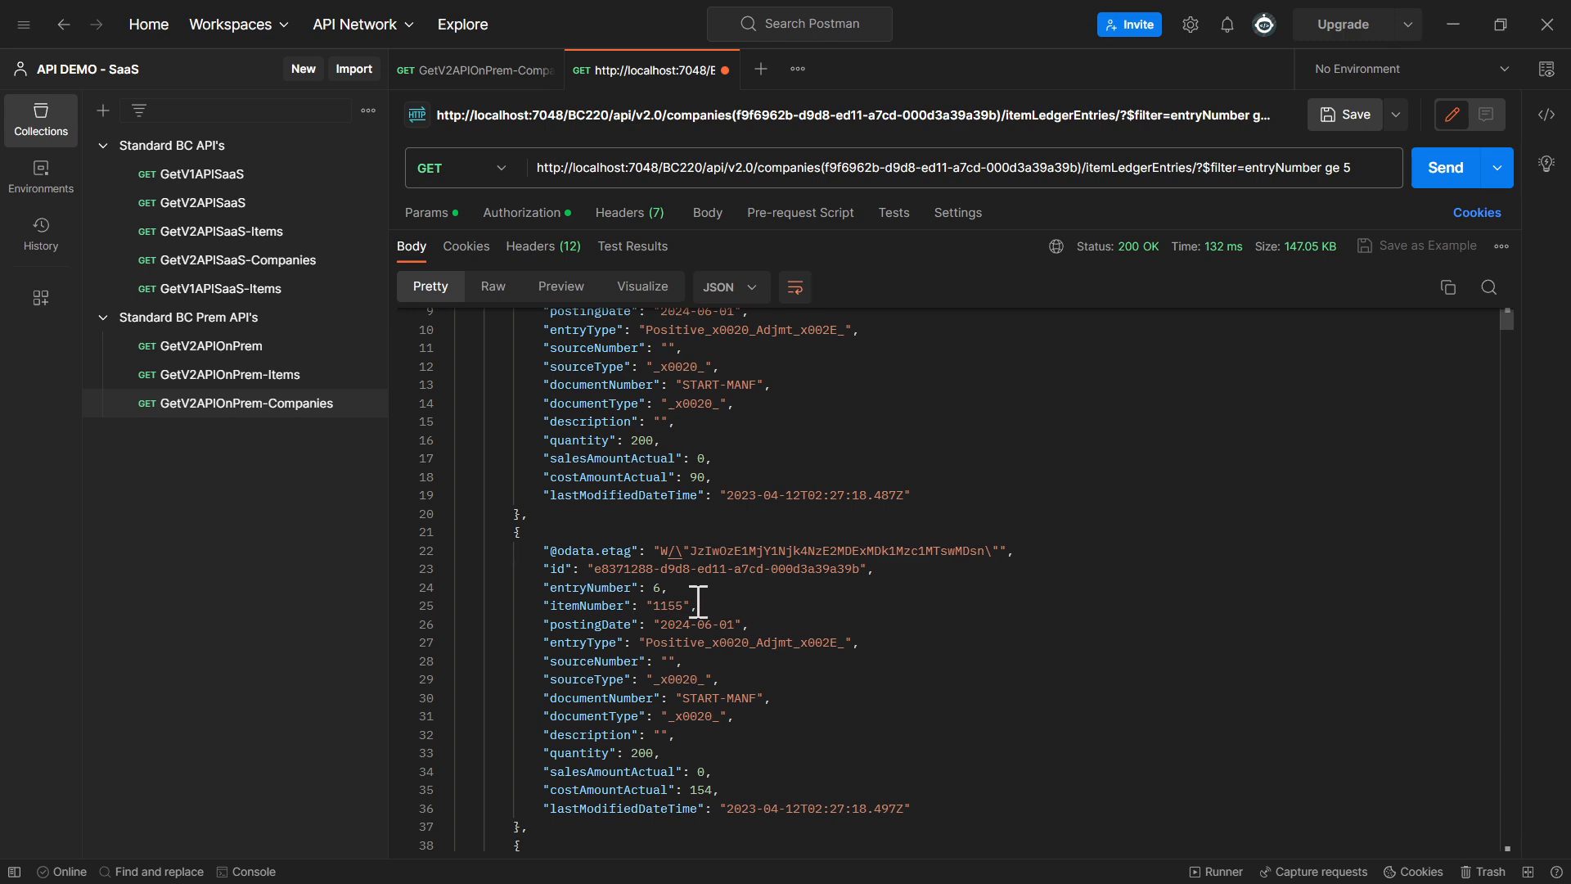
pyautogui.scroll(2, 698, 601)
pyautogui.scroll(-7, 696, 502)
pyautogui.scroll(-1, 654, 549)
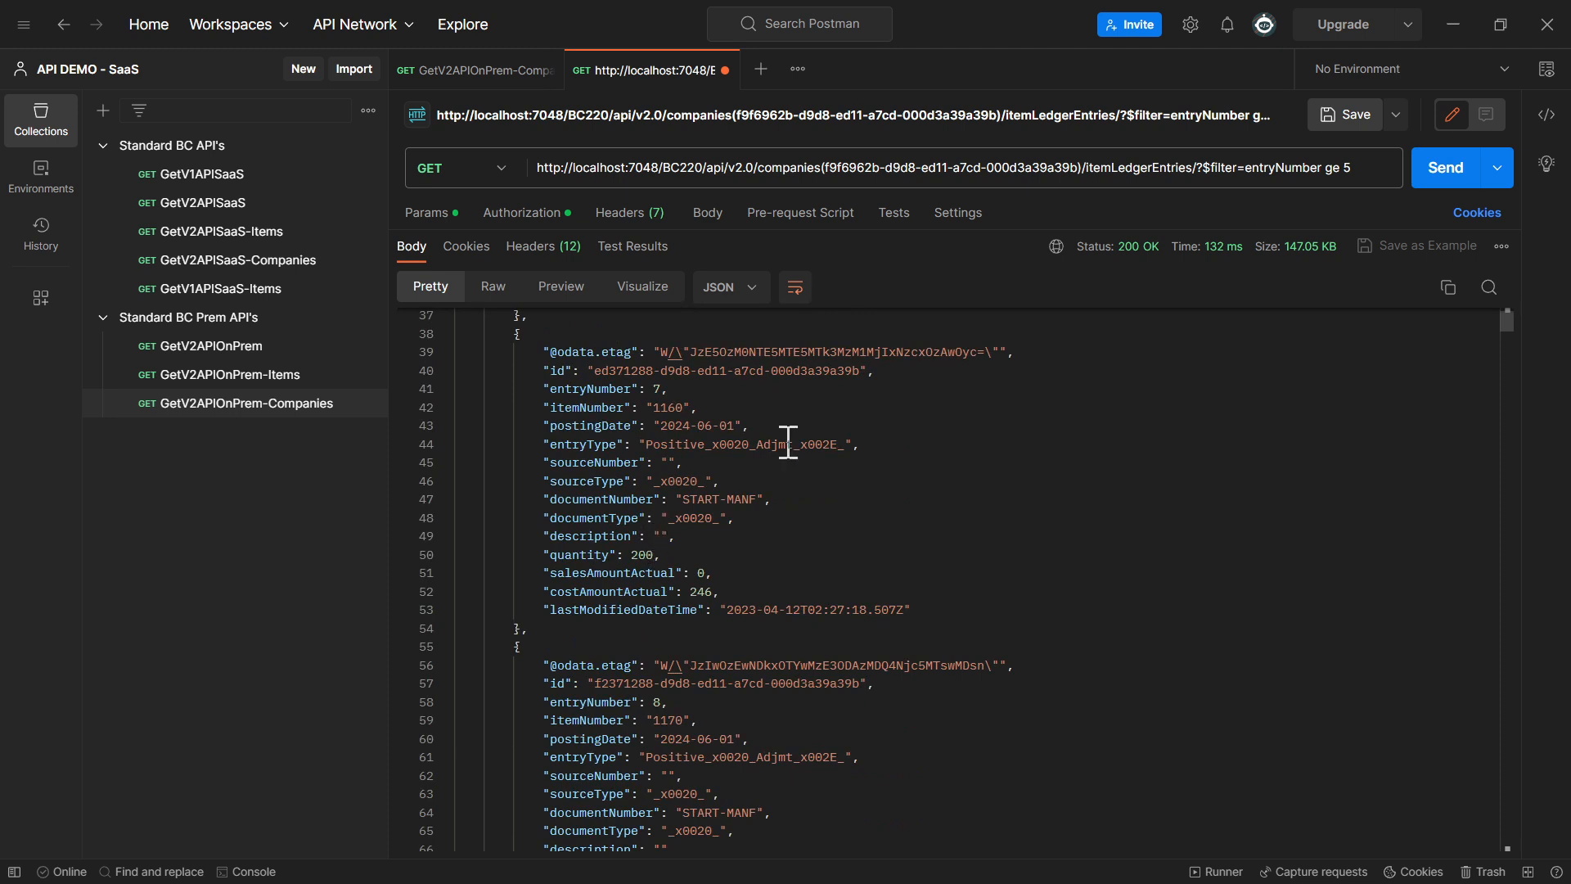
# Switch the filter operator from ge to lt, resend the request with entryNumber lt 5 and look through the returned entries
pyautogui.doubleClick(1335, 168)
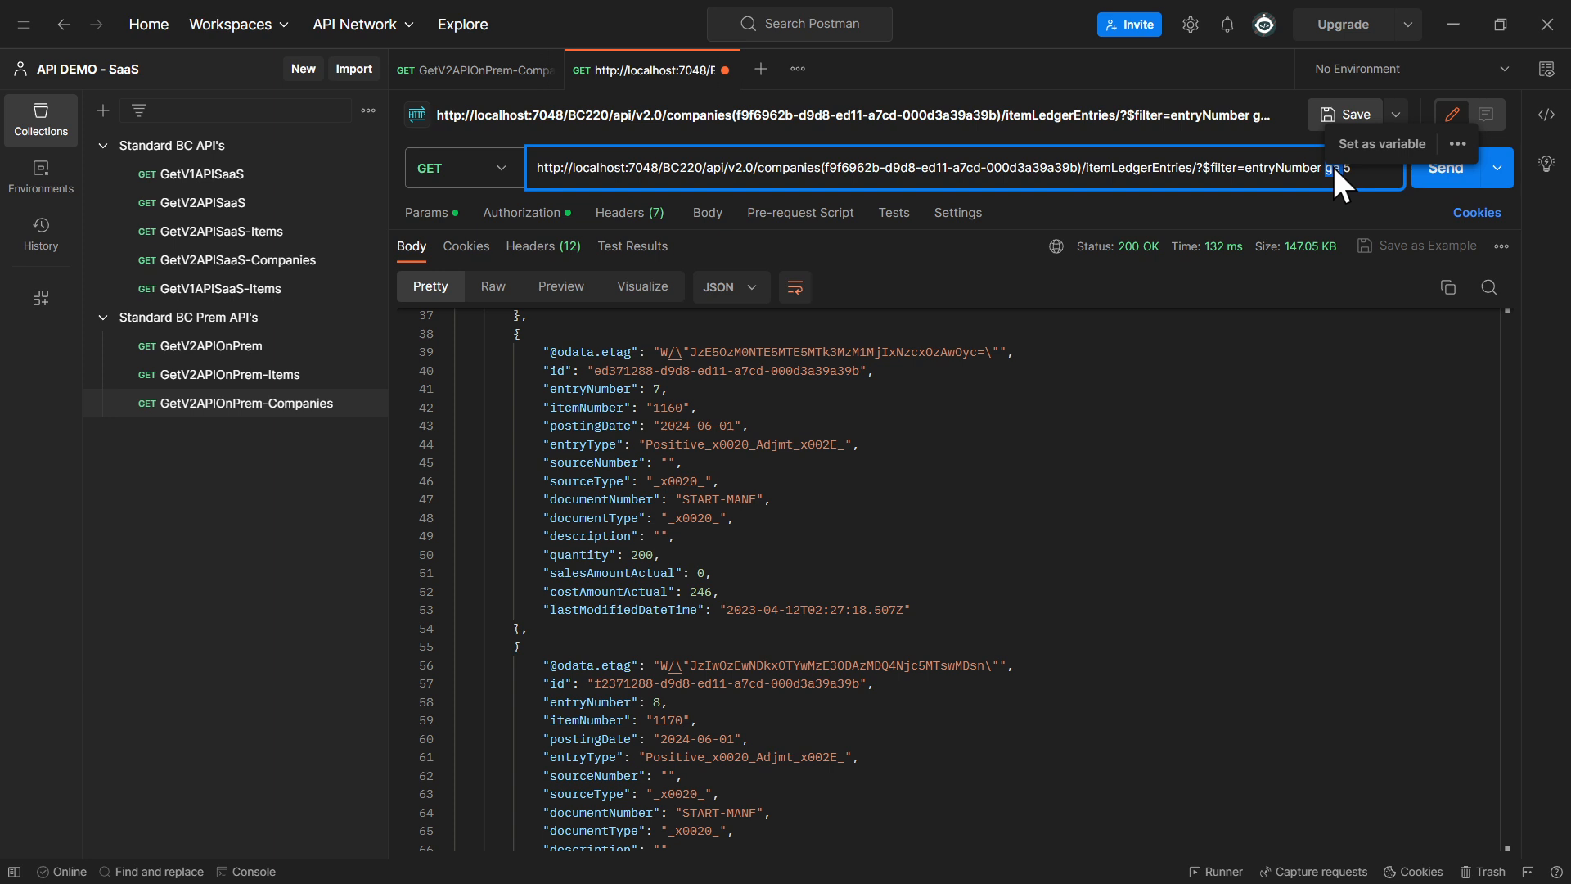
pyautogui.write('lt')
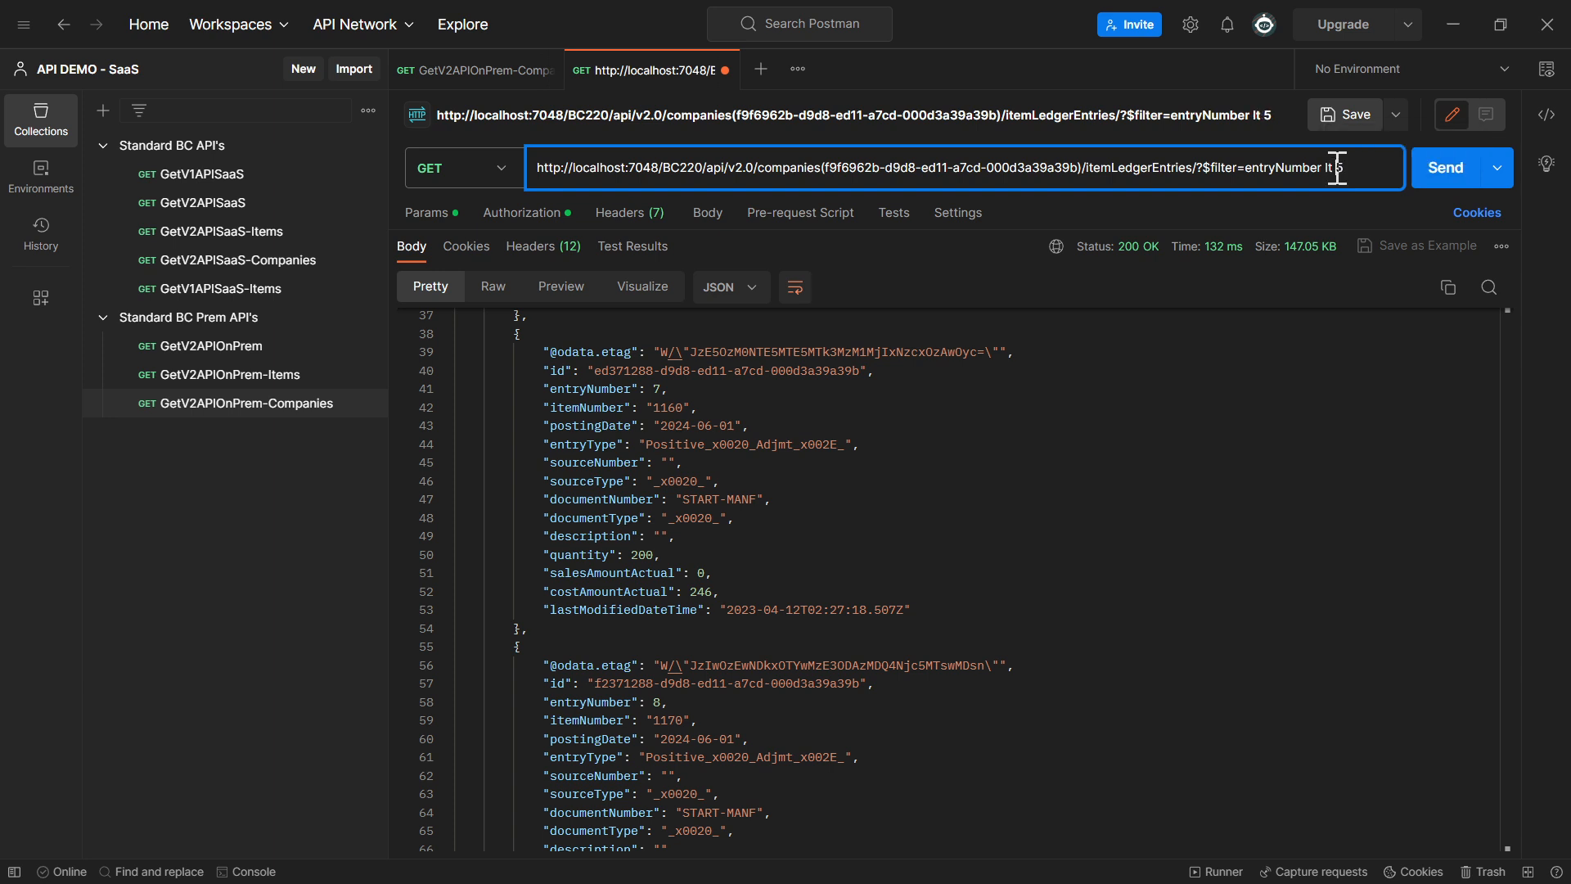
pyautogui.click(1442, 176)
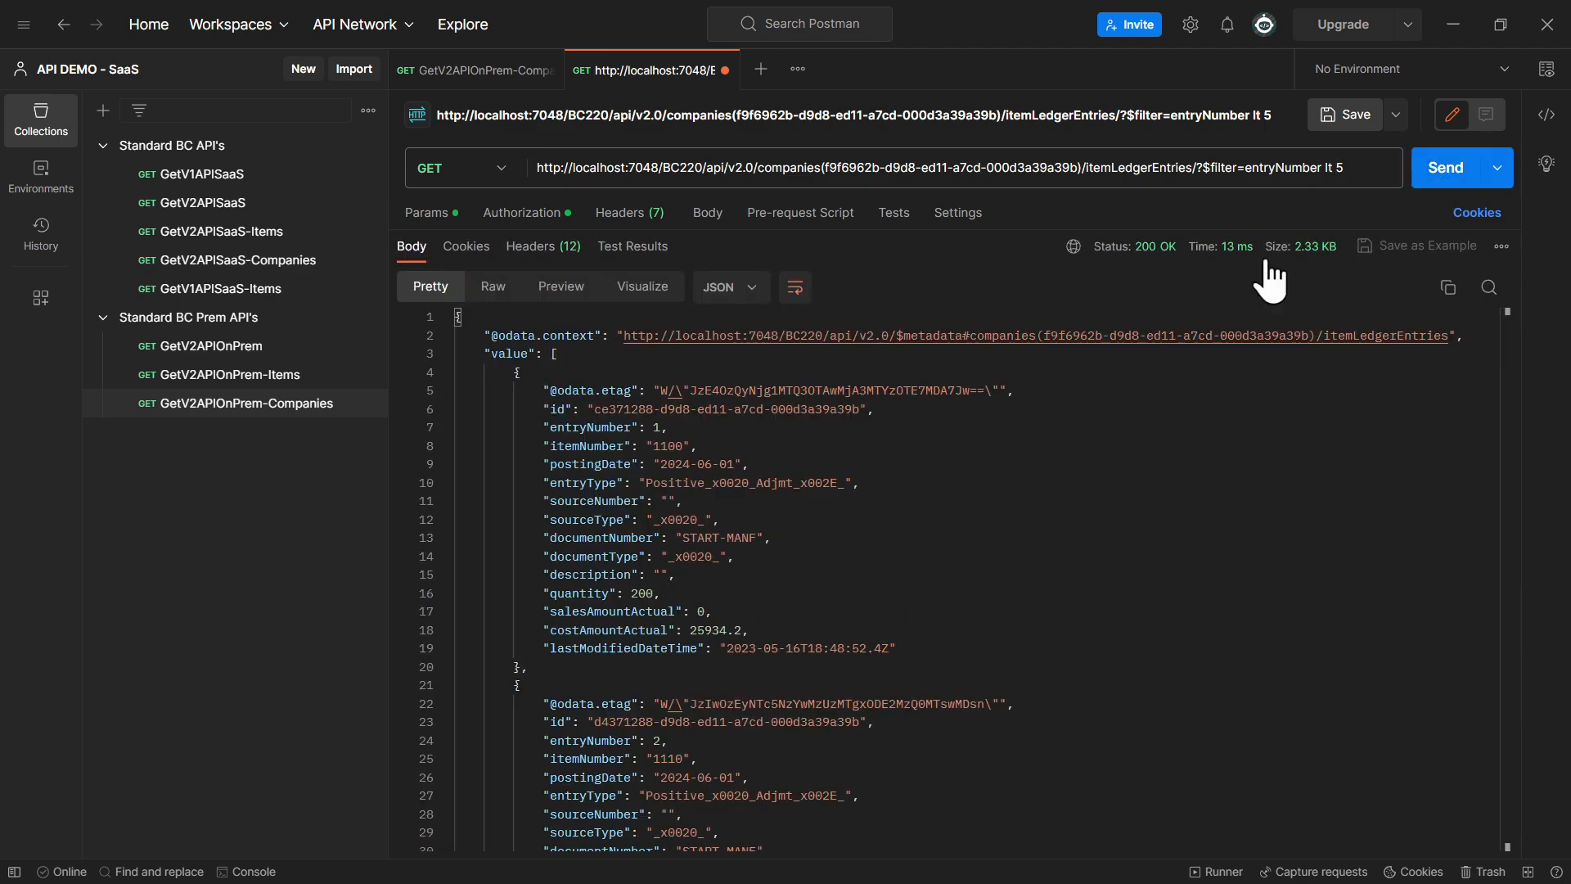
pyautogui.scroll(-10, 743, 506)
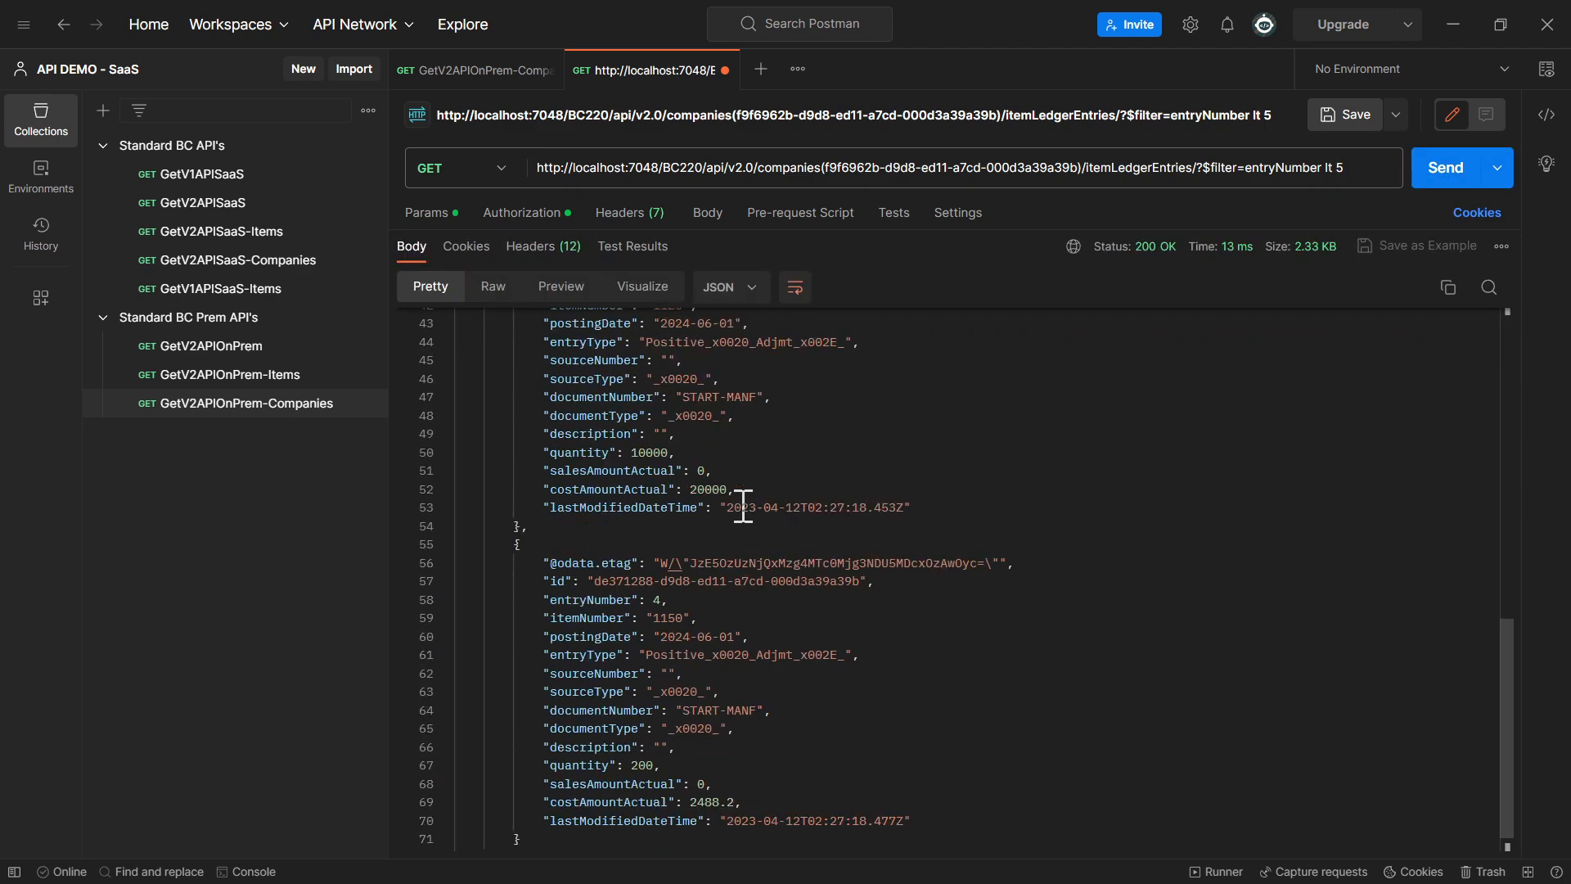
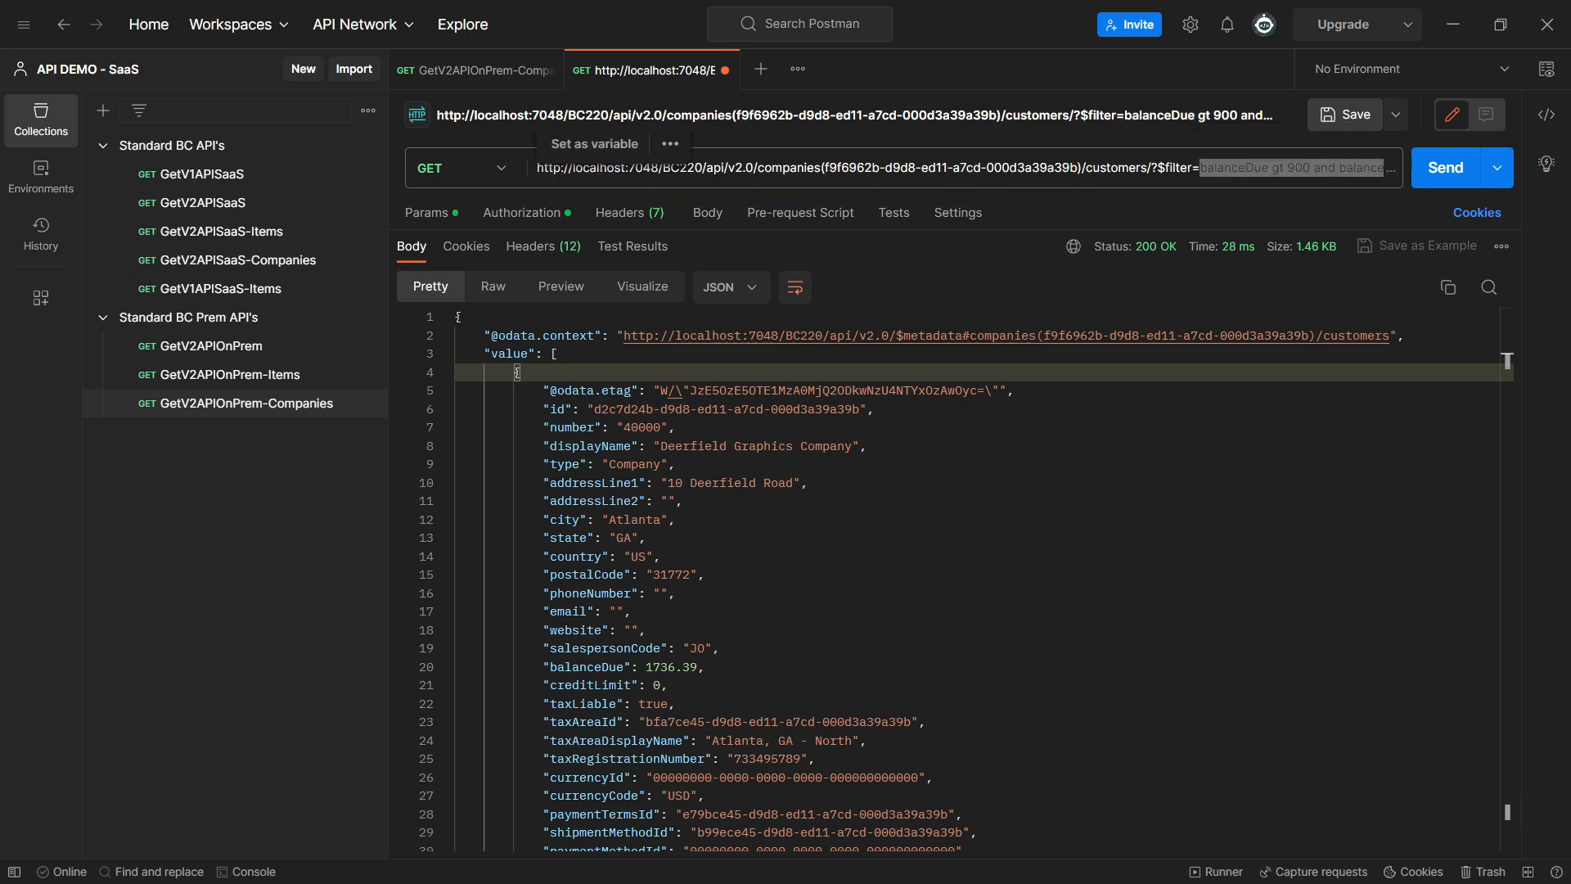
# Remove the balanceDue filter from the customers URL, send the request and highlight the first customer's displayName field
pyautogui.click(1155, 170)
pyautogui.hotkey('ctrl', 'shift', 'End')
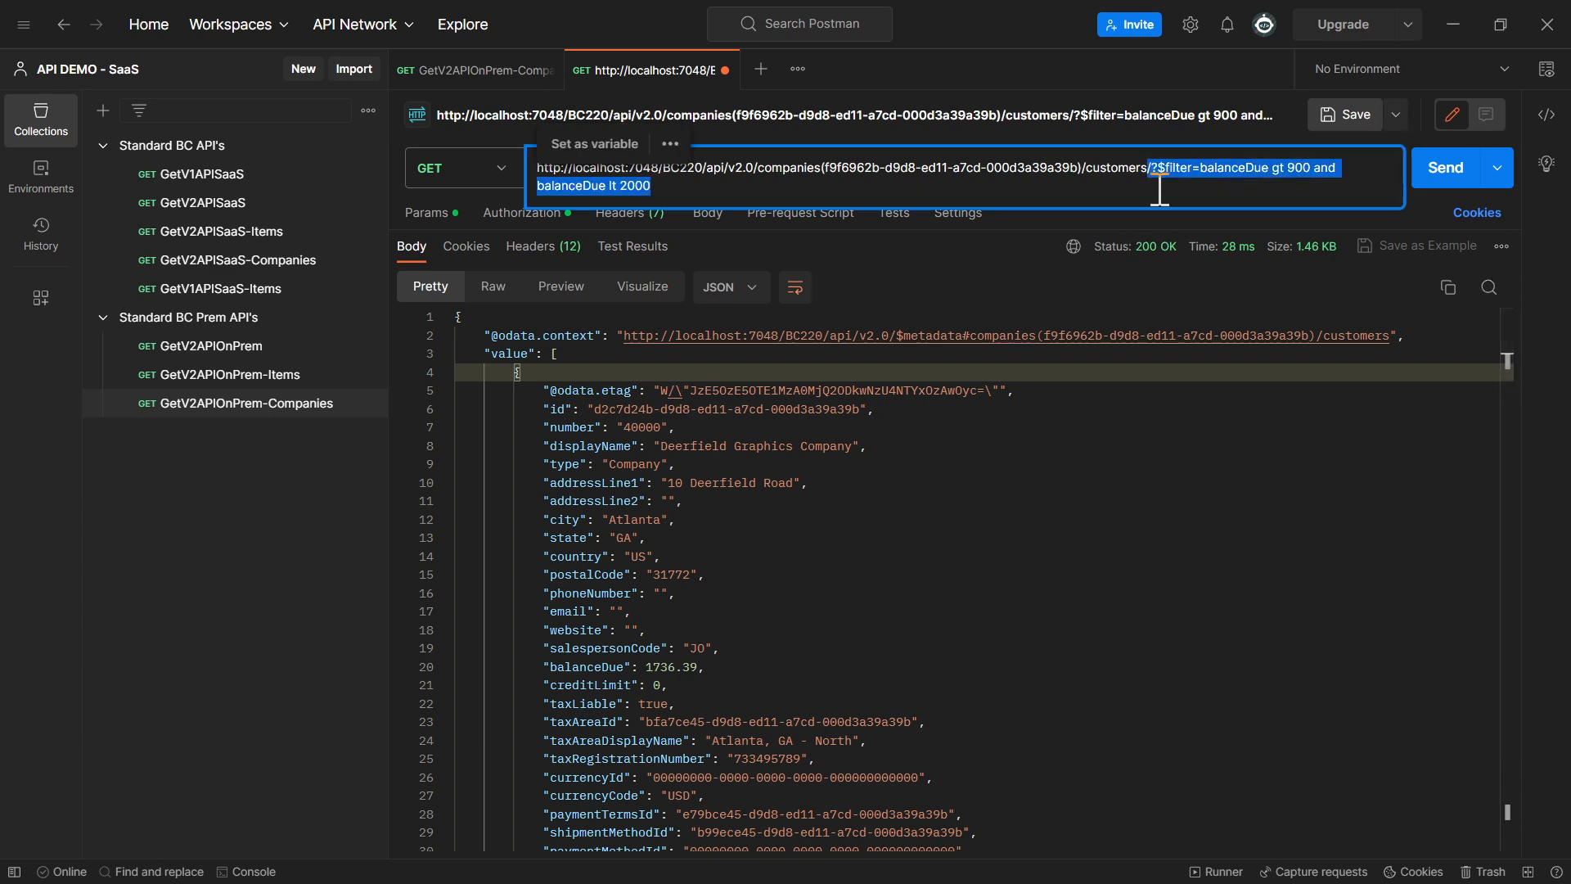
pyautogui.press('BackSpace')
pyautogui.click(1442, 172)
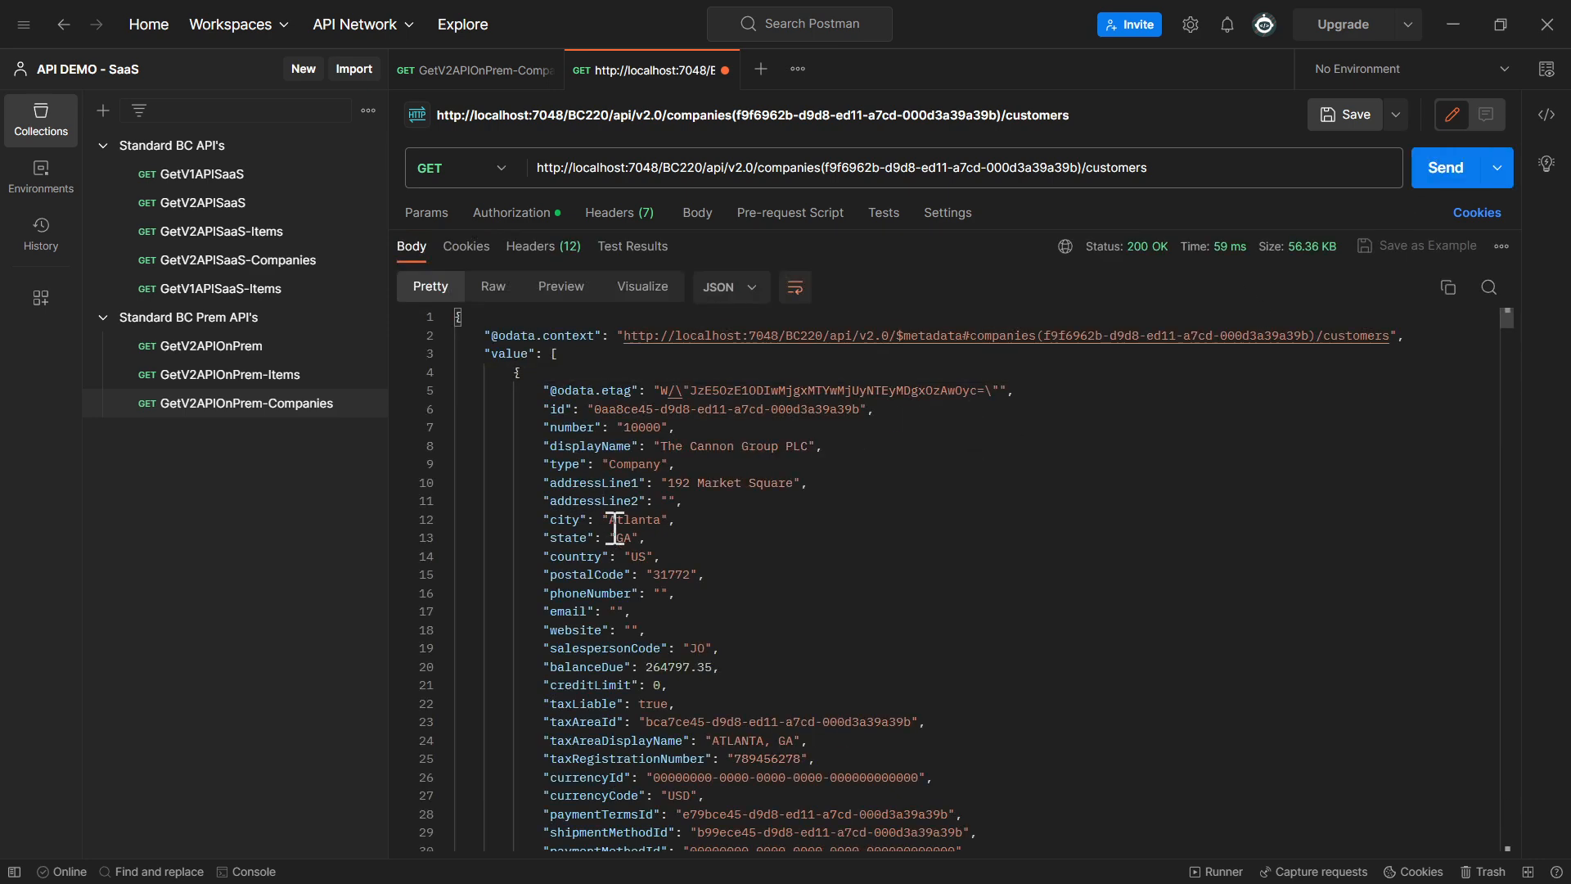
pyautogui.doubleClick(606, 446)
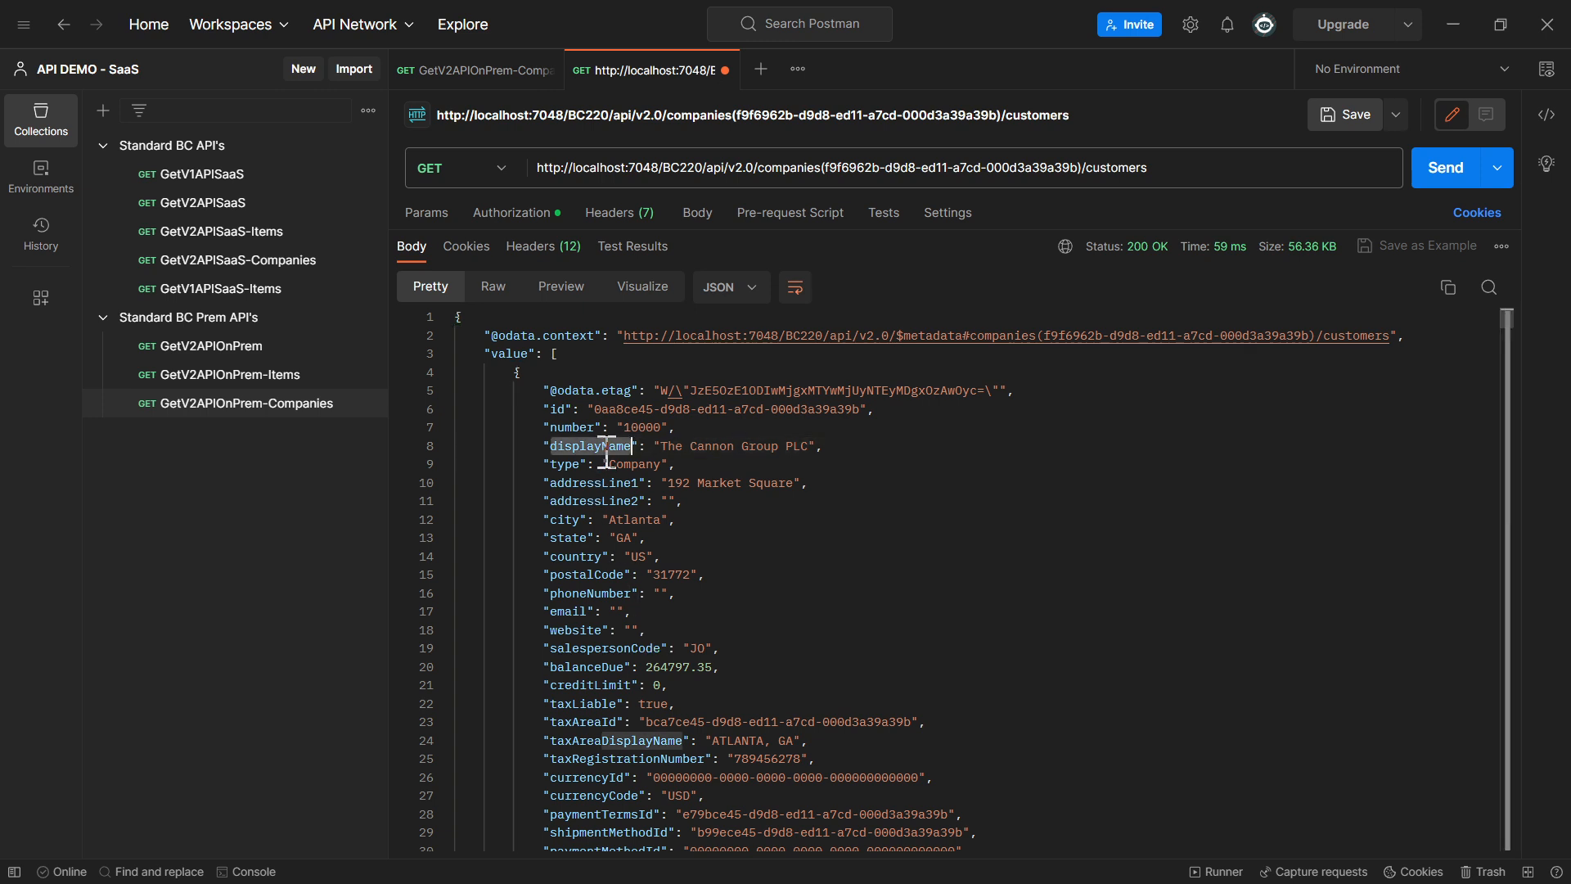
# Append /?$filter=contains(displayName,'The') to the customers request URL
pyautogui.click(1227, 168)
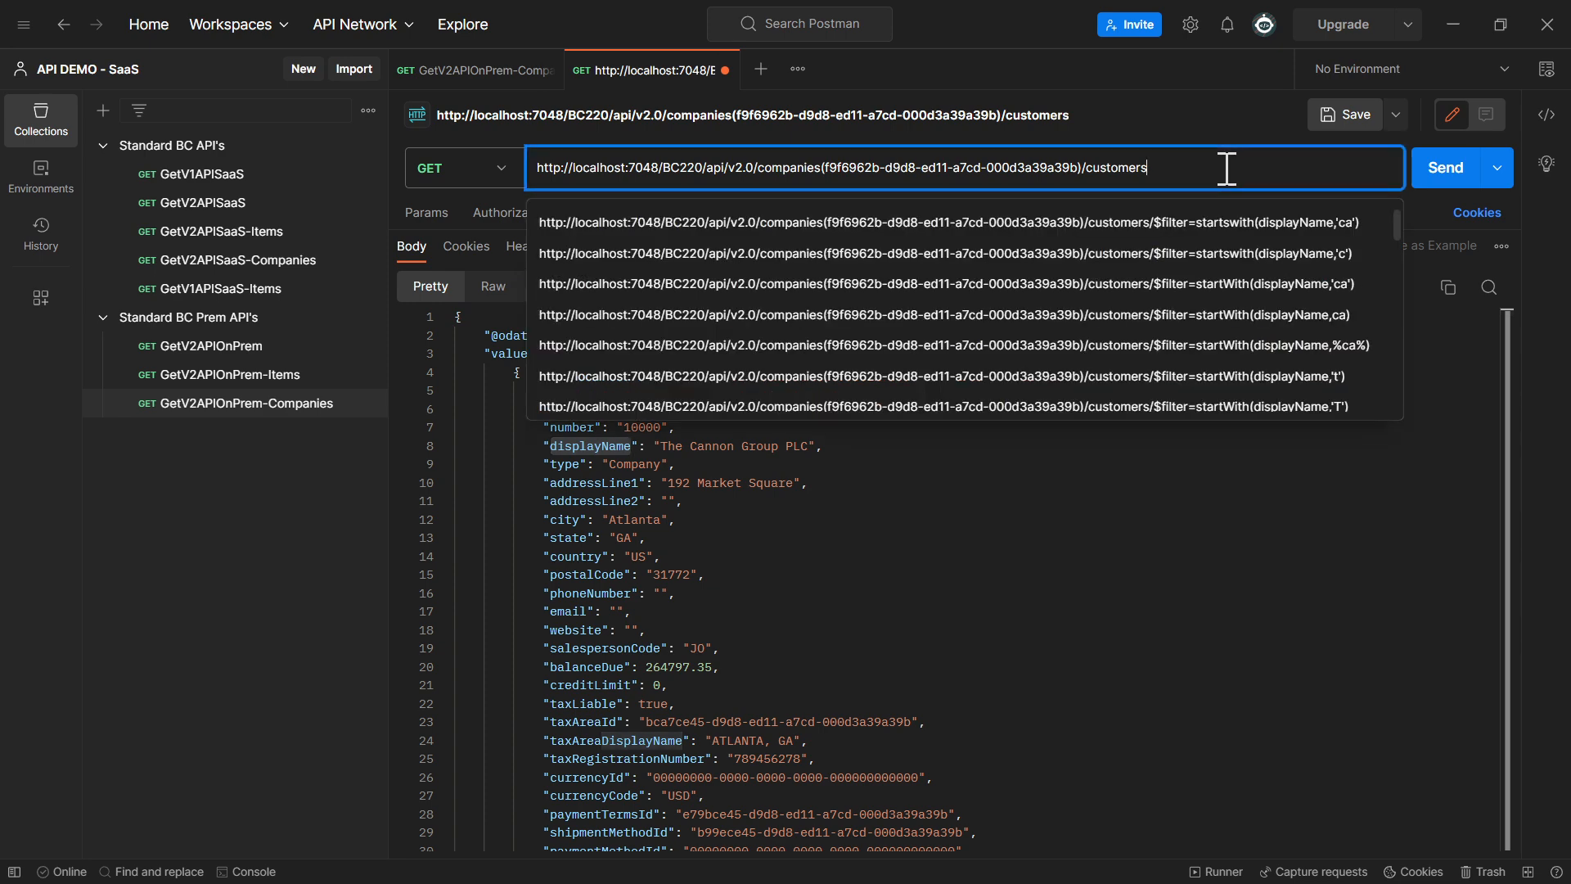
pyautogui.write('/?')
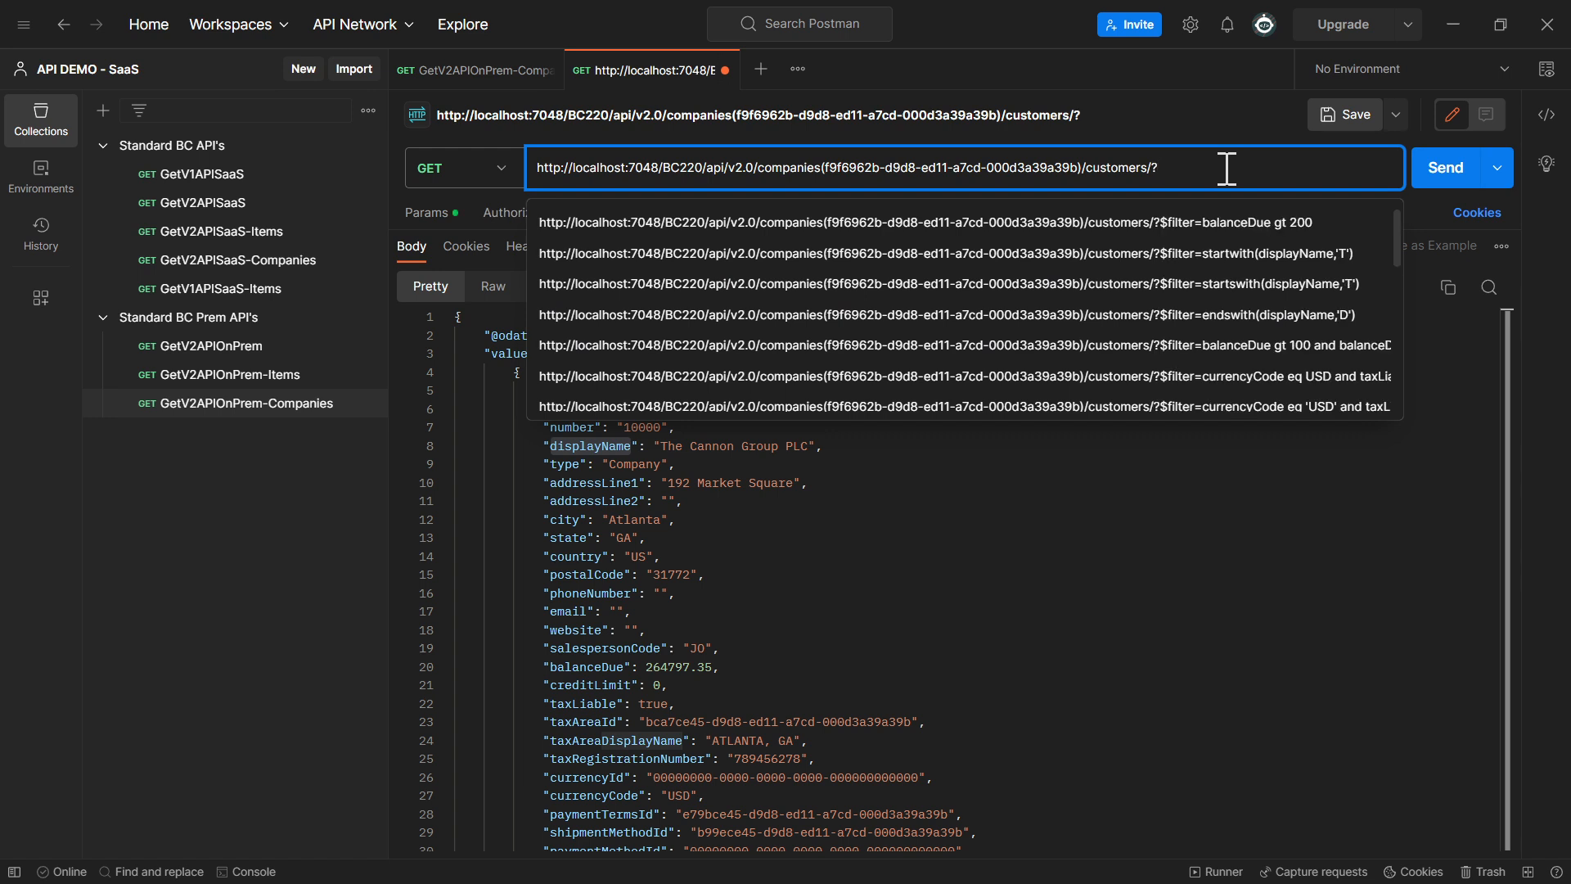
pyautogui.write('$filter=contains')
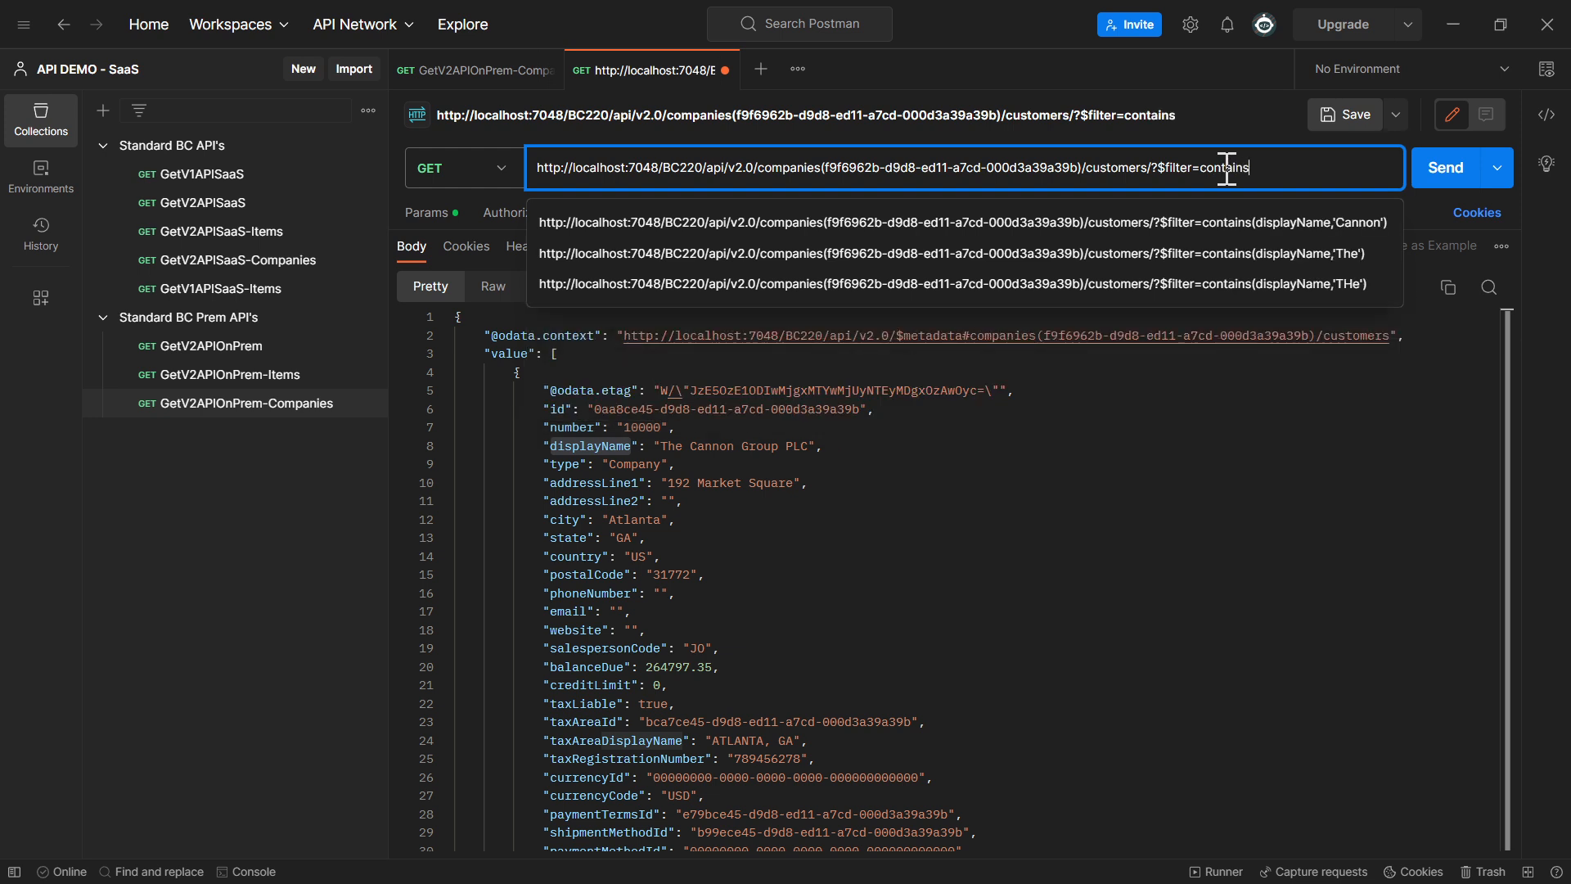
pyautogui.write('(displayName')
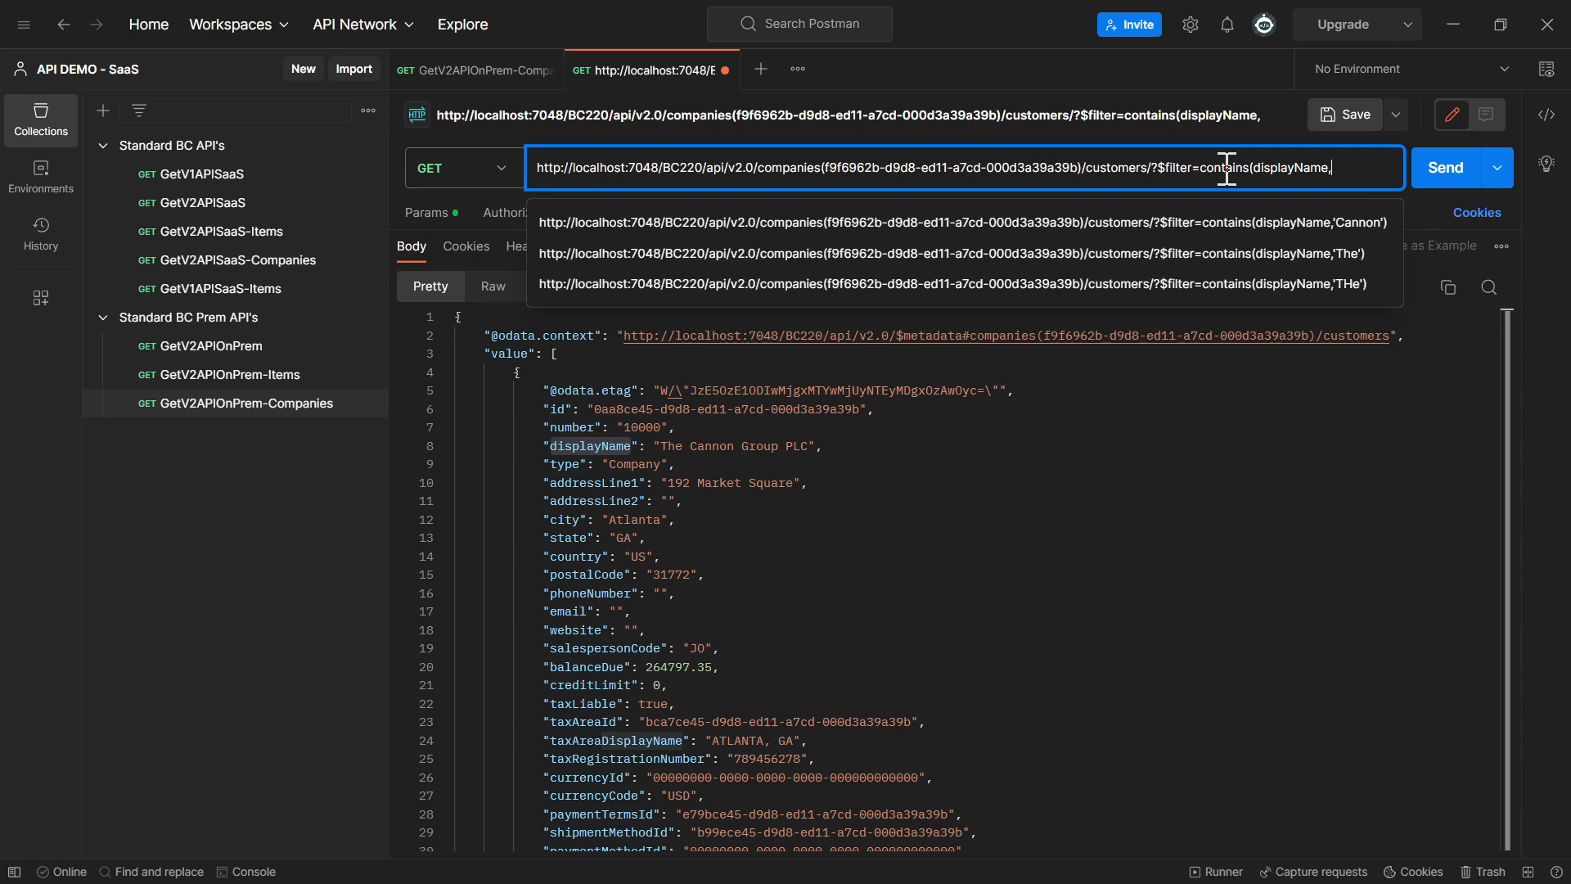
pyautogui.write(",'The")
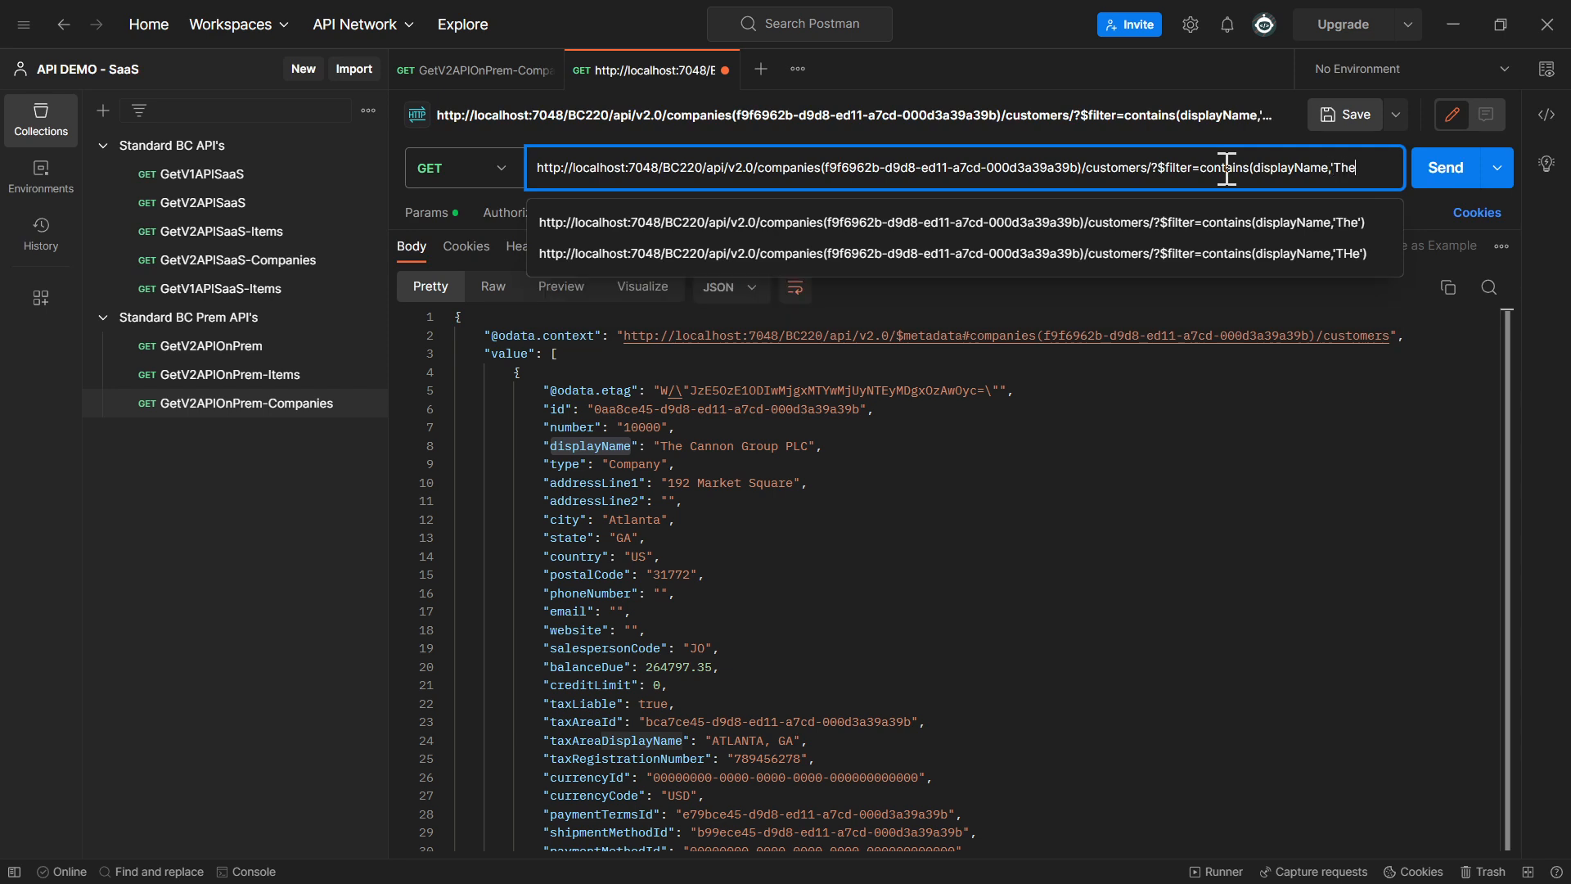
pyautogui.write("')")
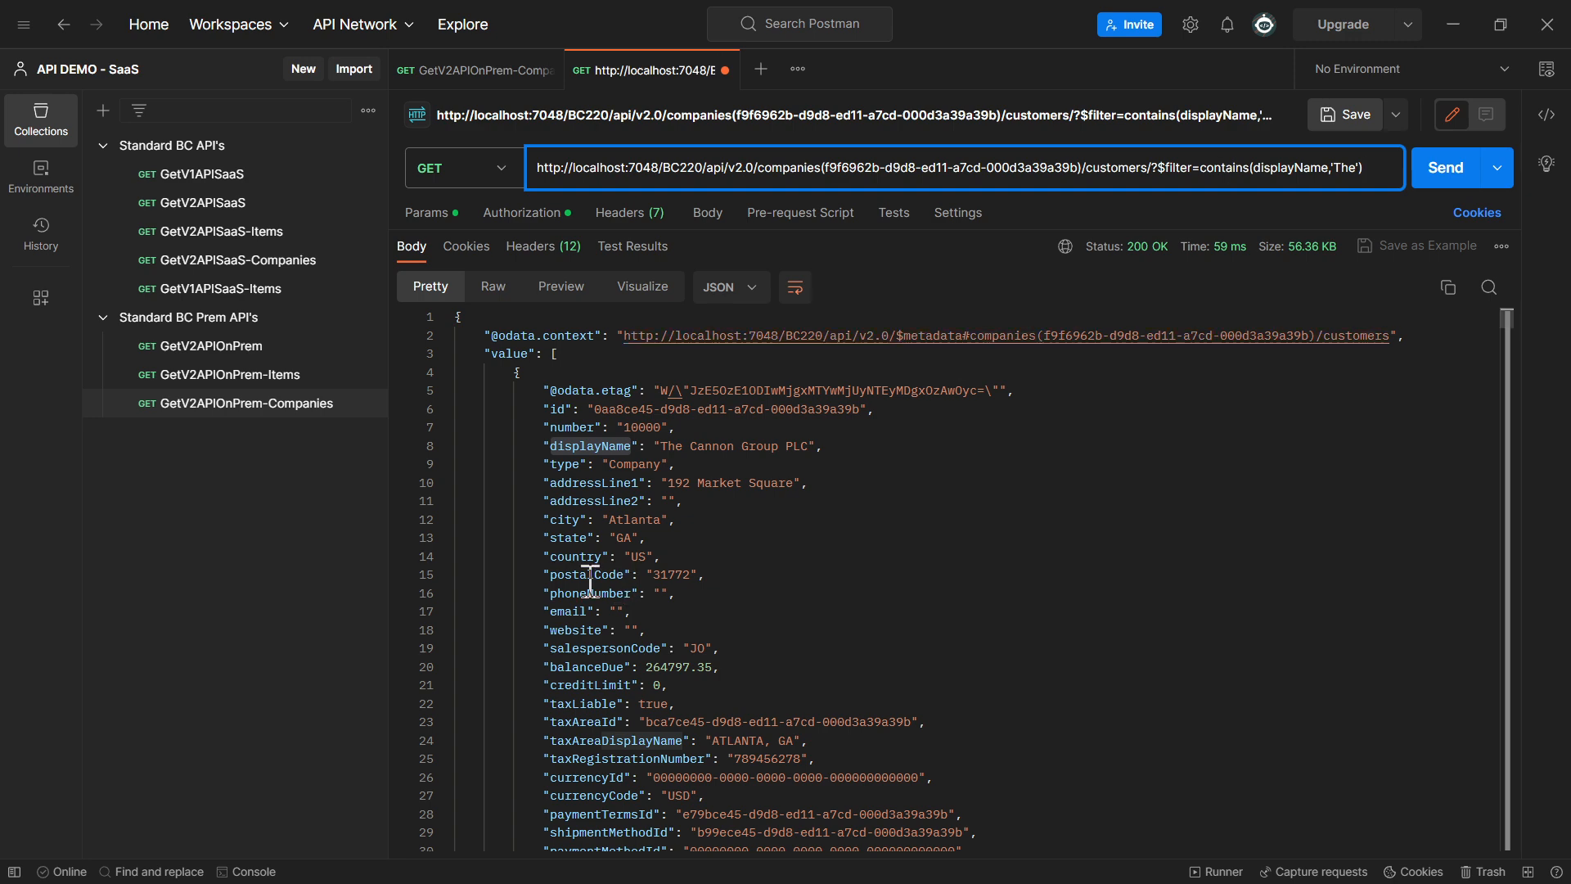
# Send the contains request and check the display names of the returned customers, collapsing and expanding their records
pyautogui.scroll(-3, 609, 624)
pyautogui.scroll(-3, 609, 624)
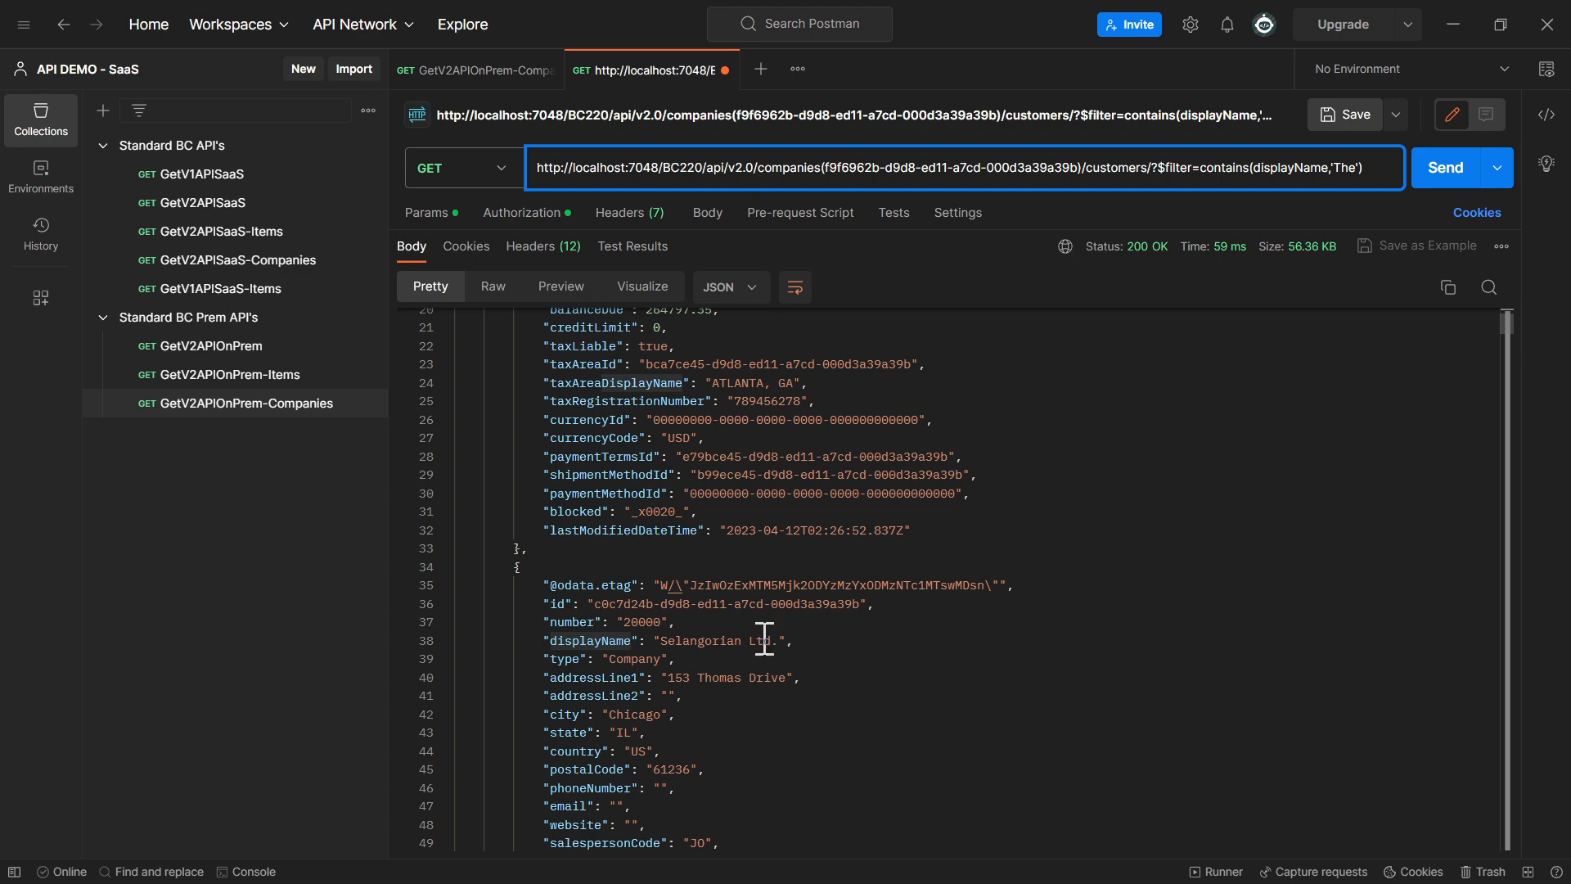
pyautogui.click(1445, 176)
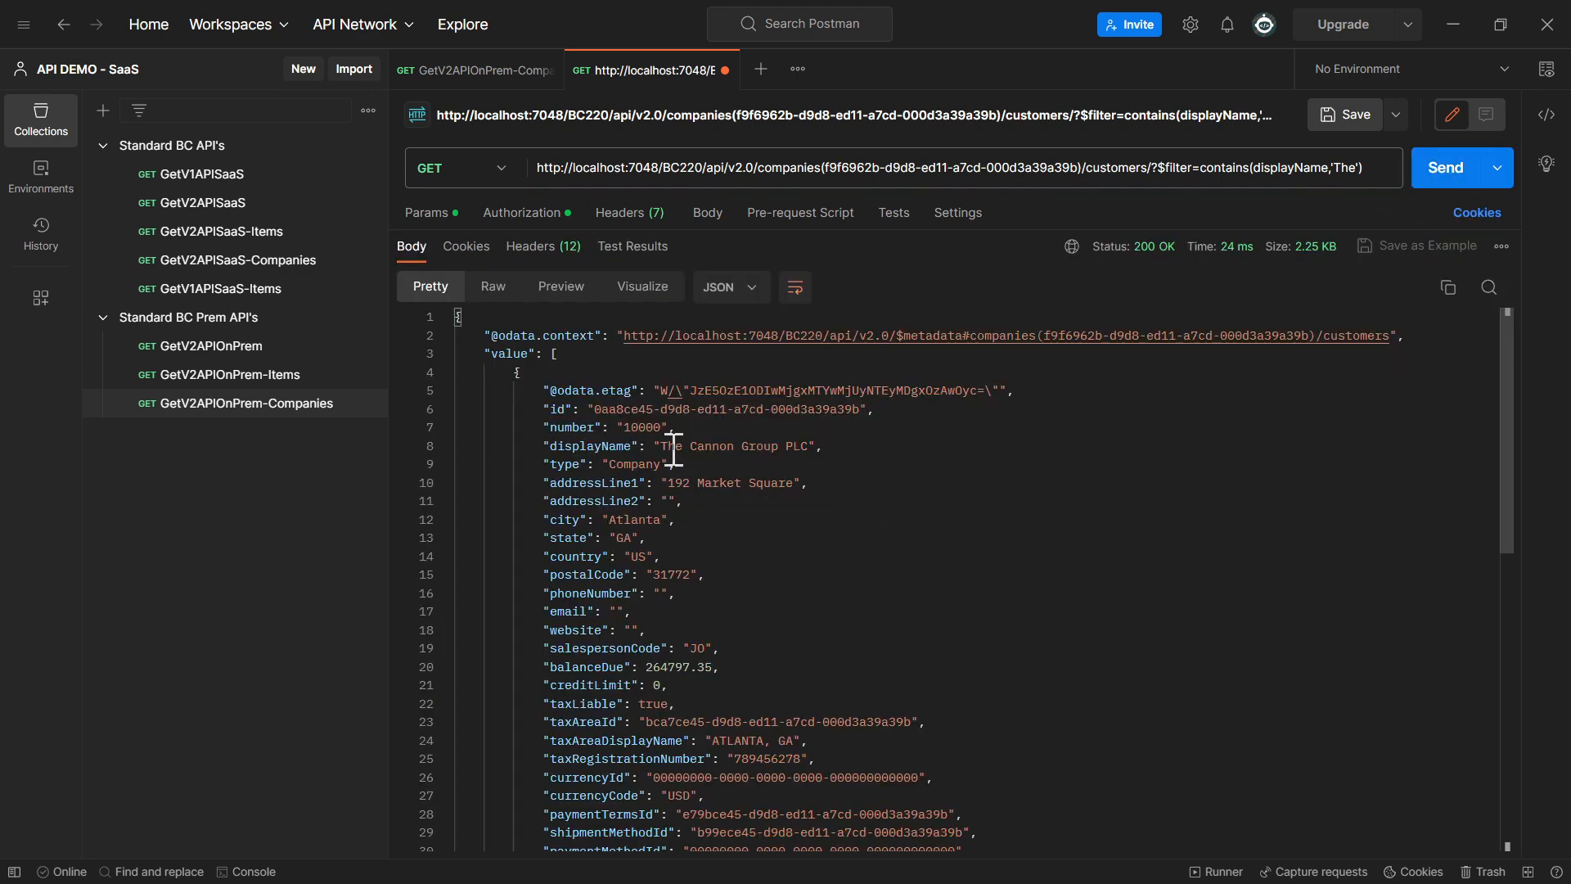
pyautogui.moveTo(661, 446); pyautogui.dragTo(810, 446)
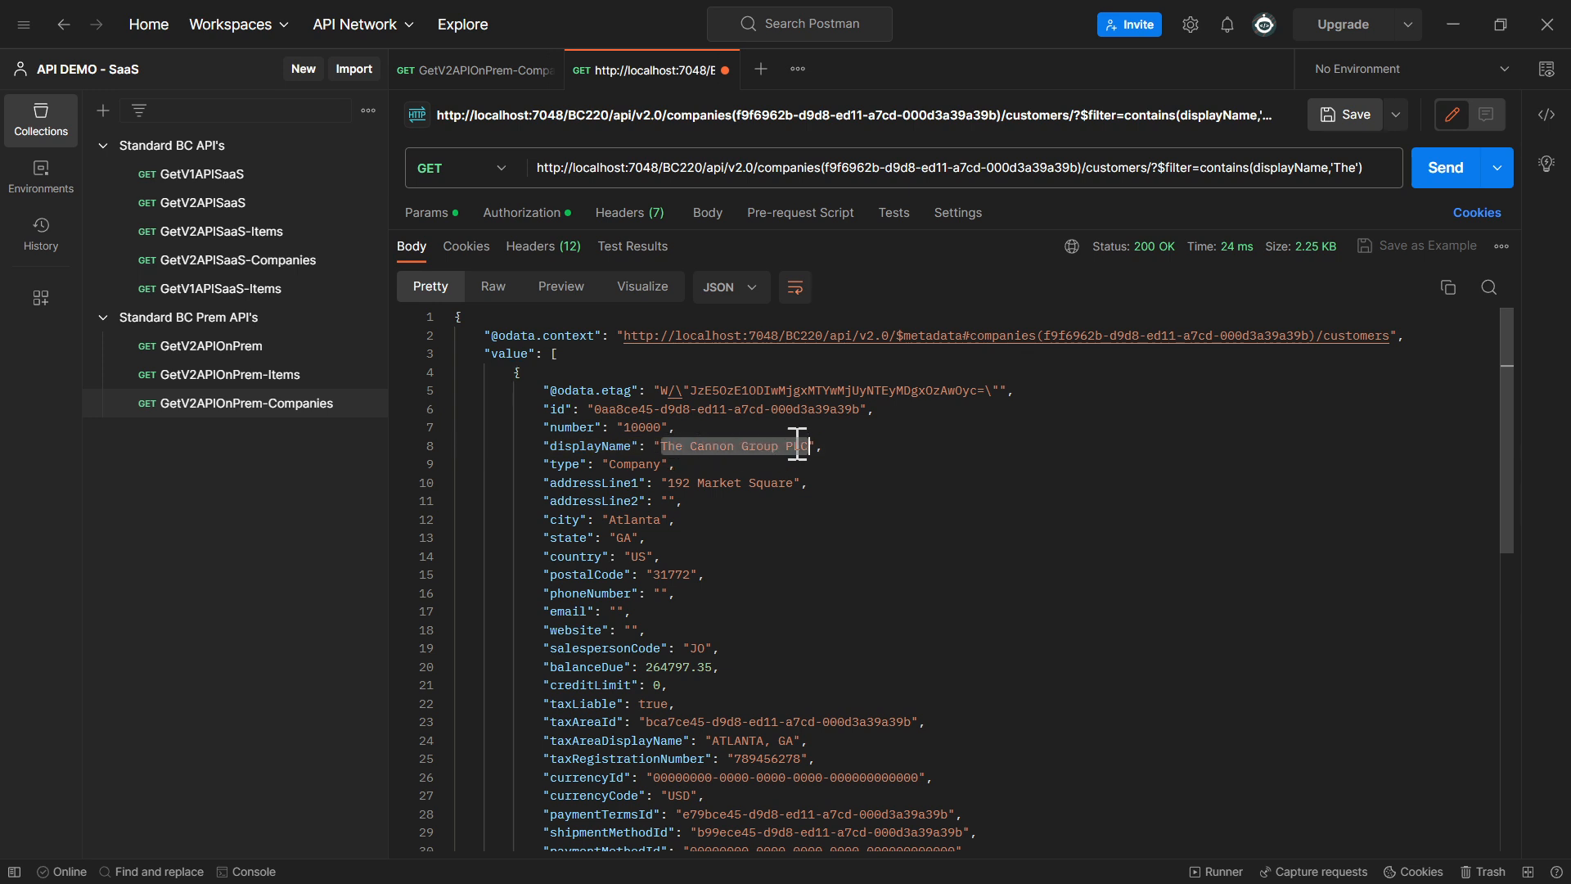
pyautogui.click(445, 373)
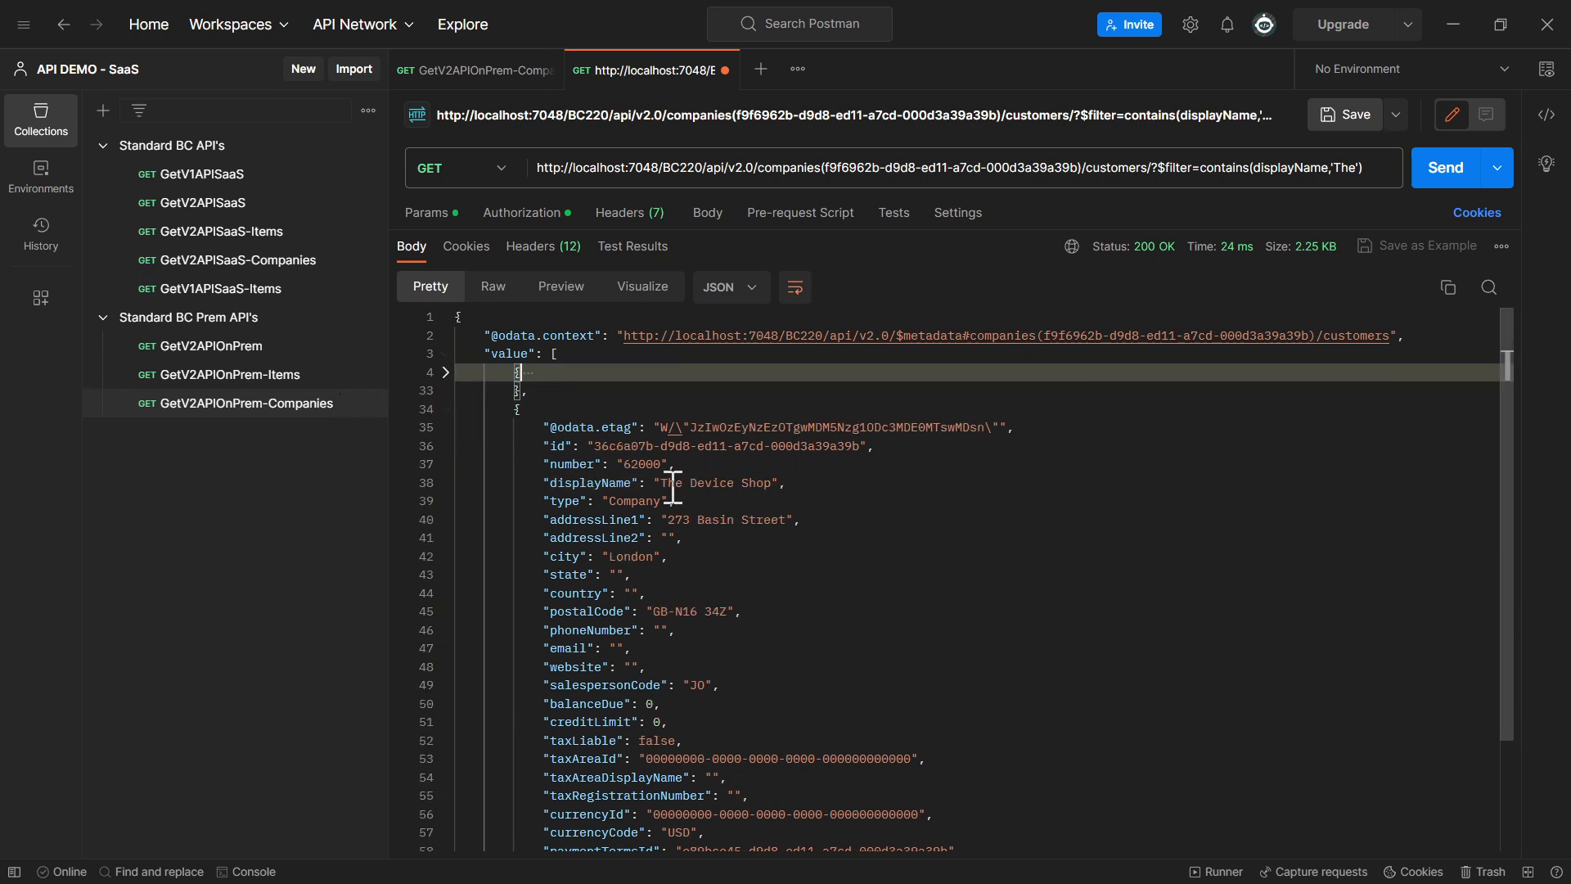
pyautogui.moveTo(669, 483); pyautogui.dragTo(750, 483)
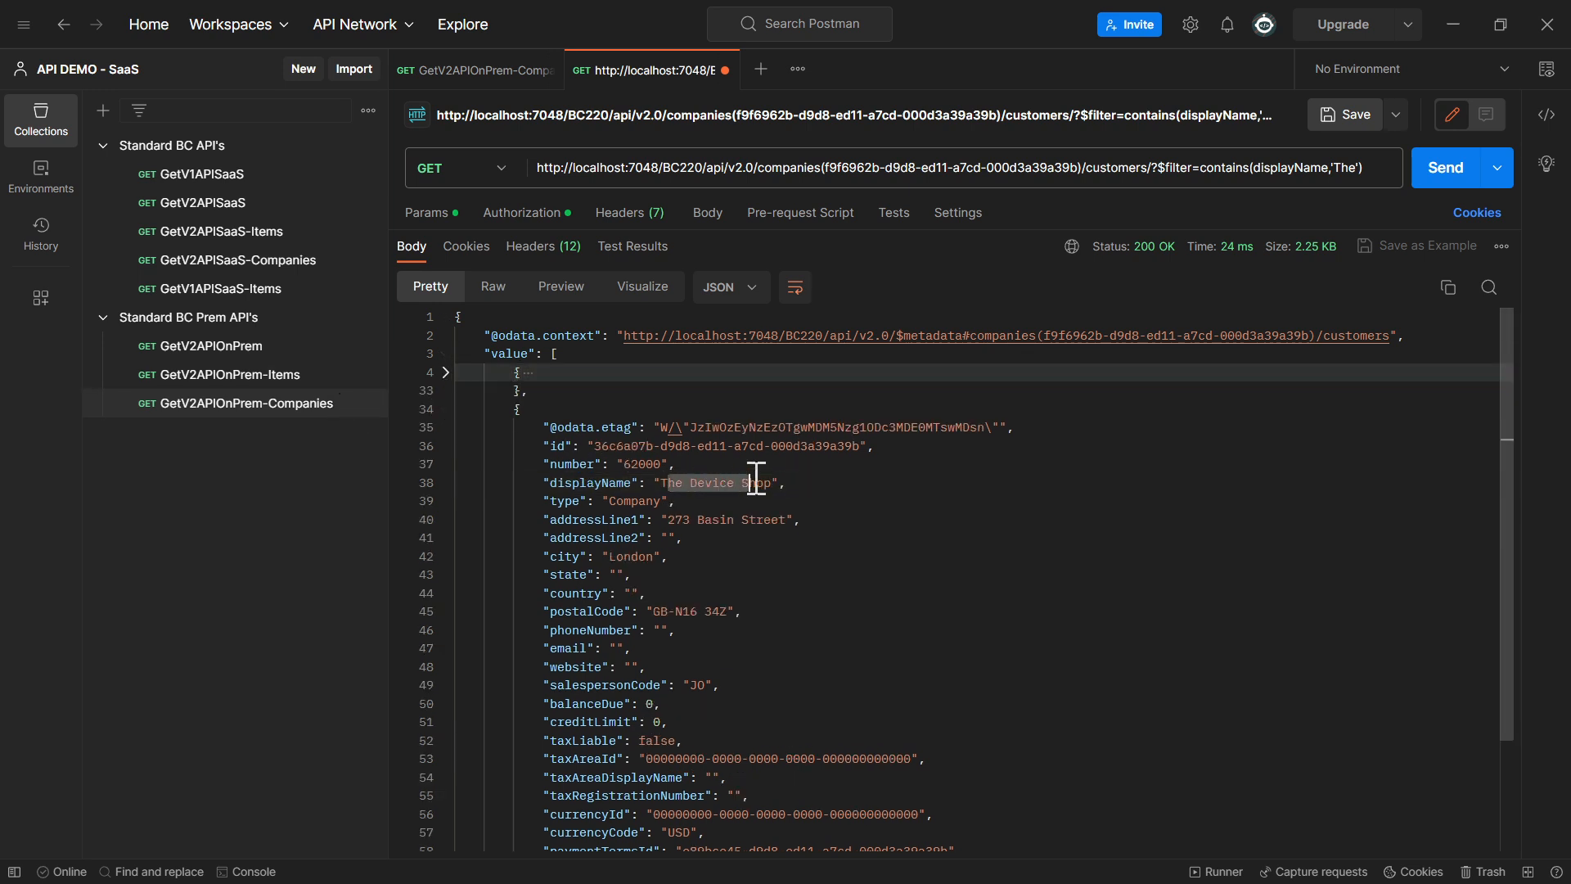
pyautogui.click(446, 409)
pyautogui.click(446, 409)
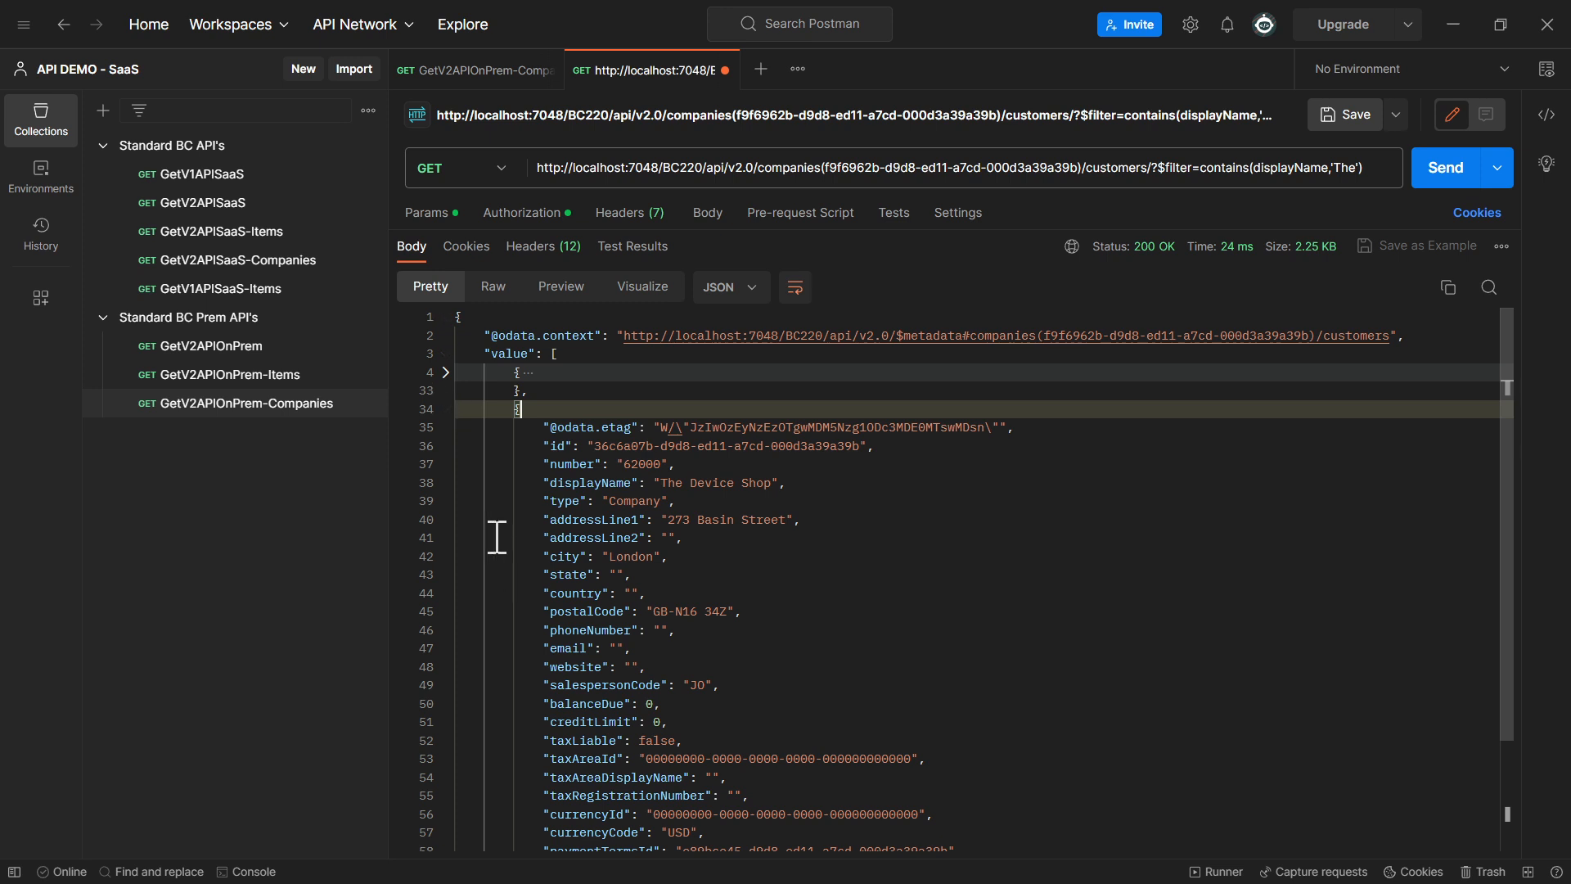
pyautogui.click(446, 372)
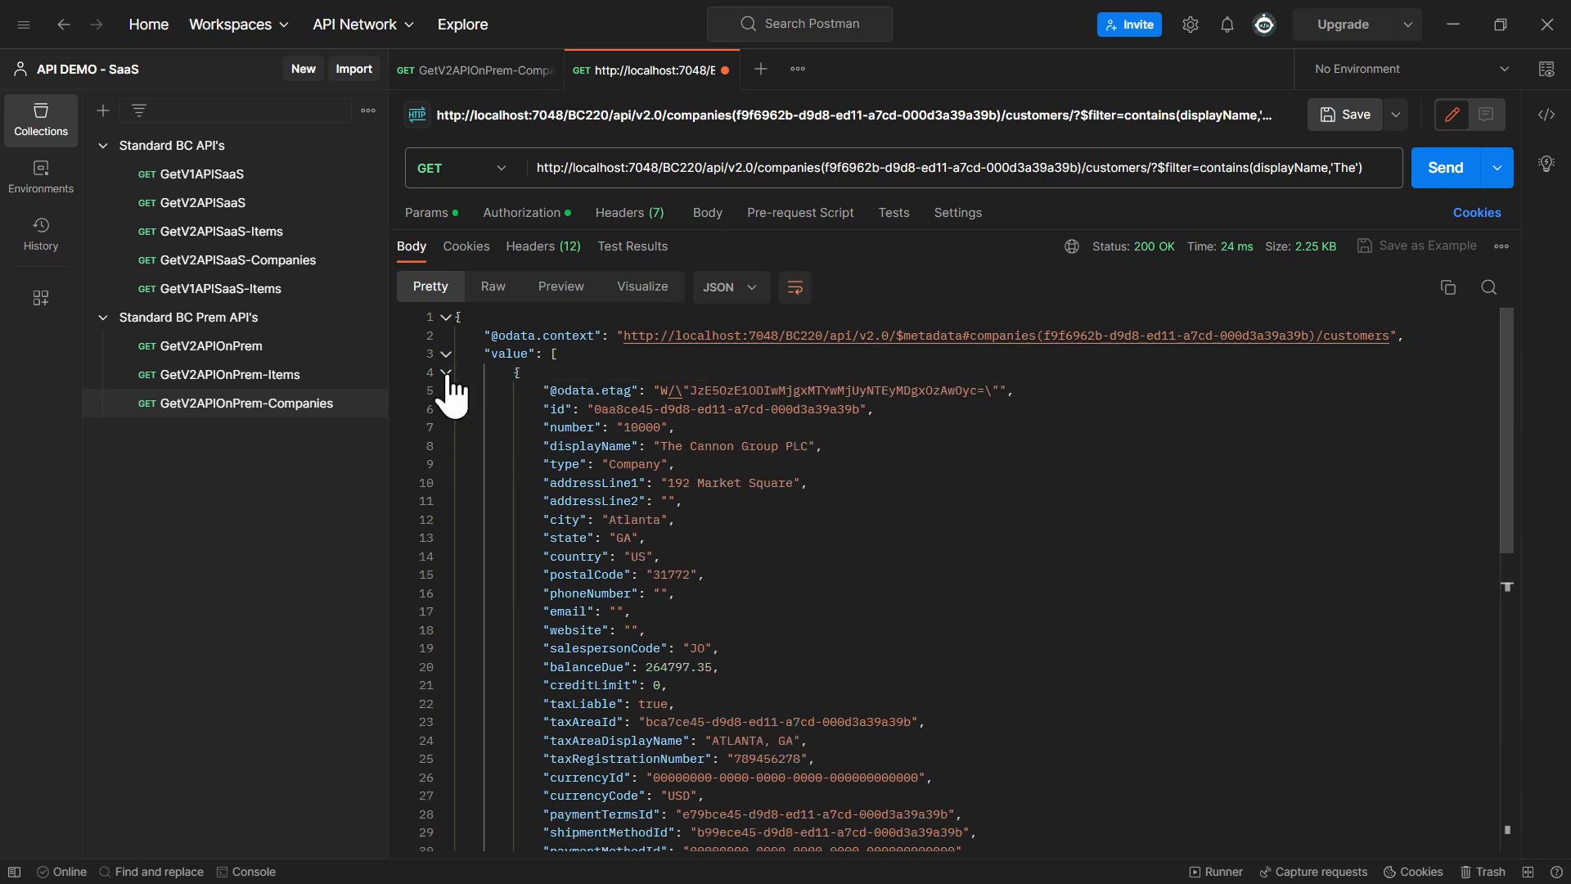
# Change the contains search text to Group, send the request and inspect the returned customer record
pyautogui.doubleClick(761, 447)
pyautogui.hotkey('ctrl', 'c')
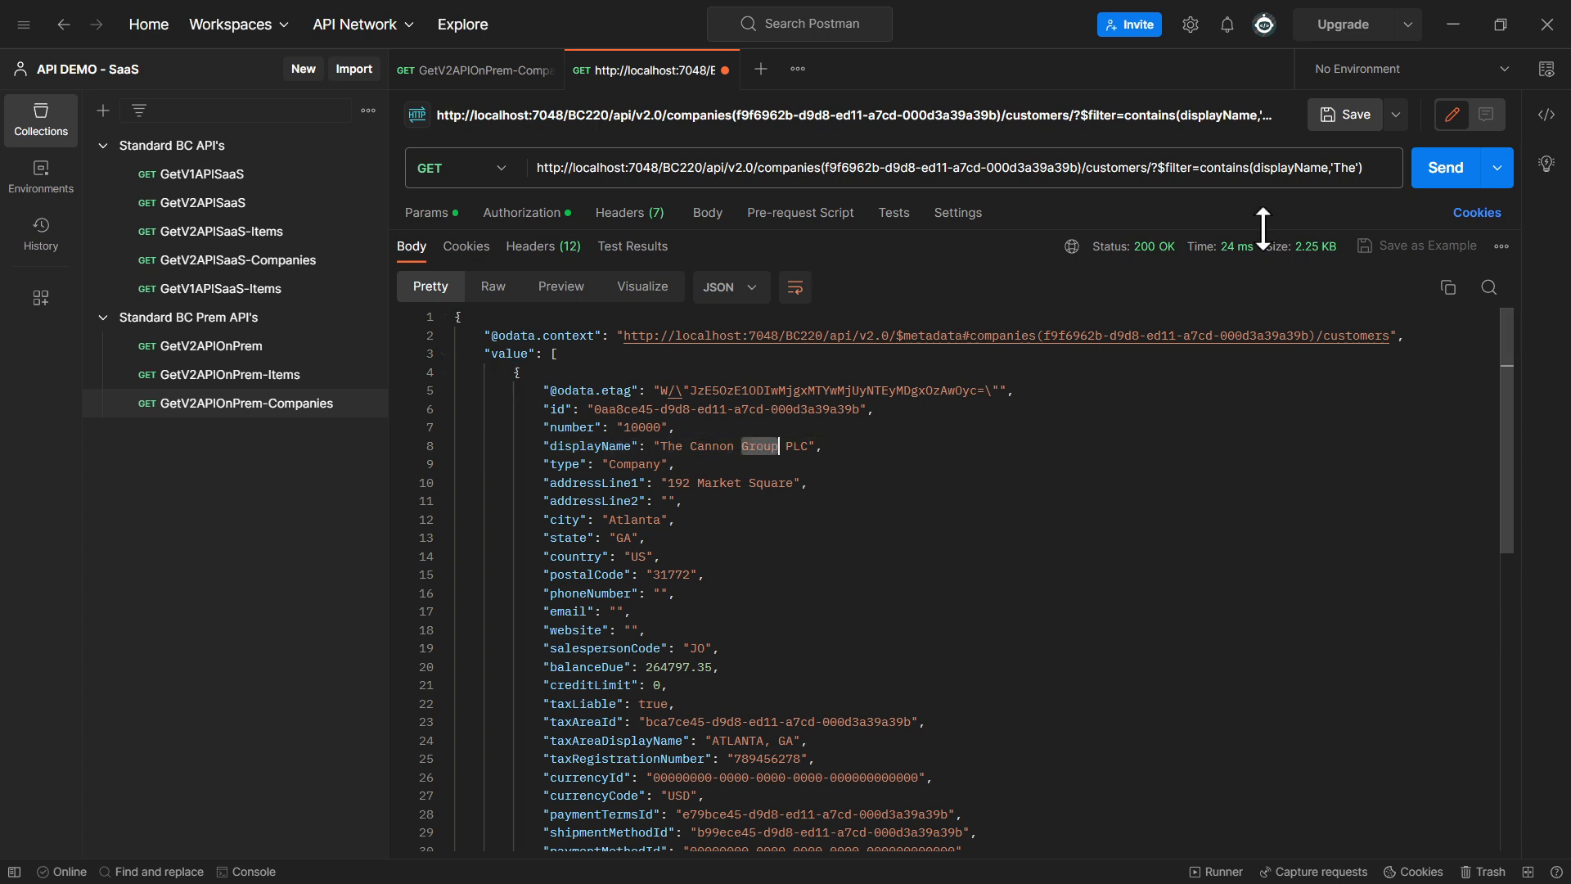
pyautogui.doubleClick(1347, 181)
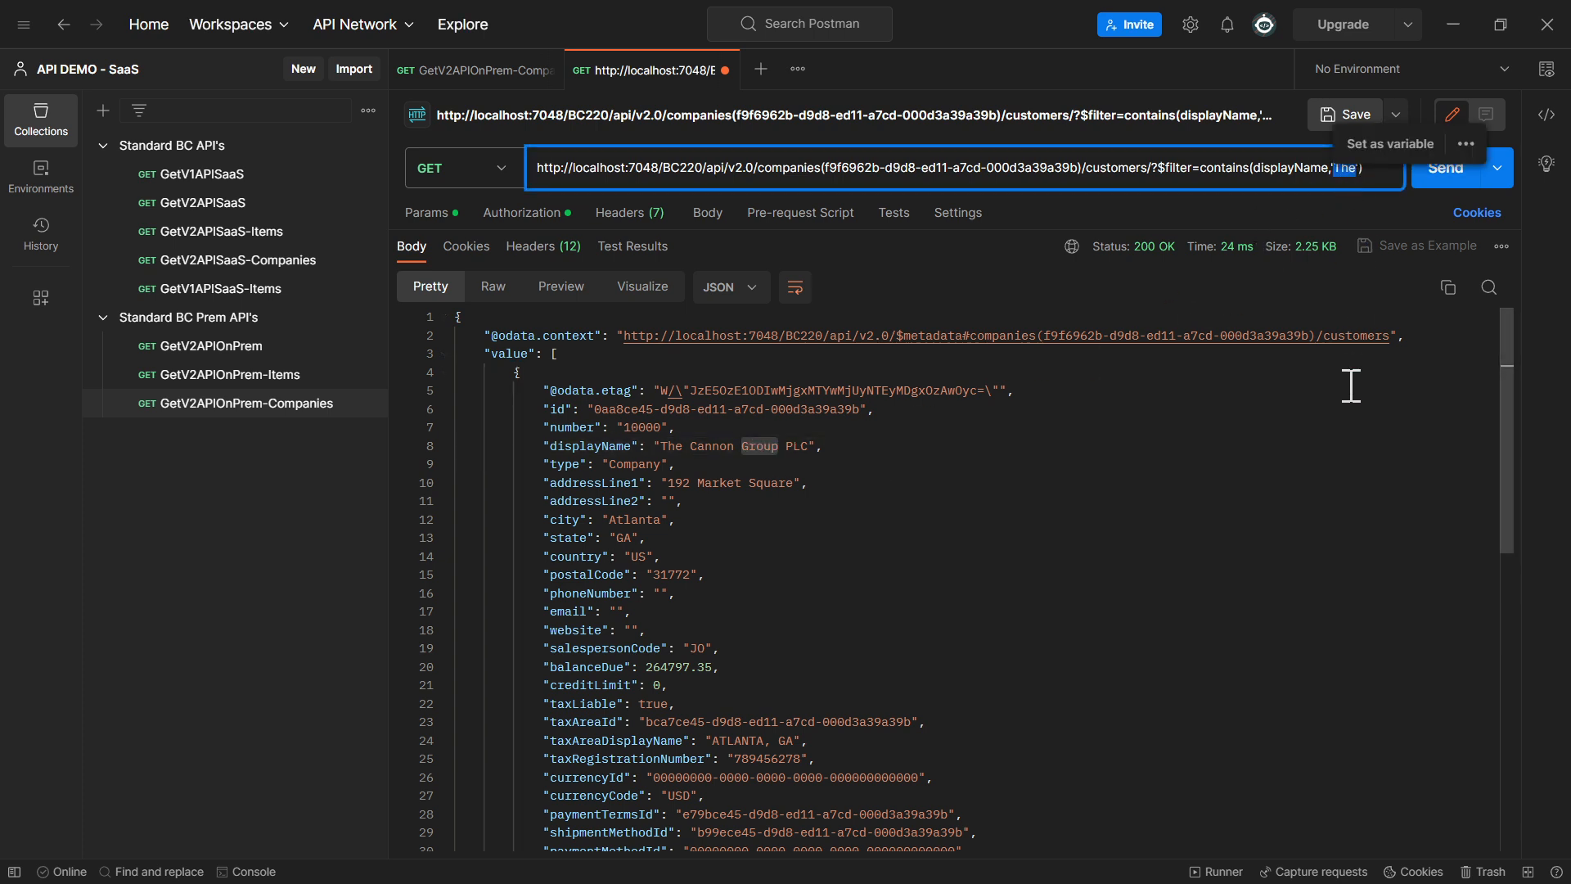
pyautogui.hotkey('ctrl', 'v')
pyautogui.click(1446, 180)
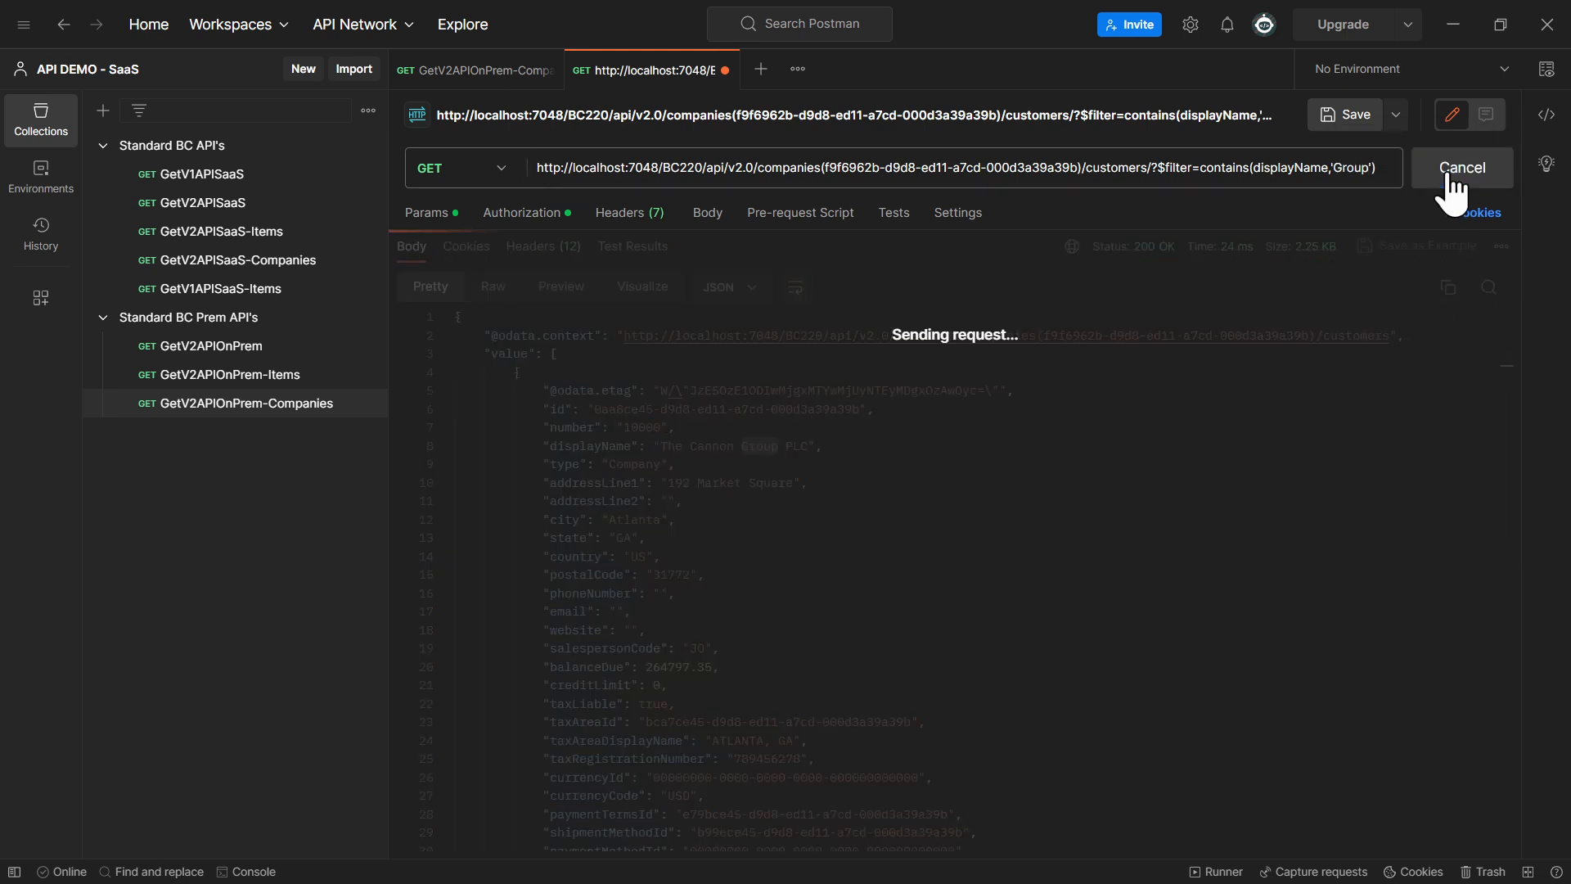
pyautogui.click(775, 460)
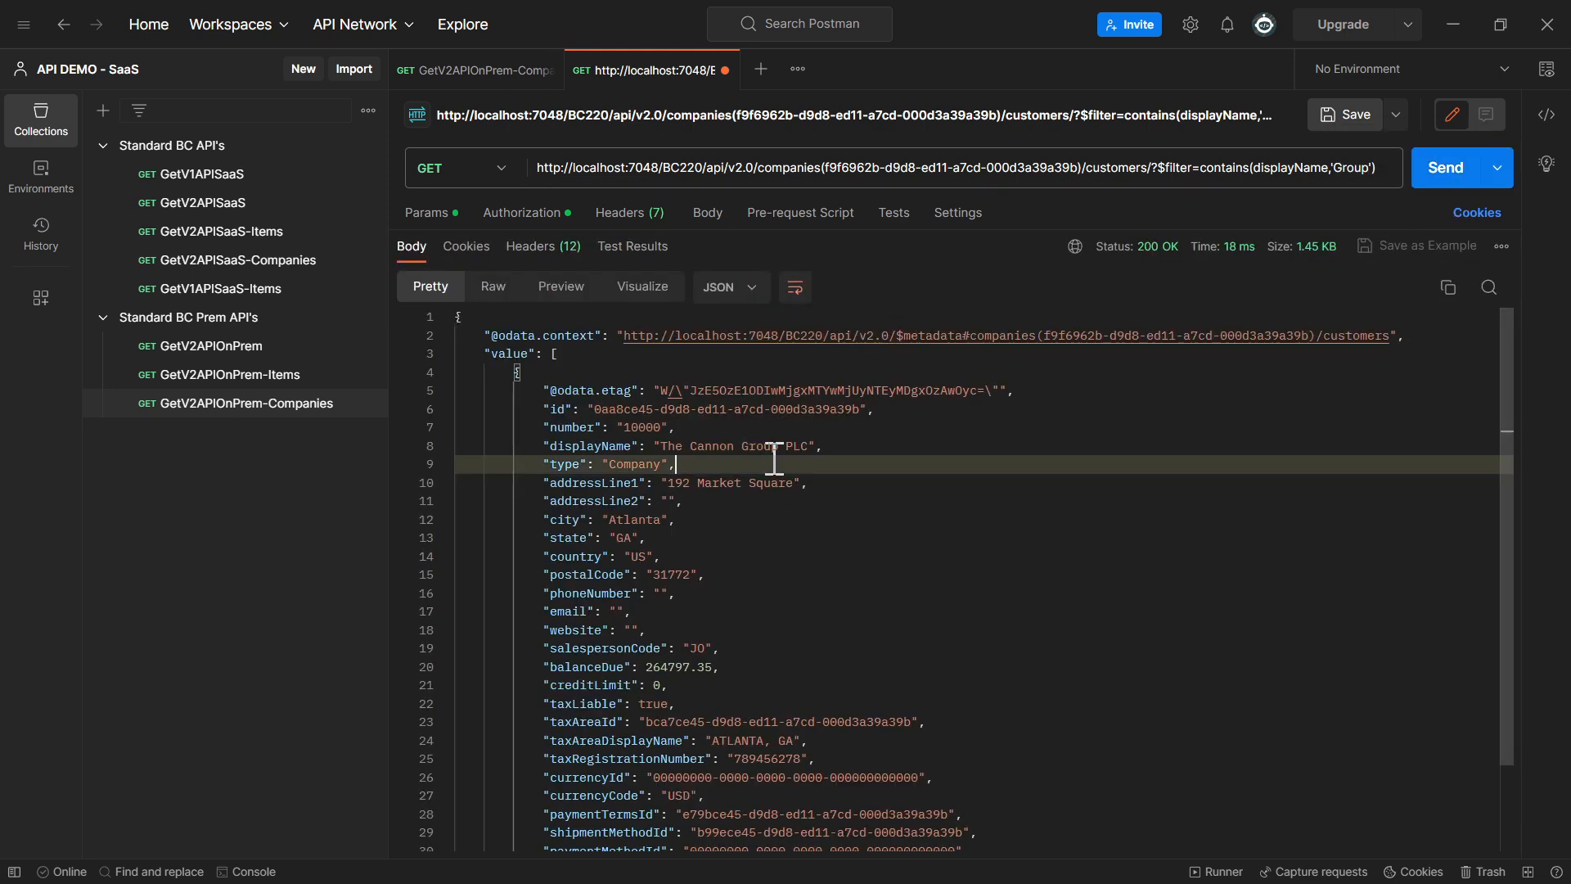
pyautogui.click(446, 372)
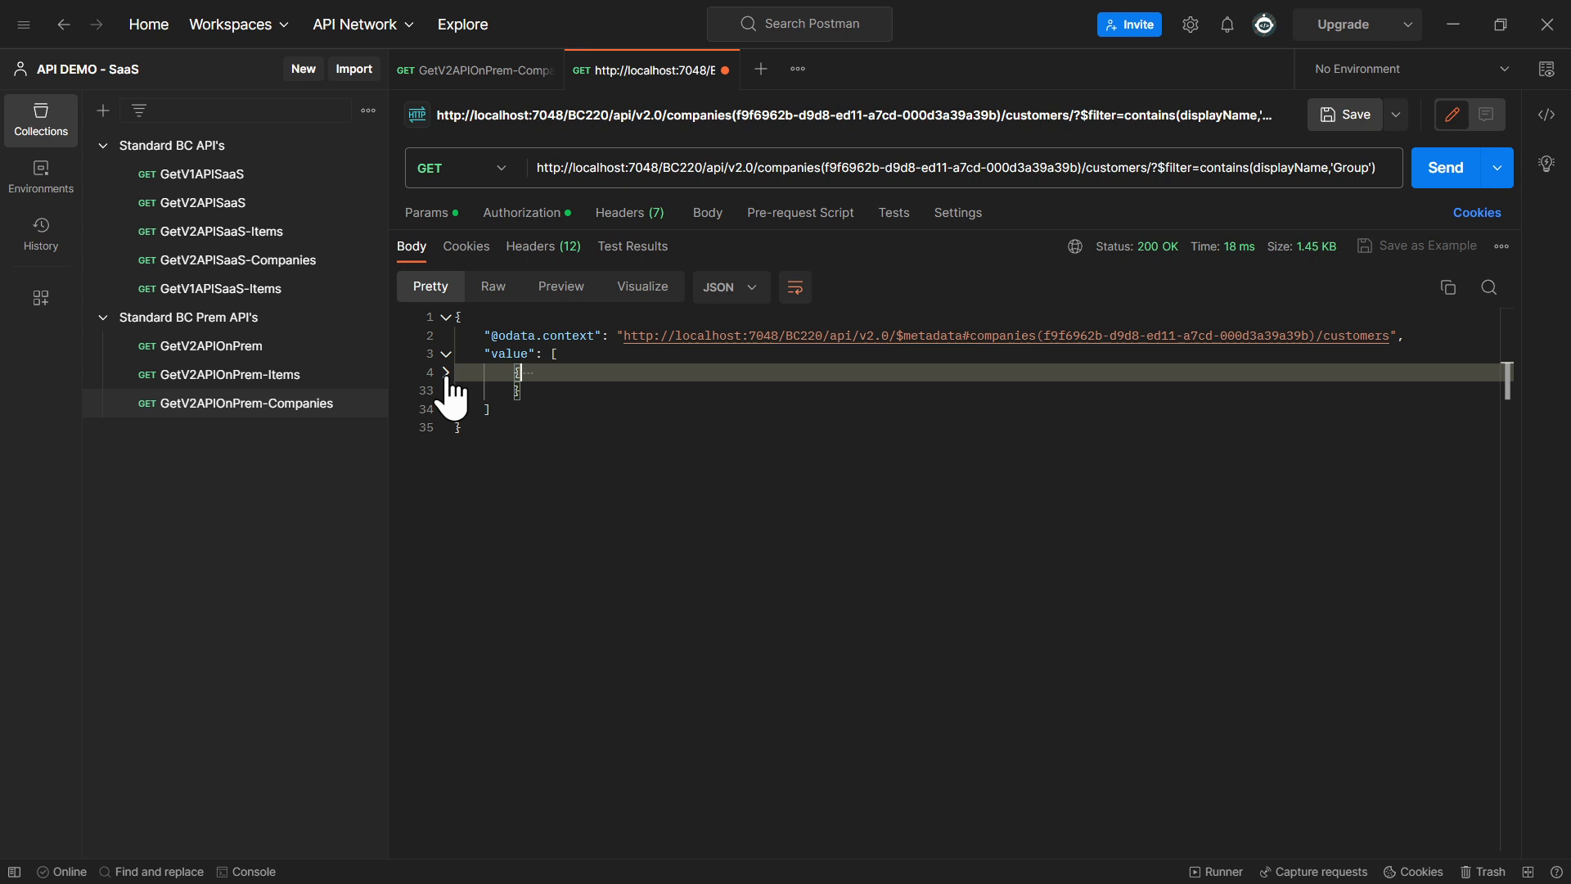
pyautogui.click(446, 372)
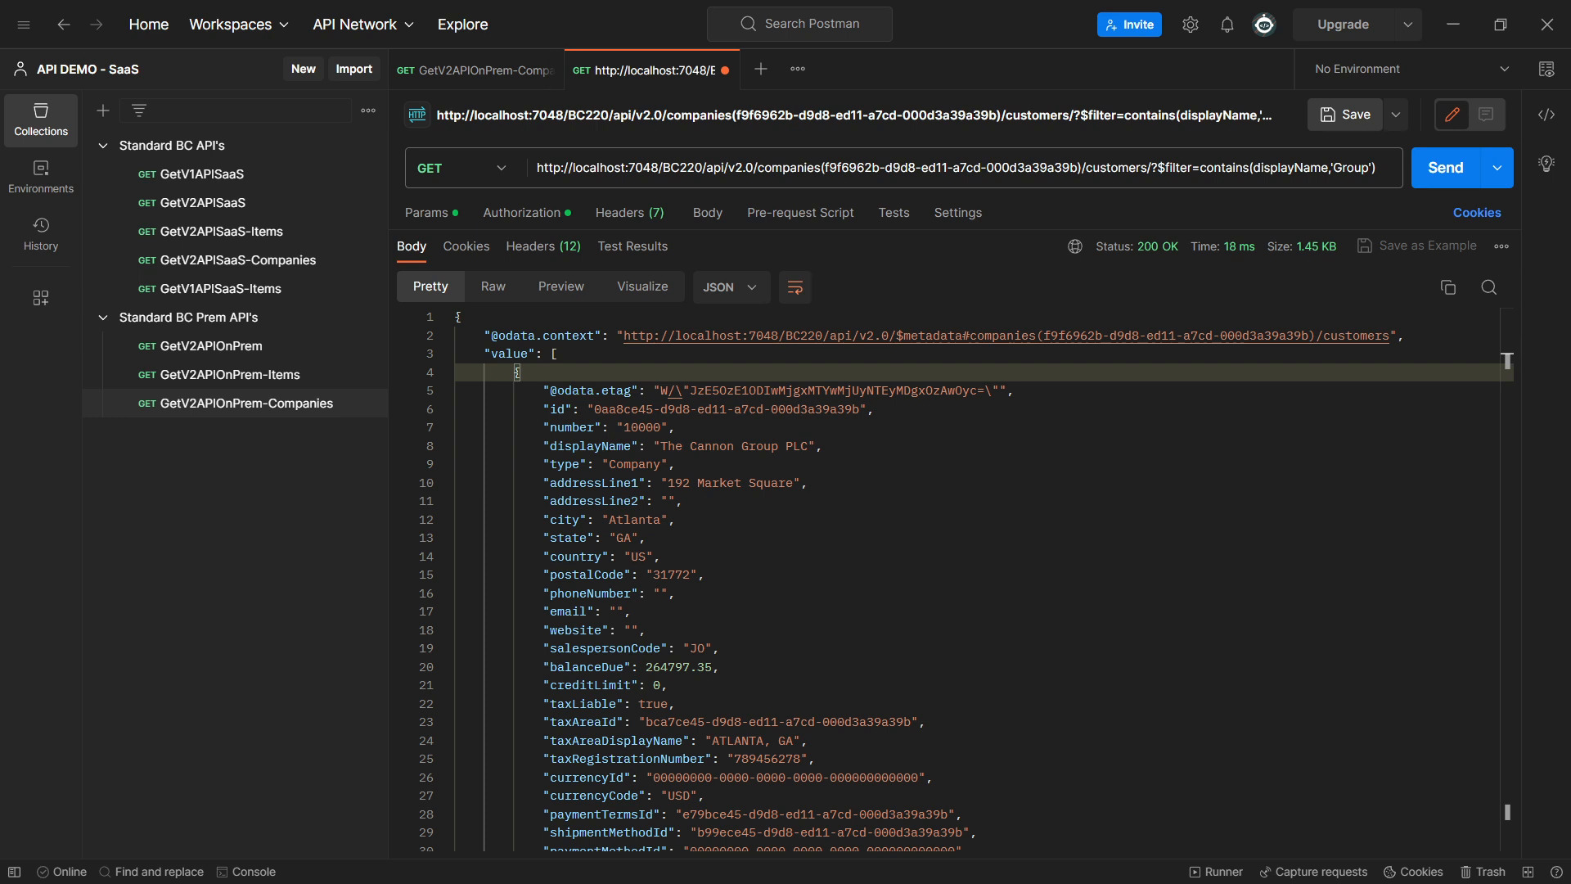
# Change the filter to startswith(displayName,'th'), send the request and collapse the returned customer records while checking their names
pyautogui.doubleClick(1235, 169)
pyautogui.write('startswith')
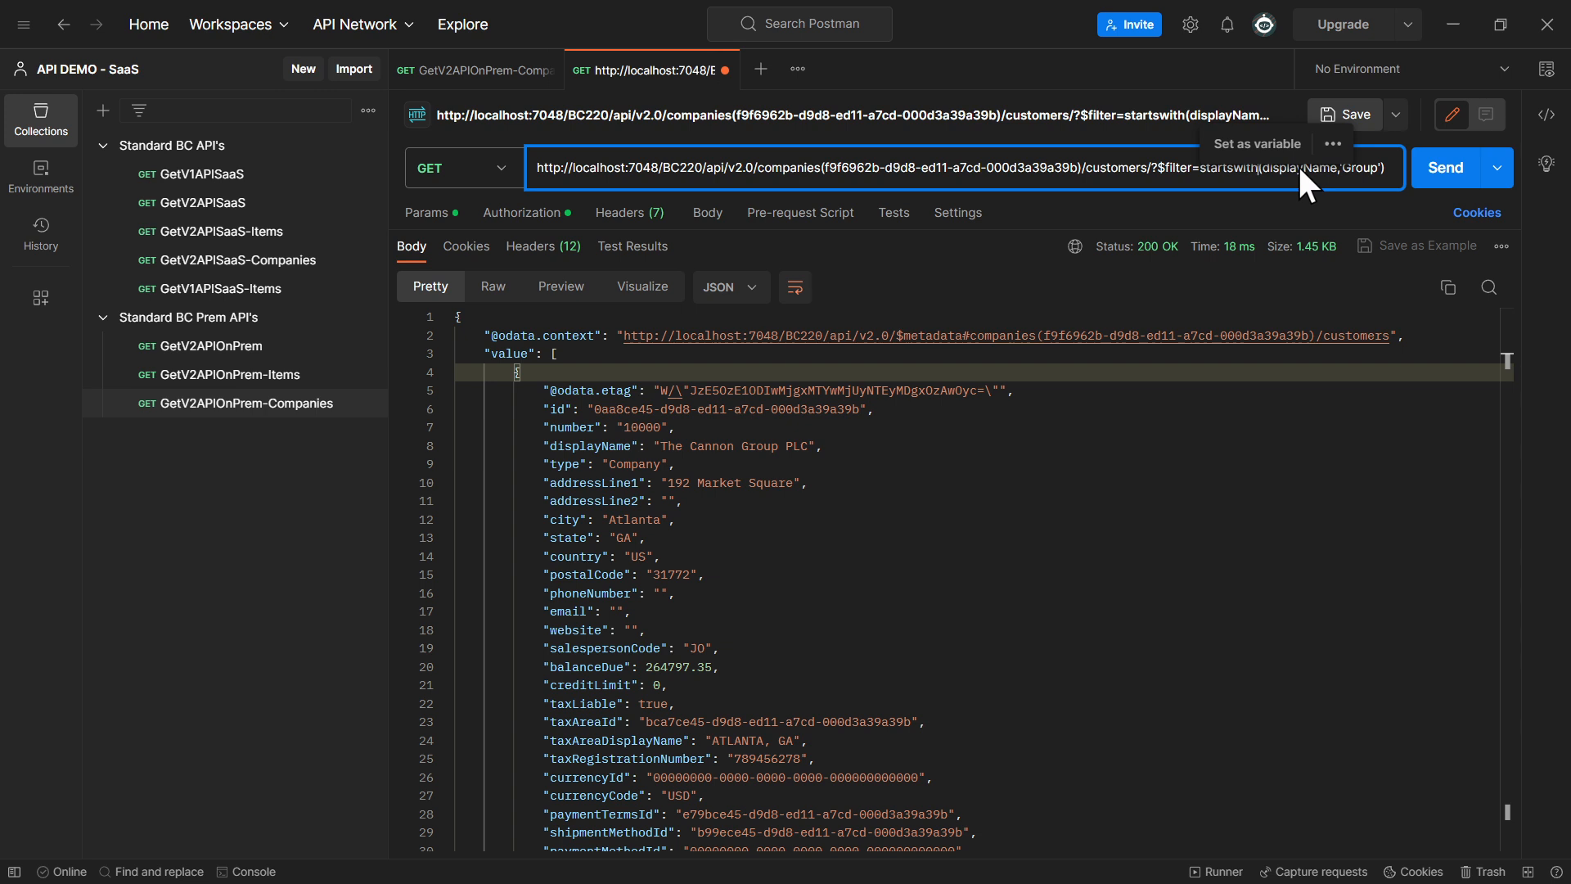
pyautogui.doubleClick(1361, 168)
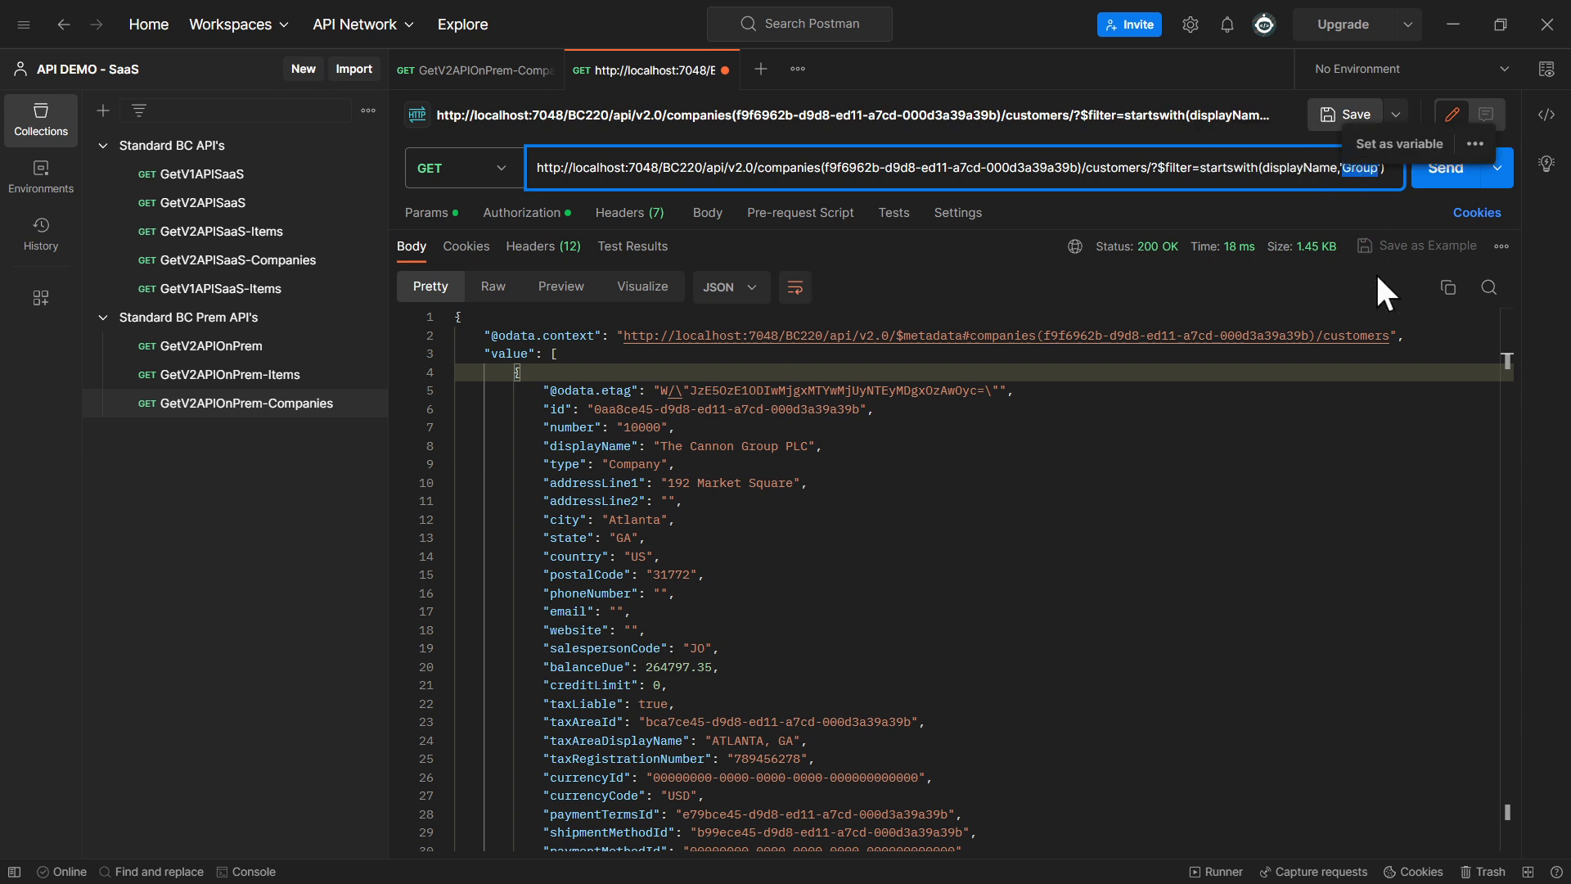
pyautogui.write('t')
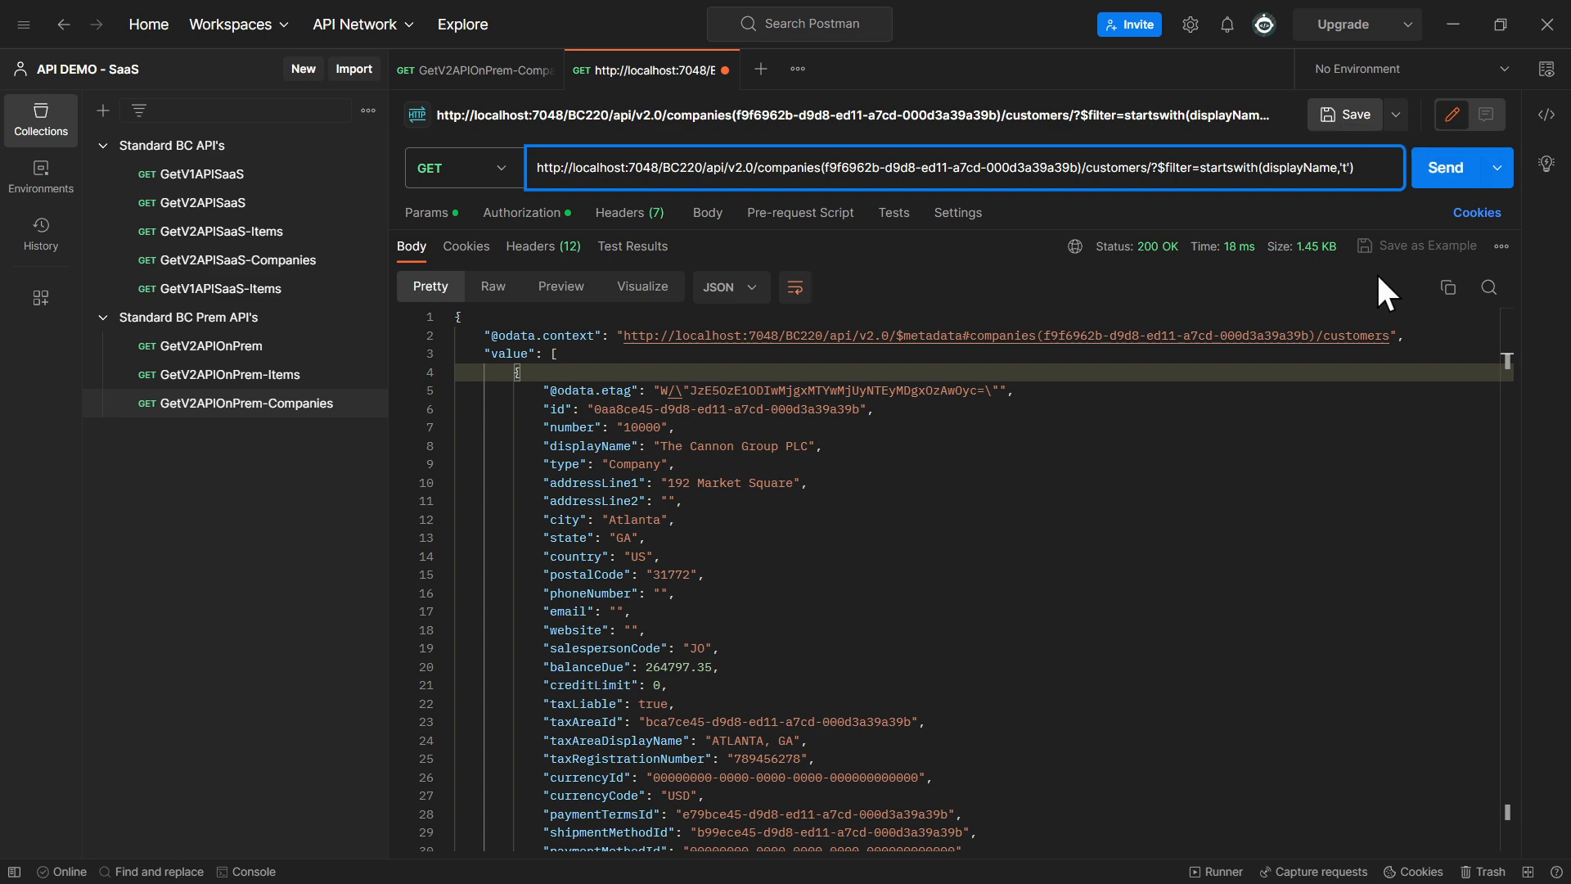
pyautogui.write('h')
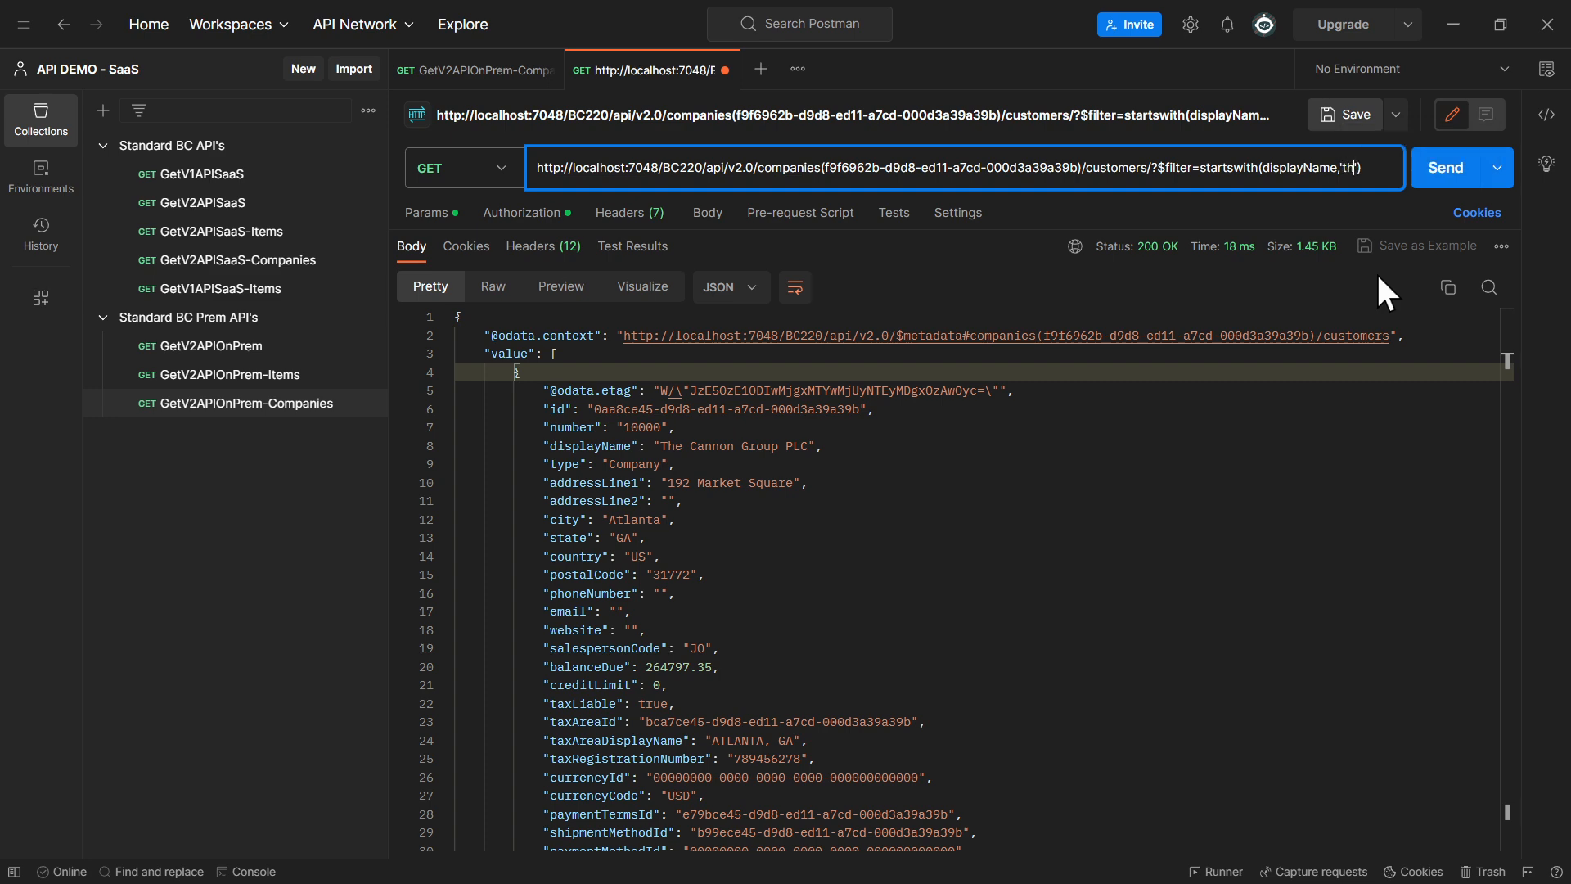
pyautogui.click(1456, 155)
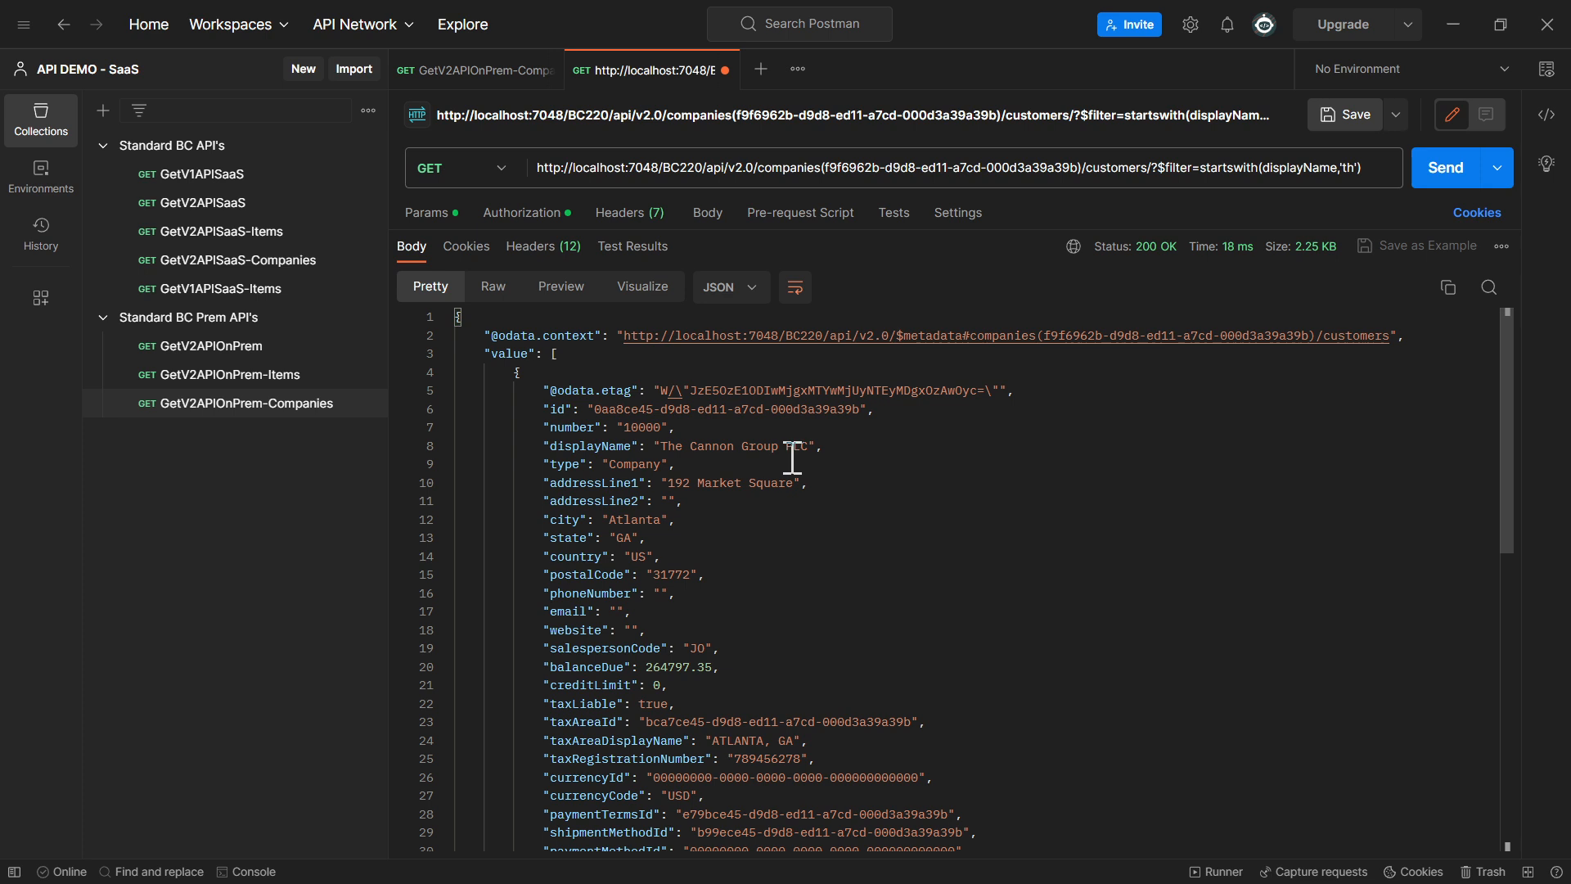
pyautogui.click(445, 372)
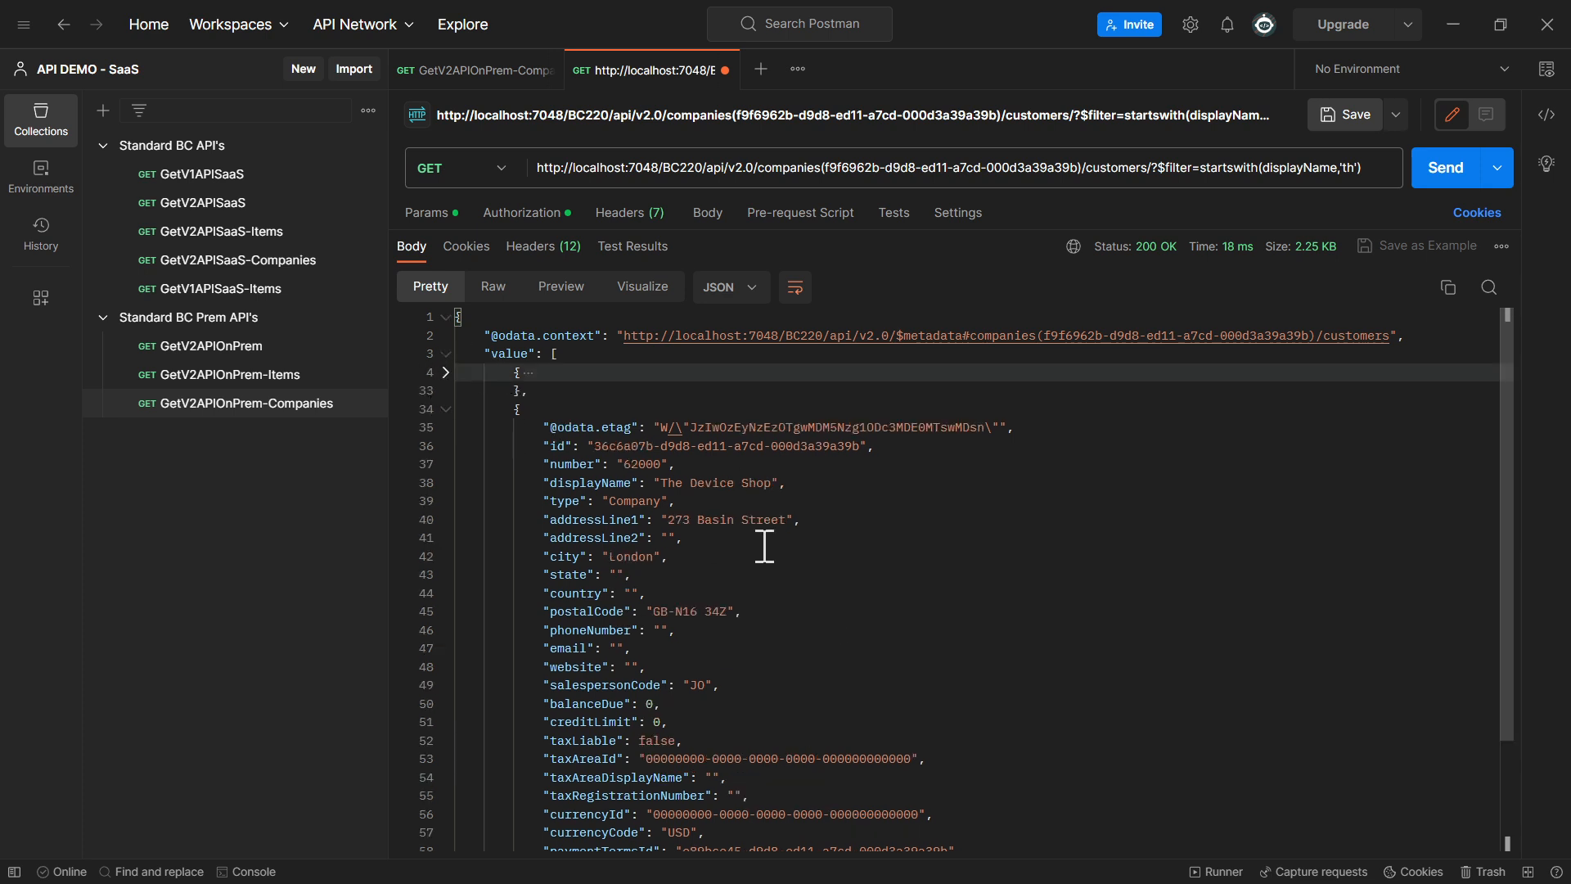
pyautogui.click(445, 409)
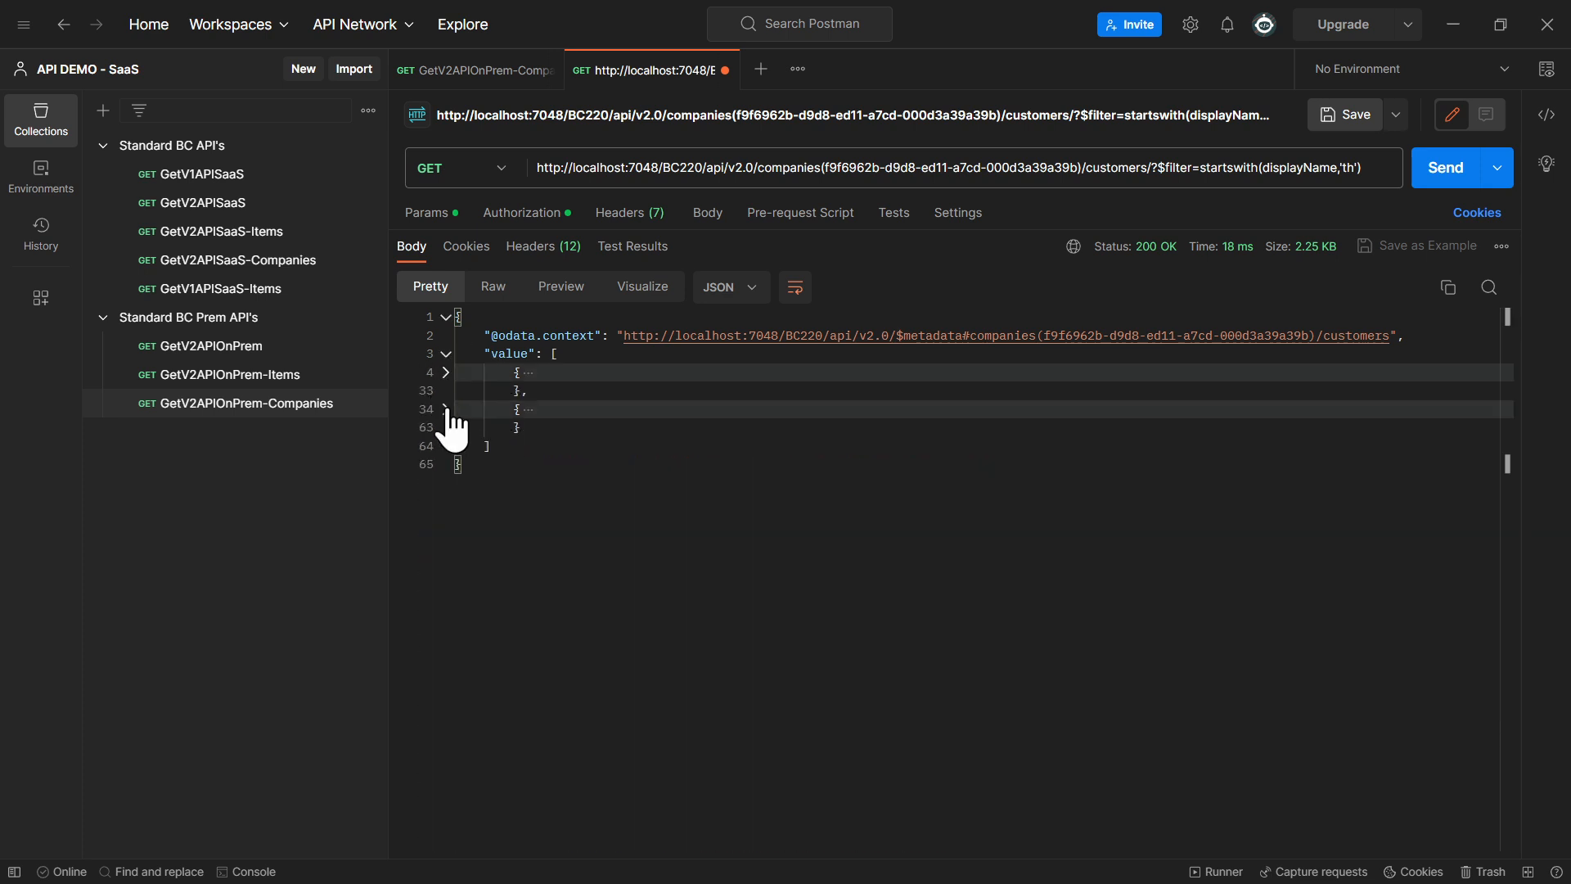
# Shorten the startswith text to 't', resend the request and check the initial letter of the returned display names
pyautogui.click(1350, 168)
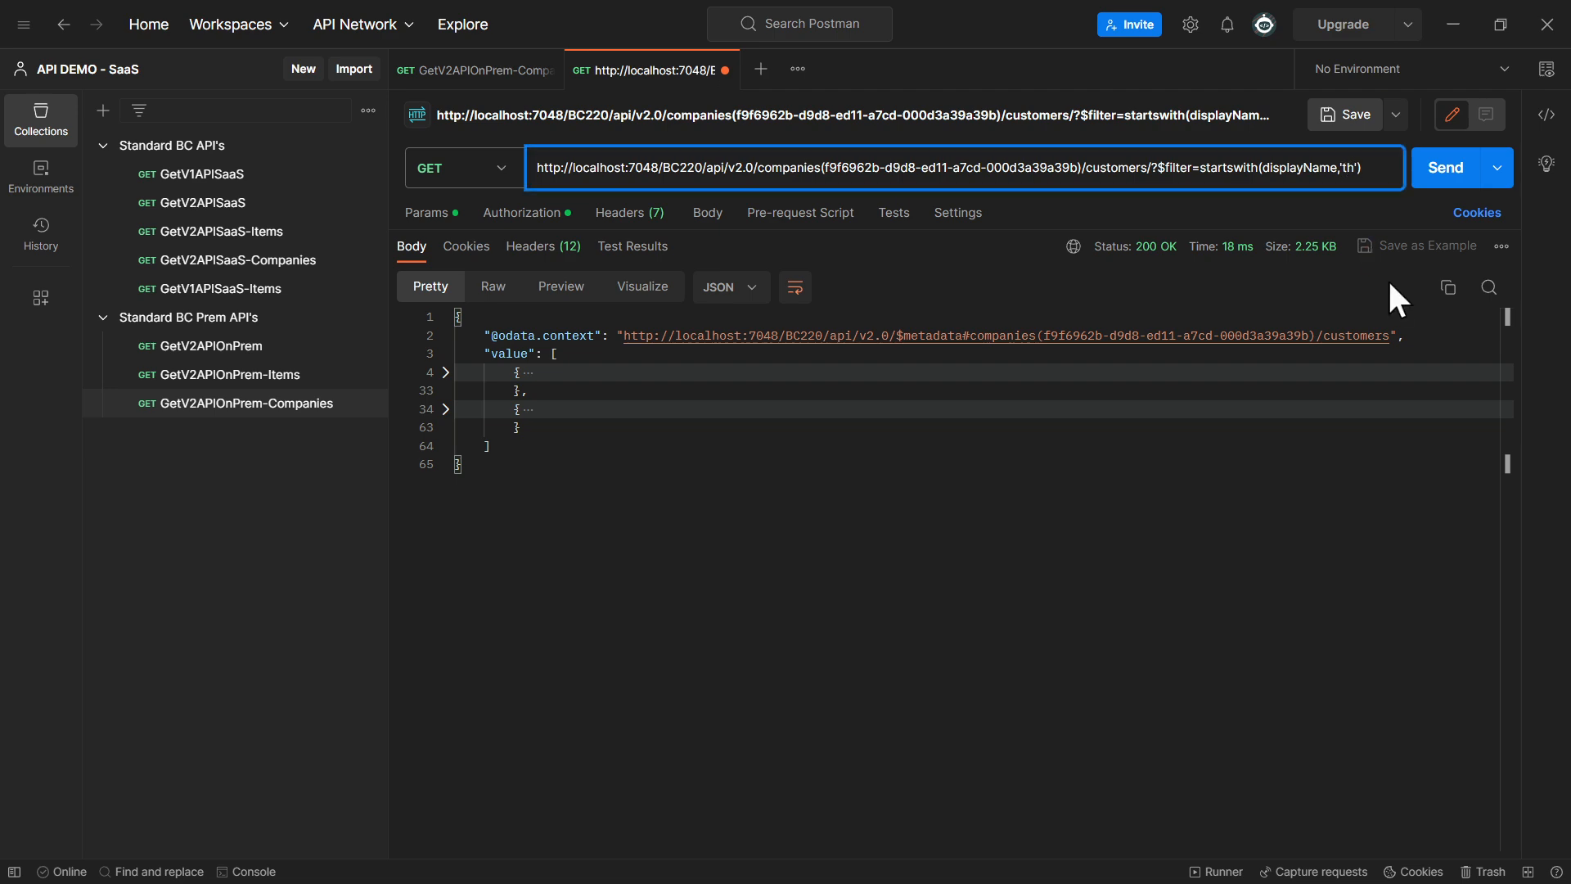
pyautogui.press('Delete')
pyautogui.click(1445, 179)
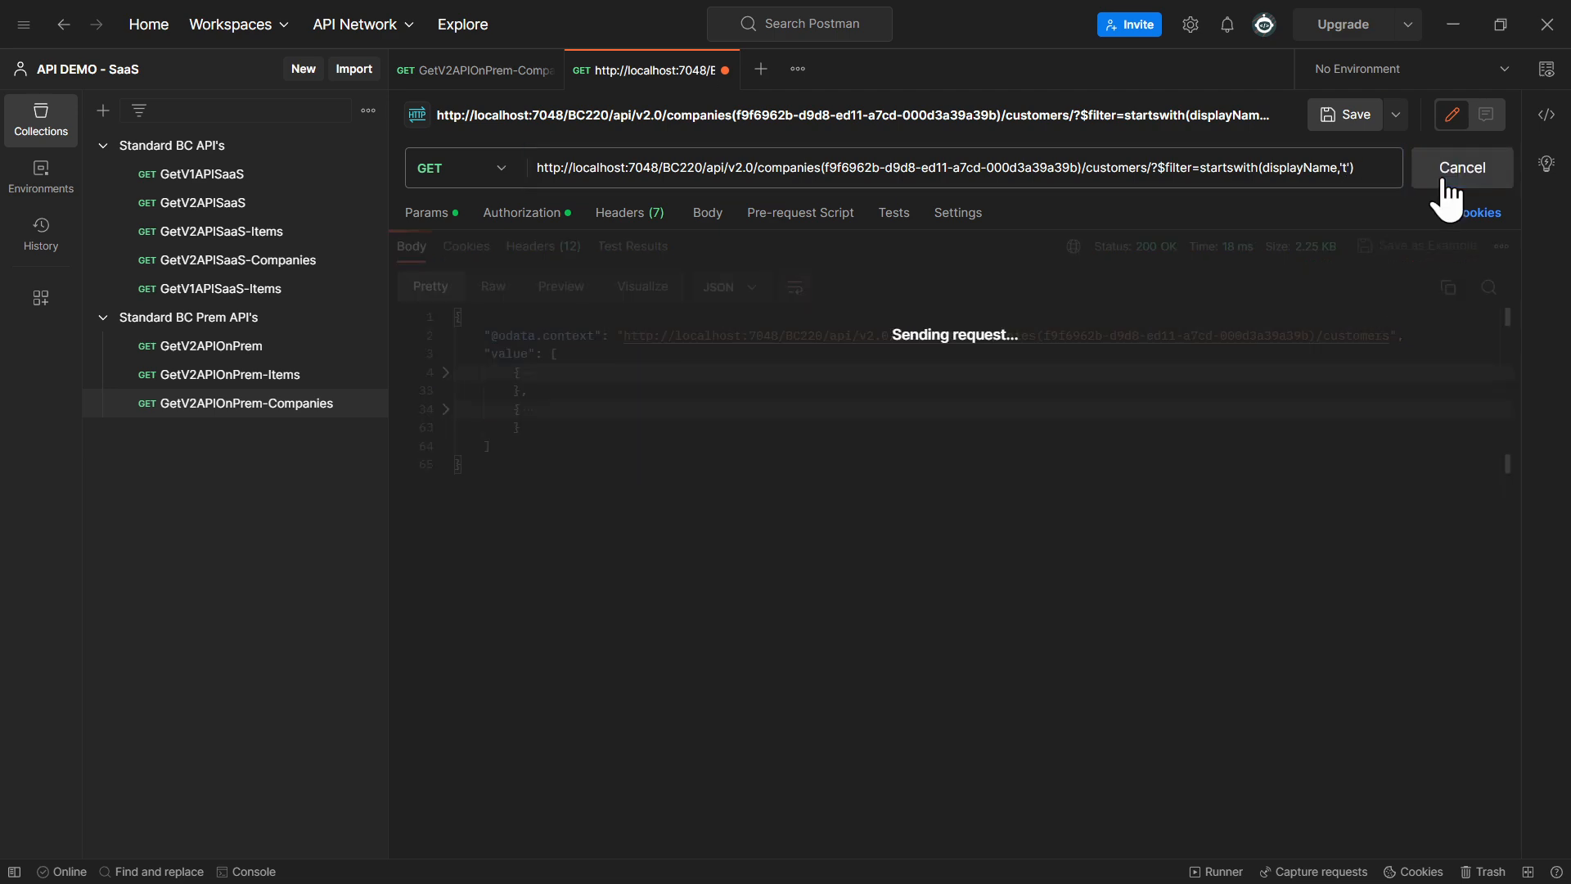
pyautogui.click(446, 373)
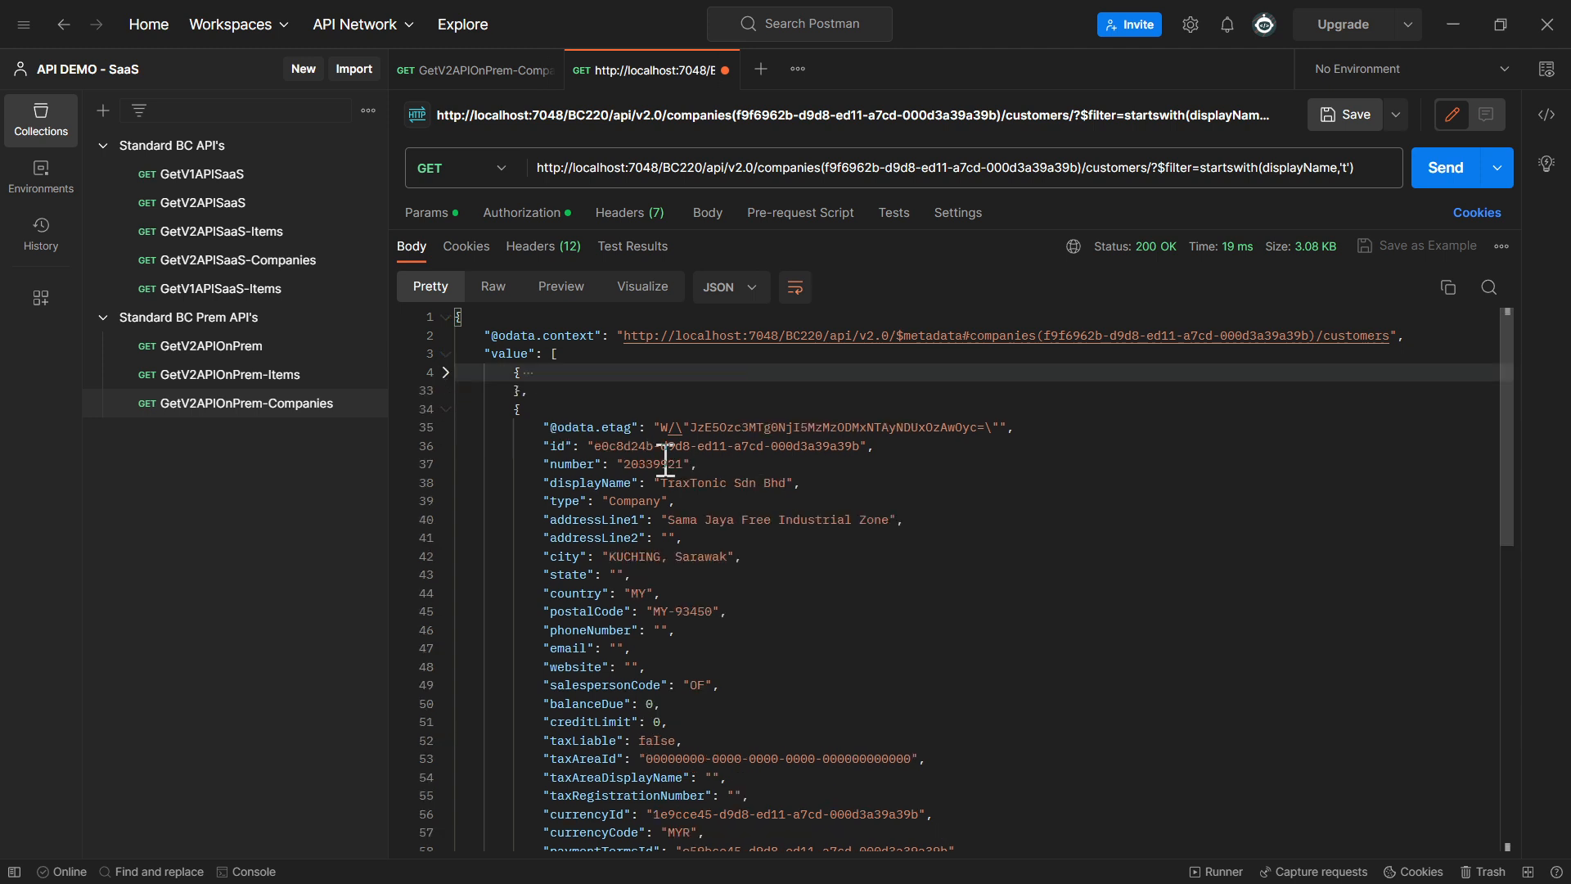
pyautogui.moveTo(661, 483); pyautogui.dragTo(676, 482)
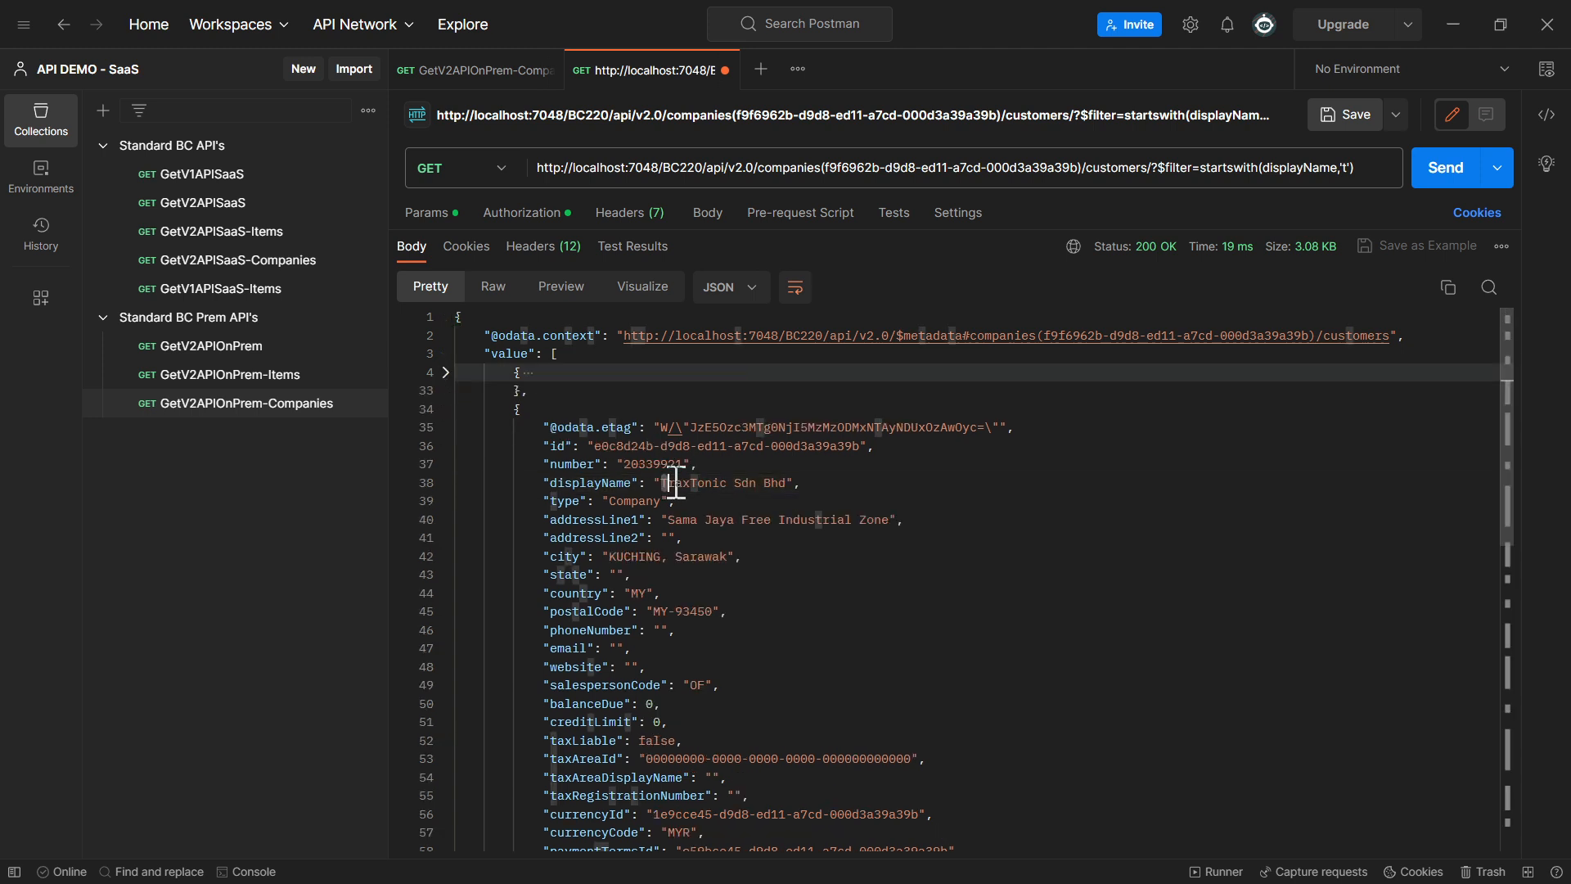
pyautogui.click(446, 409)
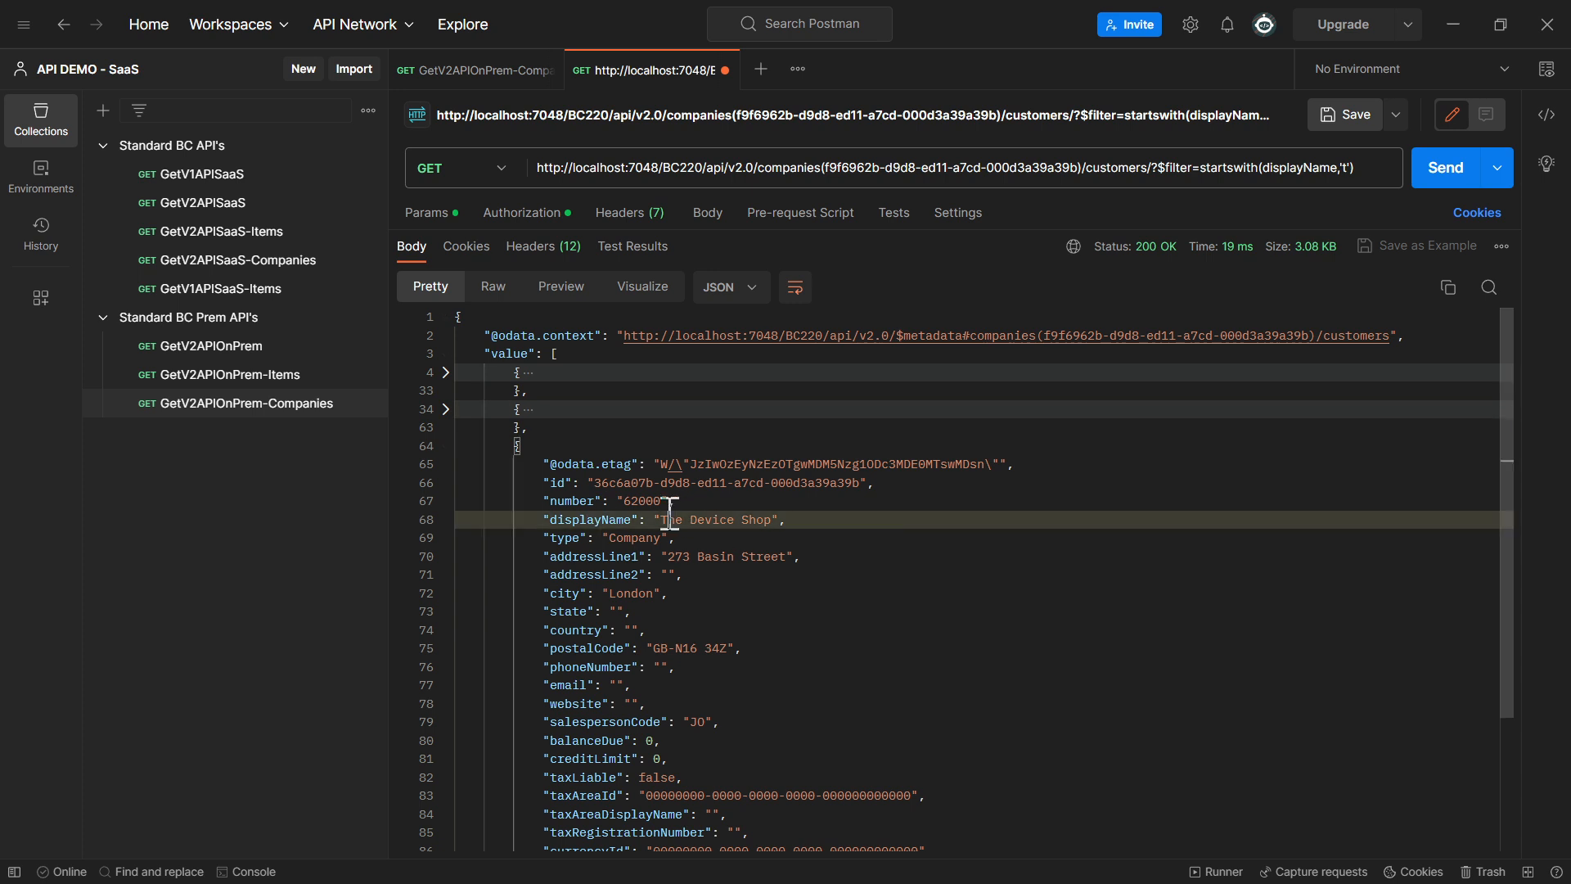
pyautogui.moveTo(663, 520); pyautogui.dragTo(670, 520)
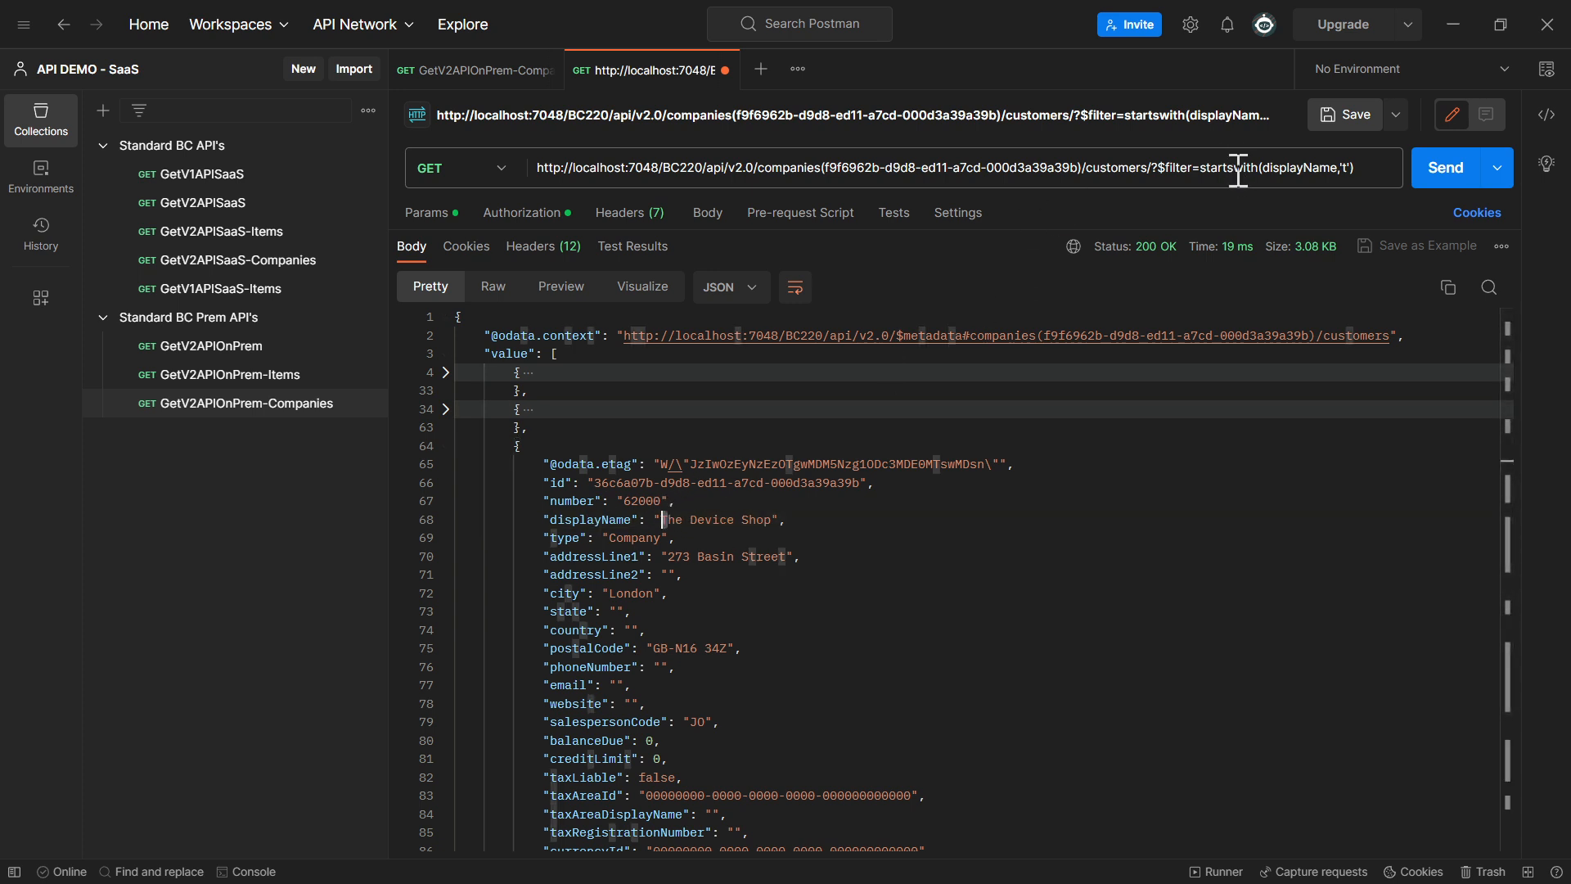
# Review the startswith(displayName,'t') filter, collapse the third returned customer and expand the second to check its display name
pyautogui.doubleClick(1236, 168)
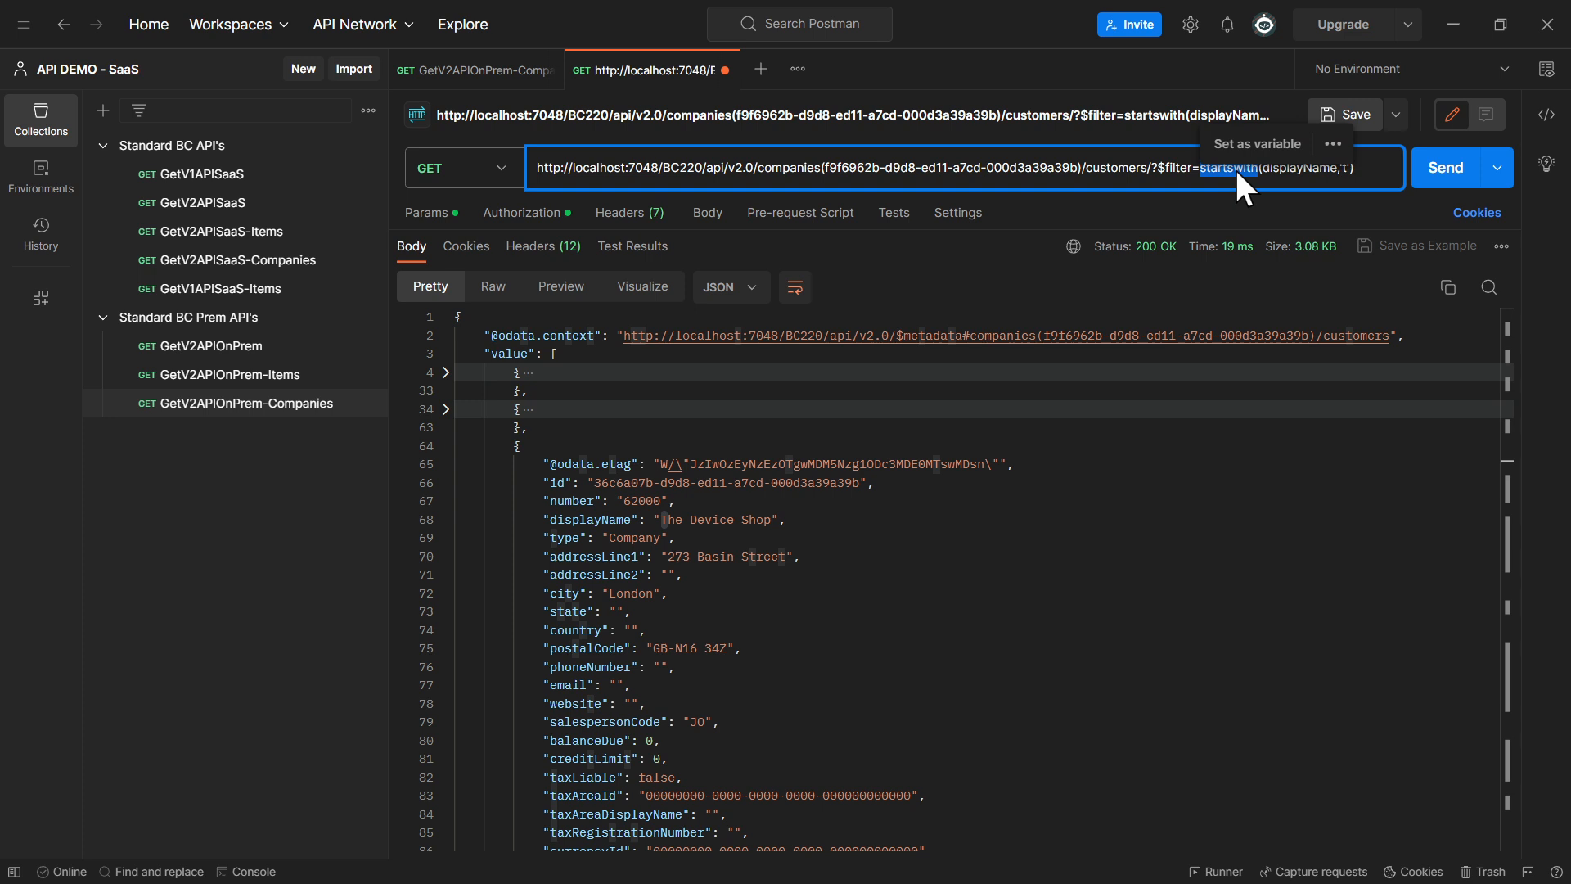
pyautogui.click(1273, 171)
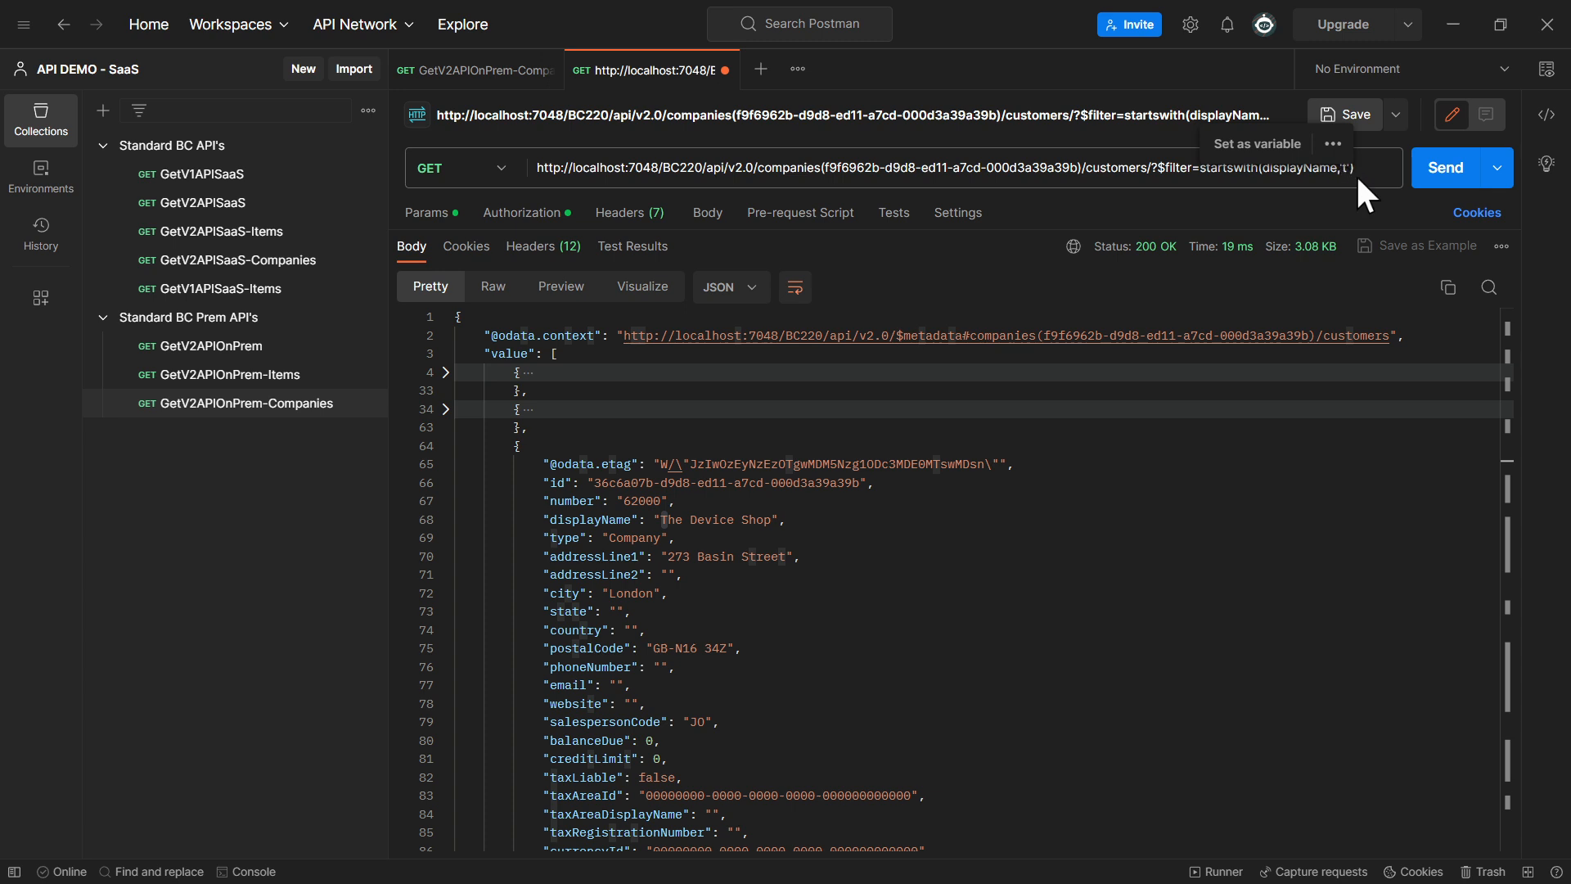
pyautogui.click(1070, 610)
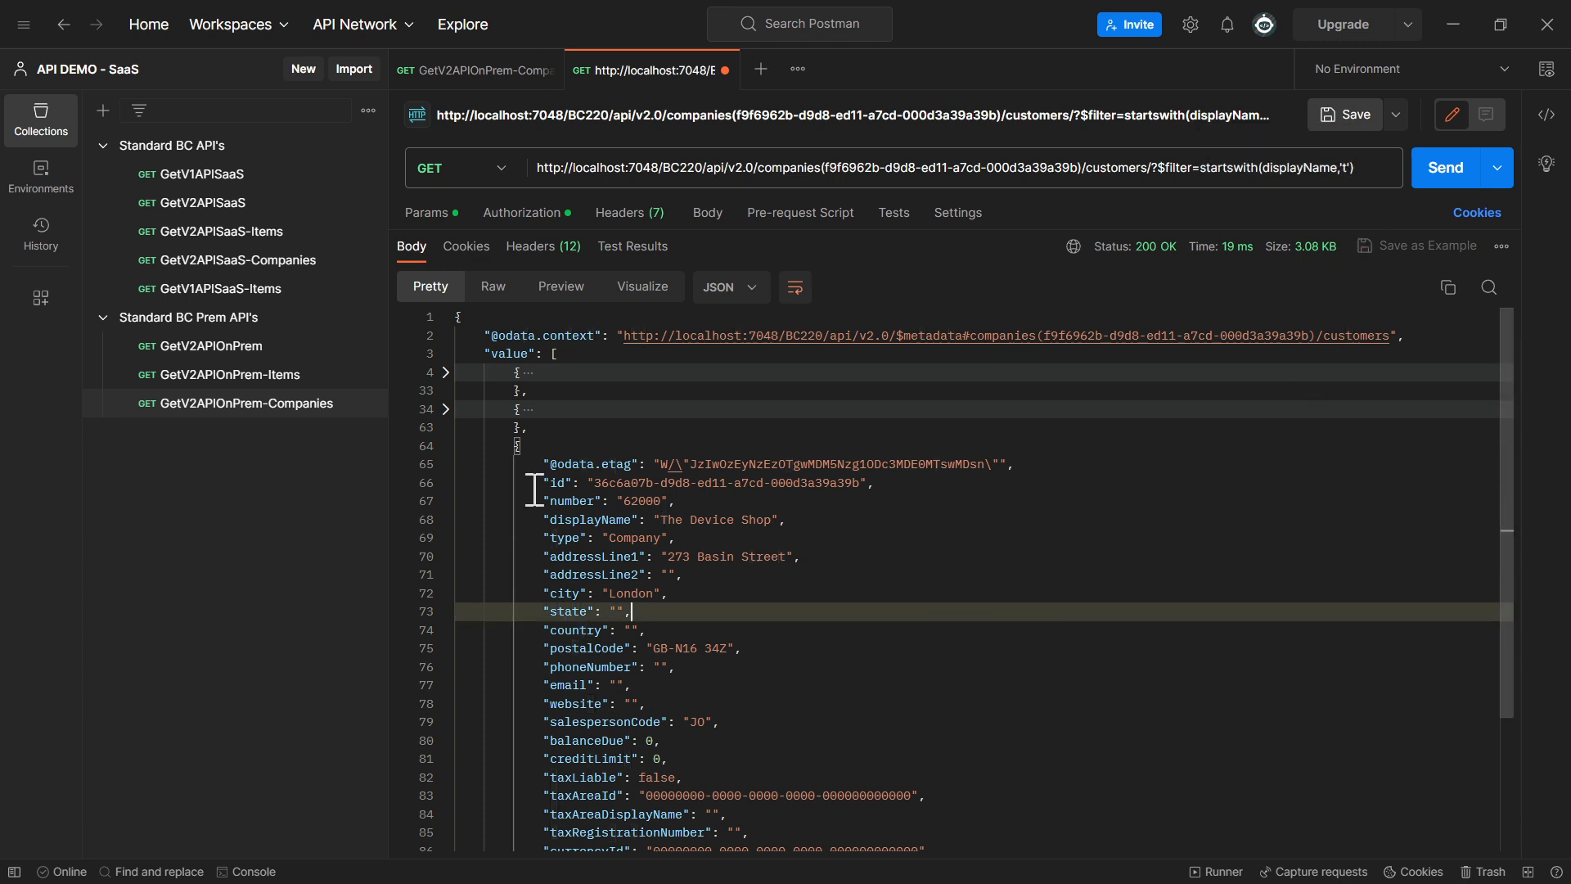
pyautogui.click(446, 446)
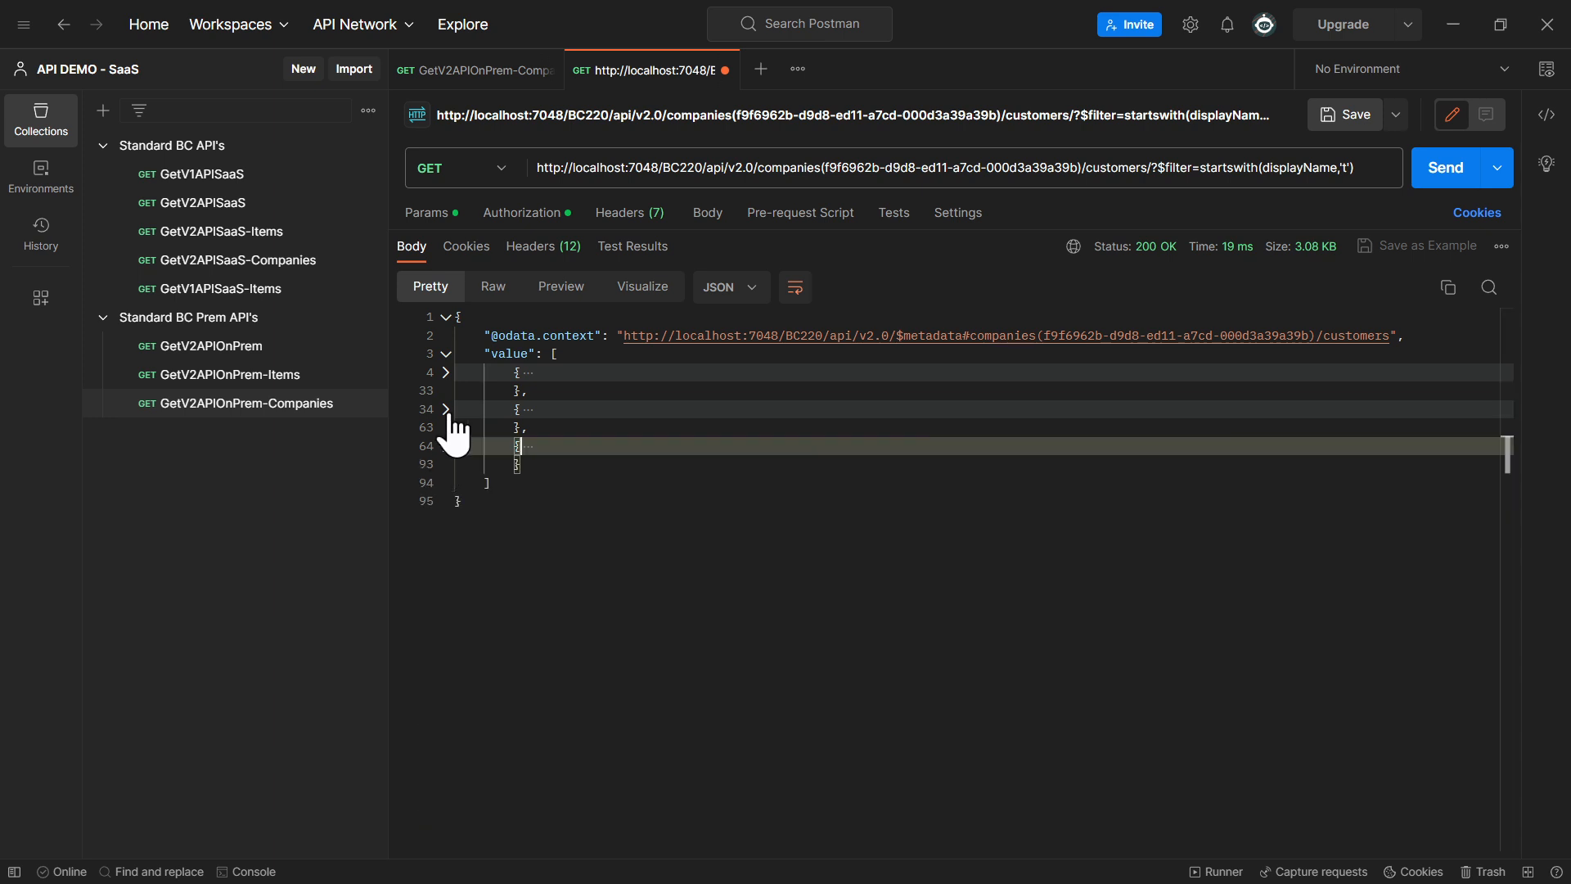
pyautogui.click(446, 410)
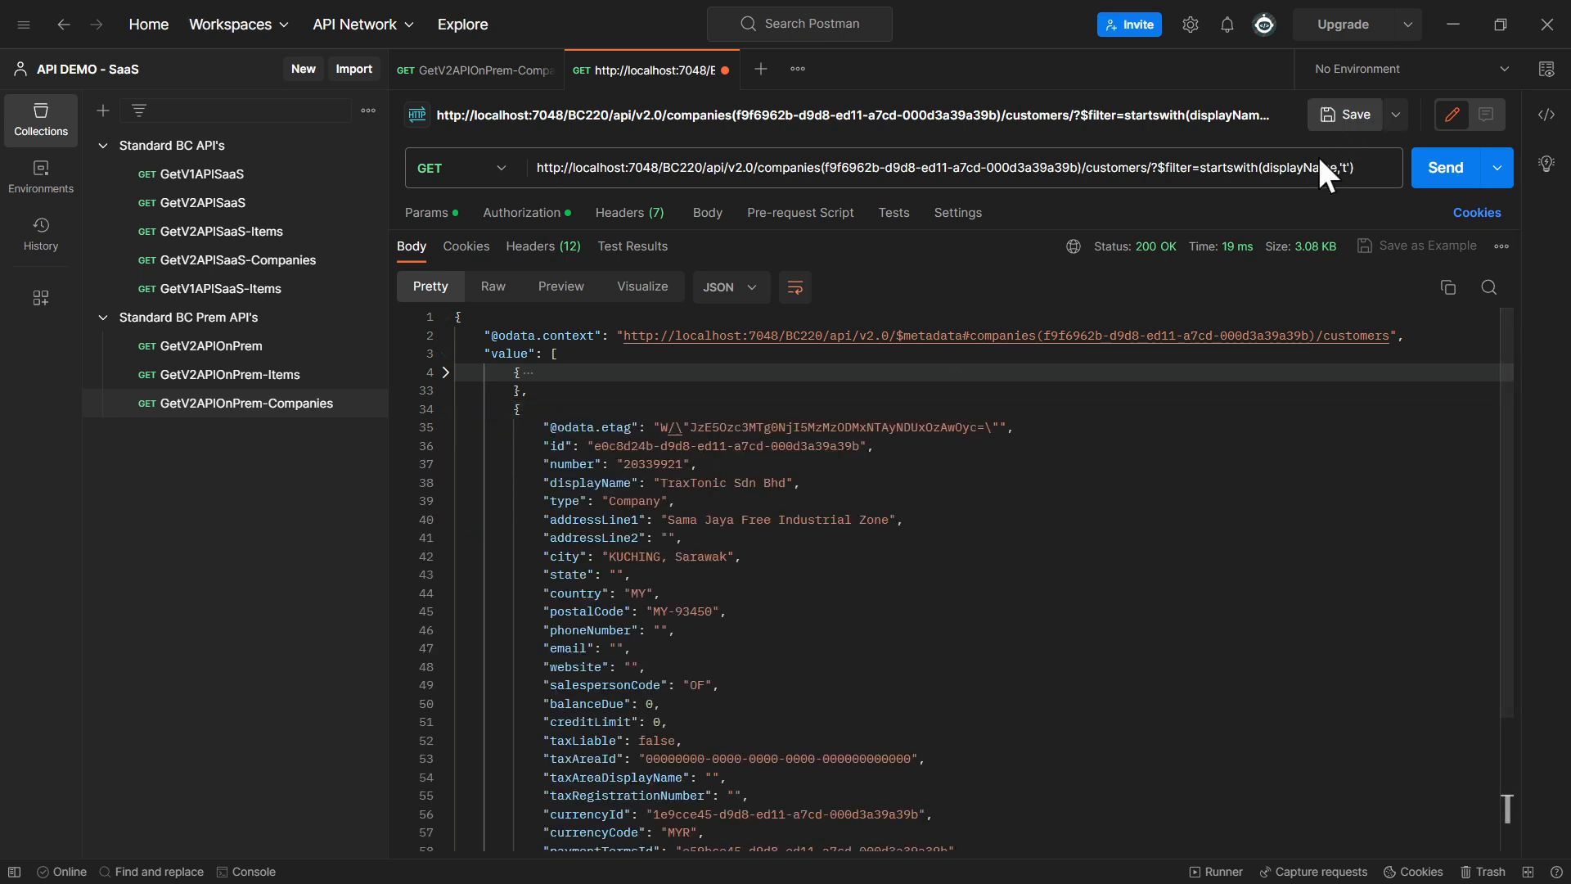
# Extend the startswith text to 'tr', send the request and inspect the returned customer record
pyautogui.doubleClick(1240, 168)
pyautogui.press('Right')
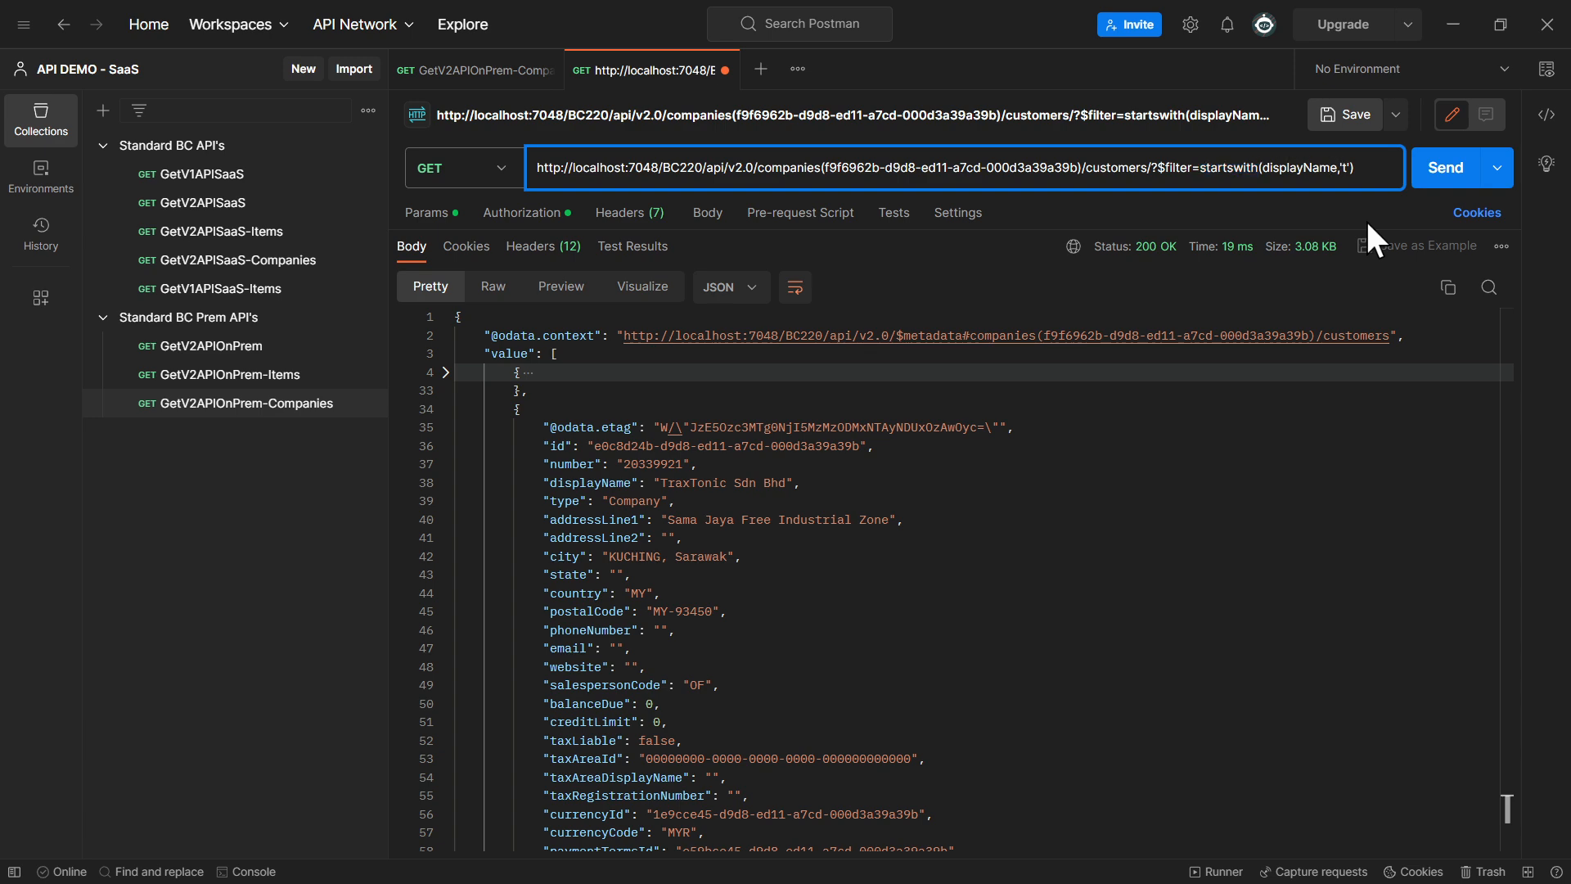
pyautogui.write('r')
pyautogui.click(1447, 168)
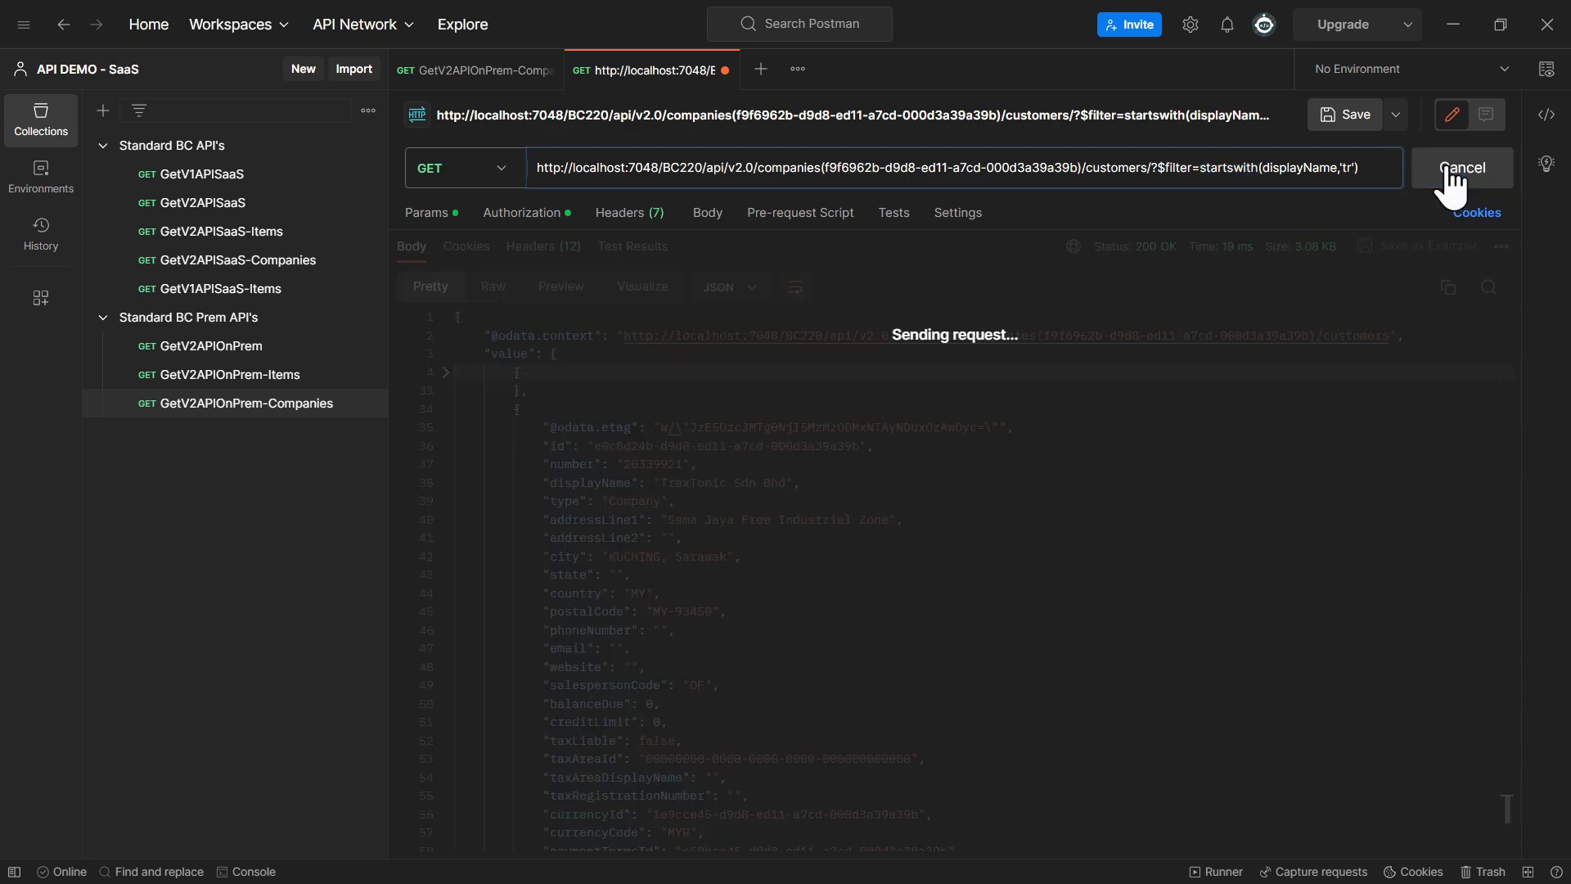
pyautogui.scroll(-3, 701, 470)
pyautogui.scroll(3, 702, 471)
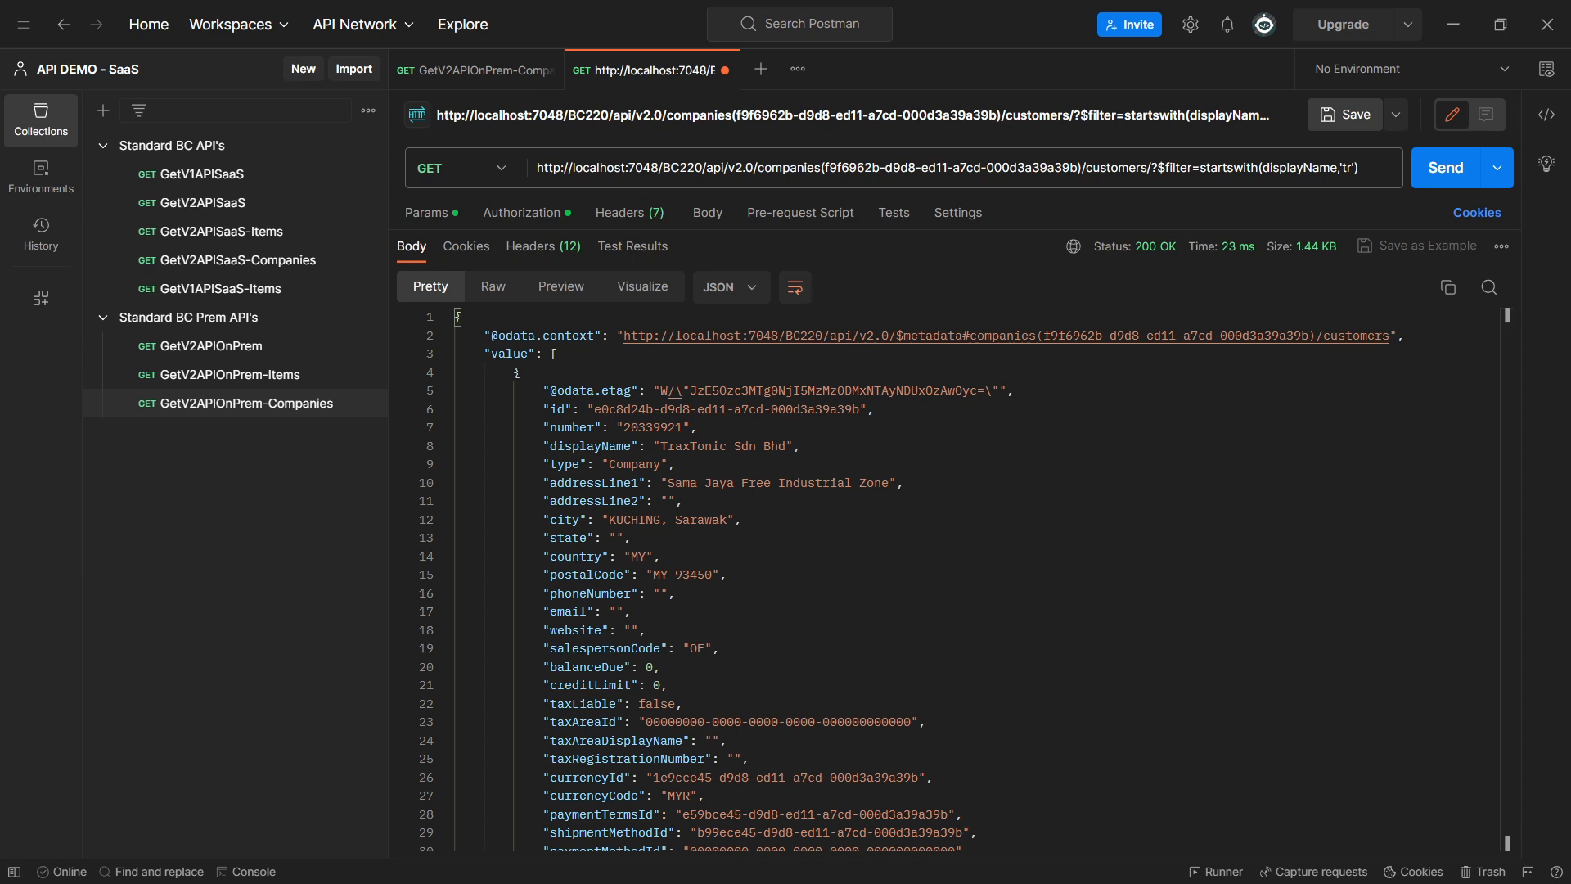
# Replace the request URL with the customers query filtered by endswith(displayName,'D') and send it
pyautogui.doubleClick(1023, 164)
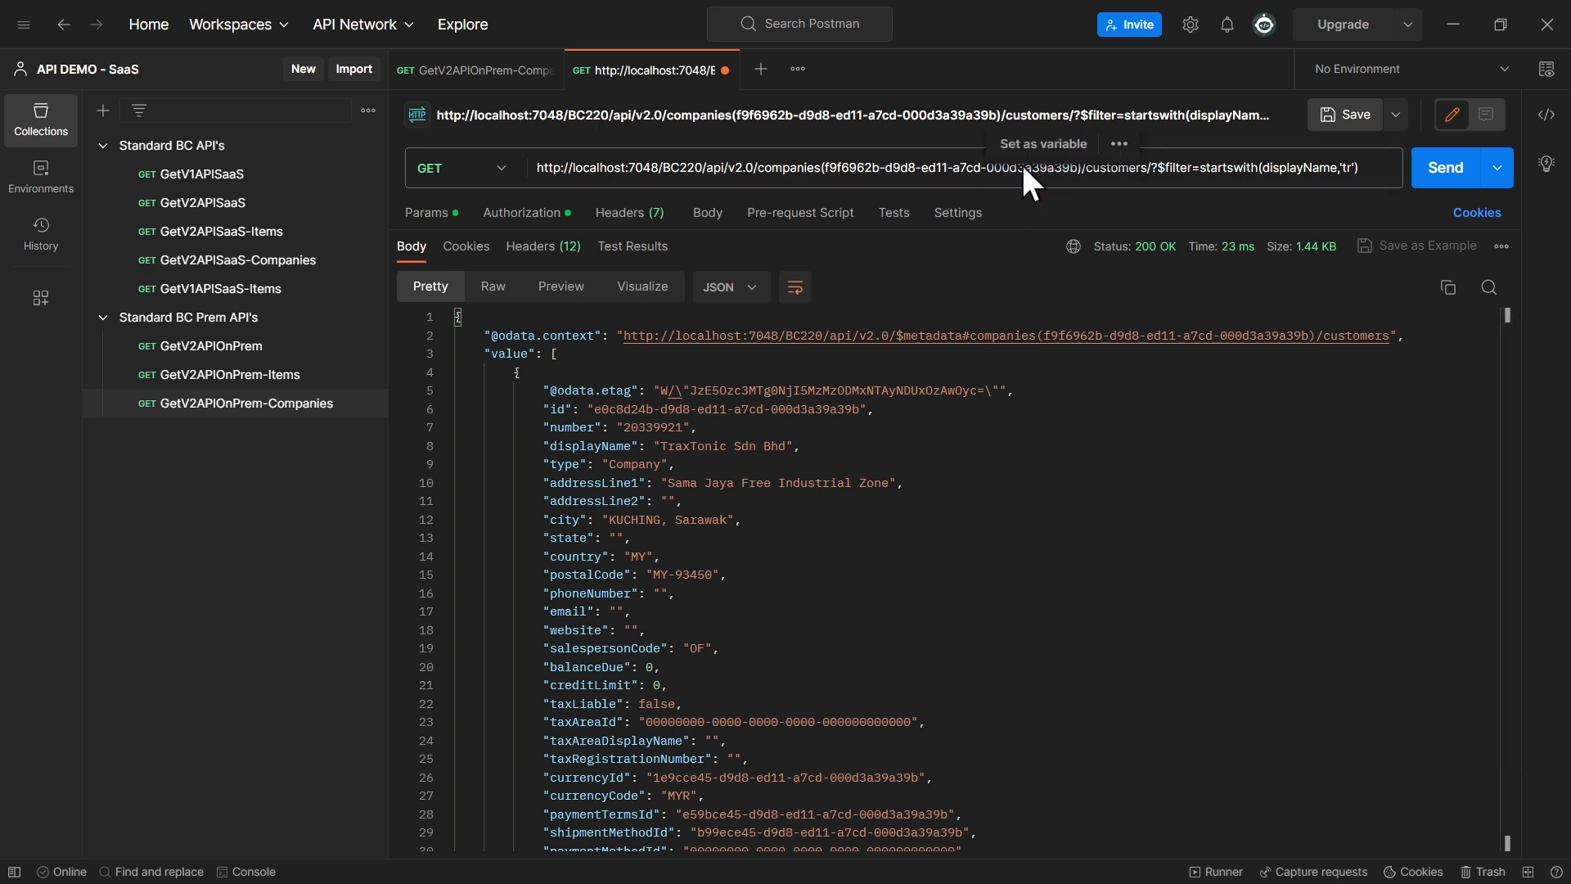
pyautogui.click(538, 167)
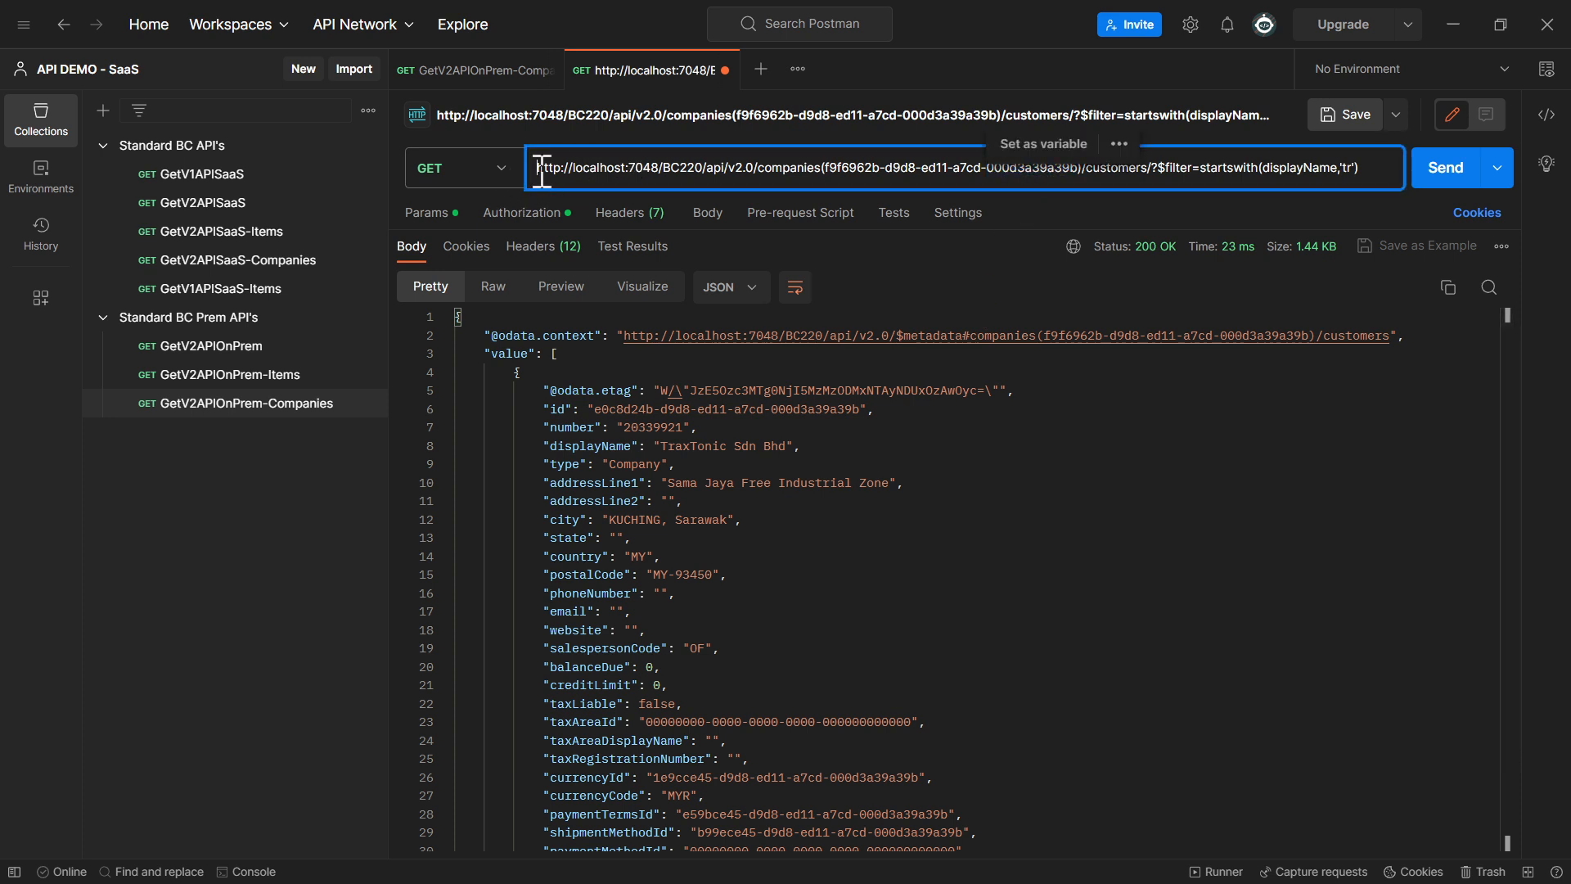
pyautogui.moveTo(542, 172); pyautogui.dragTo(1442, 195)
pyautogui.write("http://localhost:7048/BC220/api/v2.0/companies(f9f6962b-d9d8-ed11-a7cd-000d3a39a39b)/customers/?$filter=endswith(displayName,'D')")
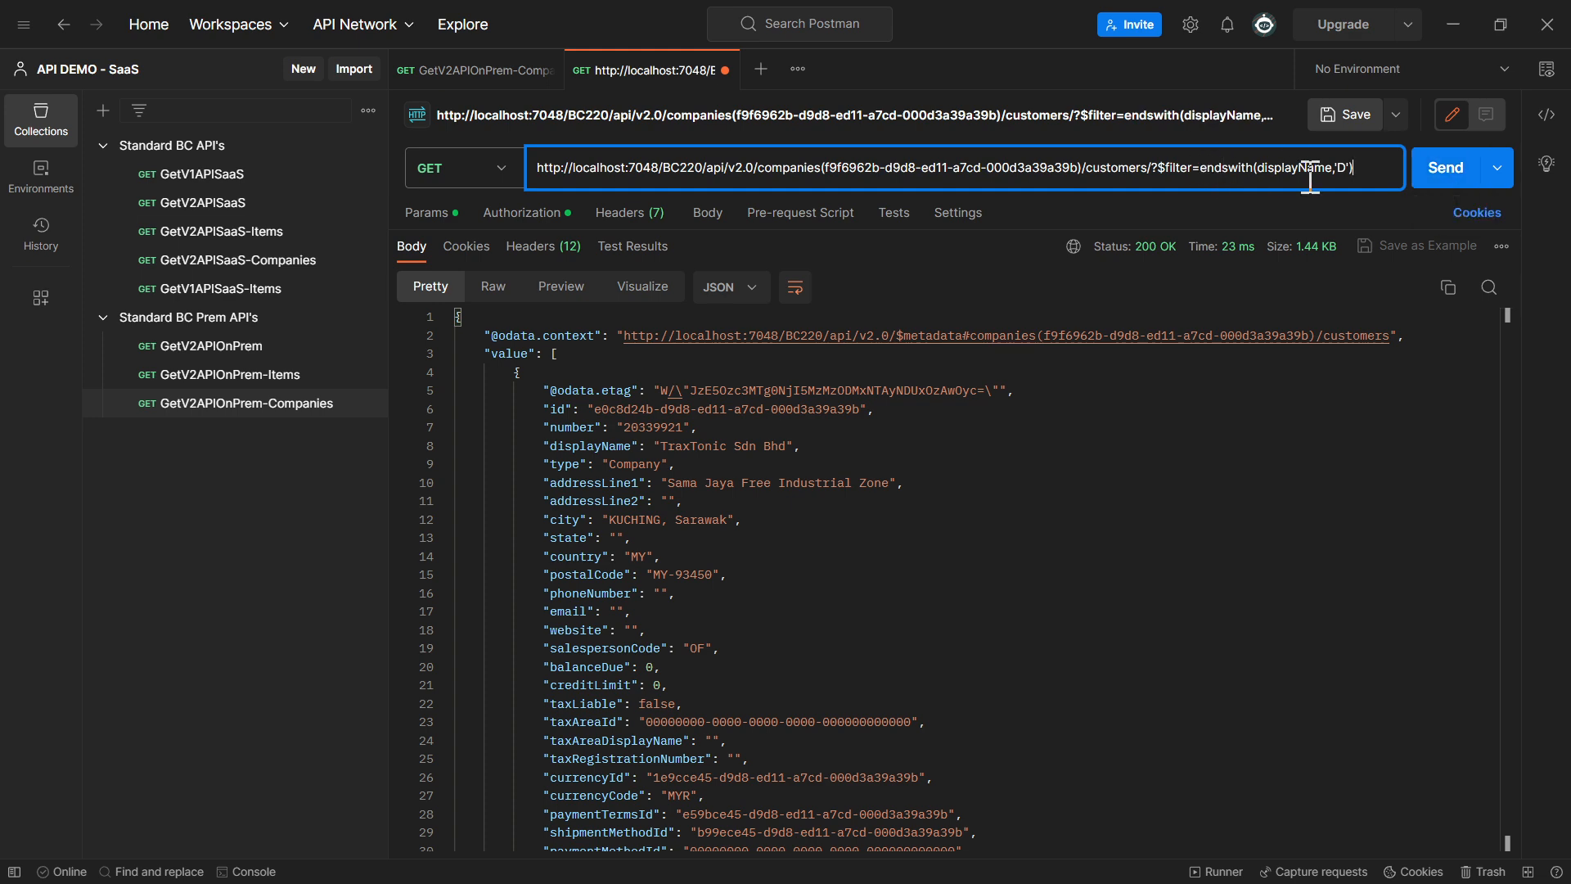
pyautogui.click(1440, 173)
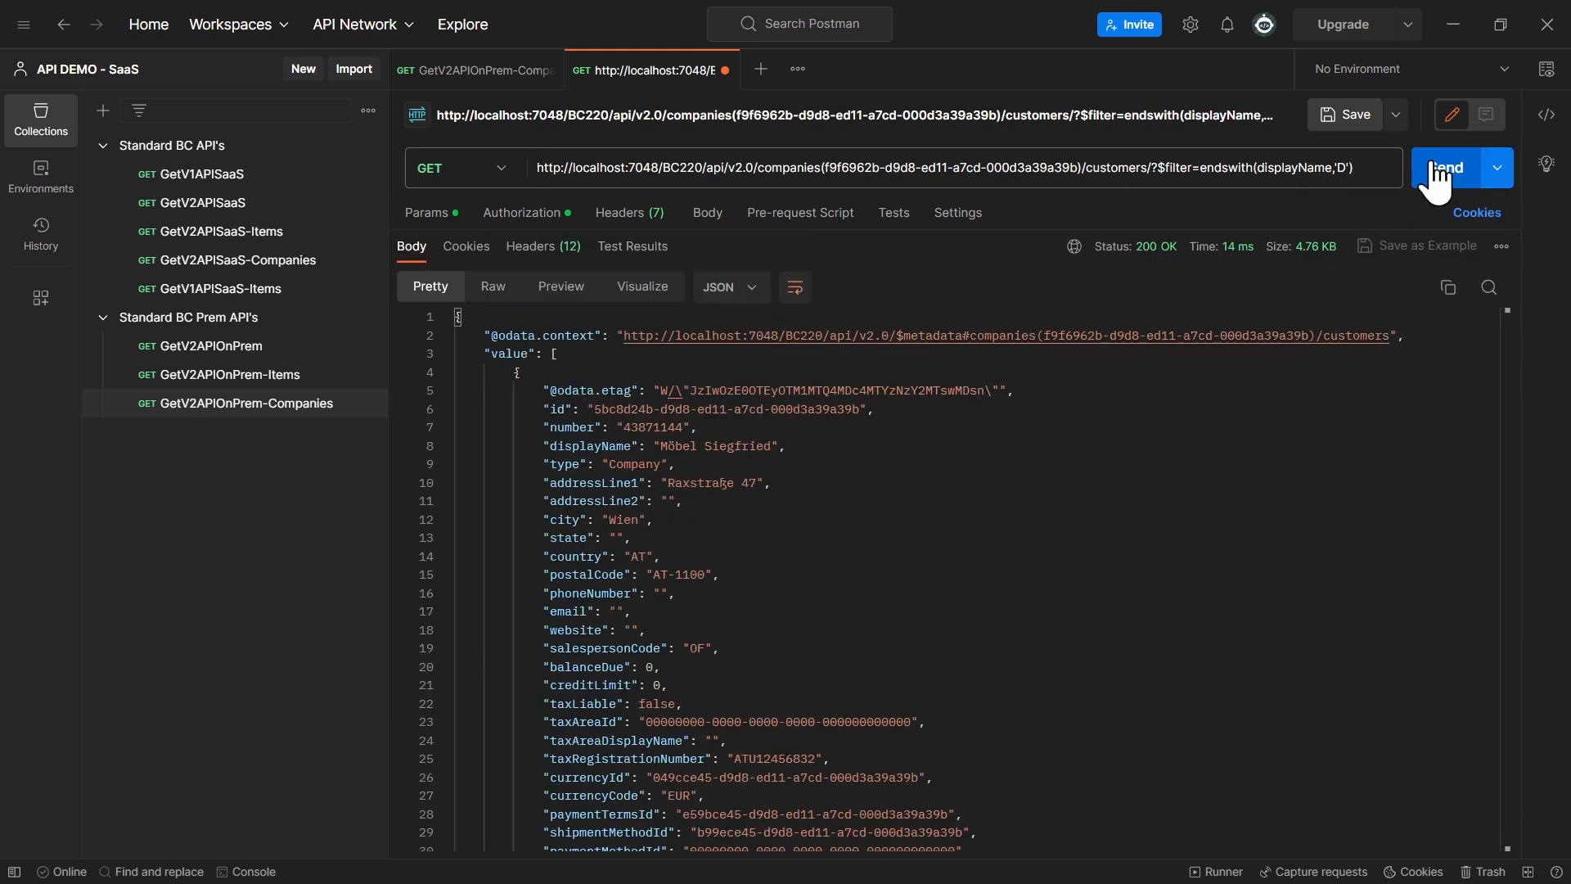
# Check the final letter of the first two returned display names, collapsing each customer record after checking it
pyautogui.moveTo(766, 447); pyautogui.dragTo(774, 447)
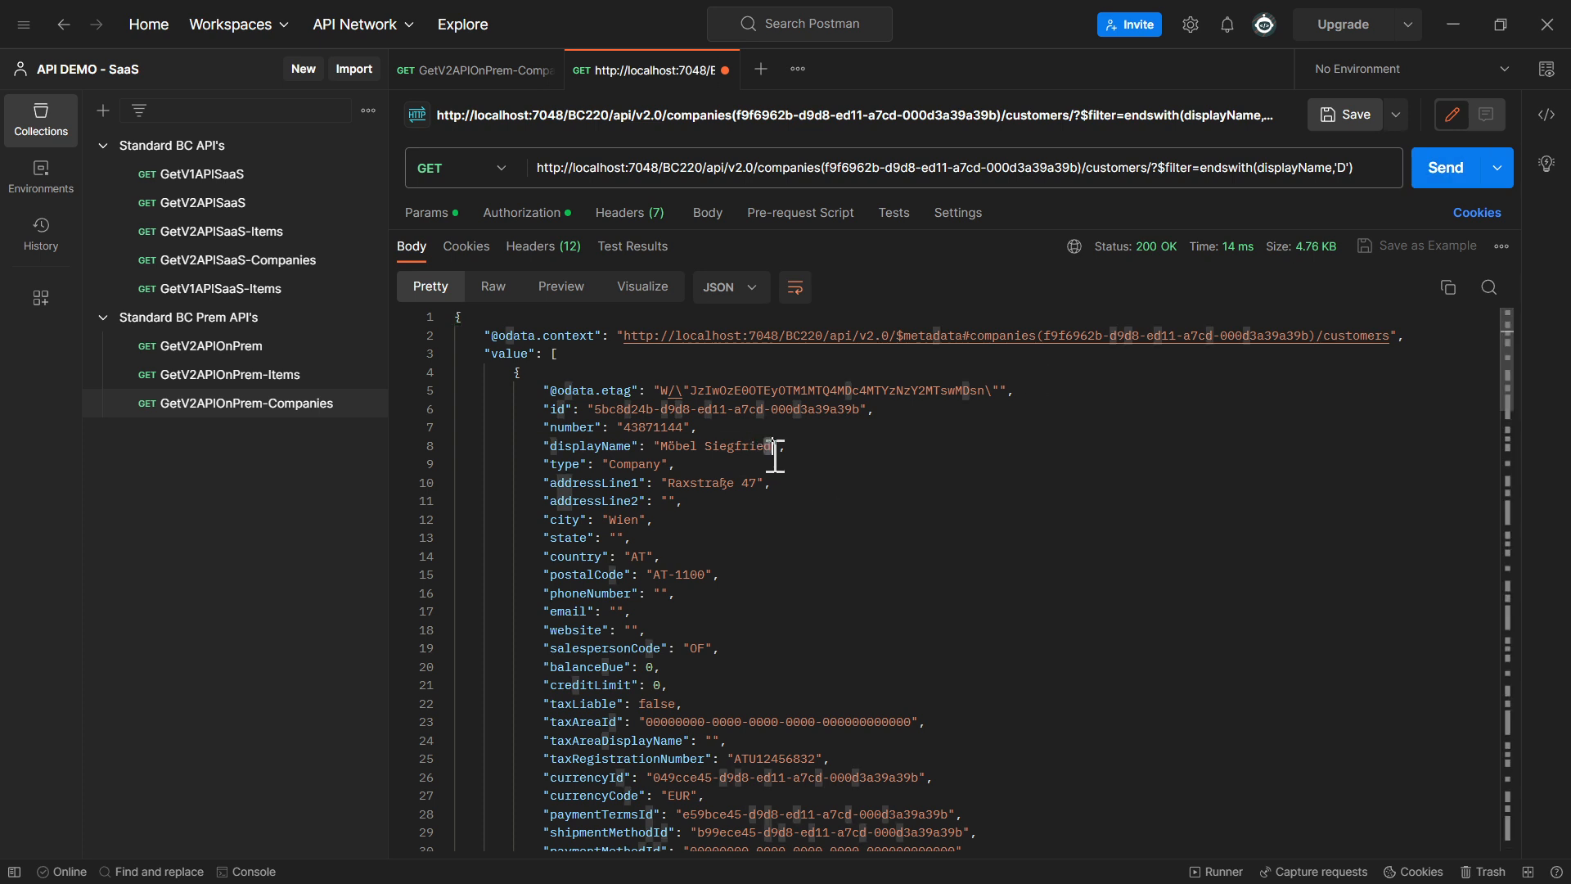
pyautogui.click(445, 374)
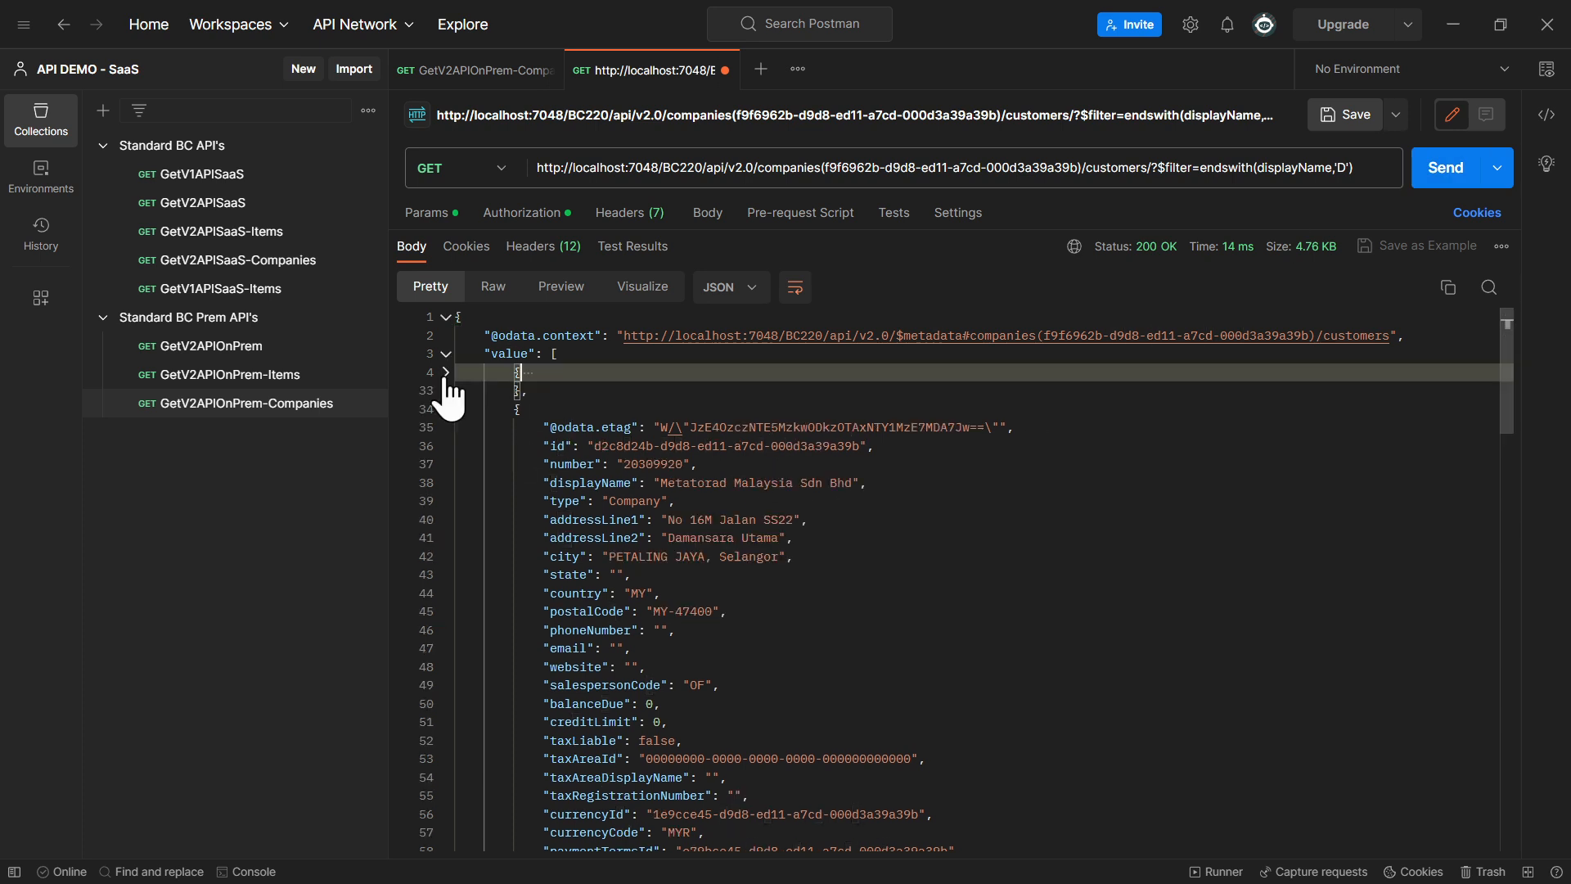
pyautogui.moveTo(854, 484); pyautogui.dragTo(846, 484)
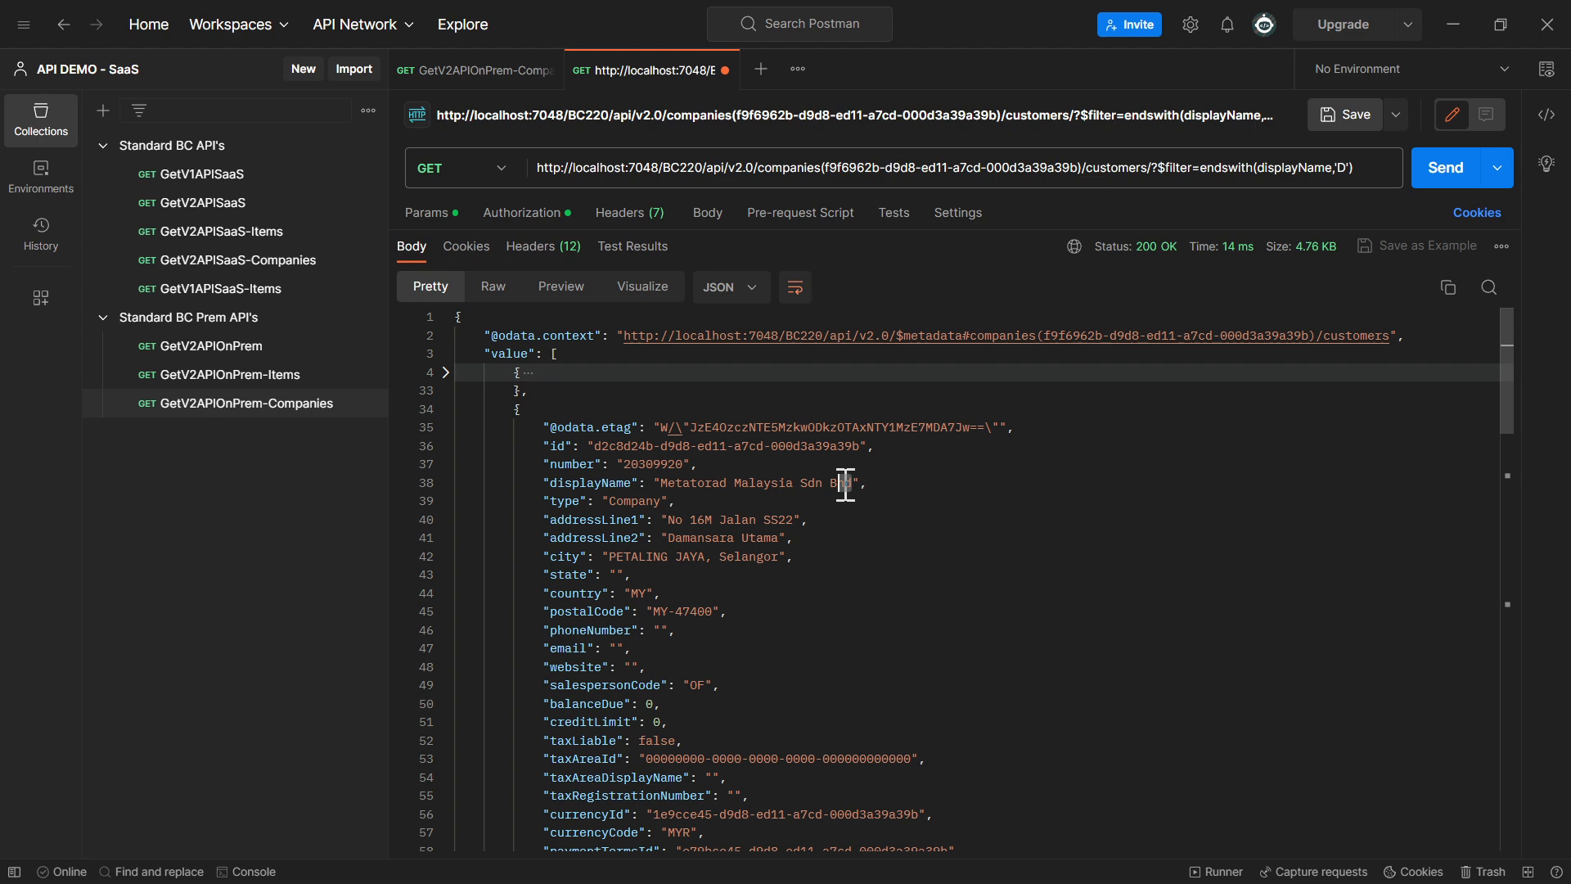
pyautogui.click(446, 409)
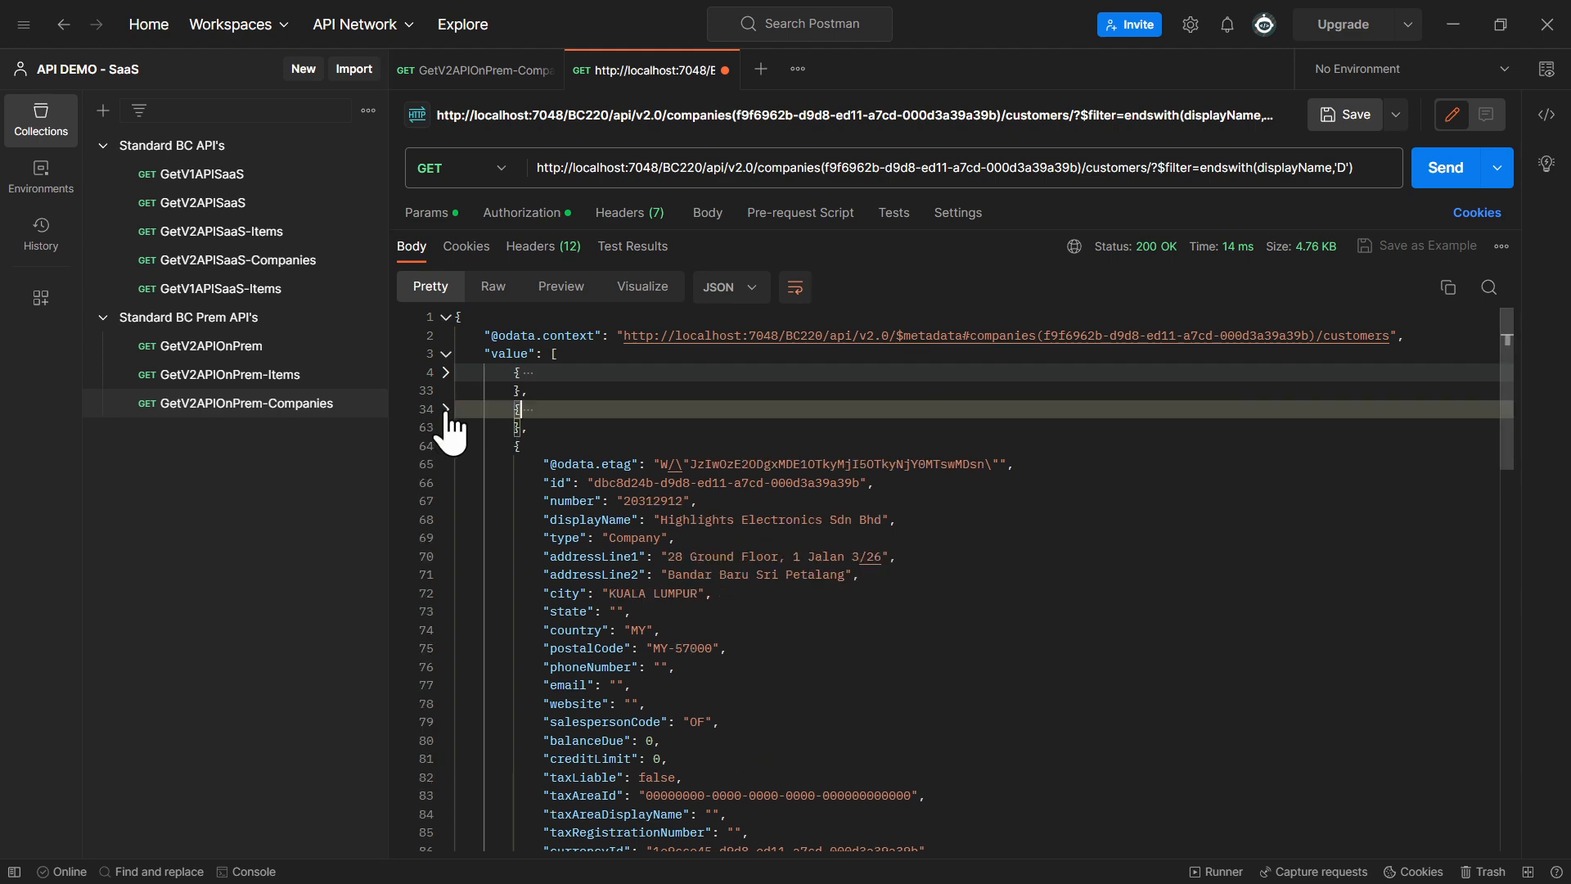
# Examine the lastModifiedDateTime field and its value in the third returned customer record
pyautogui.scroll(-3, 737, 540)
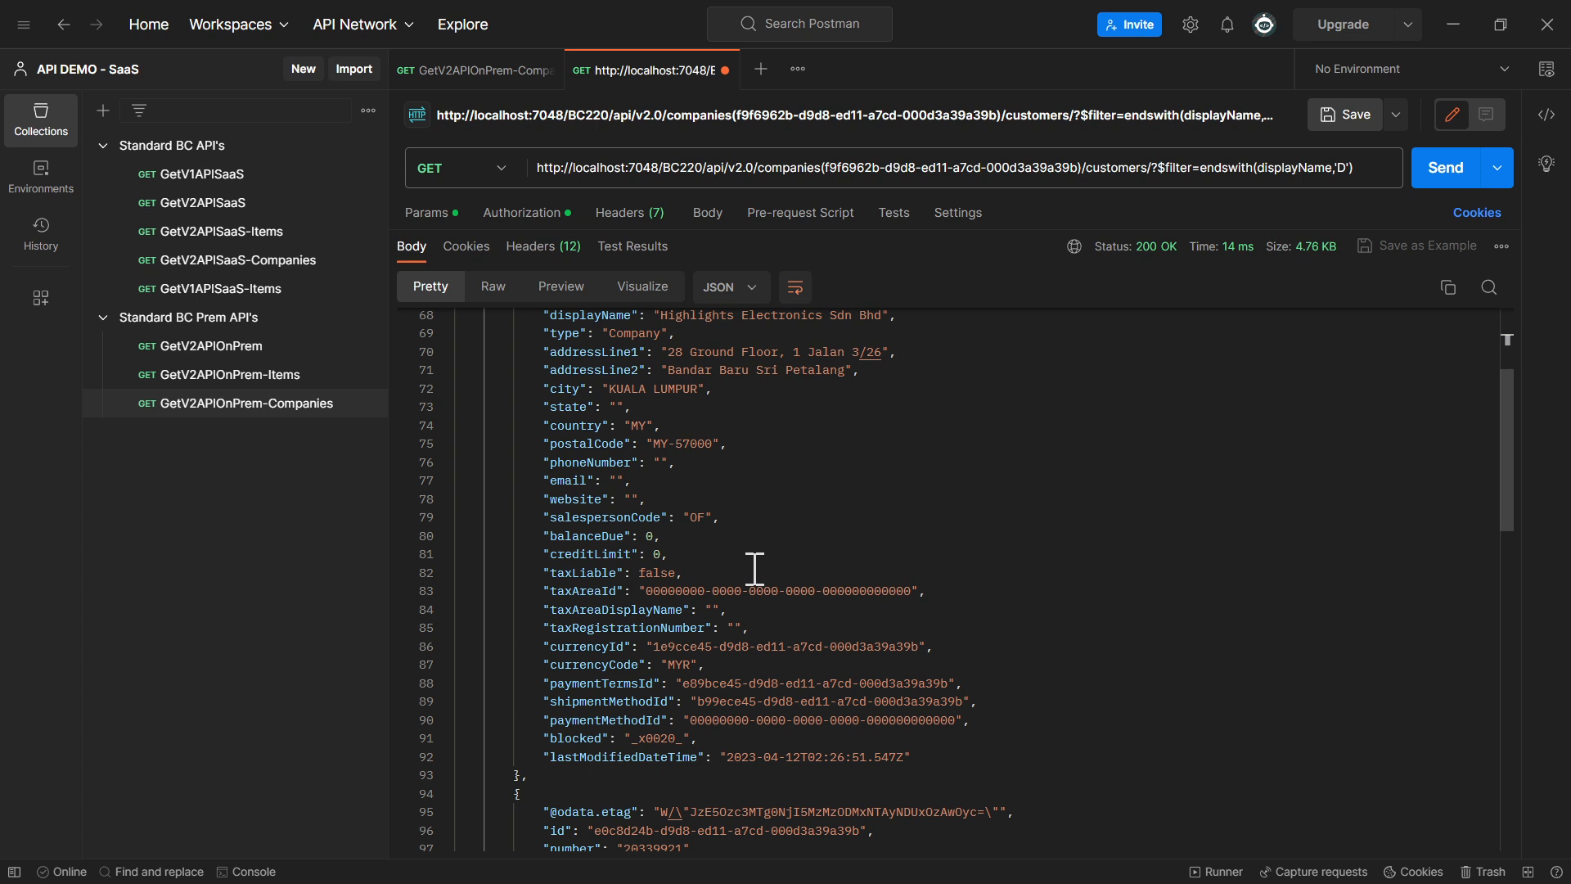
pyautogui.doubleClick(648, 757)
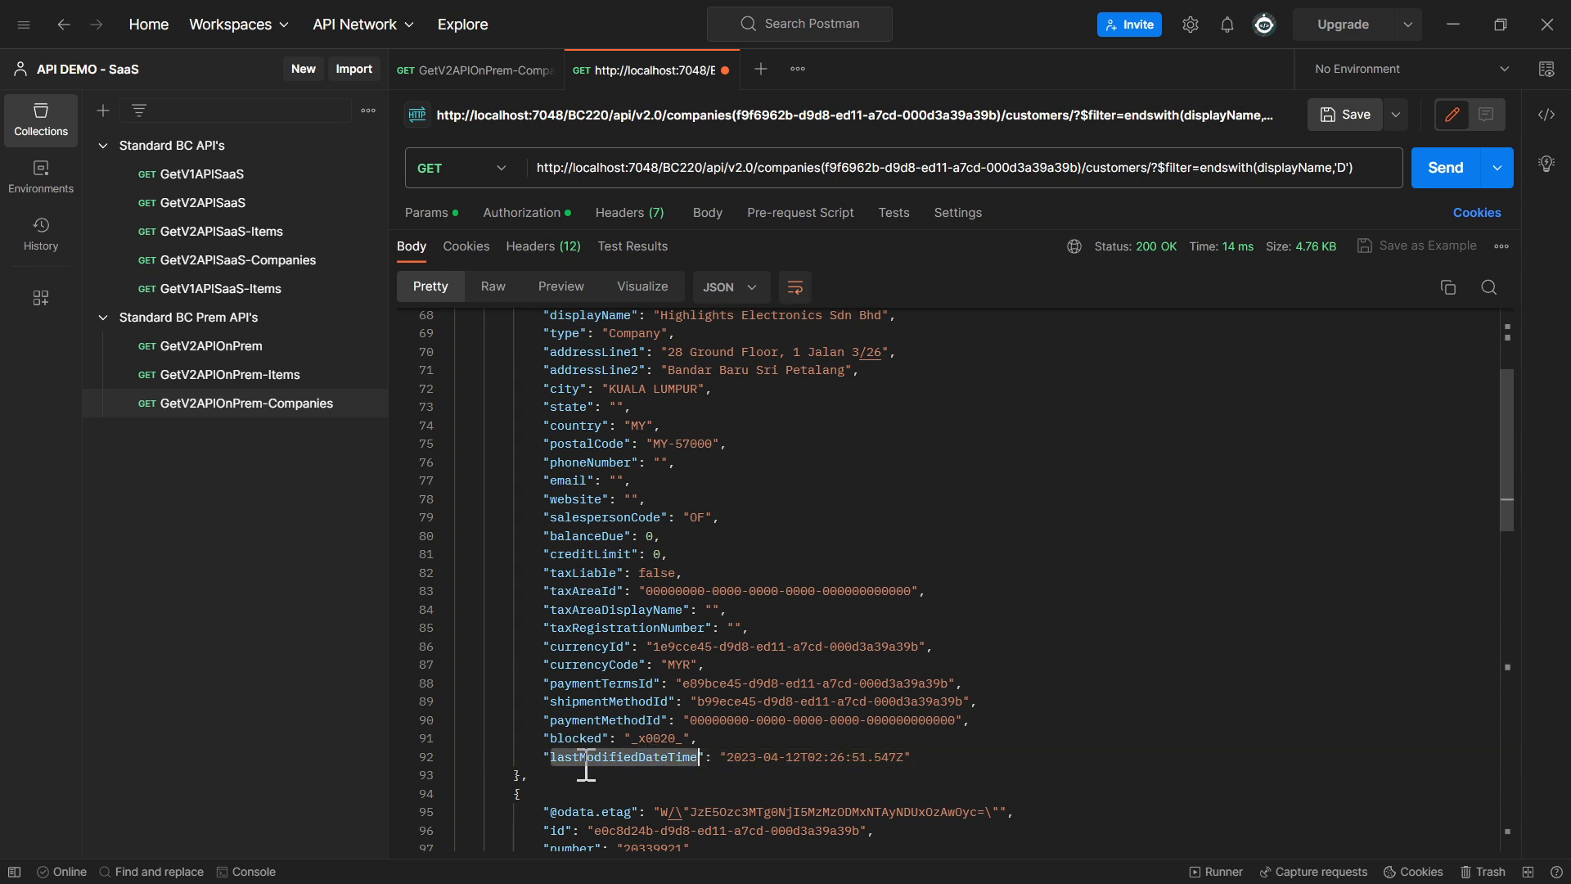
pyautogui.moveTo(757, 757); pyautogui.dragTo(909, 755)
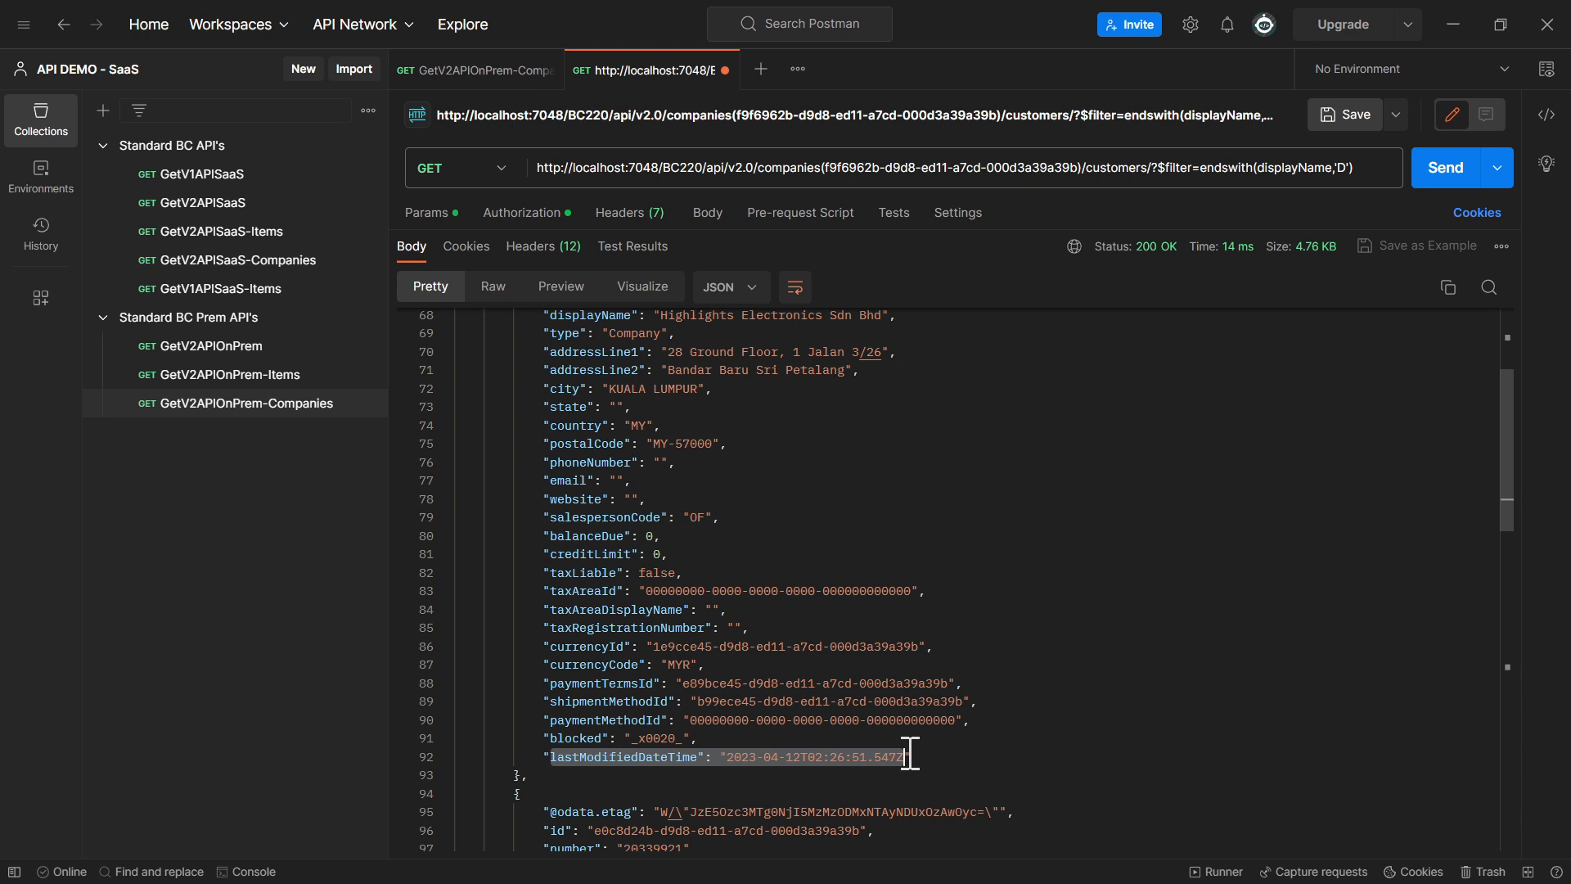
pyautogui.tripleClick(578, 756)
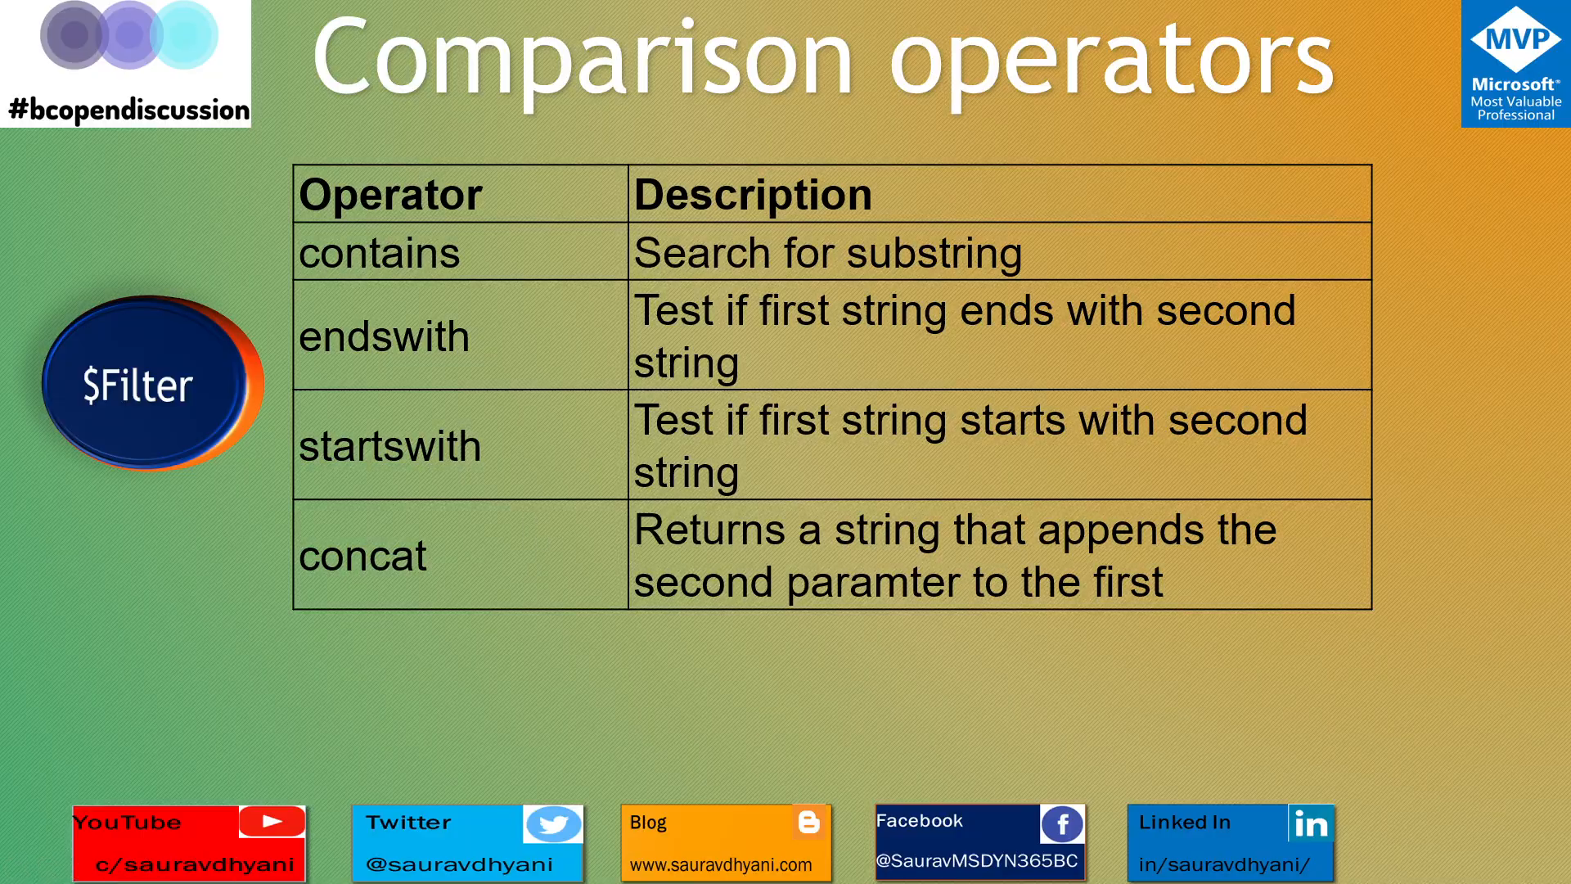
pyautogui.press('Right')
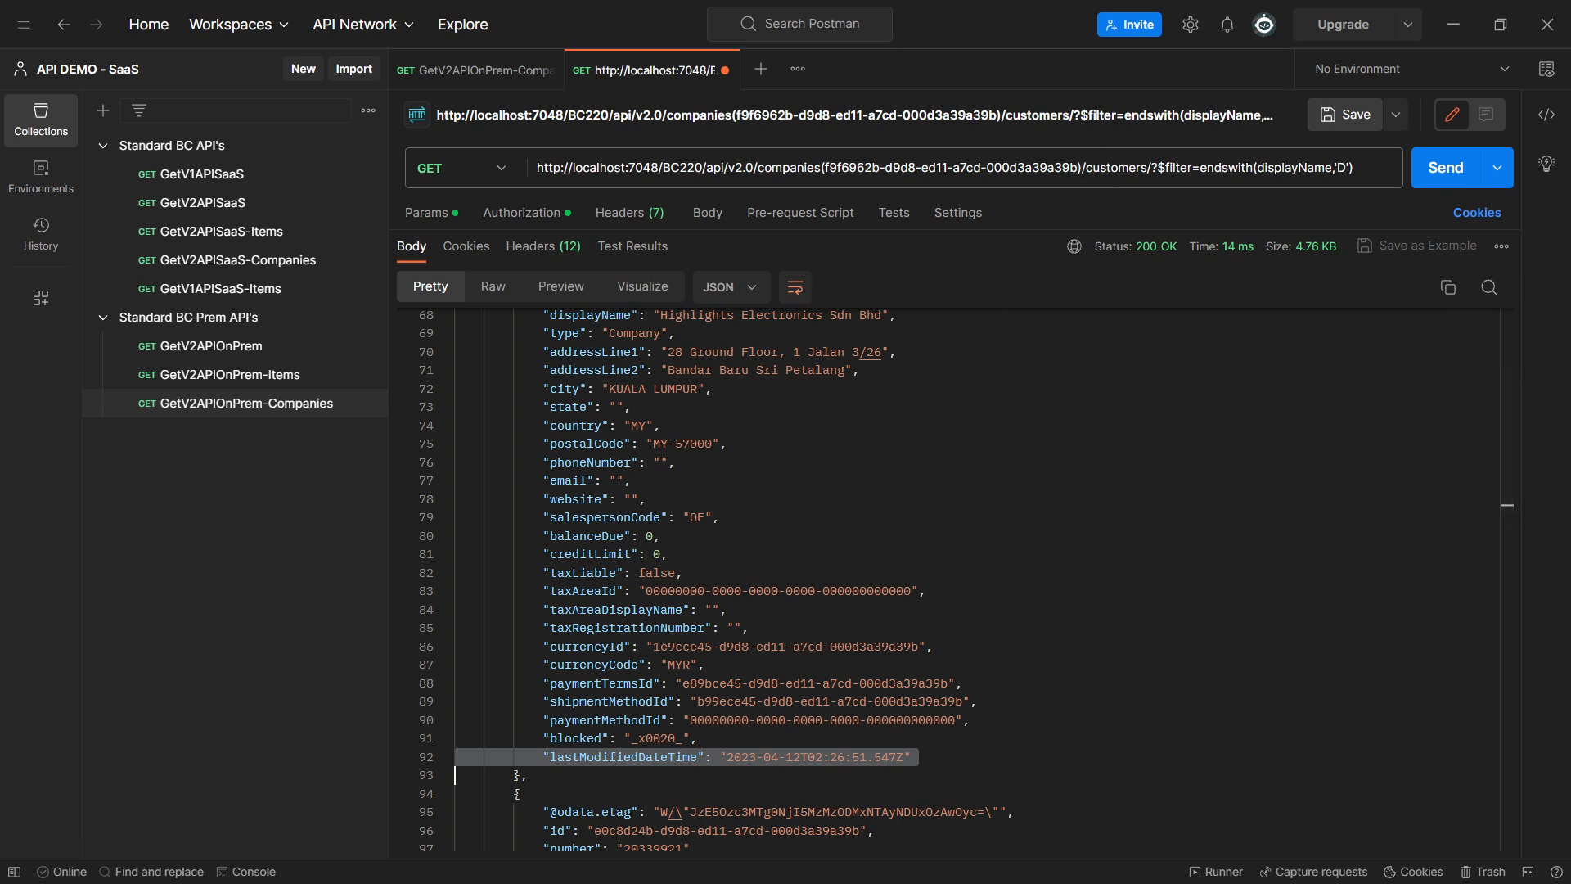
# Replace the whole request URL with the company's salesOrders endpoint without any filter and send the request
pyautogui.hotkey('alt', 'Tab')
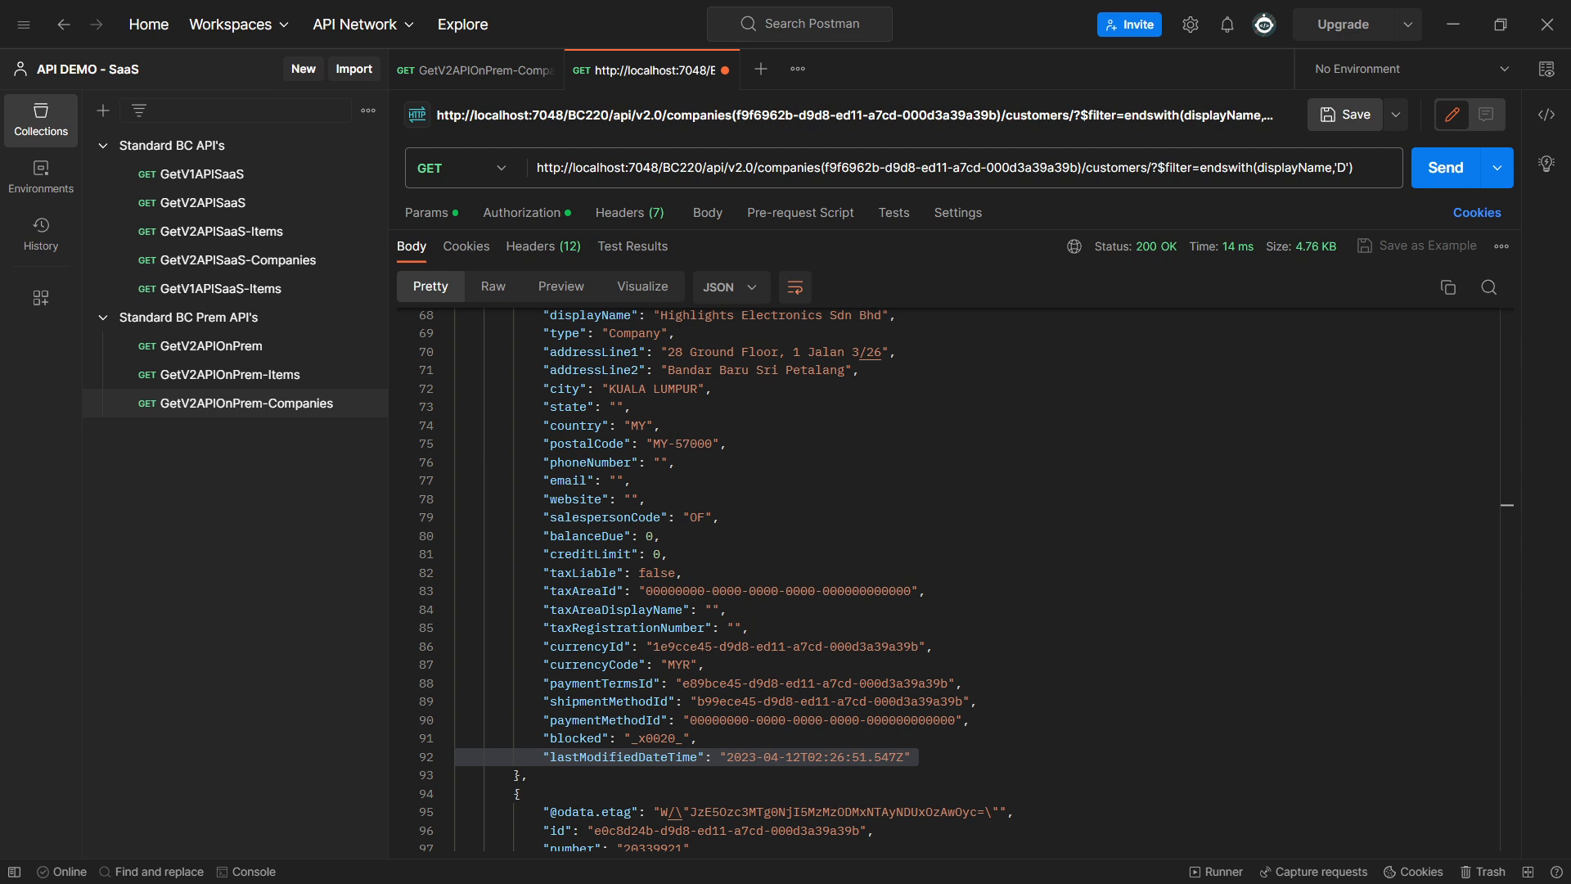
pyautogui.click(1382, 172)
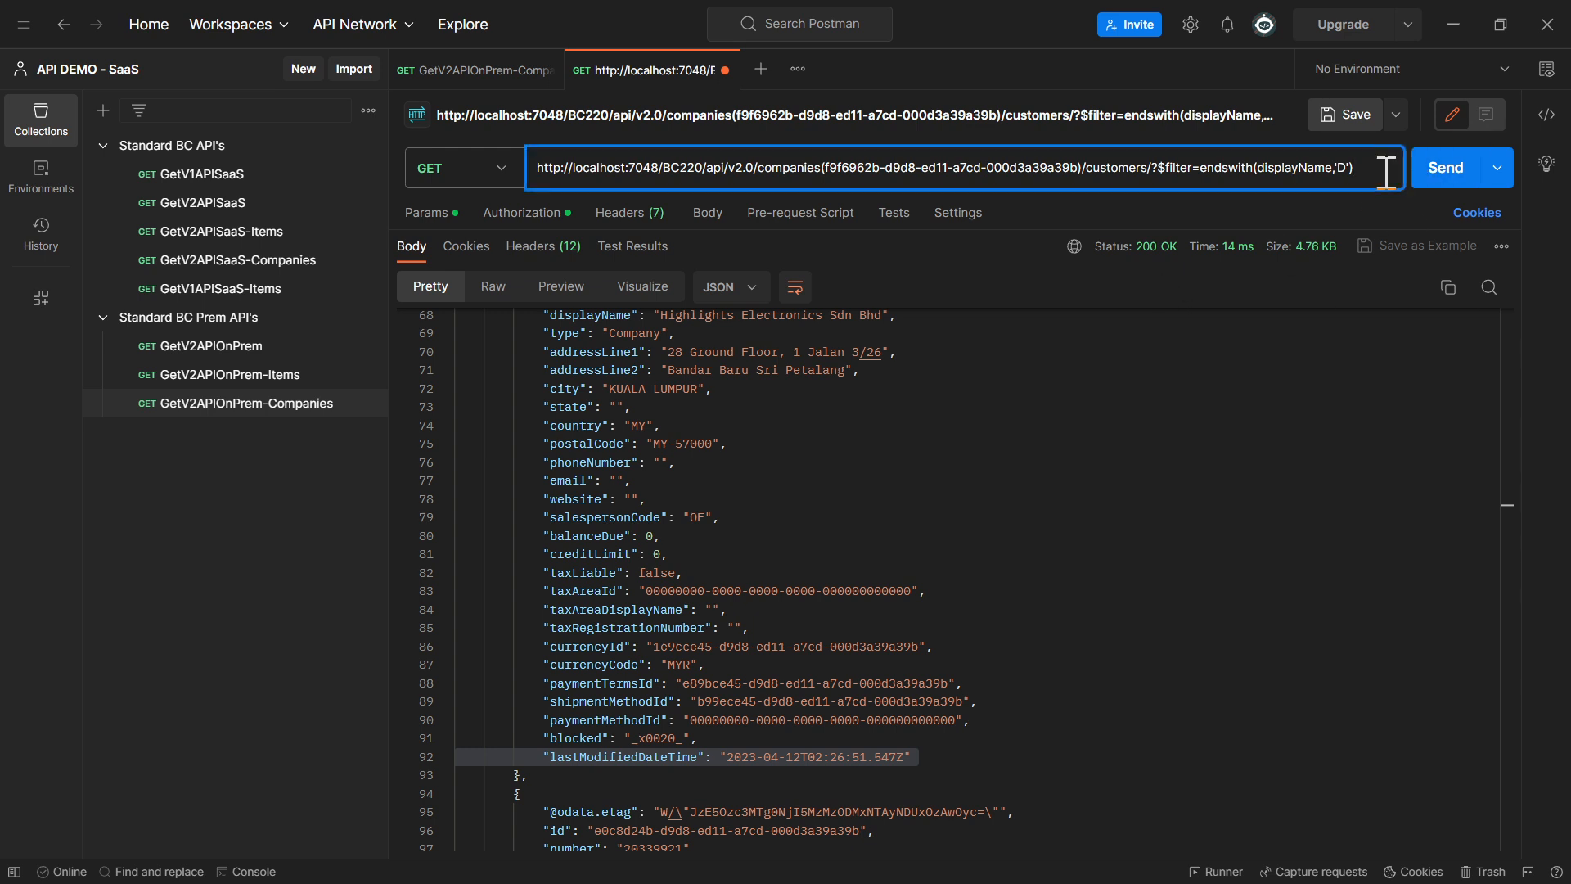
pyautogui.hotkey('ctrl', 'a')
pyautogui.write('http://localhost:7048/BC220/api/v2.0/companies(f9f6962b-d9d8-ed11-a7cd-000d3a39a39b)/salesOrders')
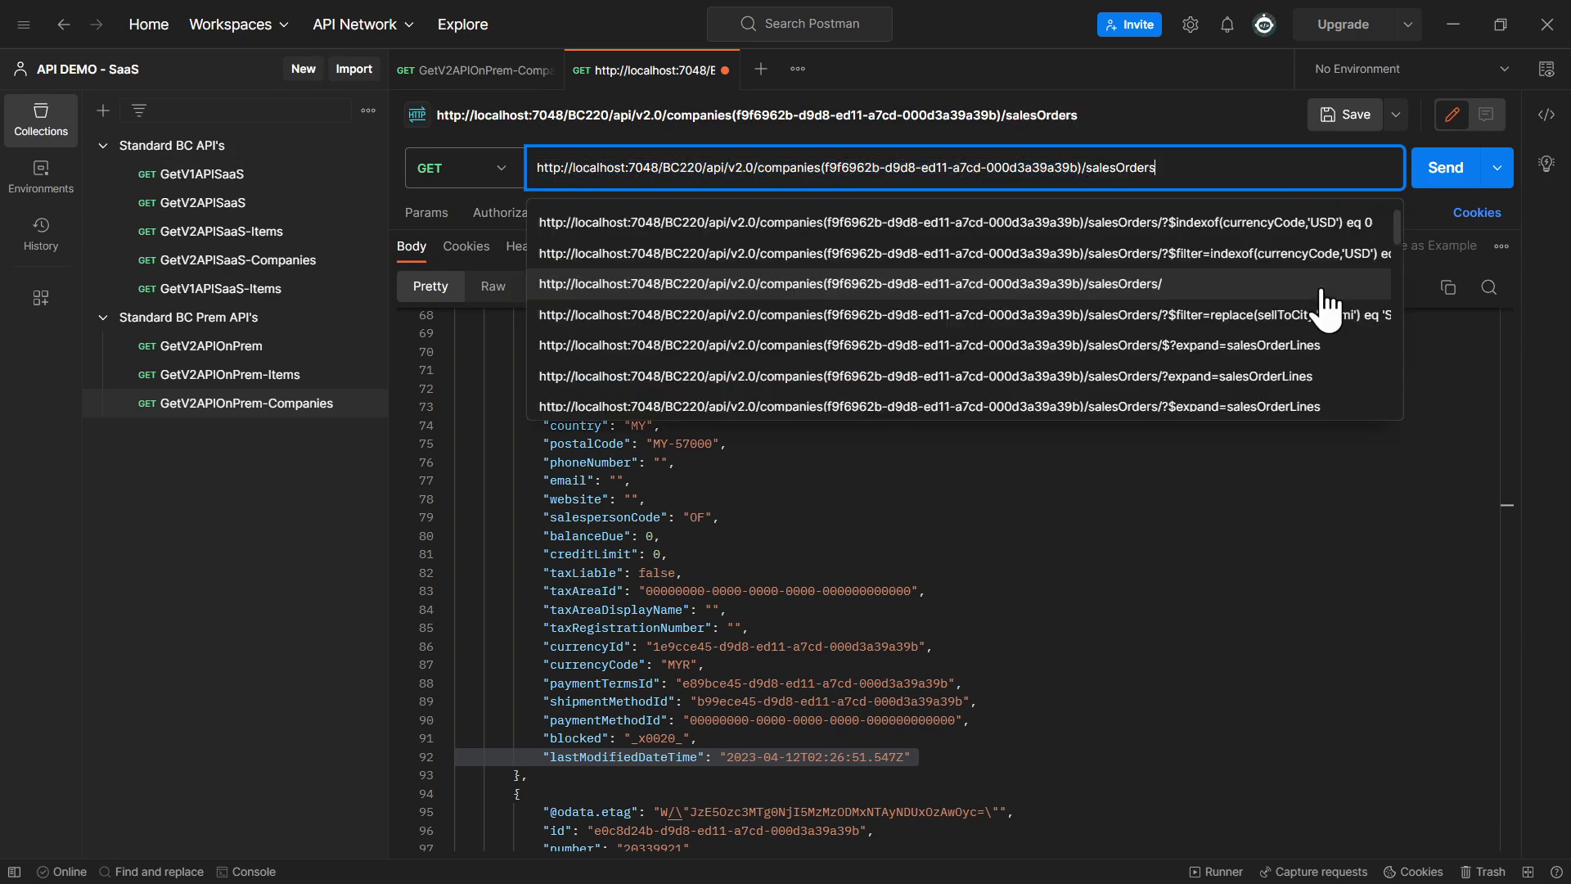
pyautogui.click(1428, 170)
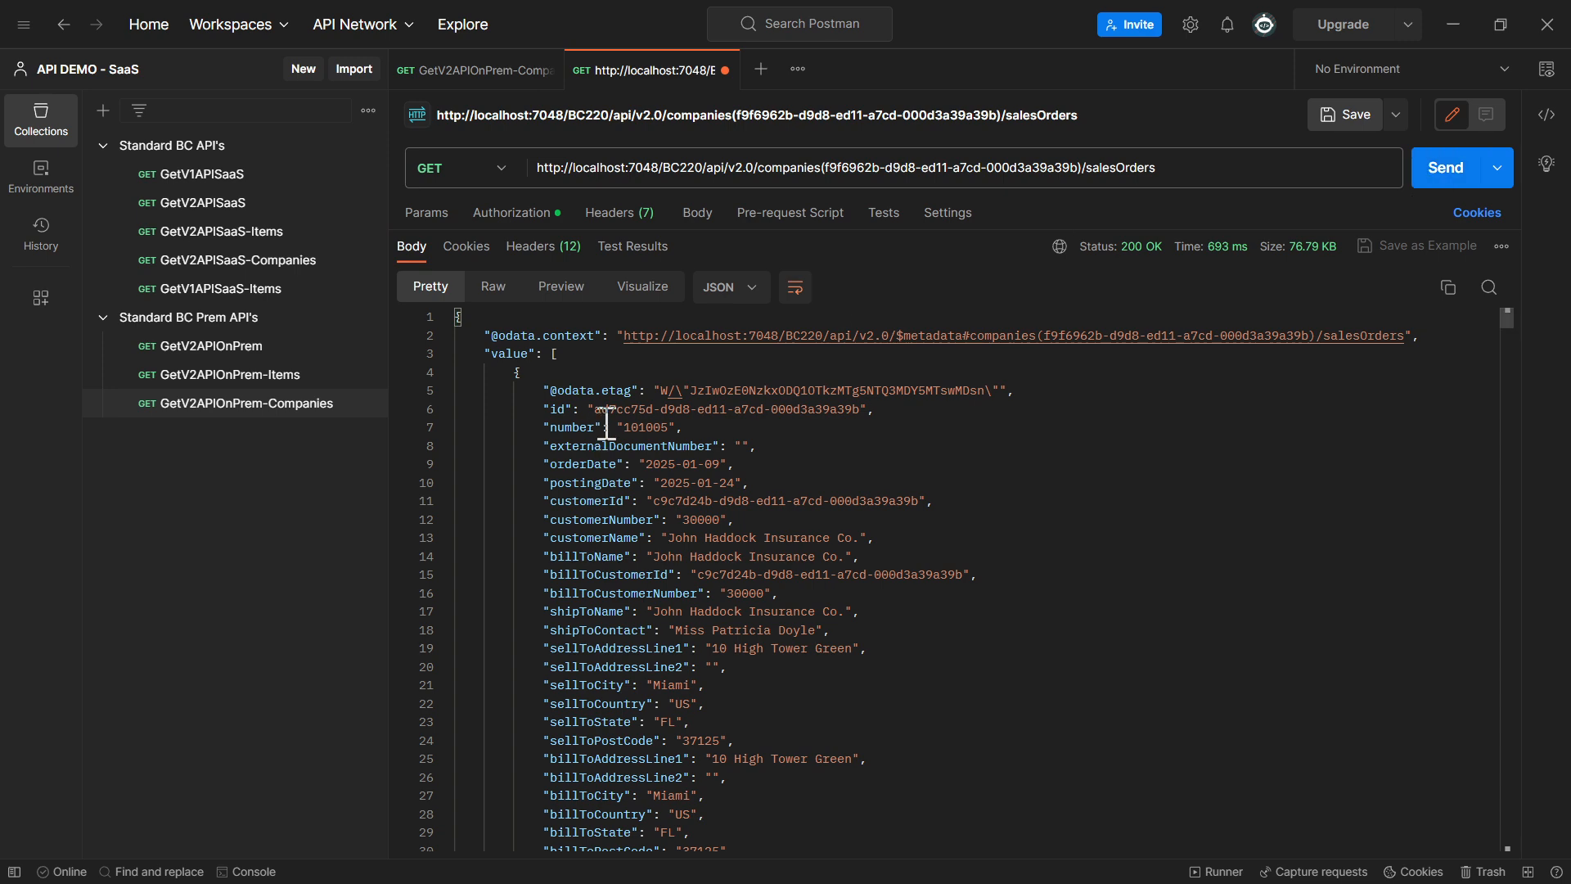
# Browse the returned sales orders, collapse the first three records and expand the first one again to examine its fields
pyautogui.scroll(-10, 610, 413)
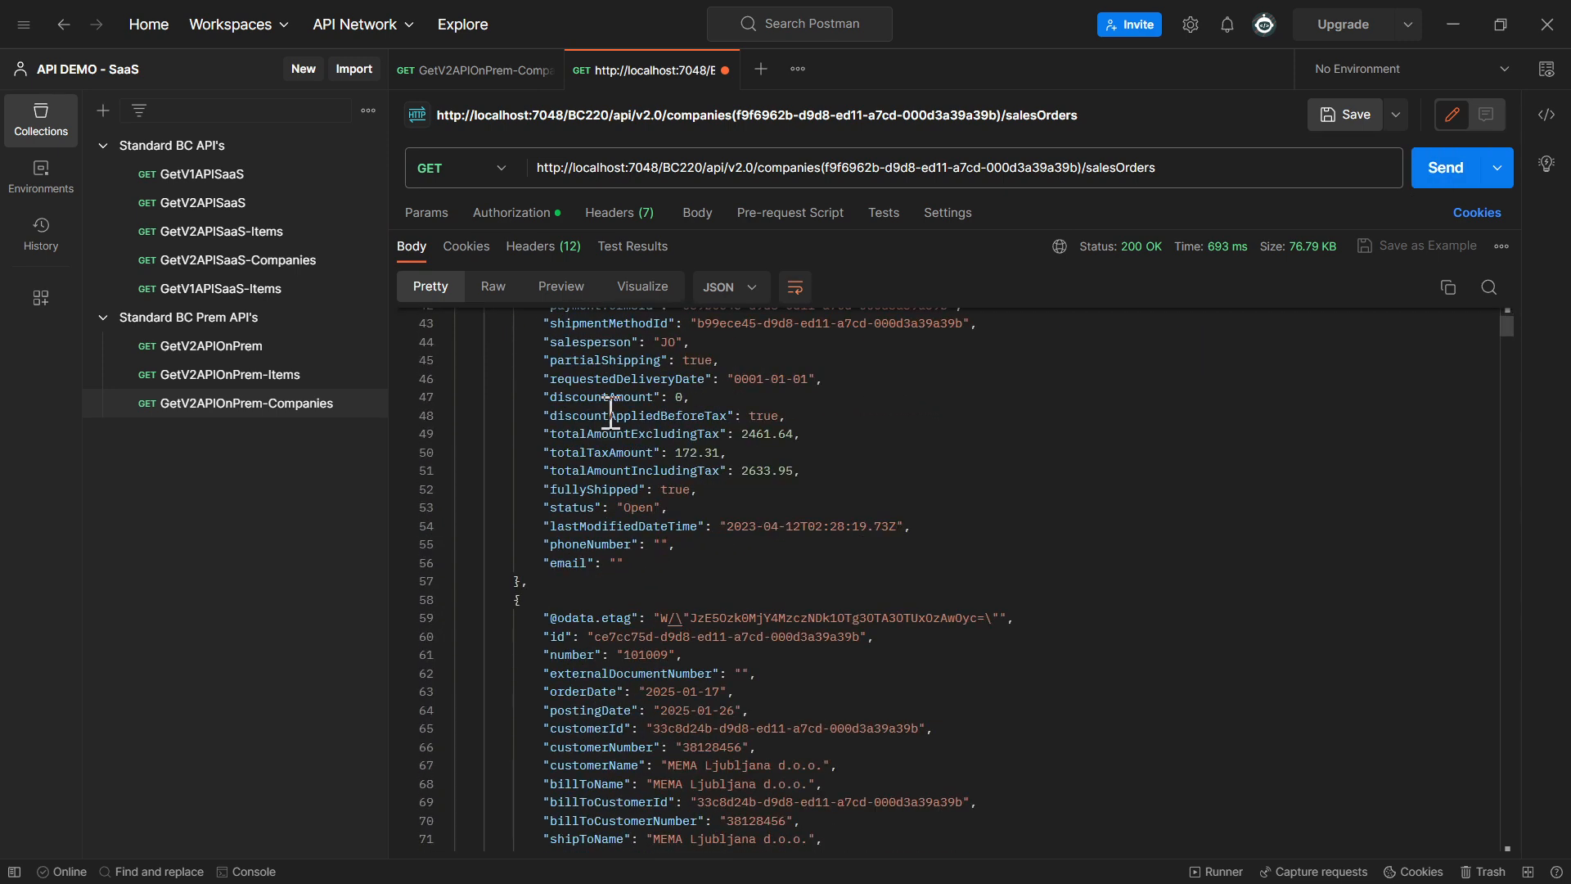
pyautogui.scroll(10, 610, 414)
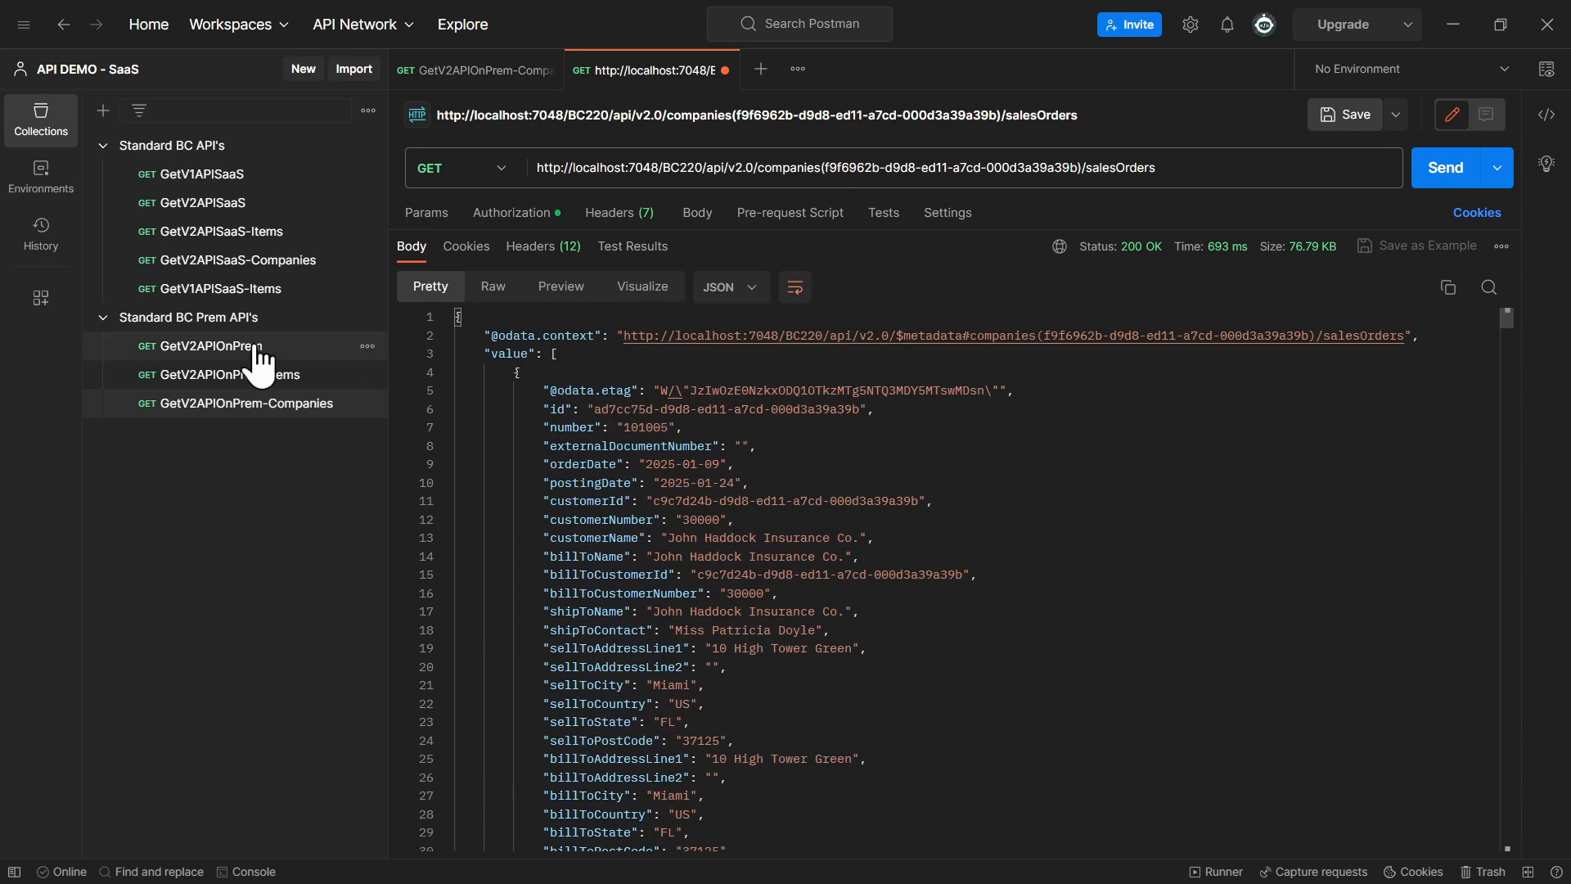
pyautogui.click(446, 372)
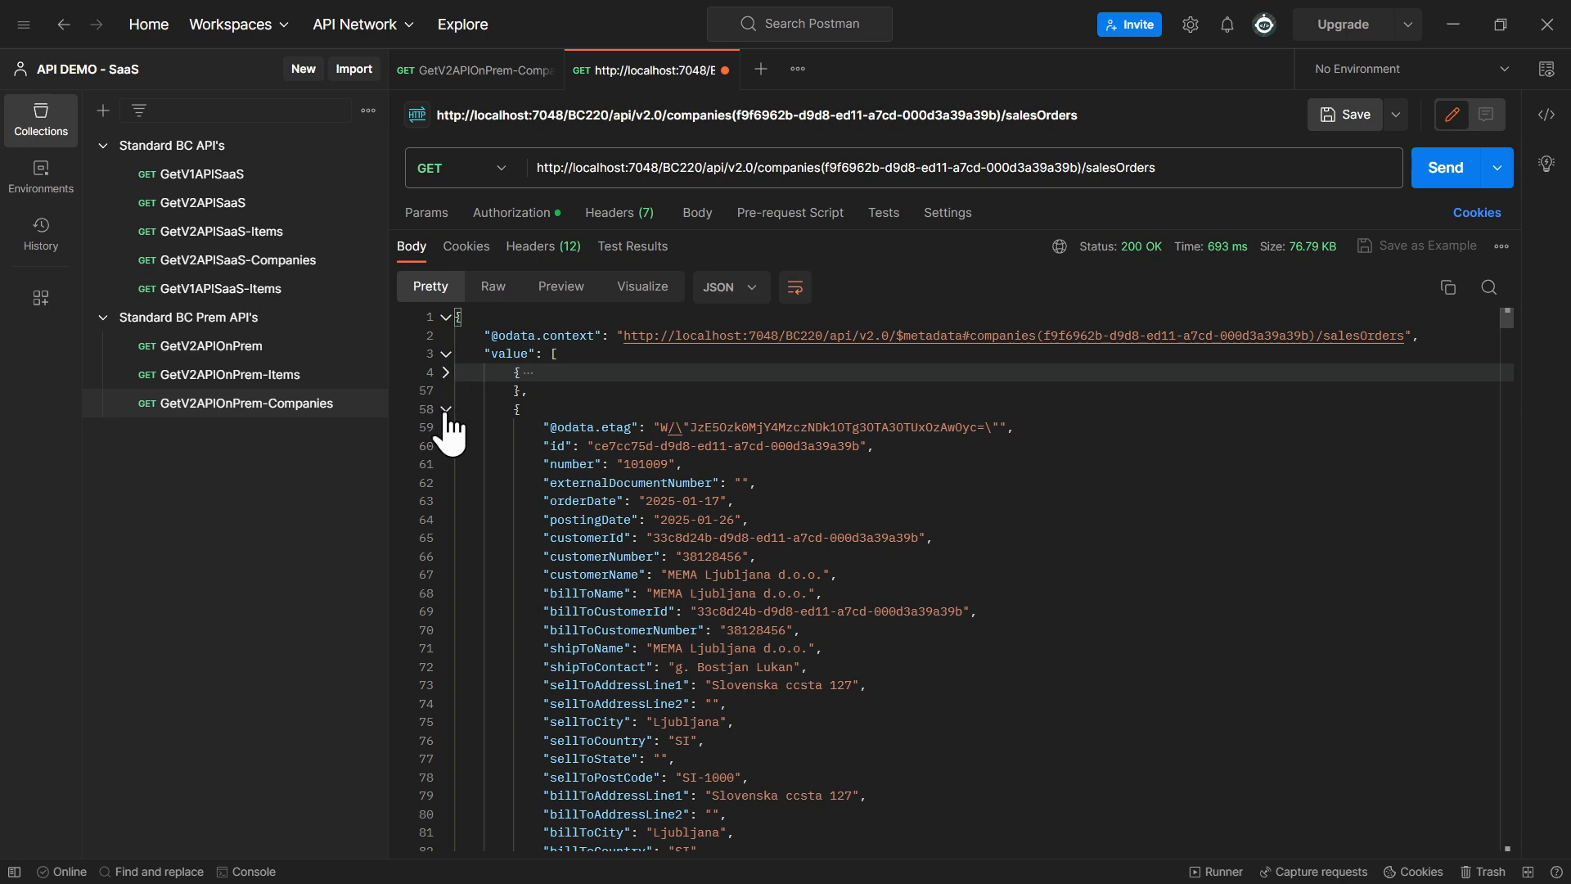
pyautogui.click(446, 409)
pyautogui.click(446, 446)
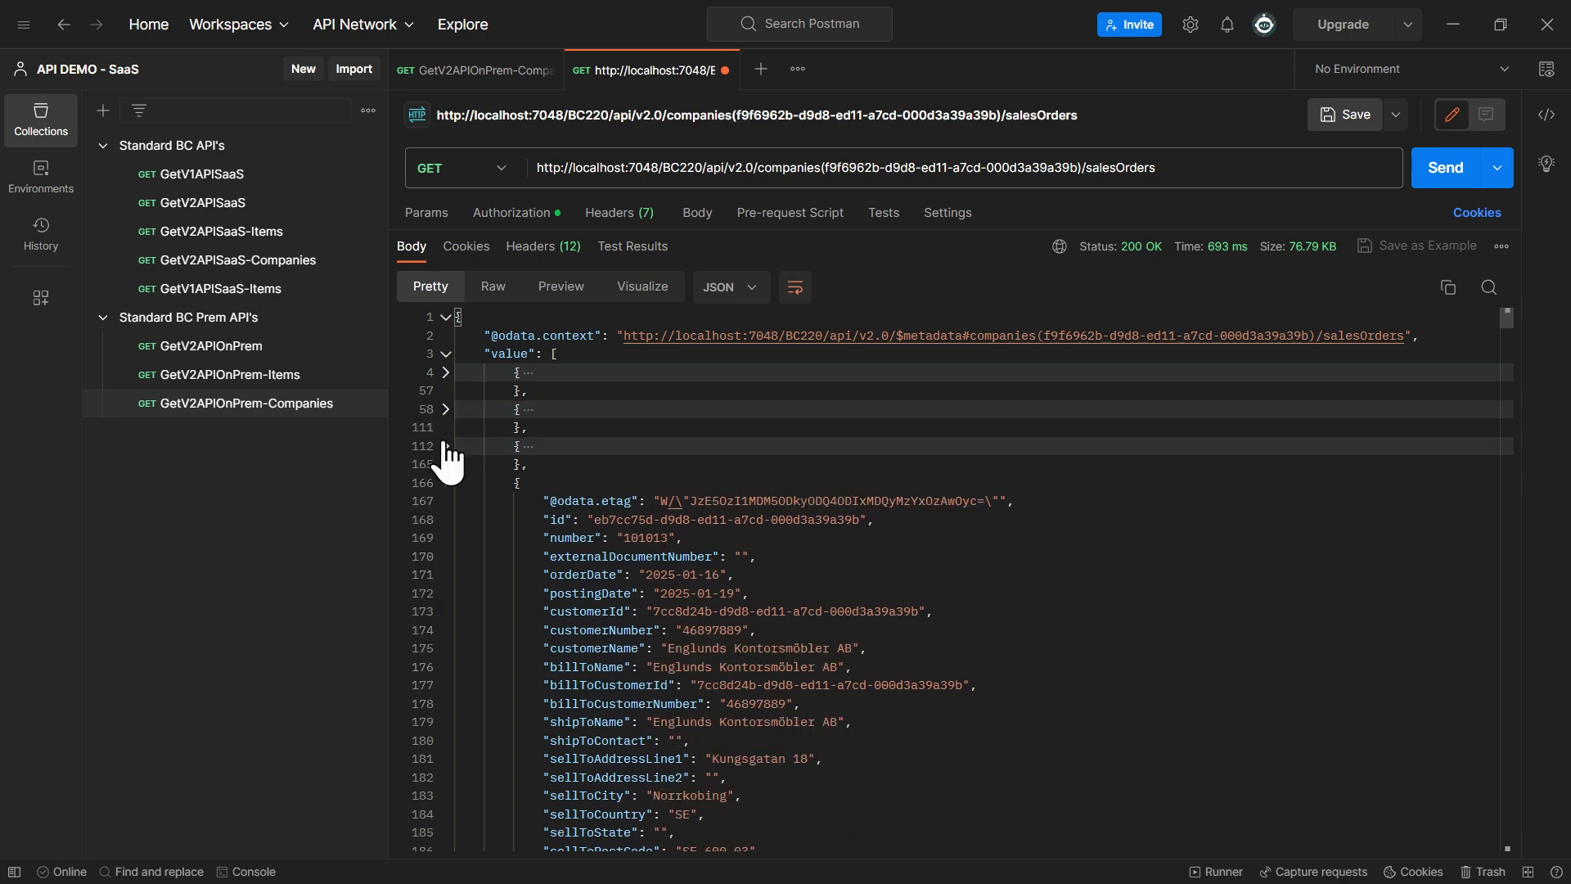
pyautogui.scroll(-3, 731, 586)
pyautogui.scroll(3, 731, 585)
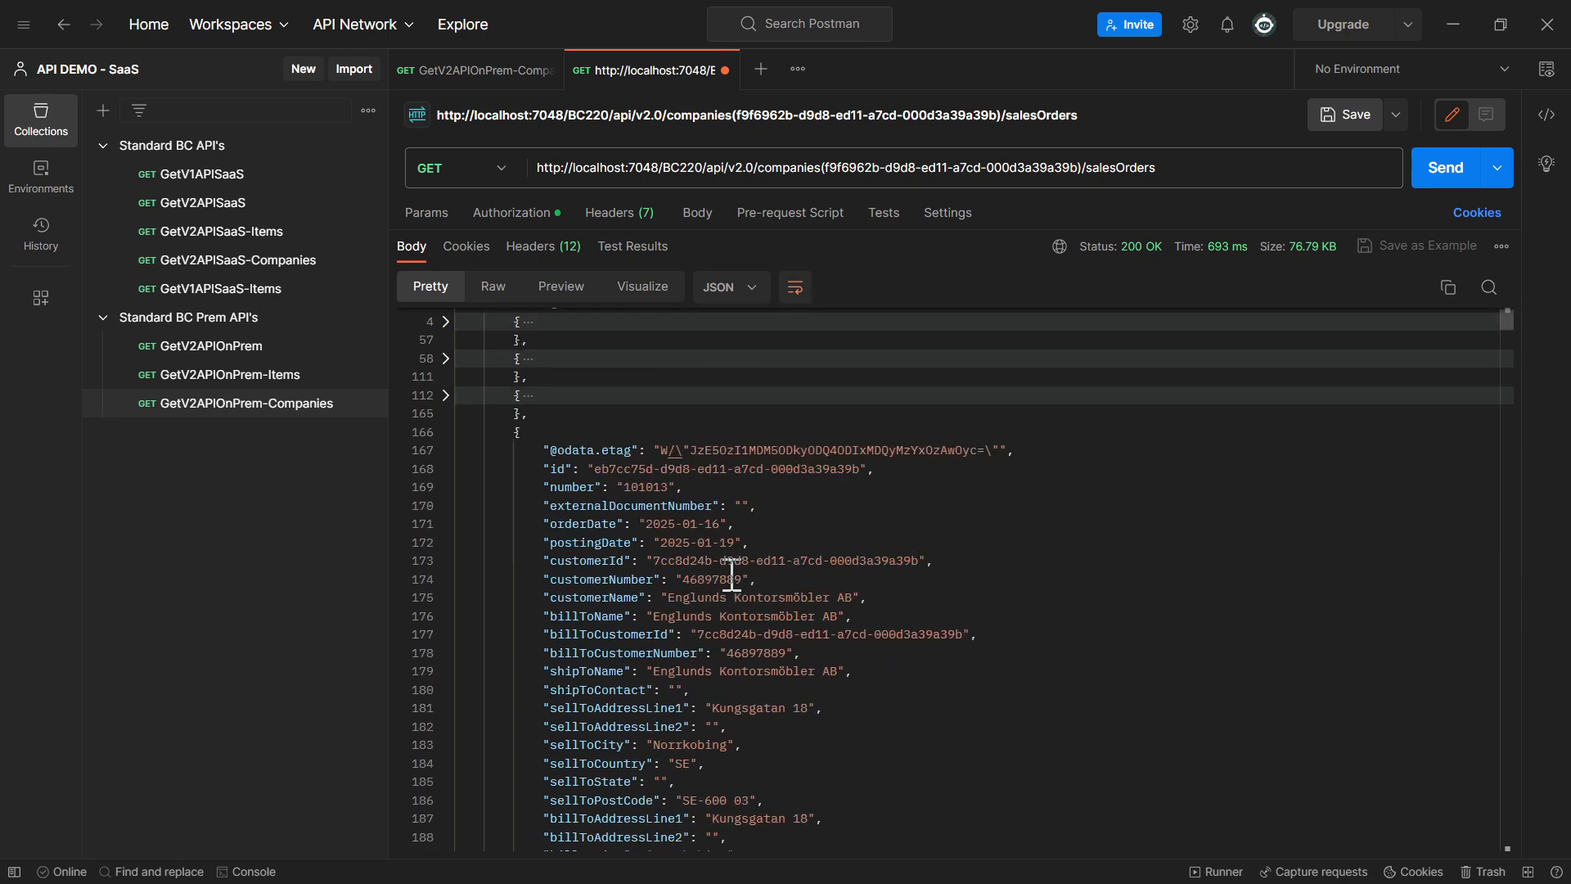
pyautogui.click(446, 373)
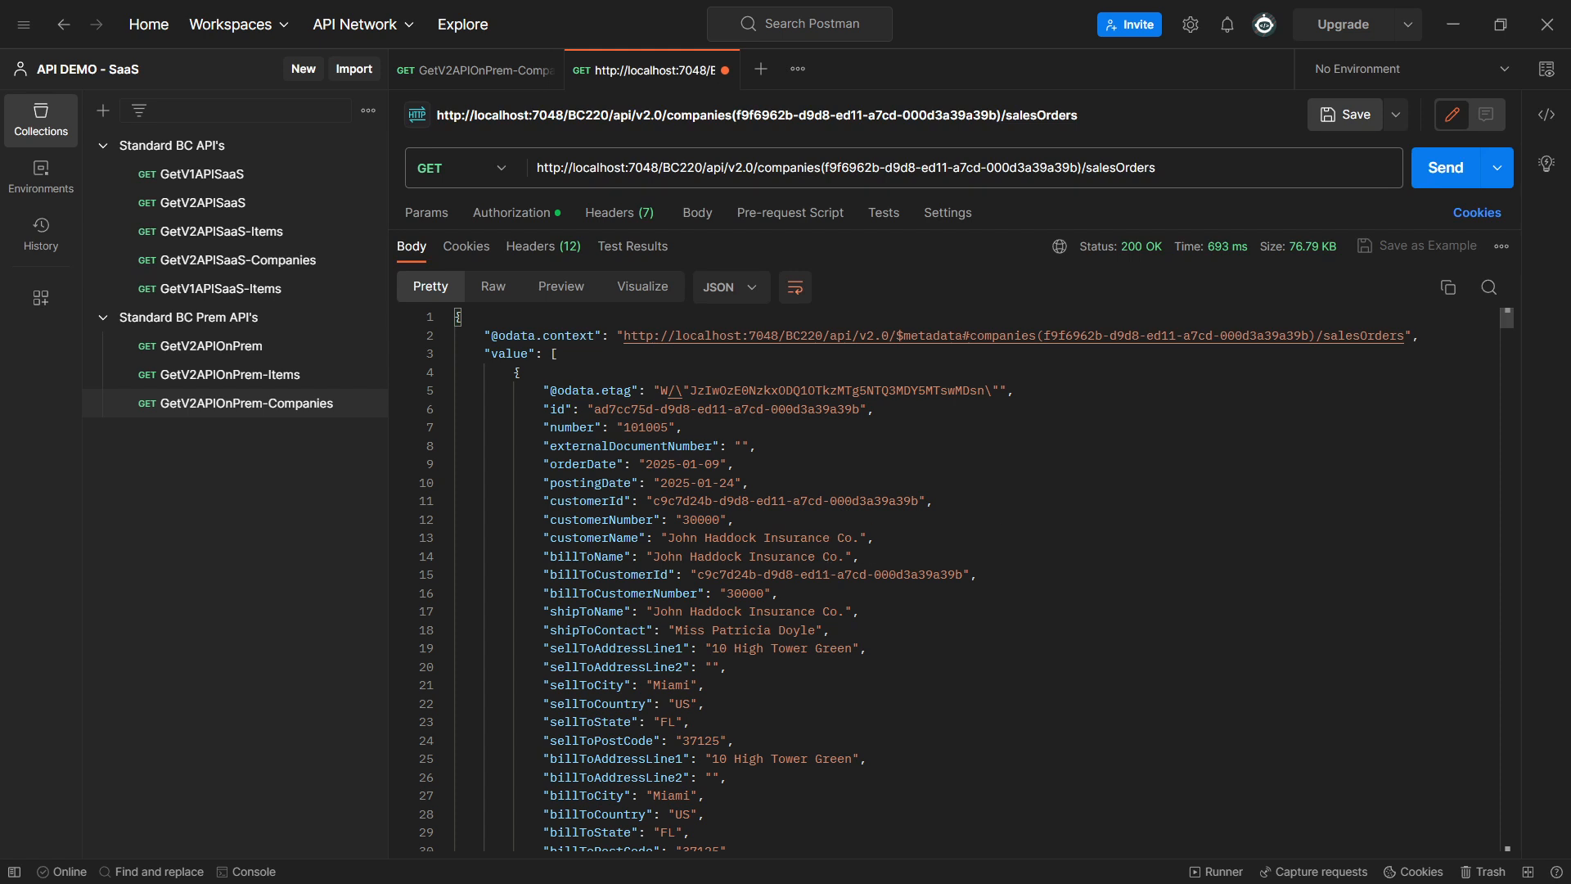
# Append a $select query option to the salesOrders request URL, with id as its first field followed by a comma
pyautogui.click(1188, 169)
pyautogui.write('/')
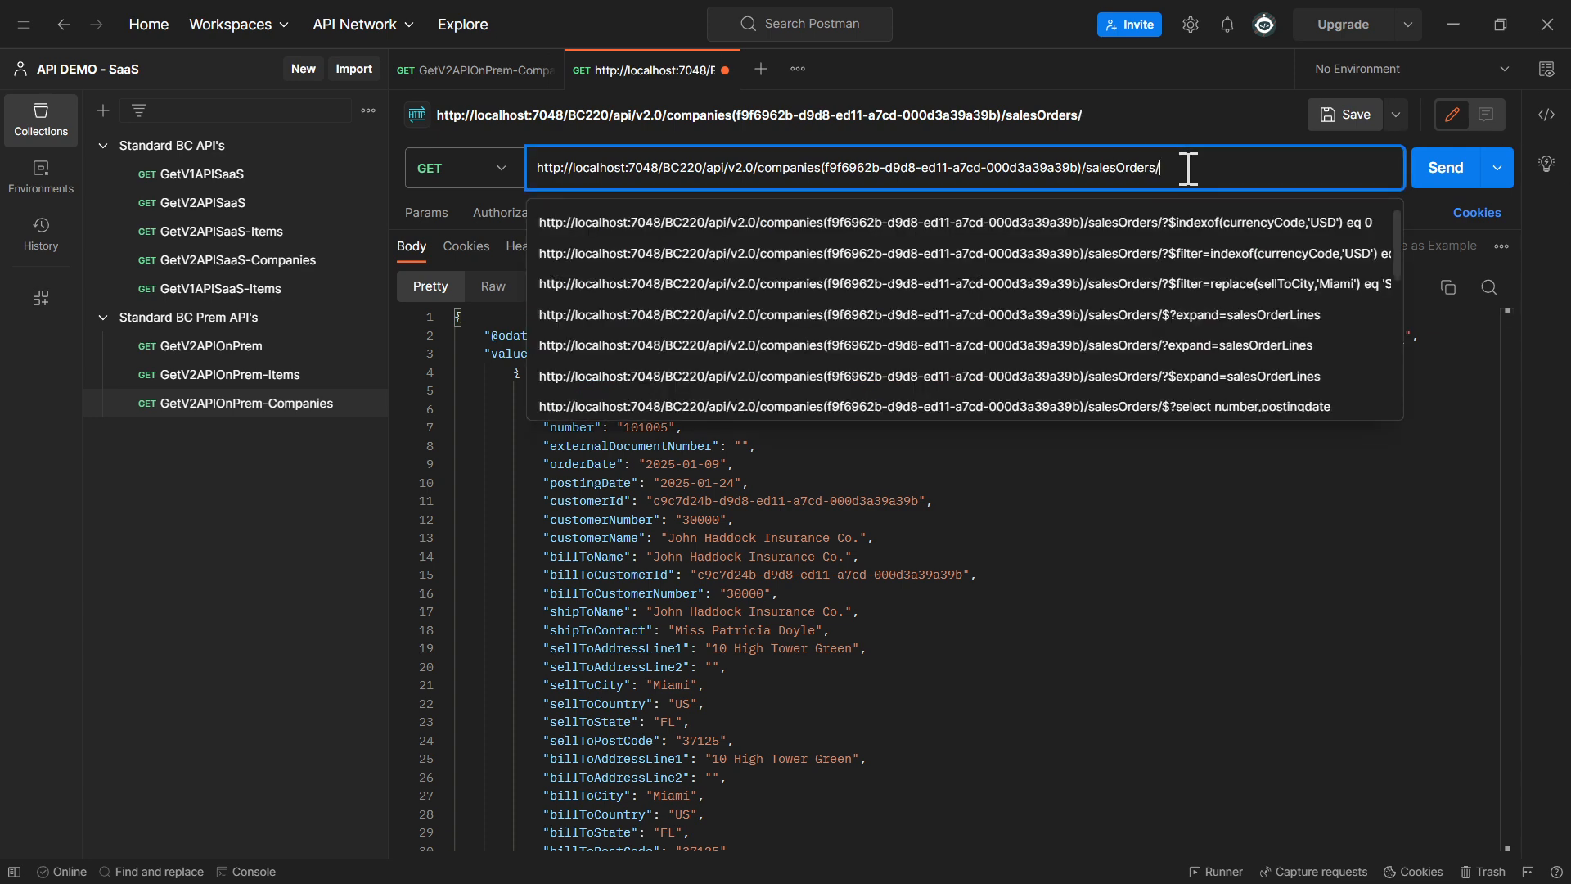
pyautogui.write('?')
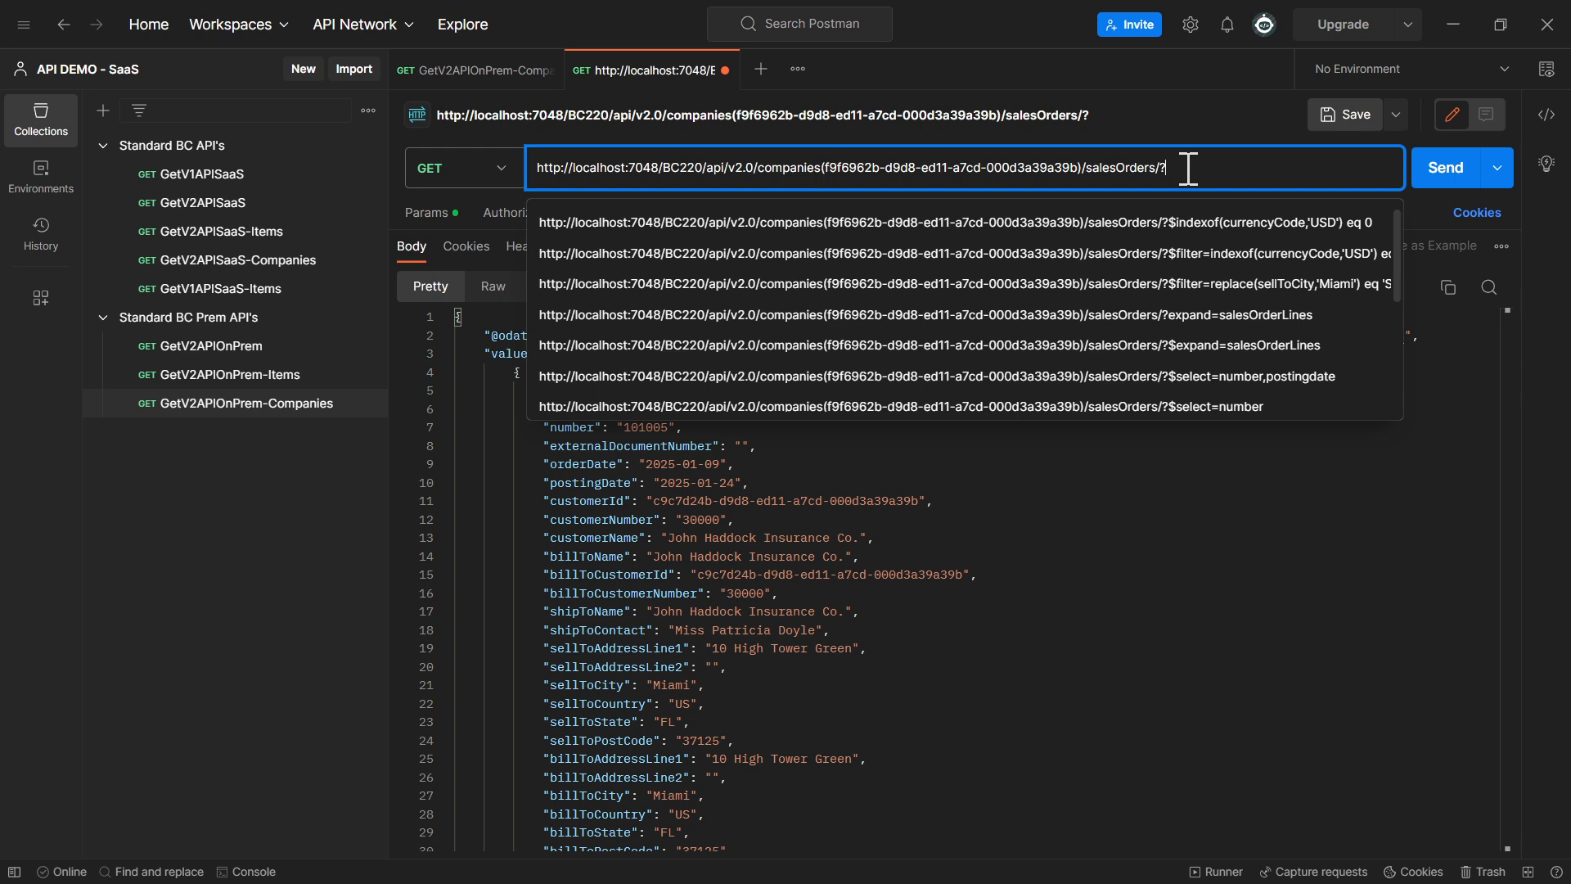
pyautogui.write('$select')
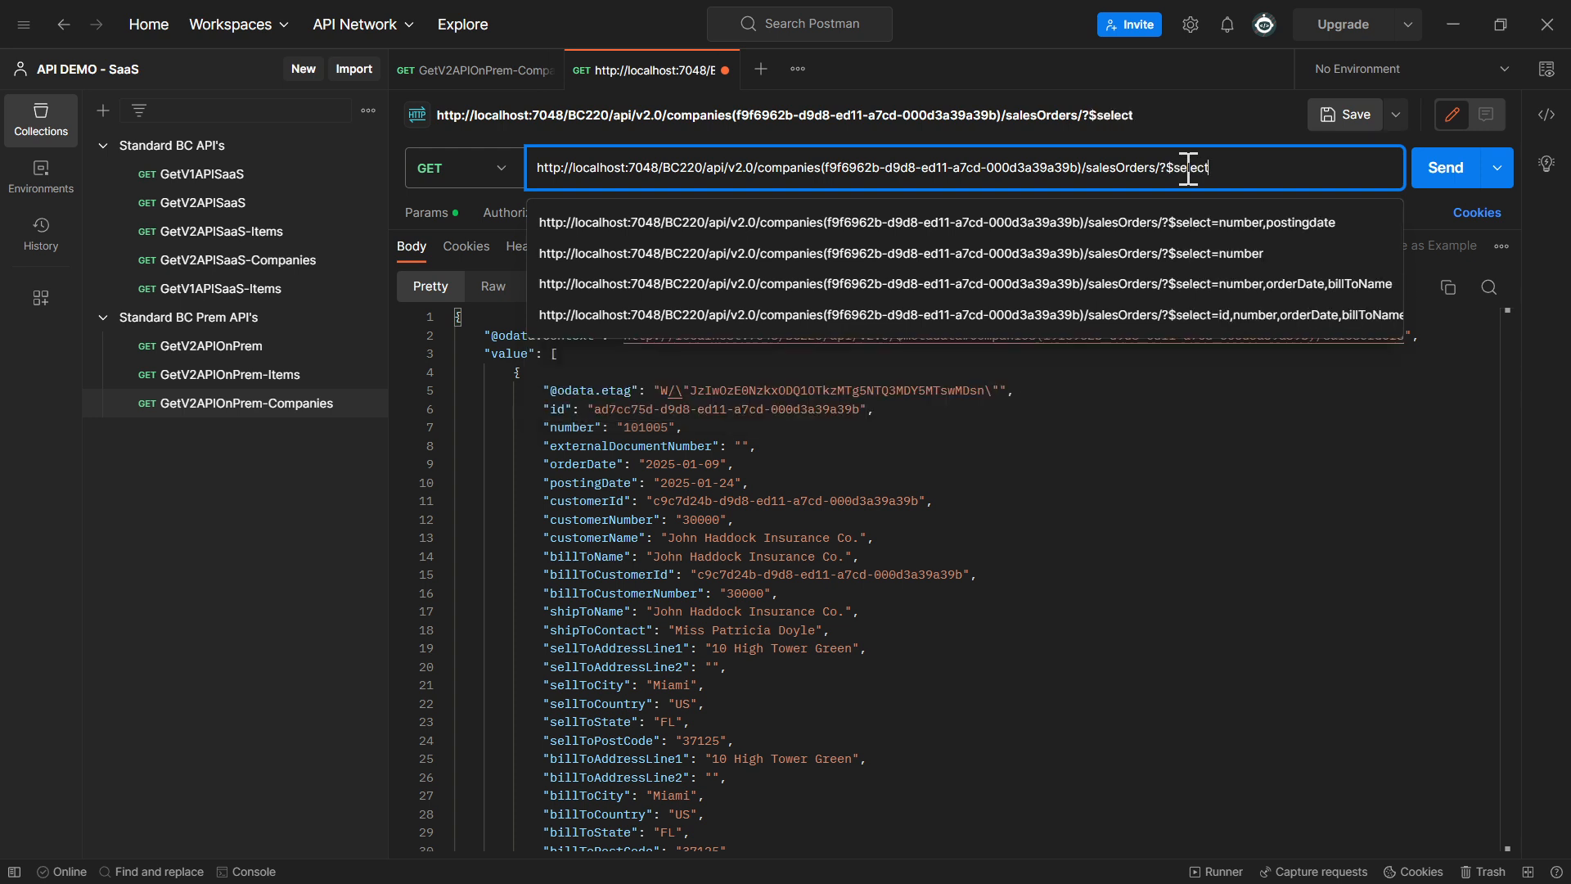
pyautogui.write('=')
pyautogui.doubleClick(558, 409)
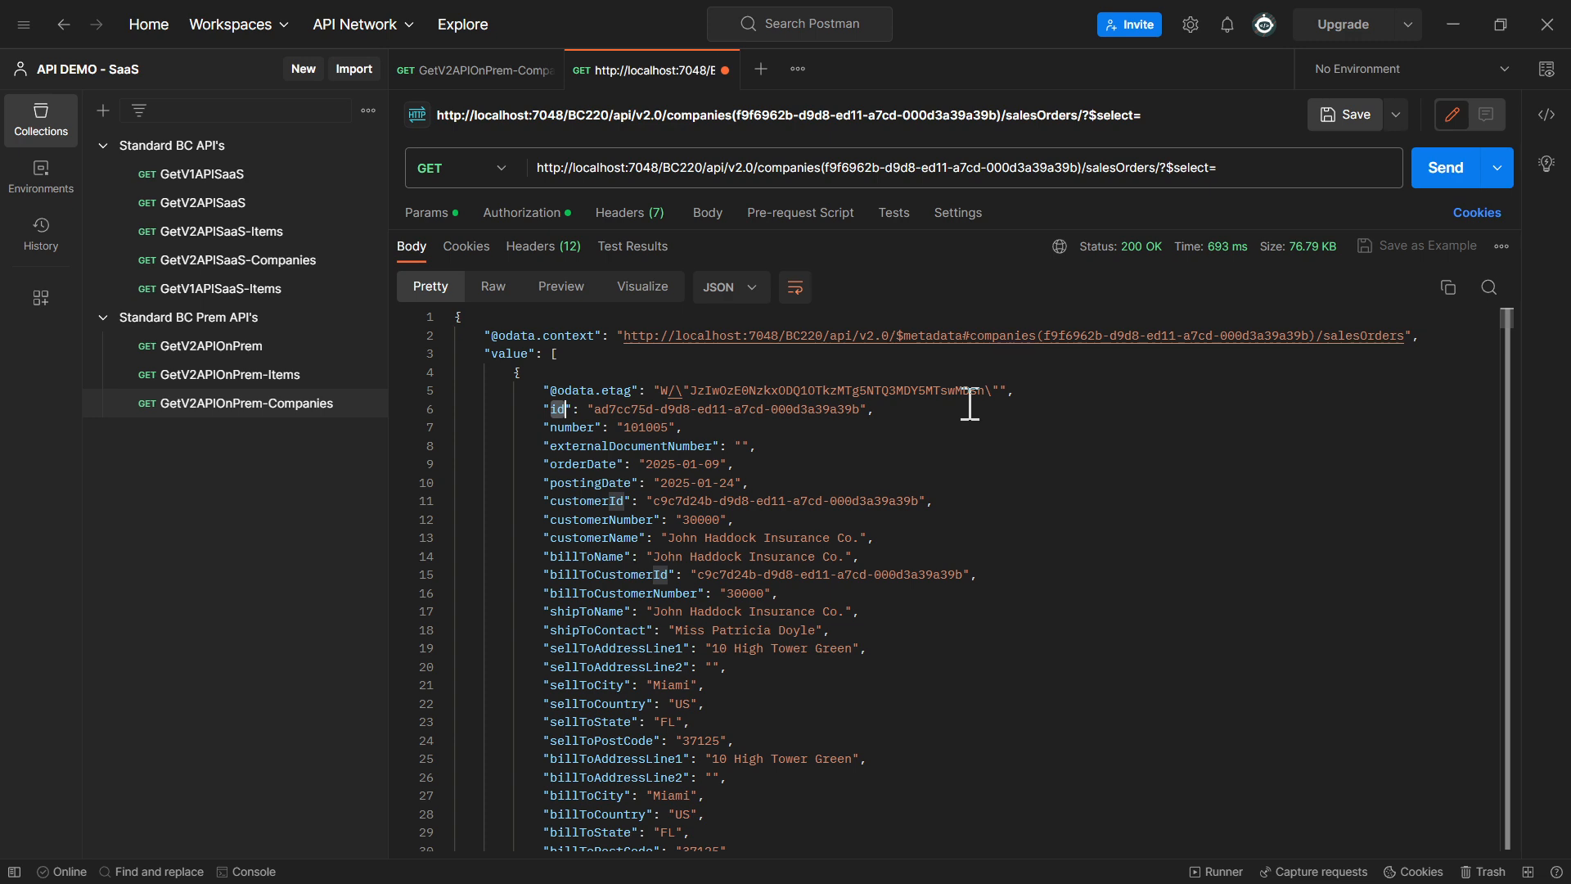
pyautogui.click(1240, 166)
pyautogui.write('id,')
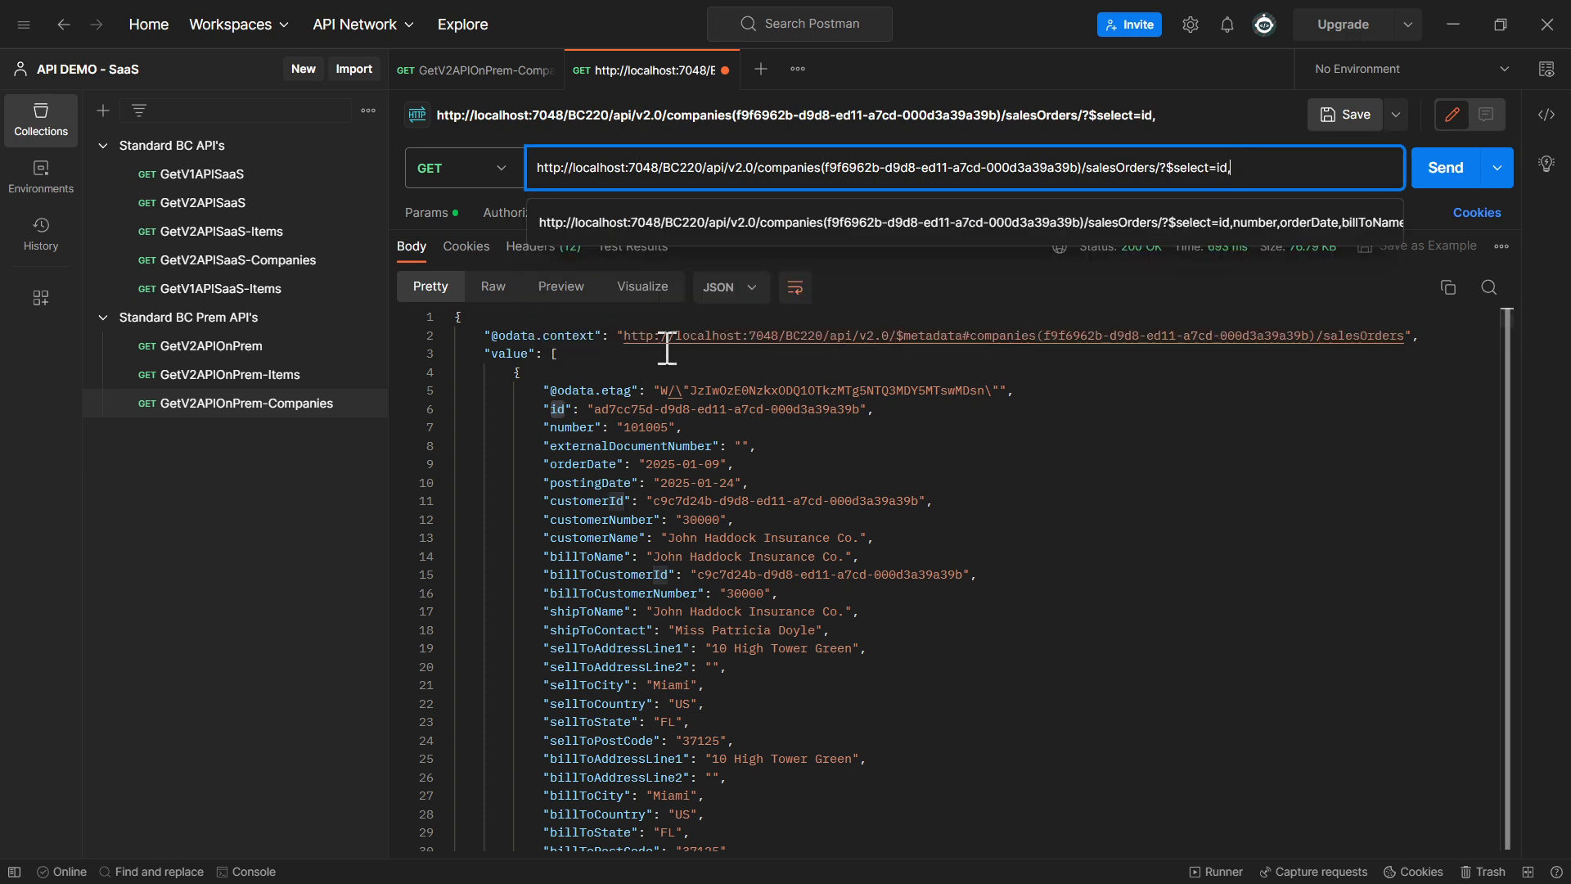
# Add the postingDate and shipToName fields to the $select list and send the request
pyautogui.doubleClick(578, 482)
pyautogui.hotkey('ctrl', 'c')
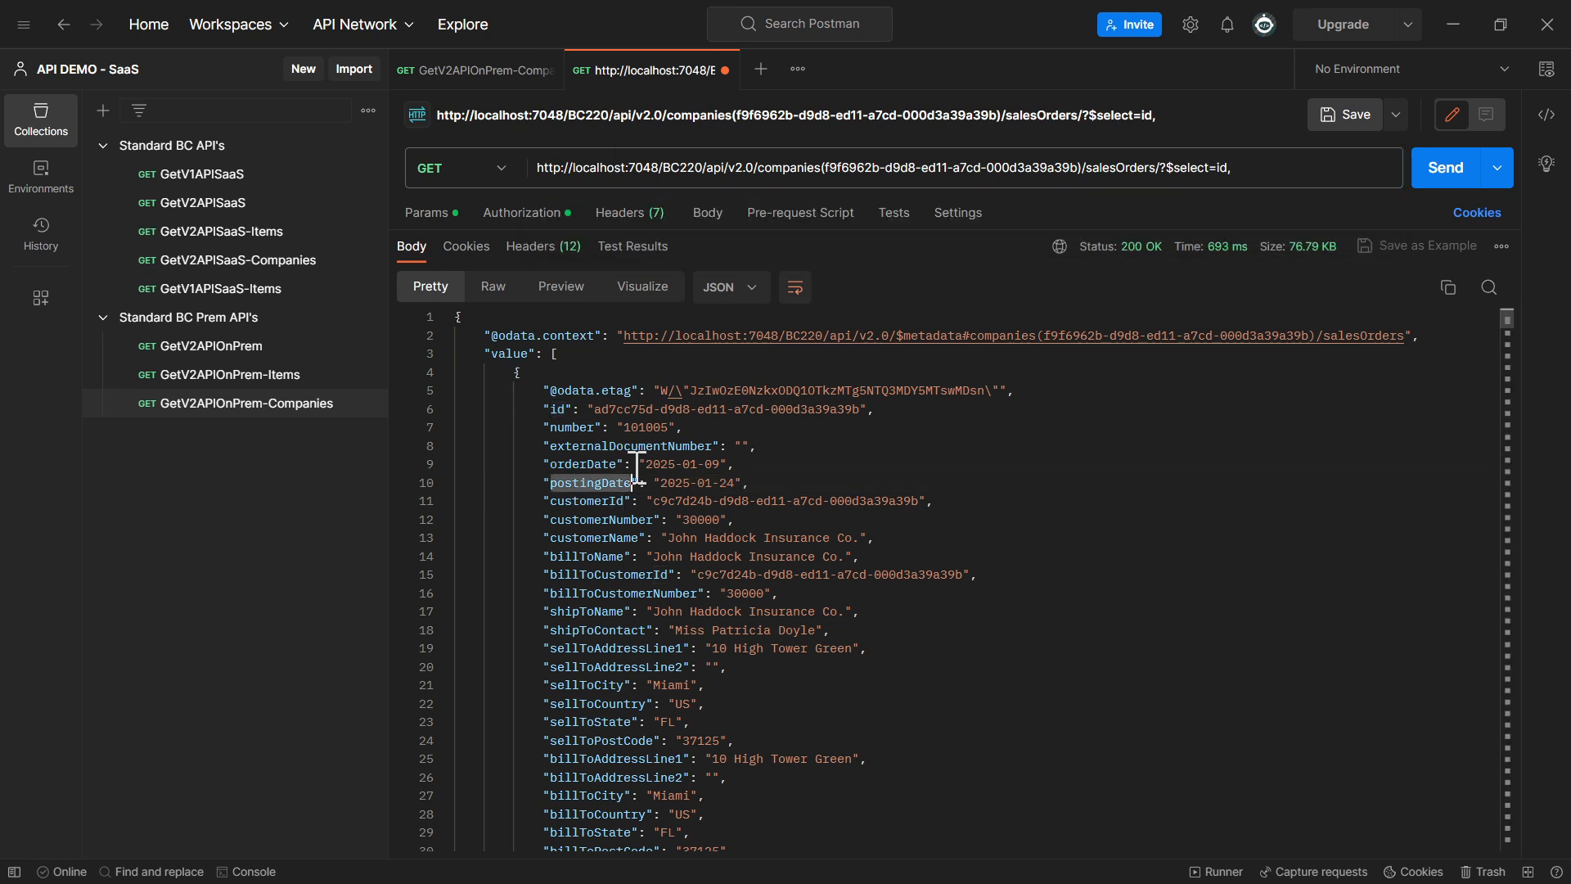
pyautogui.click(1315, 167)
pyautogui.hotkey('ctrl', 'v')
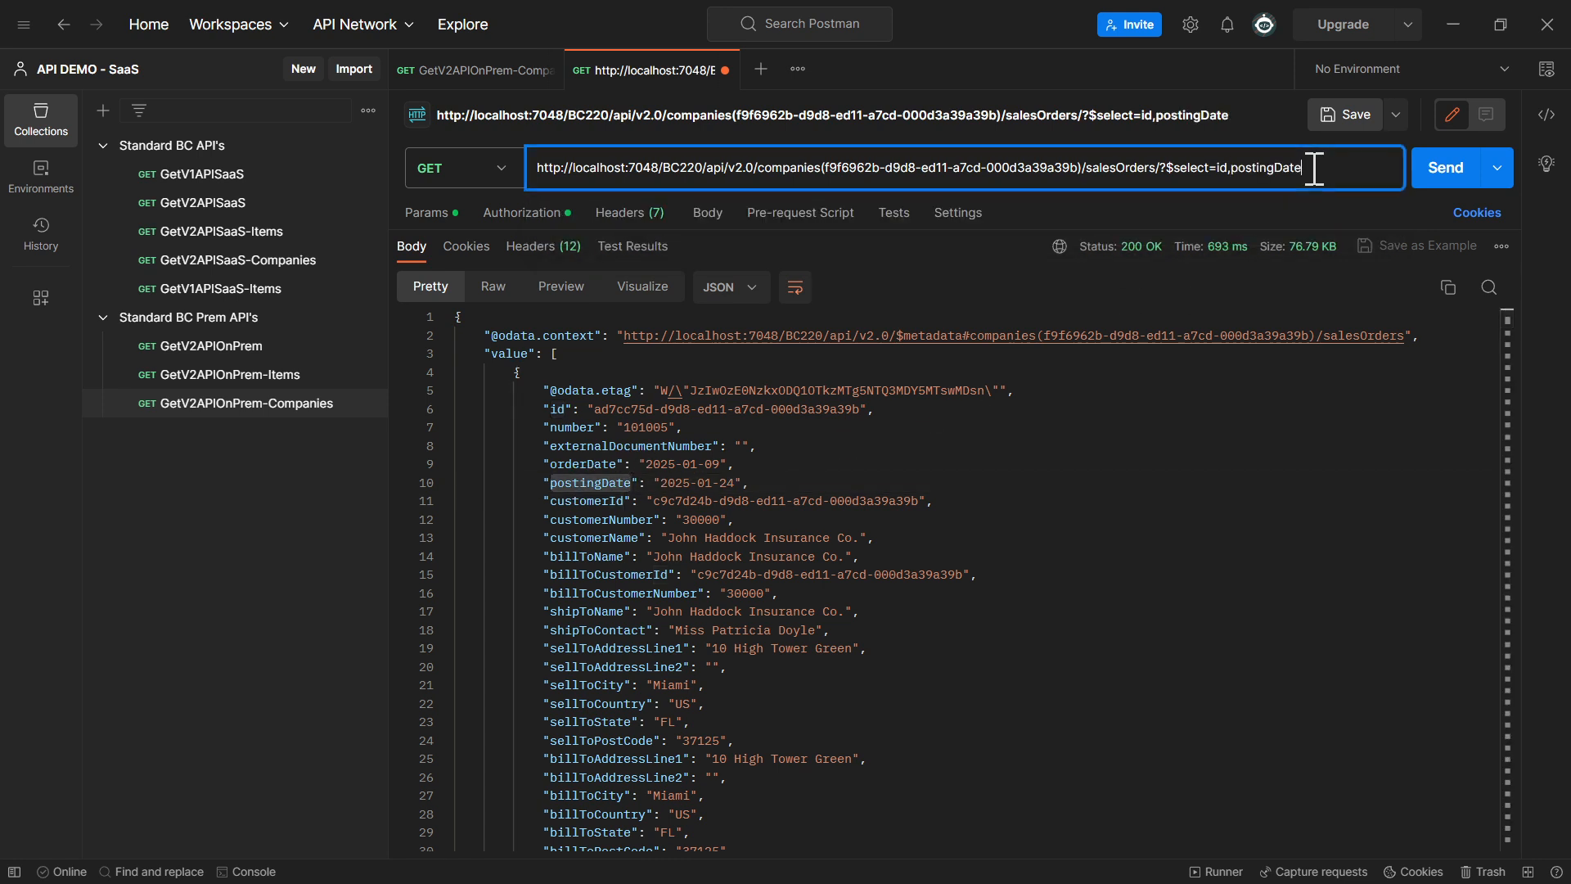
pyautogui.write(',')
pyautogui.doubleClick(601, 611)
pyautogui.hotkey('ctrl', 'c')
pyautogui.click(1309, 159)
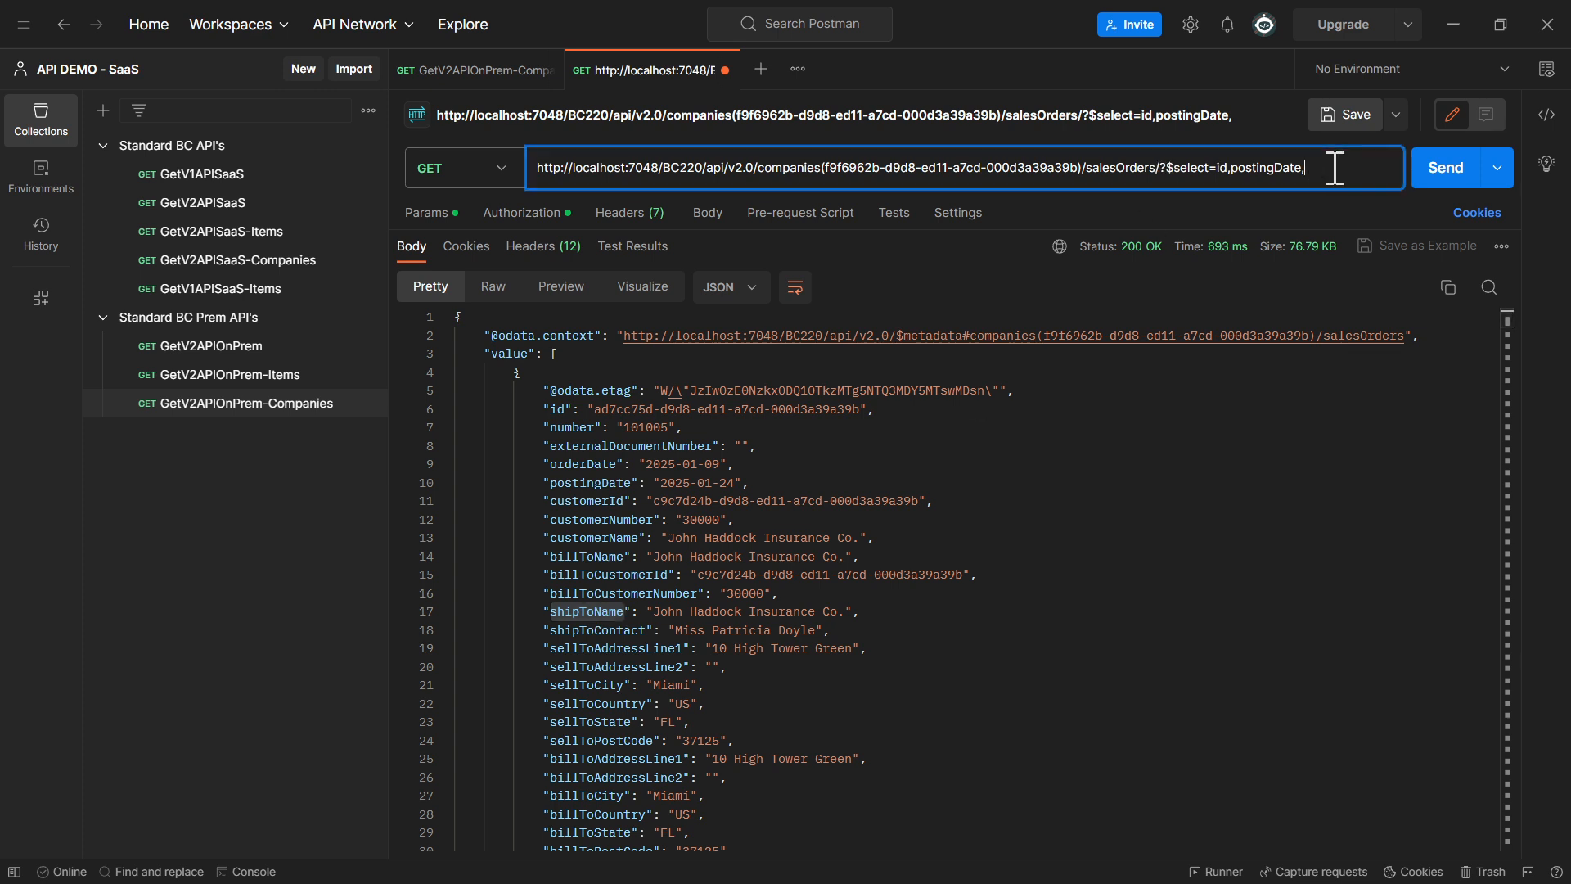
pyautogui.hotkey('ctrl', 'v')
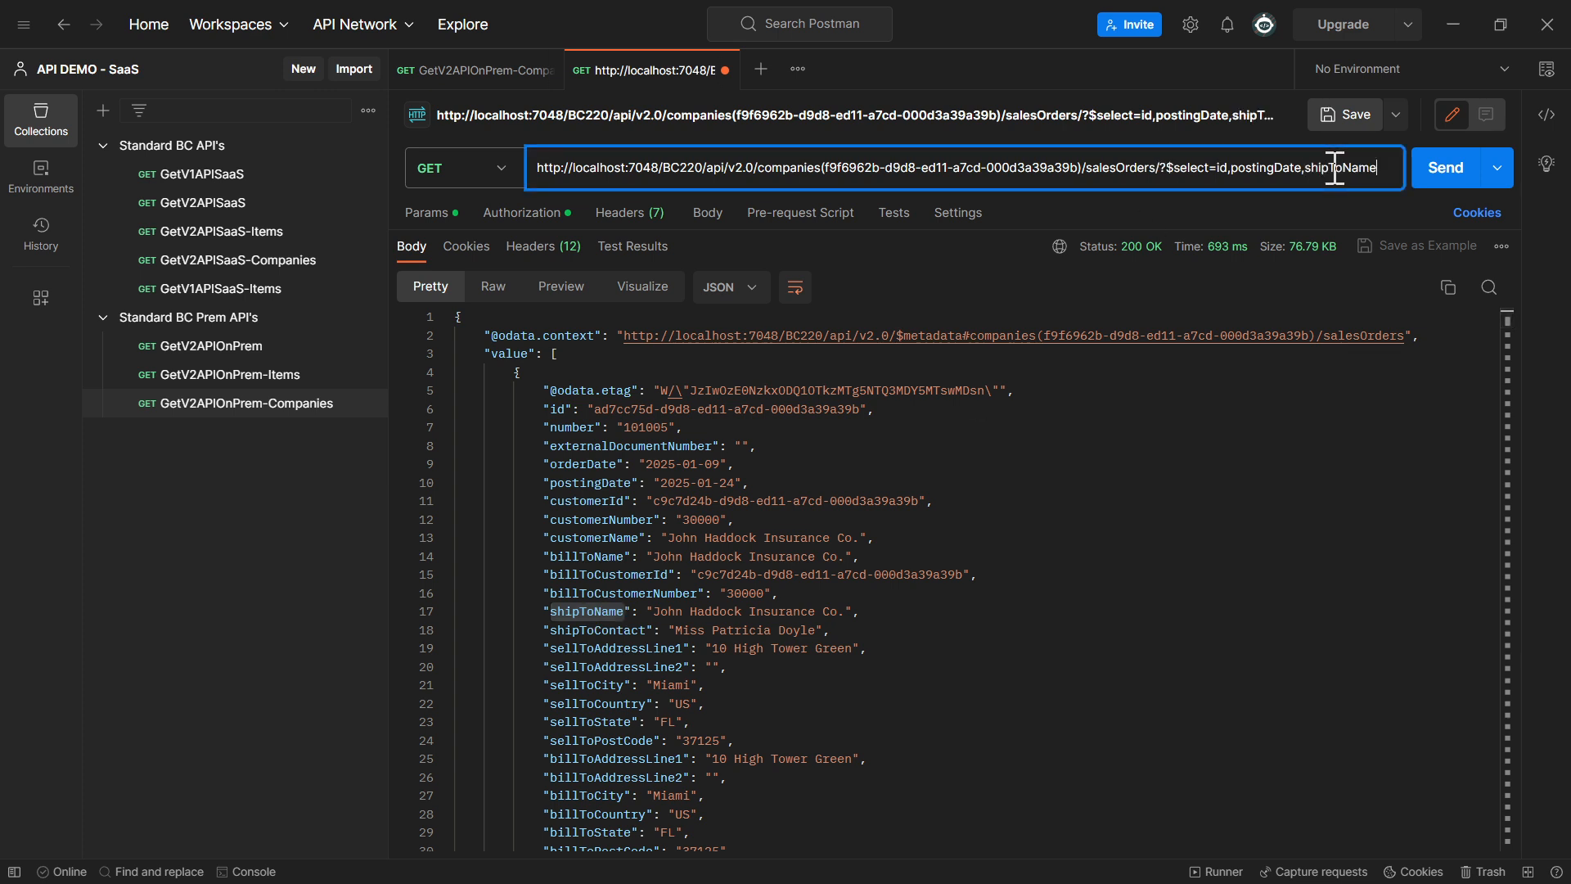
pyautogui.click(1439, 174)
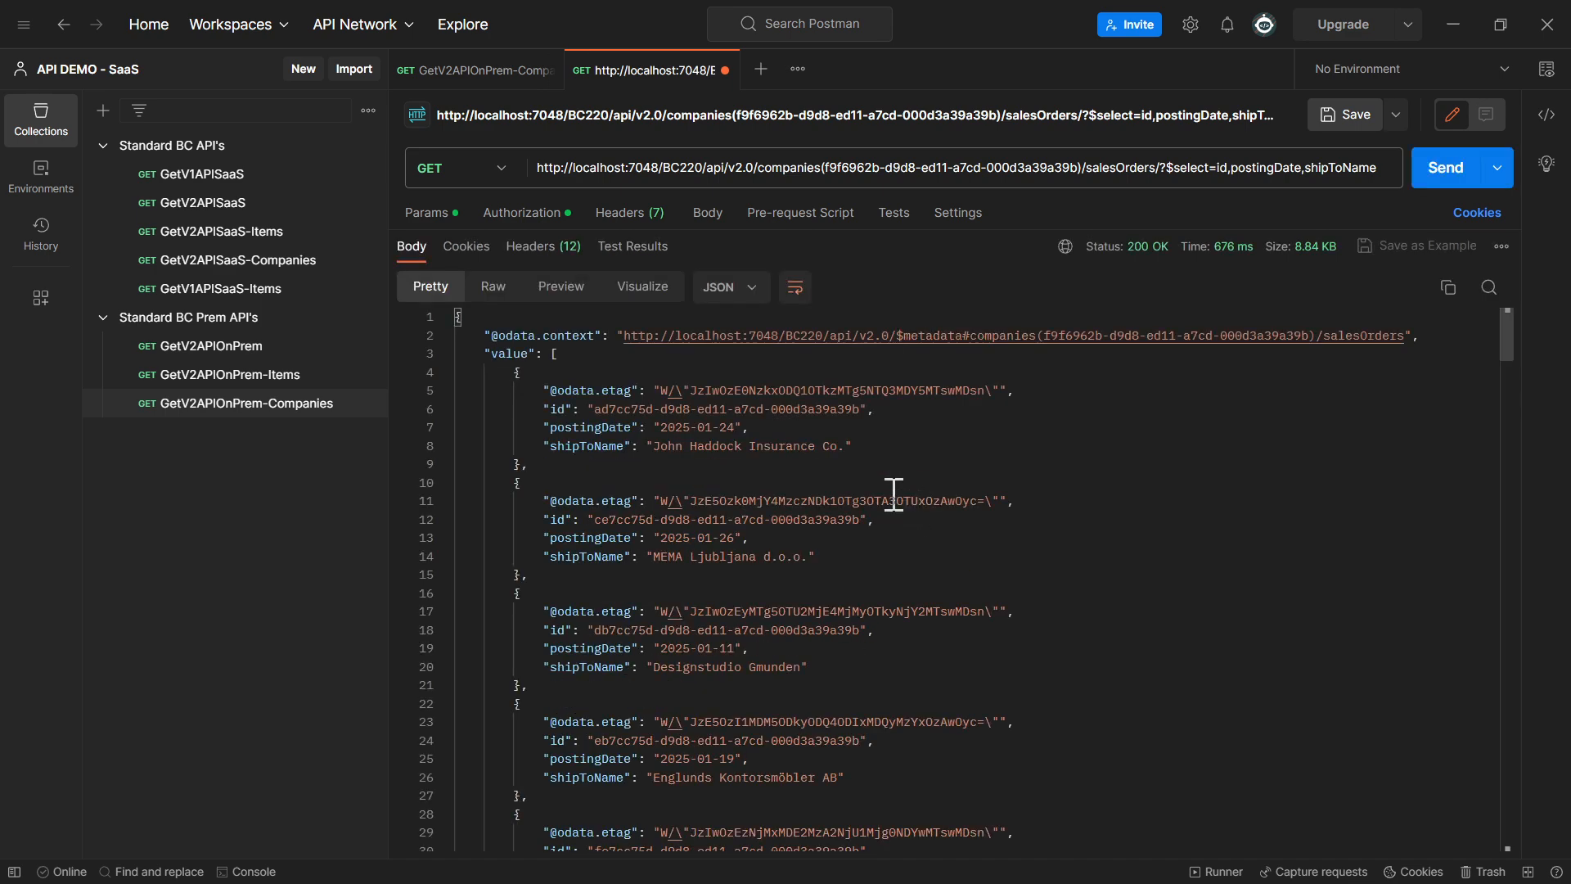
# Examine the id, postingDate and shipToName fields in the first five returned sales orders
pyautogui.moveTo(539, 409); pyautogui.dragTo(933, 446)
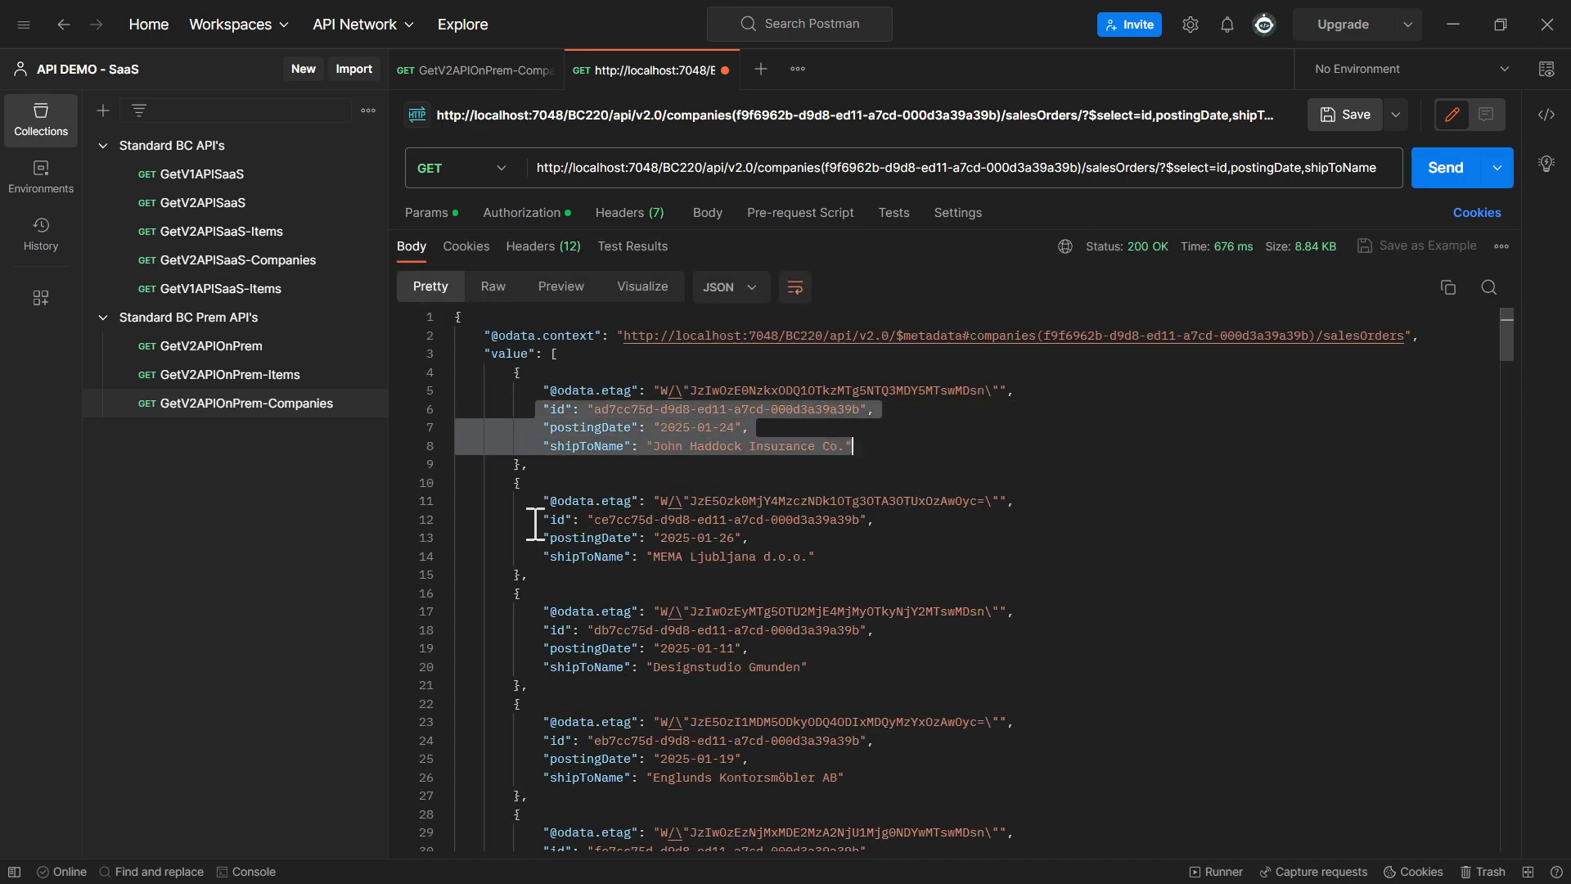
pyautogui.moveTo(535, 521); pyautogui.dragTo(444, 528)
pyautogui.scroll(-1, 892, 563)
pyautogui.scroll(-1, 893, 563)
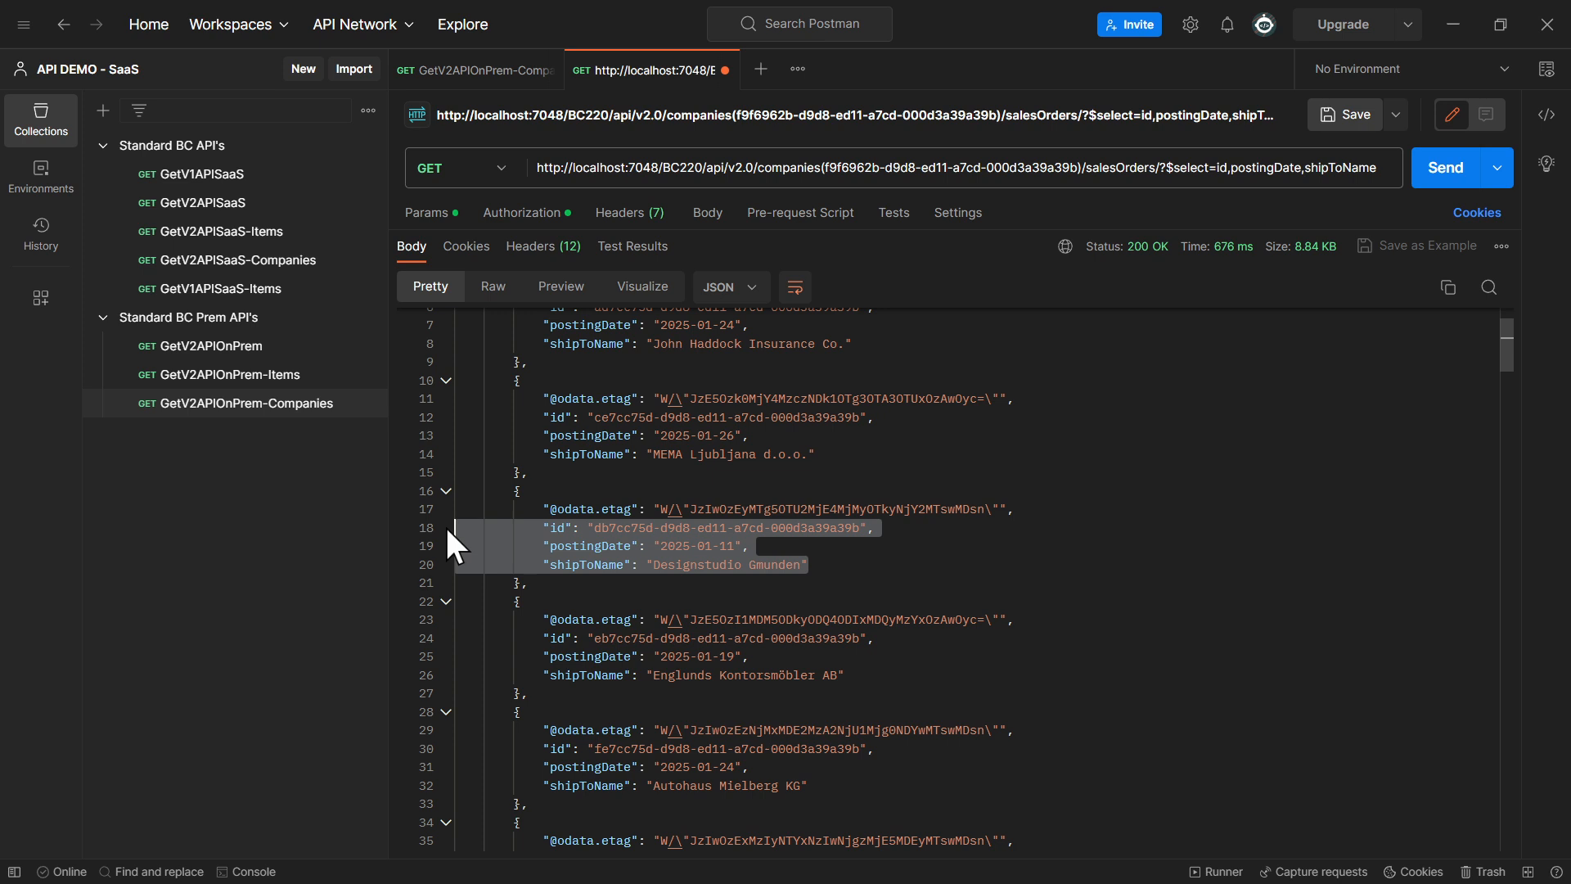
pyautogui.click(855, 675)
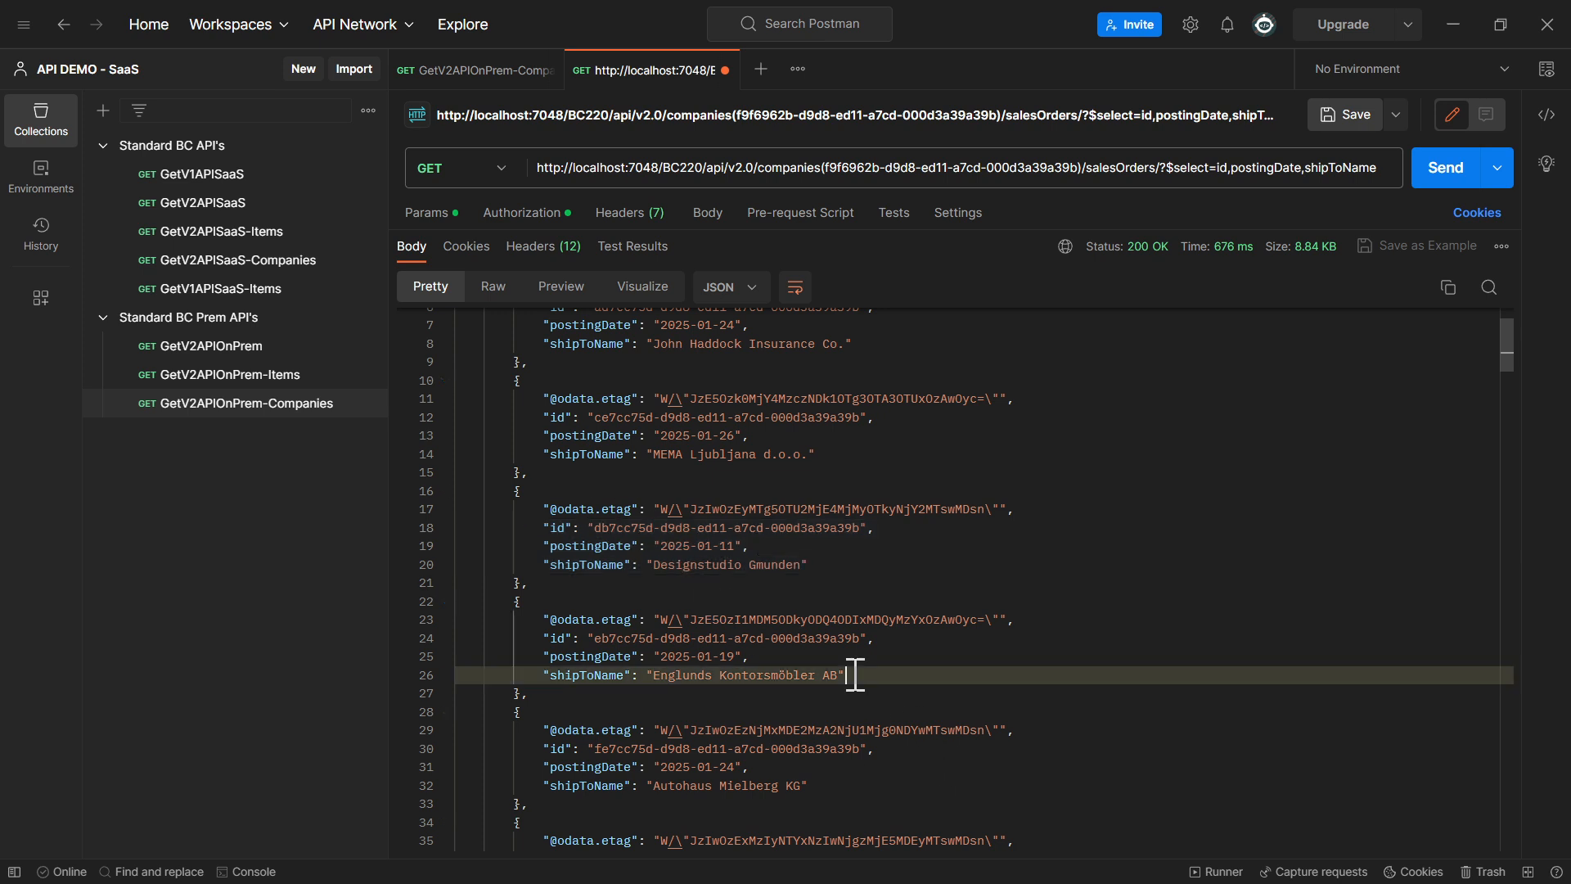
pyautogui.moveTo(855, 675); pyautogui.dragTo(456, 638)
pyautogui.scroll(-3, 768, 652)
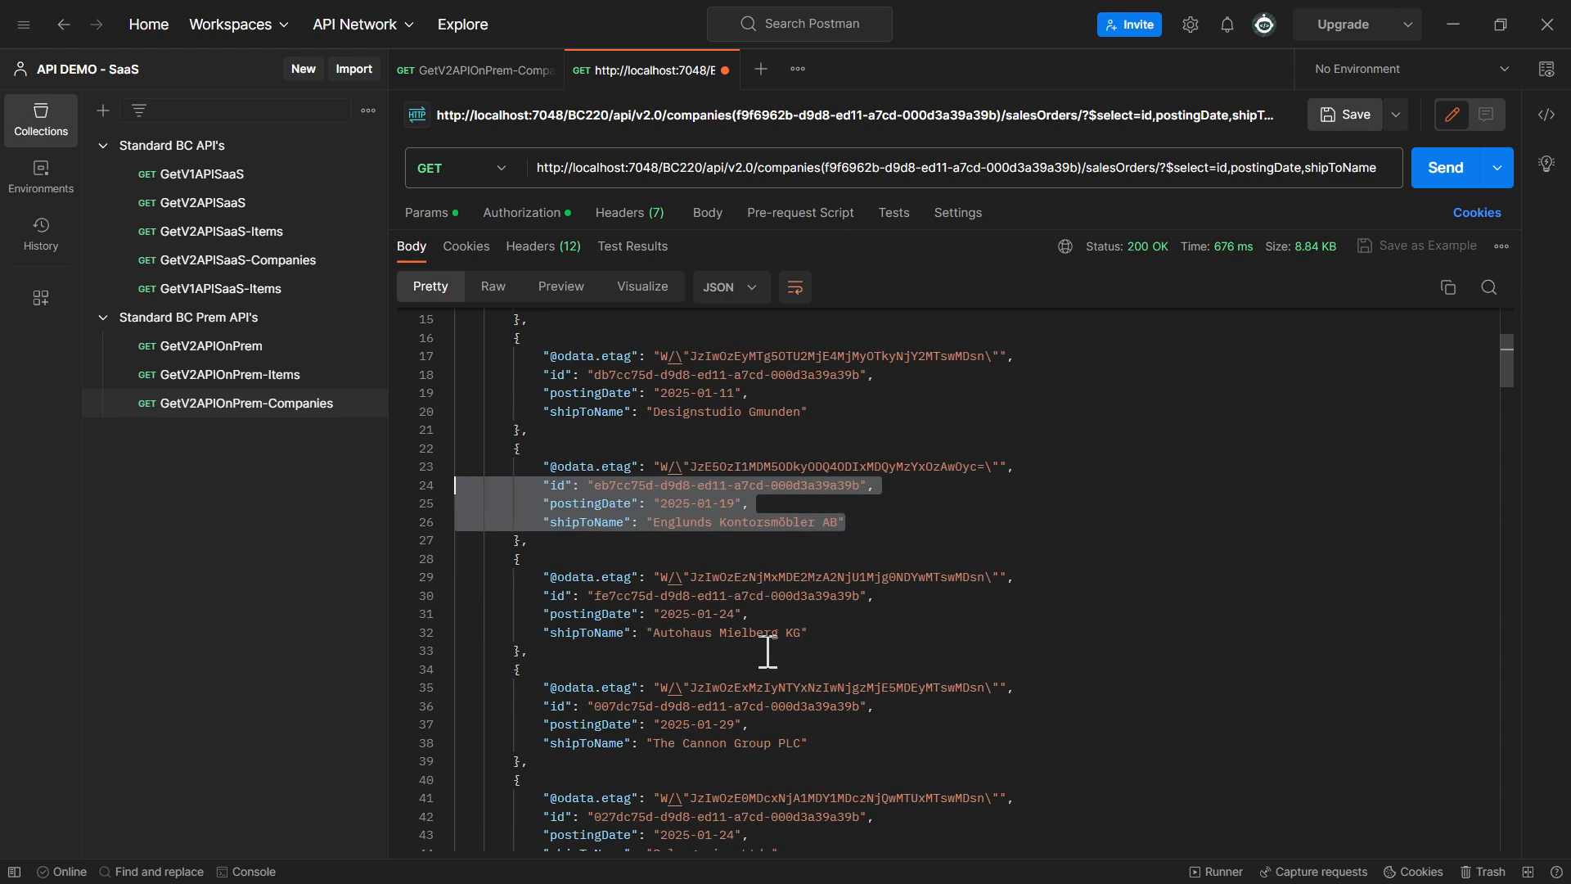
pyautogui.moveTo(809, 633); pyautogui.dragTo(463, 596)
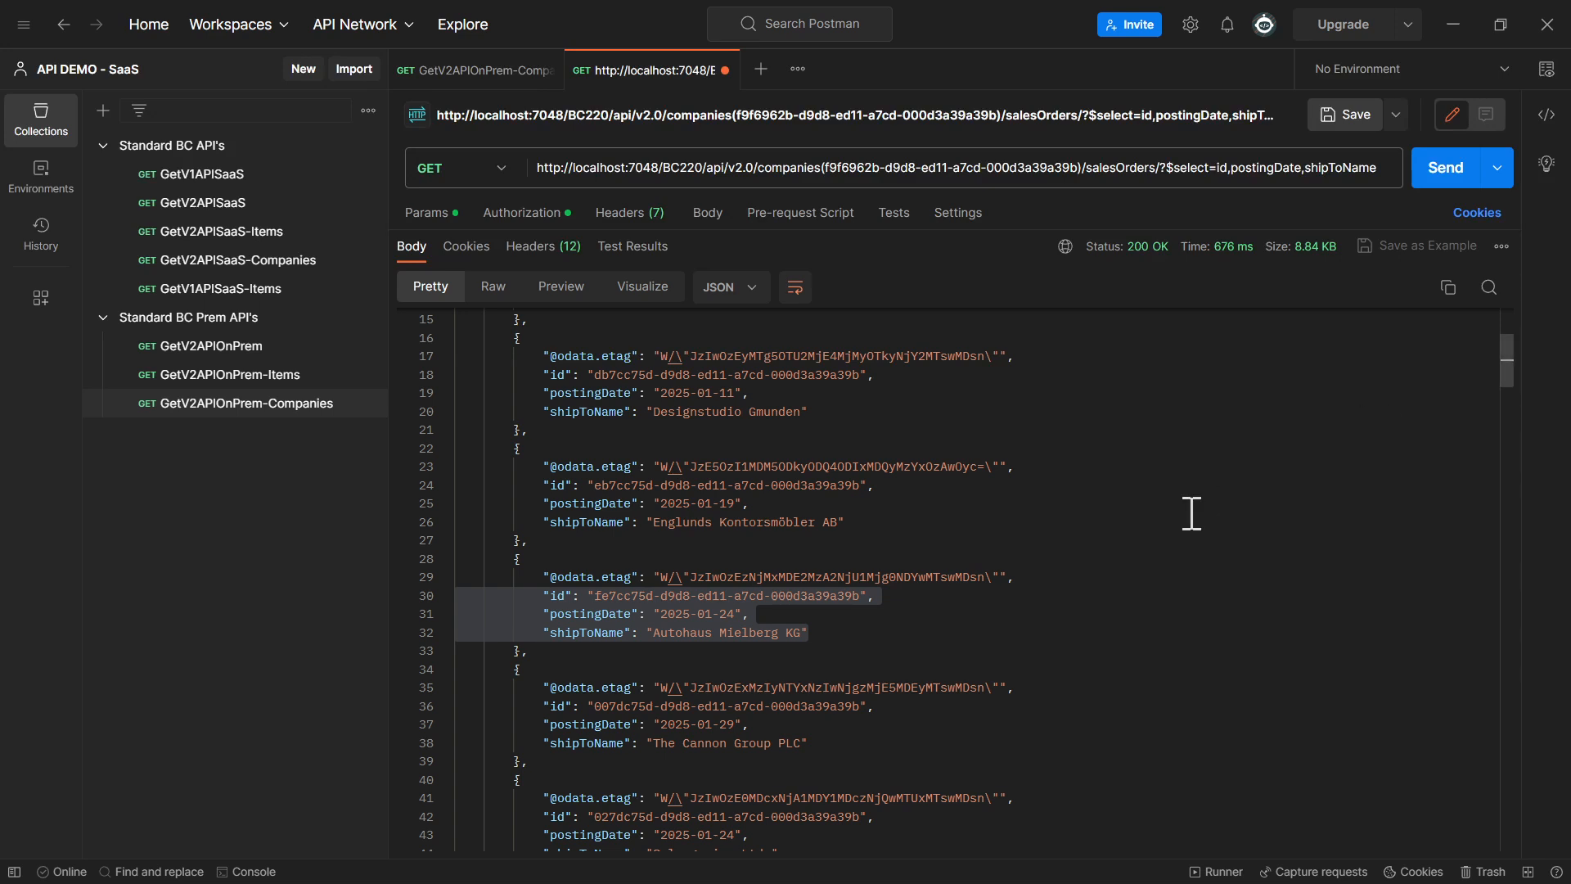
# Replace the request URL with the salesOrders endpoint using $orderby=orderDate desc, remove the stray line break after the question mark, and send it
pyautogui.doubleClick(1194, 168)
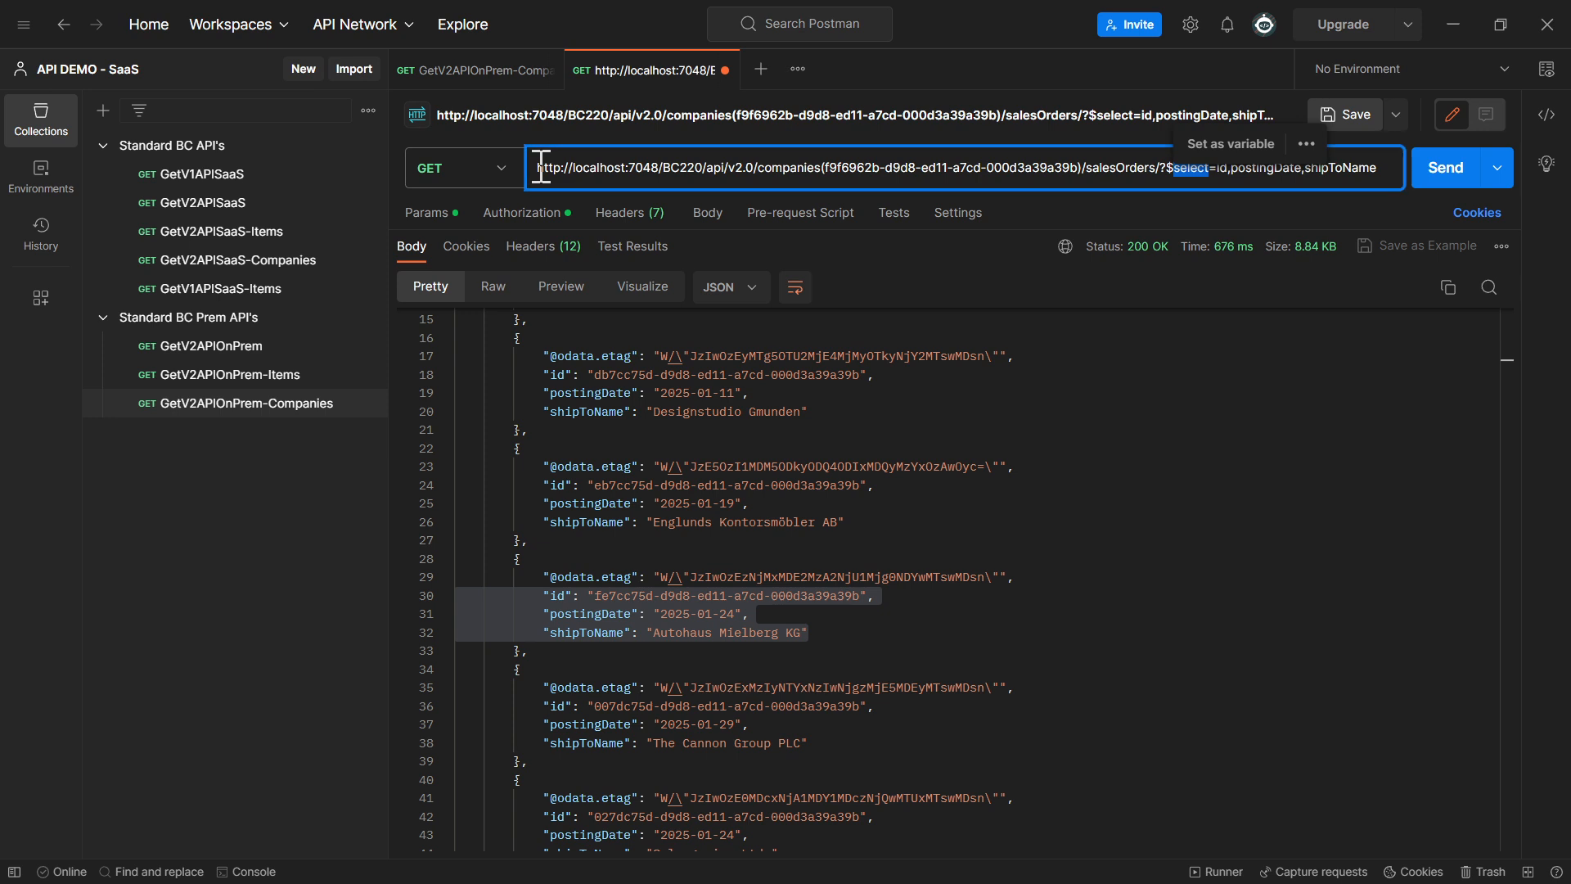
pyautogui.moveTo(541, 167); pyautogui.dragTo(1505, 164)
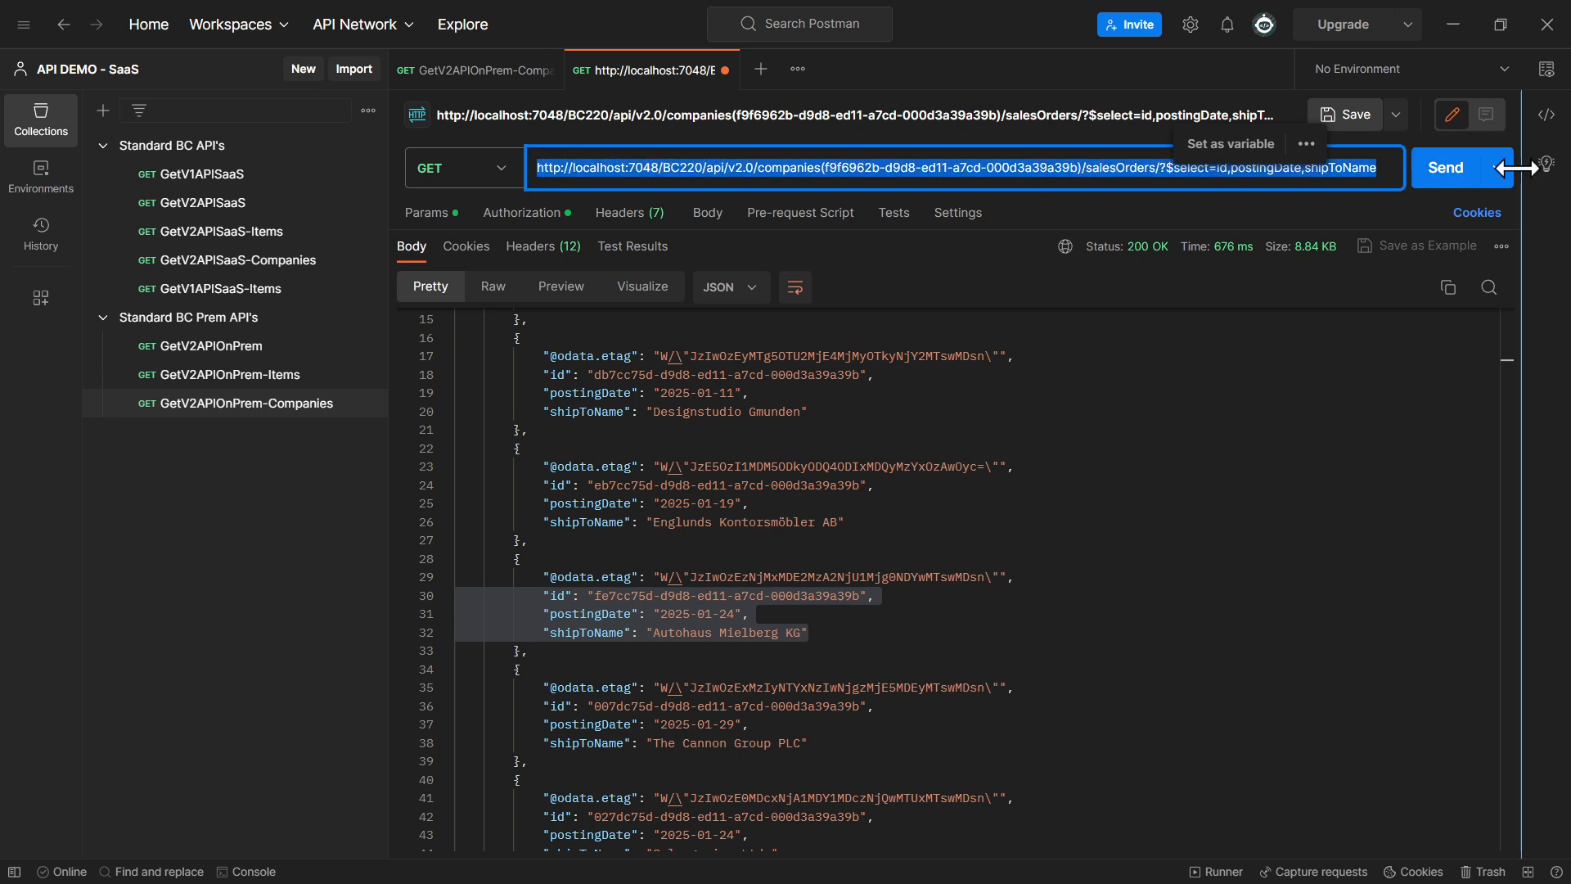
pyautogui.hotkey('ctrl', 'v')
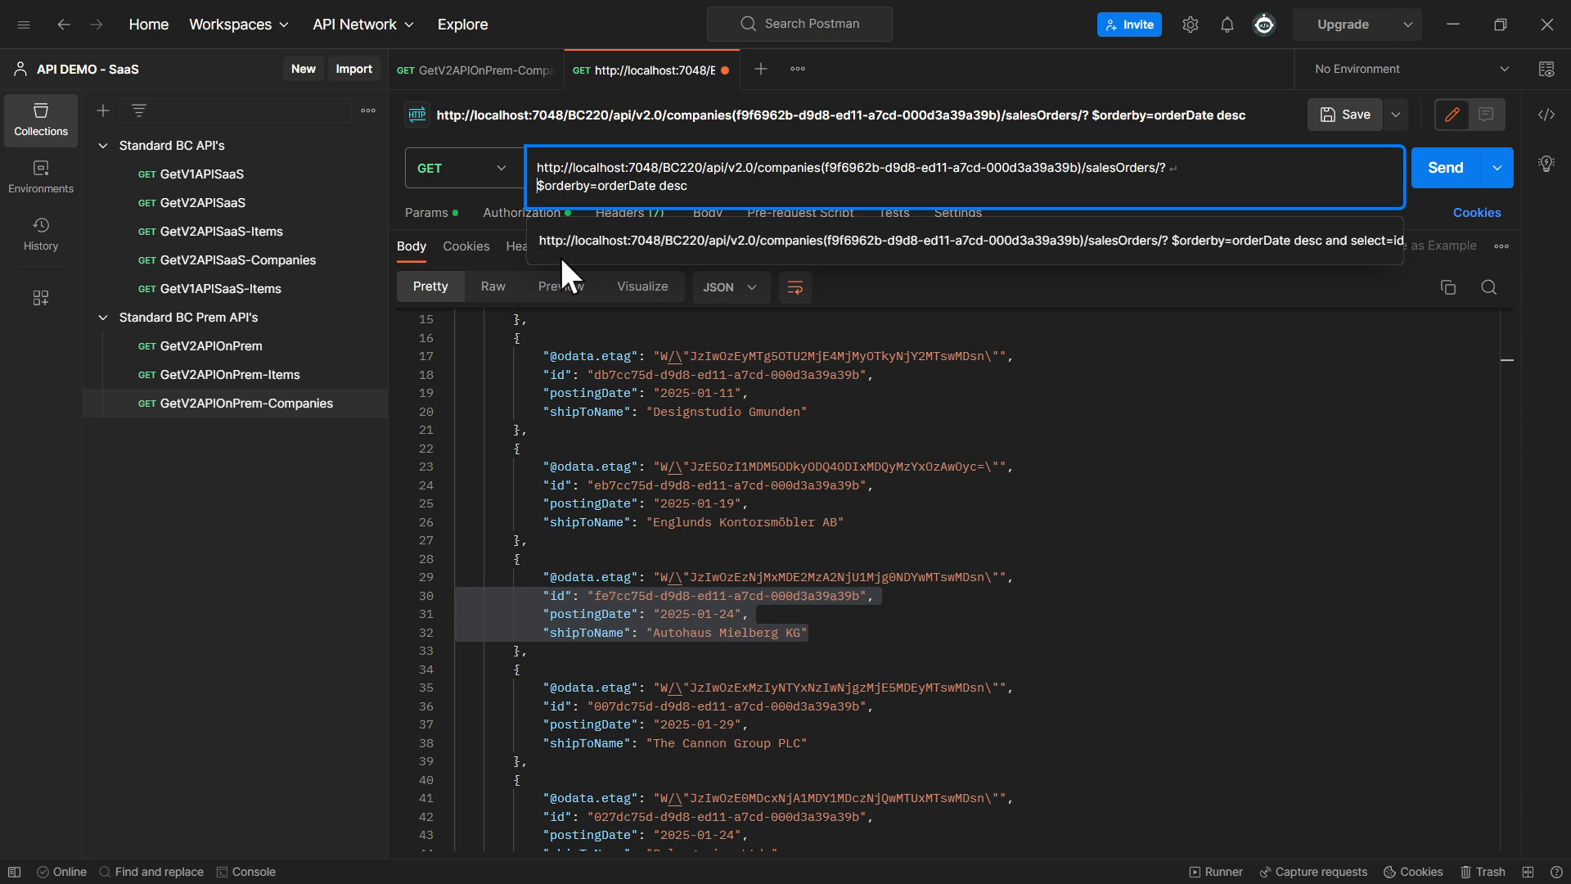
pyautogui.press('BackSpace')
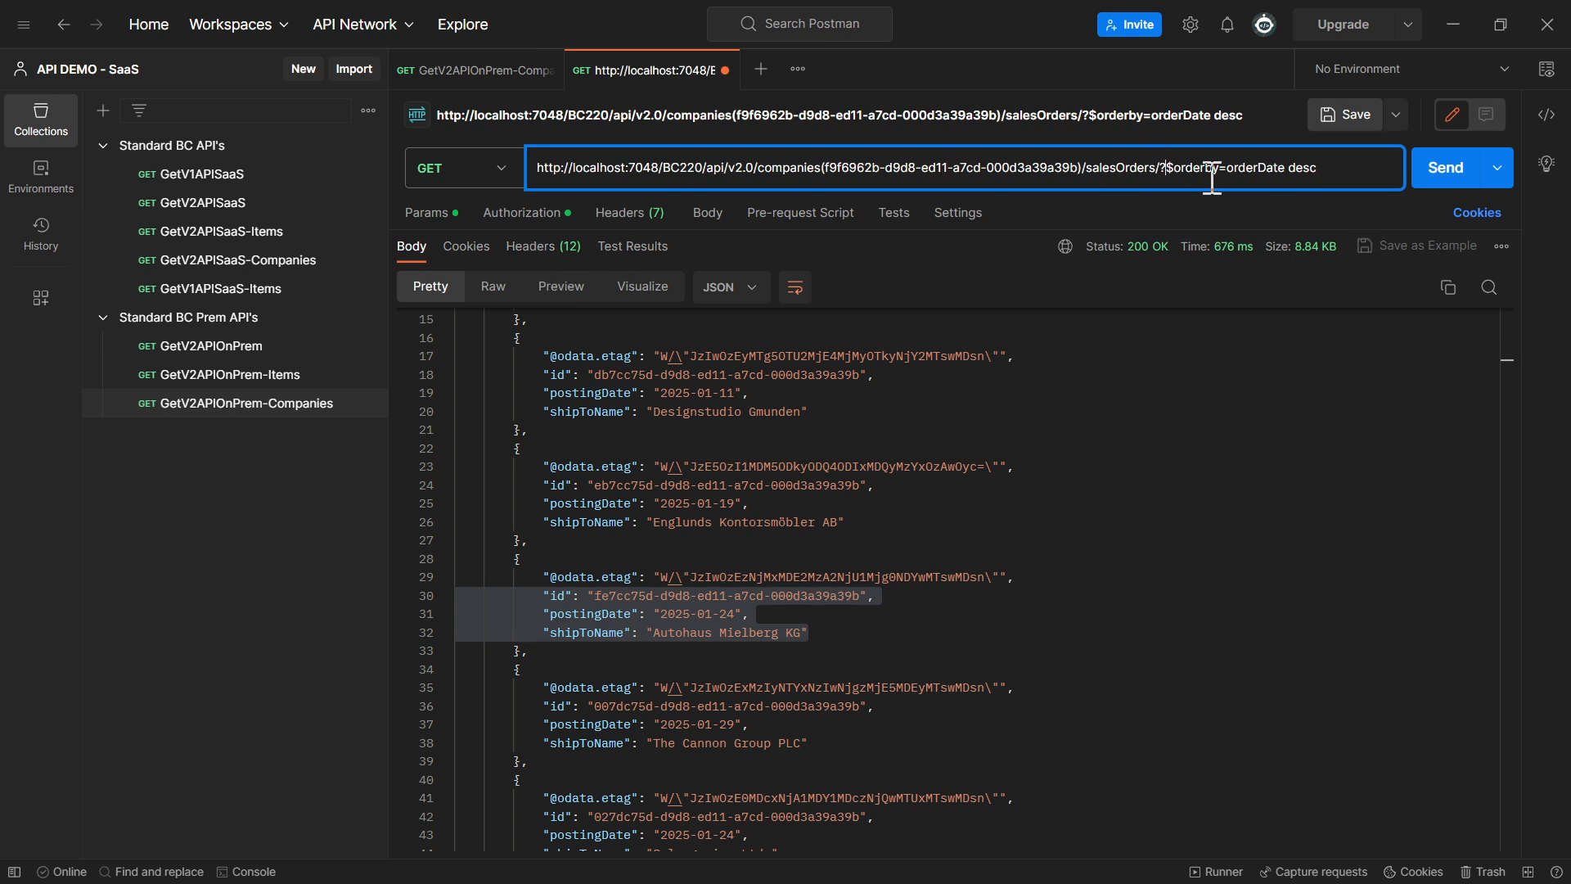
pyautogui.doubleClick(1257, 167)
pyautogui.click(1428, 173)
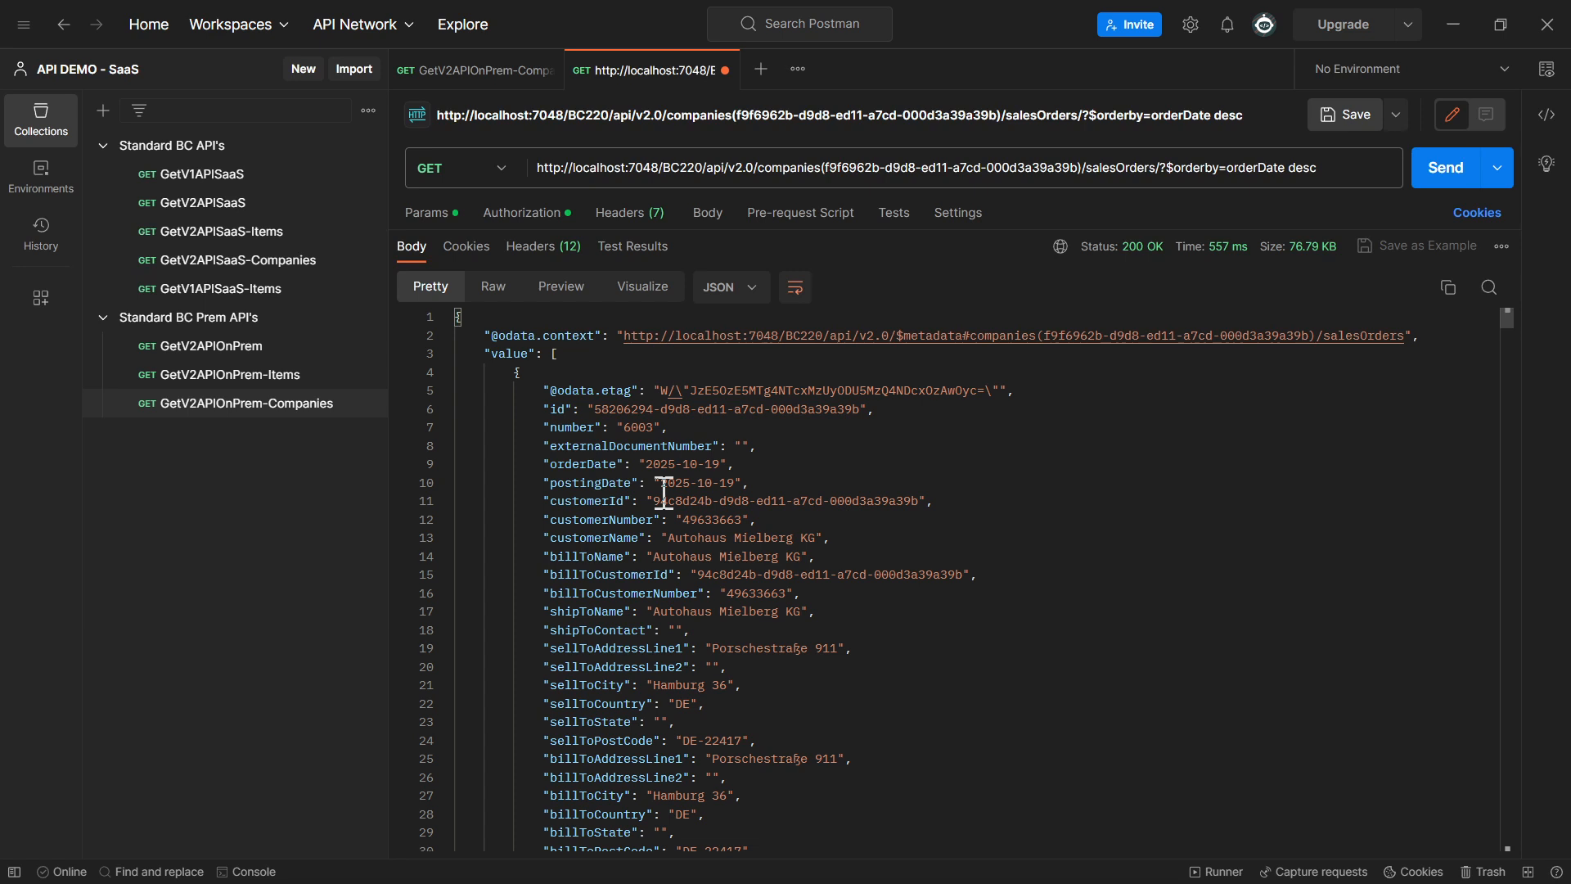
# Compare the orderDate values of the first three returned sales orders, collapsing the first two records after checking them
pyautogui.doubleClick(577, 464)
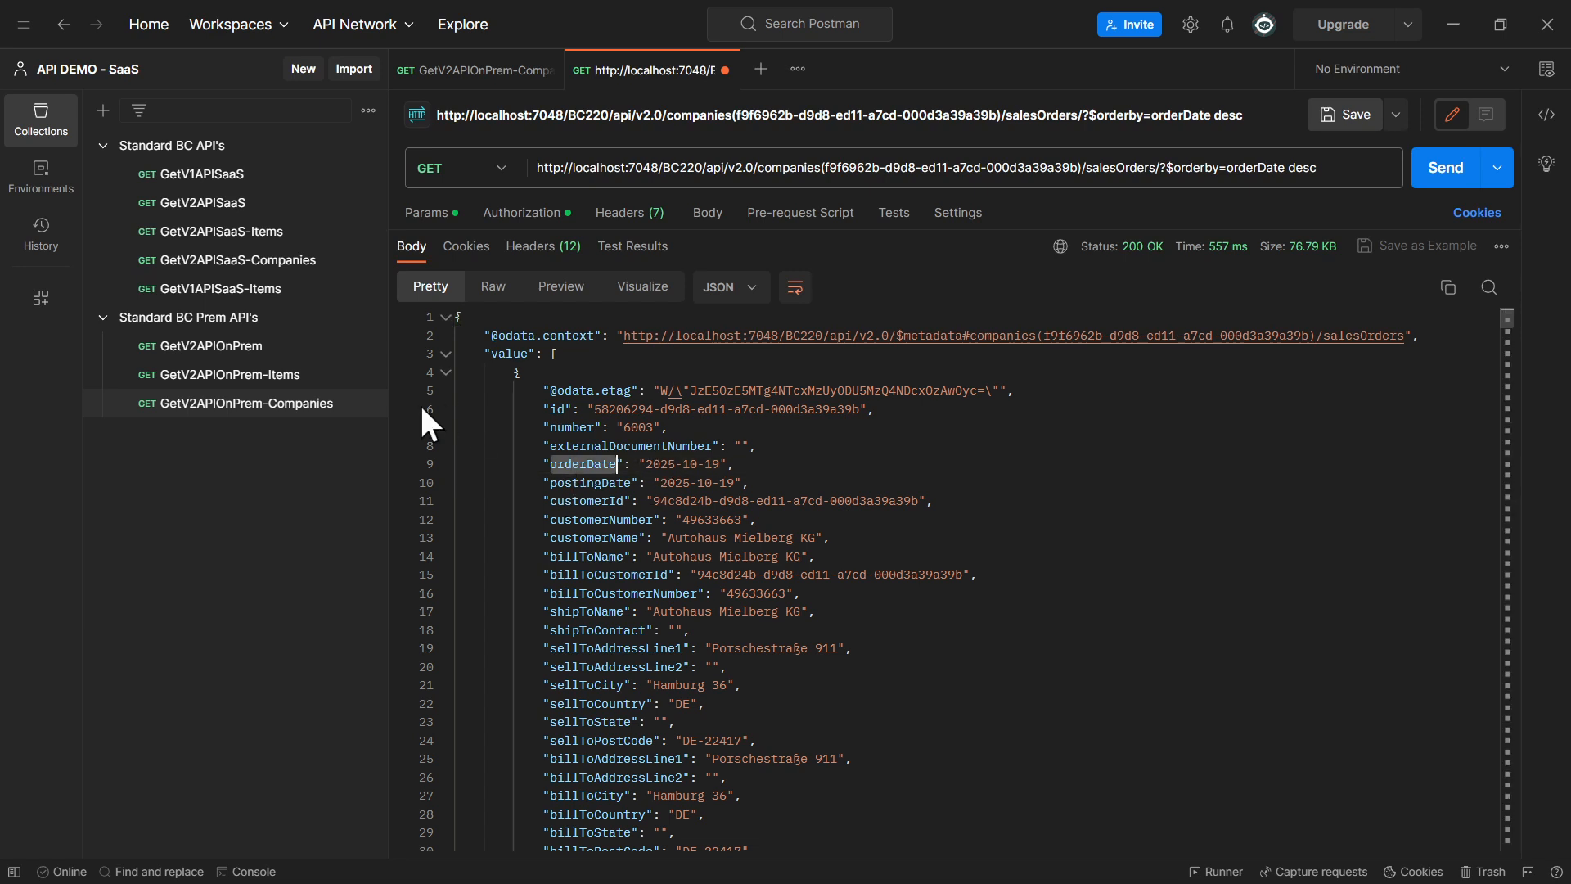
pyautogui.click(446, 373)
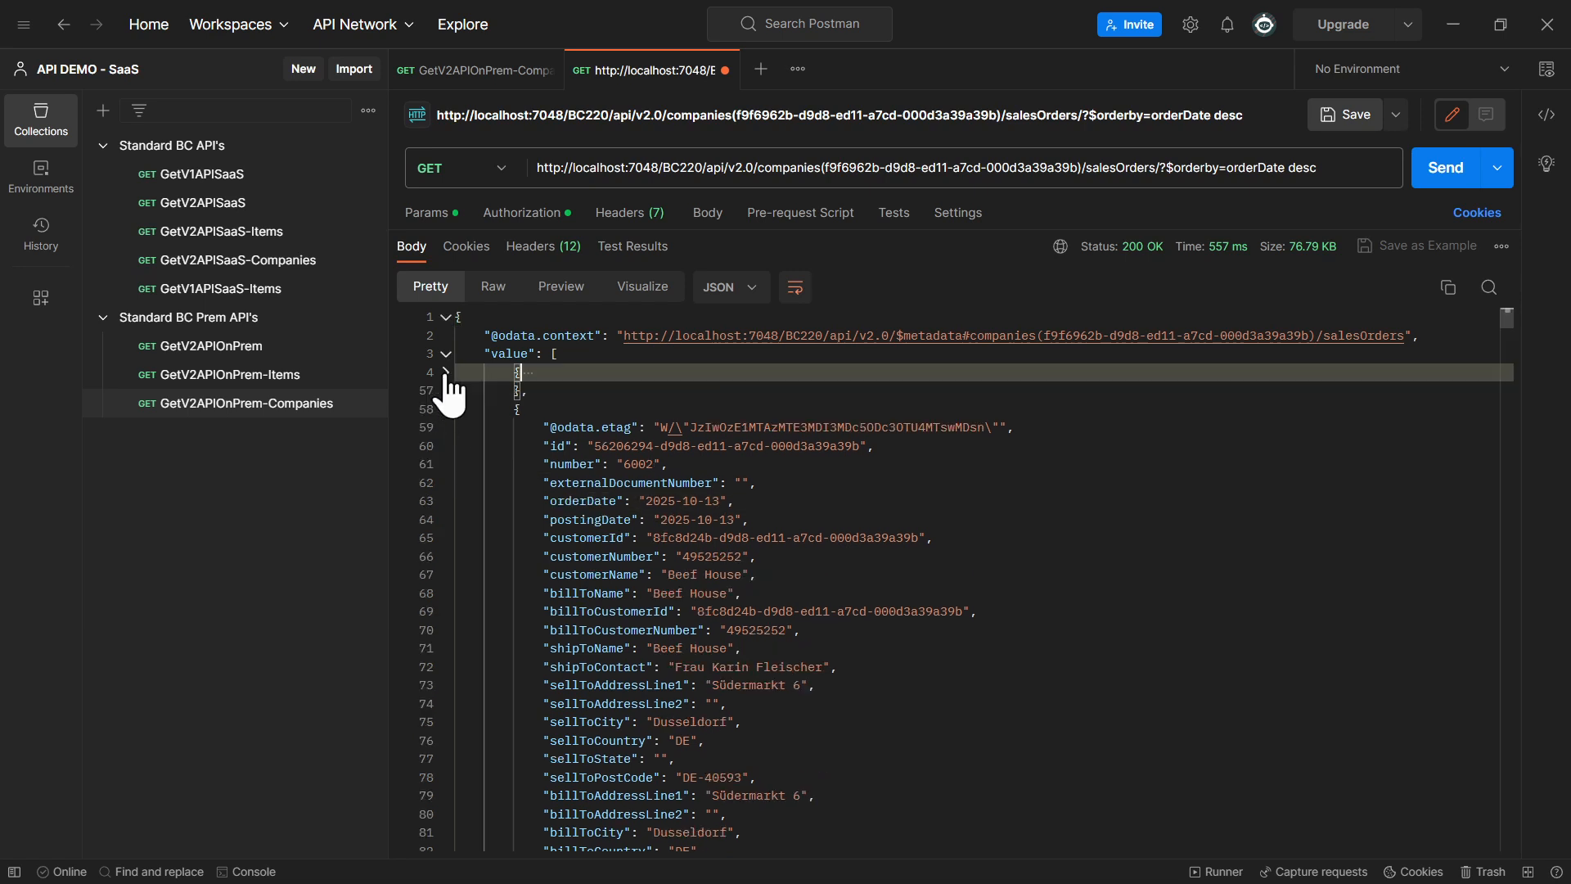
pyautogui.doubleClick(665, 501)
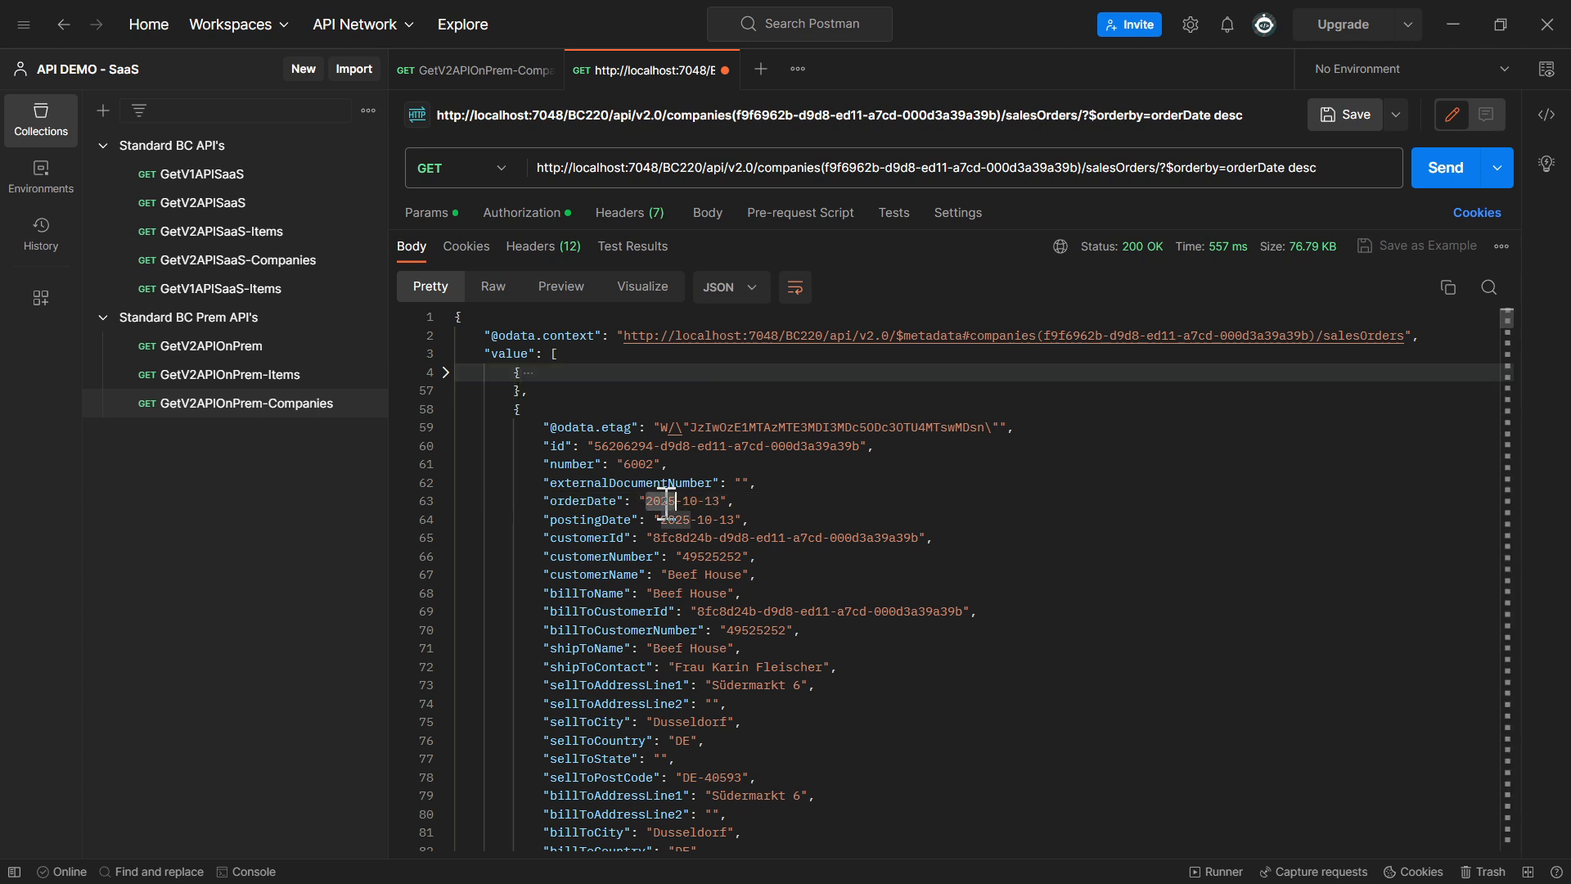
pyautogui.click(446, 410)
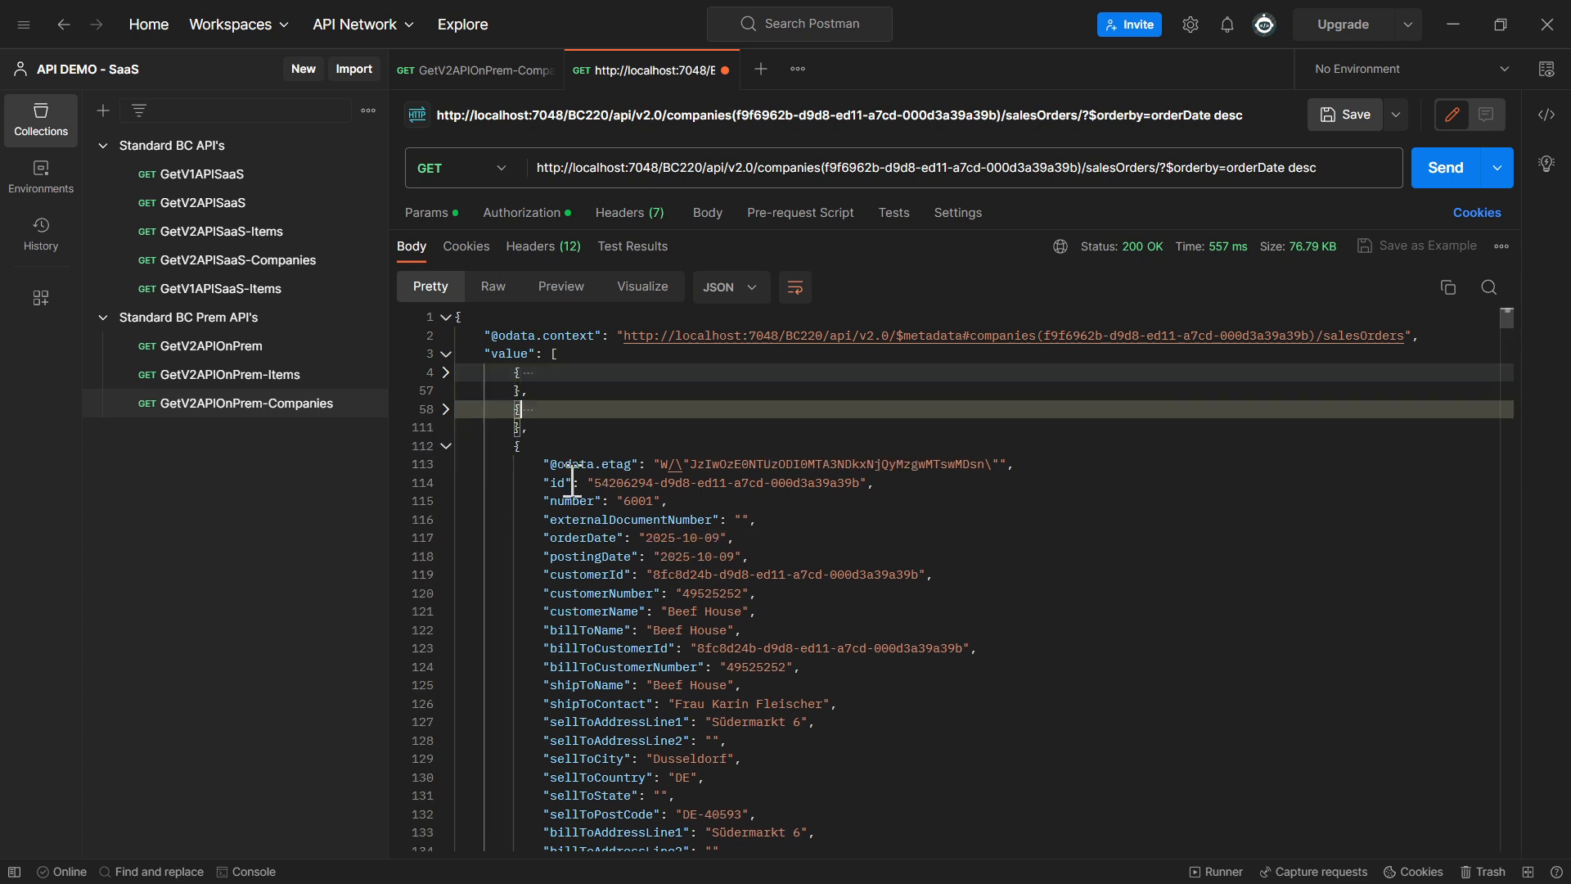
pyautogui.moveTo(647, 538); pyautogui.dragTo(707, 539)
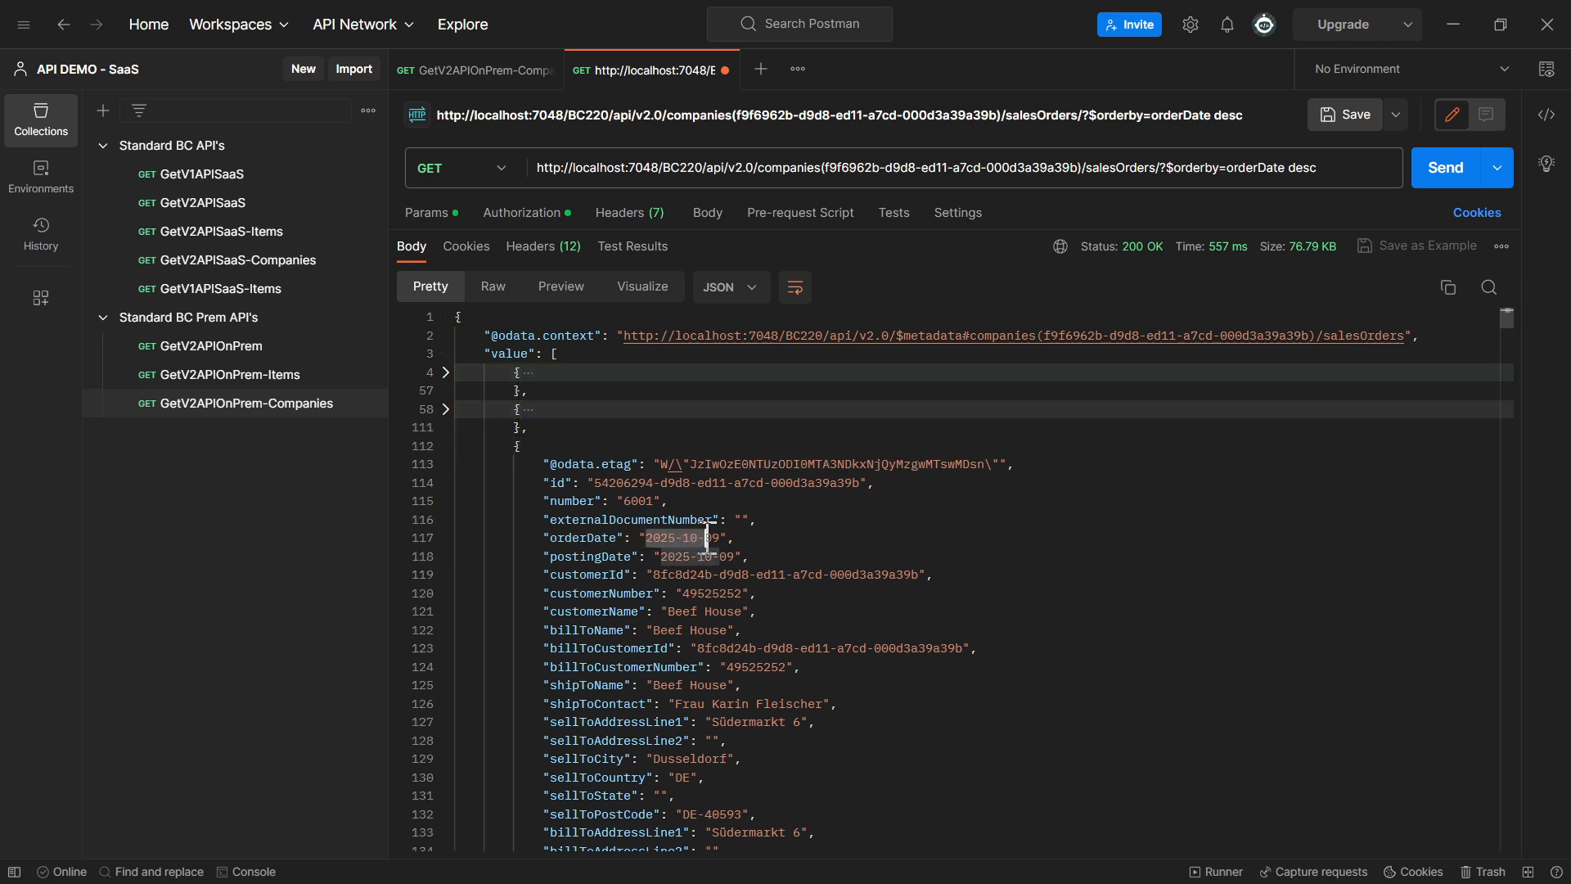
# Change the $orderby field to postingDate, keeping desc, send the request and check the first order's orderDate and postingDate
pyautogui.doubleClick(599, 557)
pyautogui.hotkey('ctrl', 'c')
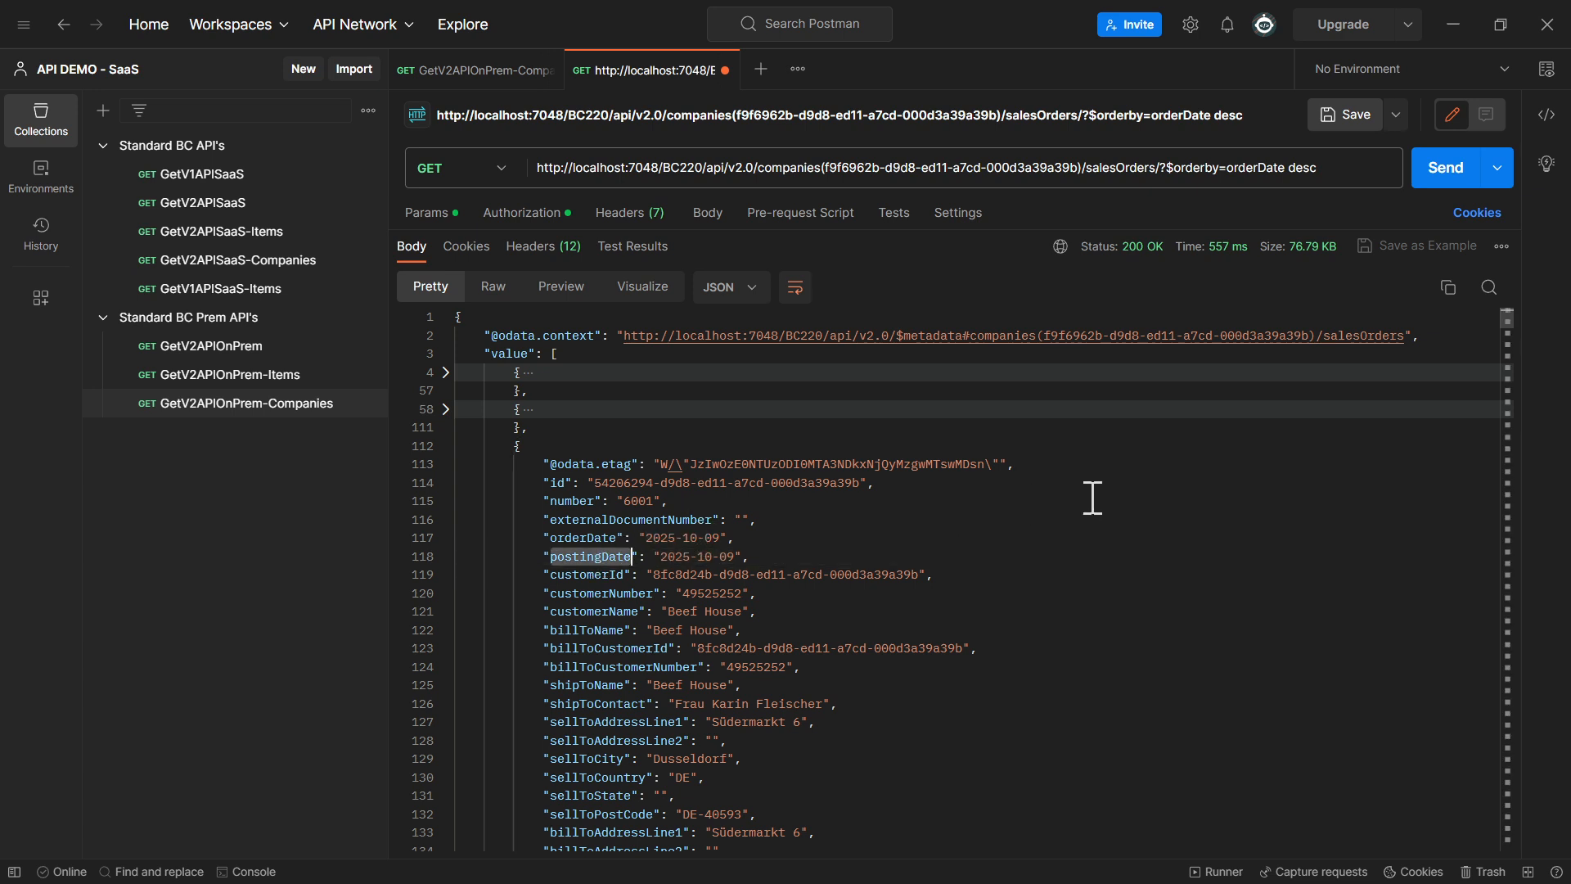
pyautogui.doubleClick(1256, 168)
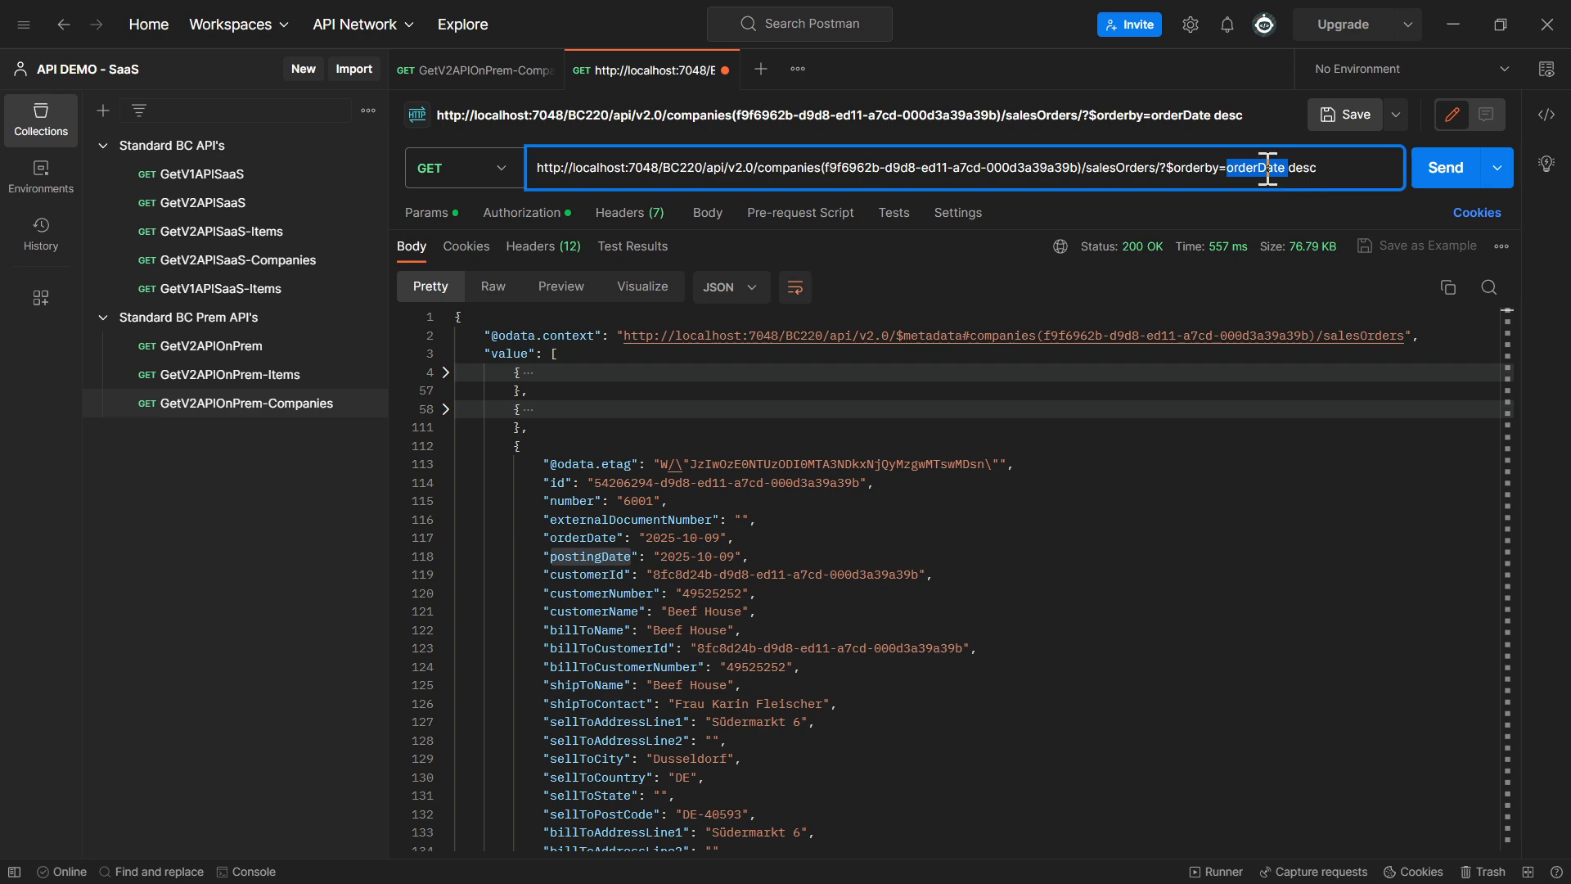
pyautogui.hotkey('ctrl', 'v')
pyautogui.click(1441, 168)
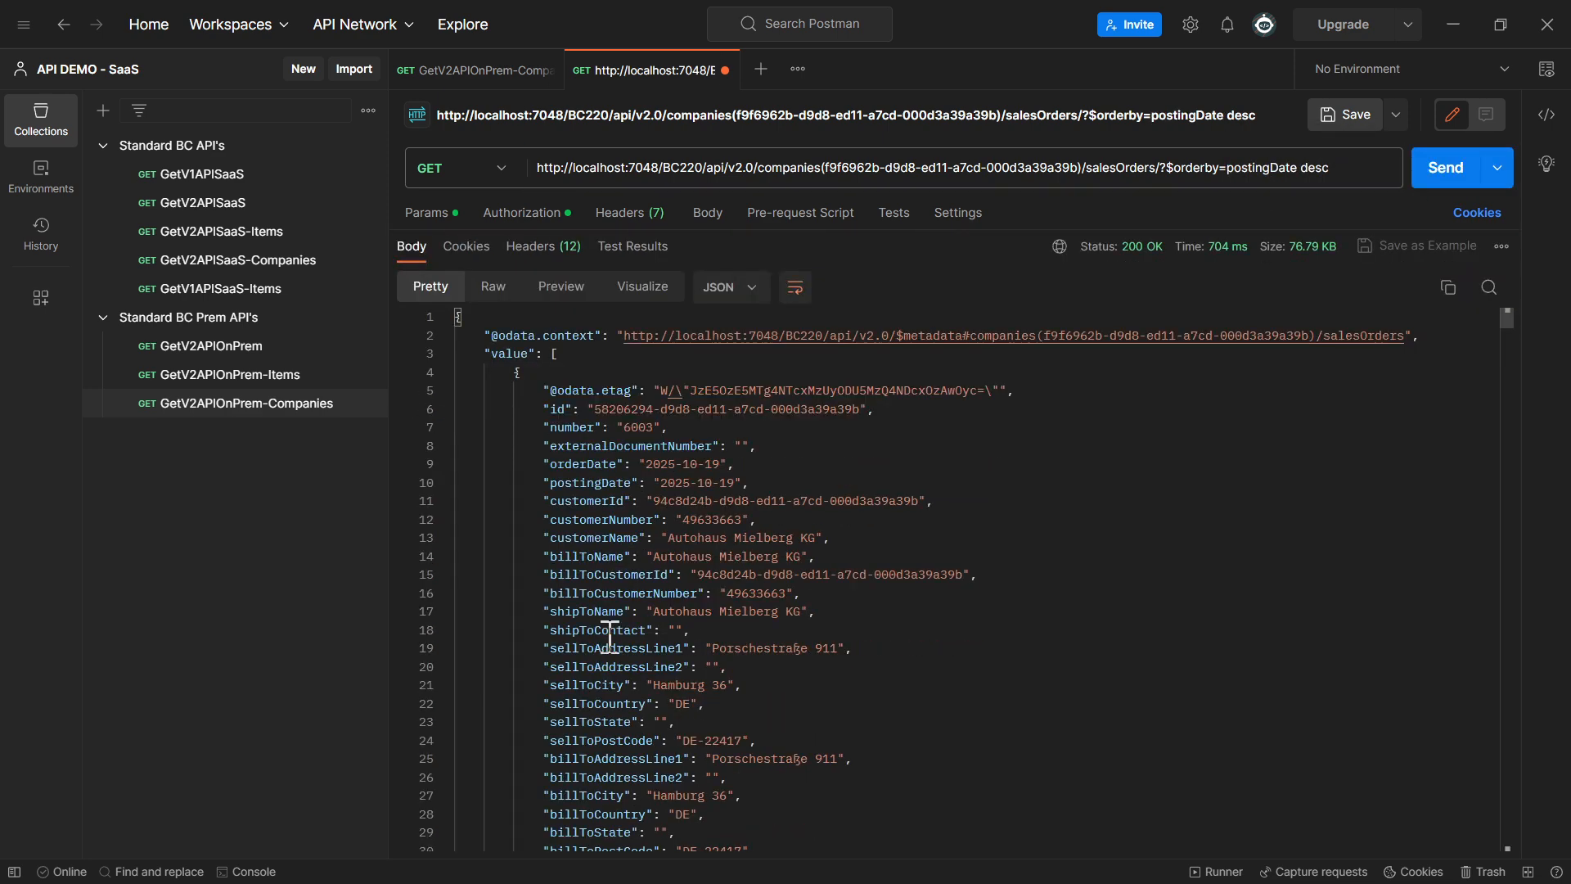
pyautogui.click(602, 464)
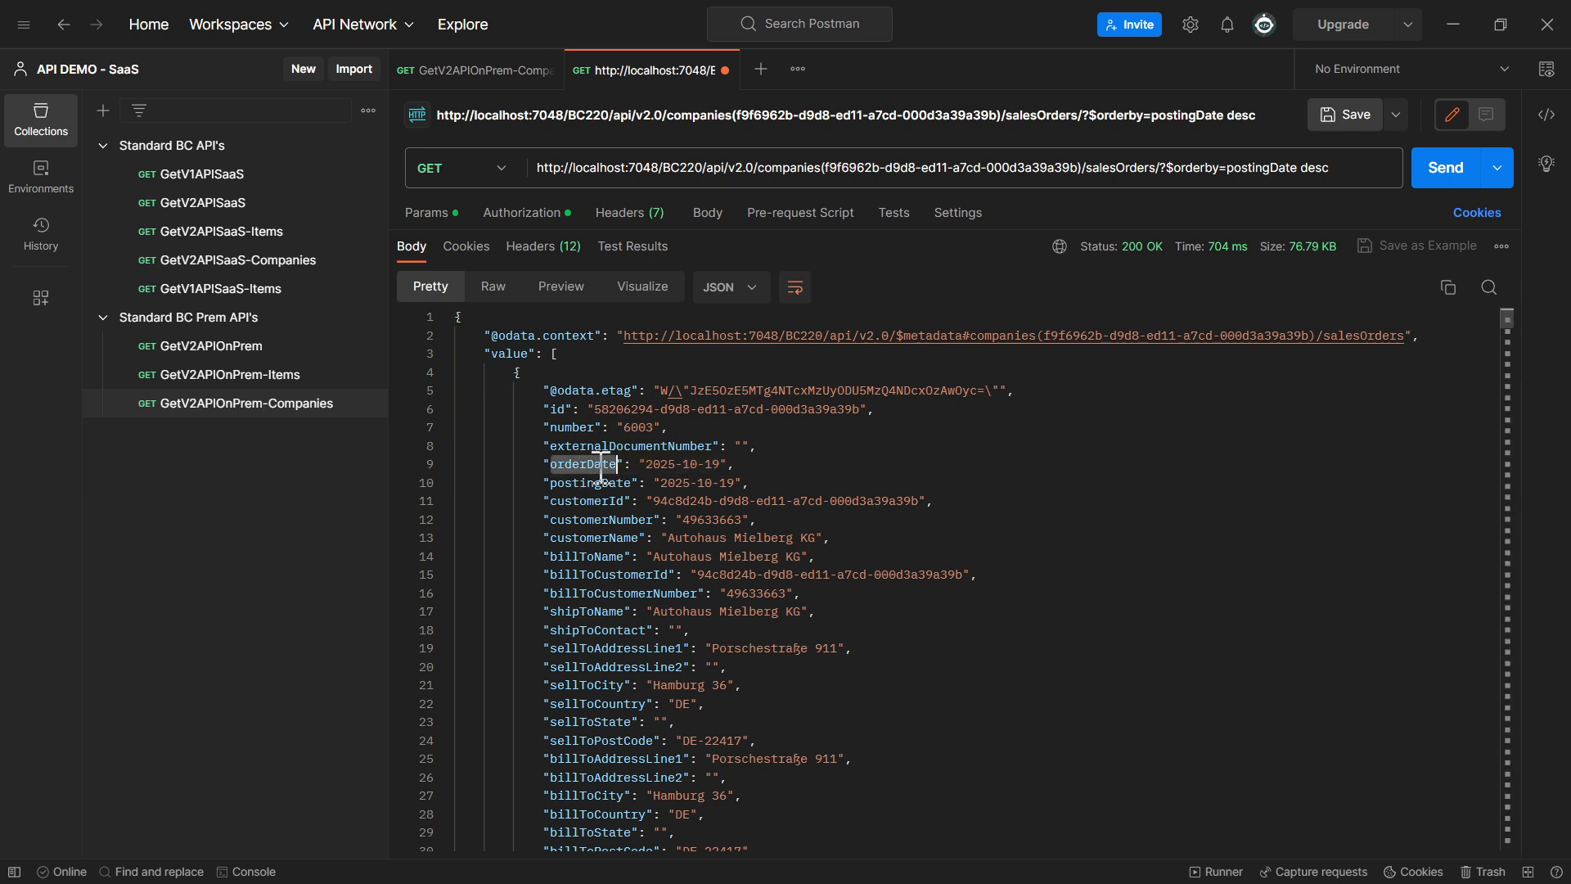
pyautogui.moveTo(771, 485); pyautogui.dragTo(488, 491)
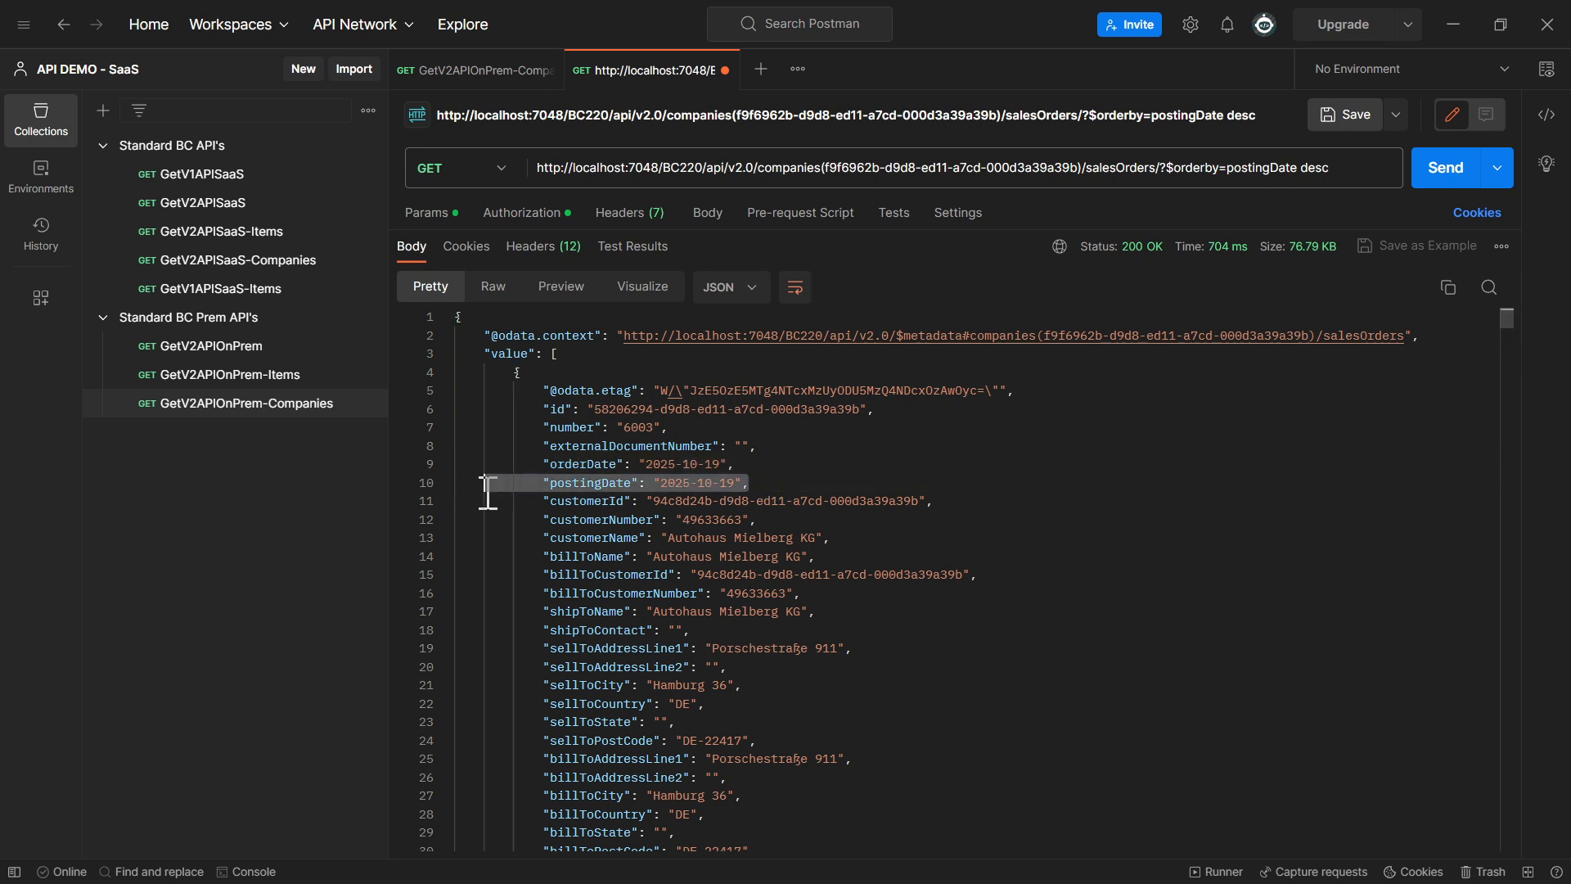
# Change the $orderby field to customerName, keeping the descending direction, and send the request
pyautogui.doubleClick(605, 538)
pyautogui.hotkey('ctrl', 'c')
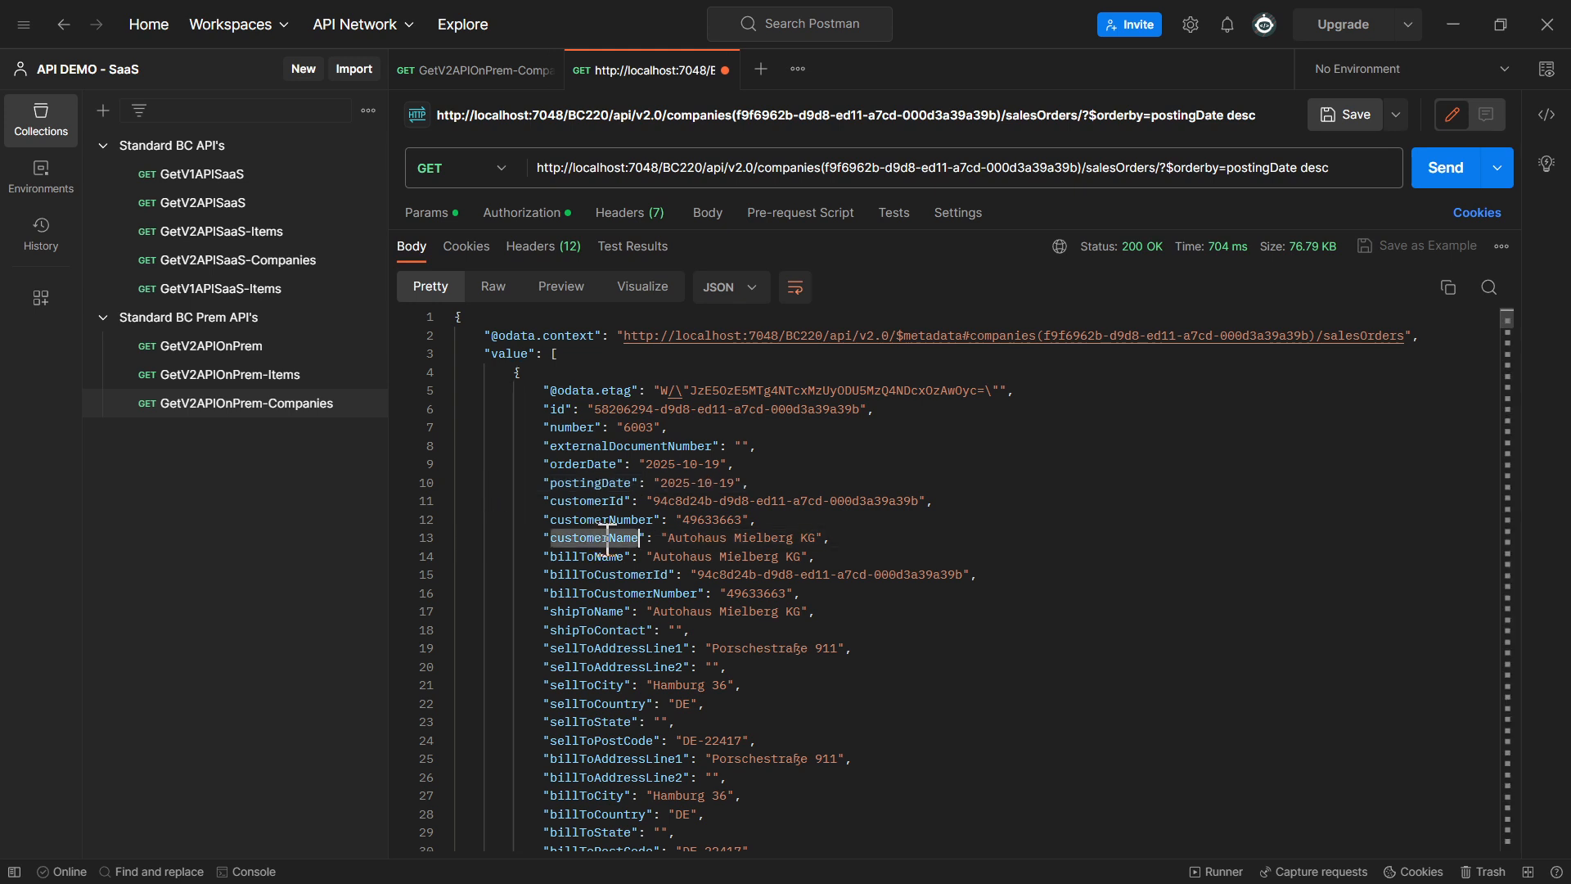
pyautogui.doubleClick(1264, 168)
pyautogui.hotkey('ctrl', 'v')
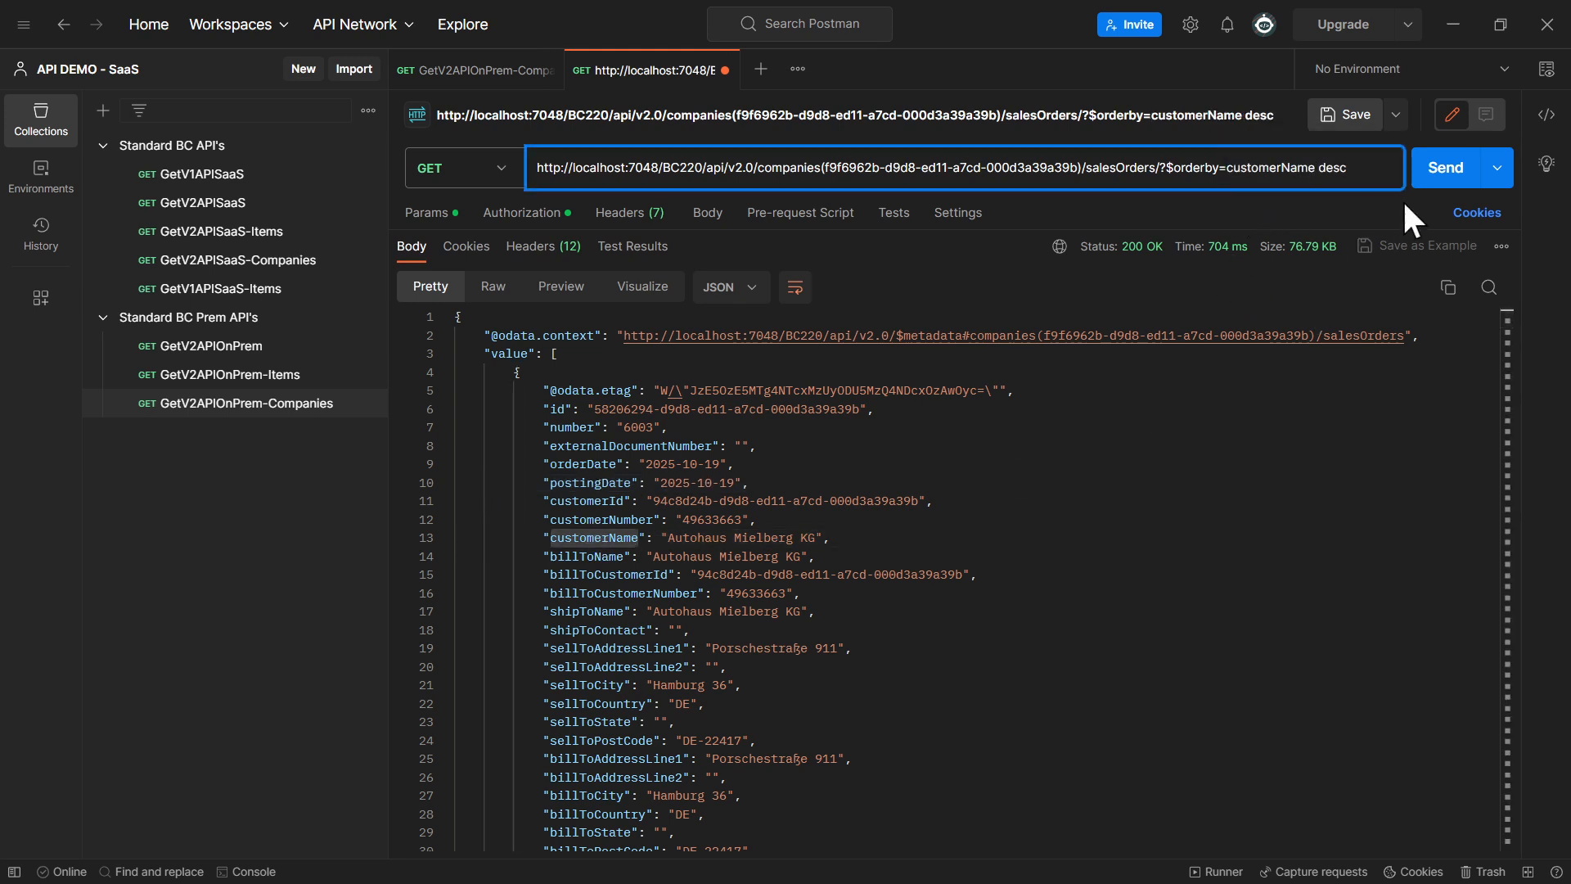
pyautogui.click(1457, 182)
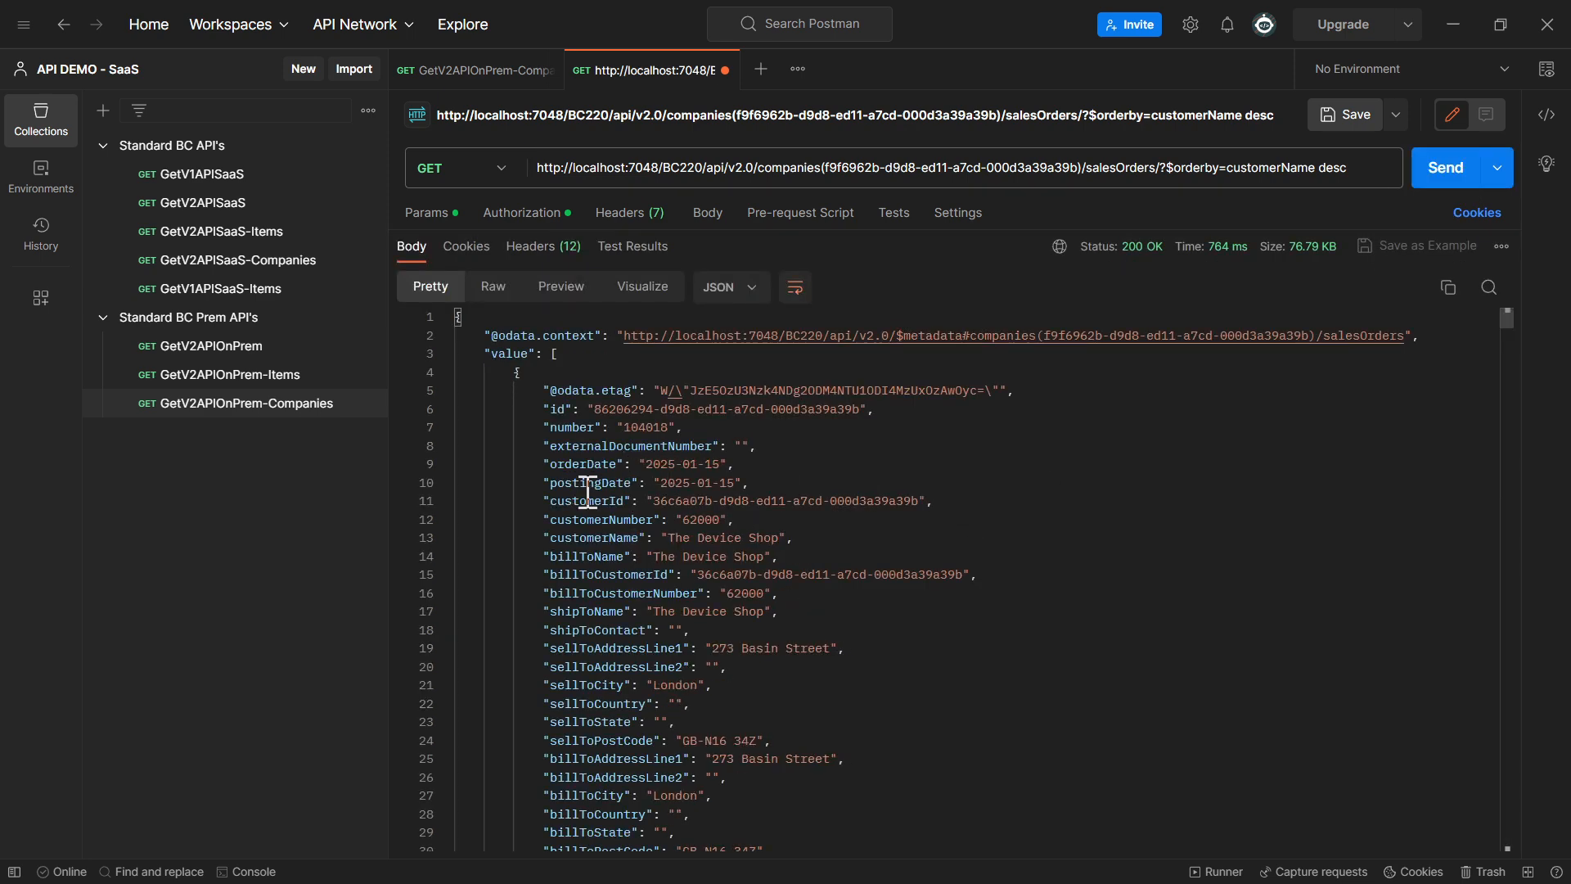
# Compare the customerName values of the first three returned sales orders, collapsing the first two records after checking them
pyautogui.moveTo(588, 520); pyautogui.dragTo(818, 542)
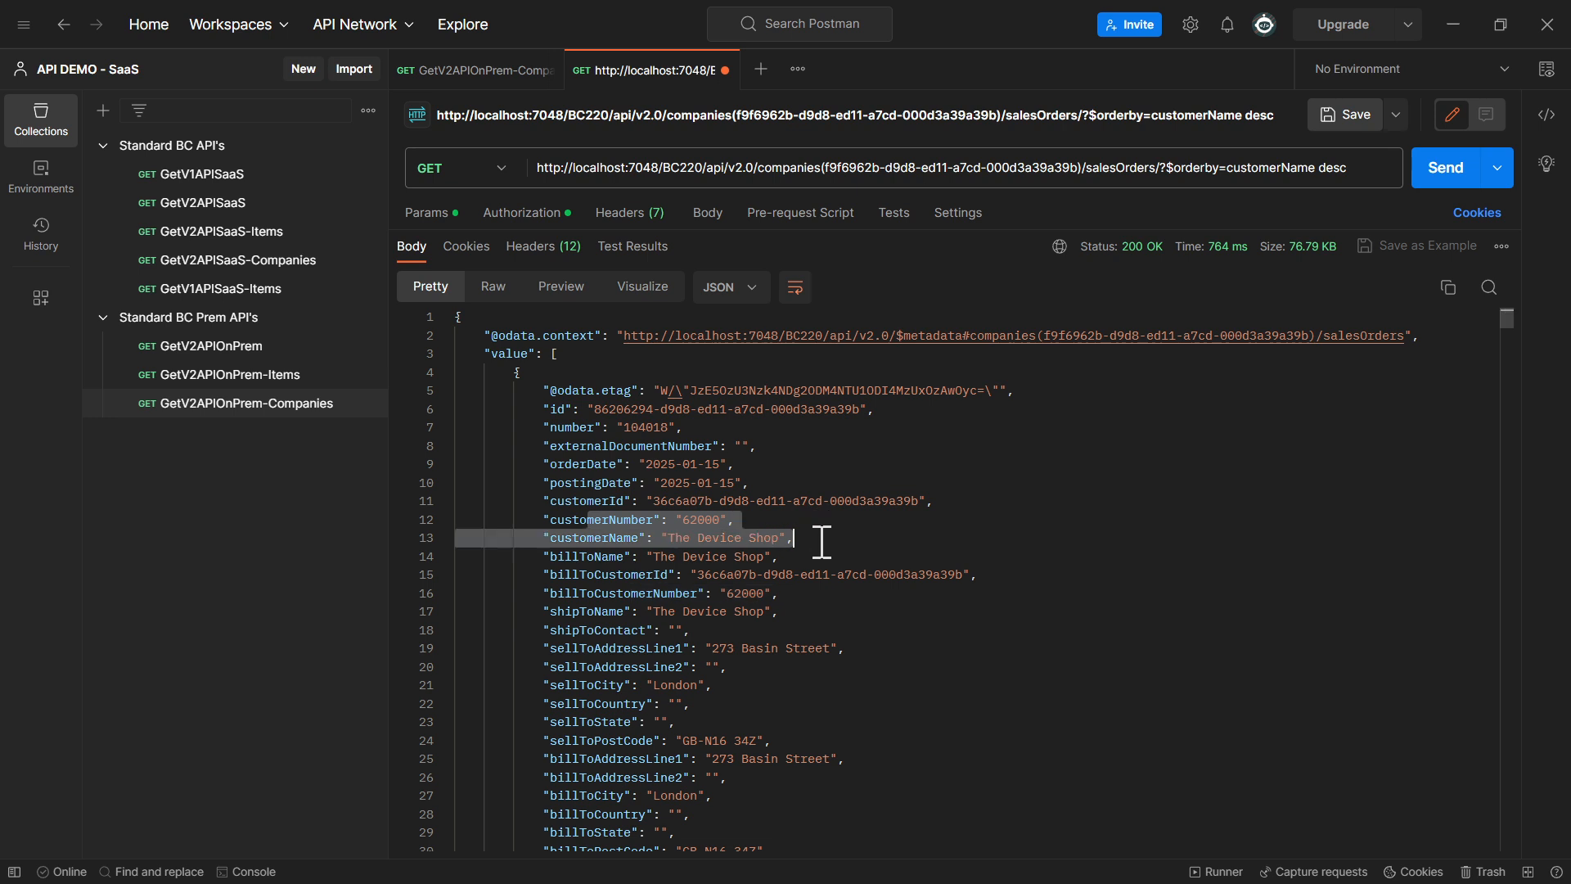
pyautogui.click(446, 372)
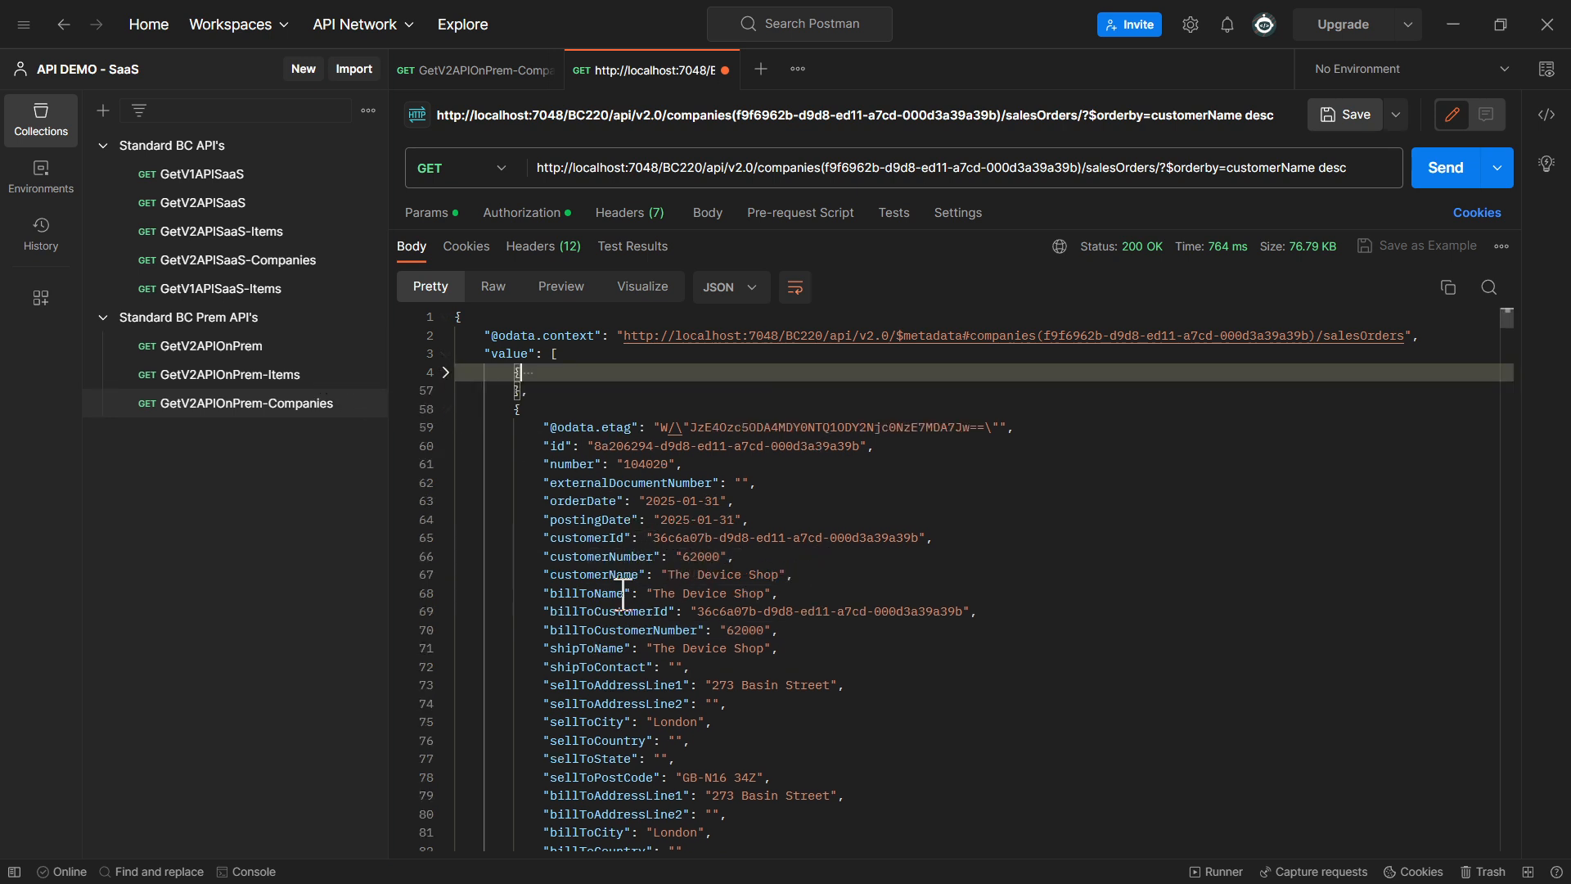
pyautogui.moveTo(587, 595); pyautogui.dragTo(722, 598)
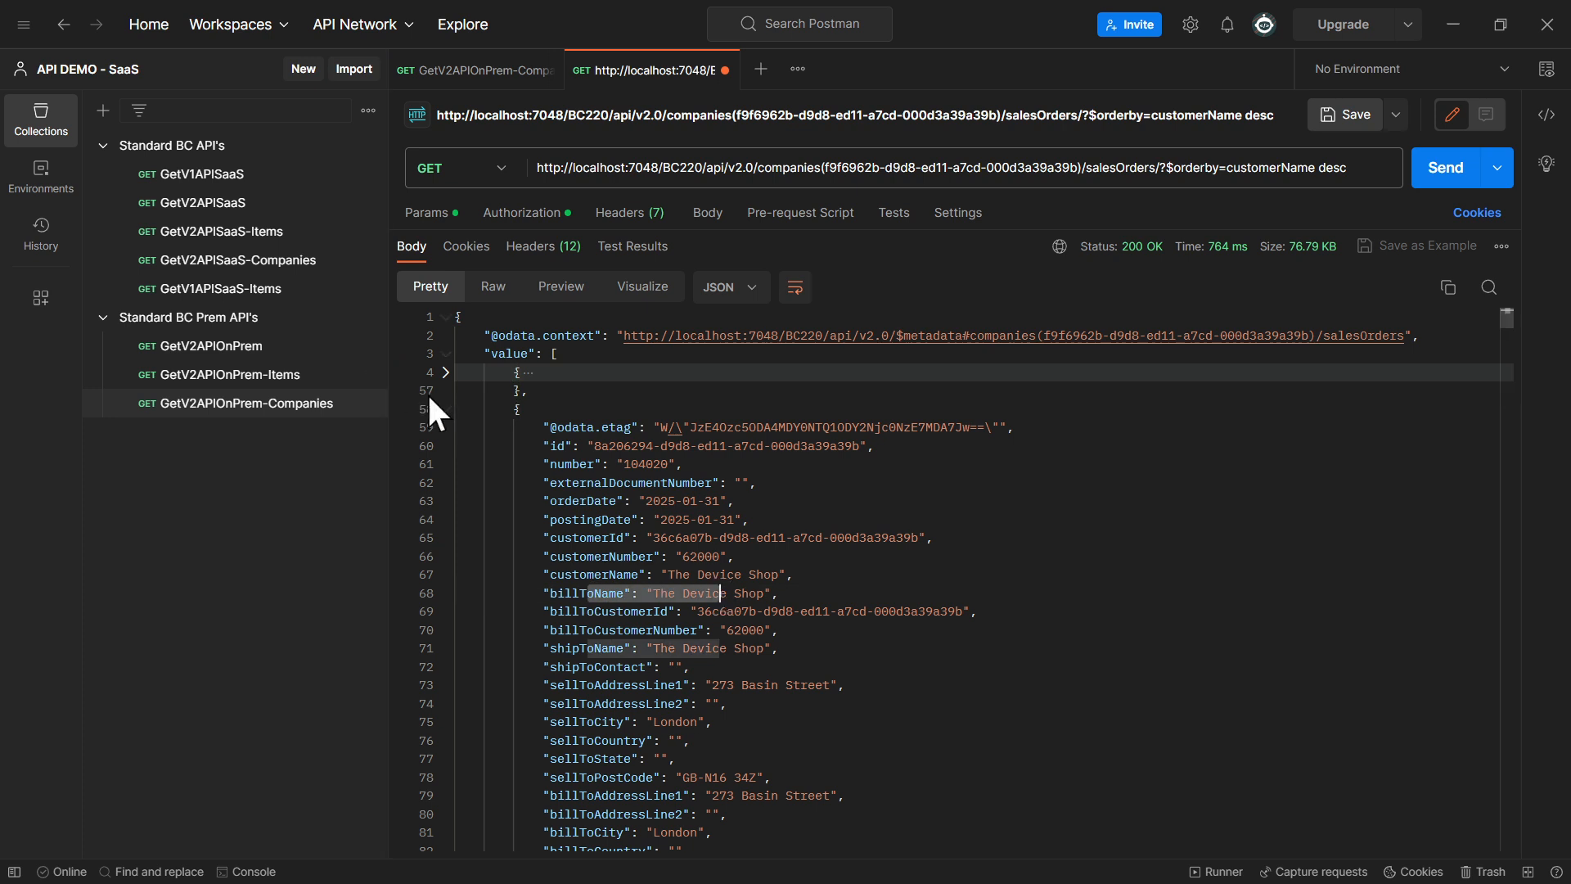
pyautogui.click(447, 410)
pyautogui.moveTo(595, 612); pyautogui.dragTo(870, 629)
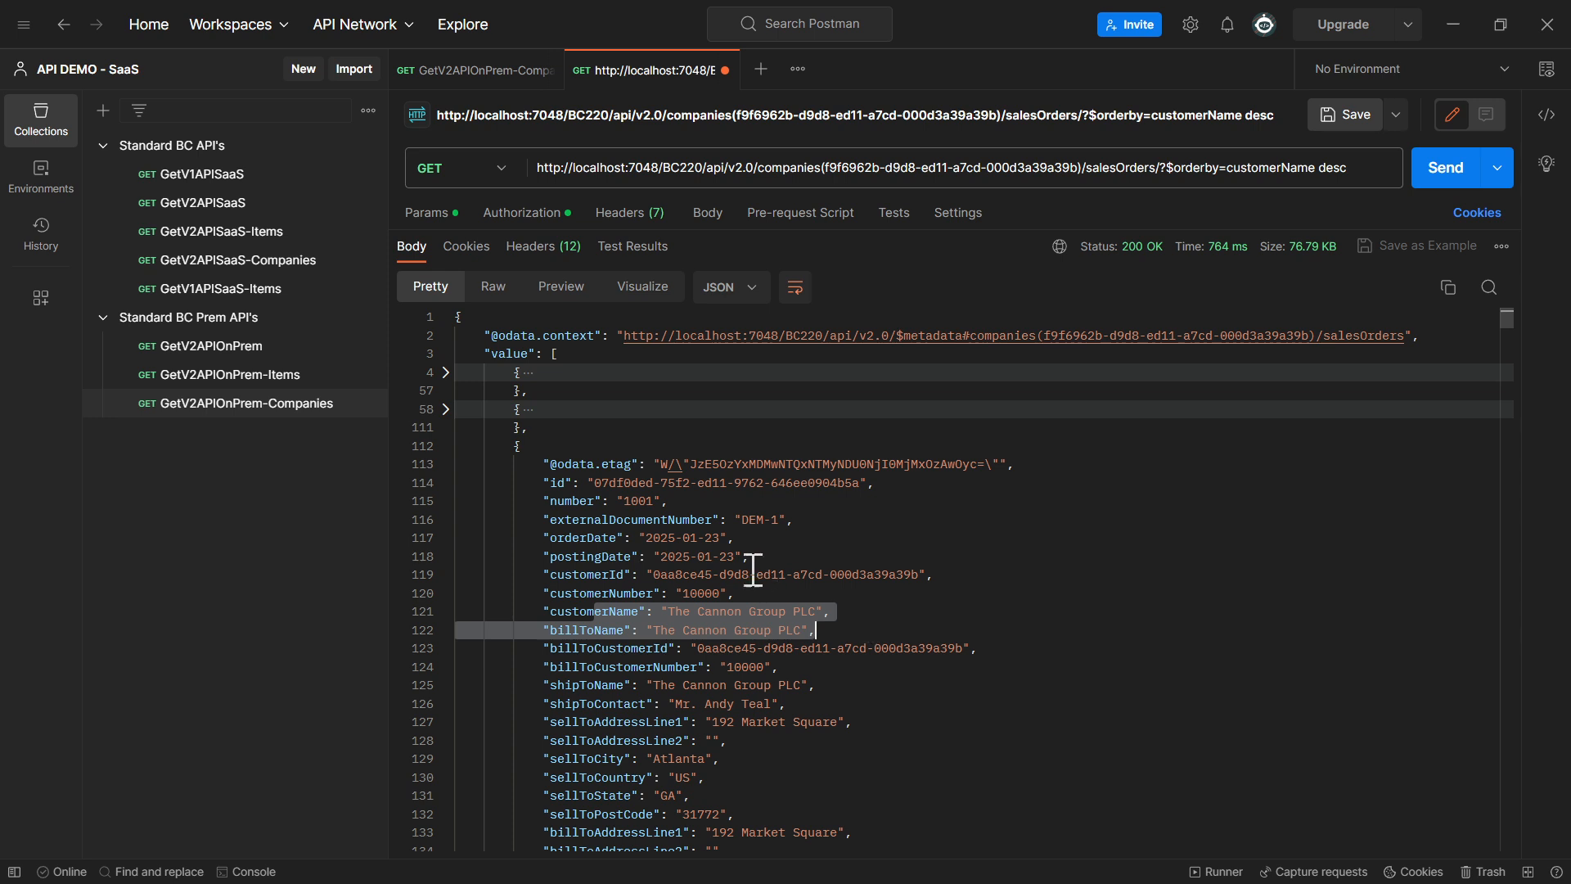
# Add orderDate as a second $orderby field after customerName, keeping desc, send the request and check the first order's orderDate through customerName
pyautogui.doubleClick(595, 538)
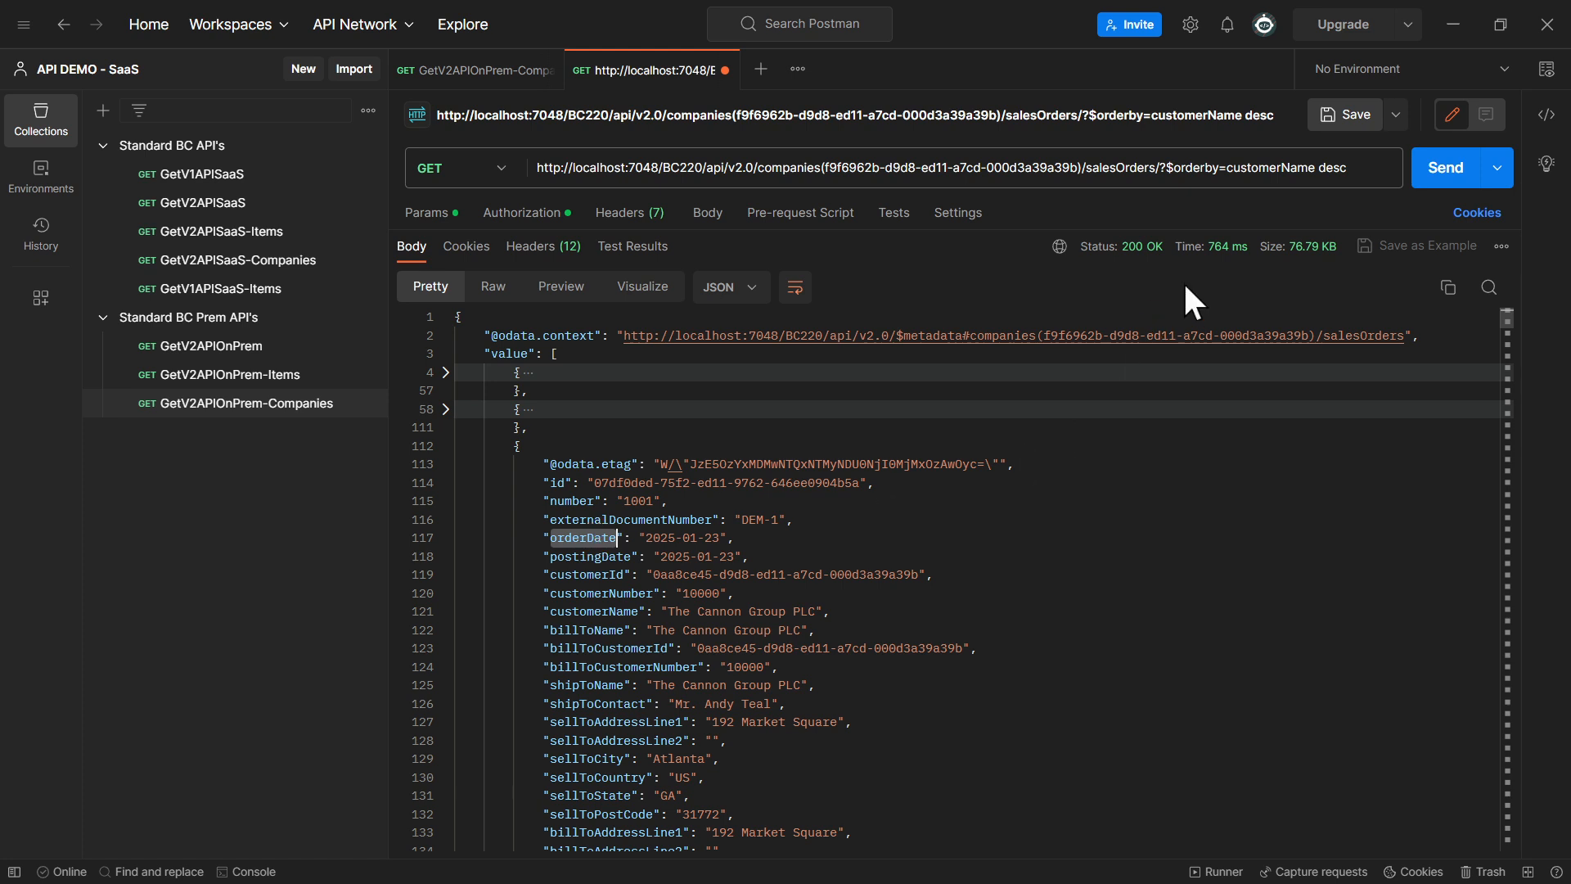
pyautogui.click(1315, 167)
pyautogui.write(',orderDate')
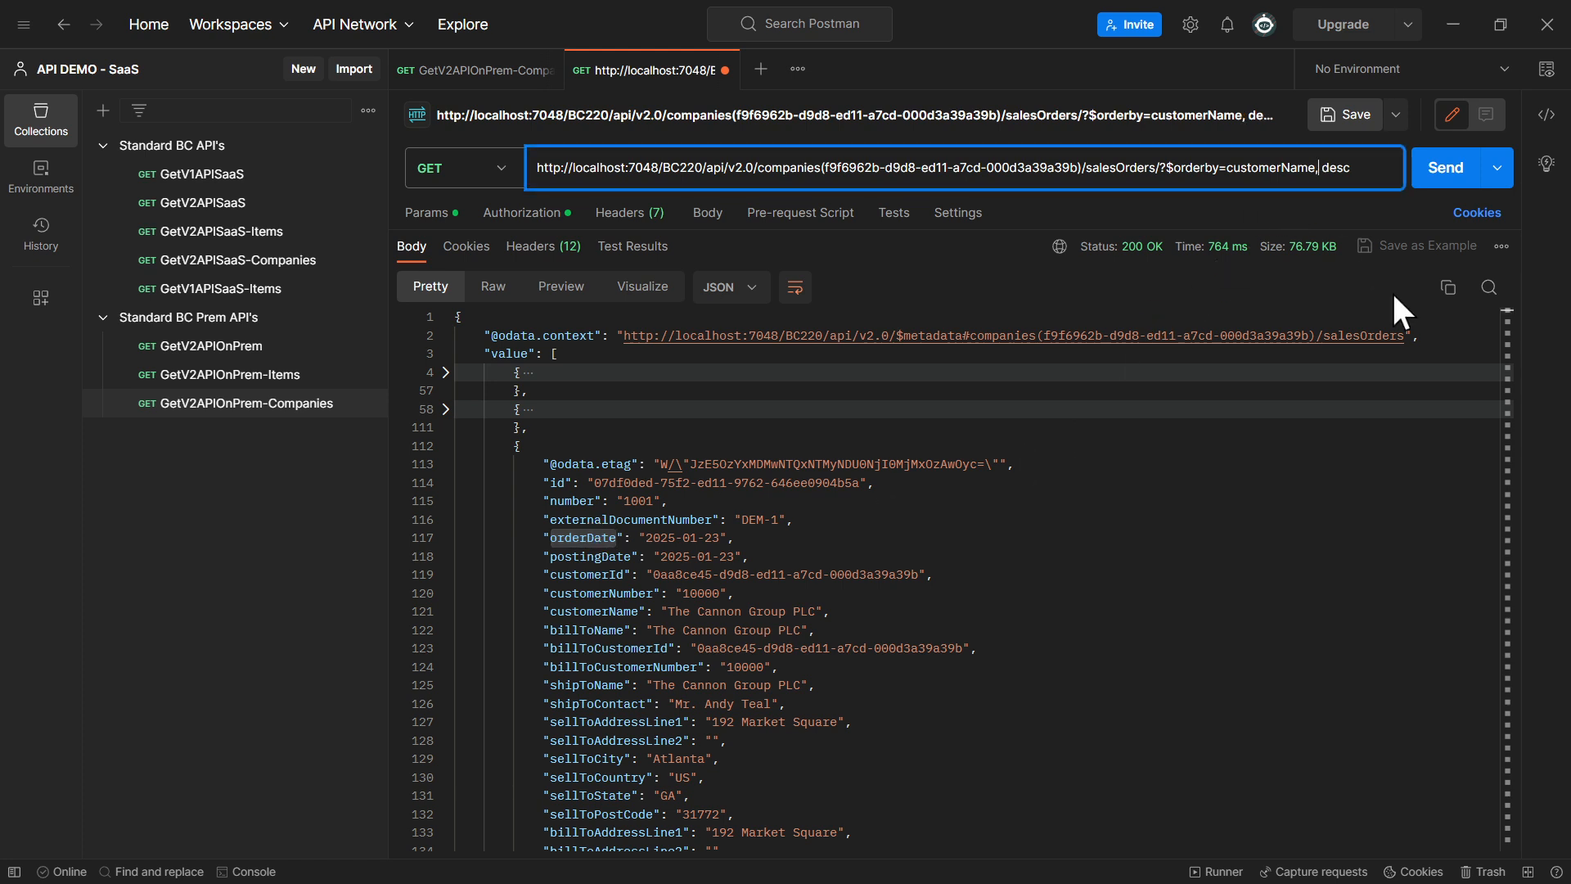
pyautogui.click(1455, 172)
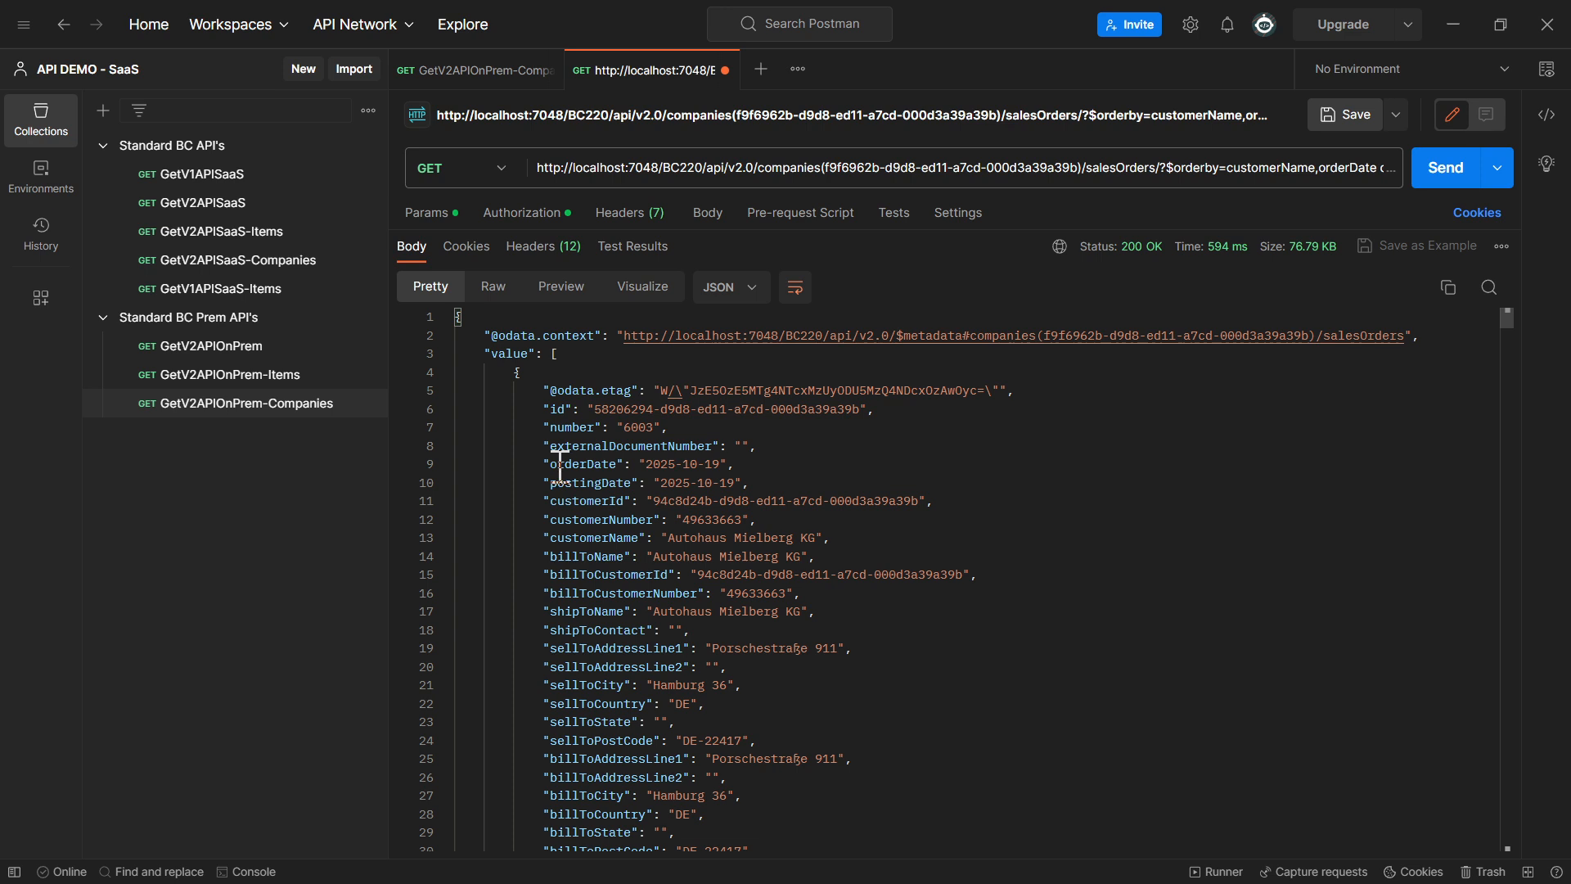
pyautogui.moveTo(774, 519); pyautogui.dragTo(723, 519)
pyautogui.moveTo(869, 538); pyautogui.dragTo(547, 464)
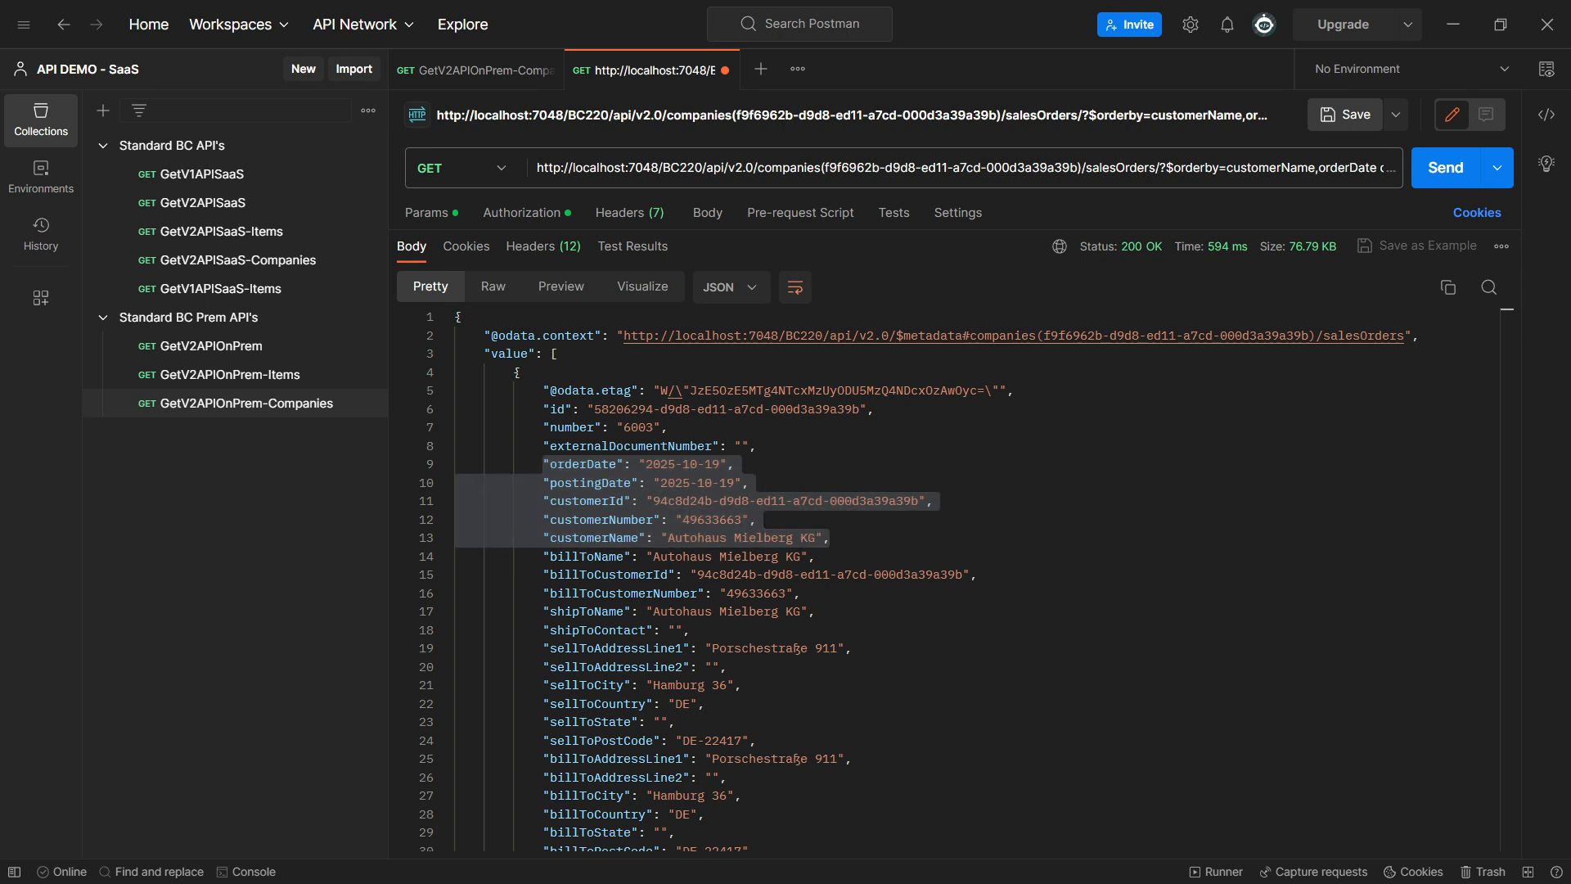
# Replace the request URL with the salesOrders endpoint using $top=2, send it and collapse both returned records
pyautogui.tripleClick(1089, 175)
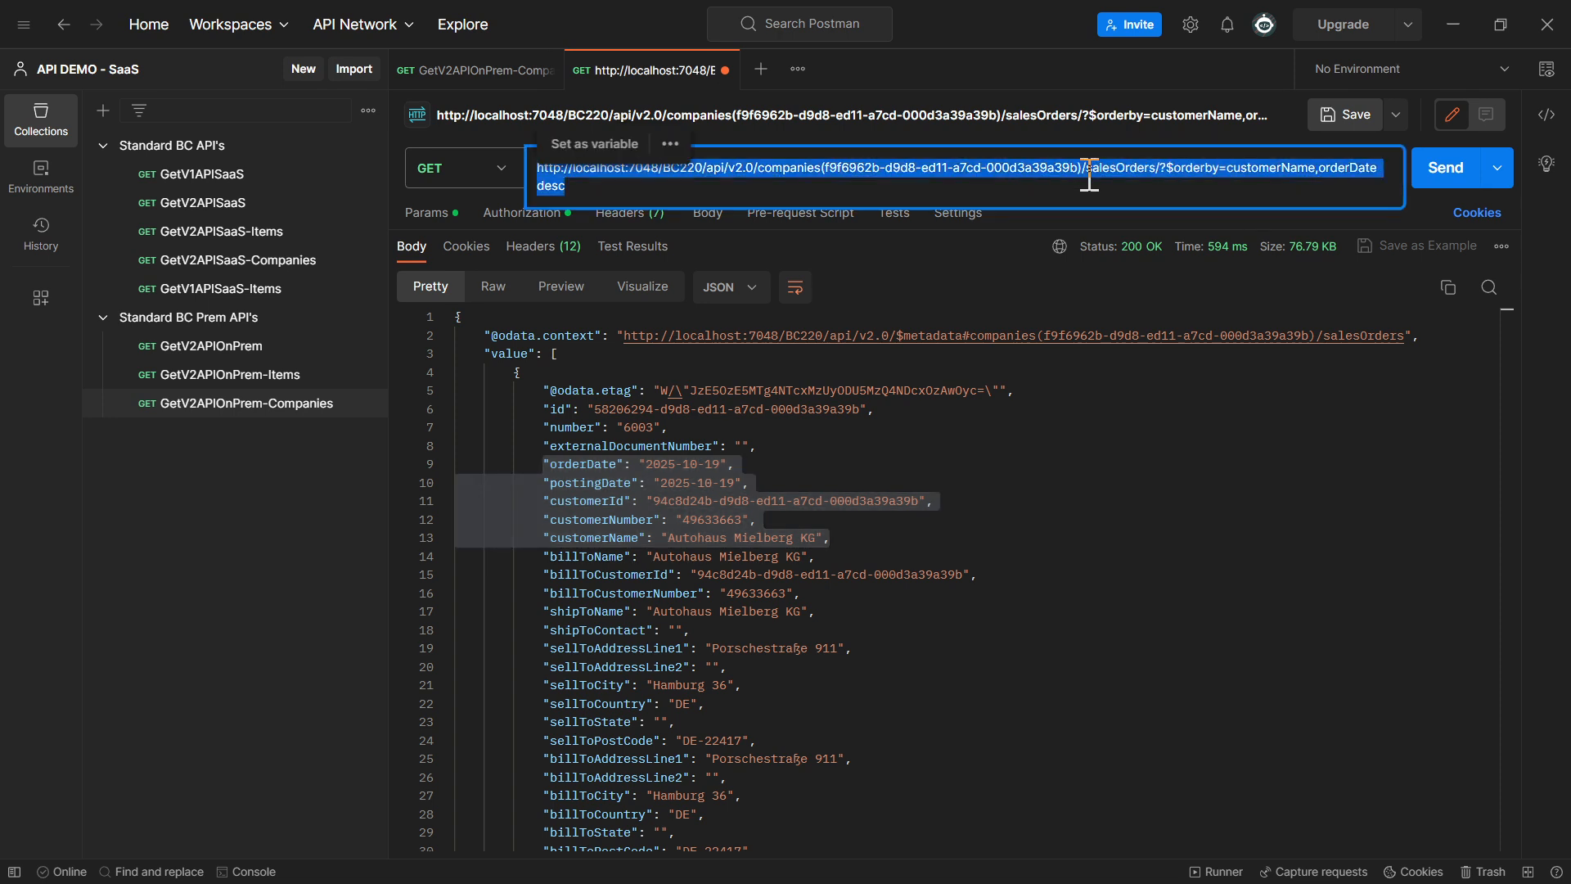
pyautogui.hotkey('ctrl', 'v')
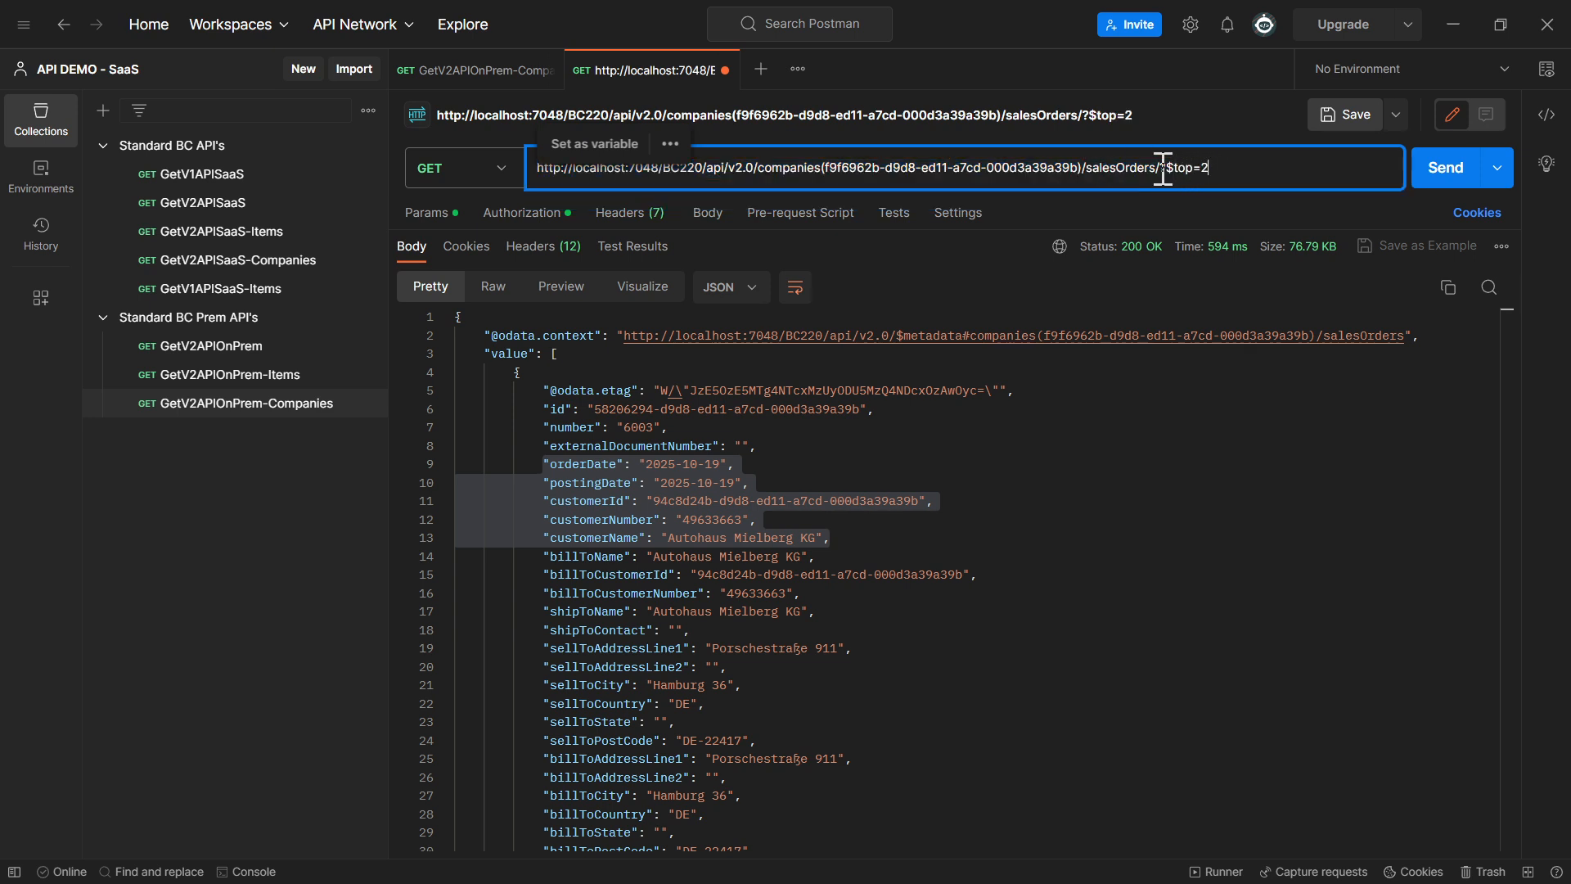
pyautogui.moveTo(1168, 170); pyautogui.dragTo(1235, 164)
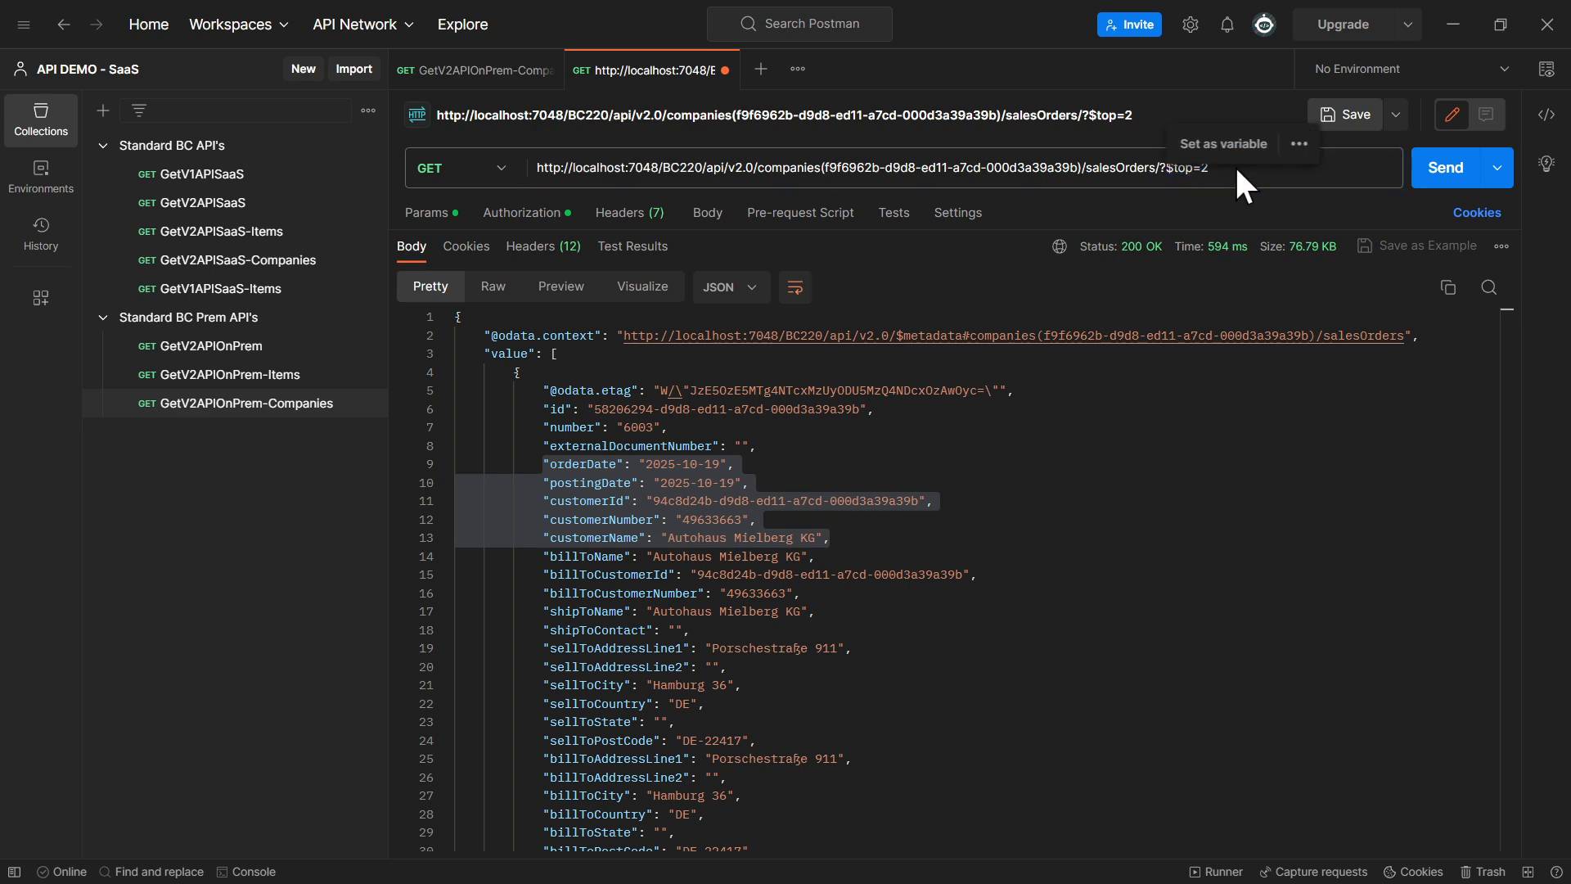
pyautogui.click(1426, 176)
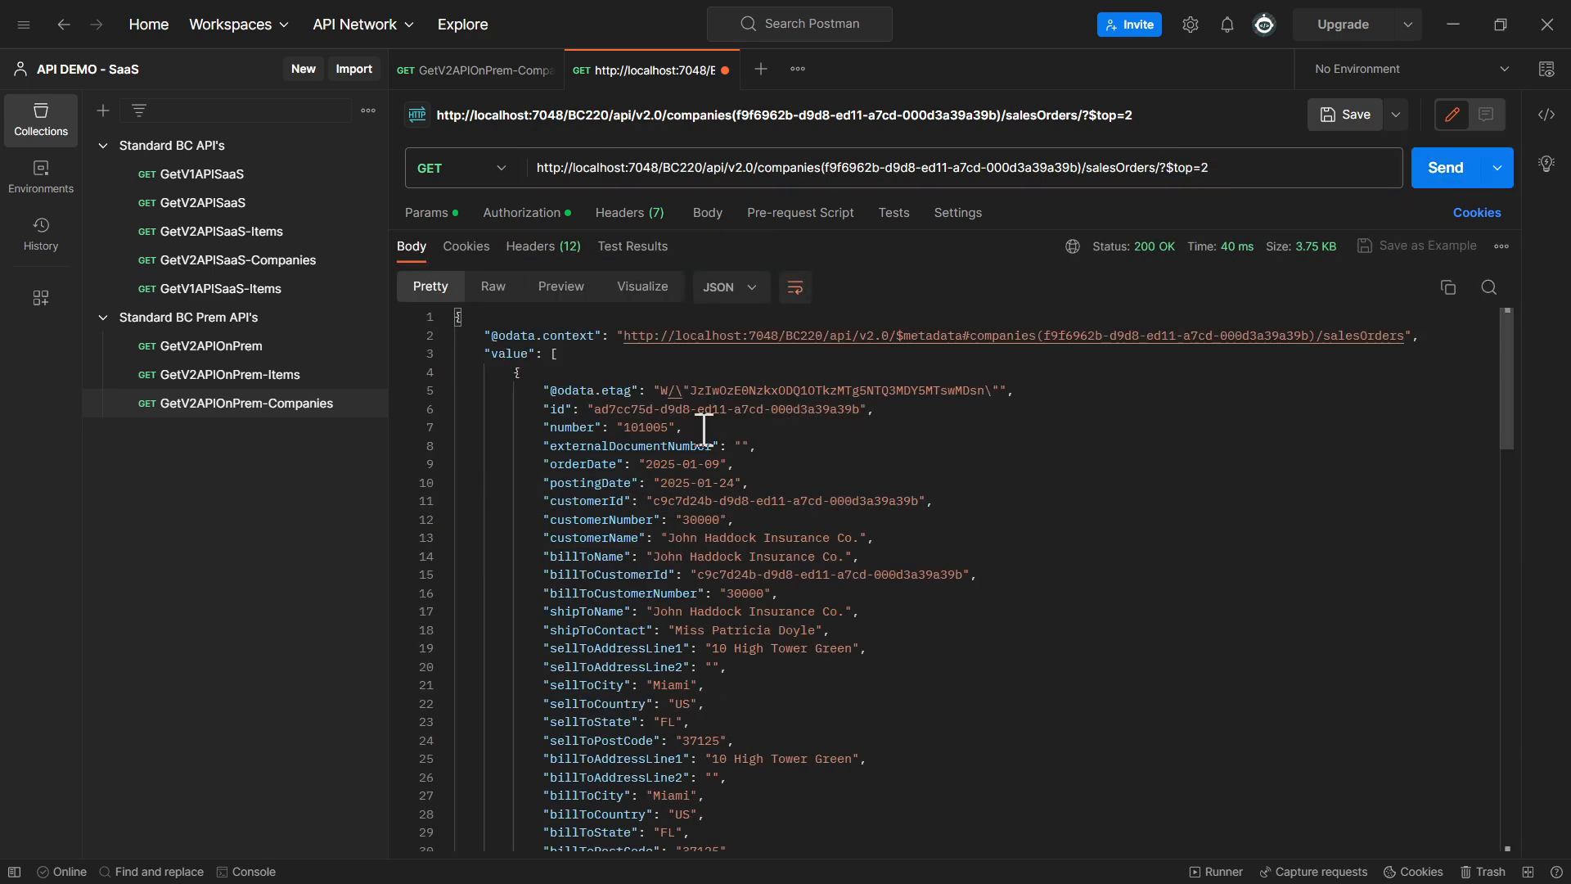
pyautogui.click(446, 373)
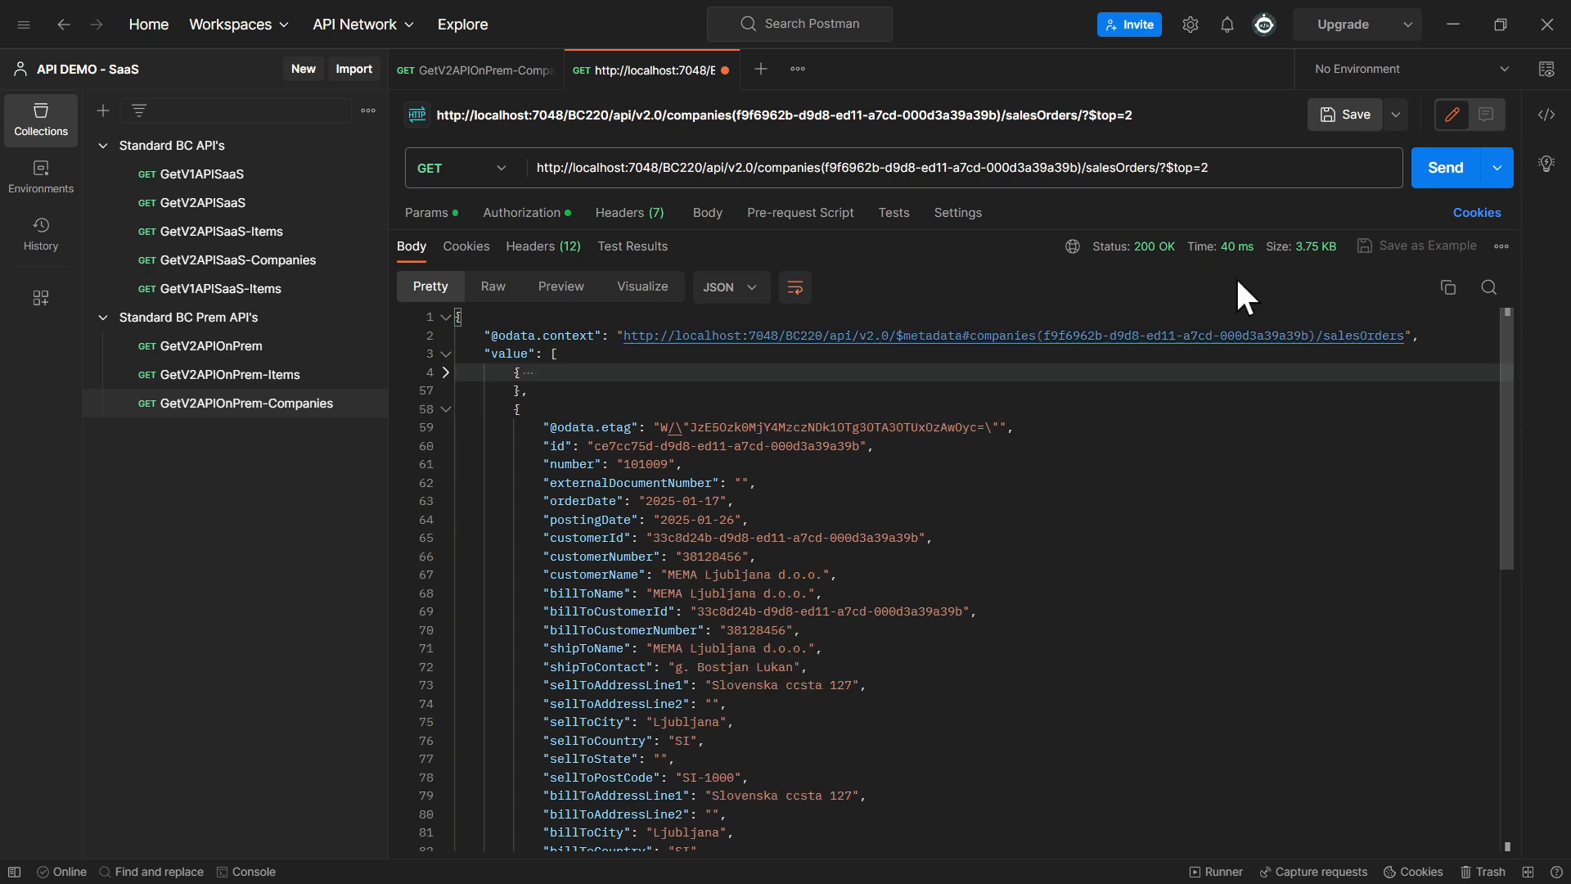
pyautogui.moveTo(1252, 168); pyautogui.dragTo(1166, 169)
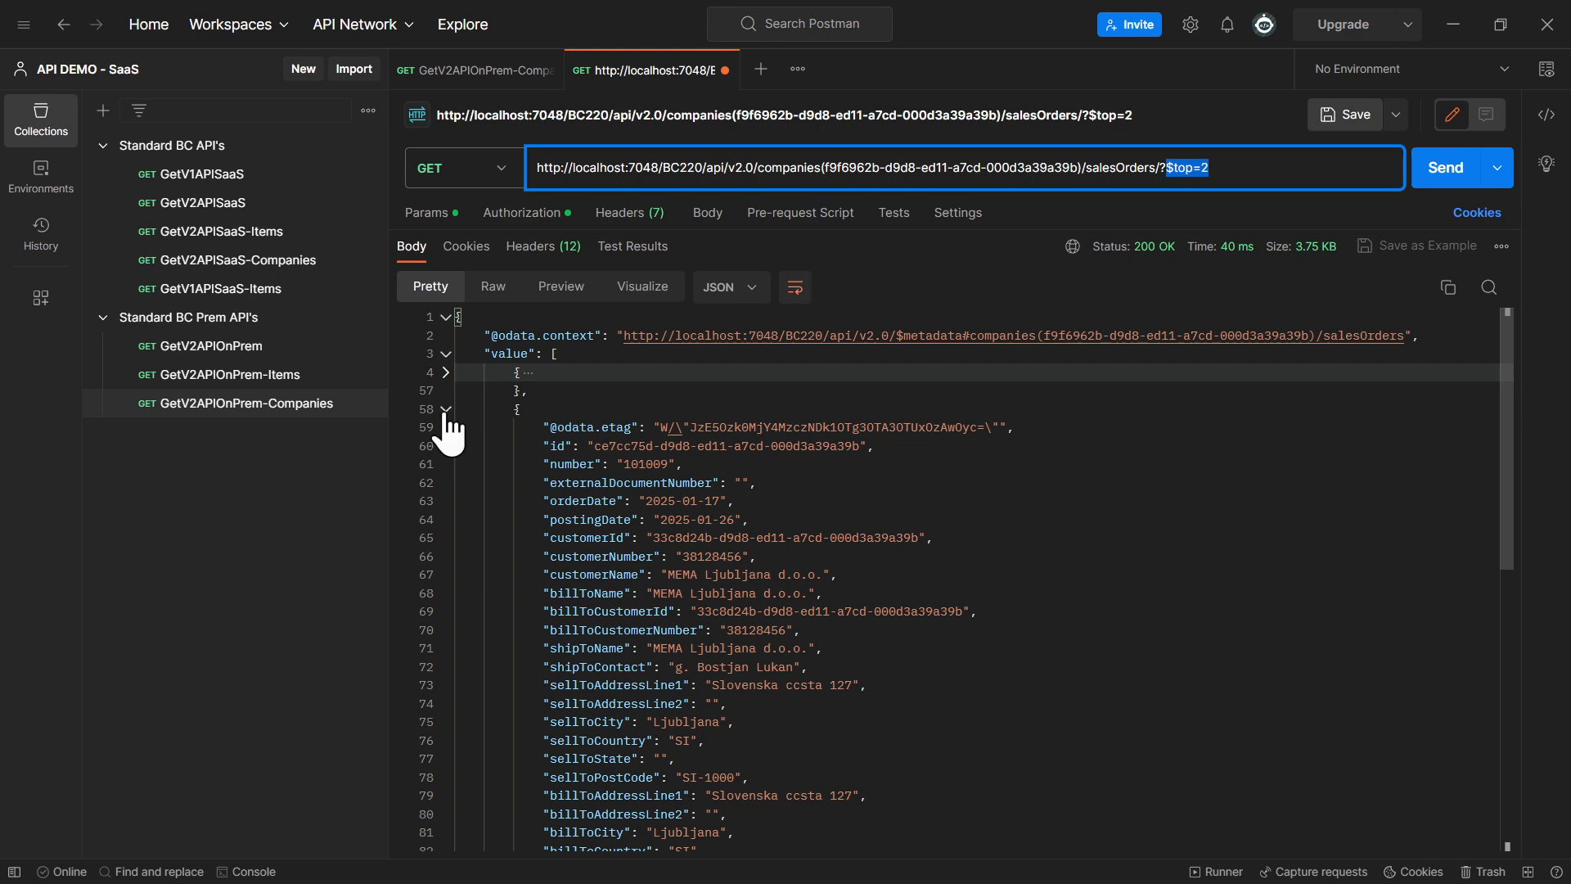
pyautogui.click(446, 409)
# Change the $top value to 1, send the request and look through the returned sales order
pyautogui.click(1244, 171)
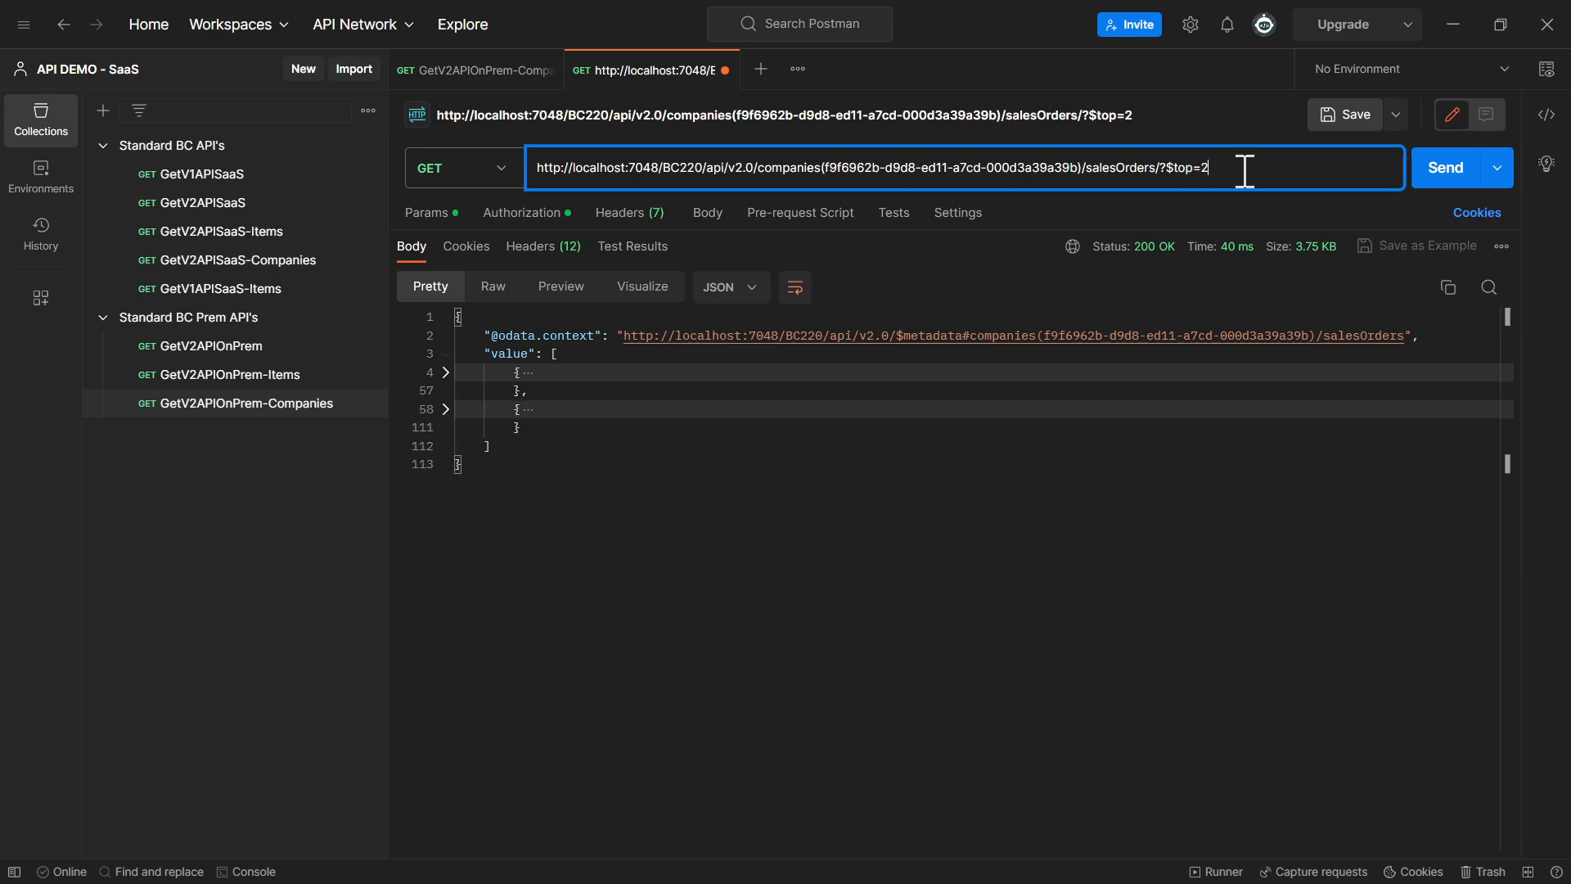
pyautogui.press('BackSpace')
pyautogui.write('1')
pyautogui.press('Return')
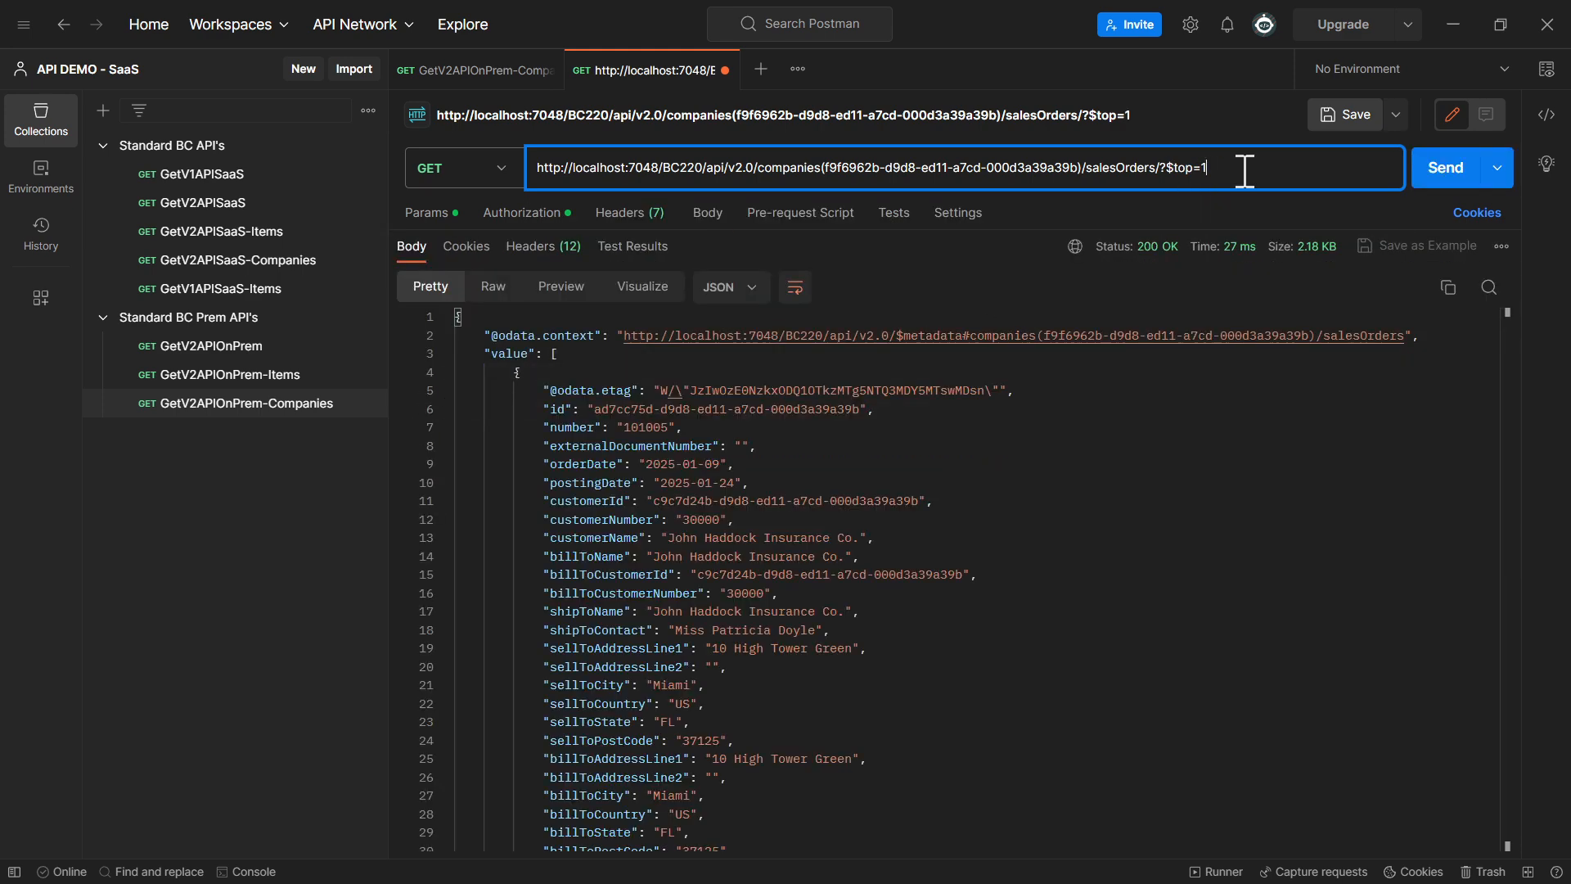
pyautogui.scroll(-10, 980, 432)
pyautogui.scroll(10, 976, 442)
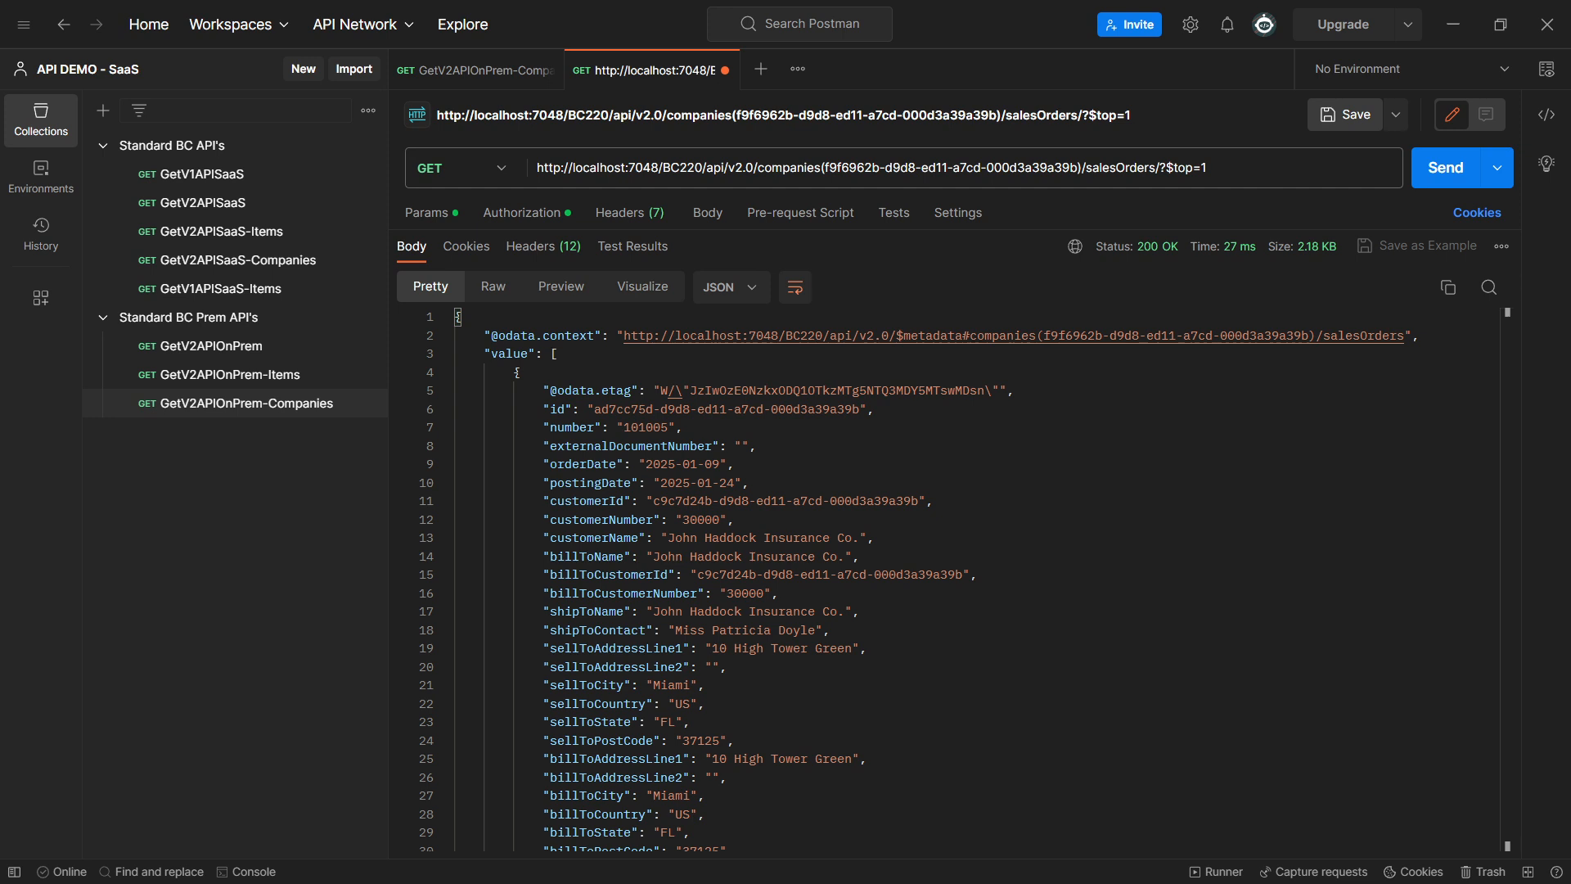
# Replace the request URL with the salesOrders endpoint using $skip=2, send it and check the first returned order's number
pyautogui.moveTo(1241, 179); pyautogui.dragTo(393, 160)
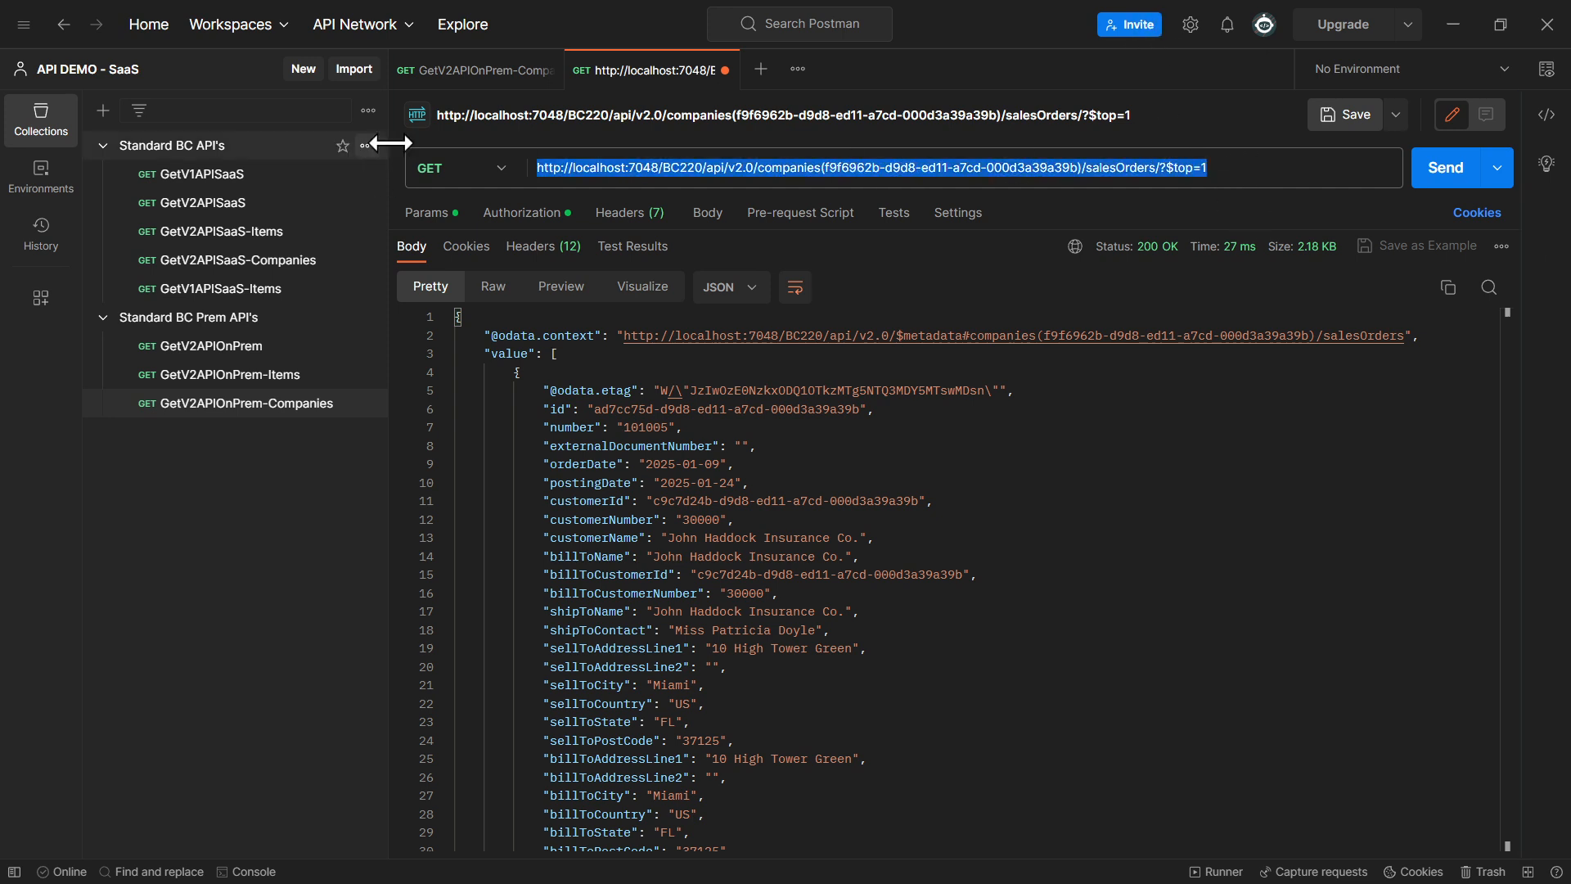
pyautogui.hotkey('ctrl', 'v')
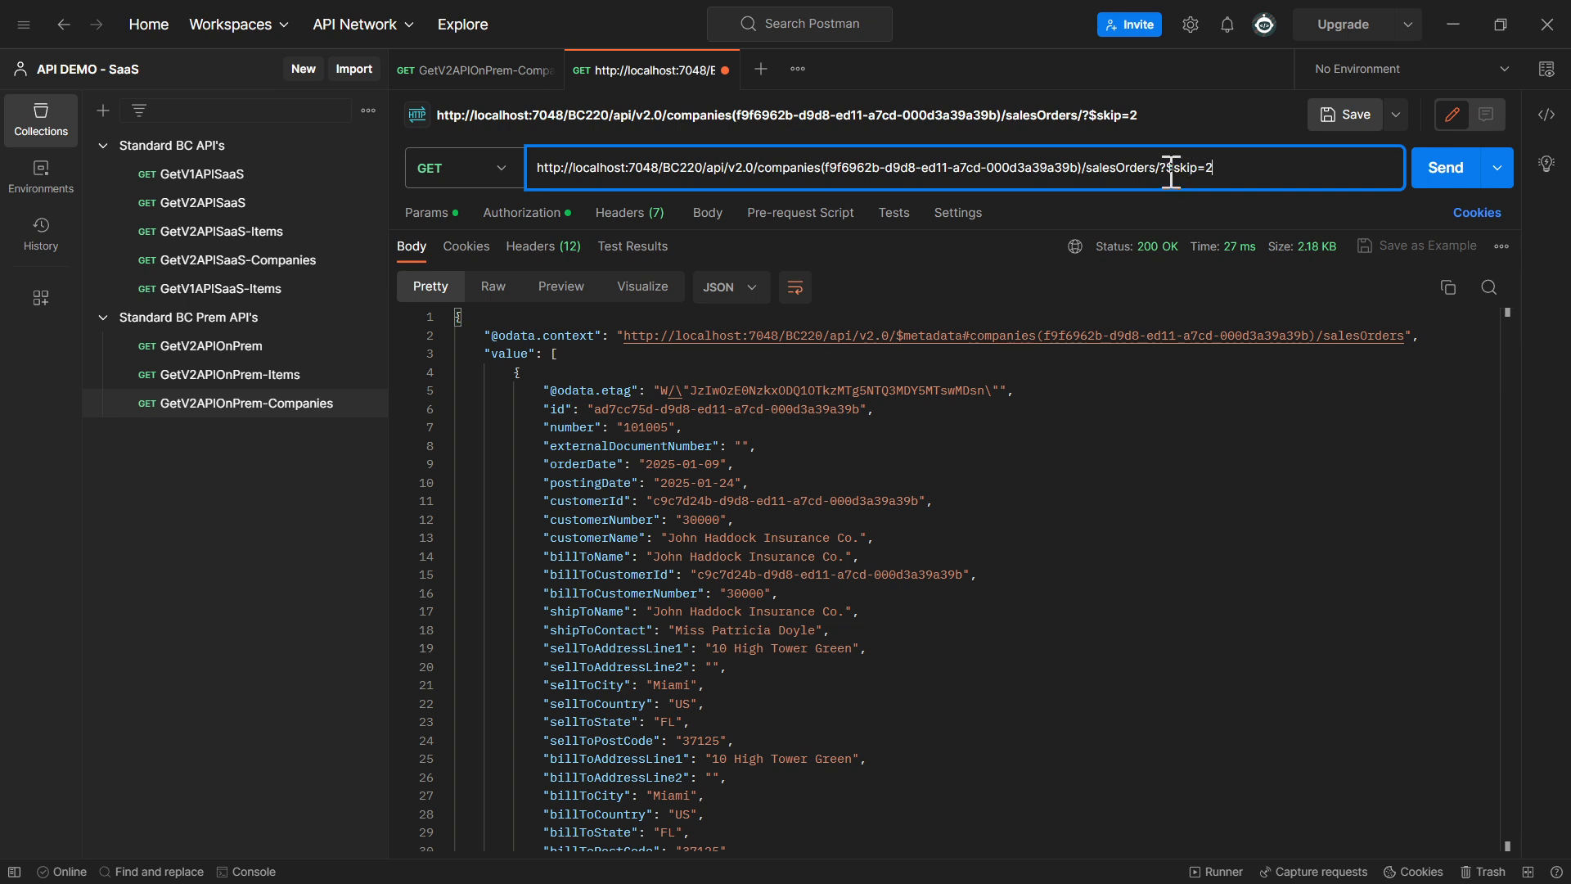
pyautogui.moveTo(1167, 168); pyautogui.dragTo(1269, 172)
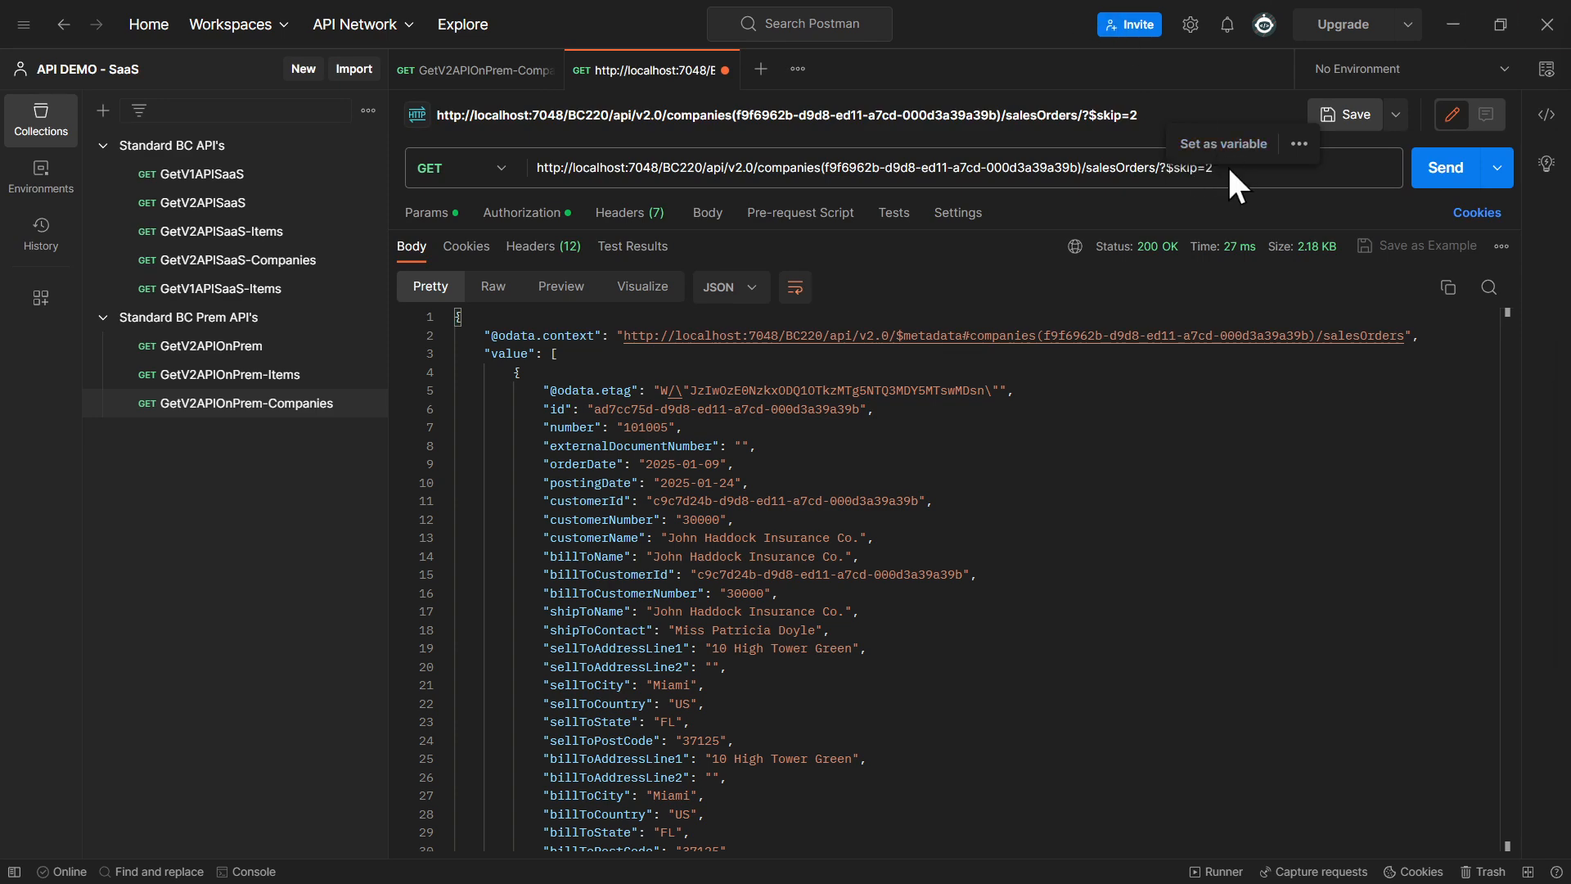
pyautogui.click(1449, 172)
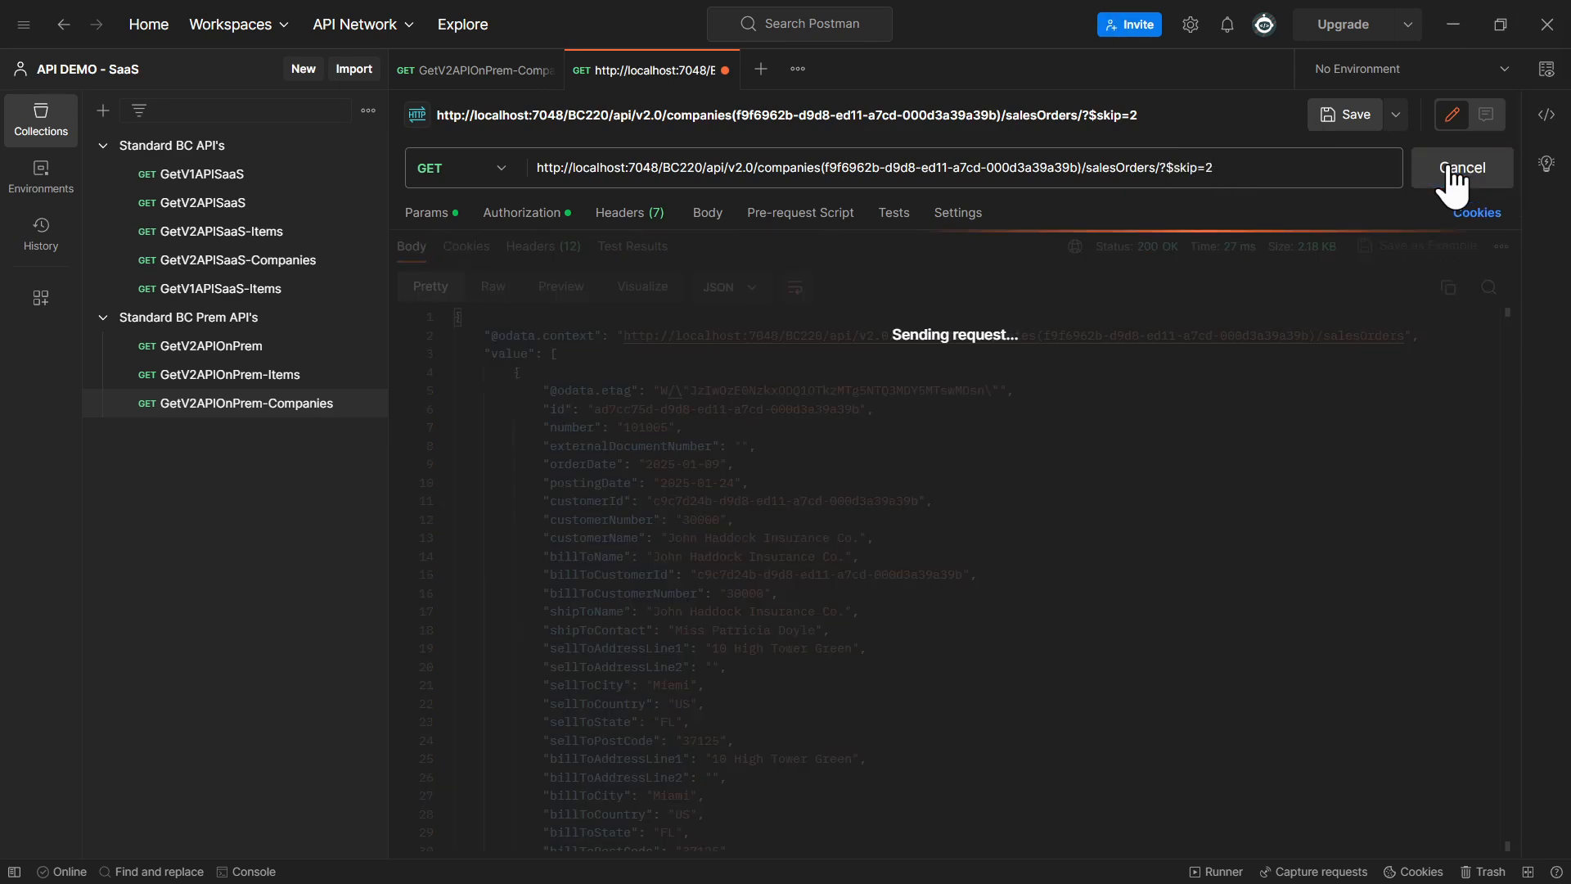
pyautogui.doubleClick(656, 429)
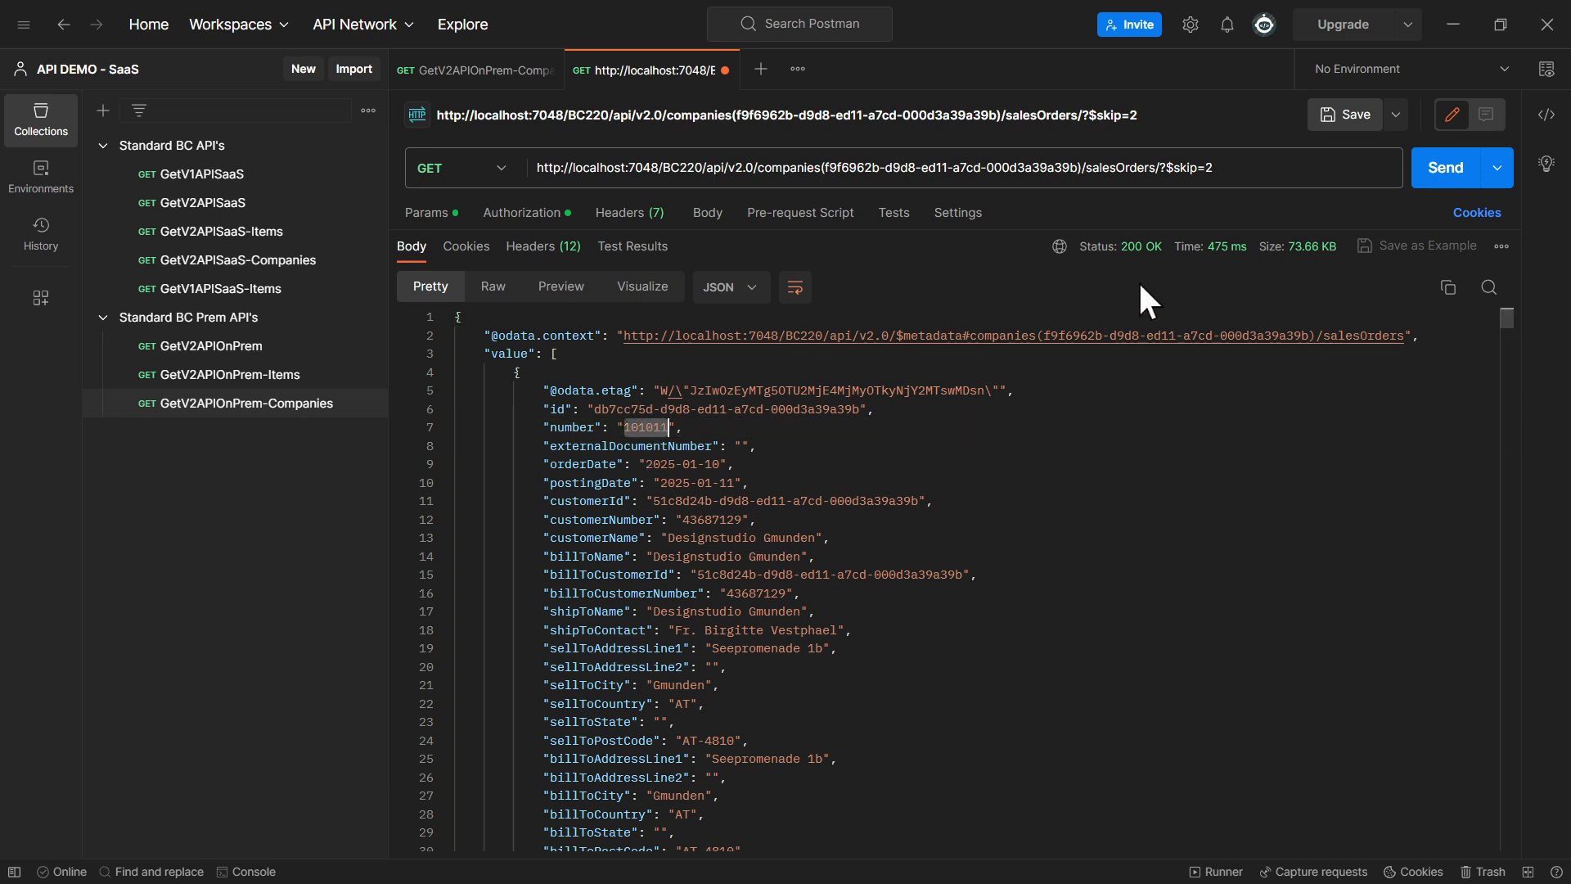
# Remove the $skip query from the salesOrders URL, send the request and compare the first three orders' numbers, leaving the second record expanded
pyautogui.click(1167, 168)
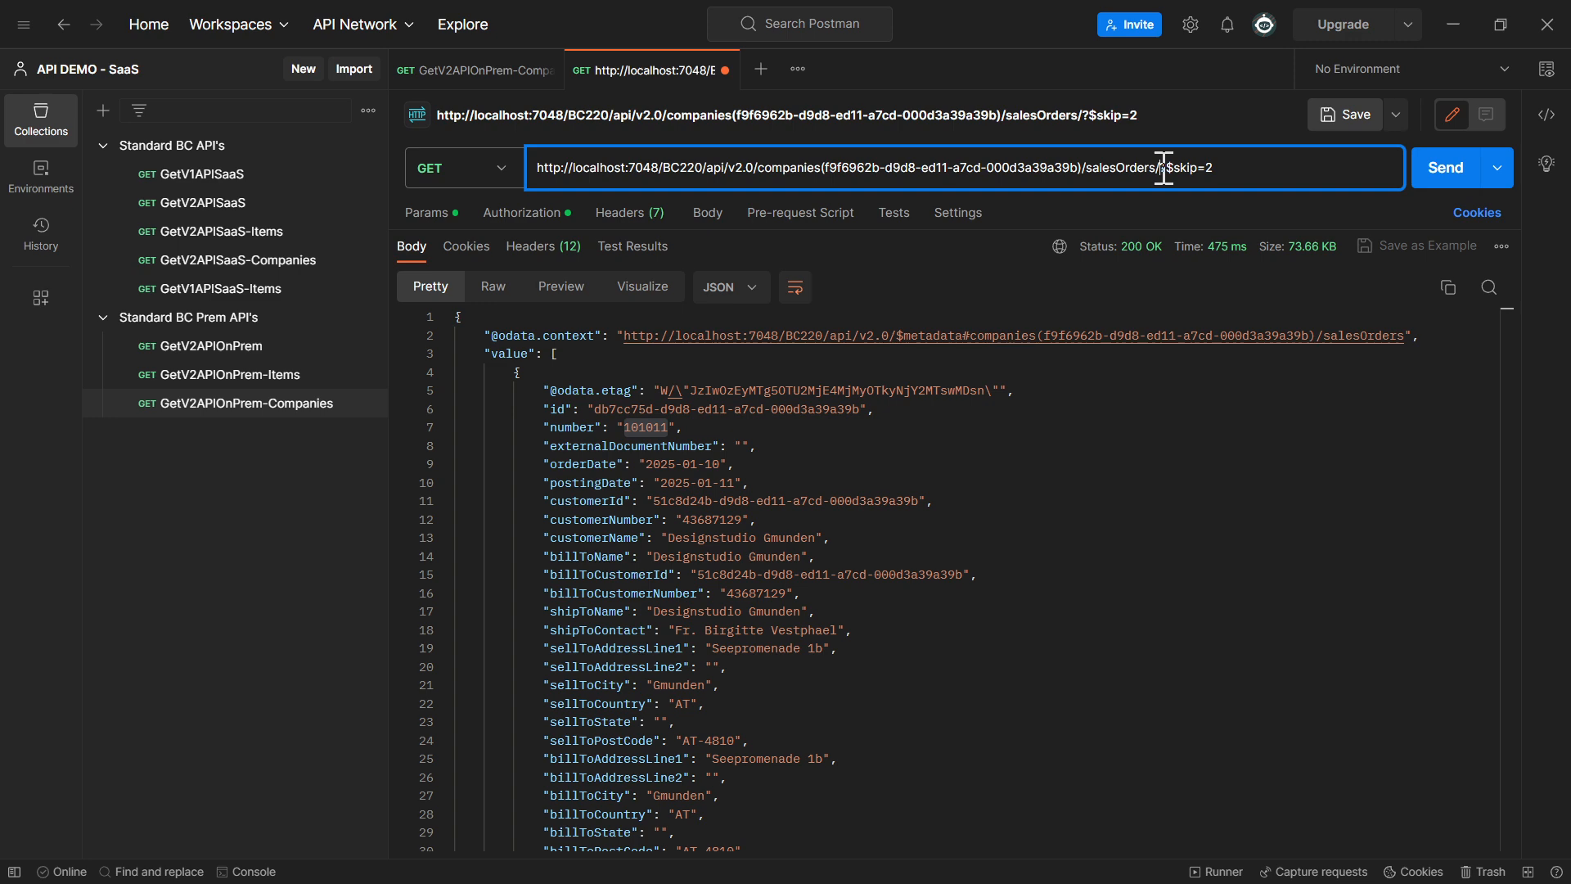
pyautogui.moveTo(1164, 168); pyautogui.dragTo(1227, 166)
pyautogui.press('BackSpace')
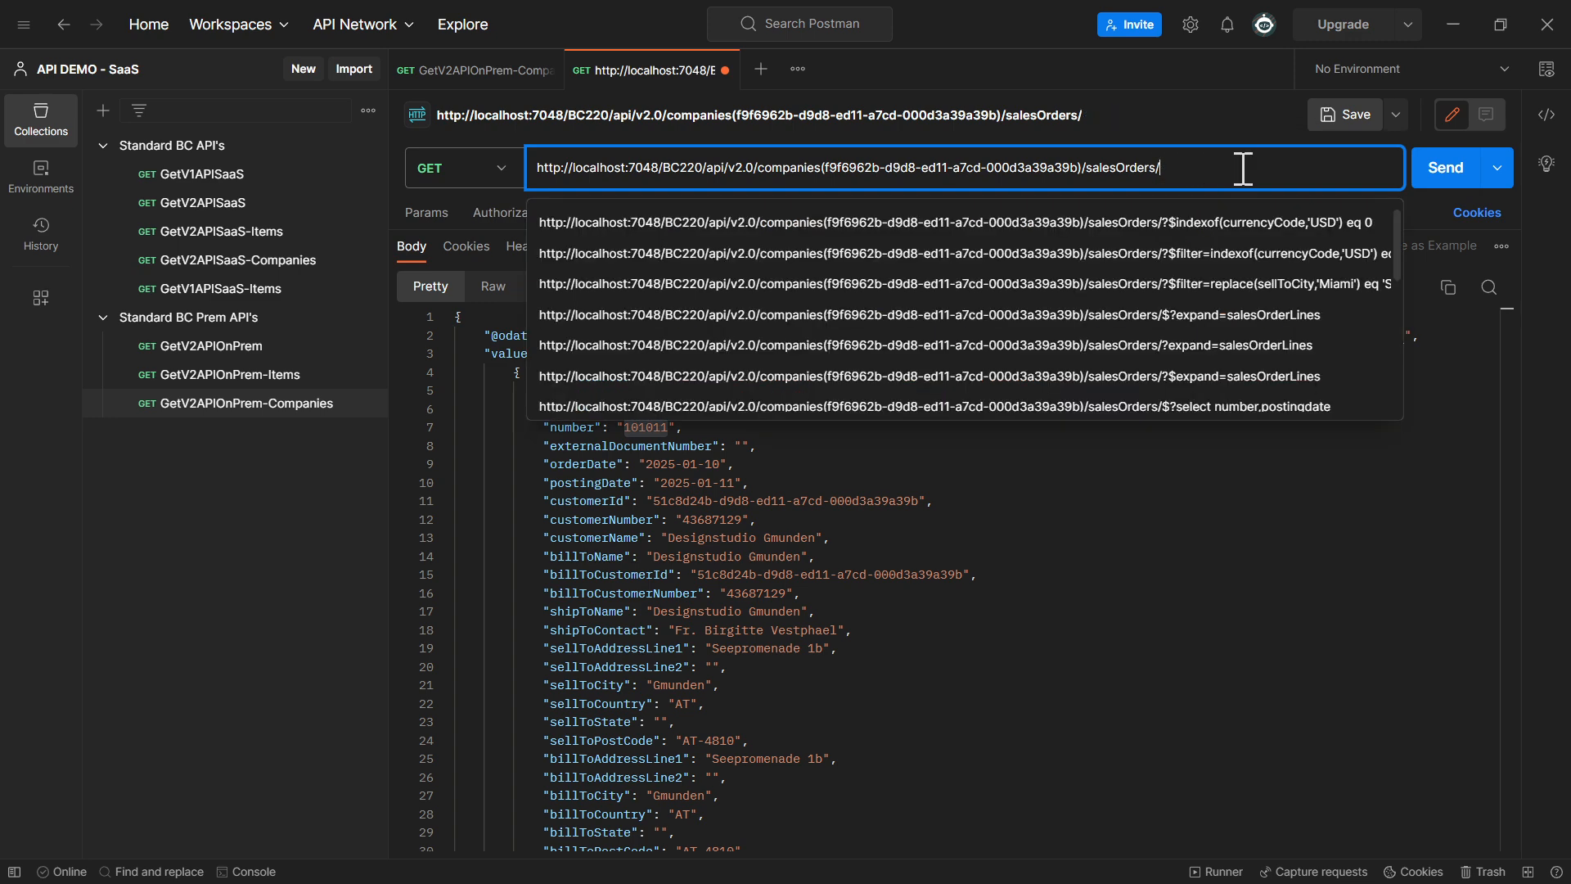
pyautogui.click(1437, 171)
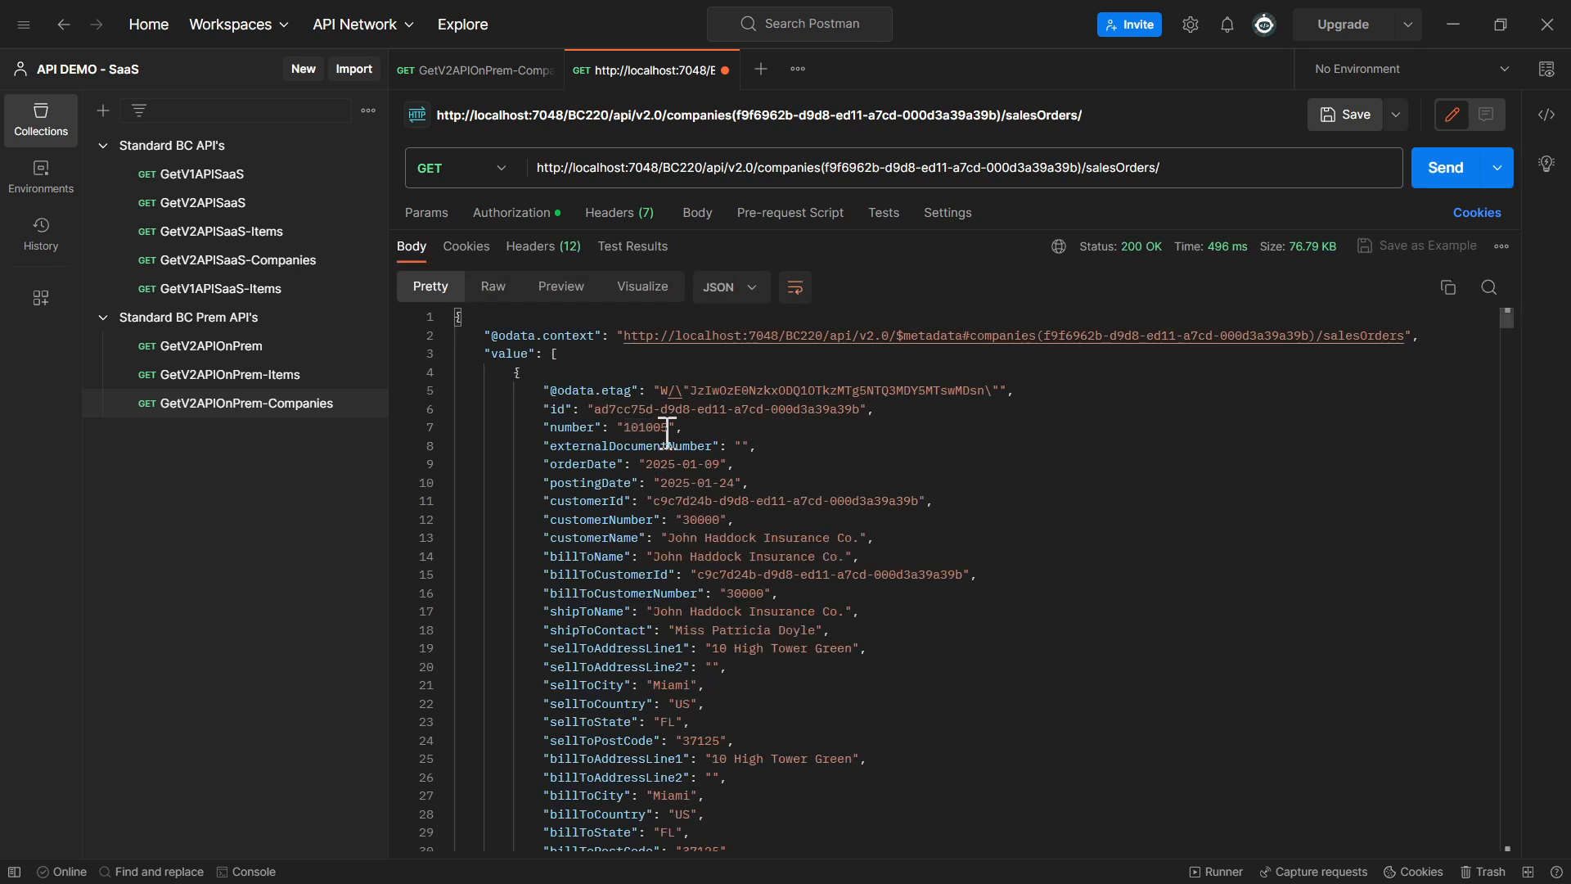
pyautogui.doubleClick(667, 427)
pyautogui.click(445, 373)
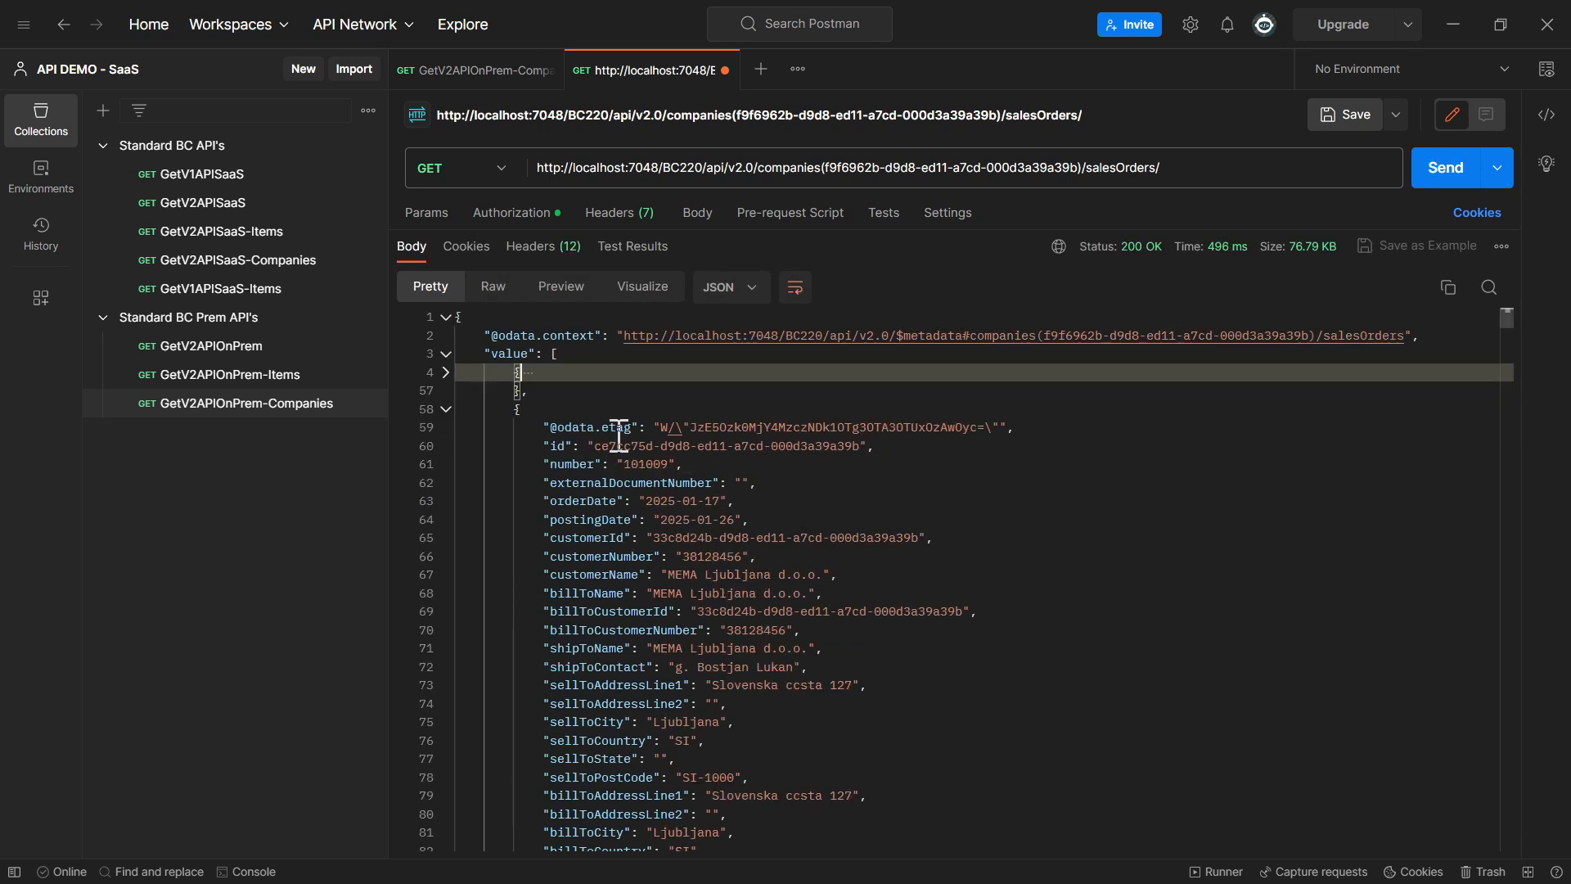
pyautogui.click(445, 410)
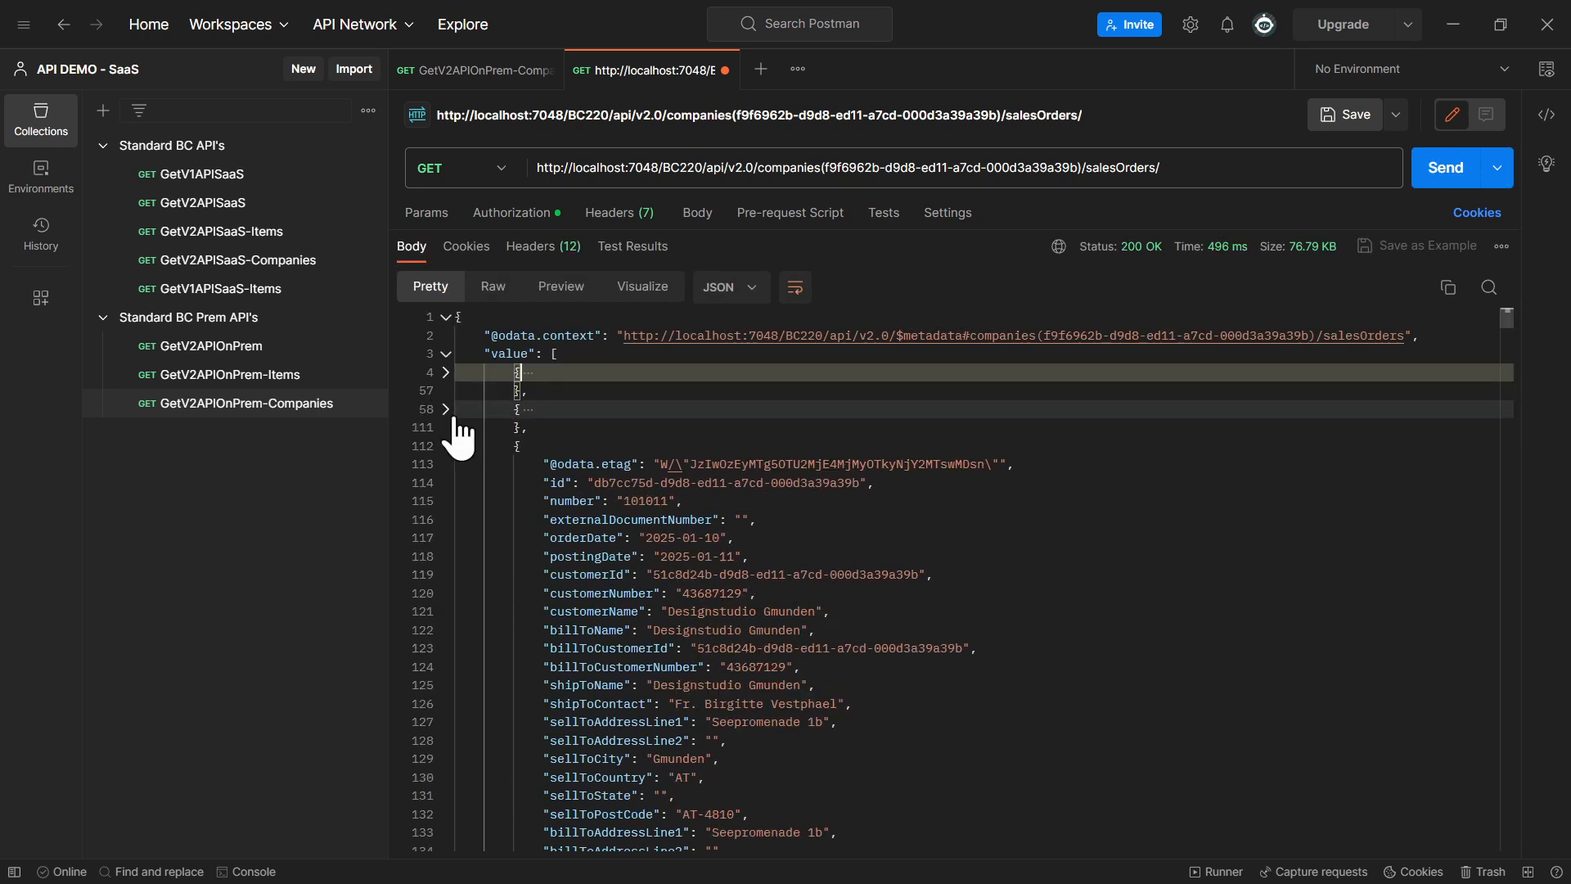
pyautogui.doubleClick(630, 500)
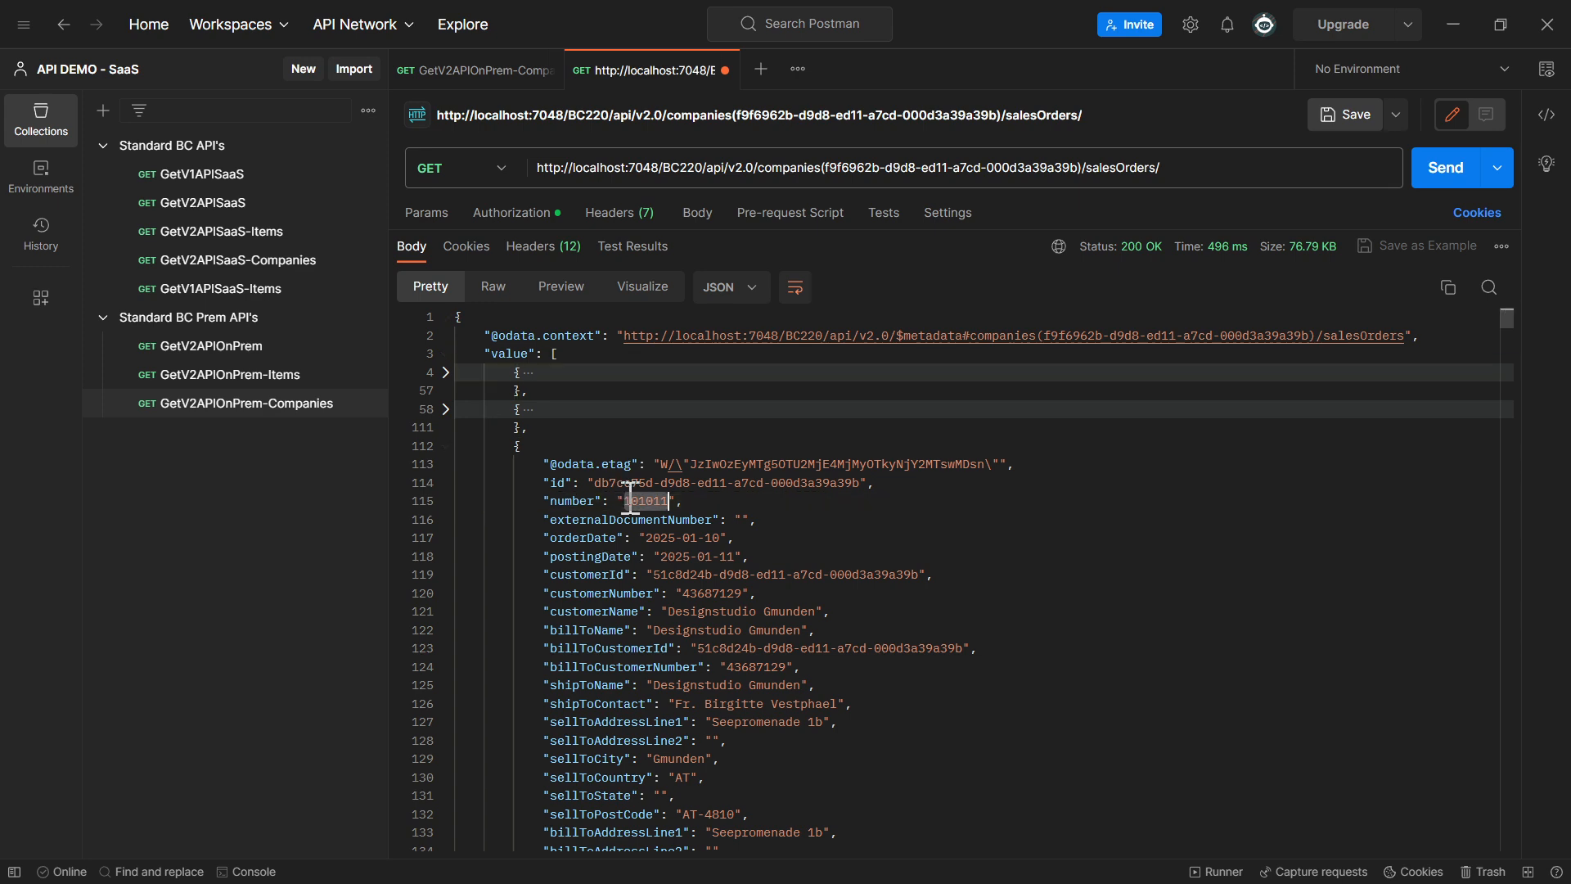
pyautogui.click(446, 409)
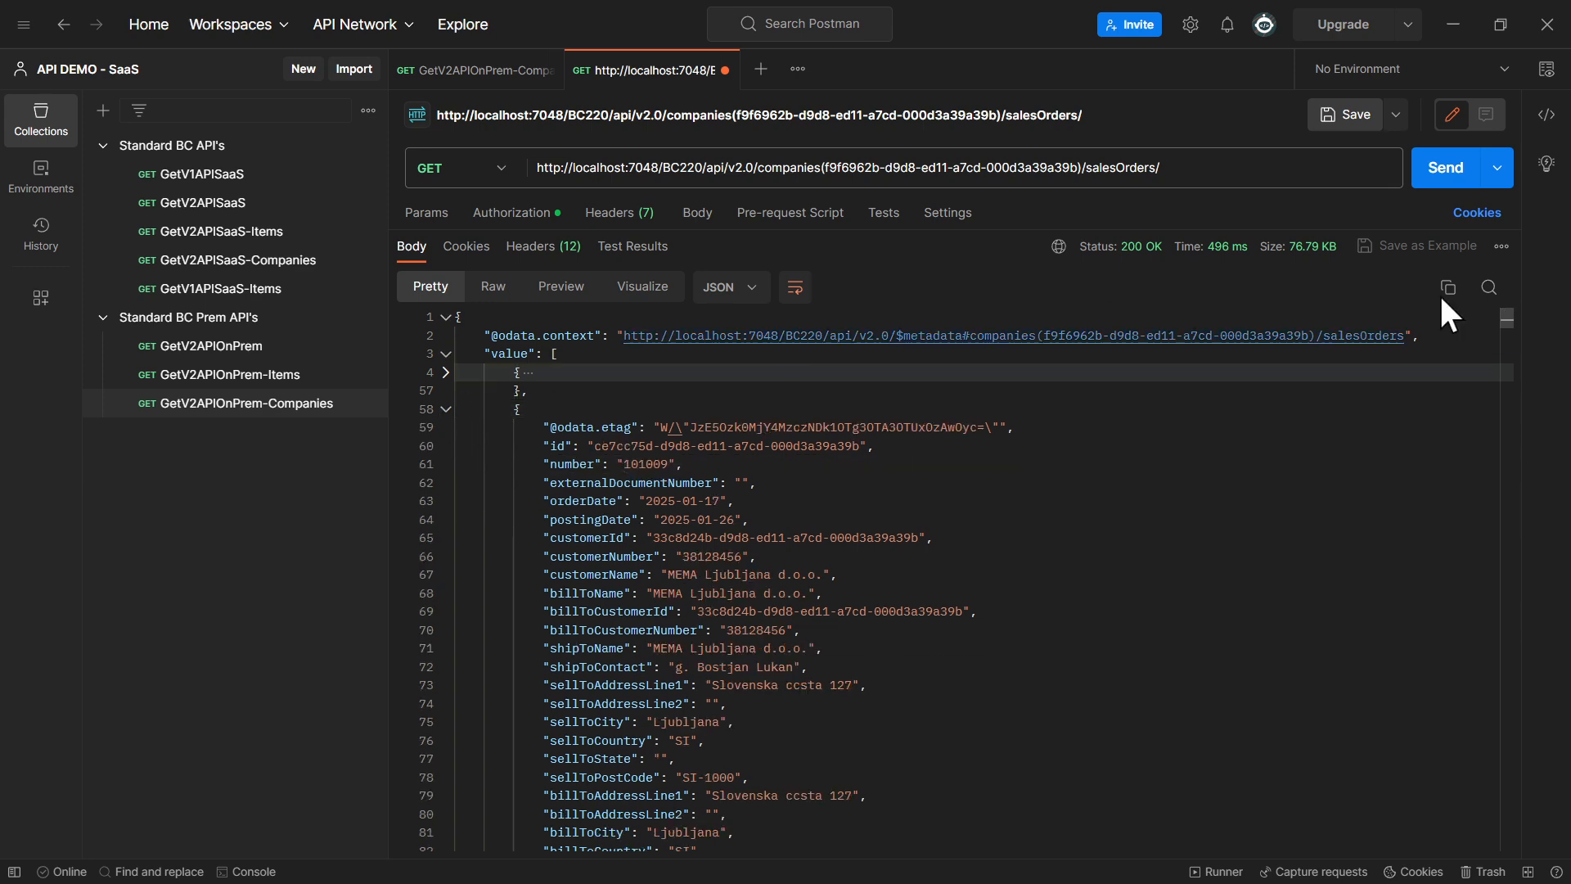
# Append ?$skip=1 to the salesOrders URL, send the request and check the first returned order's number
pyautogui.click(1204, 163)
pyautogui.write('?$skip=1')
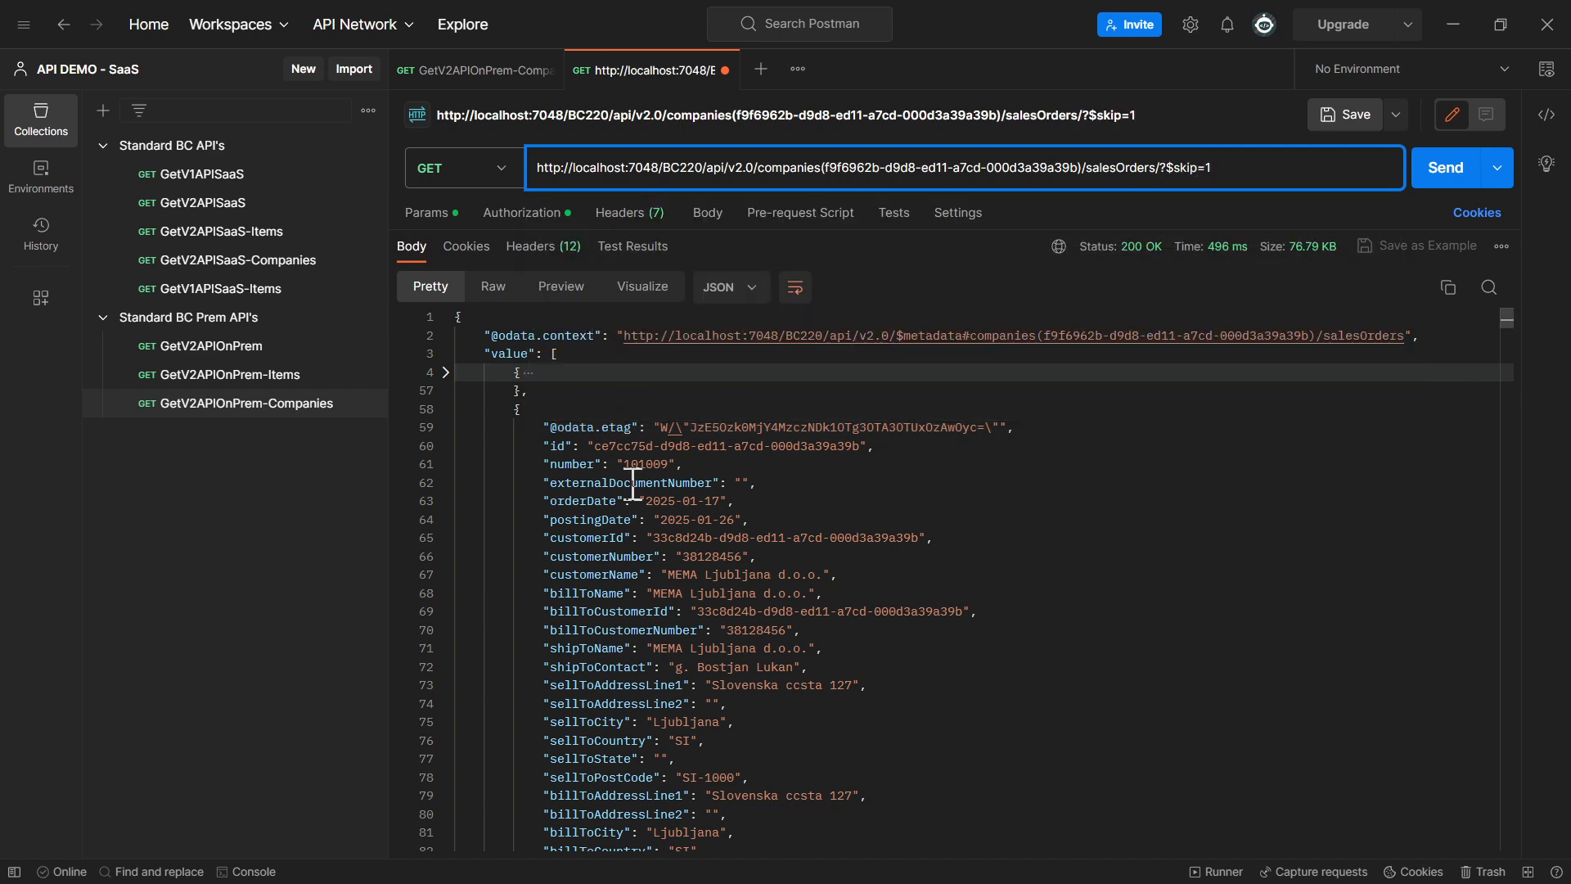
pyautogui.click(1466, 173)
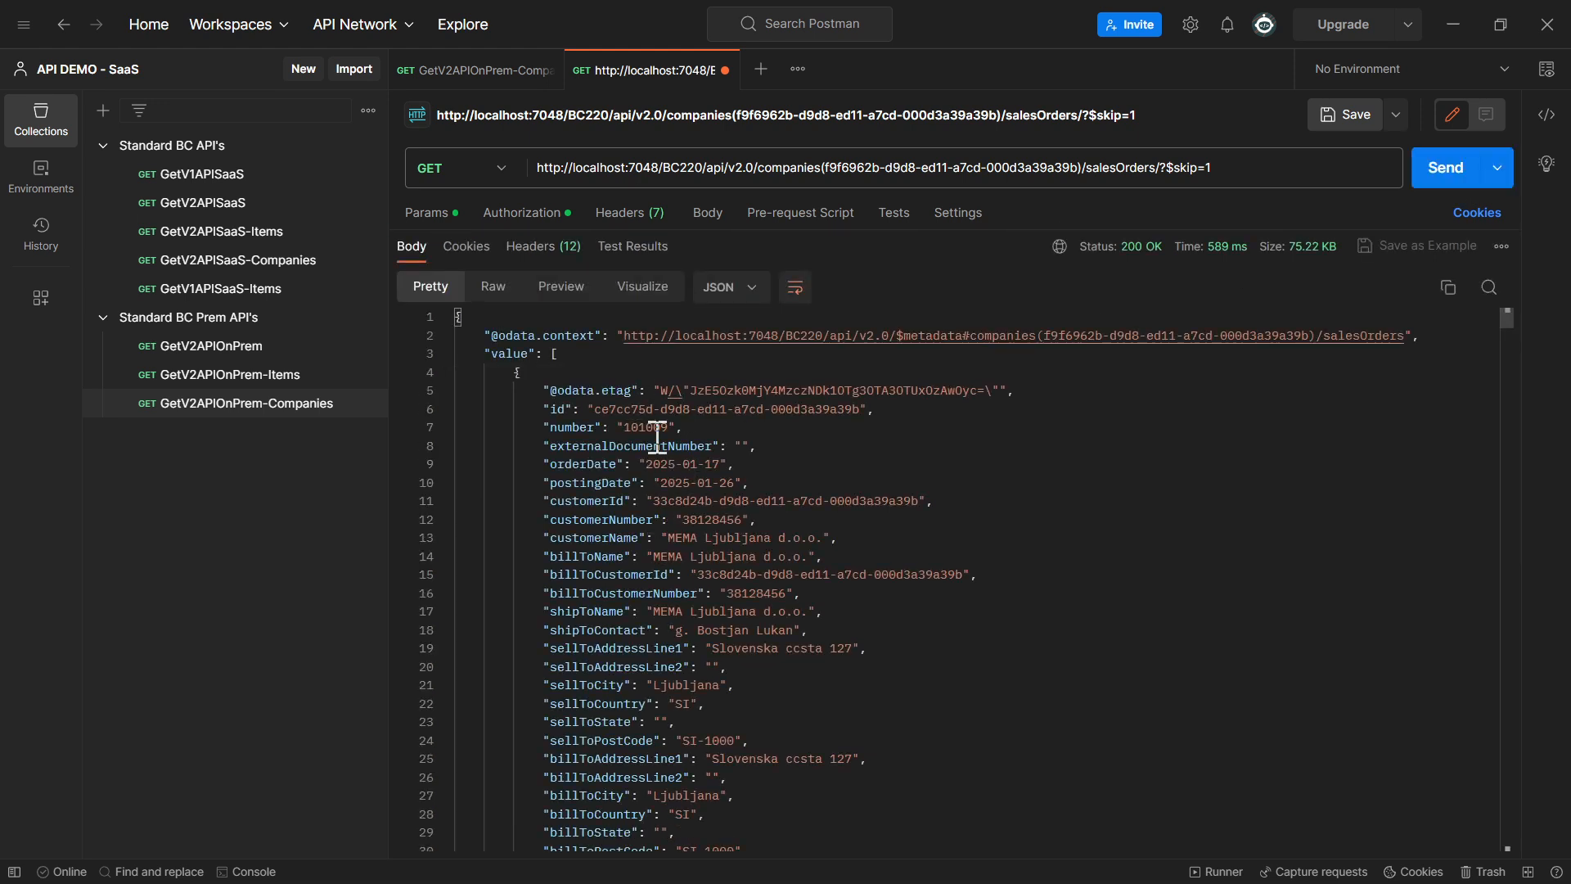
pyautogui.doubleClick(658, 432)
# Replace the skip option in the salesOrders URL with $count, without a value, and send the request
pyautogui.click(1164, 167)
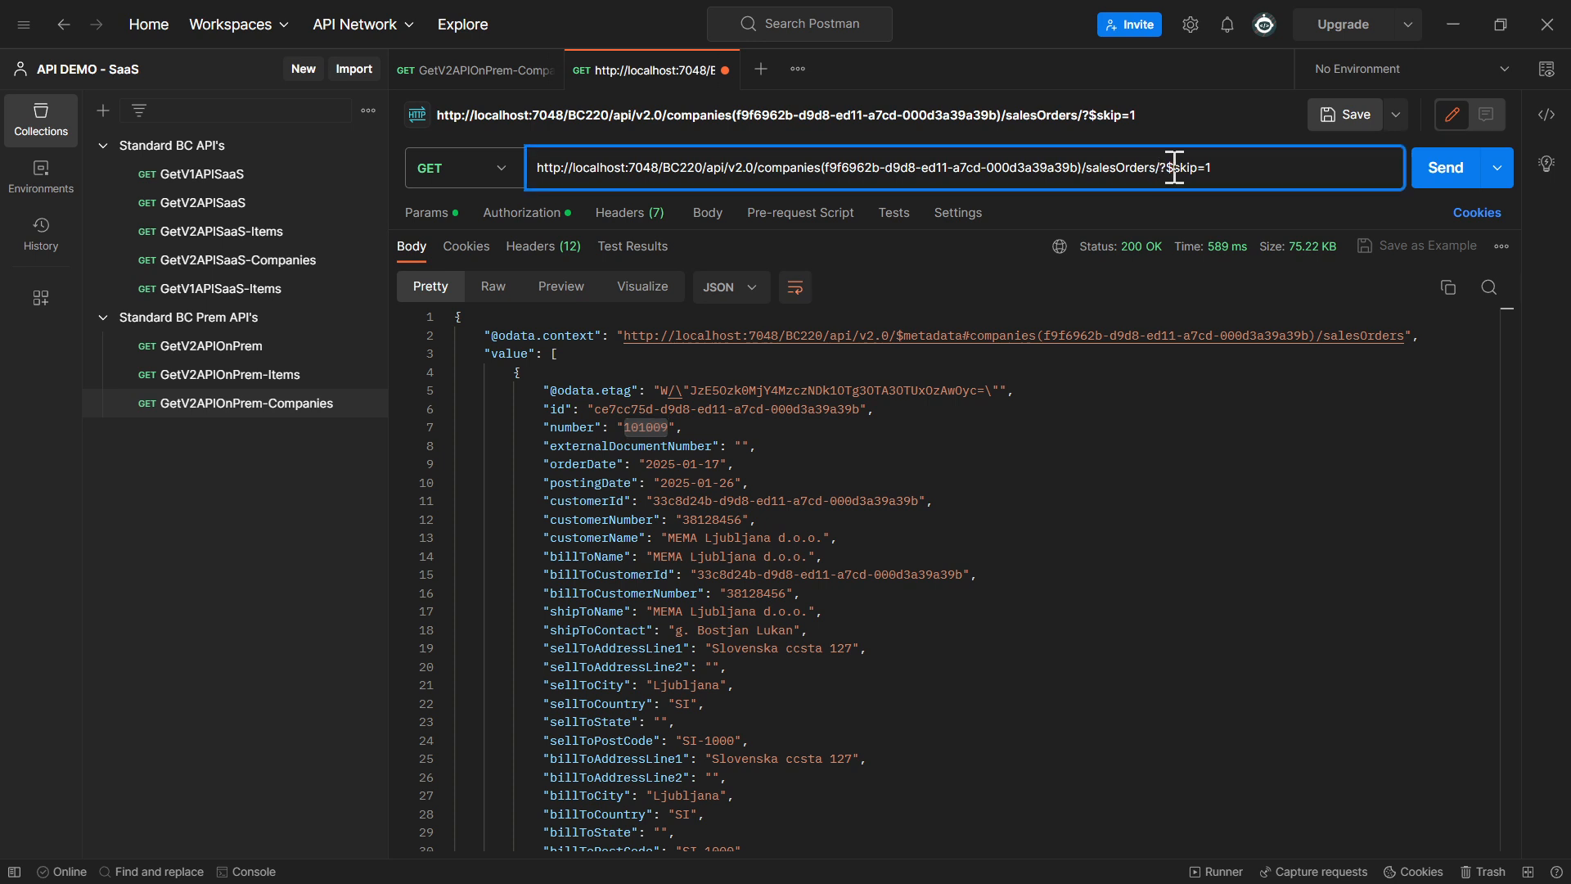
pyautogui.moveTo(1179, 169); pyautogui.dragTo(1313, 172)
pyautogui.write('count')
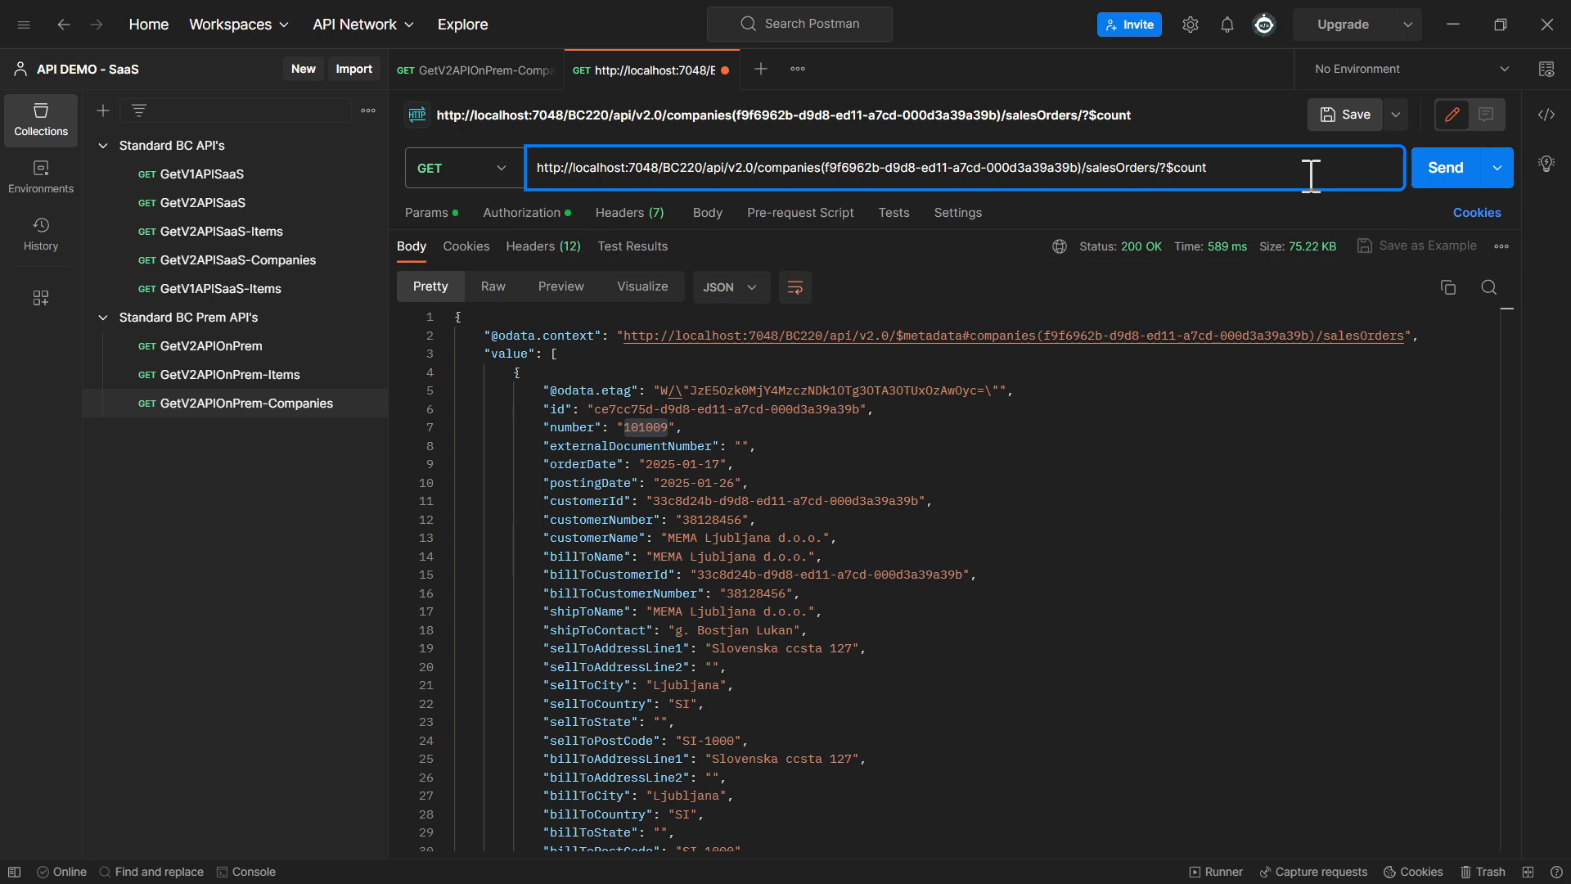
pyautogui.click(1447, 181)
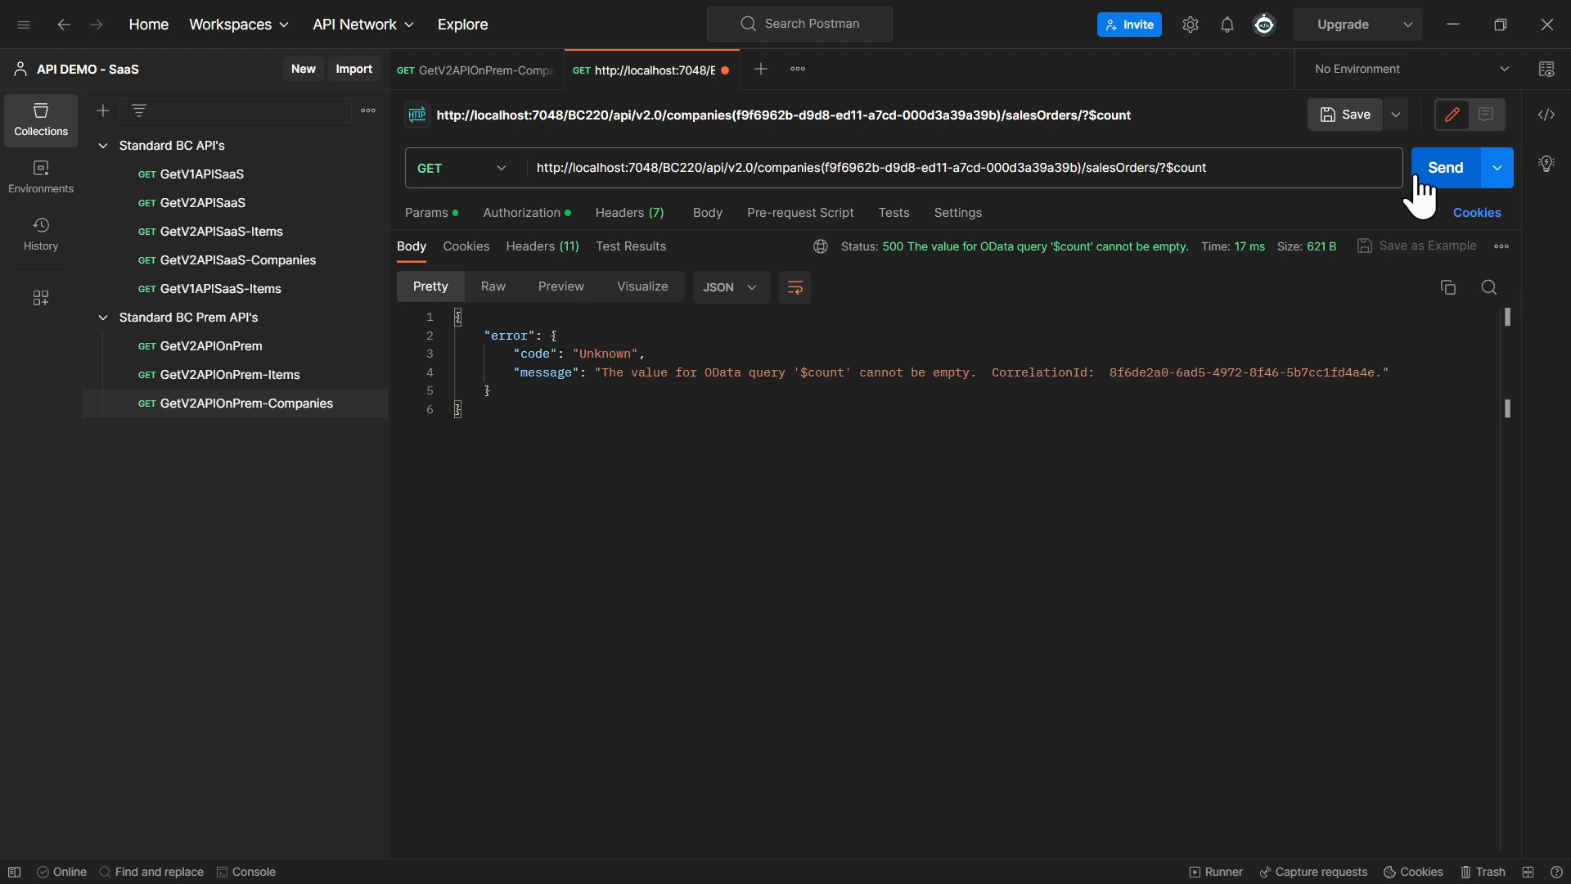
# Remove the question mark so the request URL ends in salesOrders/$count, send it and check the returned count
pyautogui.click(1170, 169)
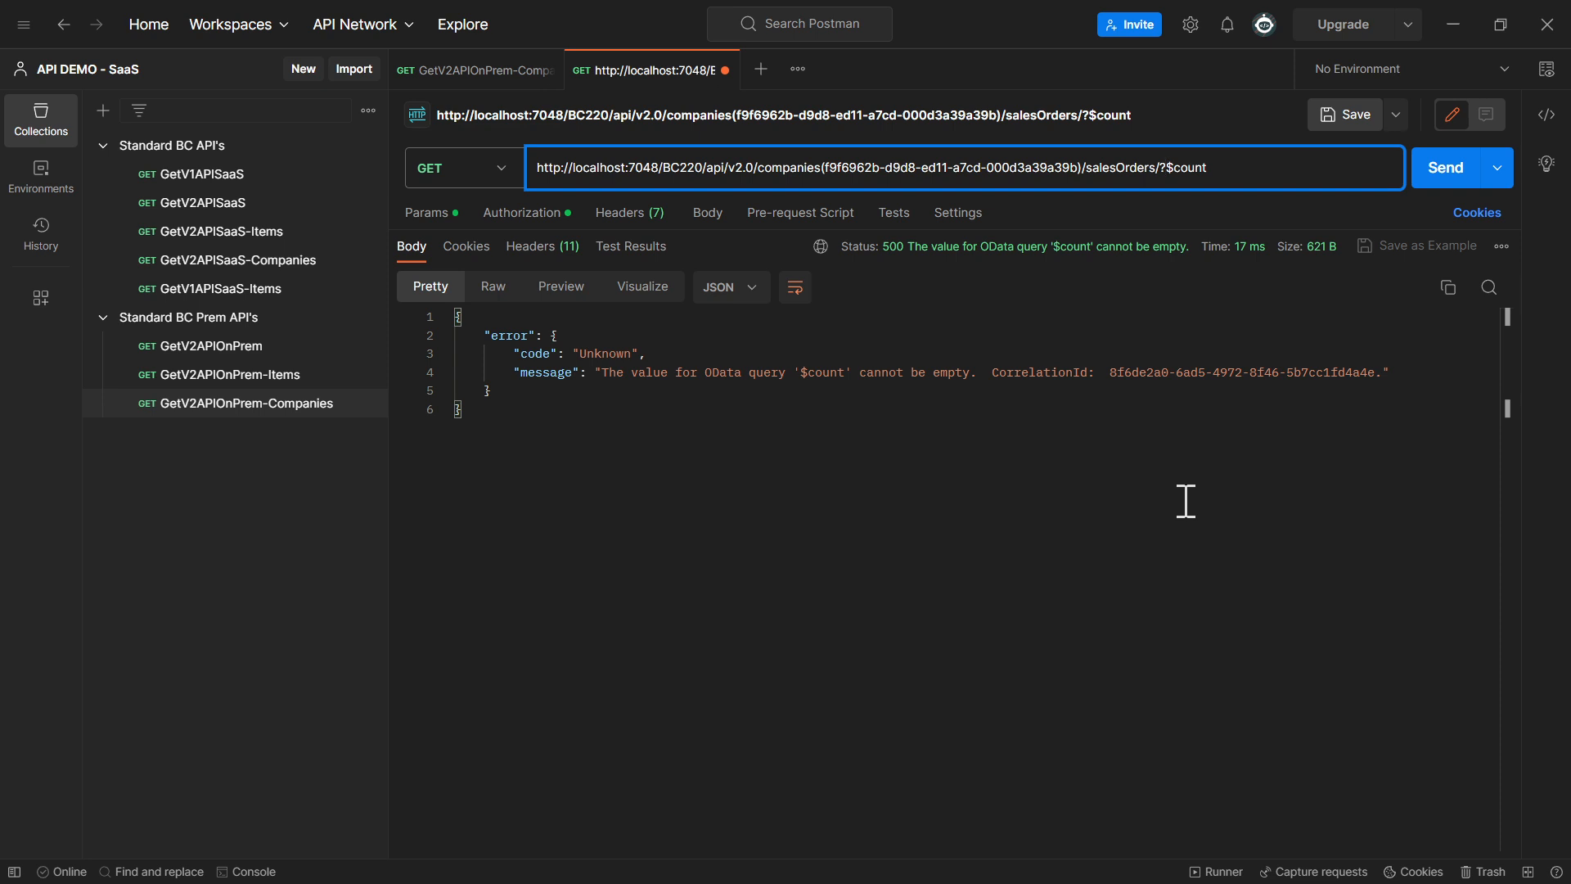
pyautogui.press('BackSpace')
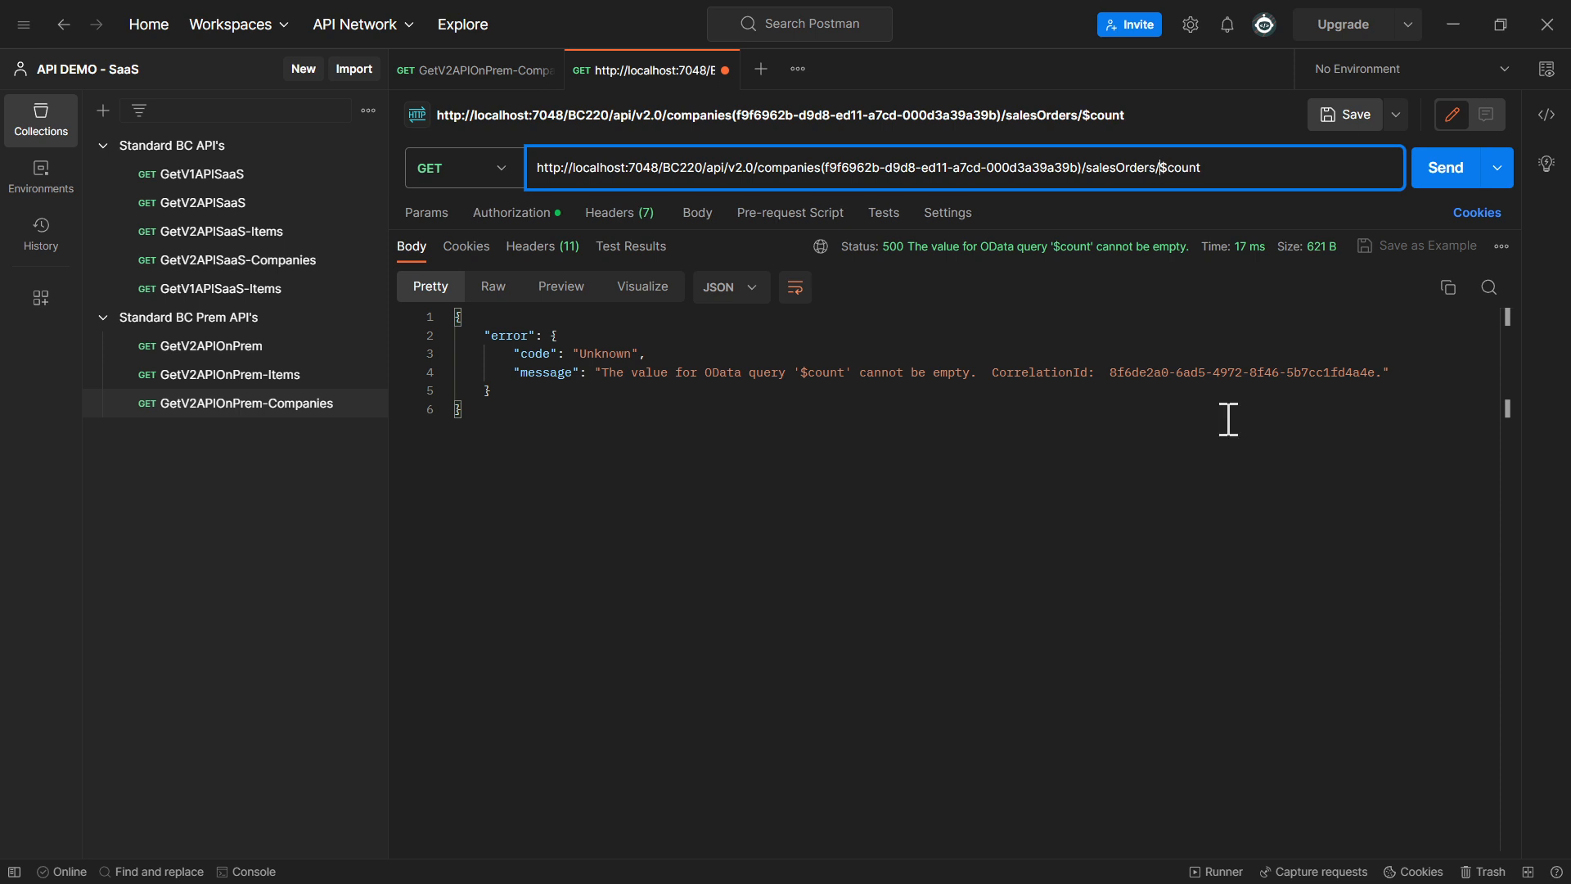
pyautogui.click(1442, 168)
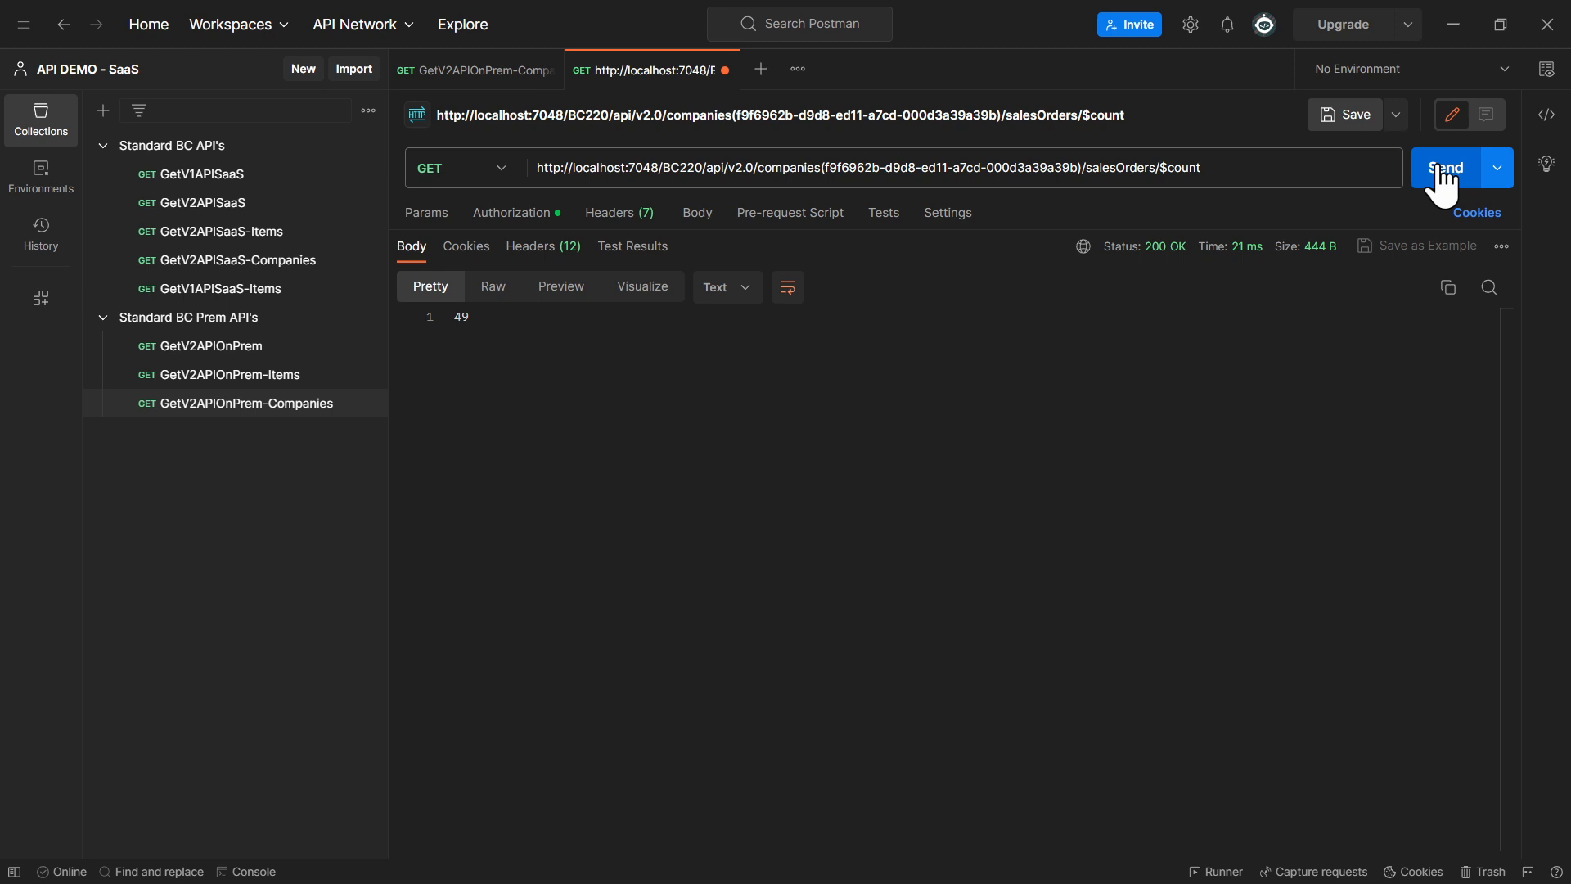
pyautogui.moveTo(1159, 166); pyautogui.dragTo(1274, 162)
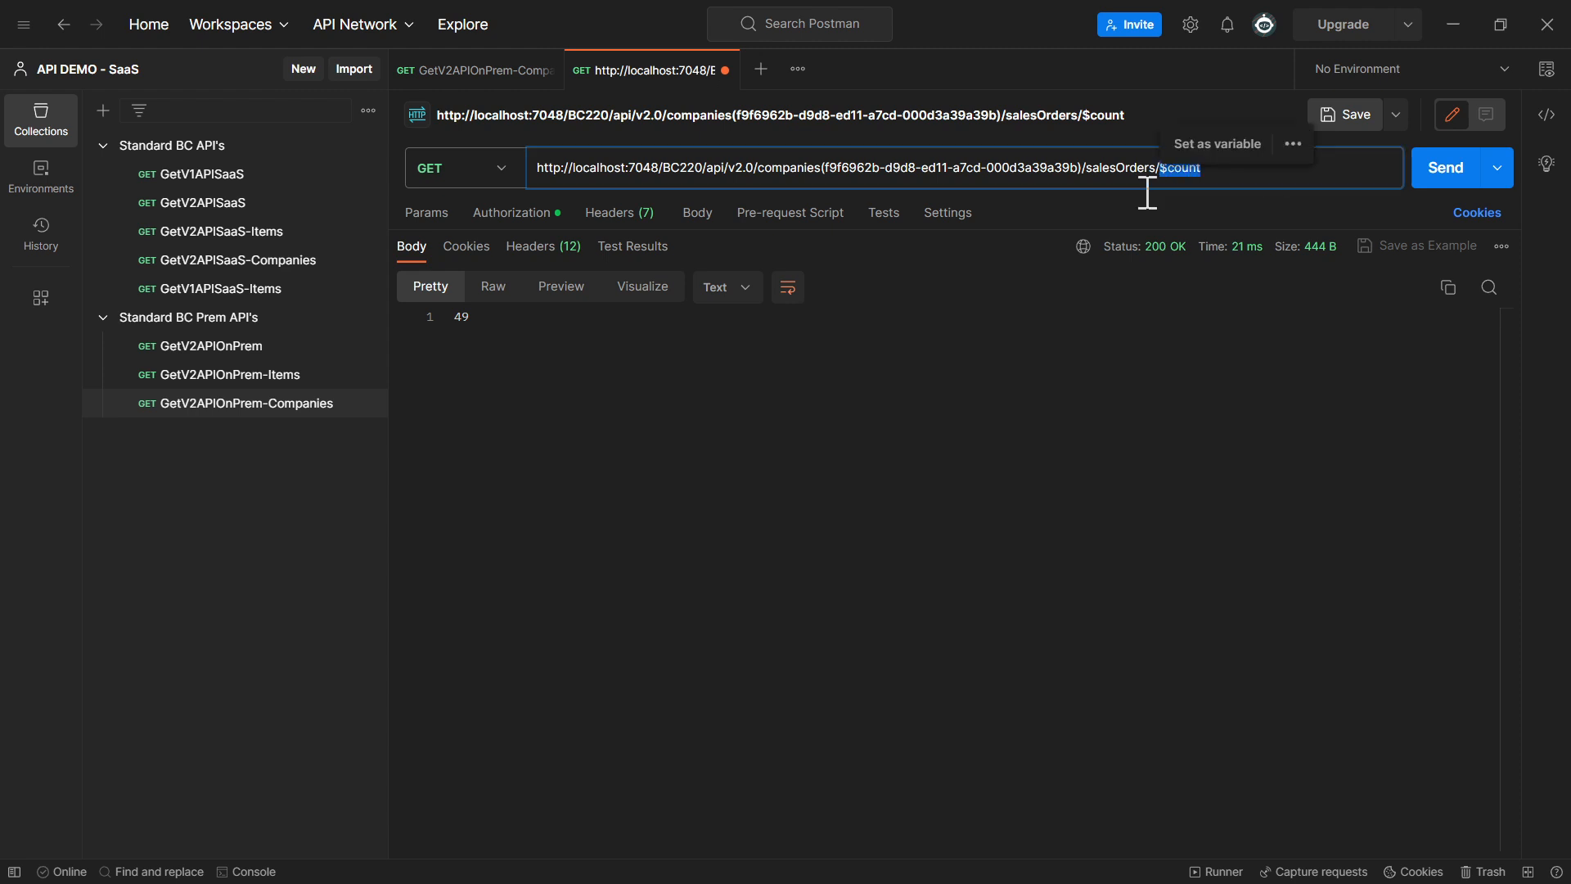
pyautogui.doubleClick(460, 317)
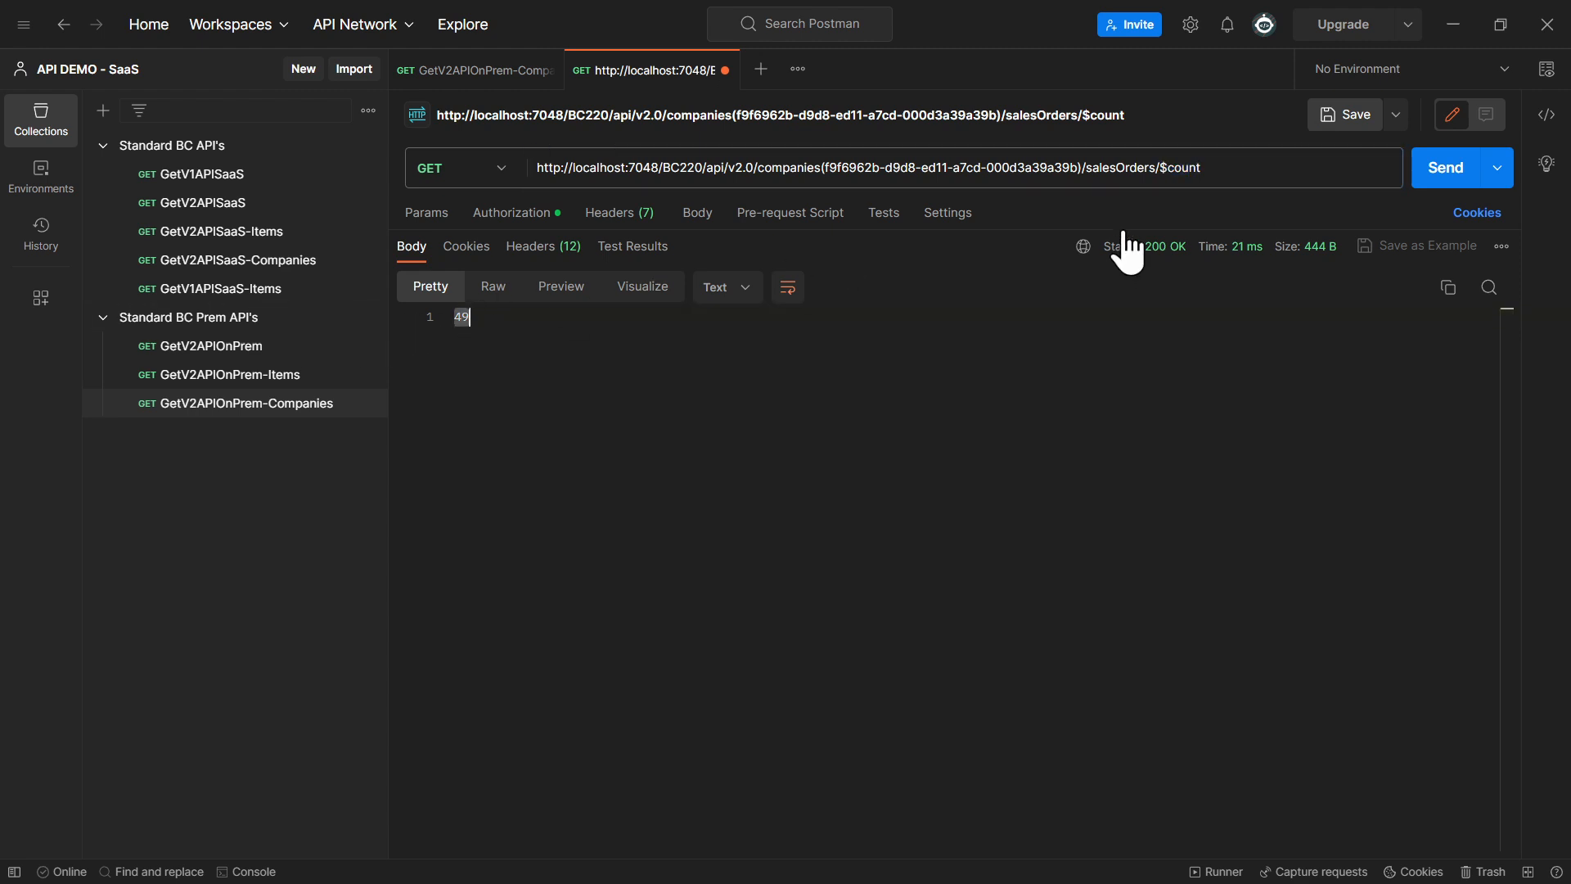
# Replace salesOrders with customers in the $count URL, send the request and check the returned count
pyautogui.doubleClick(1178, 168)
pyautogui.click(1149, 170)
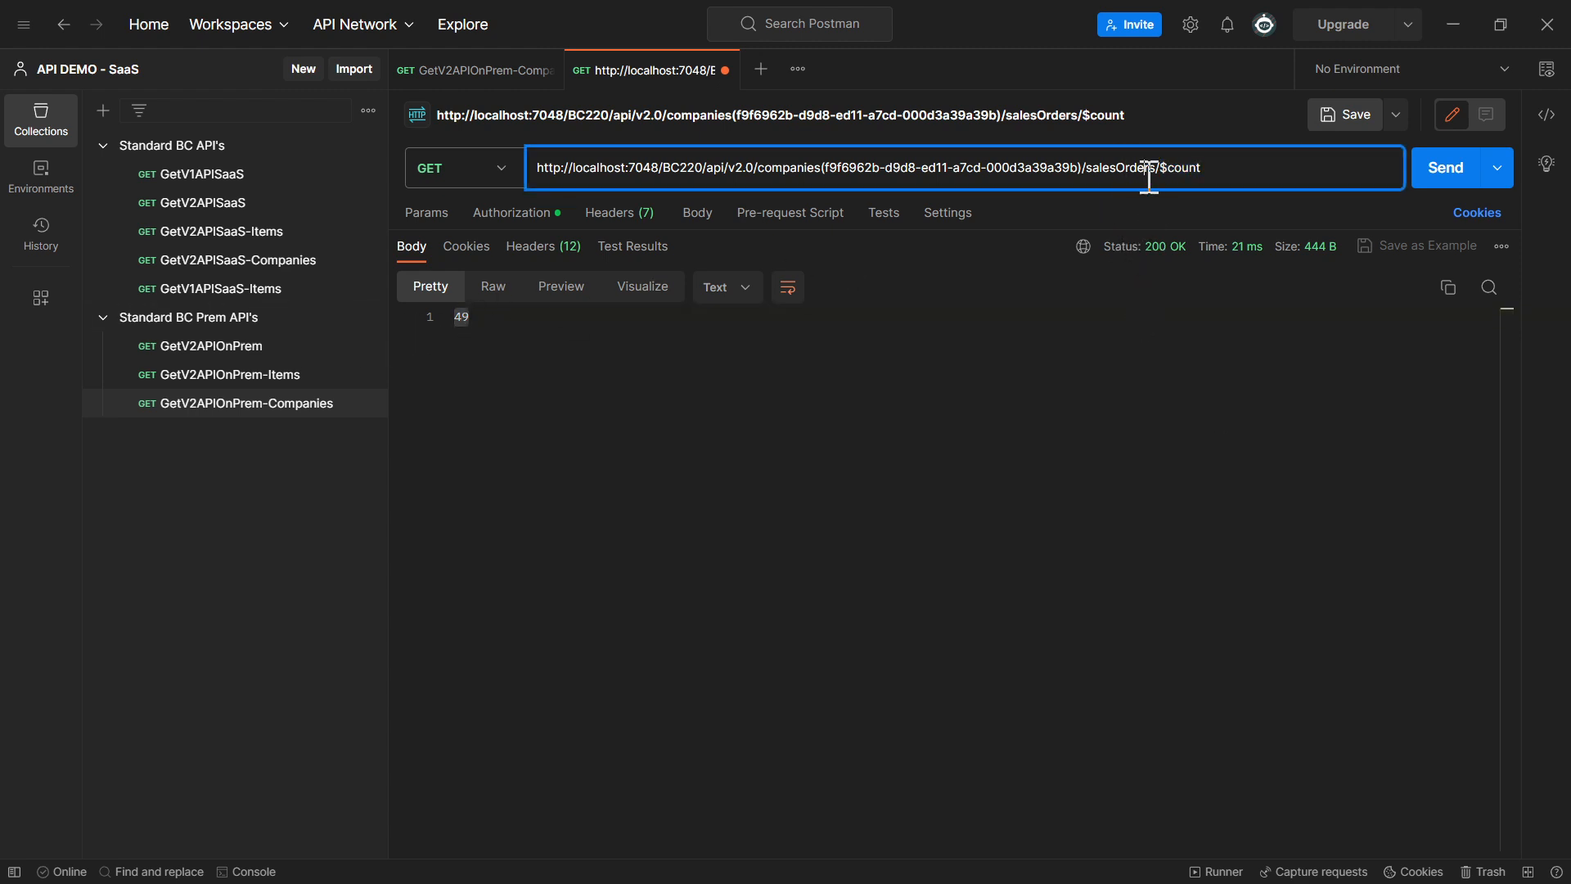
pyautogui.doubleClick(1149, 170)
pyautogui.write('customers')
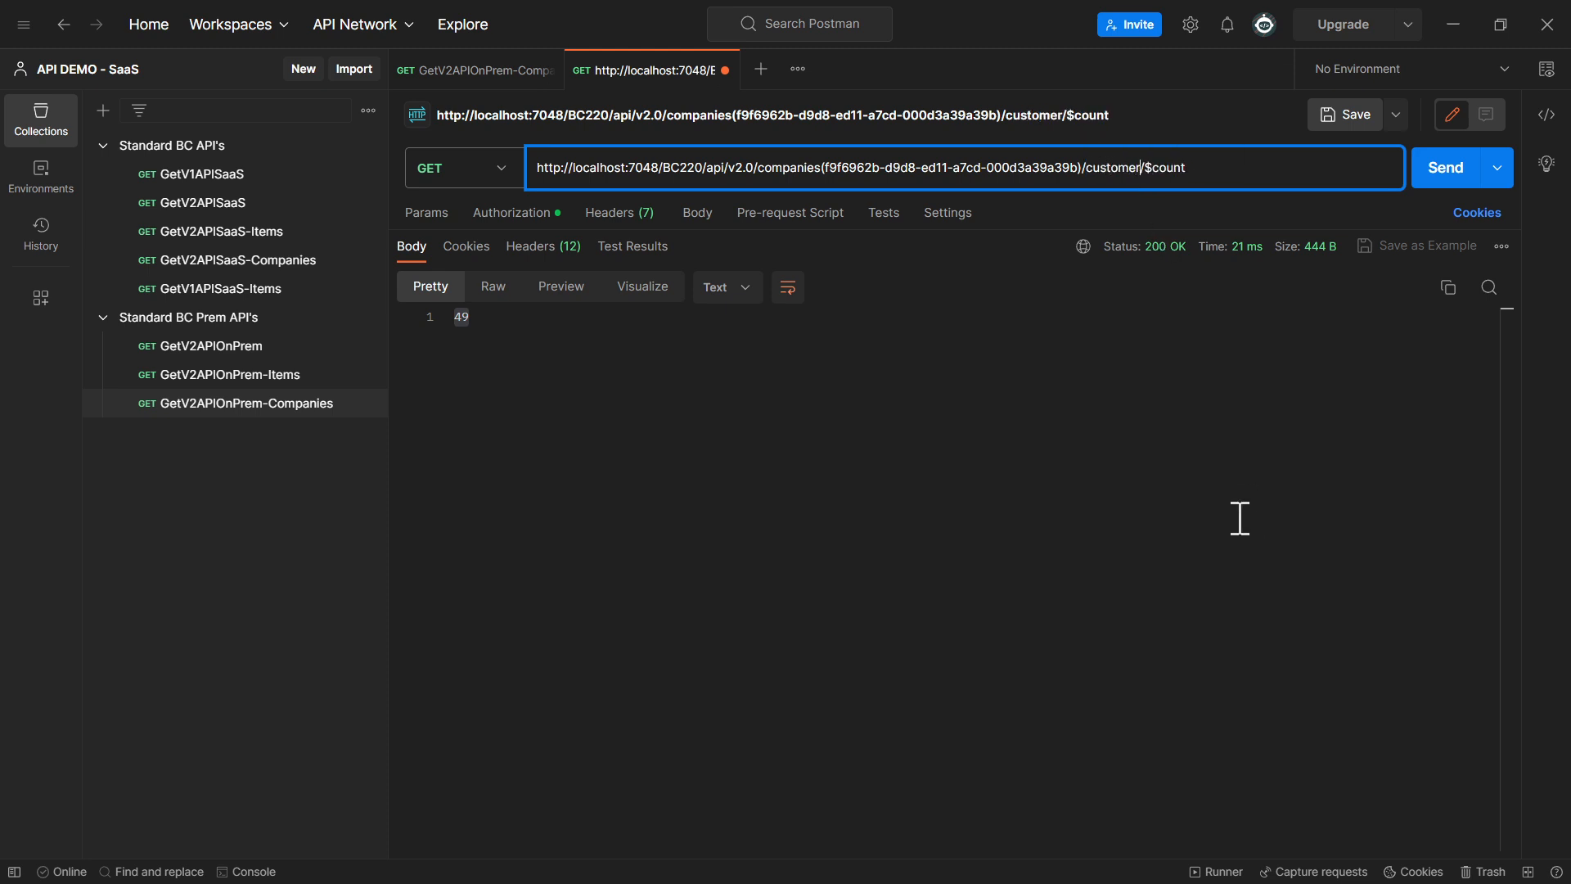
pyautogui.click(1445, 180)
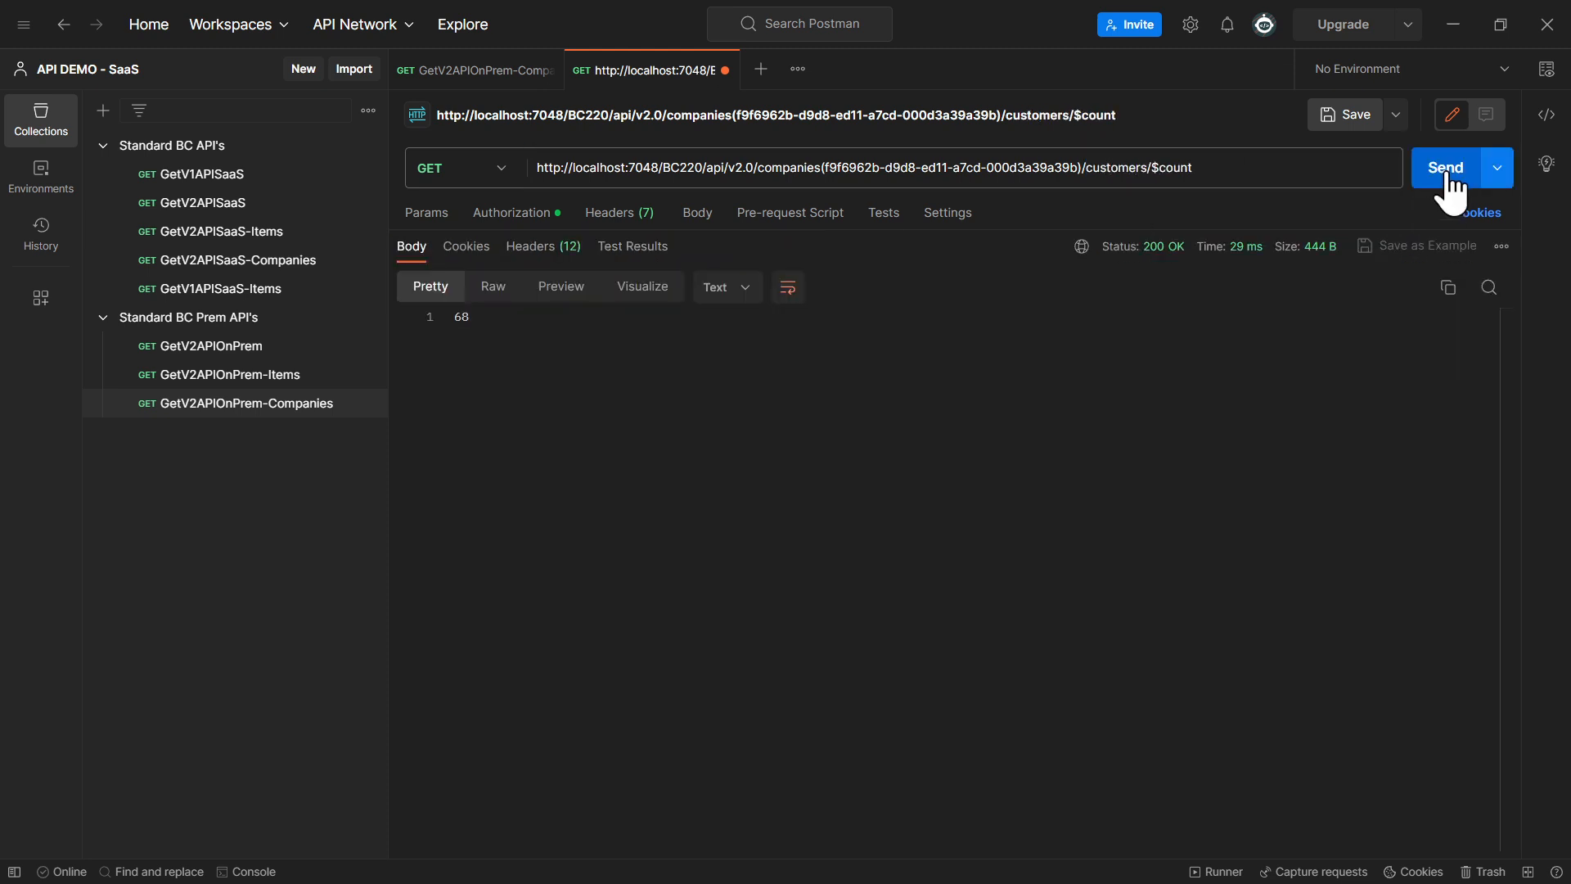
pyautogui.doubleClick(461, 318)
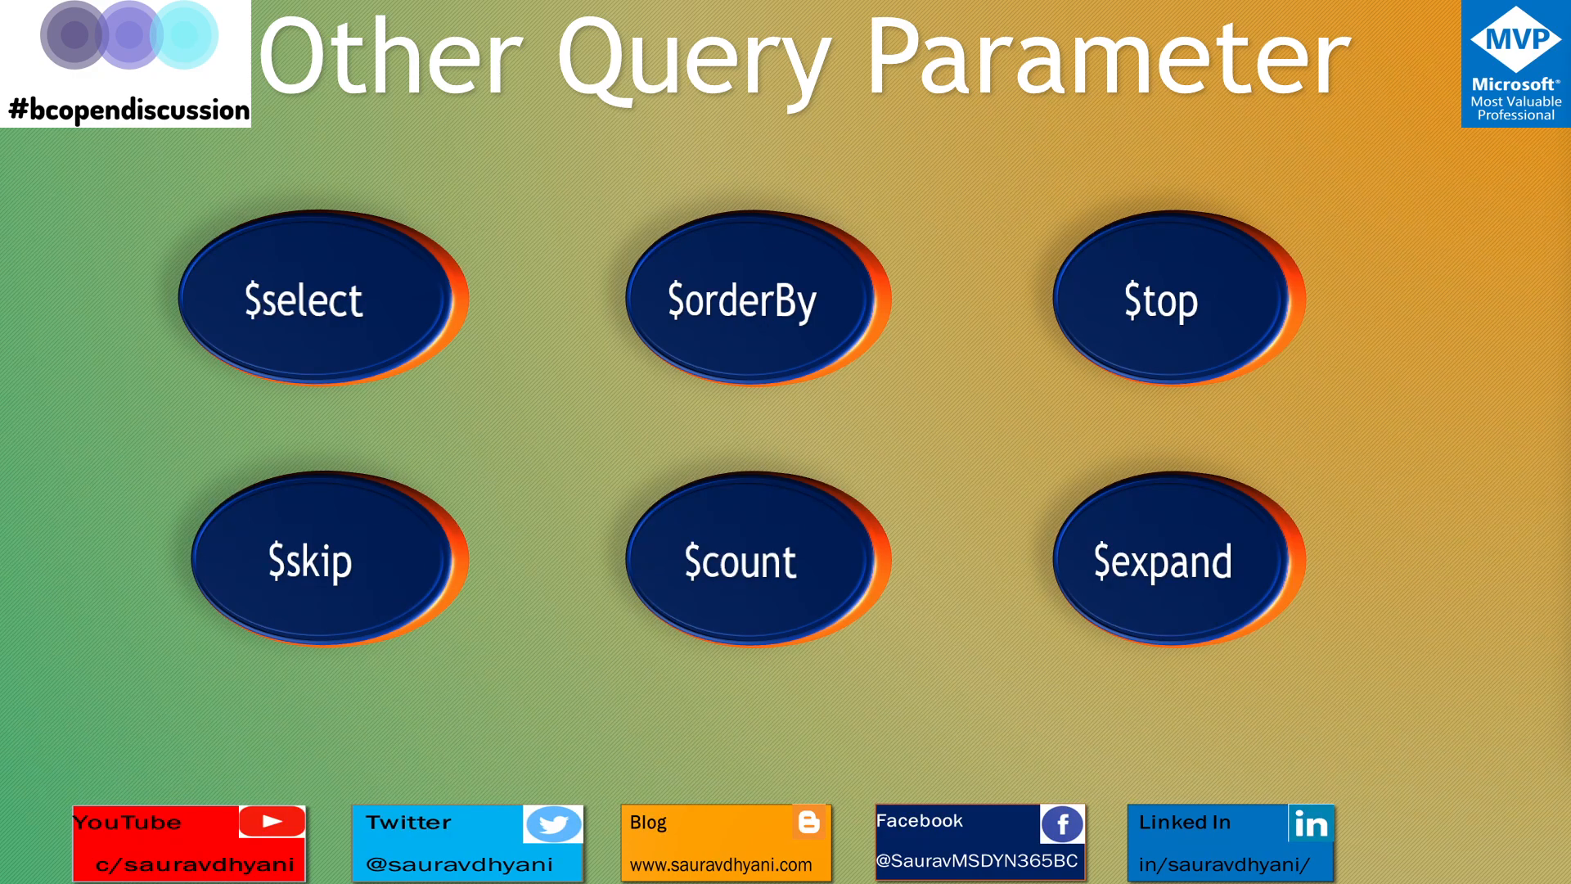
# Switch to Postman, change the URL's endpoint from customers/$count to SalesOrder/ and send the request
pyautogui.hotkey('alt', 'Tab')
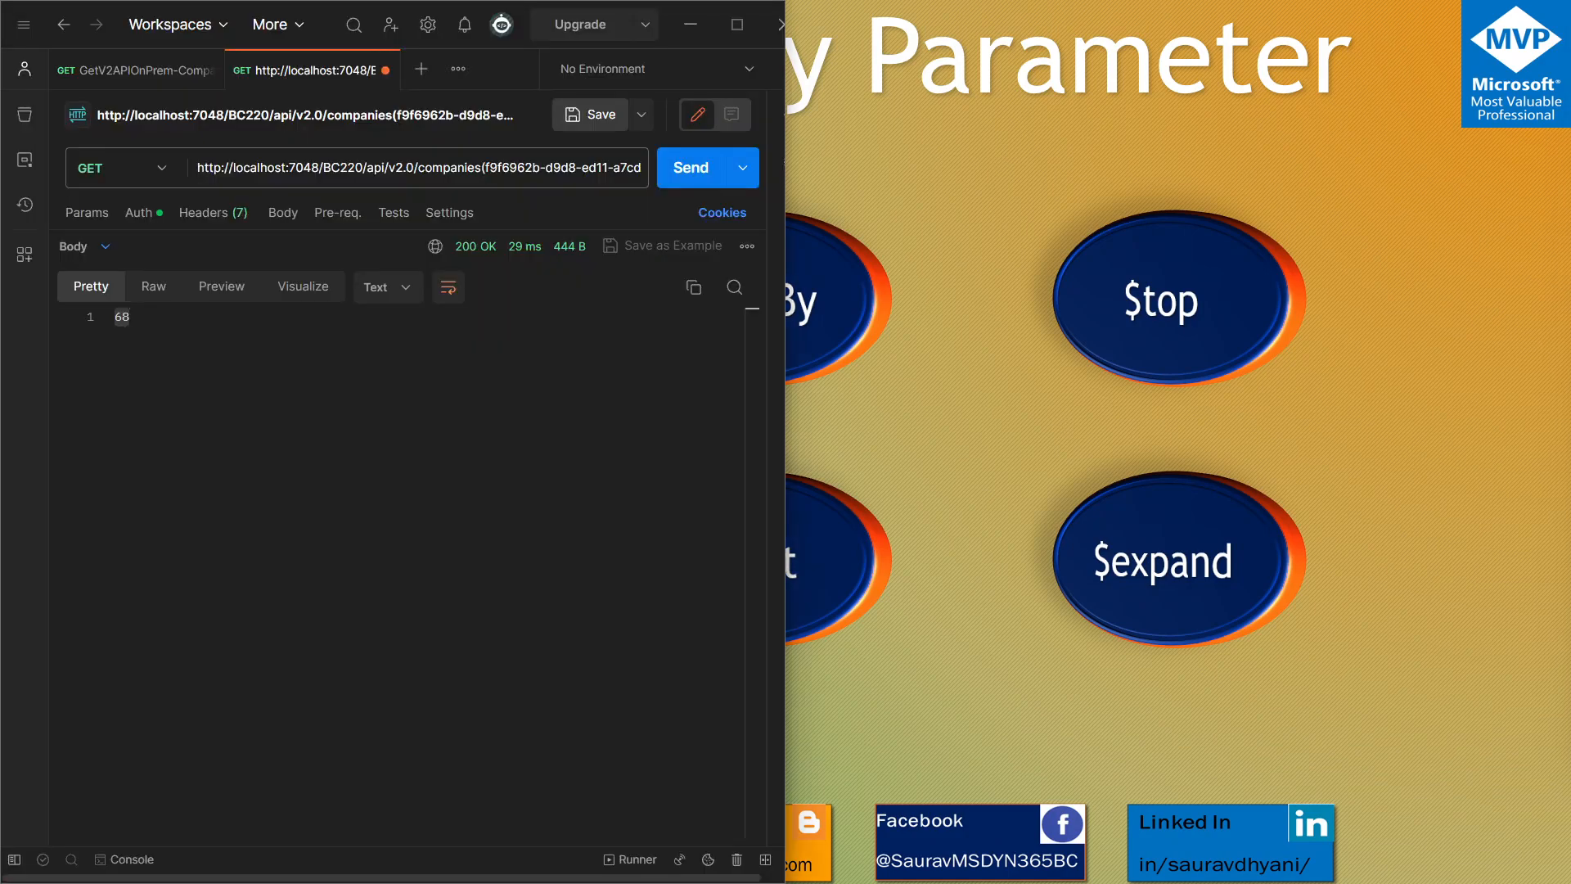
pyautogui.click(488, 166)
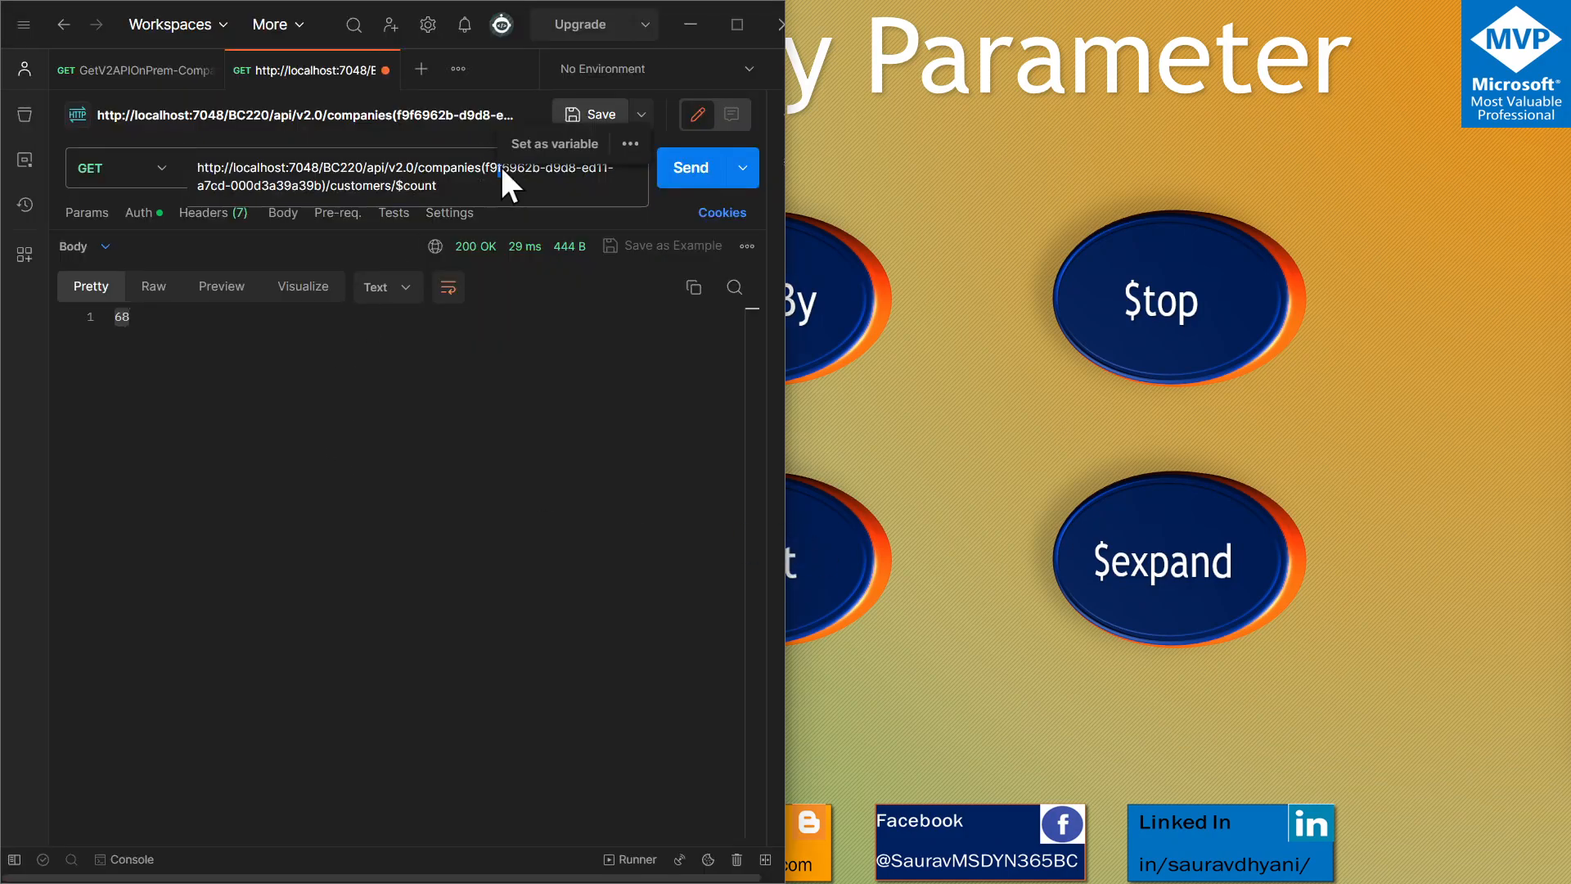
pyautogui.doubleClick(361, 187)
pyautogui.write('SalesOrd')
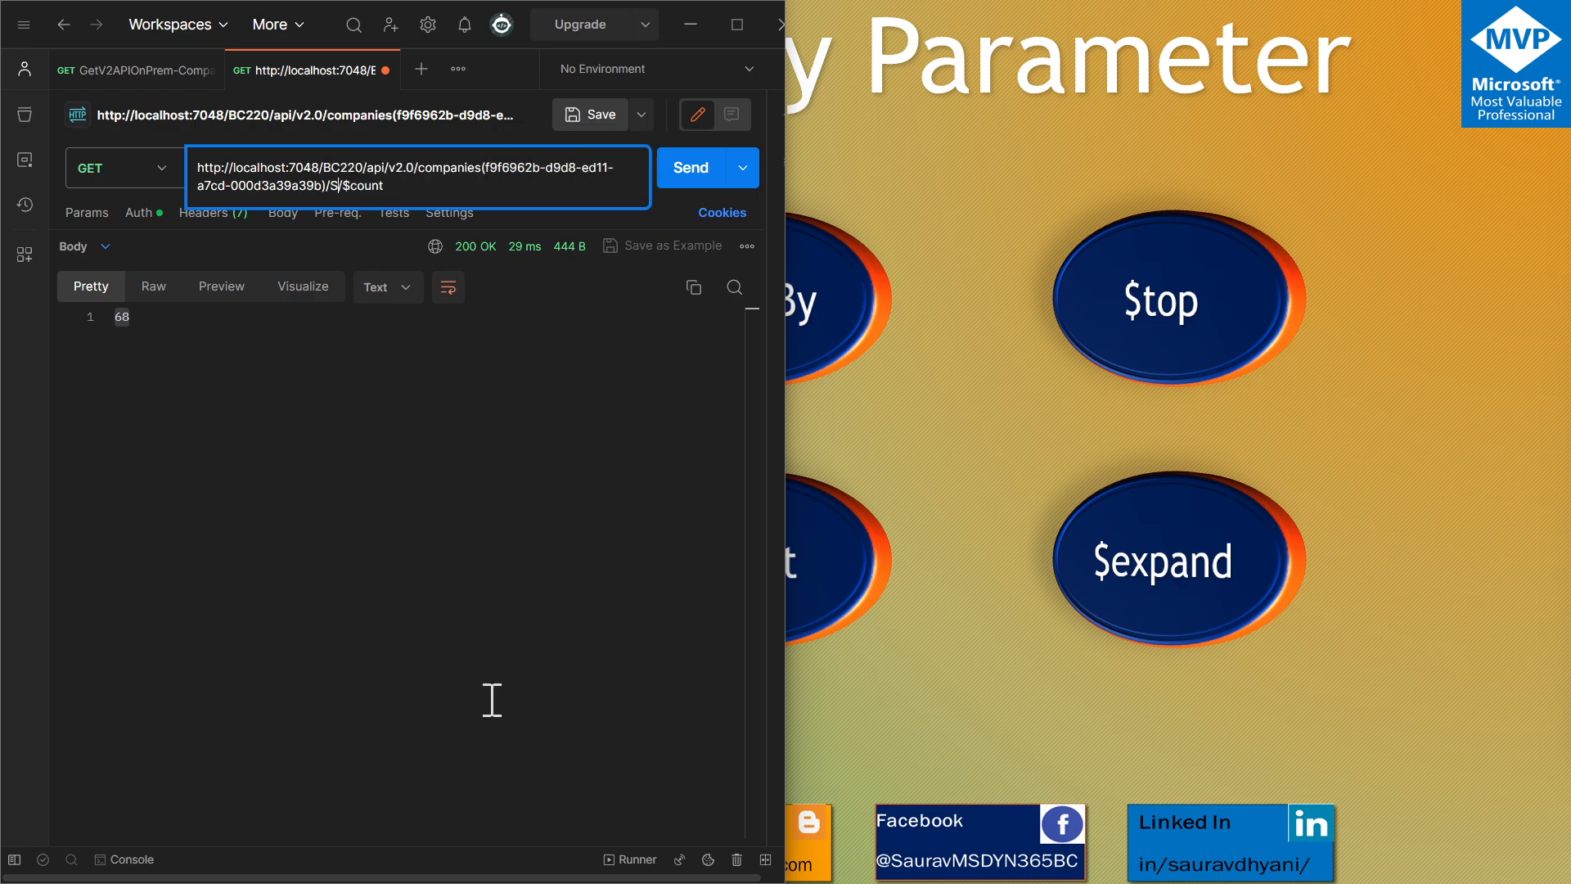
pyautogui.write('er')
pyautogui.doubleClick(419, 186)
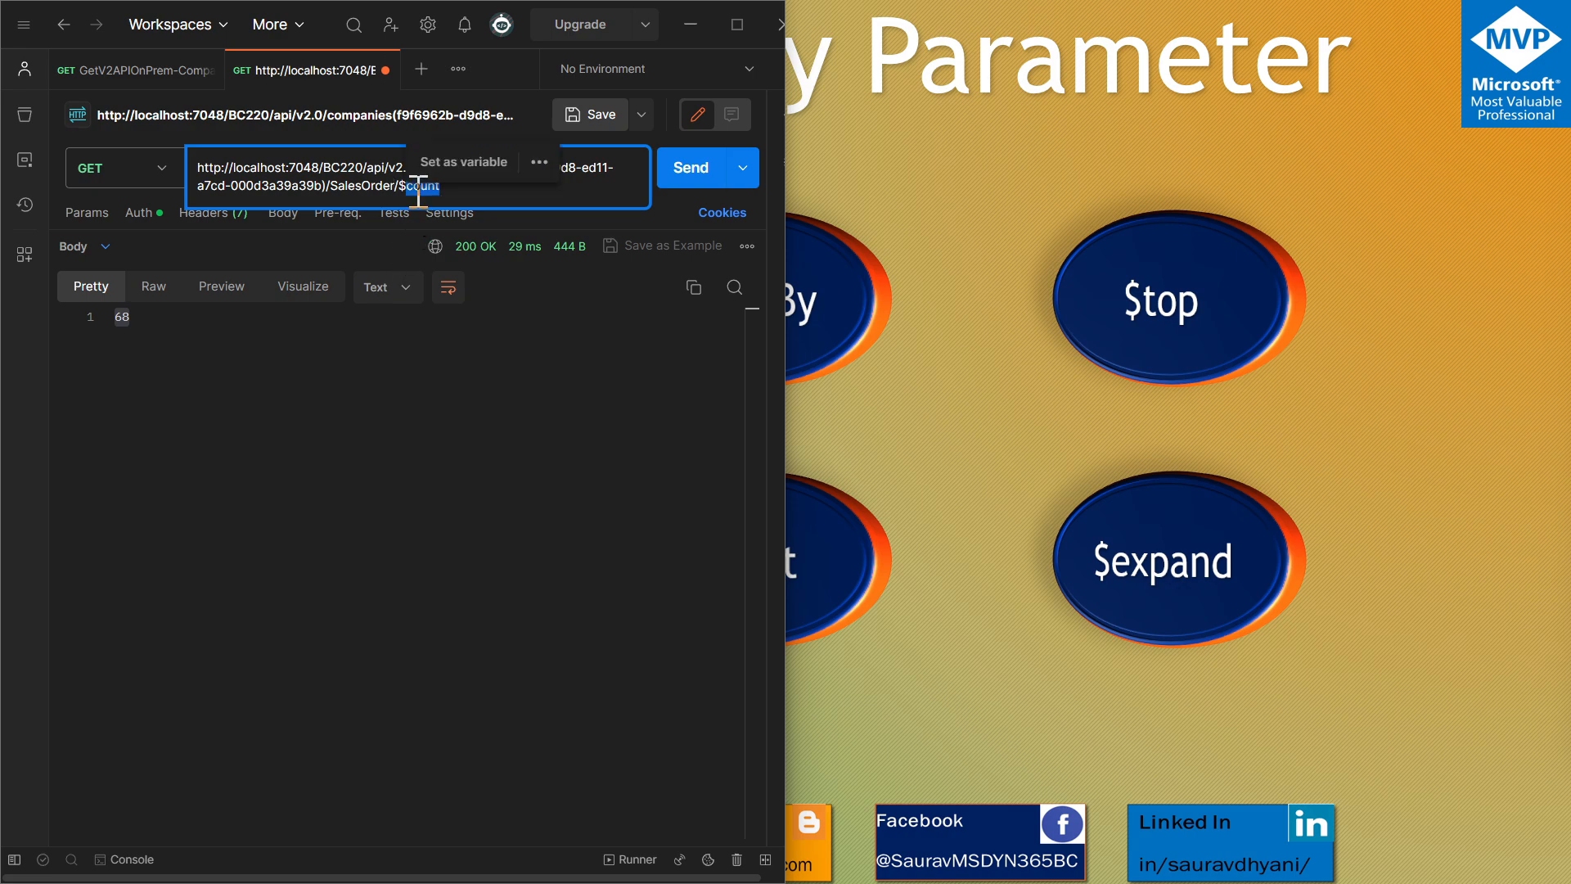
pyautogui.press('BackSpace')
pyautogui.press('BackSpace')
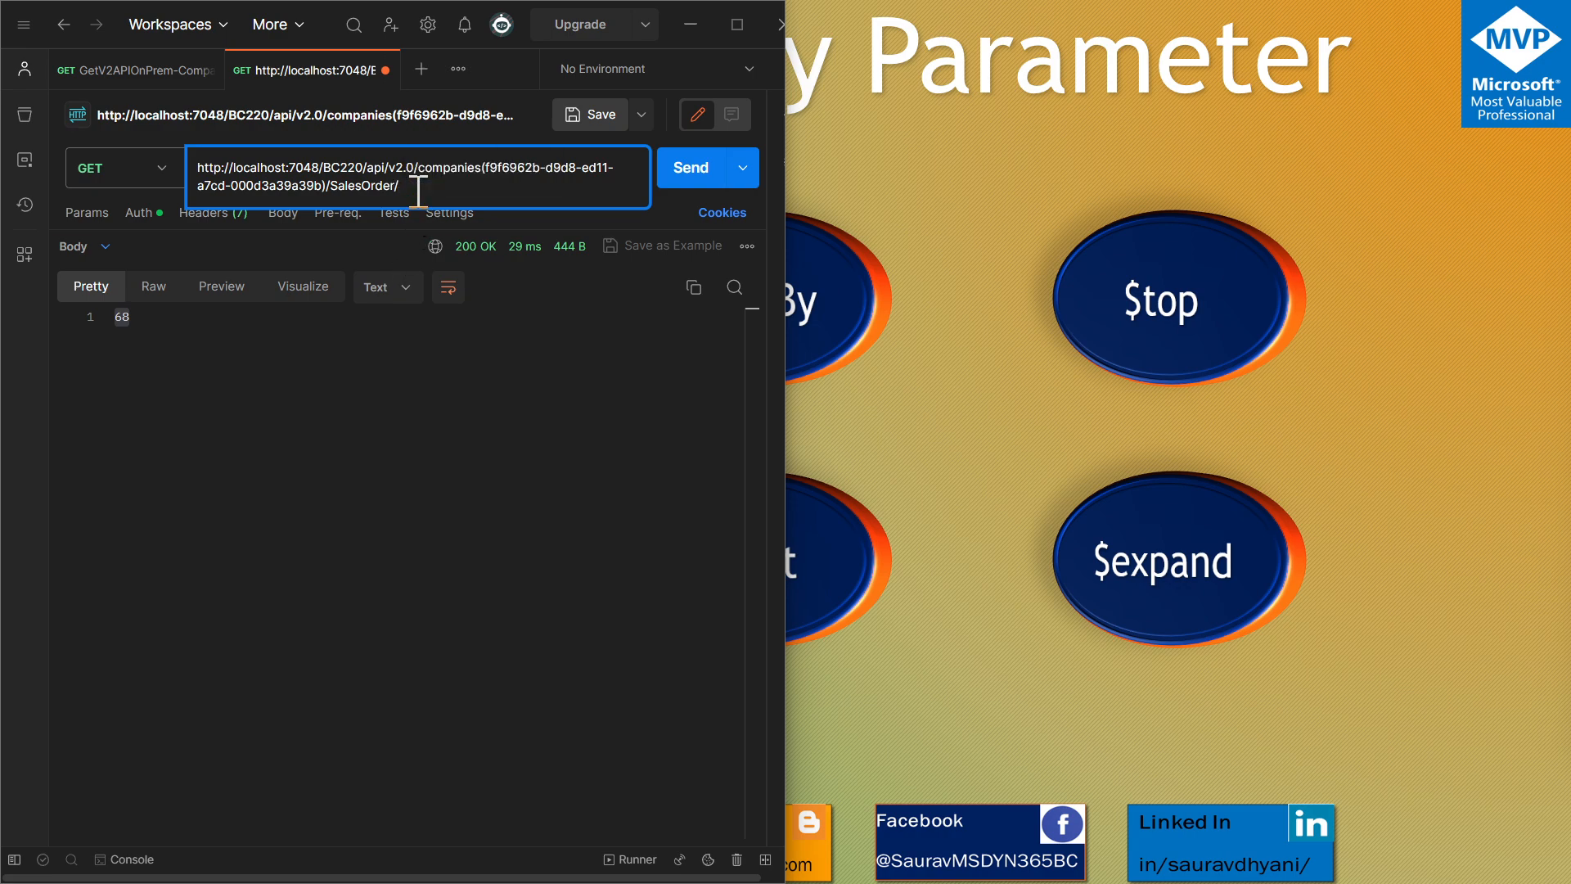
pyautogui.click(705, 170)
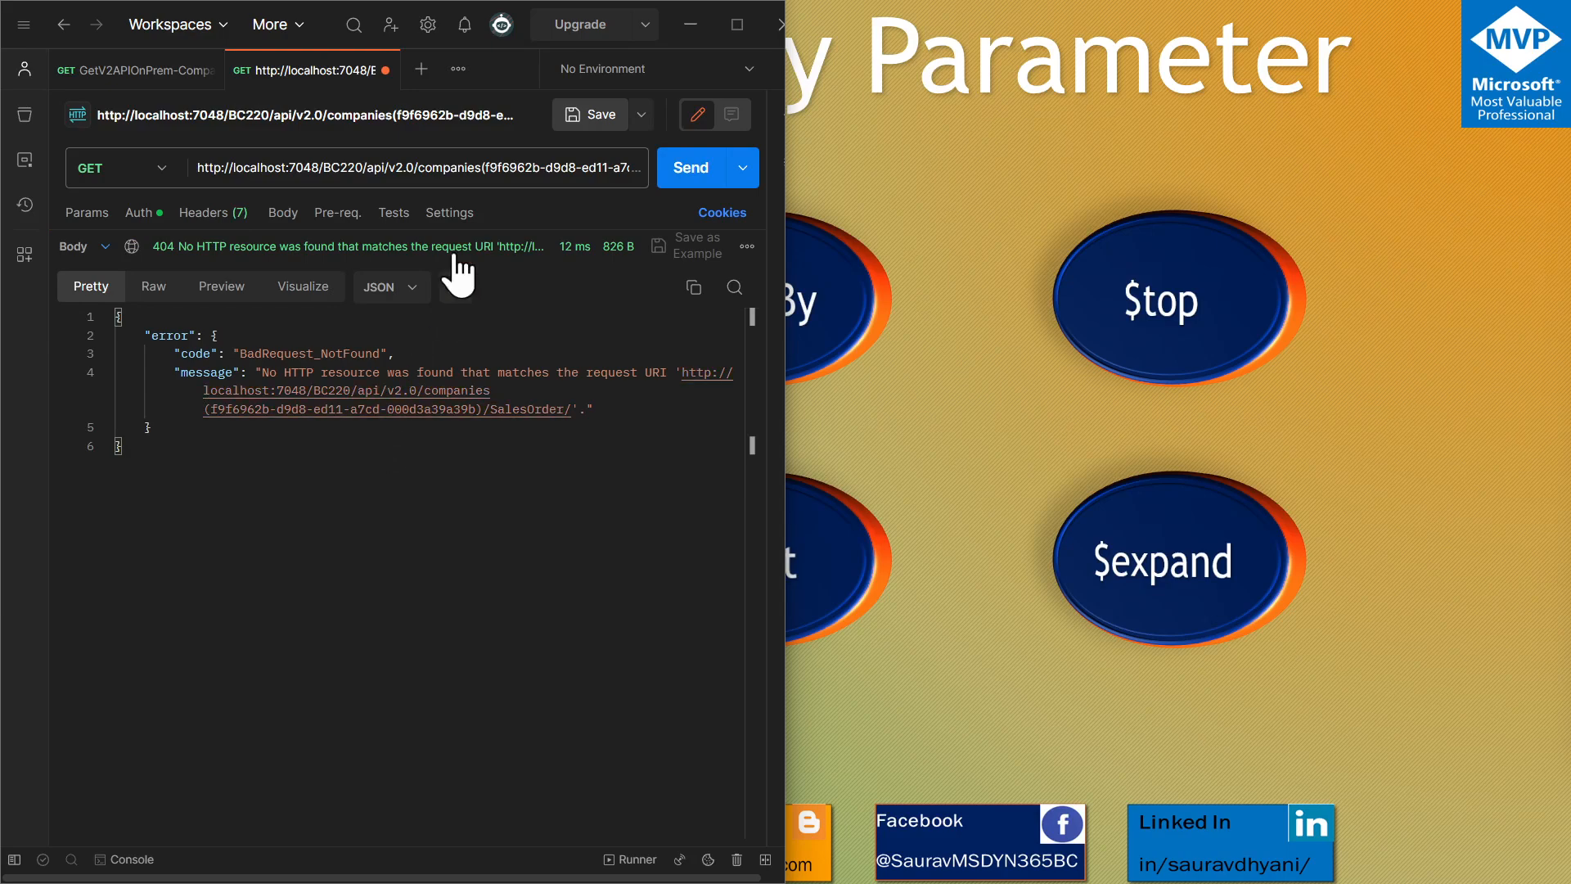
# Replace SalesOrder/ in the request URL with salesOrders and send the request
pyautogui.click(544, 169)
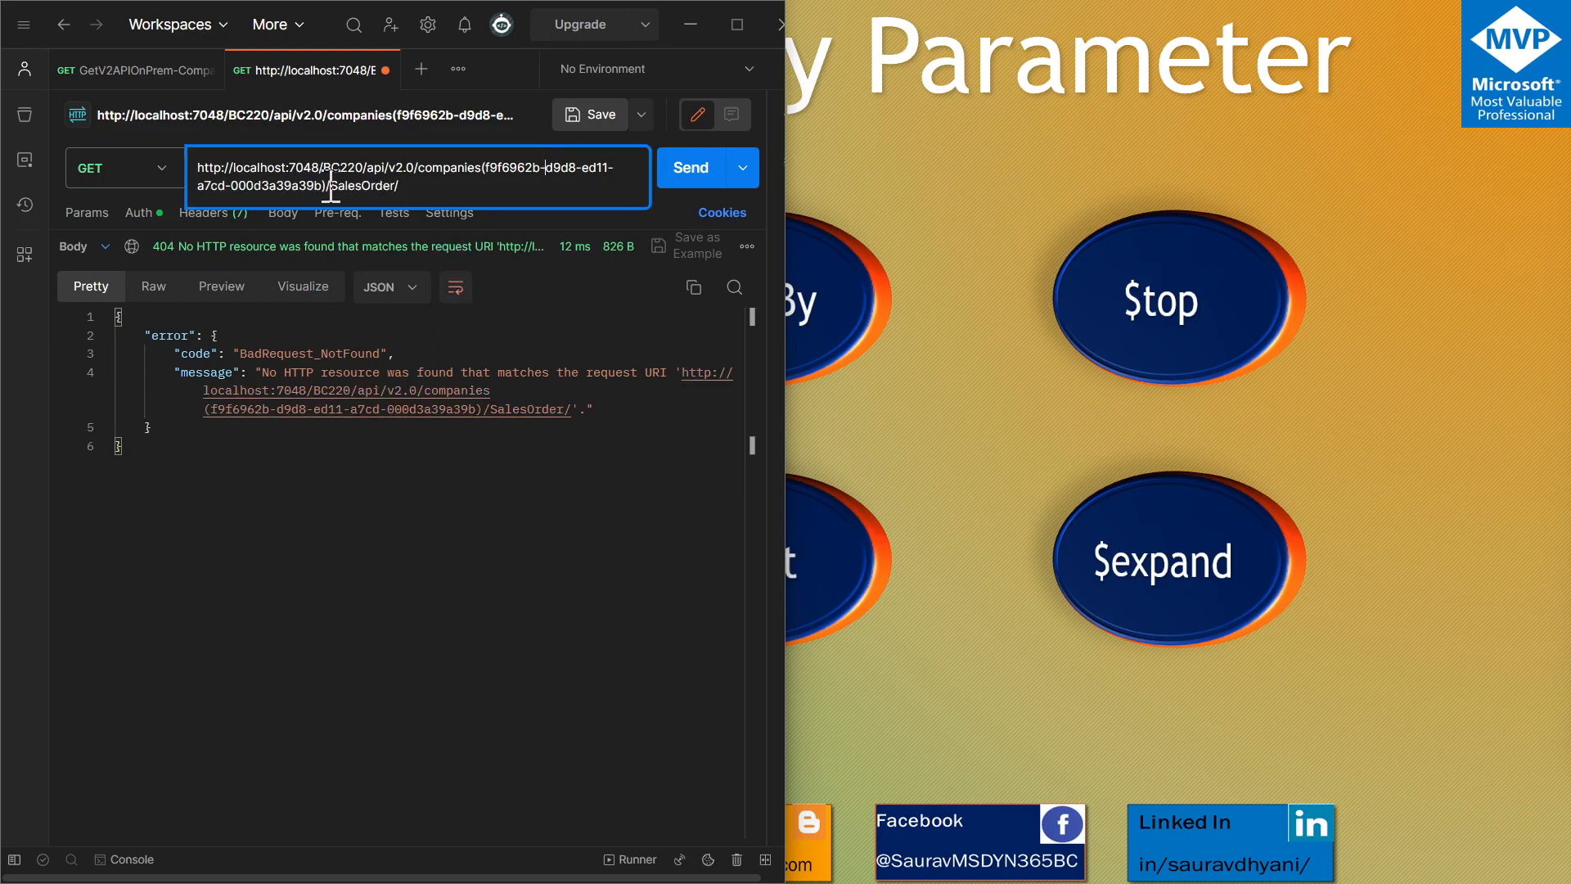
pyautogui.moveTo(331, 187); pyautogui.dragTo(443, 185)
pyautogui.write('sa')
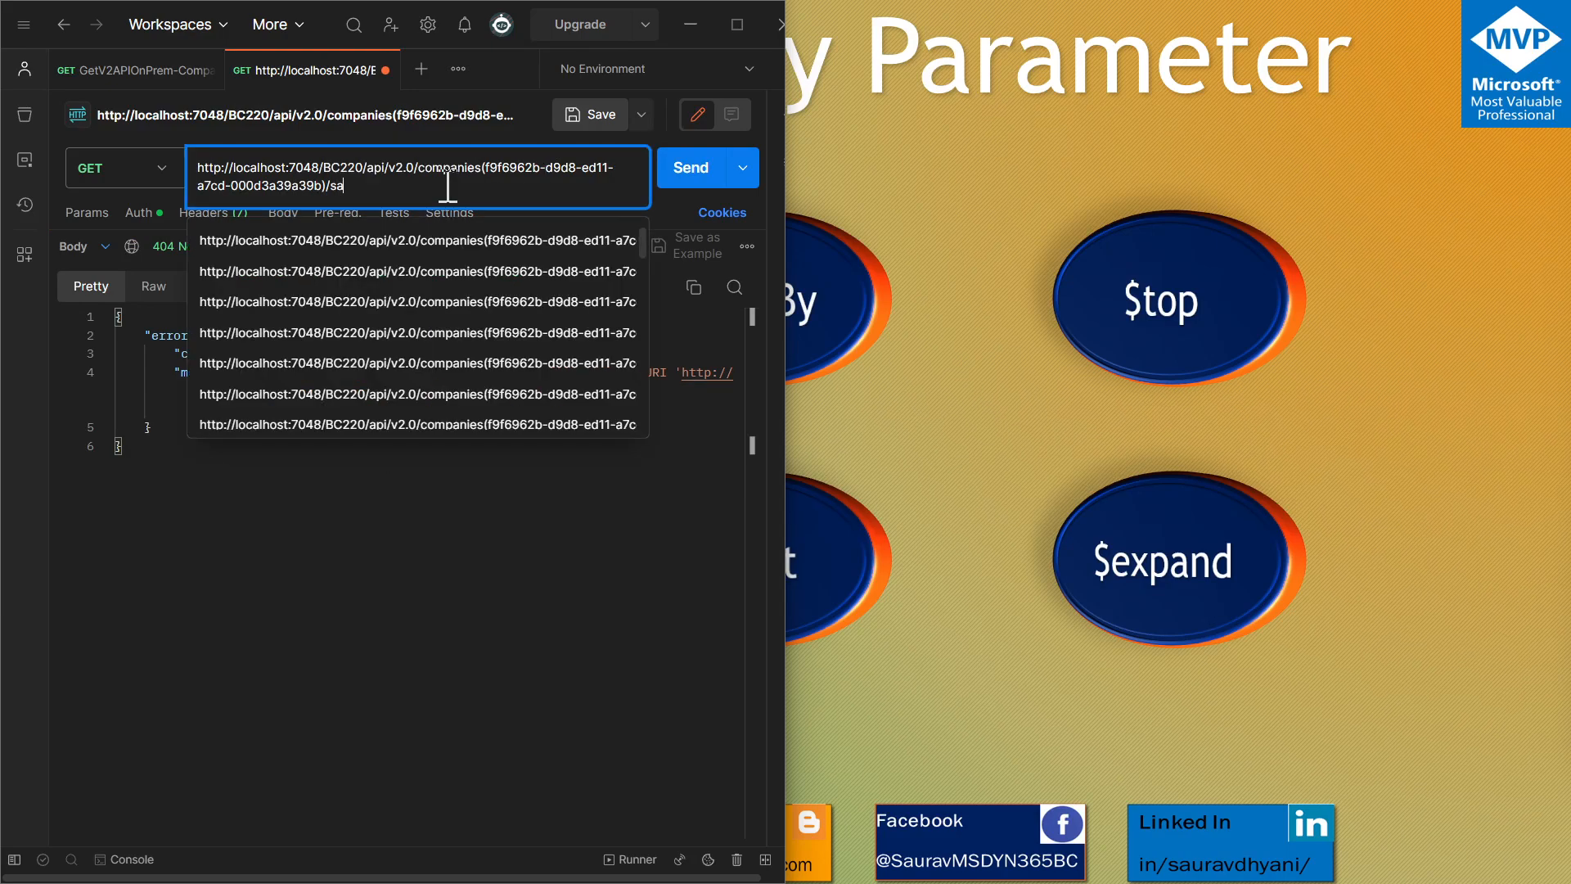
pyautogui.write('lesOrder')
pyautogui.click(668, 178)
pyautogui.click(515, 170)
pyautogui.click(702, 170)
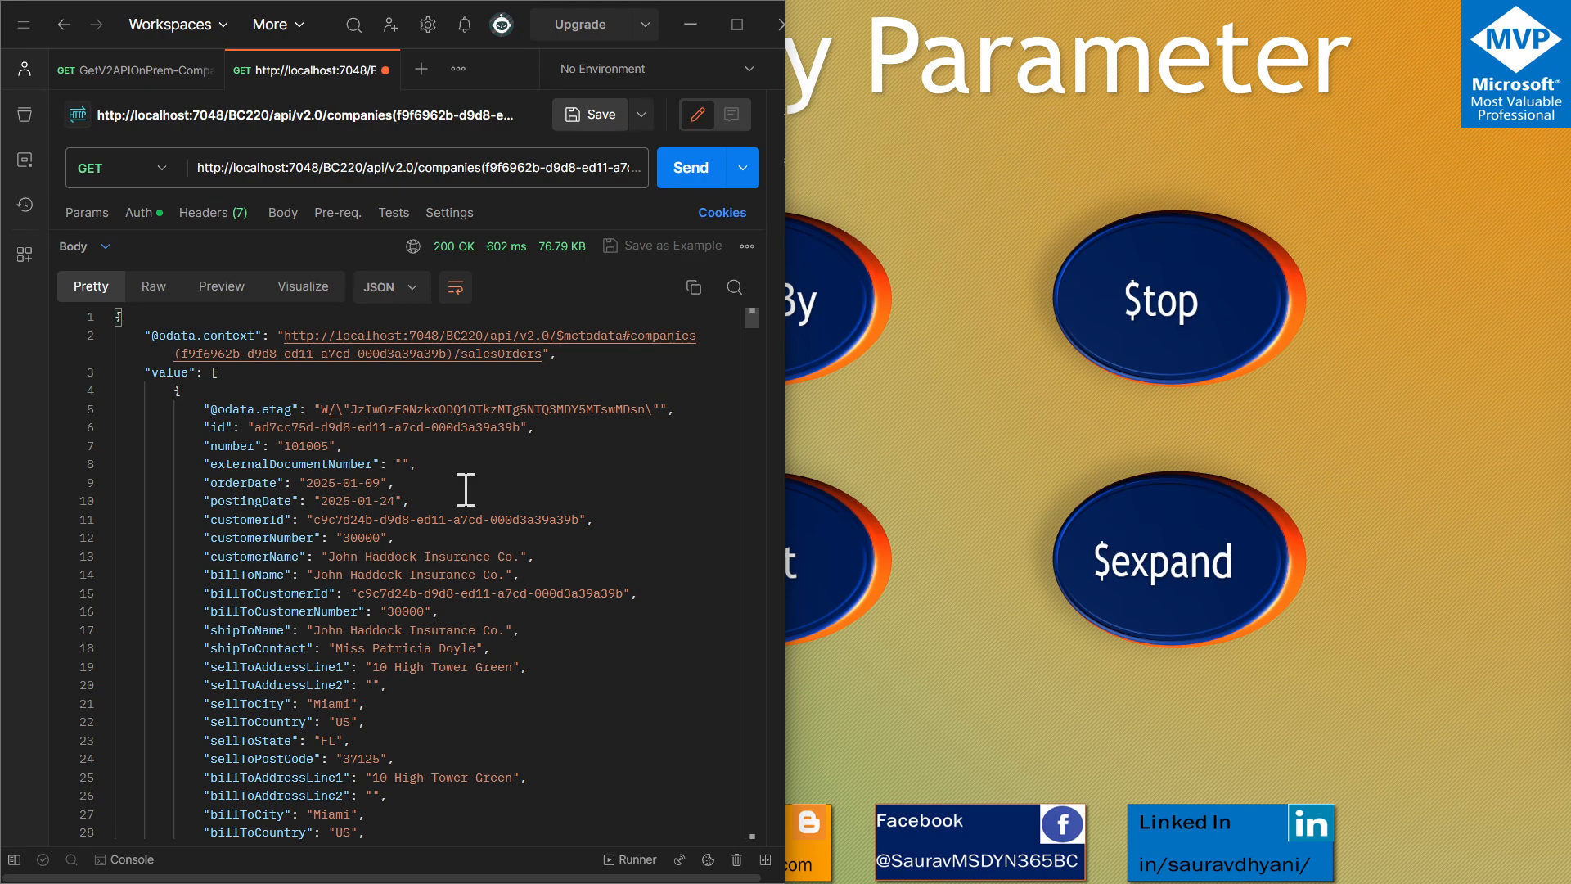
# Review the first sales order's fields in the response and collapse the third record
pyautogui.scroll(-5, 465, 489)
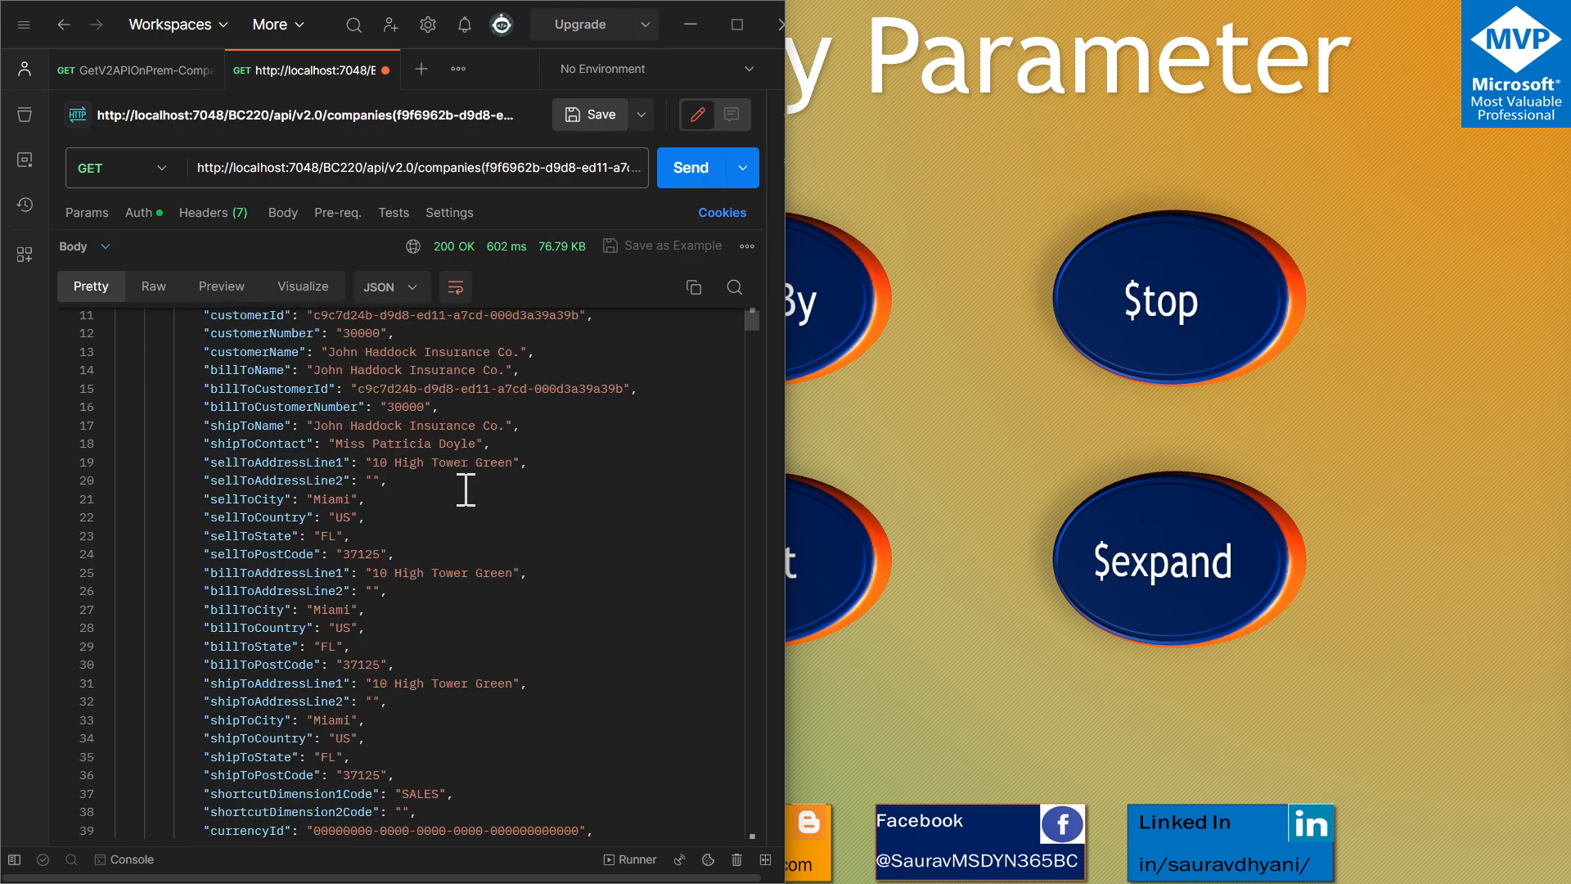
pyautogui.scroll(-5, 466, 489)
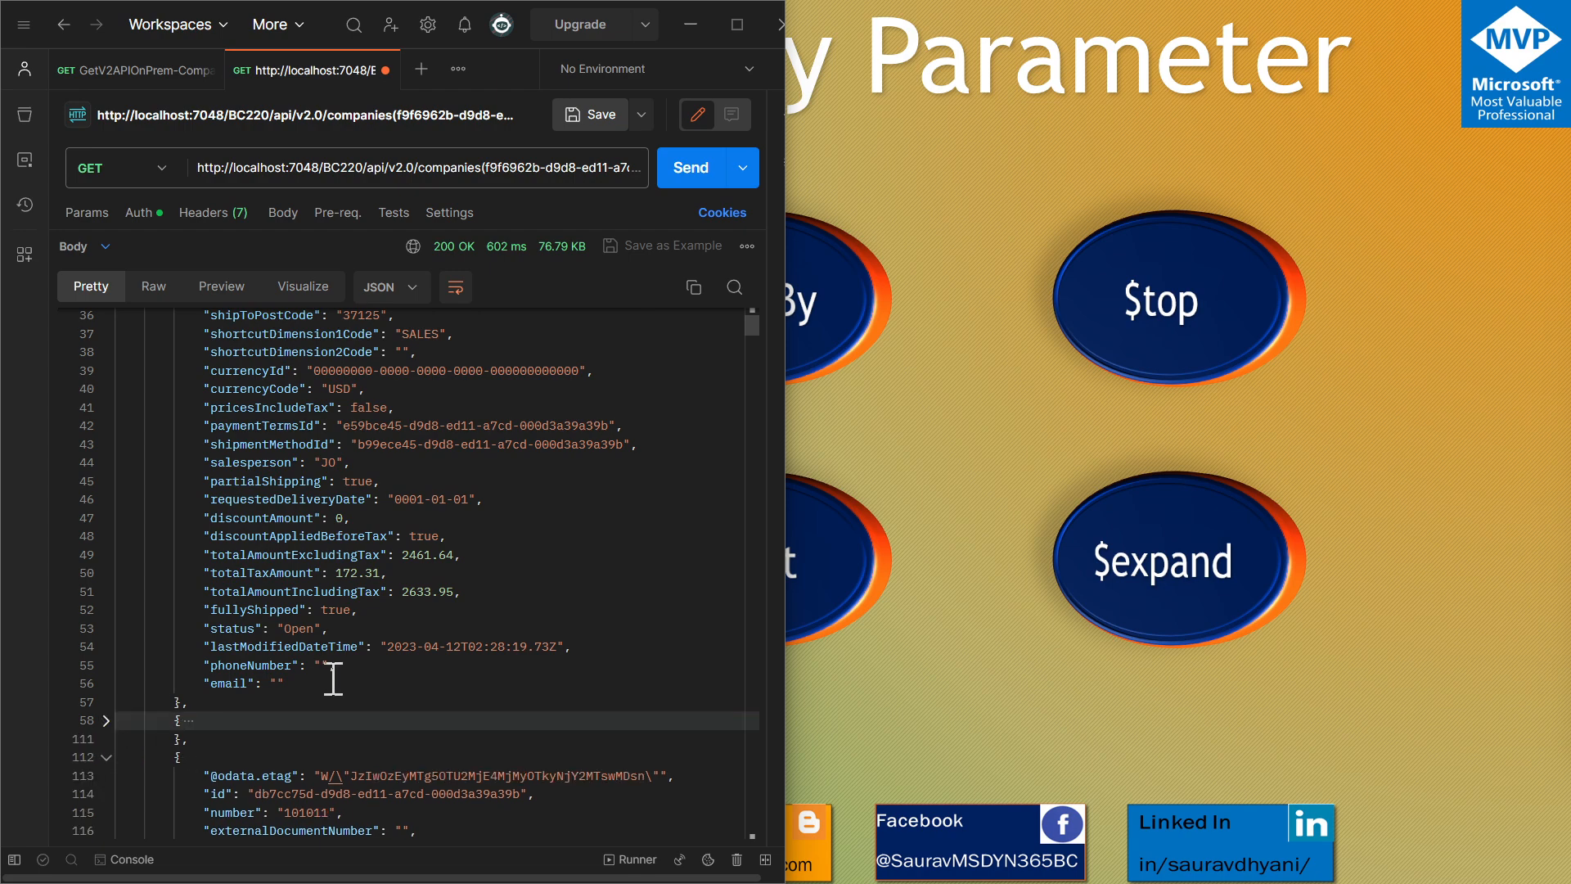
pyautogui.scroll(7, 333, 679)
pyautogui.scroll(4, 333, 679)
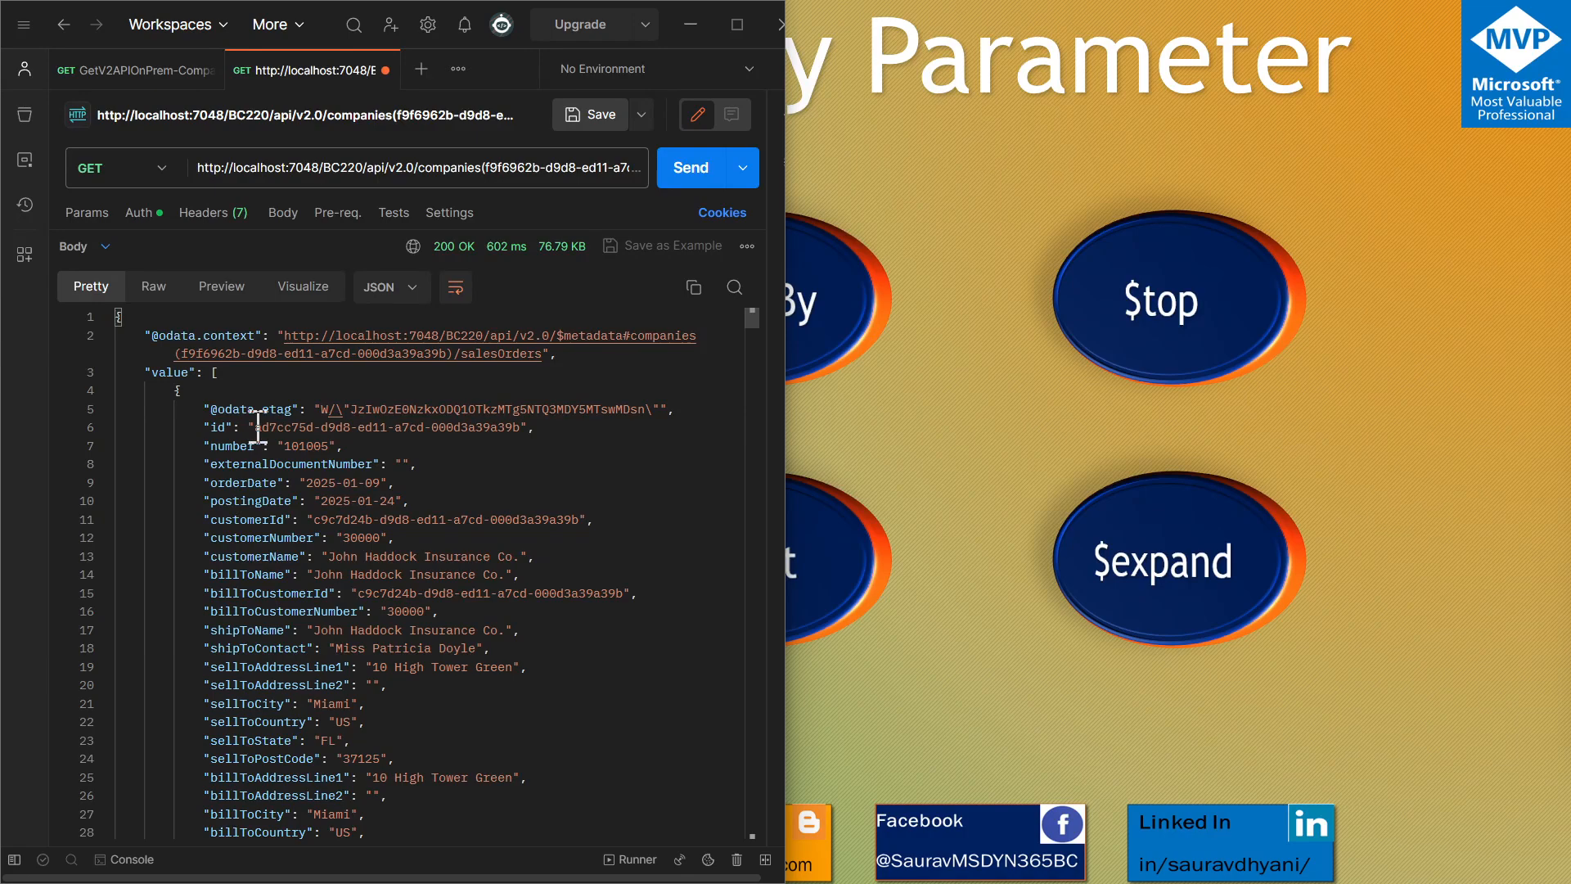
pyautogui.scroll(-10, 372, 568)
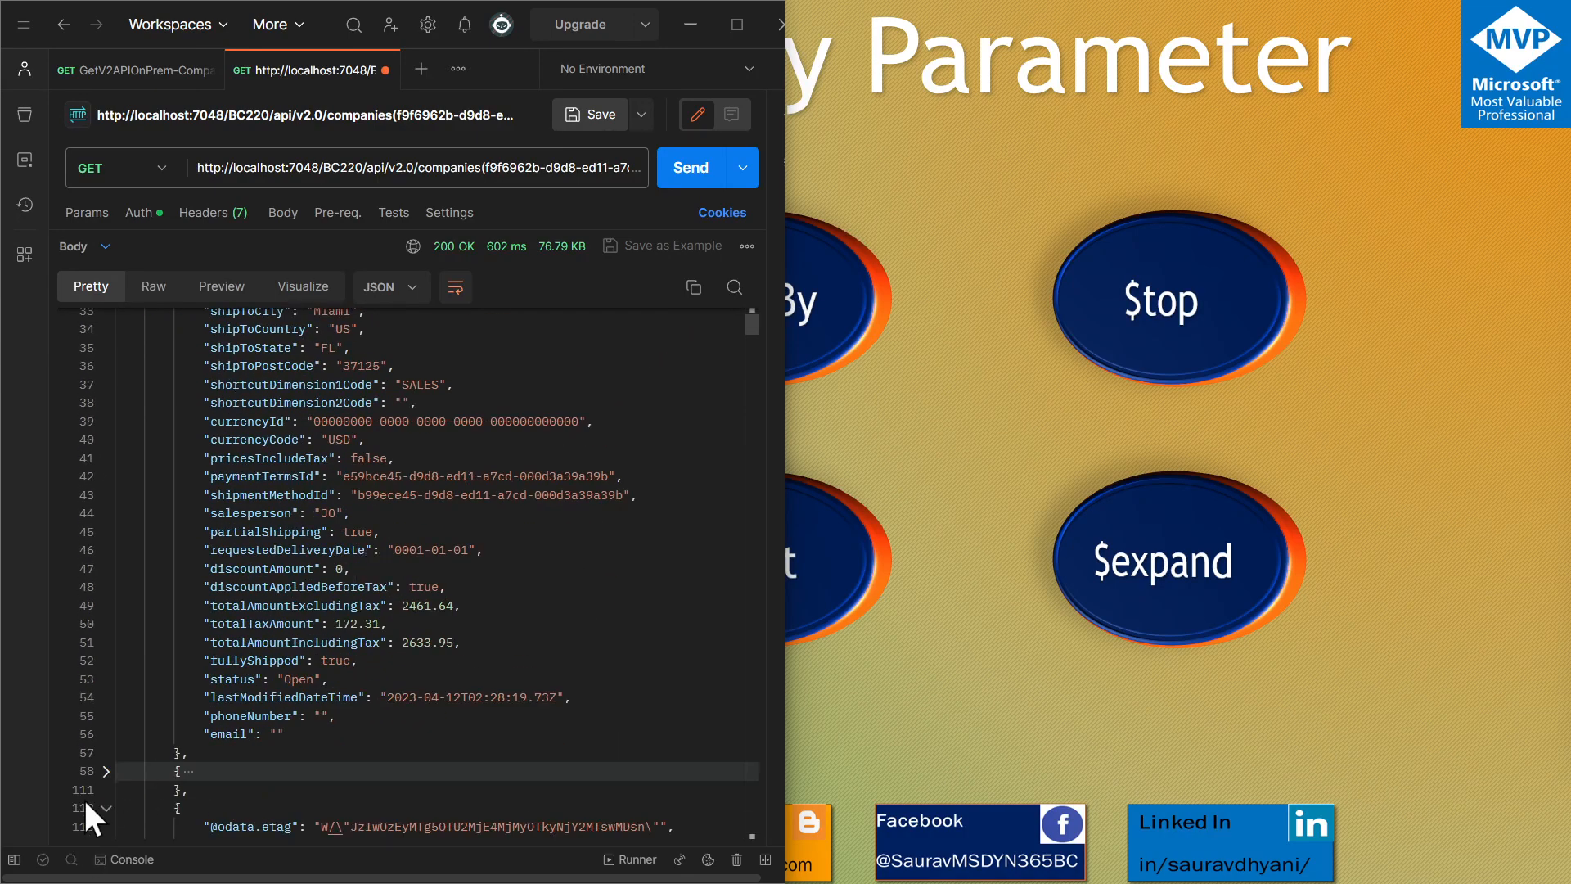
pyautogui.click(107, 807)
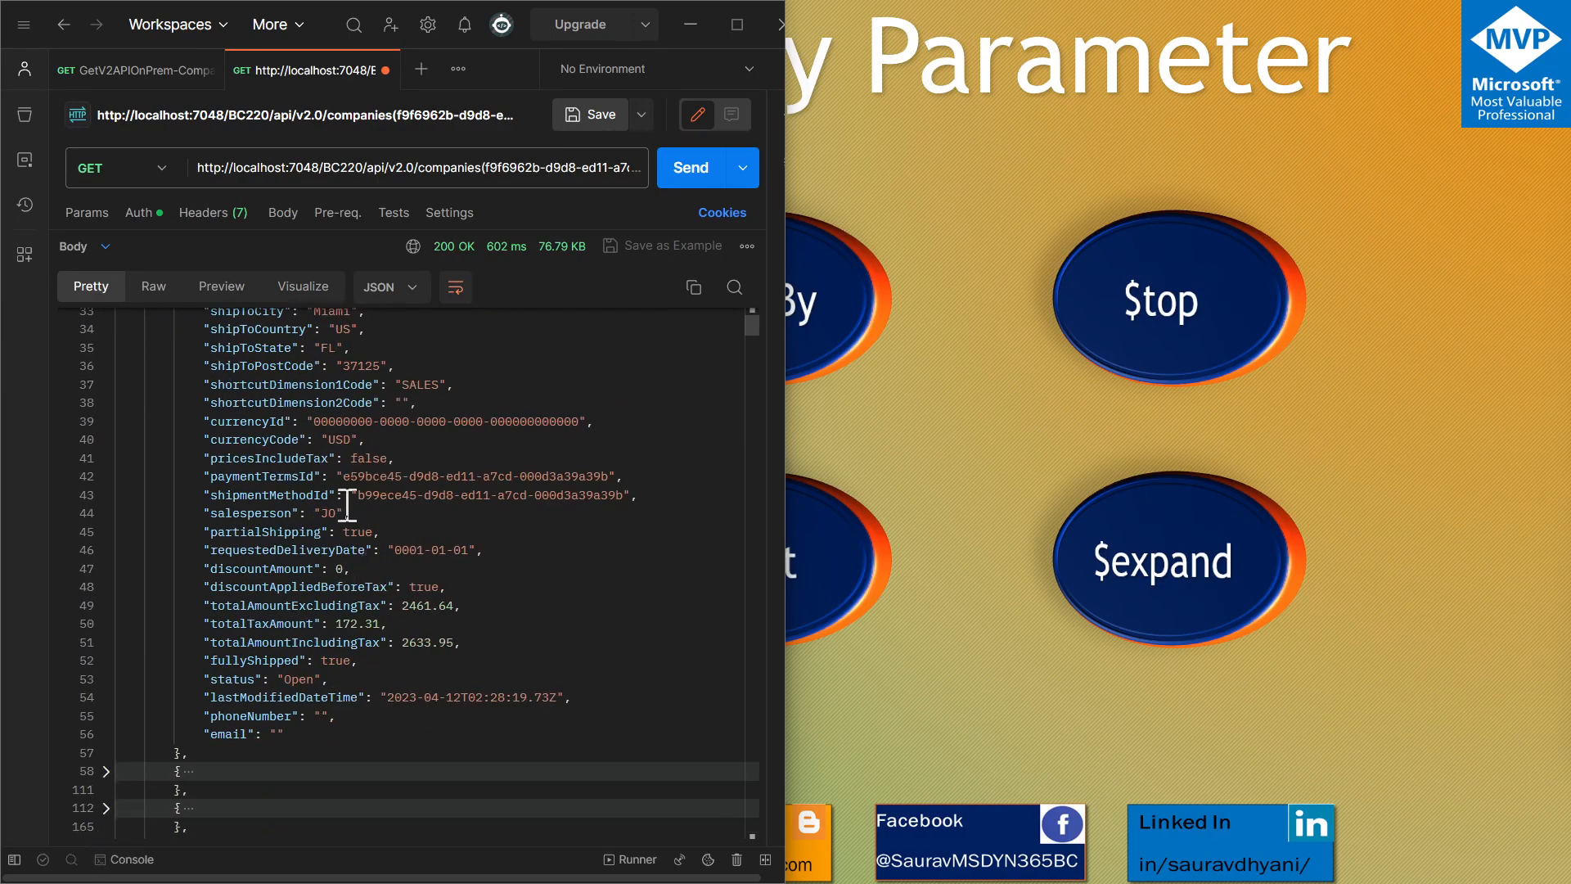
# Append /?$top=1 to the salesOrders URL, send the request and review the fields of the returned order
pyautogui.click(532, 161)
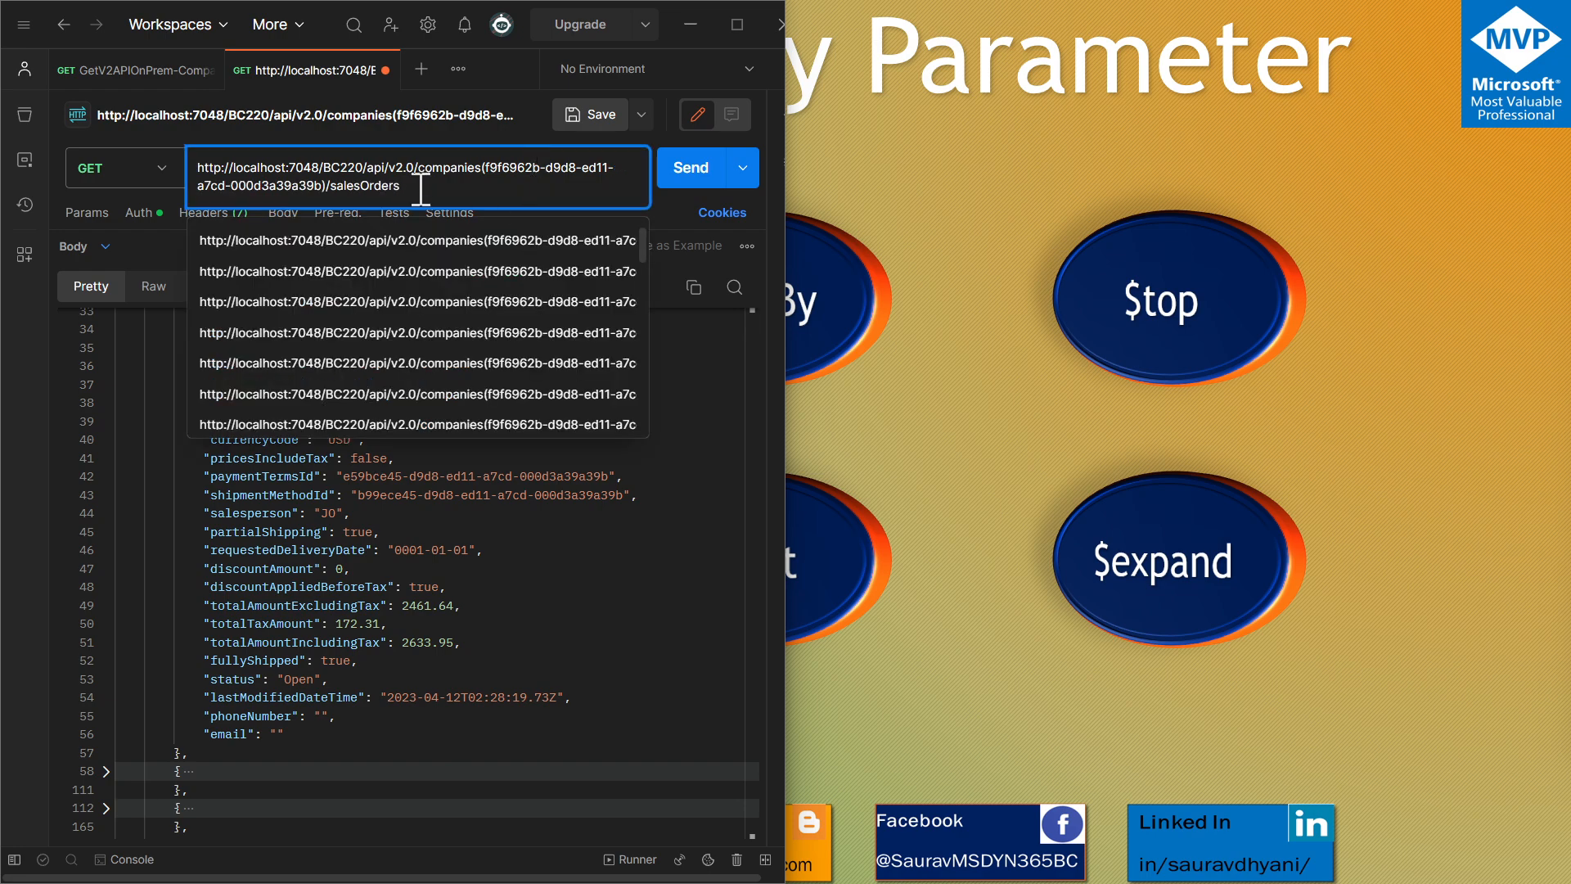
pyautogui.write('/?')
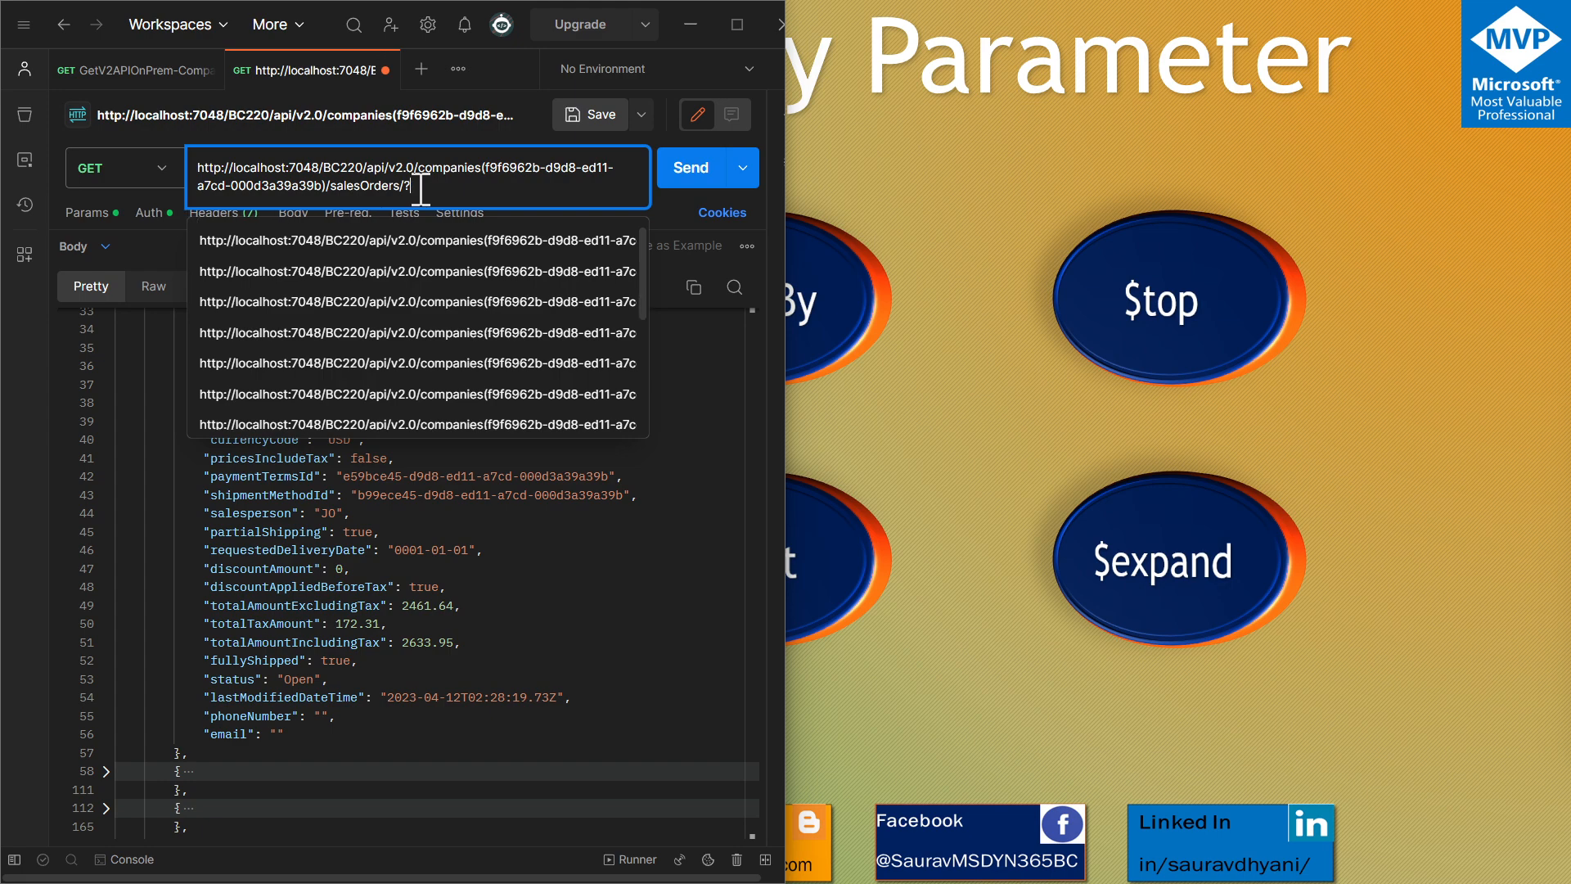
pyautogui.write('$top')
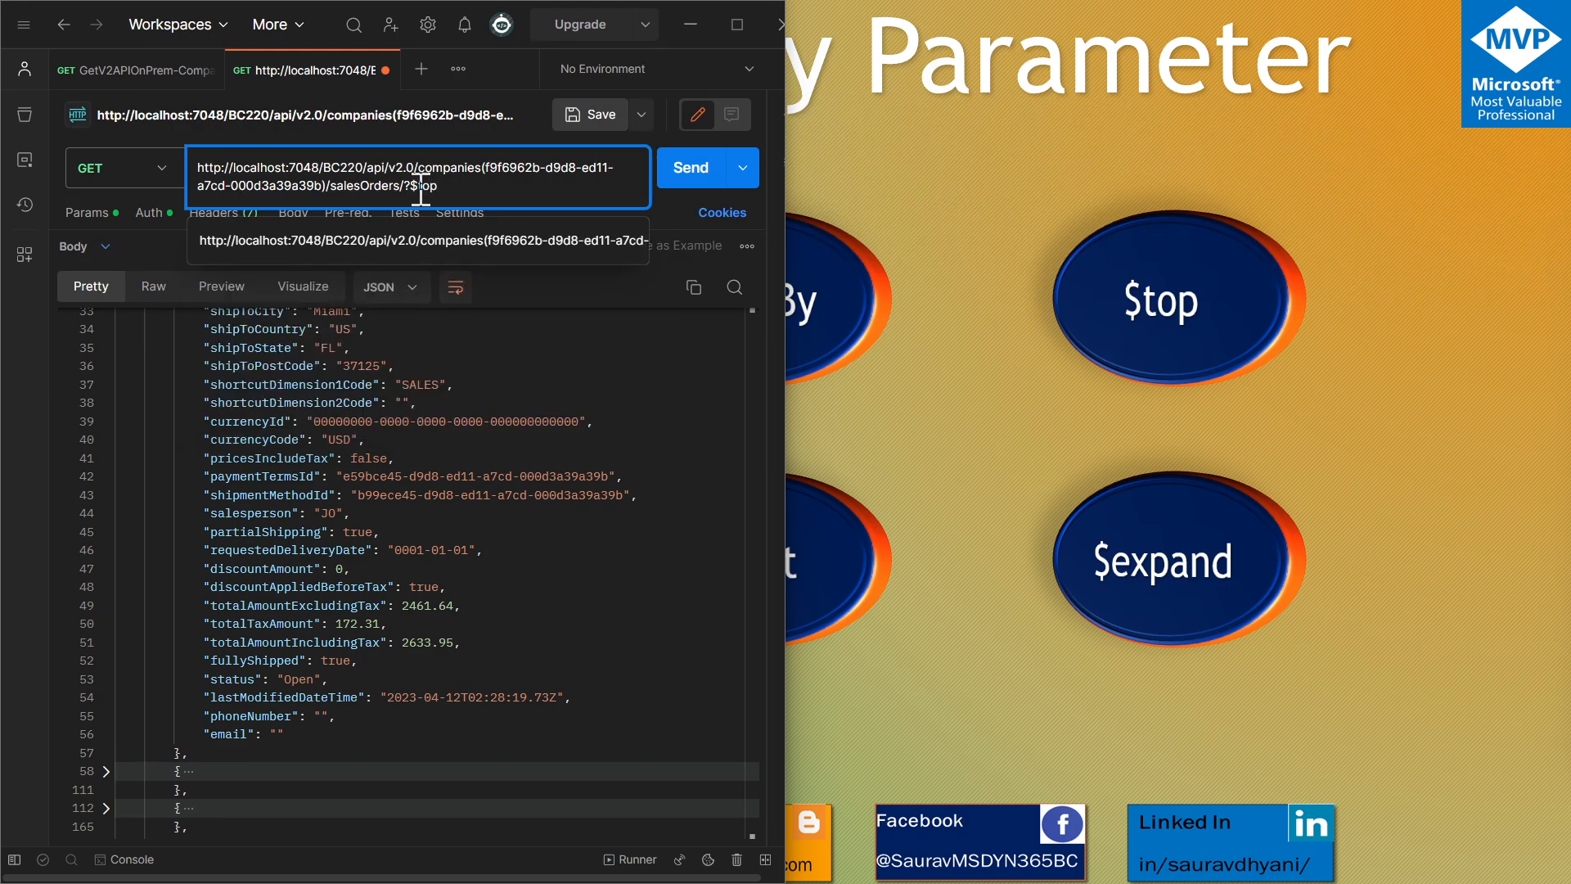
pyautogui.write('=1')
pyautogui.press('Return')
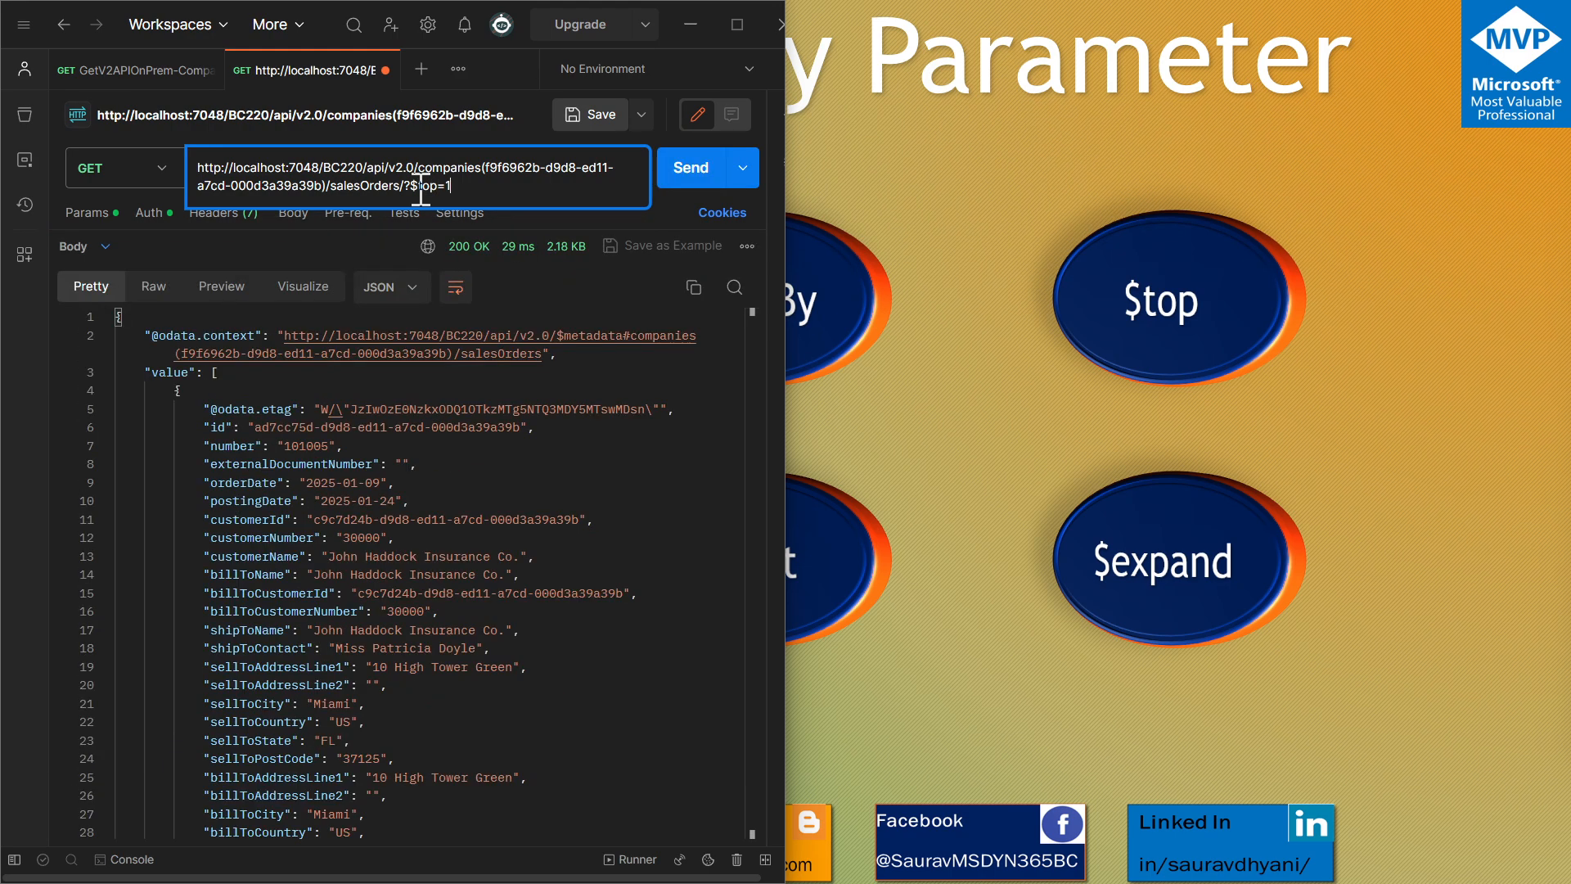
pyautogui.scroll(-10, 420, 442)
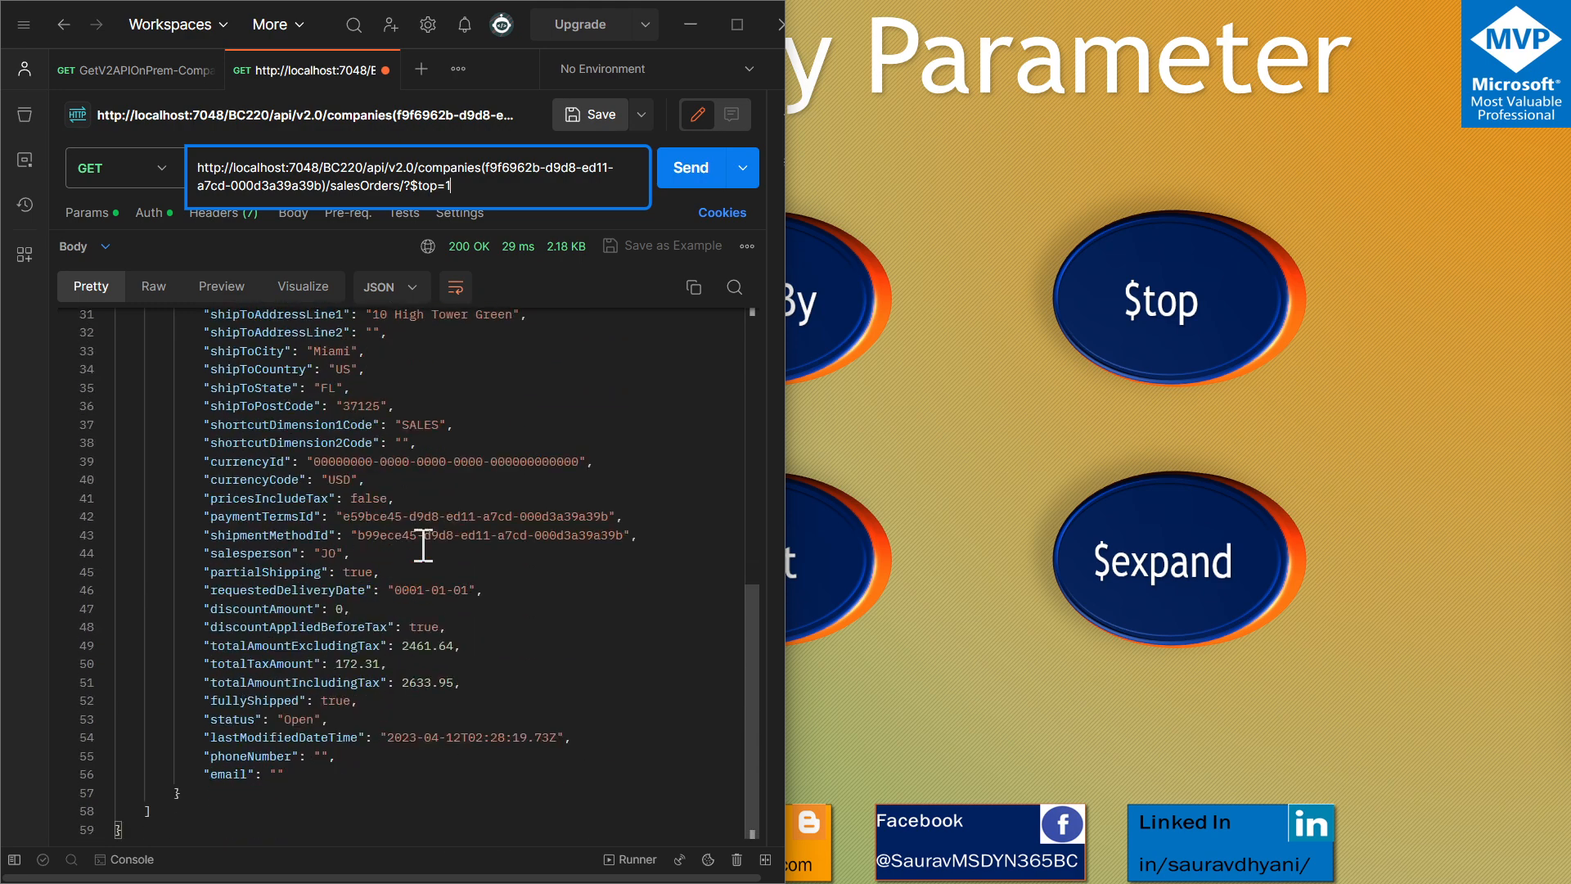
pyautogui.scroll(10, 423, 546)
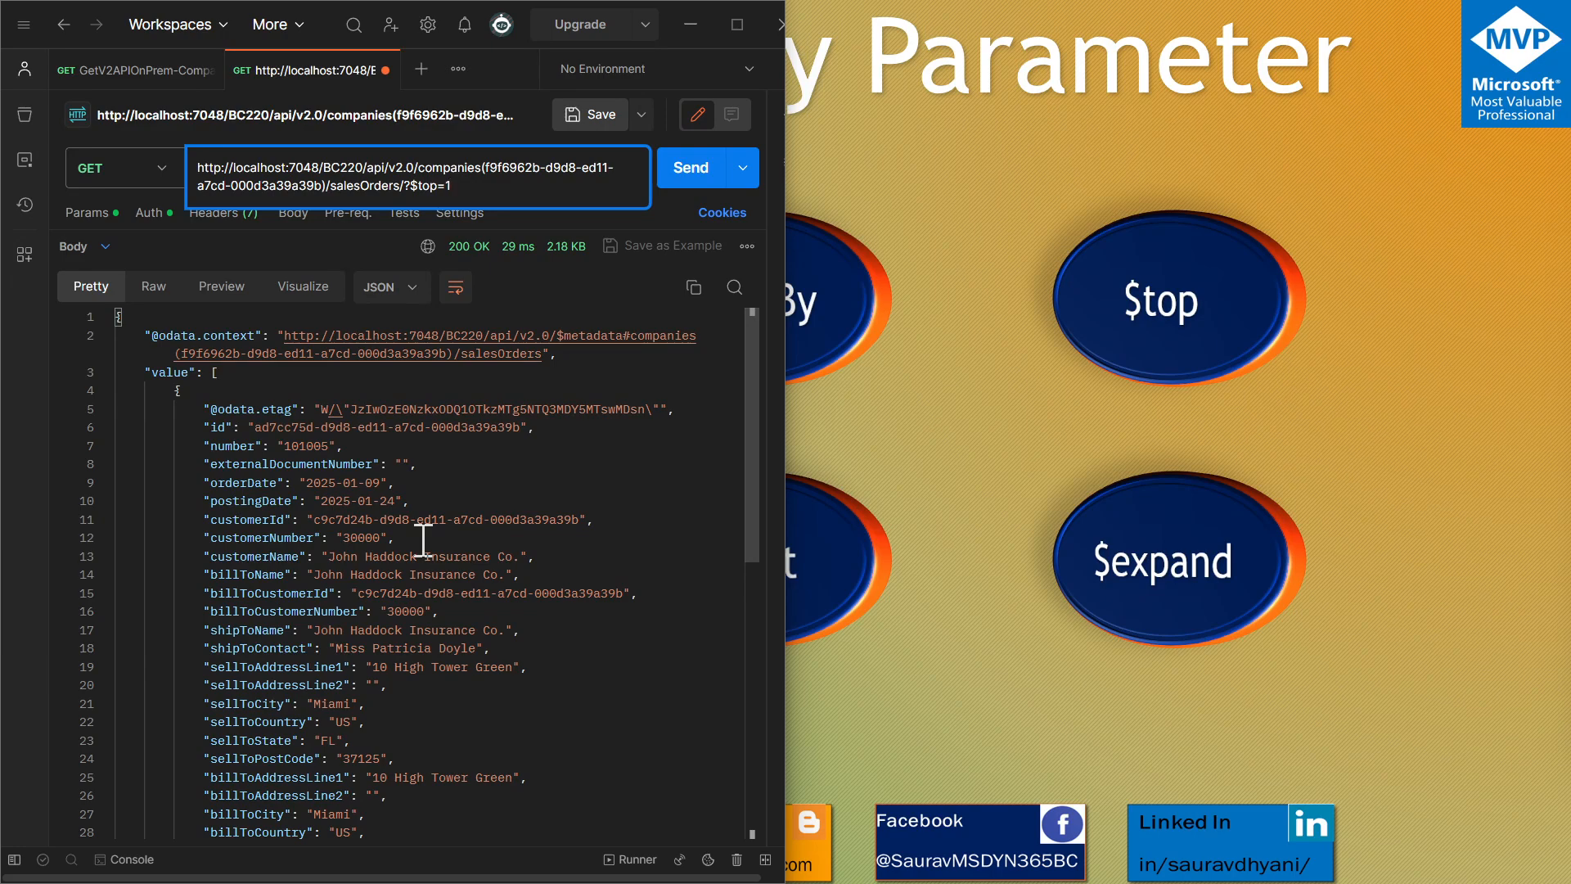
pyautogui.scroll(-10, 332, 460)
pyautogui.scroll(10, 333, 461)
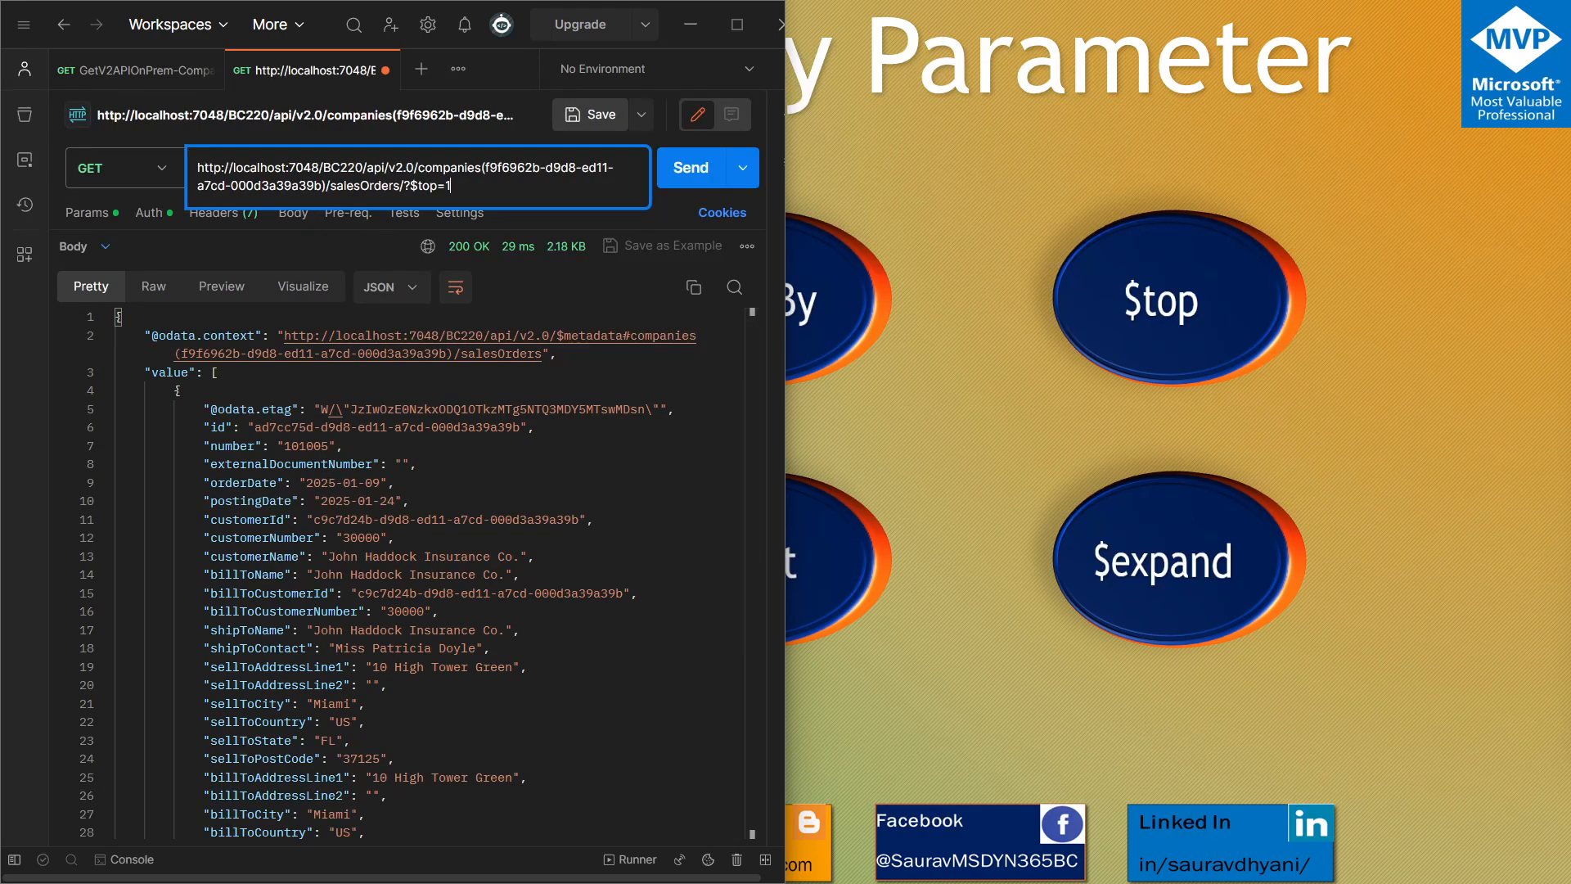
# Switch to Visual Studio Code and examine the properties of page 30028 "APIV2 - Sales Orders" in APIV2SalesOrders.Page.al
pyautogui.hotkey('alt', 'Tab')
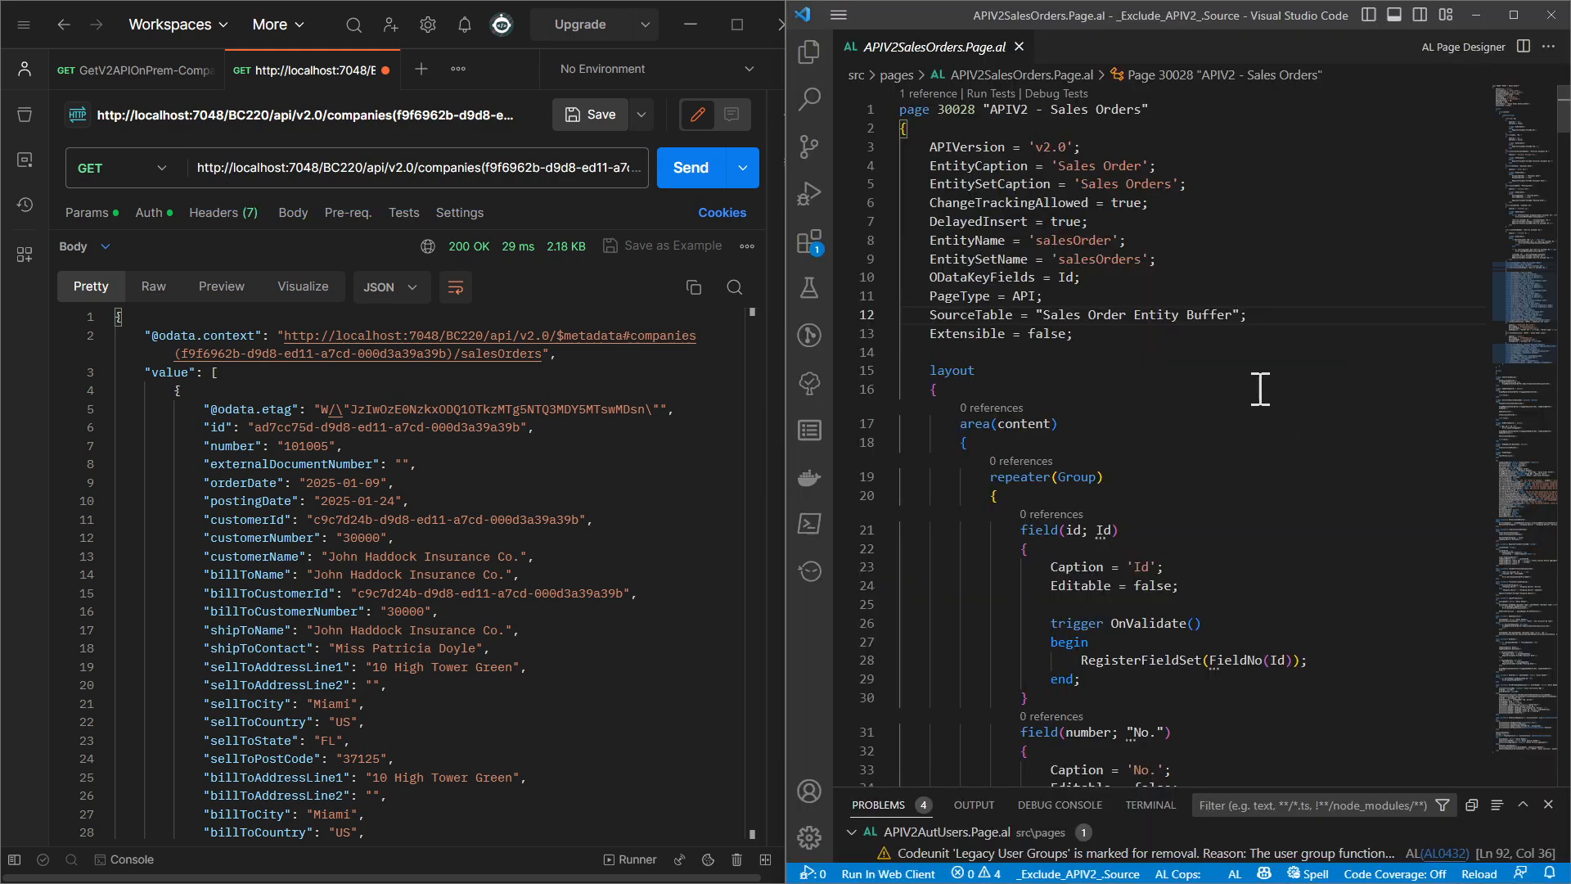
pyautogui.moveTo(1233, 319)
pyautogui.doubleClick(1118, 109)
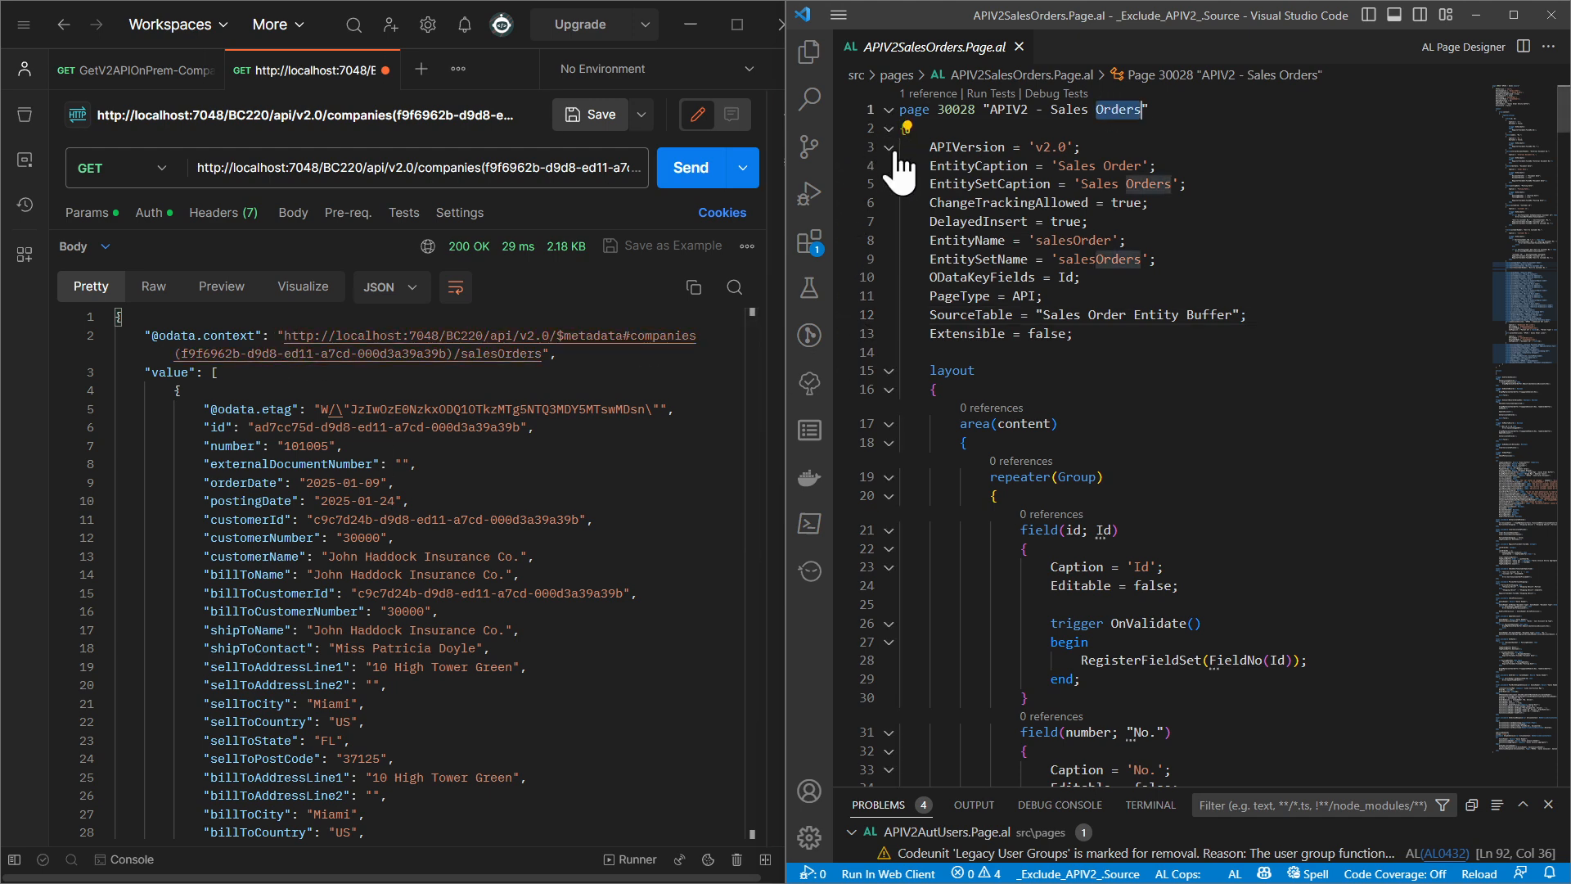
pyautogui.click(889, 110)
pyautogui.click(888, 110)
pyautogui.scroll(-3, 989, 429)
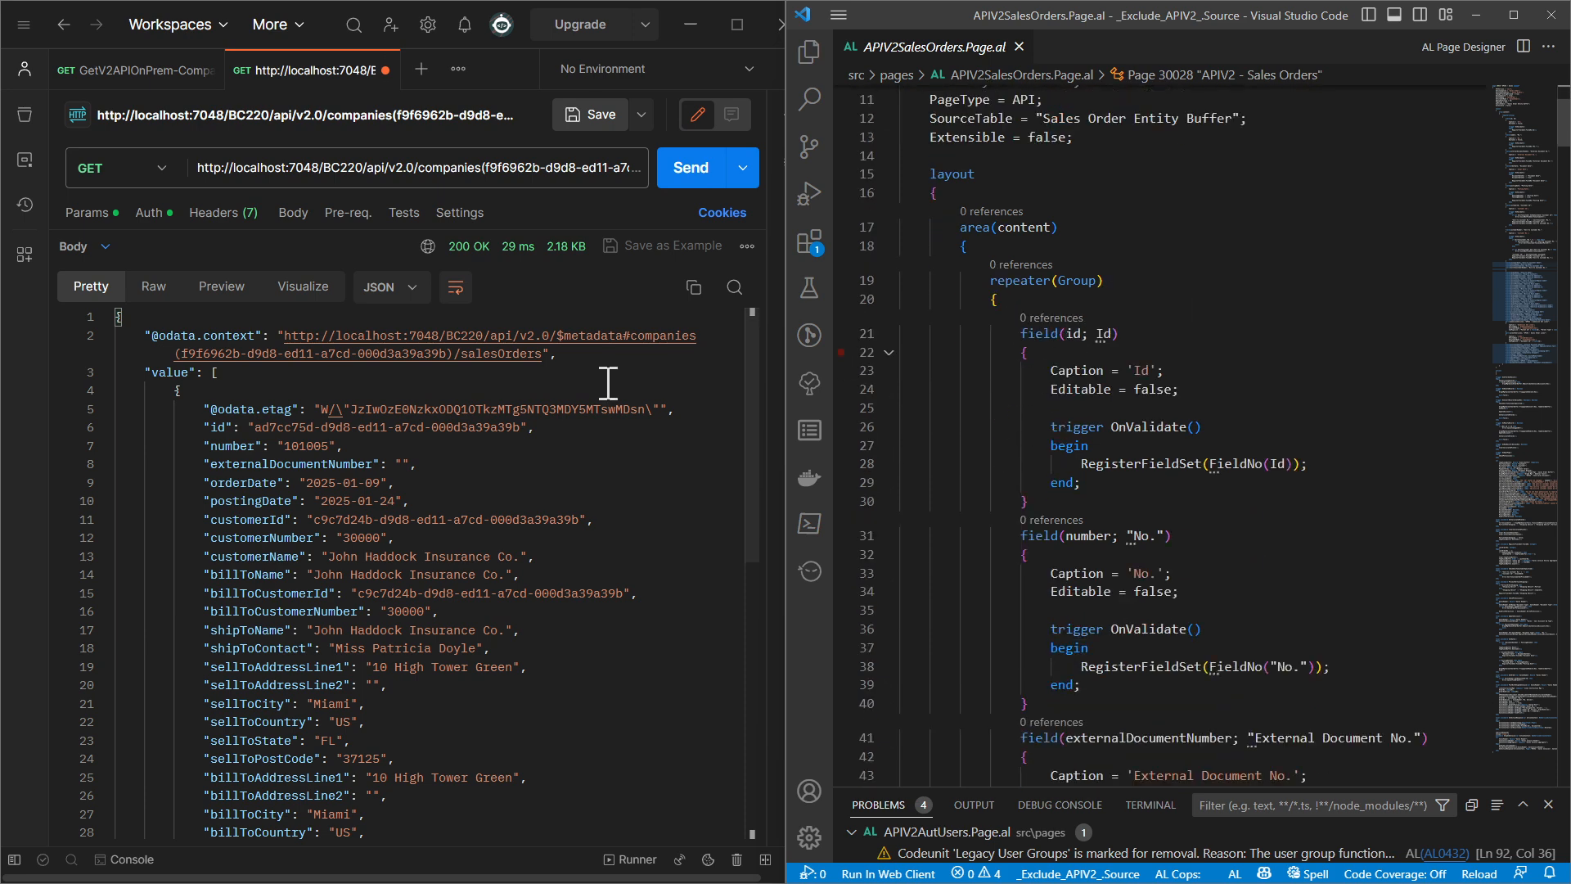
# Collapse the field blocks in the page's Group repeater, from id onward, so only the field declarations remain listed
pyautogui.click(891, 352)
pyautogui.doubleClick(1085, 405)
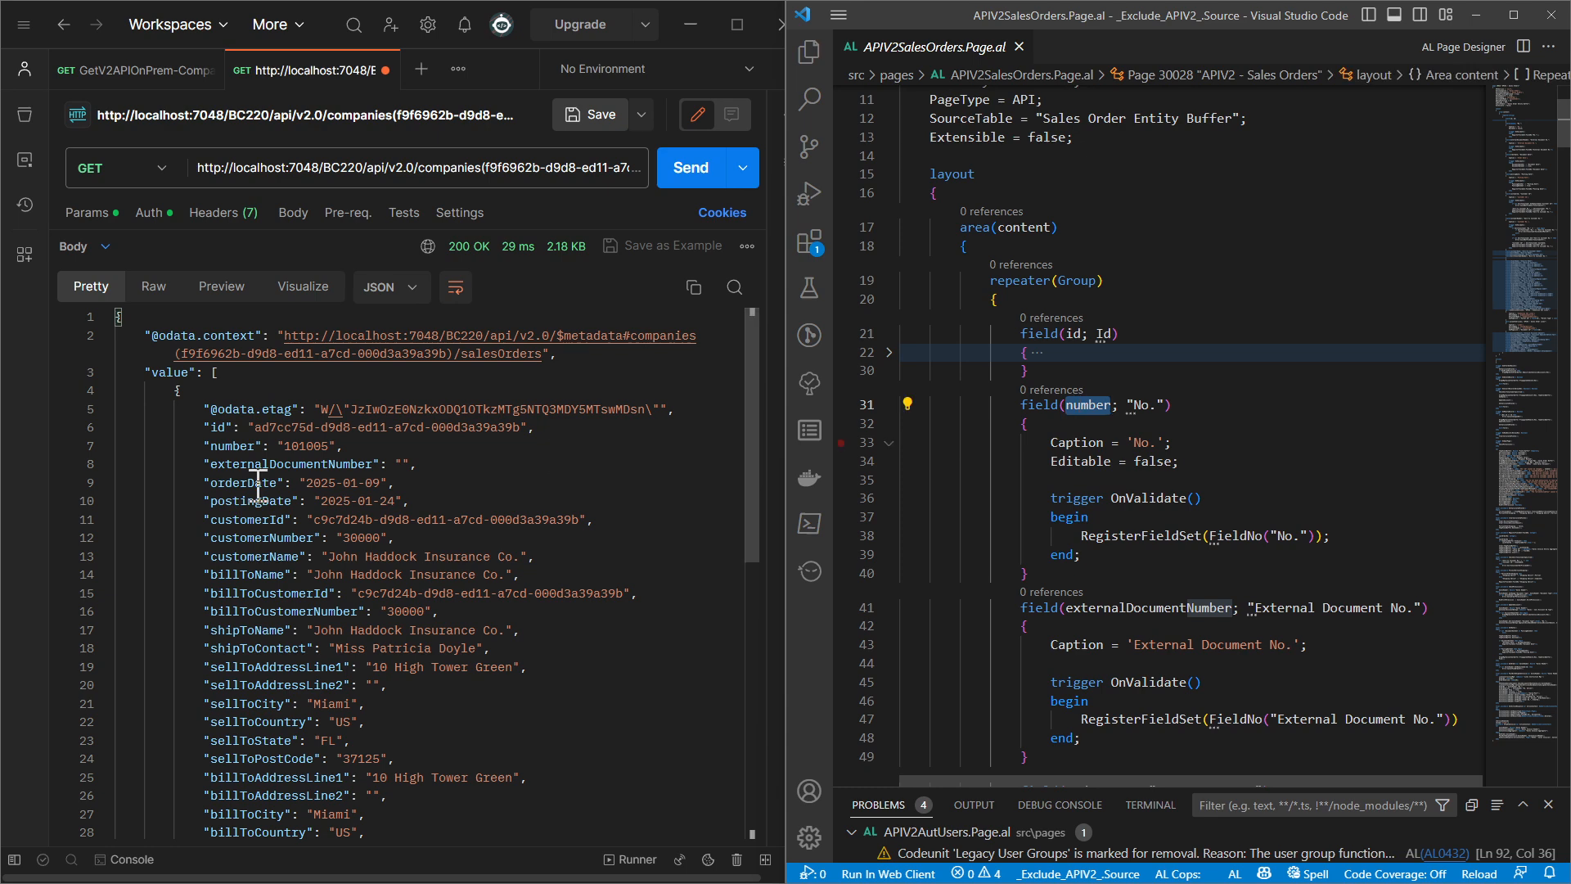
pyautogui.click(889, 405)
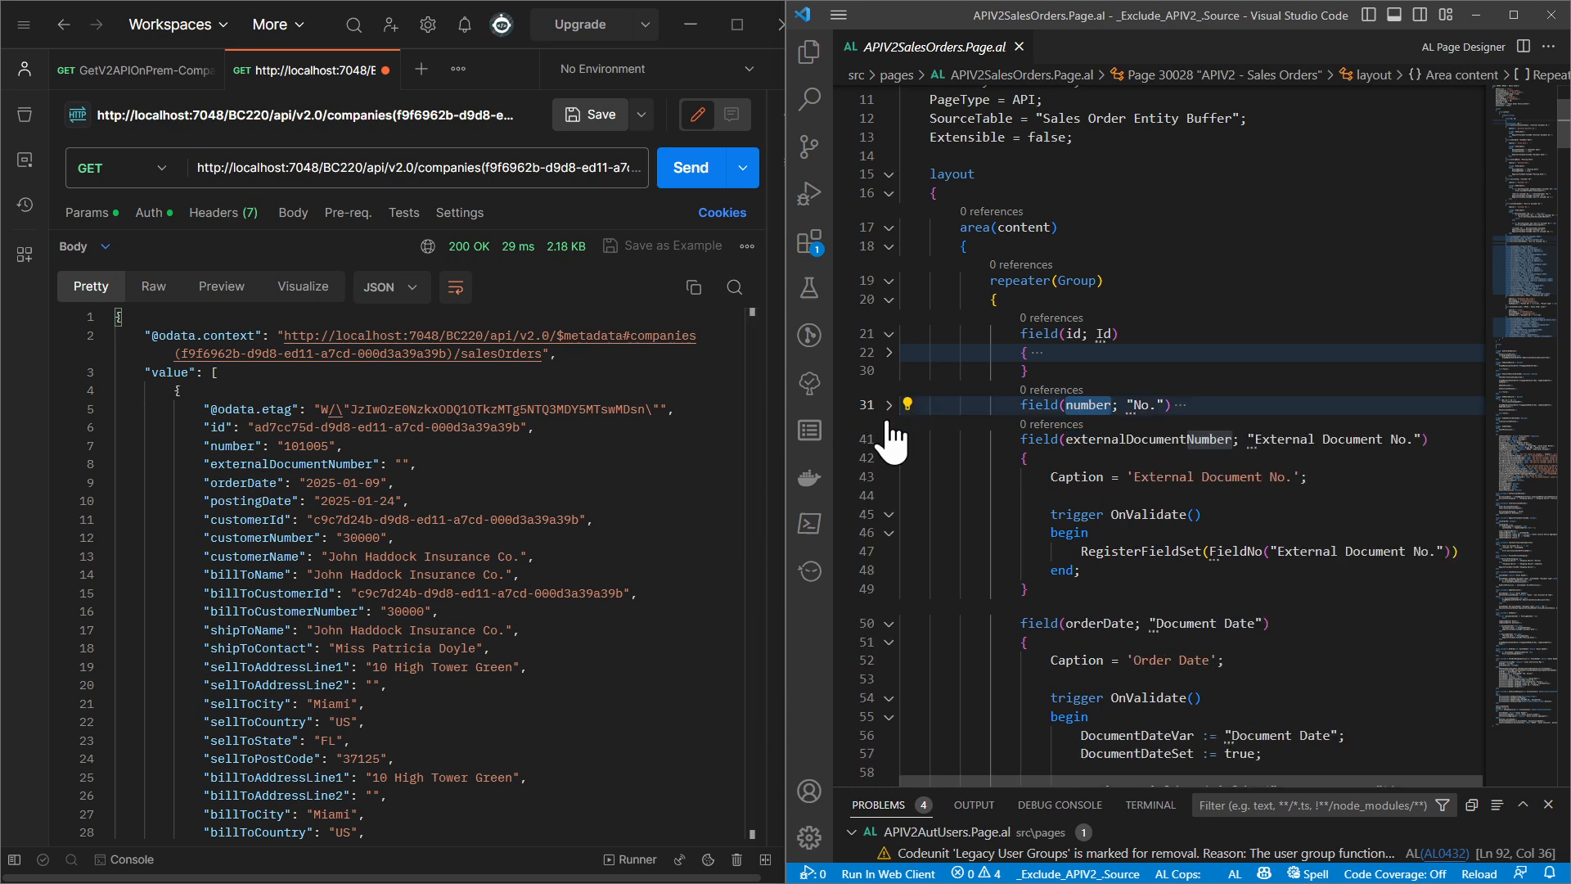
pyautogui.click(889, 442)
pyautogui.click(889, 475)
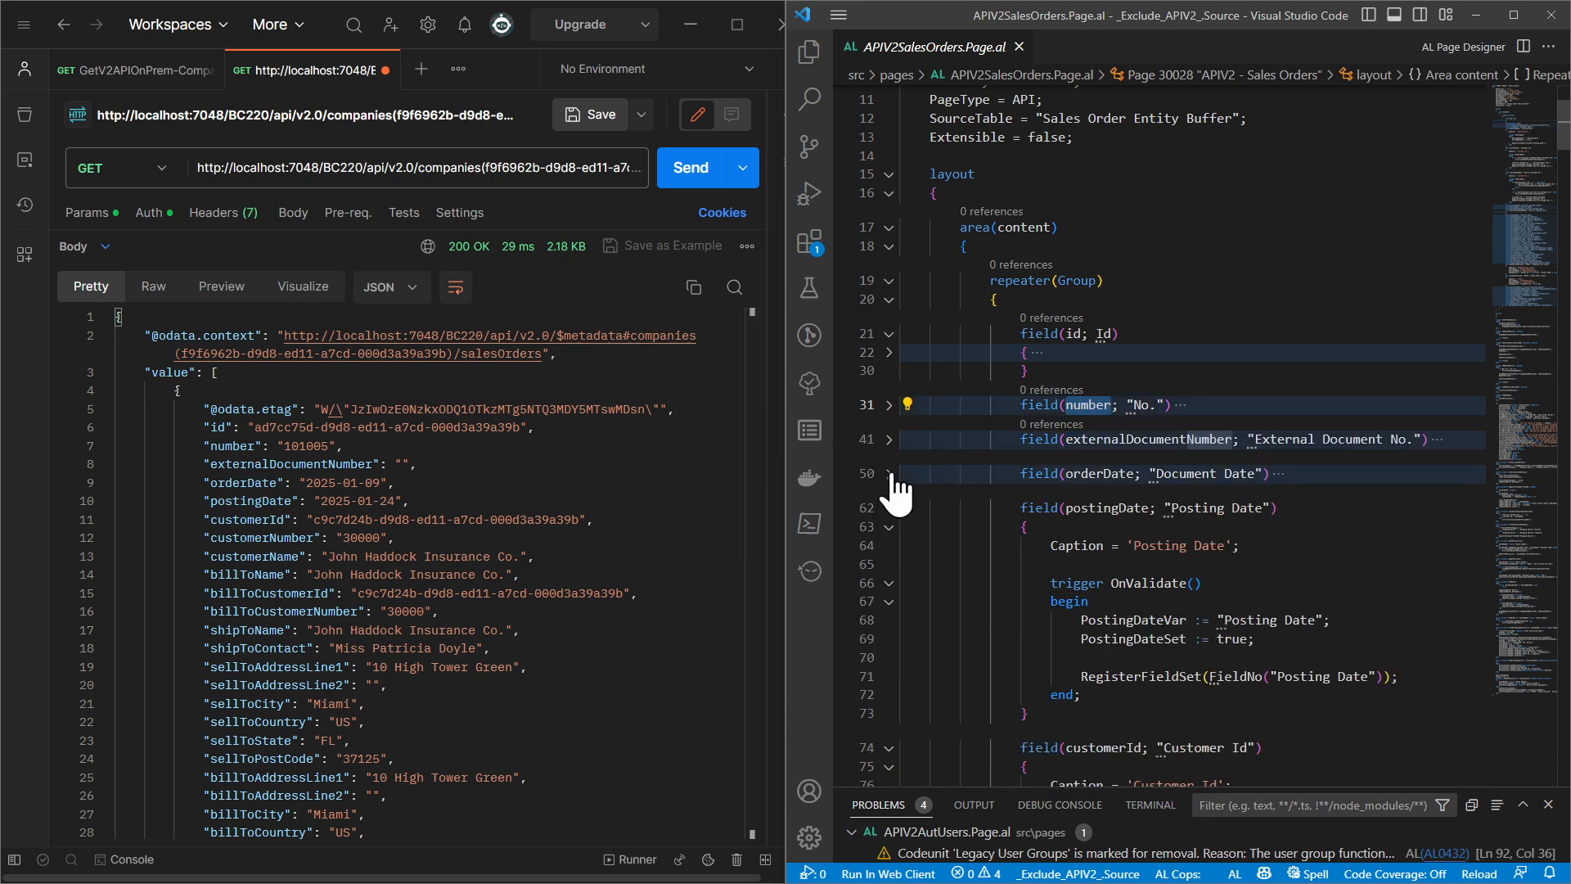
pyautogui.click(890, 509)
pyautogui.click(890, 542)
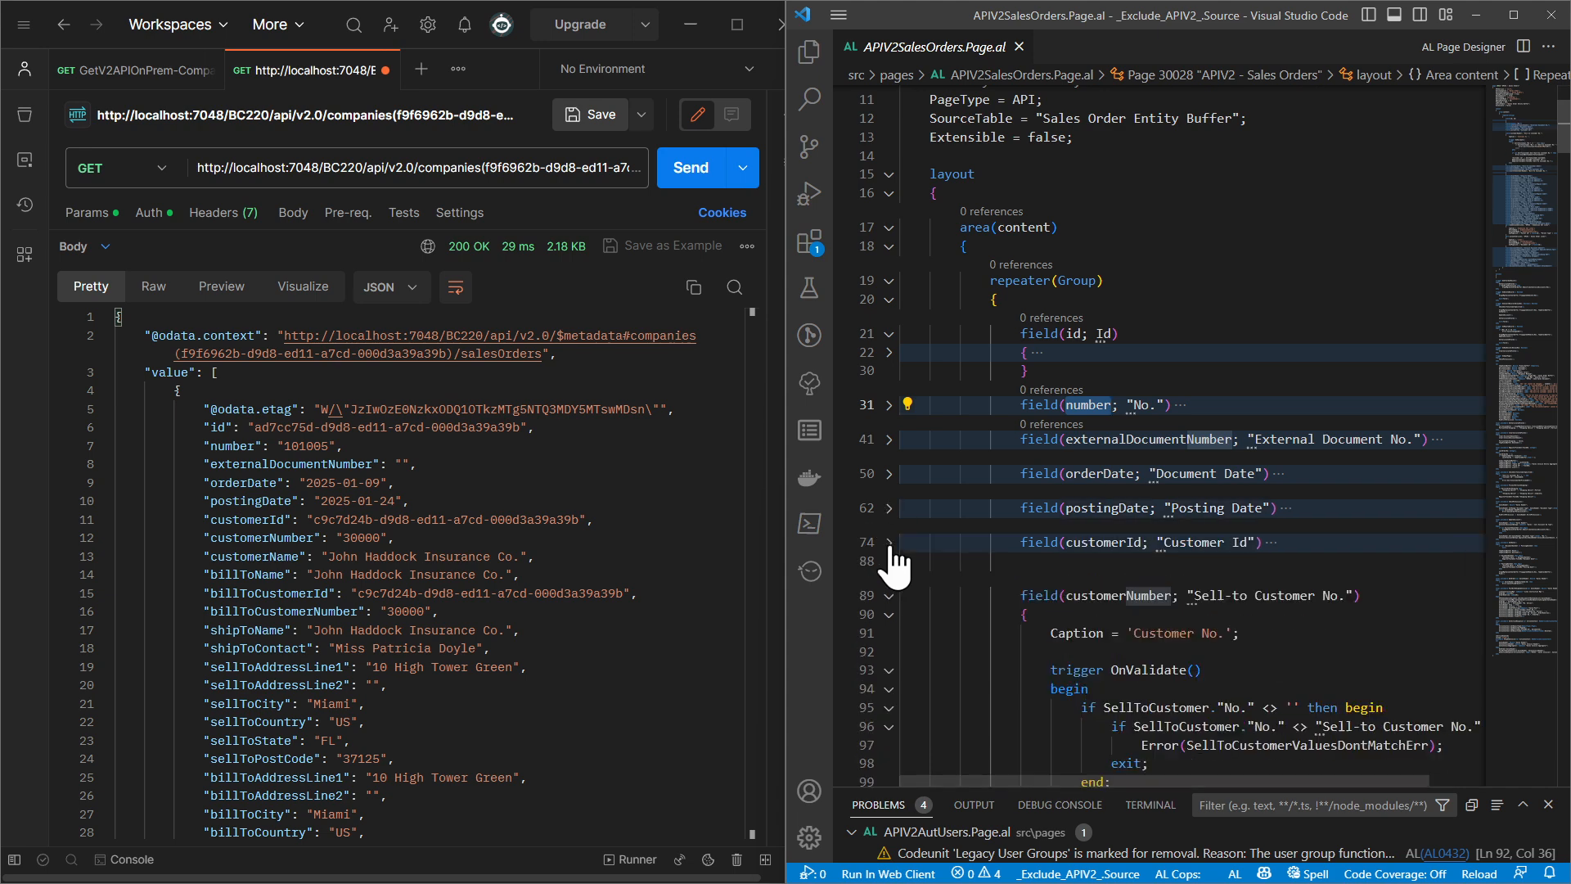
pyautogui.click(889, 596)
pyautogui.scroll(-4, 889, 596)
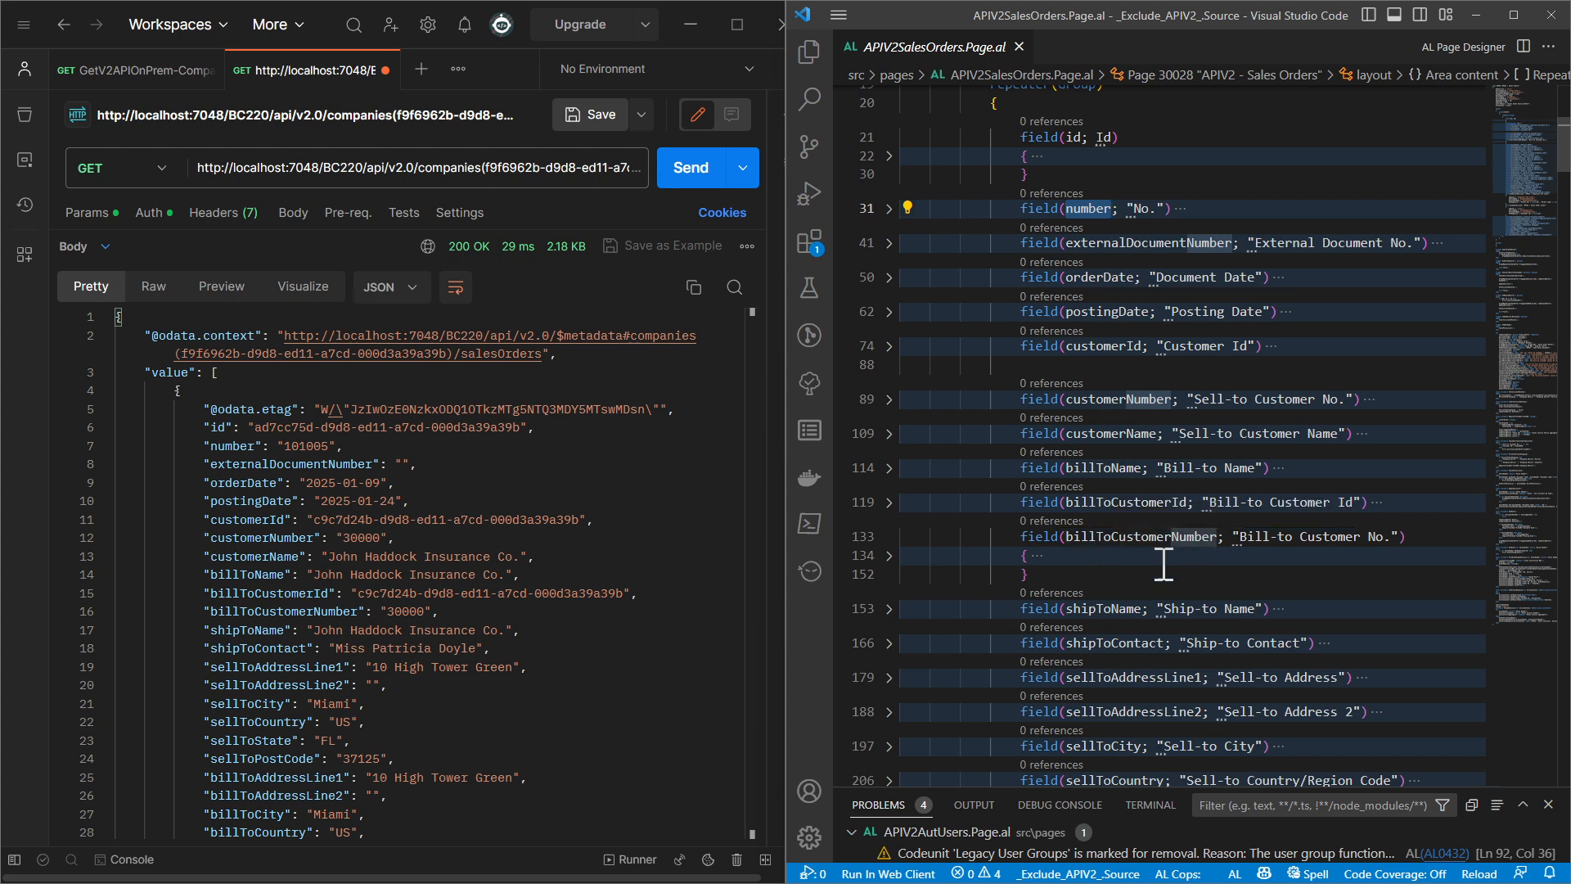
# Compare shipToName and the fields after it in the page source with the fields of the returned sales order
pyautogui.doubleClick(1087, 610)
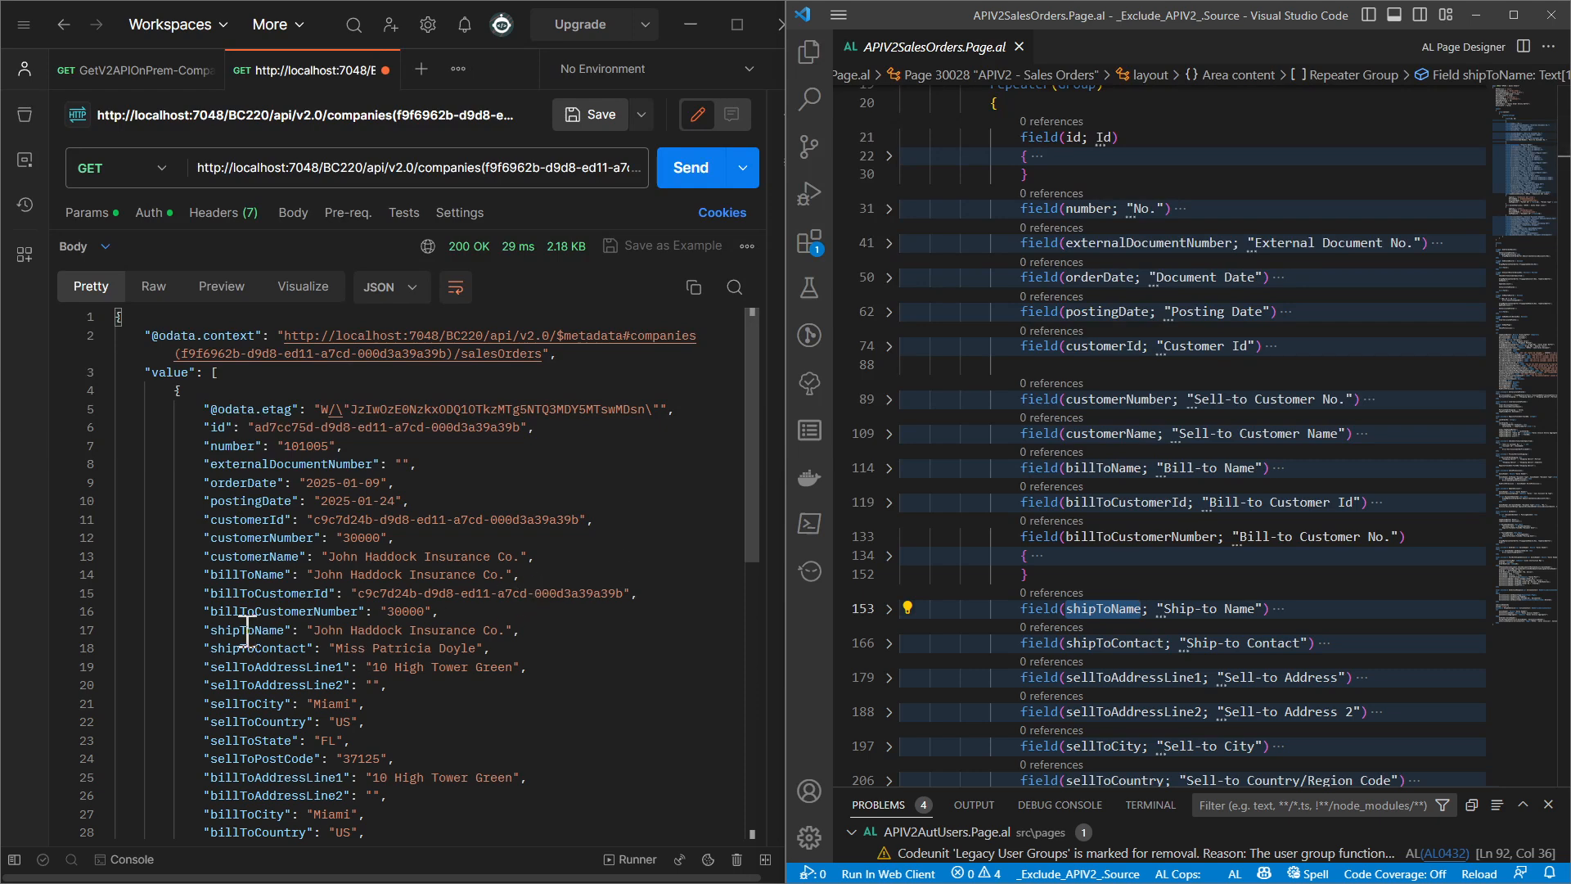
pyautogui.scroll(-1, 246, 632)
pyautogui.scroll(-4, 246, 632)
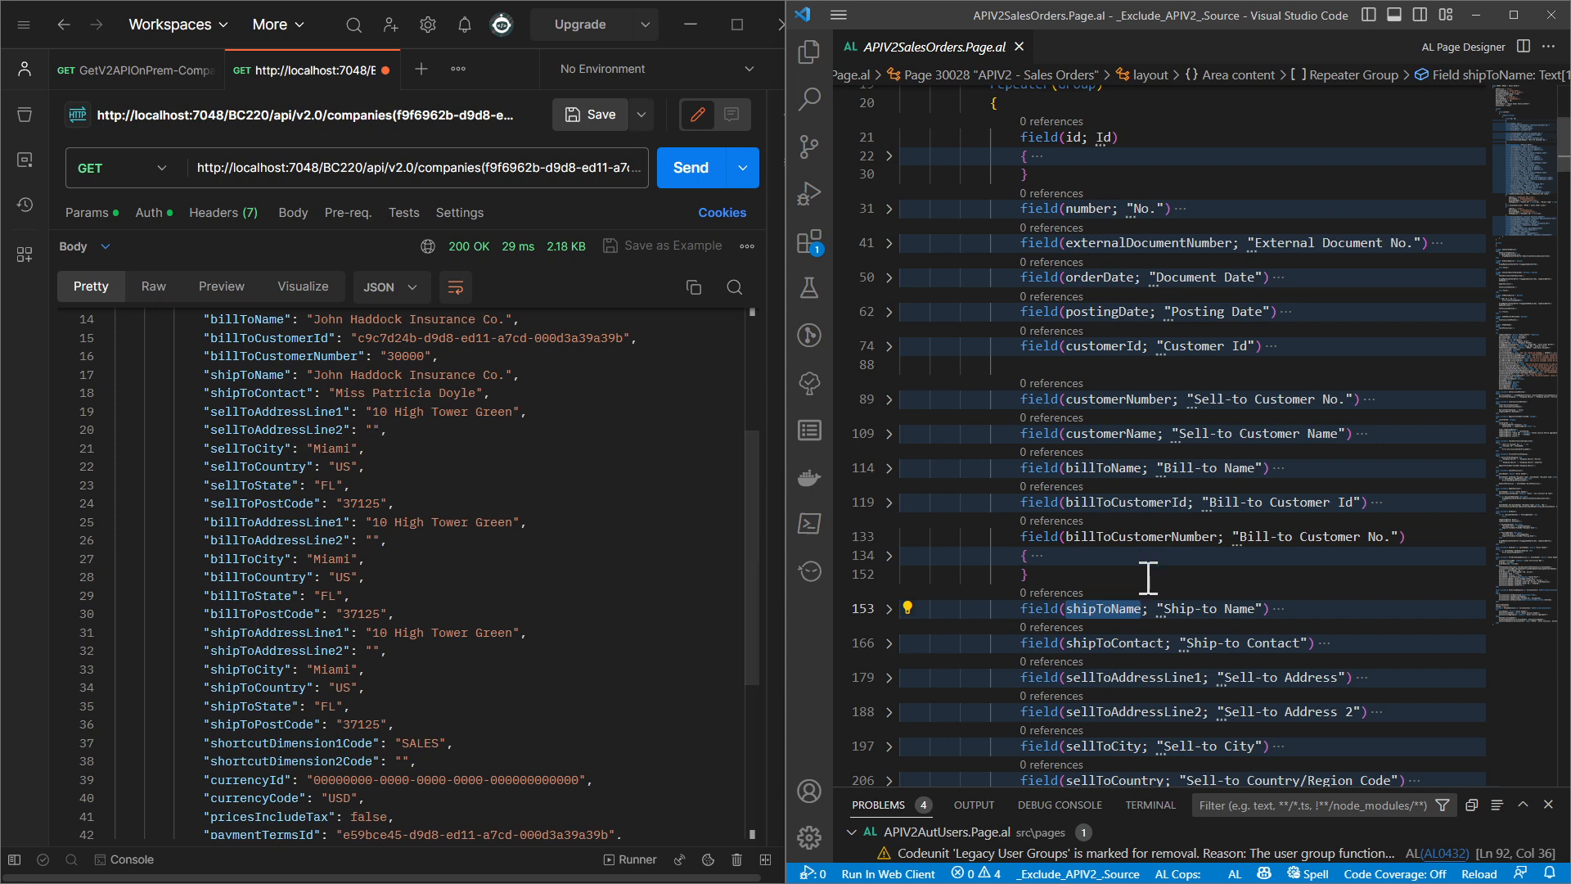
pyautogui.scroll(-1, 1148, 577)
pyautogui.scroll(-12, 1148, 577)
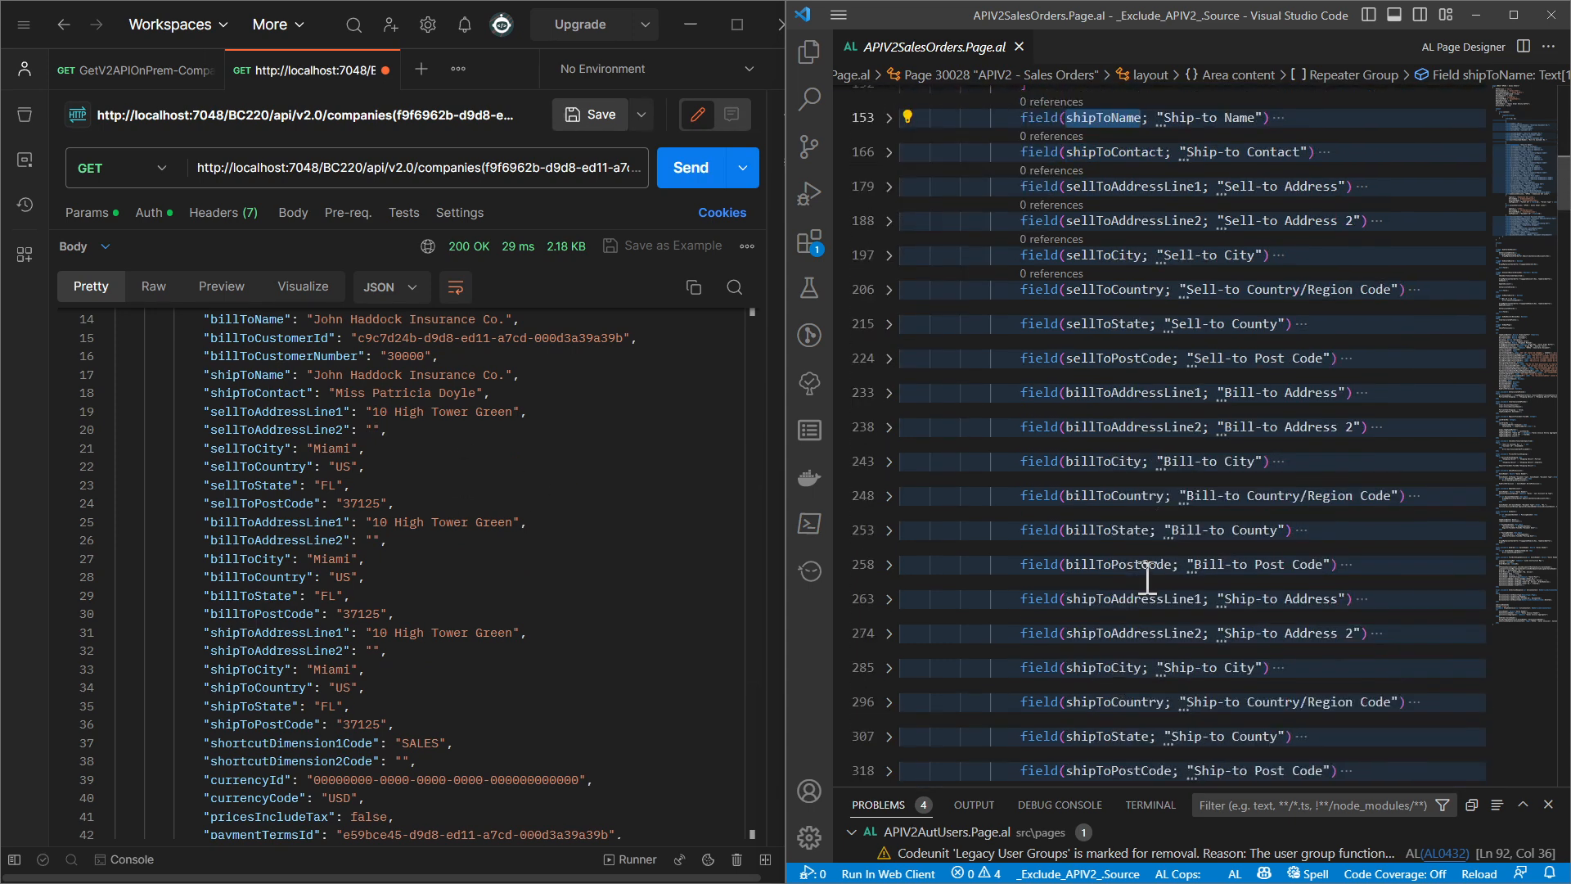
pyautogui.scroll(-6, 316, 593)
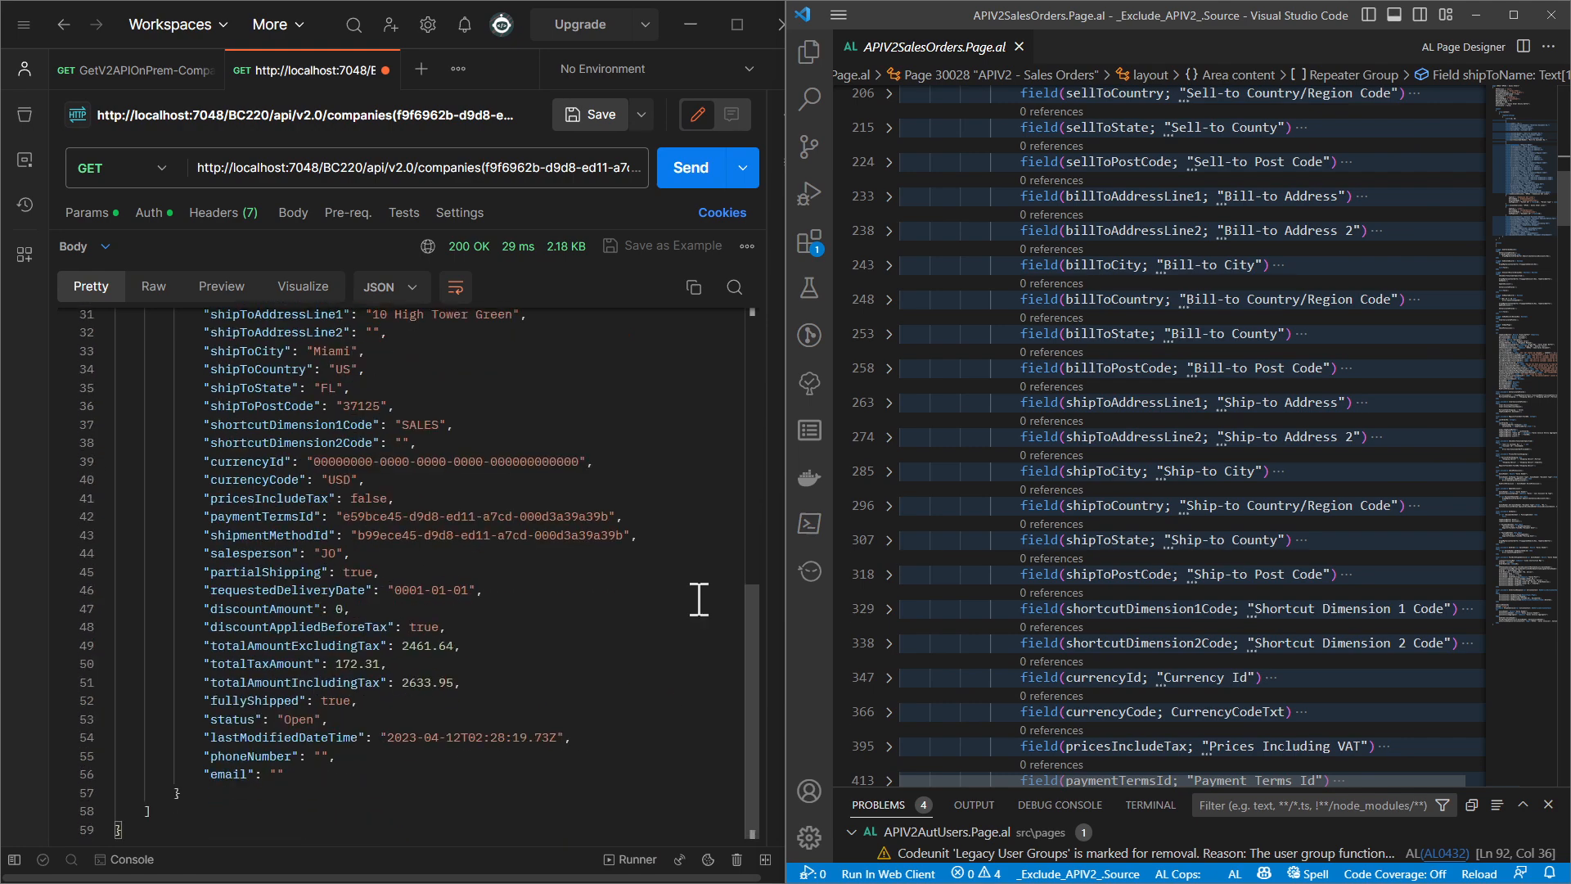
pyautogui.scroll(-5, 1156, 599)
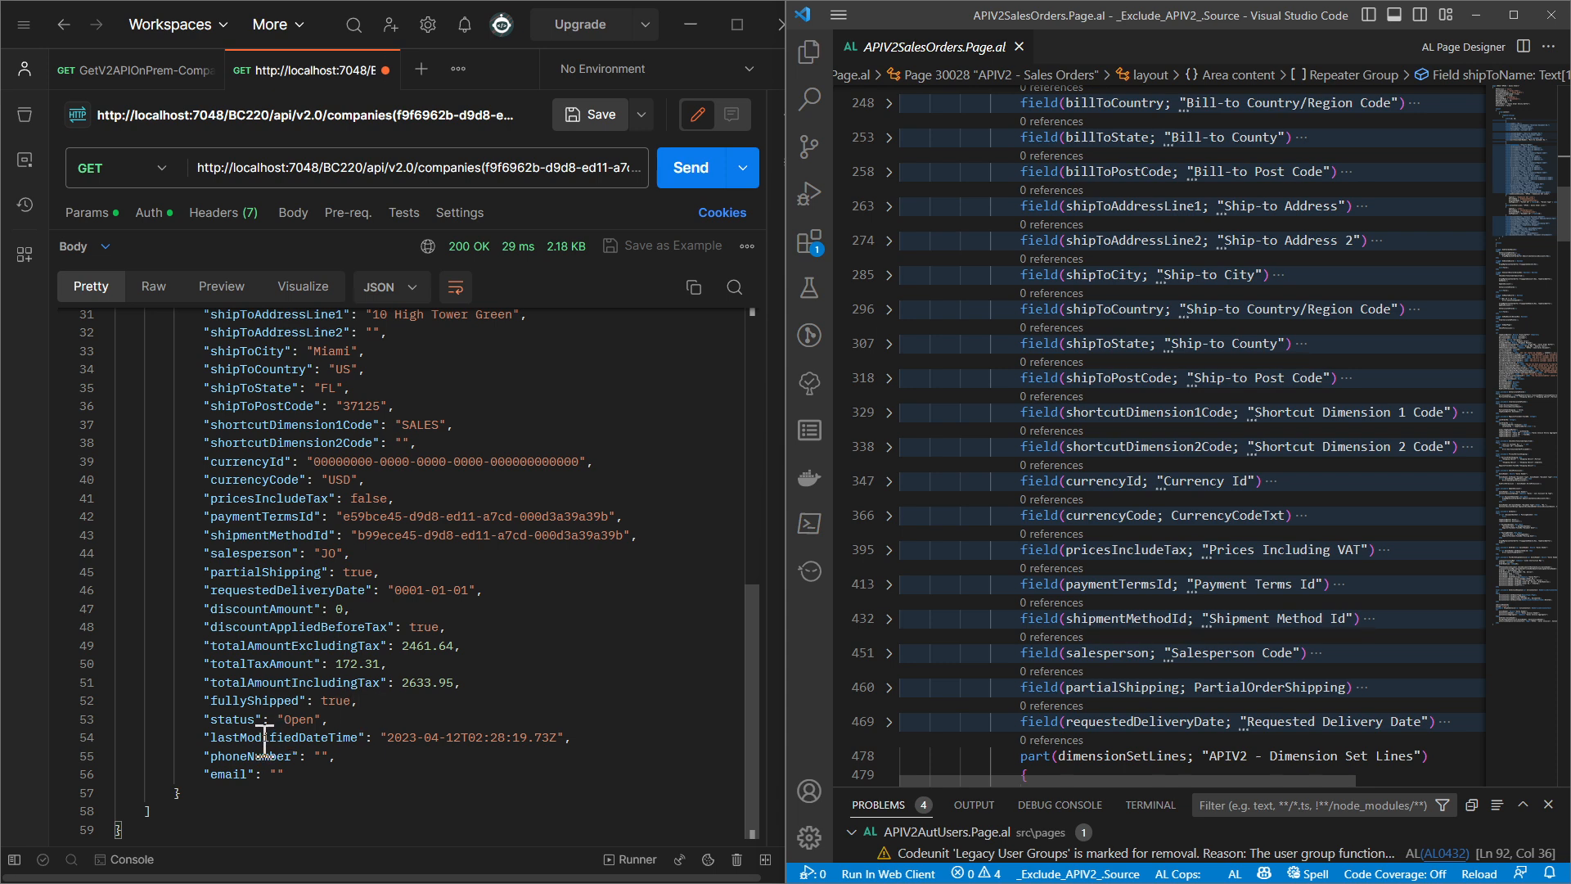
# Match requestedDeliveryDate between the response and the page source, and examine the dimensionSetLines and salesOrderLines parts declared after it
pyautogui.doubleClick(281, 591)
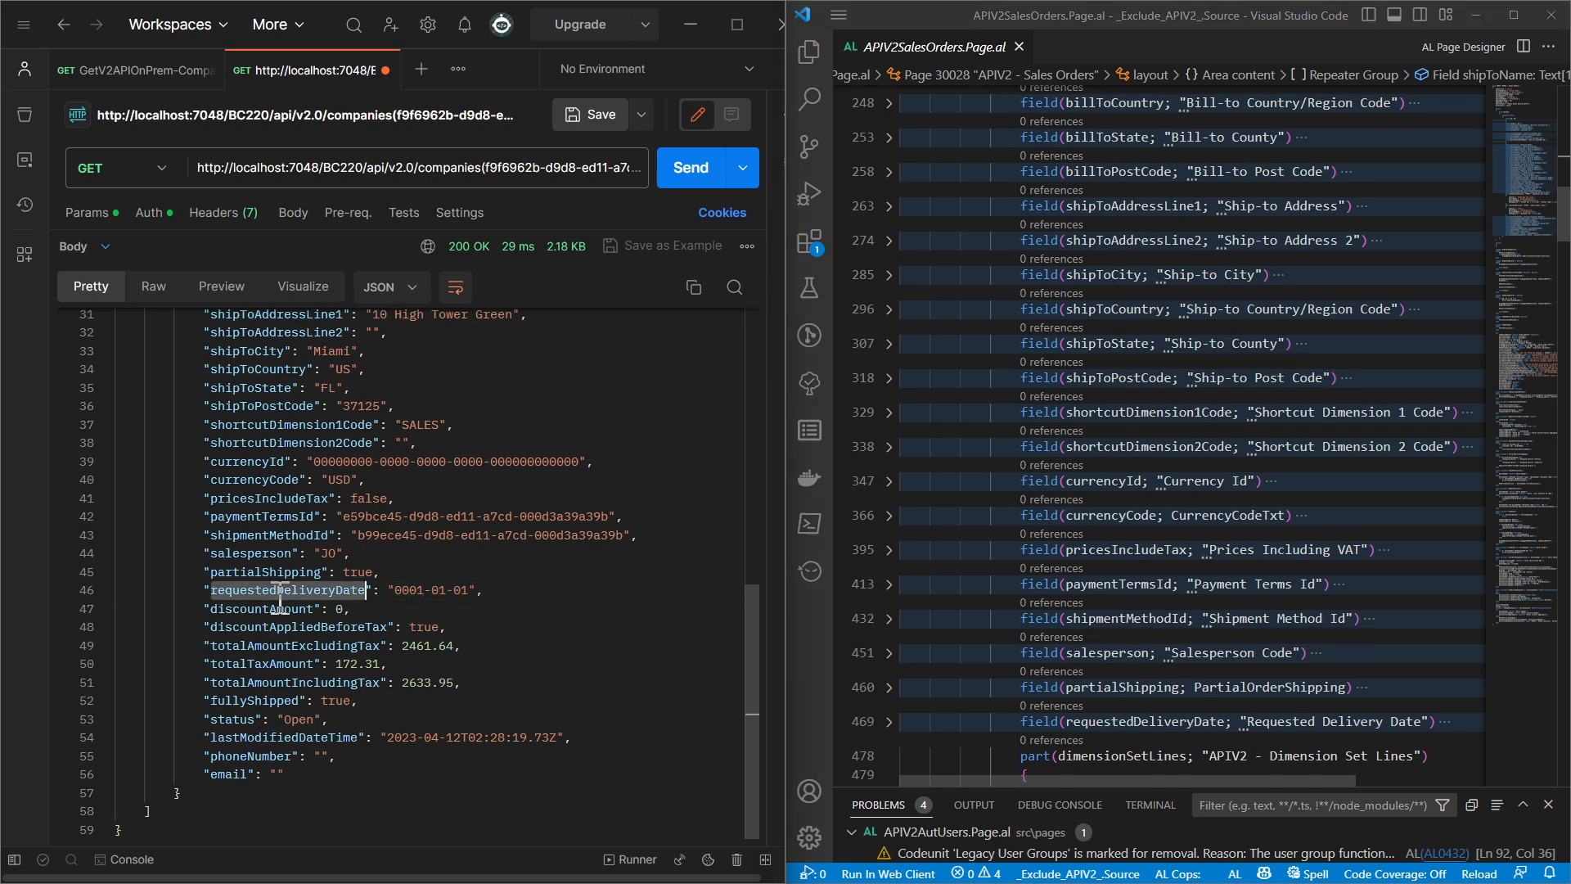
pyautogui.doubleClick(1159, 722)
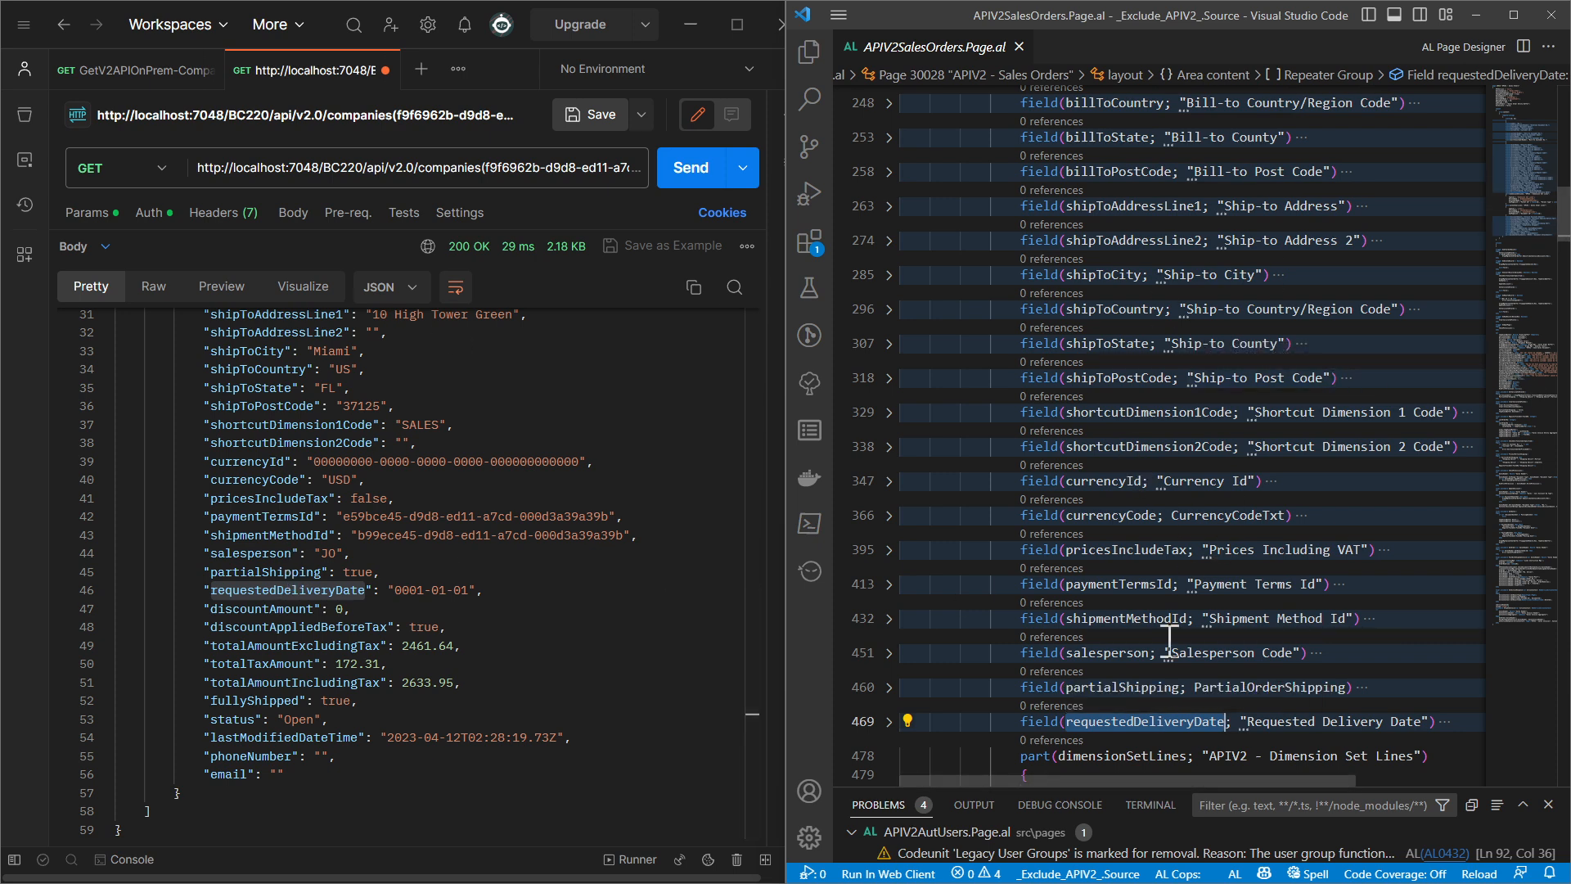
pyautogui.scroll(-2, 1157, 565)
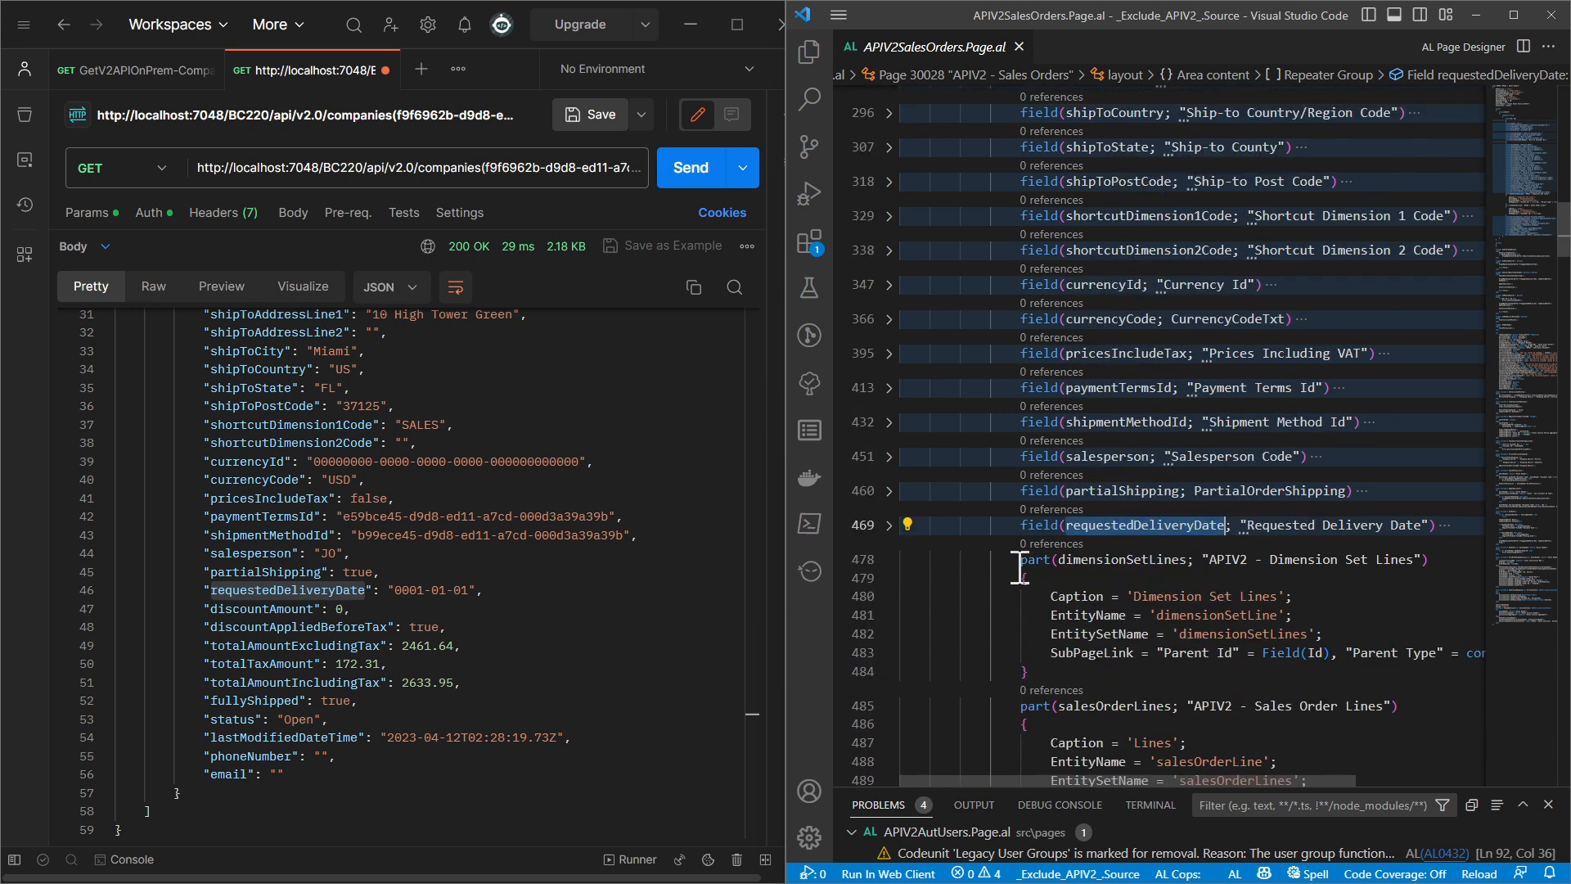
pyautogui.moveTo(1020, 563); pyautogui.dragTo(1087, 676)
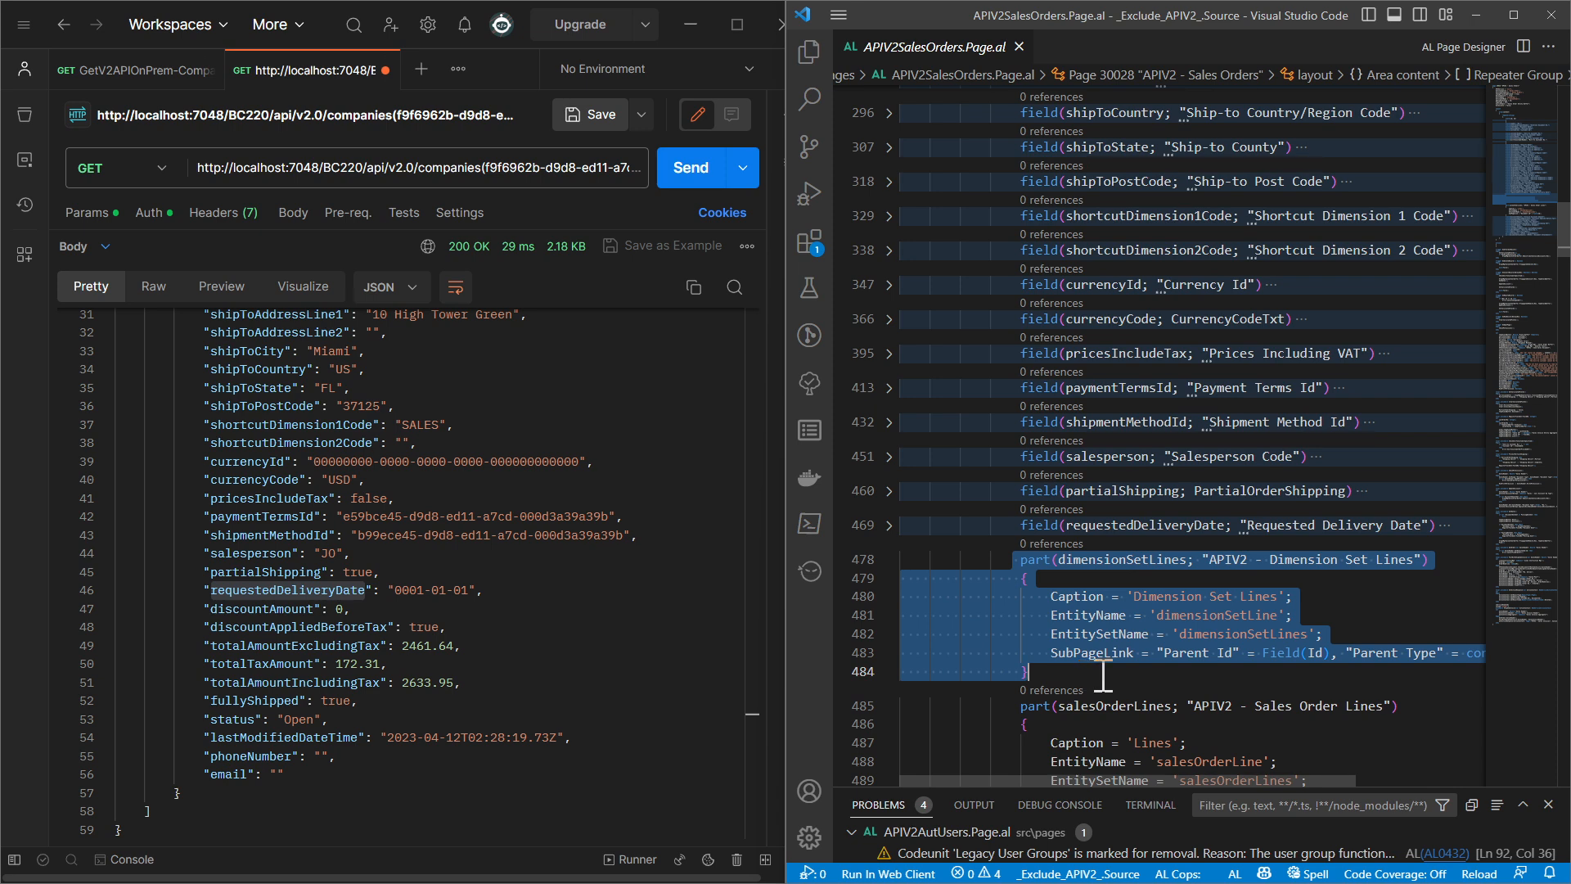
pyautogui.scroll(-3, 1117, 667)
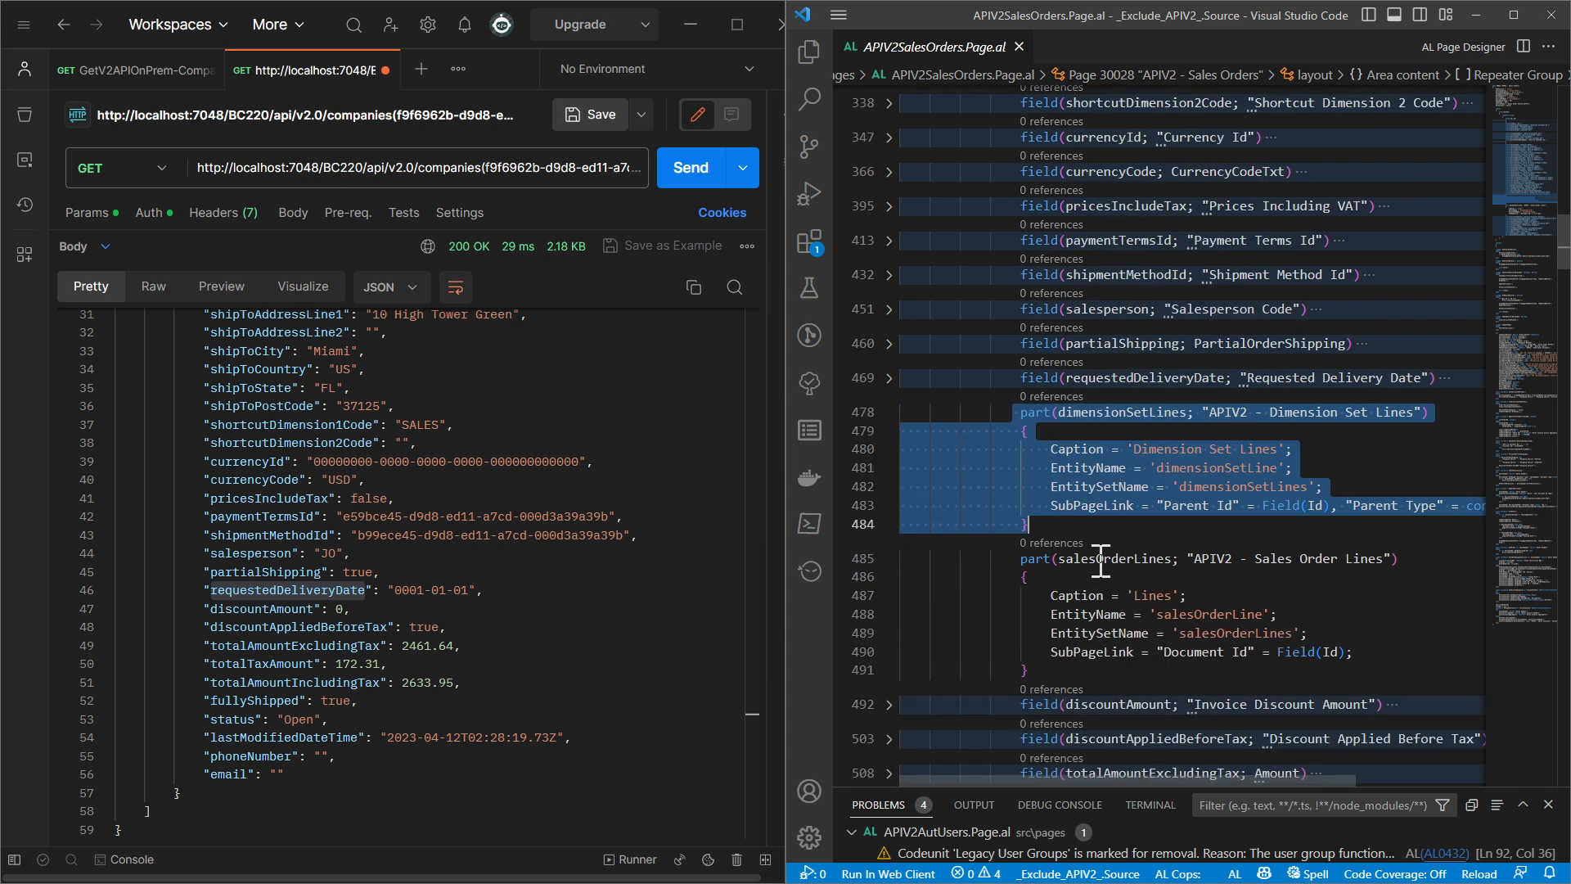
pyautogui.moveTo(1059, 559); pyautogui.dragTo(1232, 559)
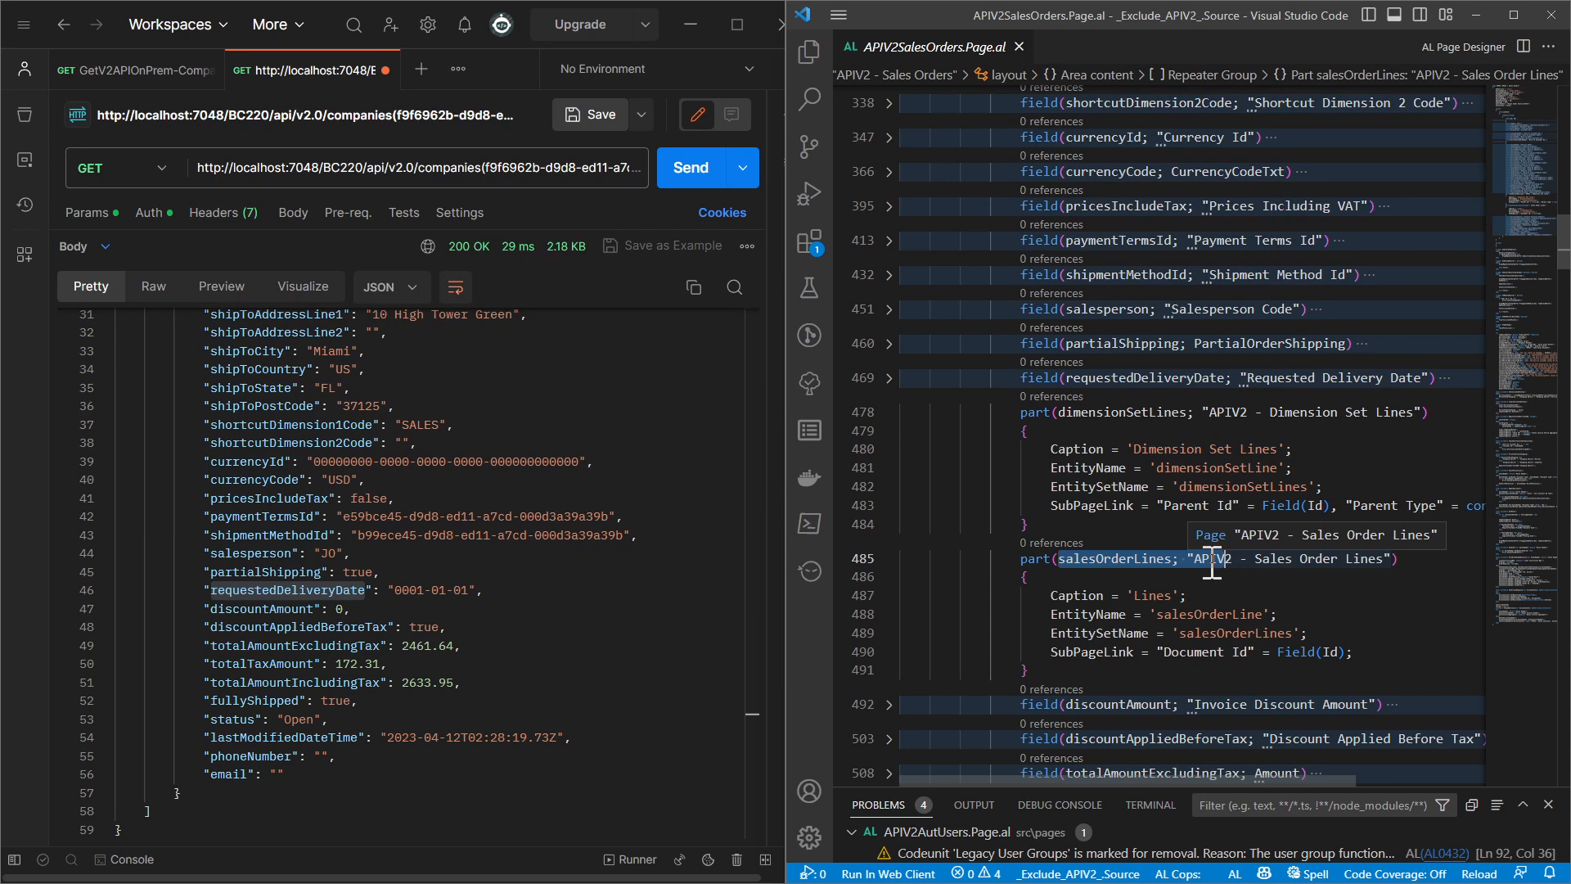
# Match discountAmount between the page source and the response, and highlight the adjacent requestedDeliveryDate and discountAmount lines in the JSON
pyautogui.scroll(-2, 1212, 563)
pyautogui.click(1142, 605)
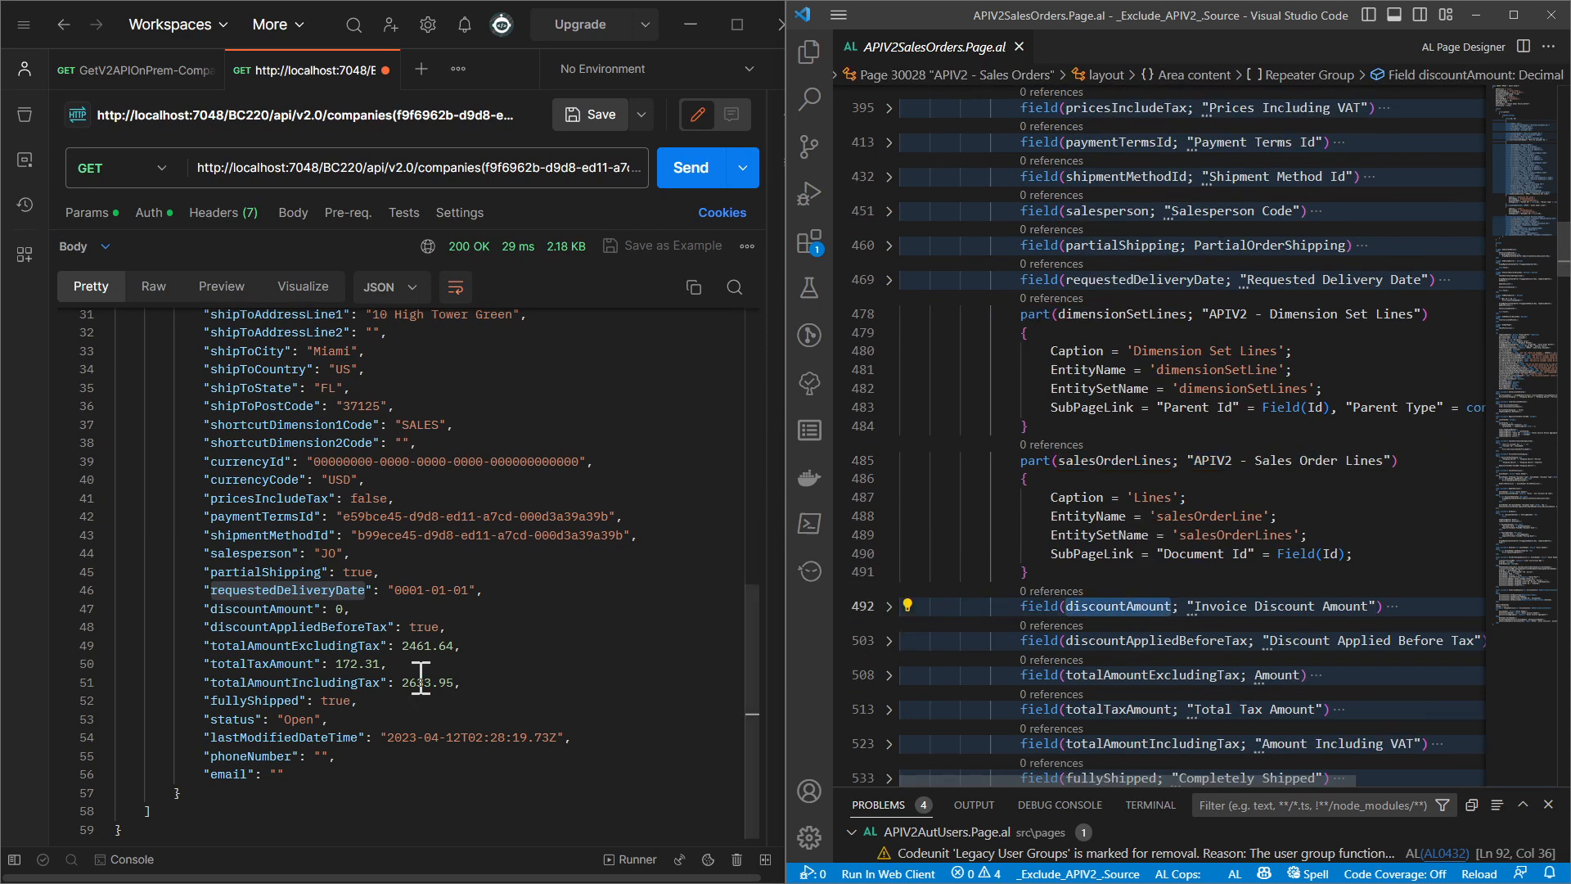
pyautogui.doubleClick(273, 609)
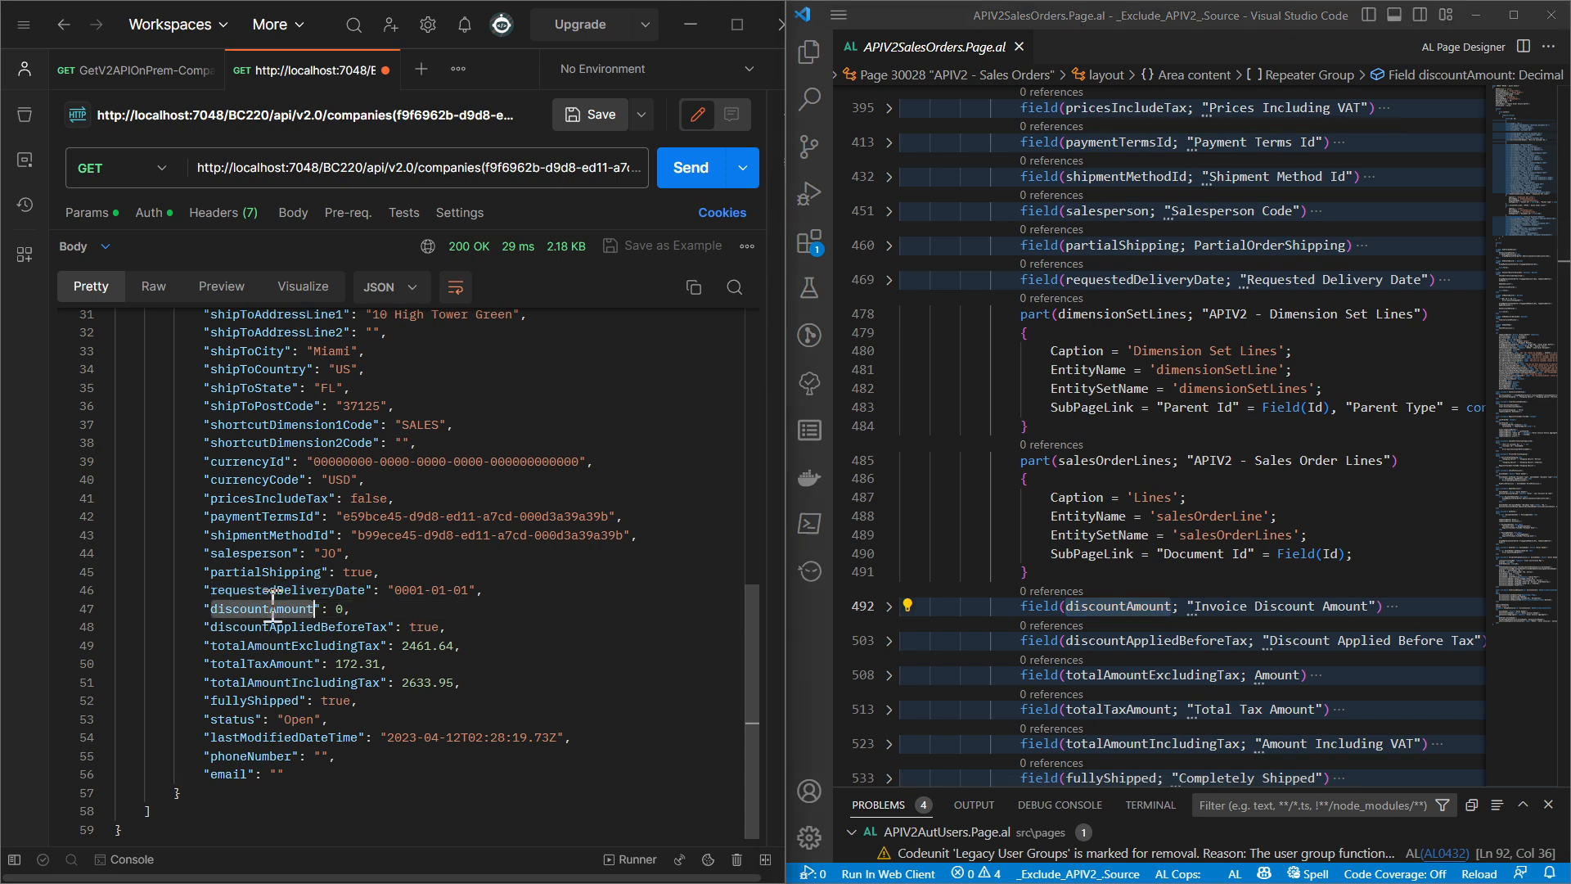
pyautogui.moveTo(204, 590); pyautogui.dragTo(372, 609)
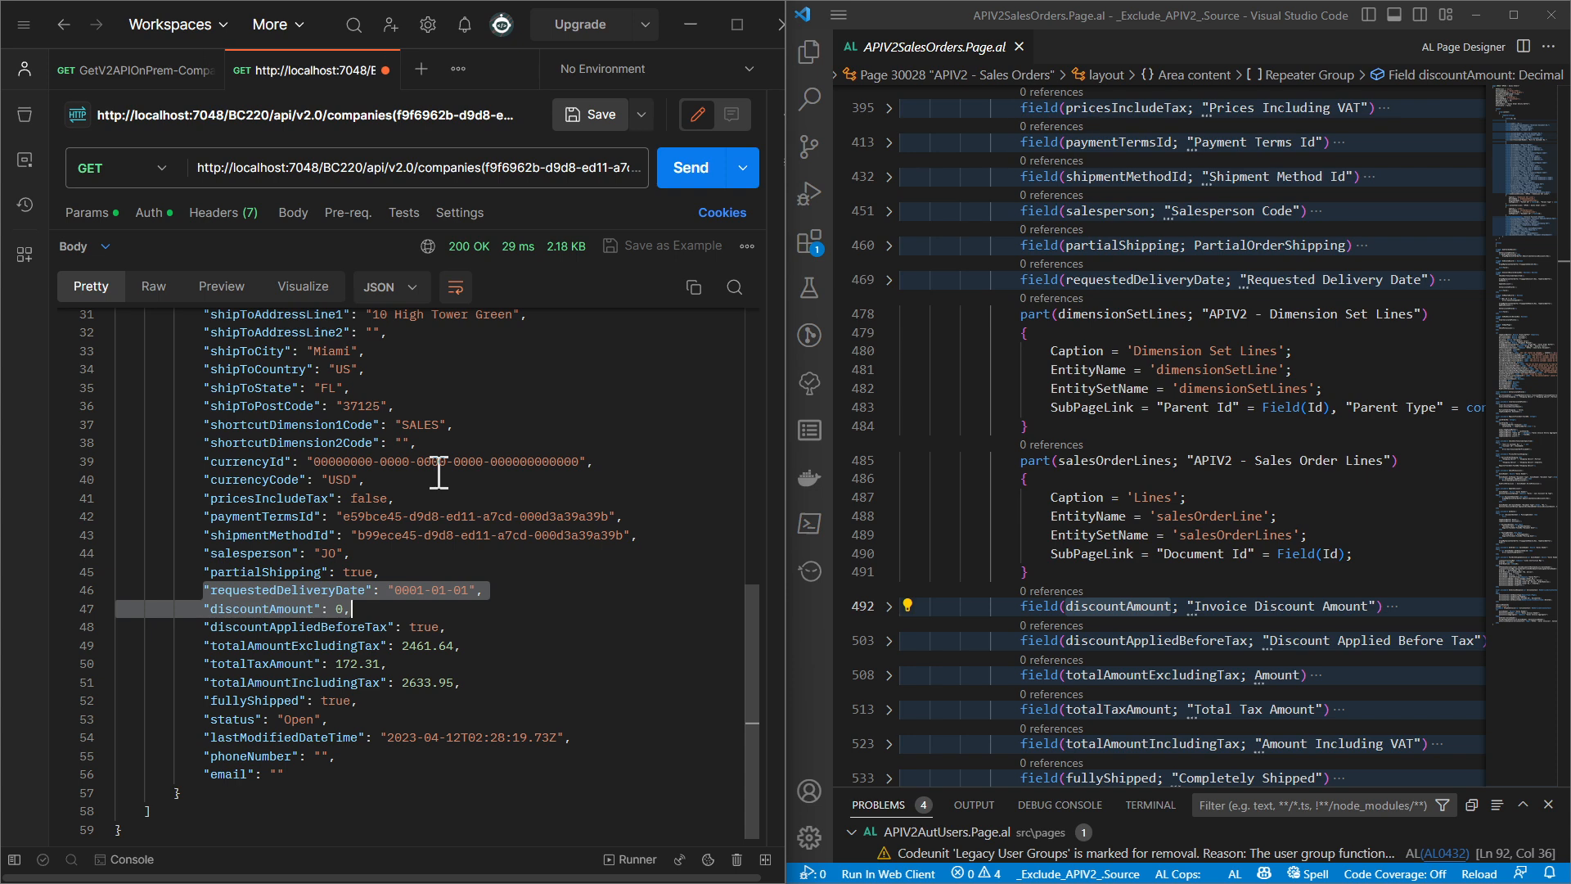
# Examine the page's part declarations from dimensionSetLines to documentAttachments and check the sales order response for them
pyautogui.scroll(8, 429, 532)
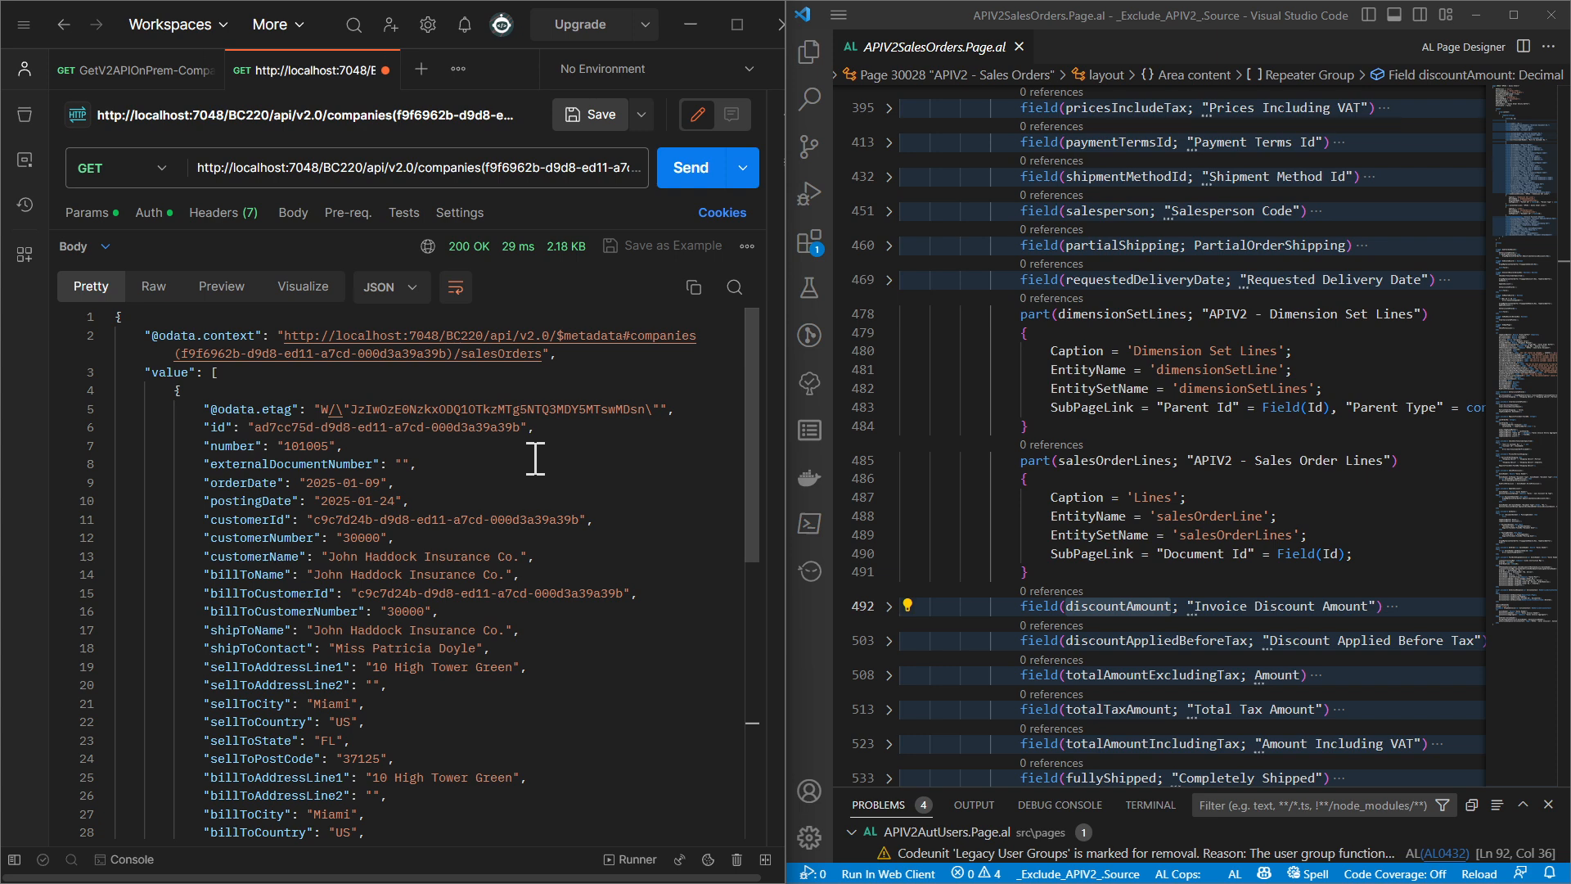
pyautogui.click(1024, 318)
pyautogui.scroll(-10, 1064, 482)
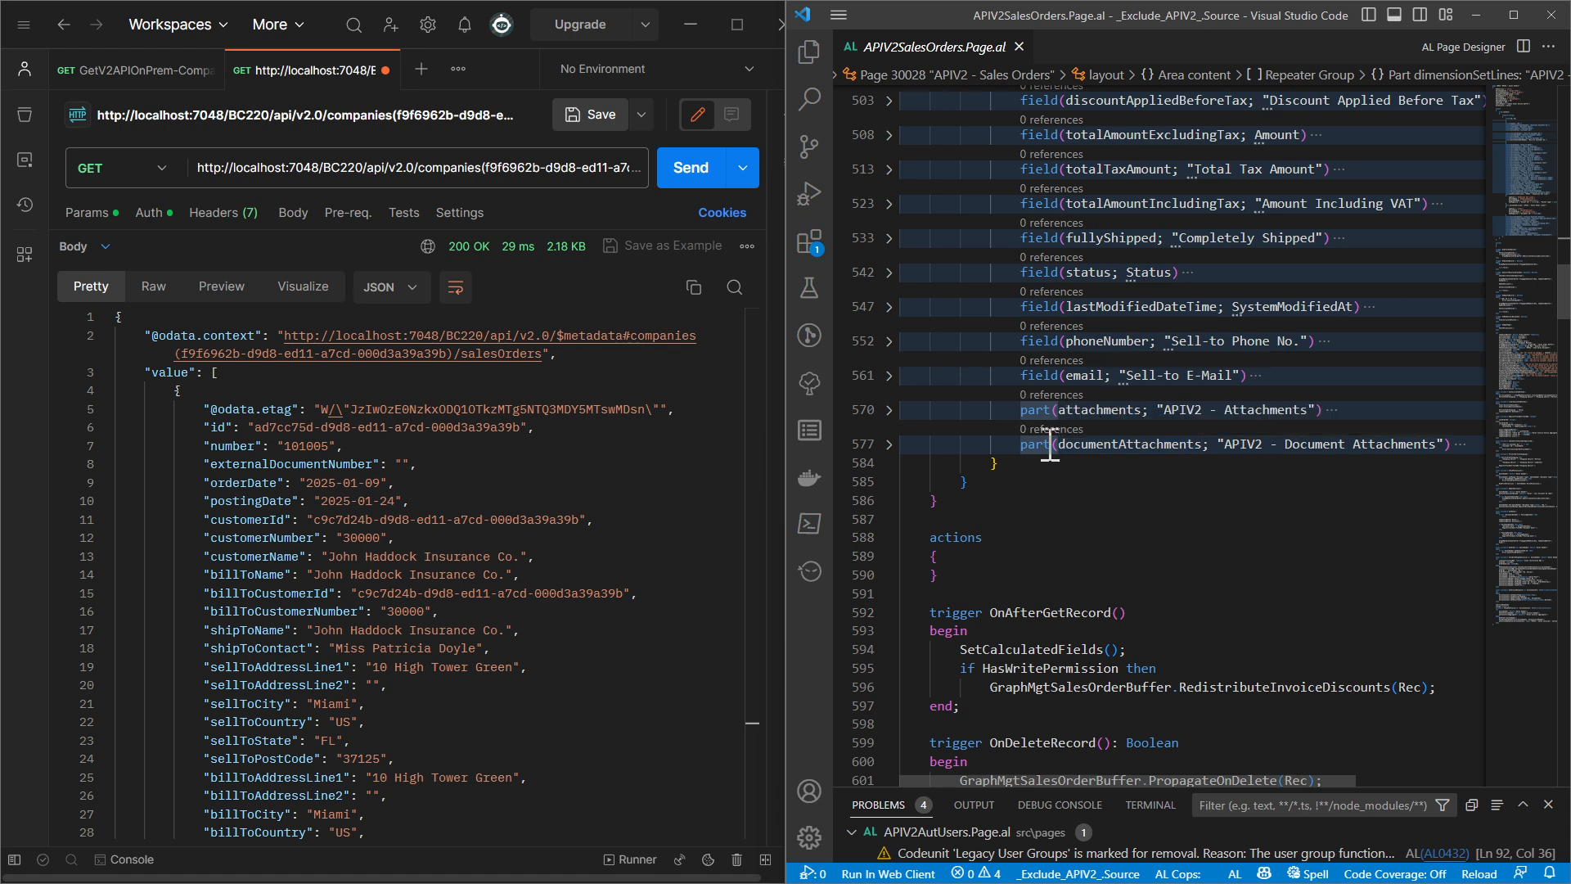
pyautogui.scroll(2, 1067, 466)
pyautogui.scroll(2, 1067, 469)
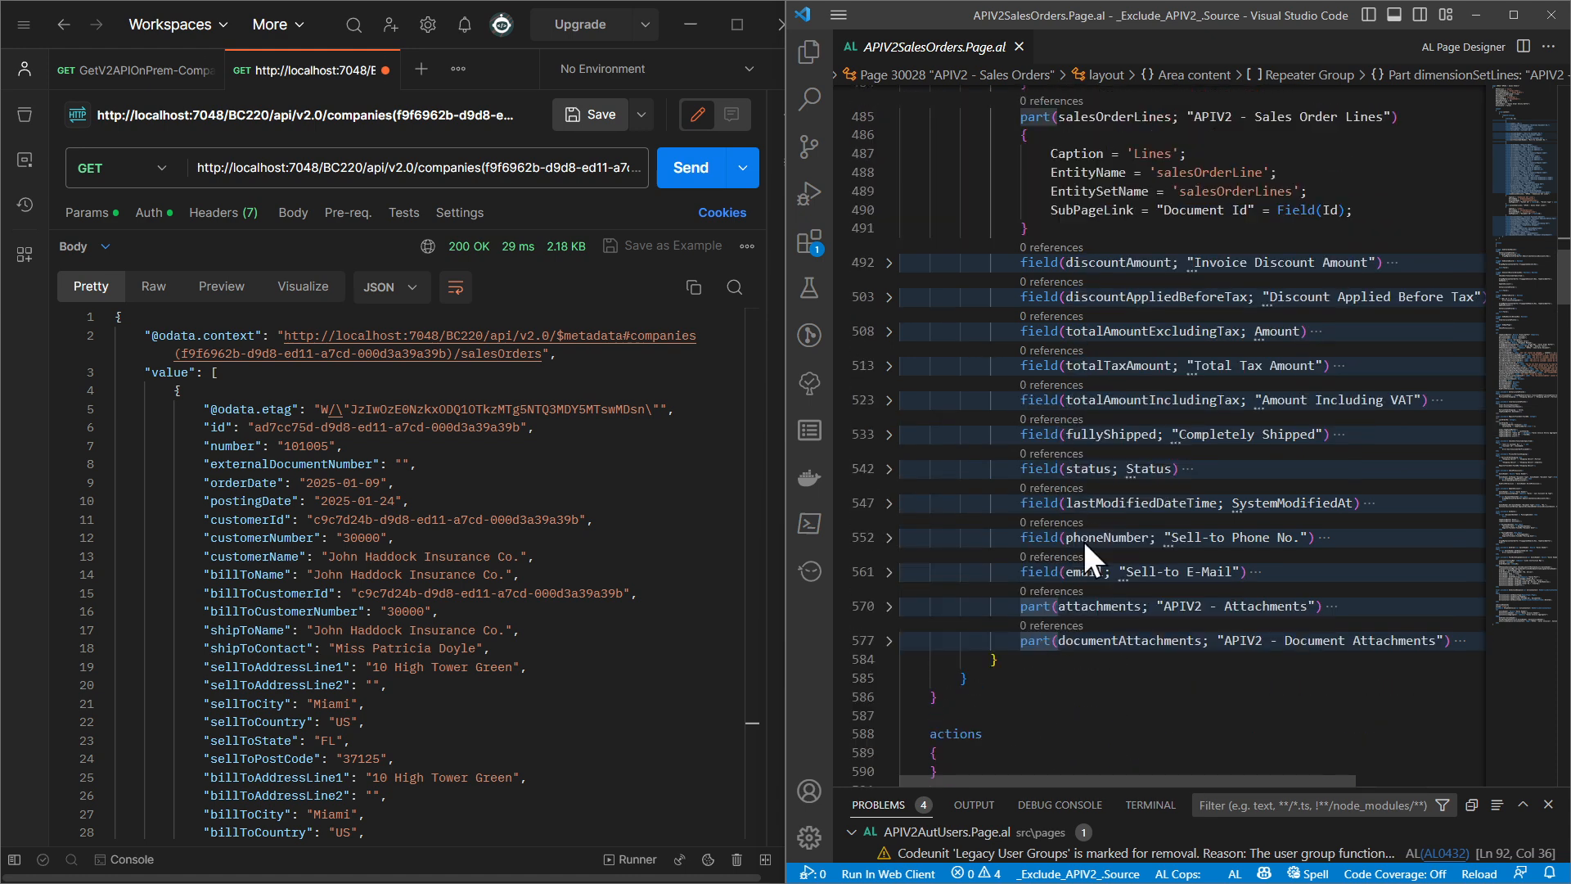
pyautogui.scroll(2, 1084, 541)
pyautogui.scroll(3, 1099, 303)
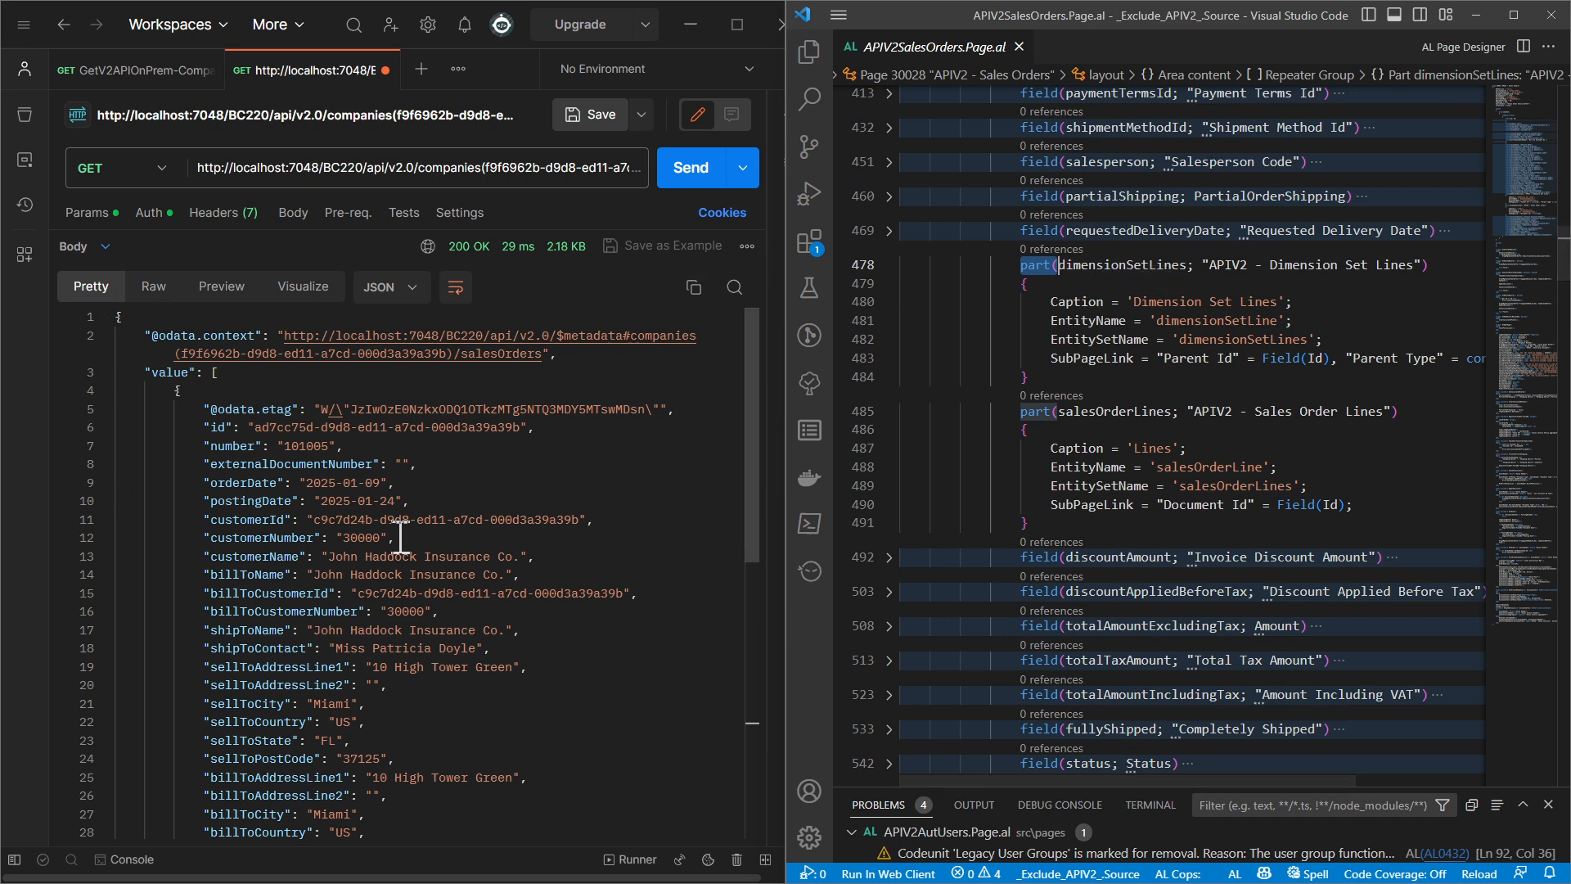
pyautogui.scroll(-5, 400, 539)
pyautogui.scroll(-2, 400, 538)
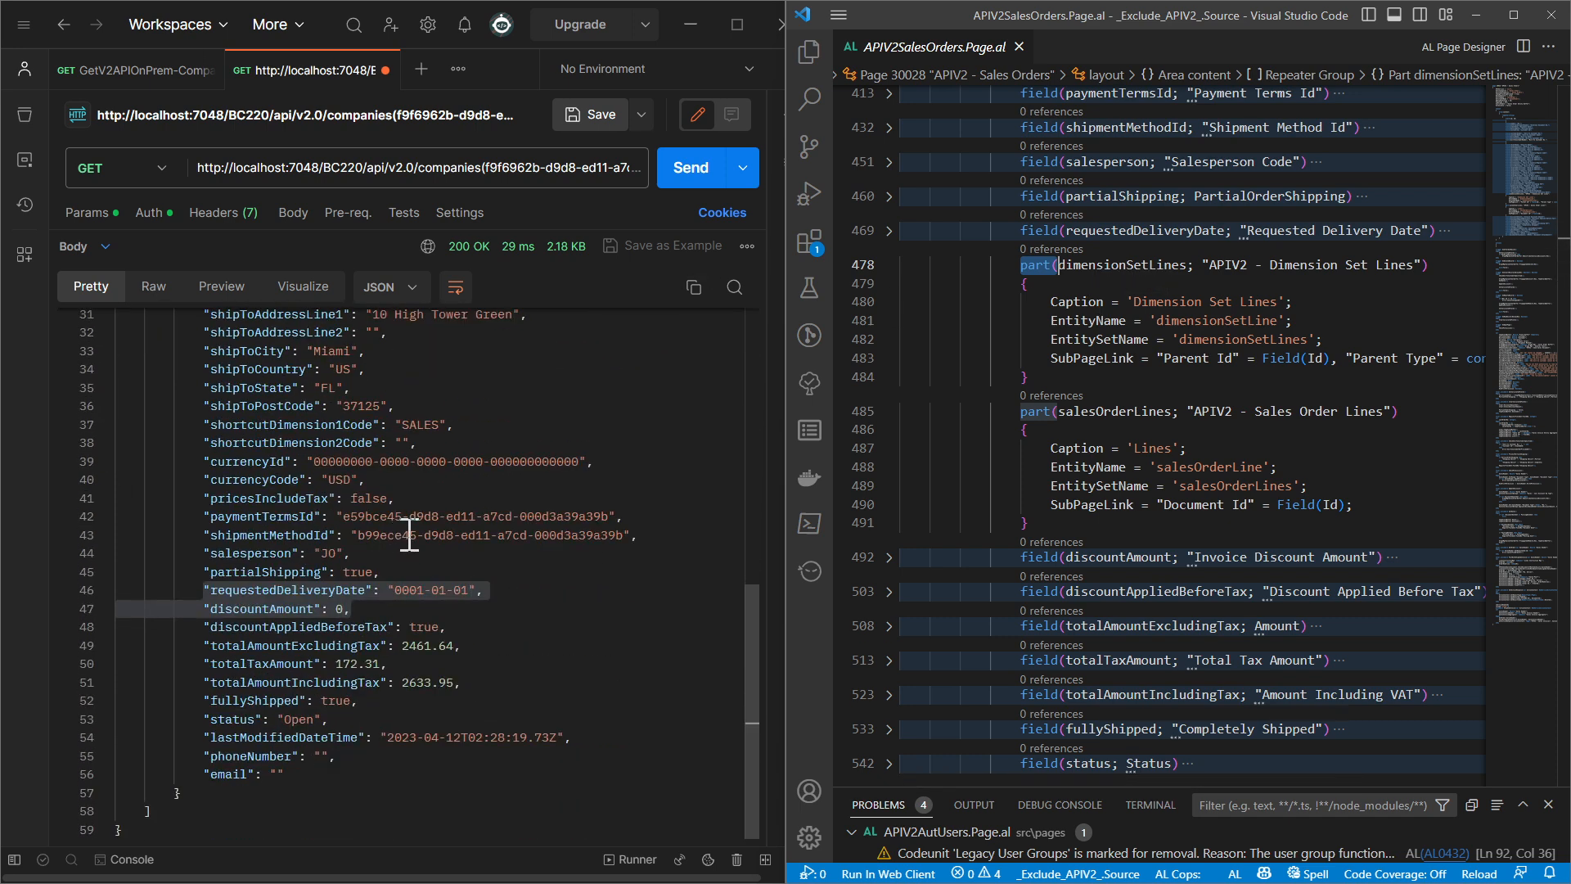